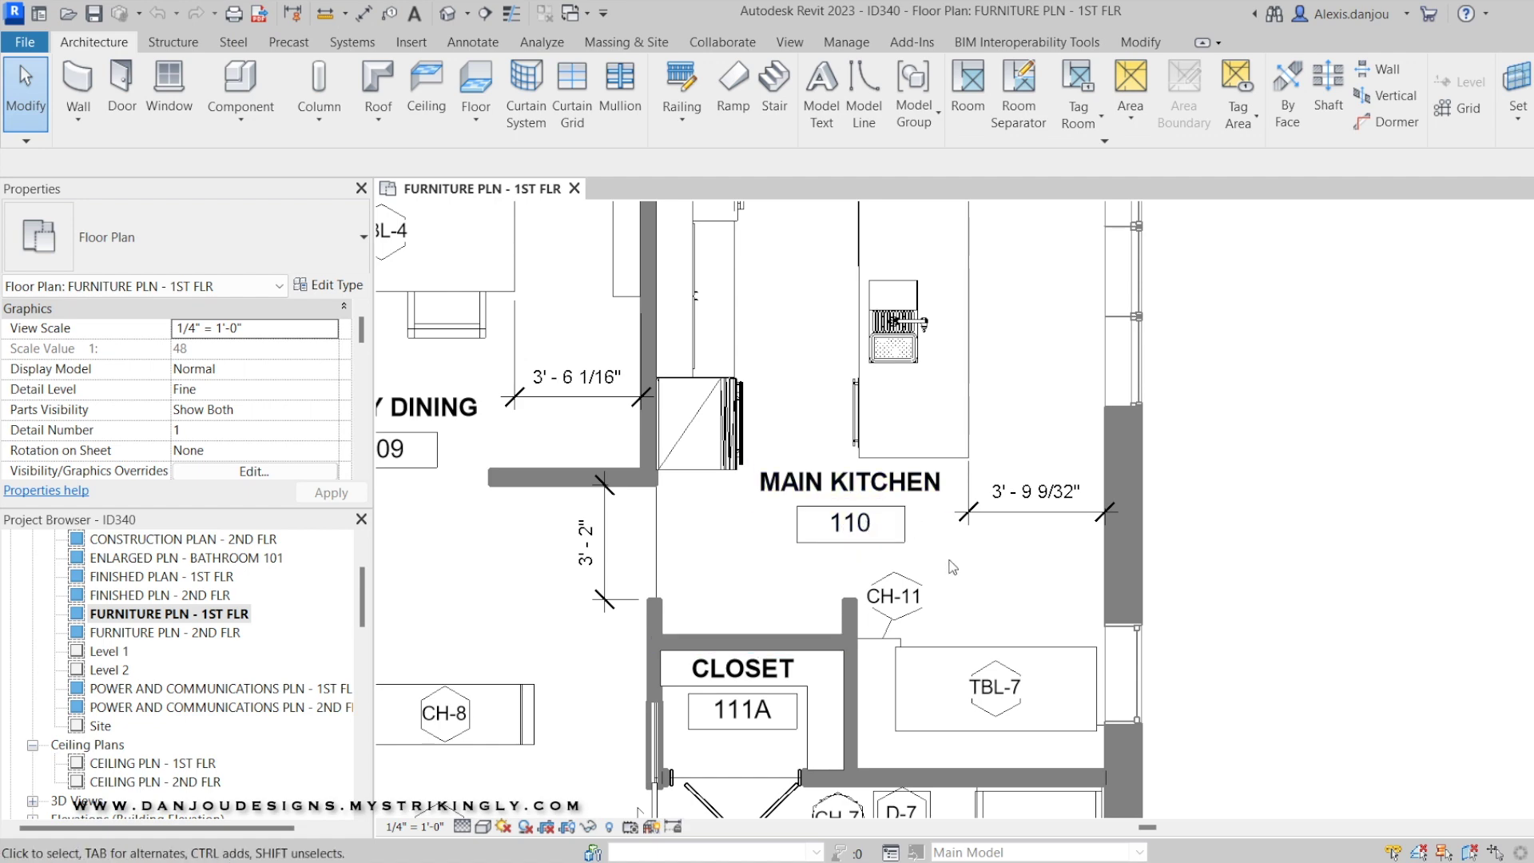
middle_drag(1017, 583, 955, 708)
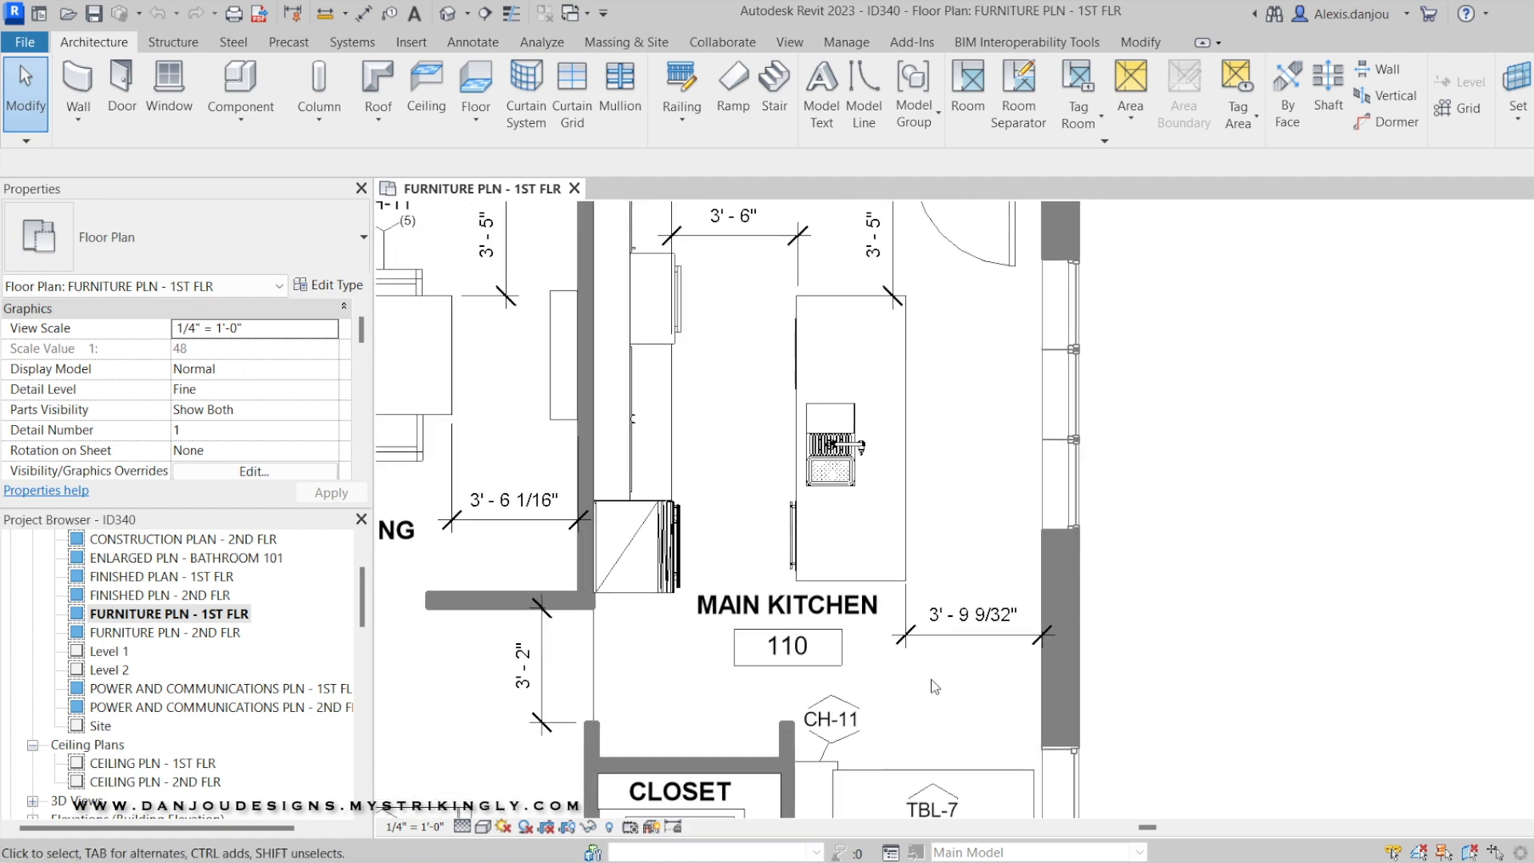
scroll(931, 683, down, 1)
middle_drag(941, 553, 930, 489)
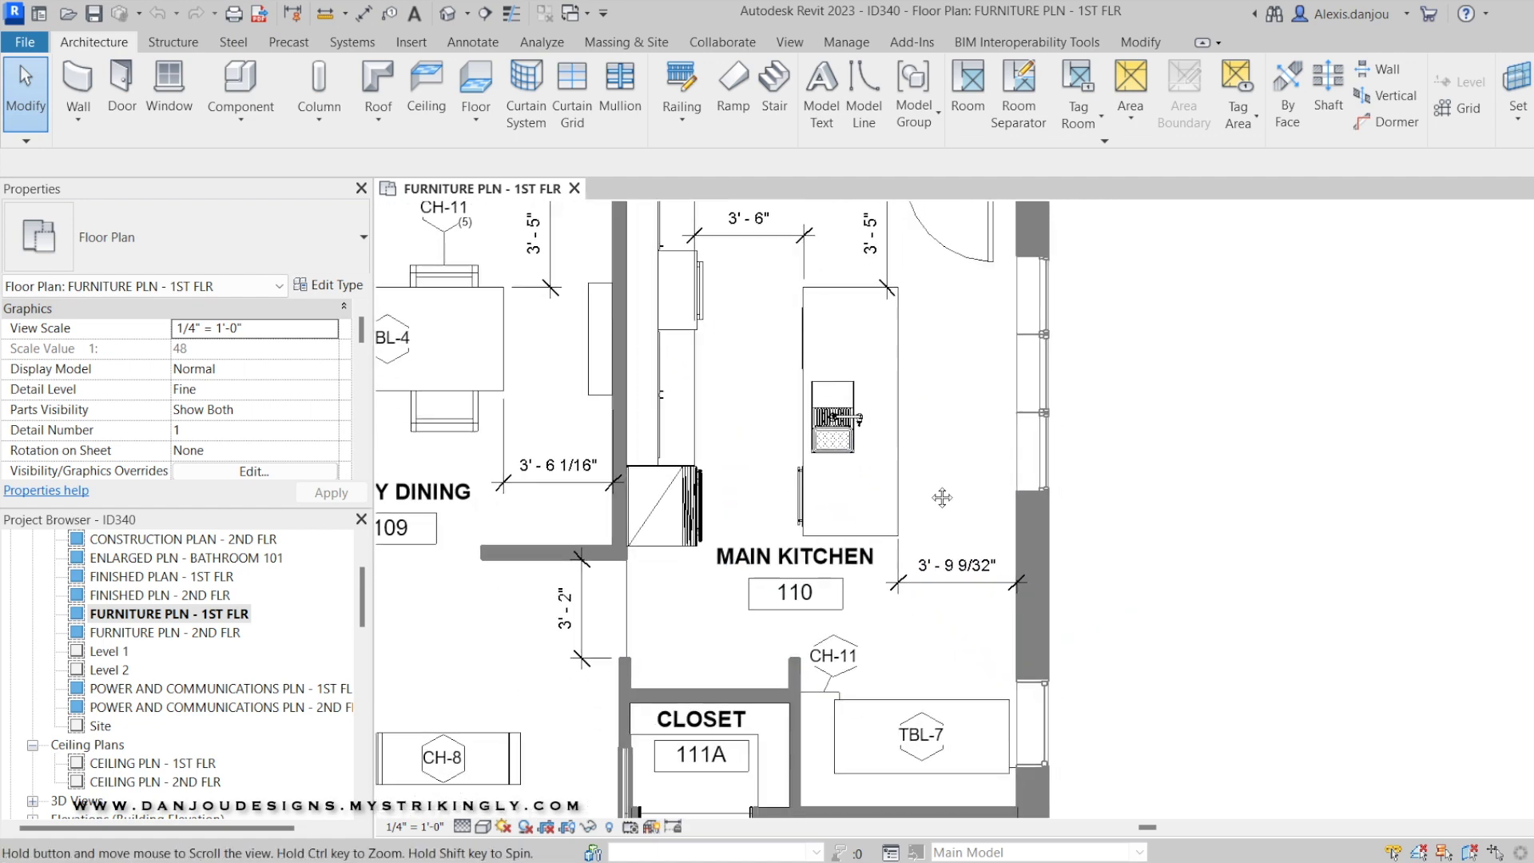
scroll(639, 695, up, 3)
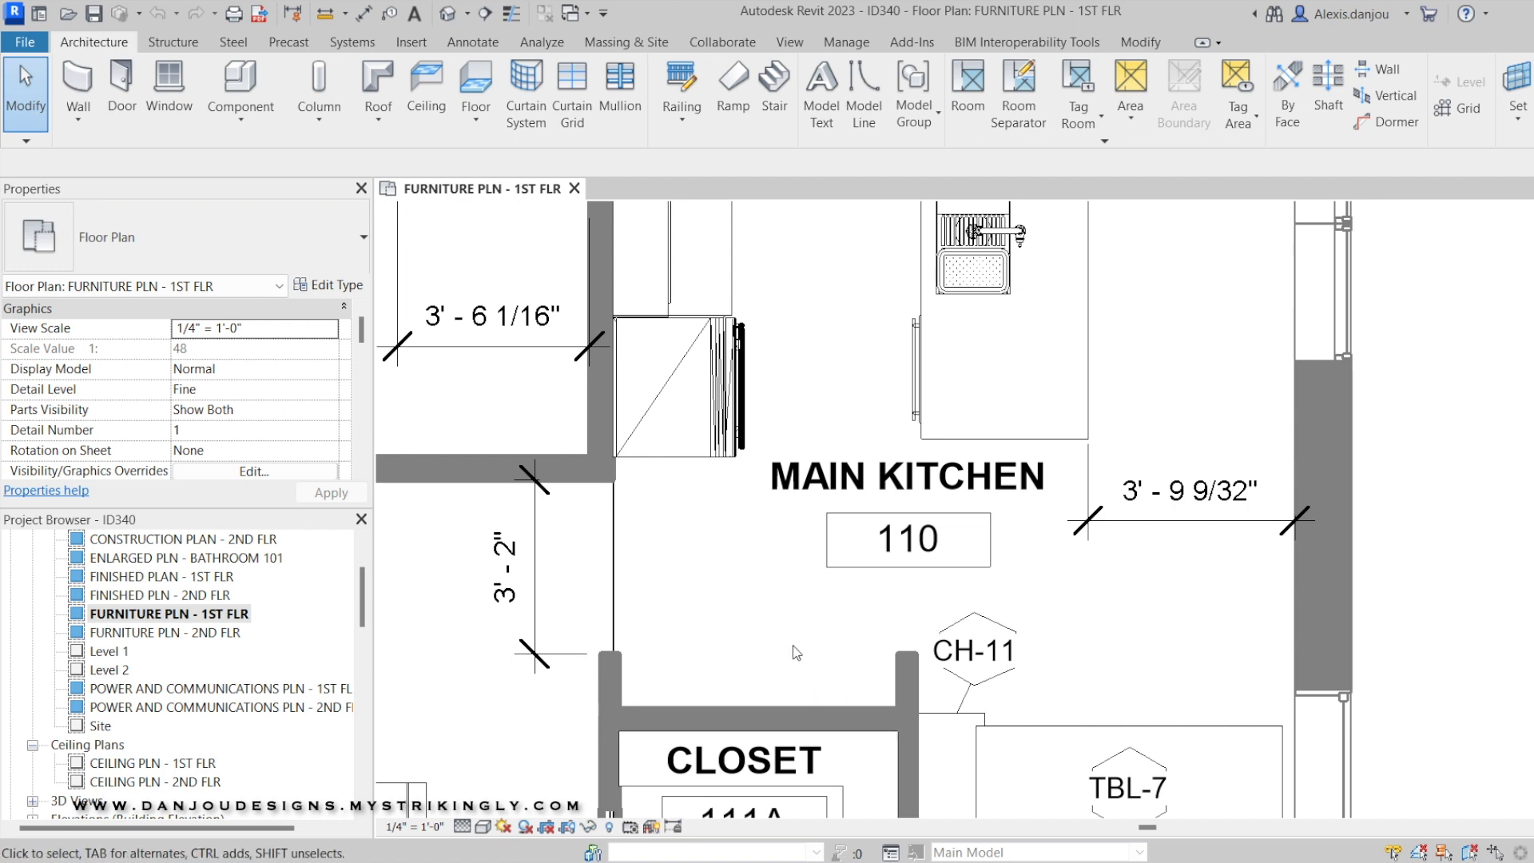
scroll(797, 653, up, 2)
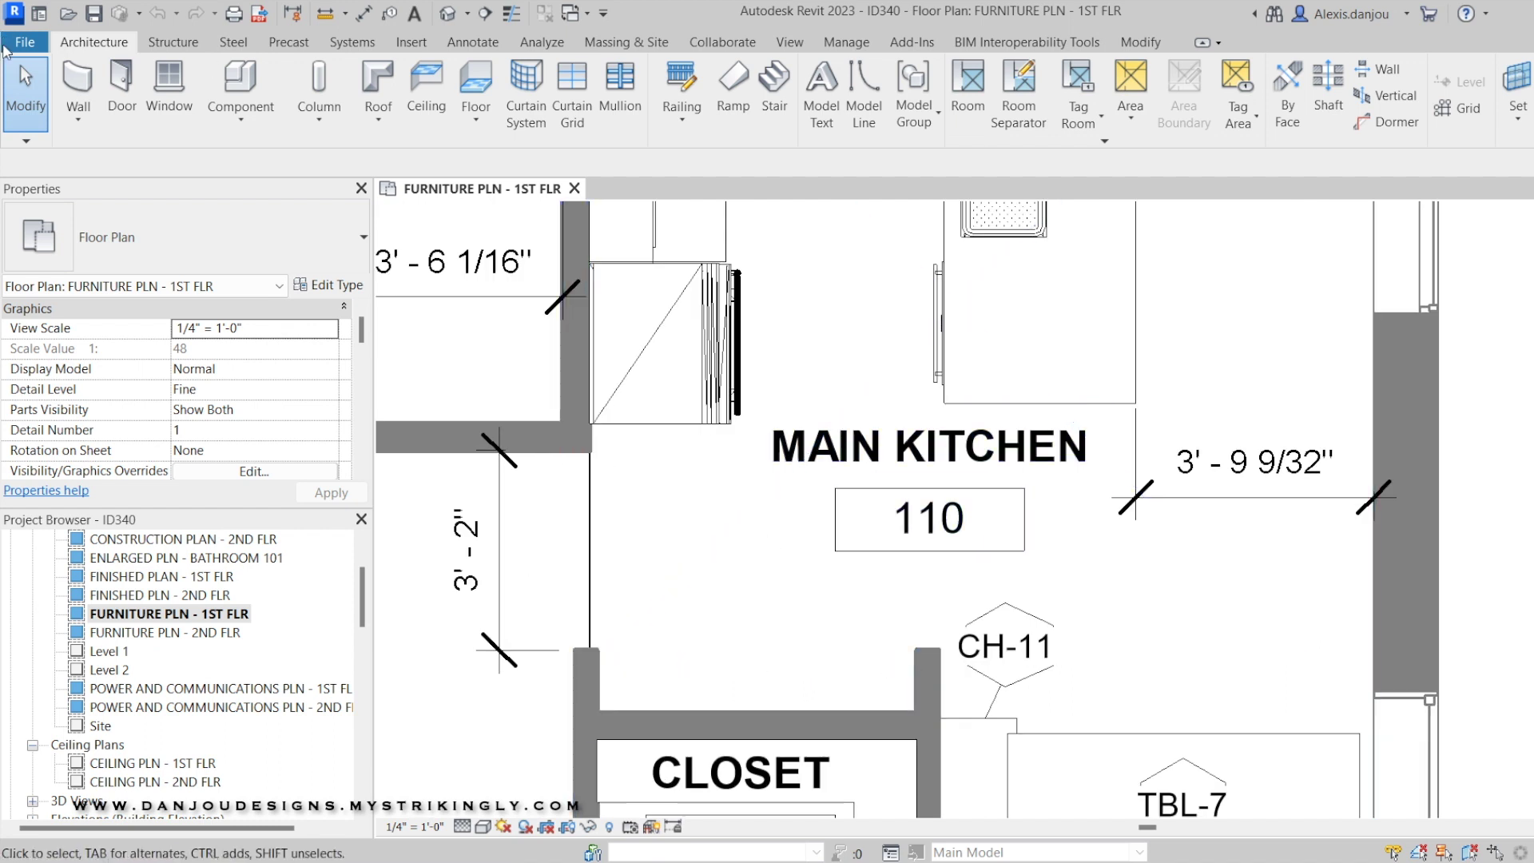
Create a new family from the Generic Model template in the English-Imperial folder
click(26, 42)
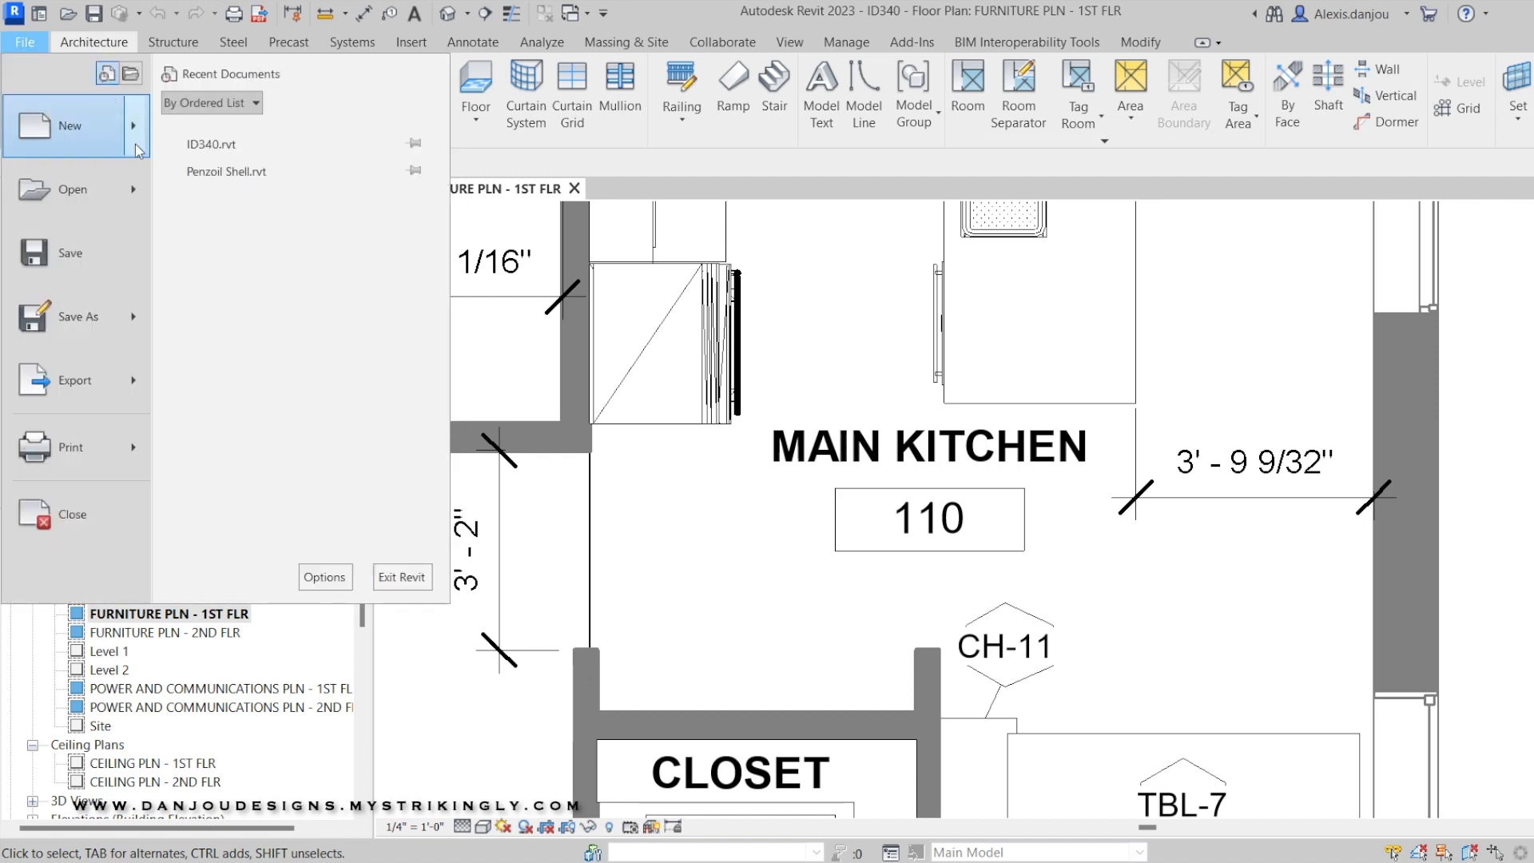
mouse_move(136, 143)
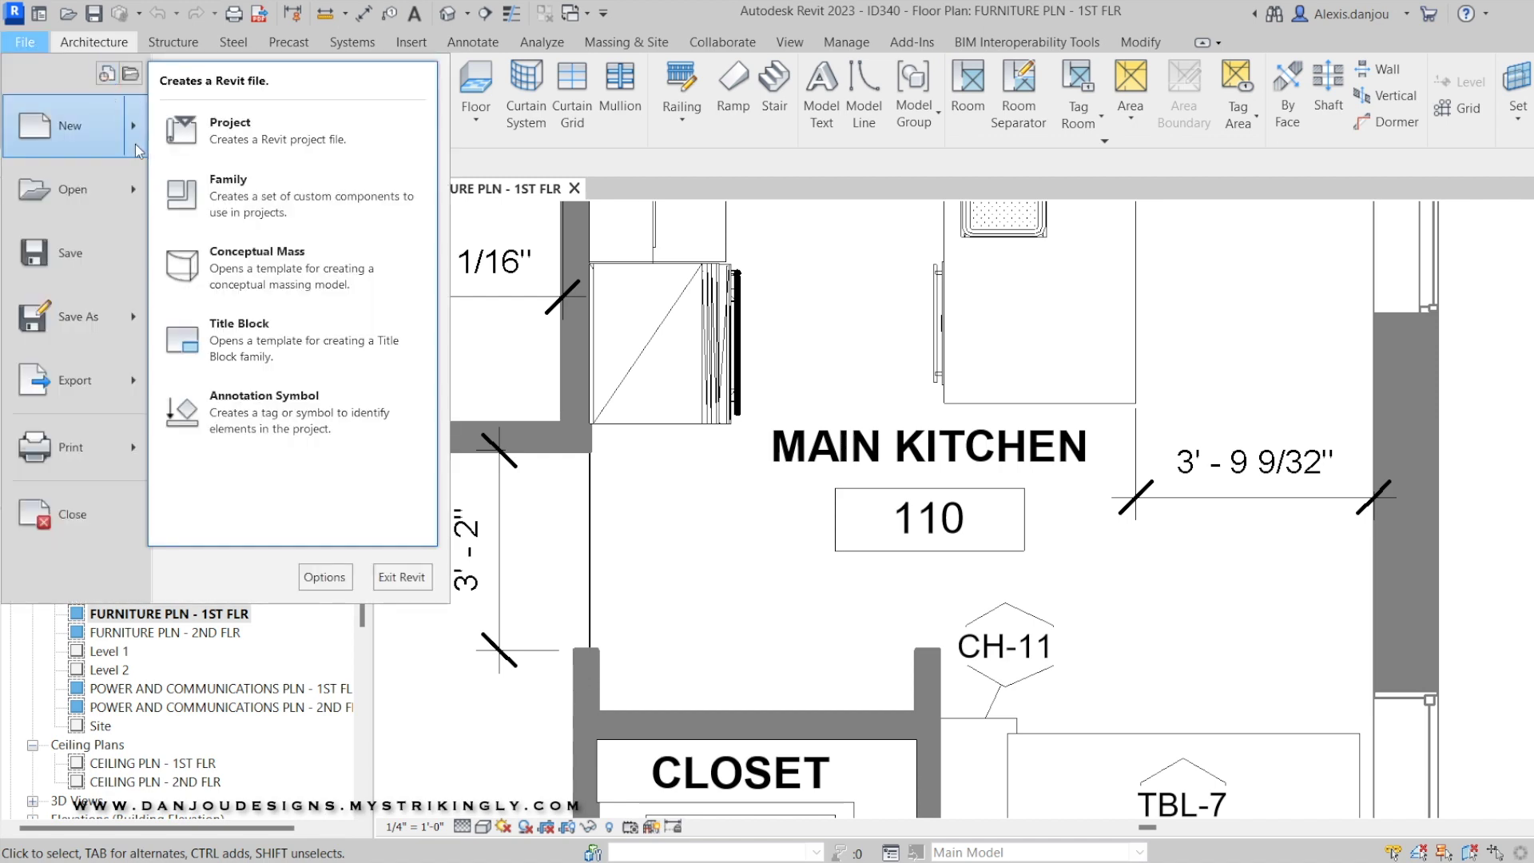
click(225, 201)
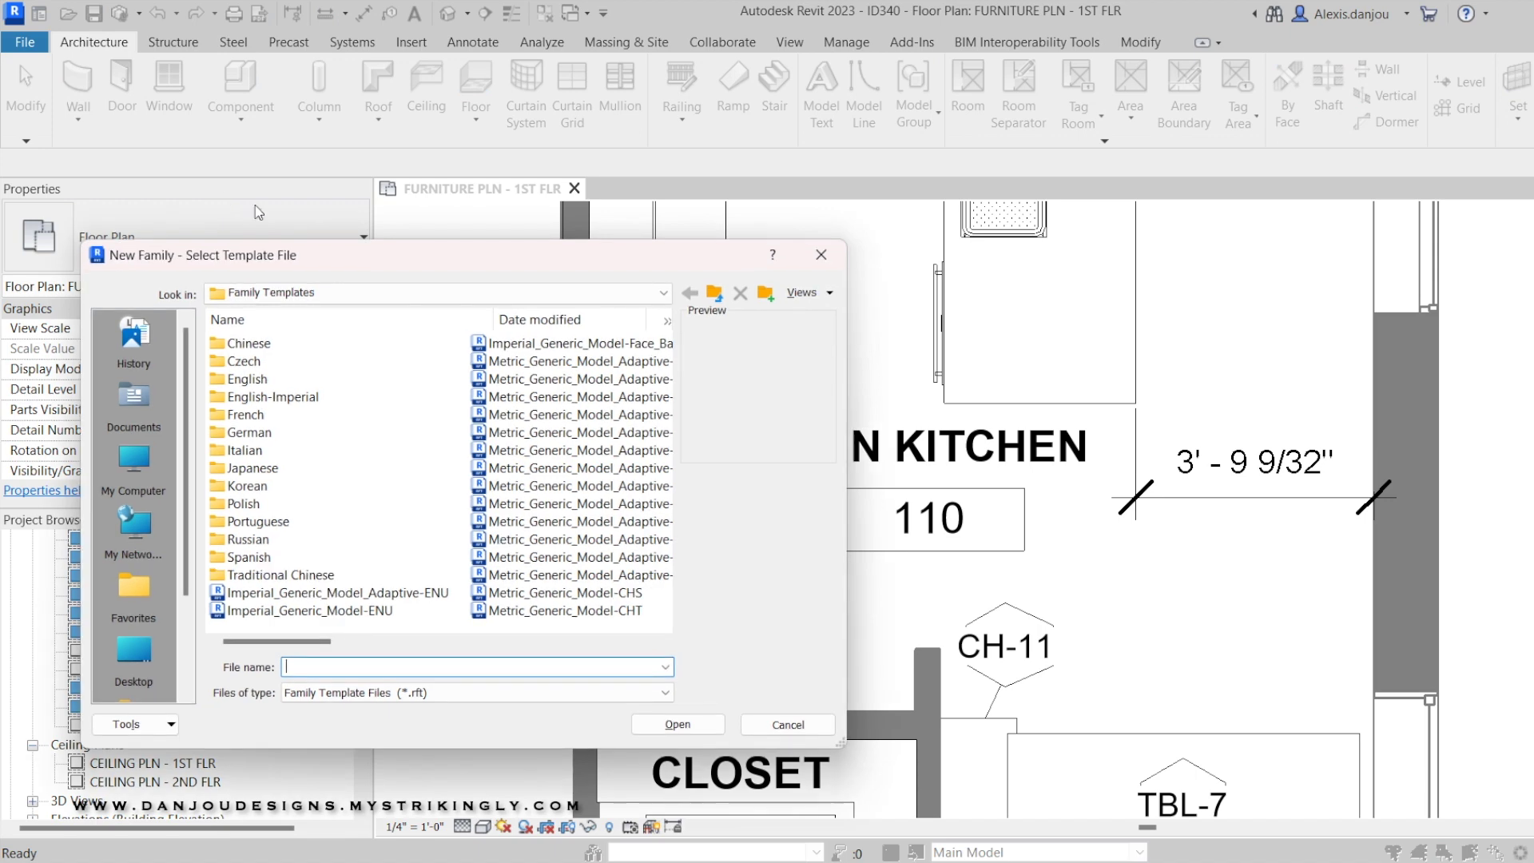
double_click(311, 397)
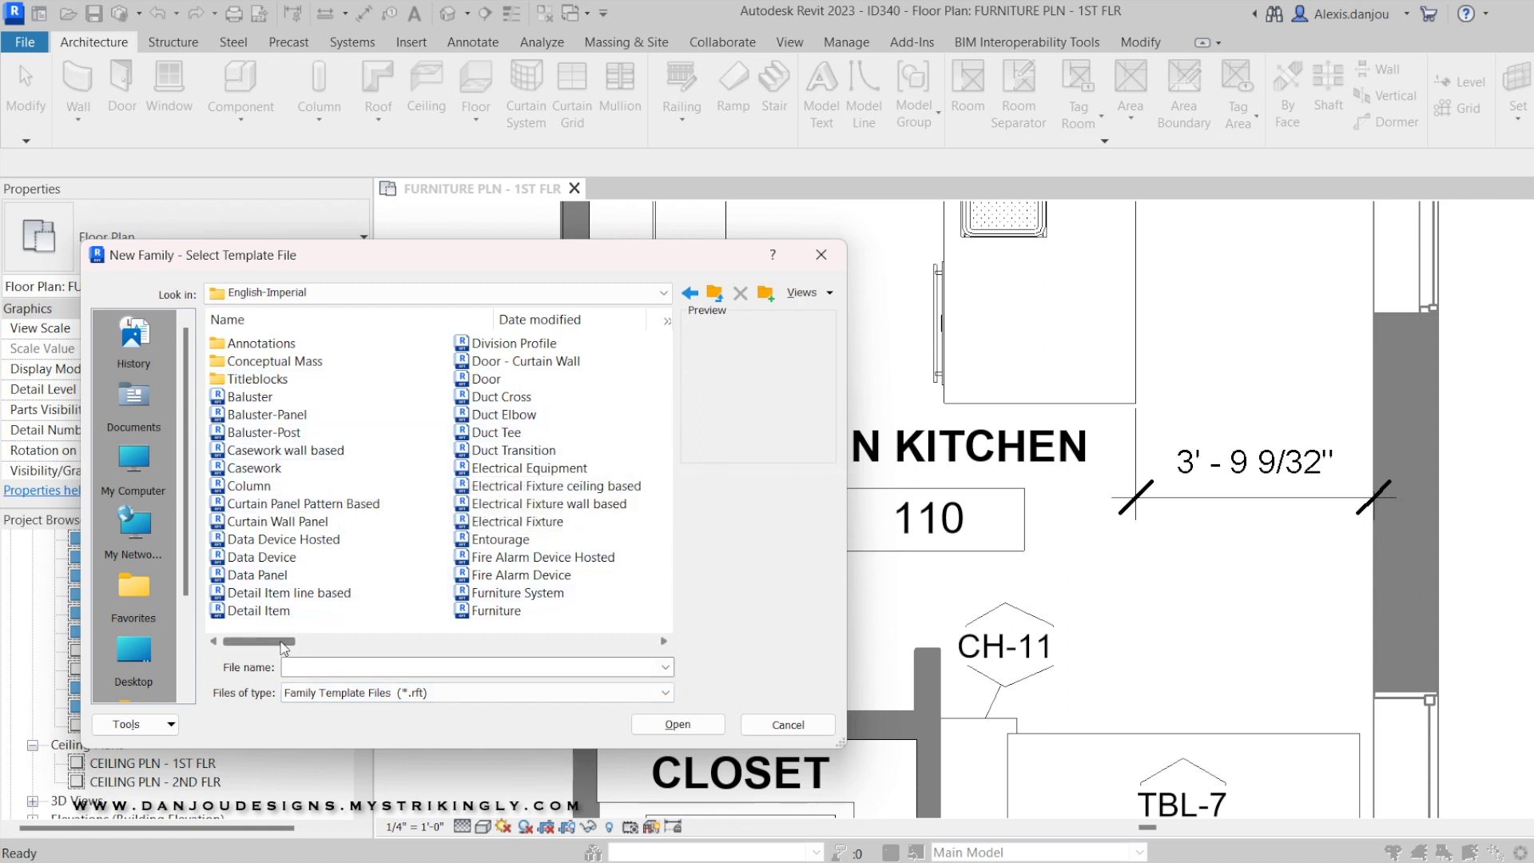
drag(294, 644, 352, 644)
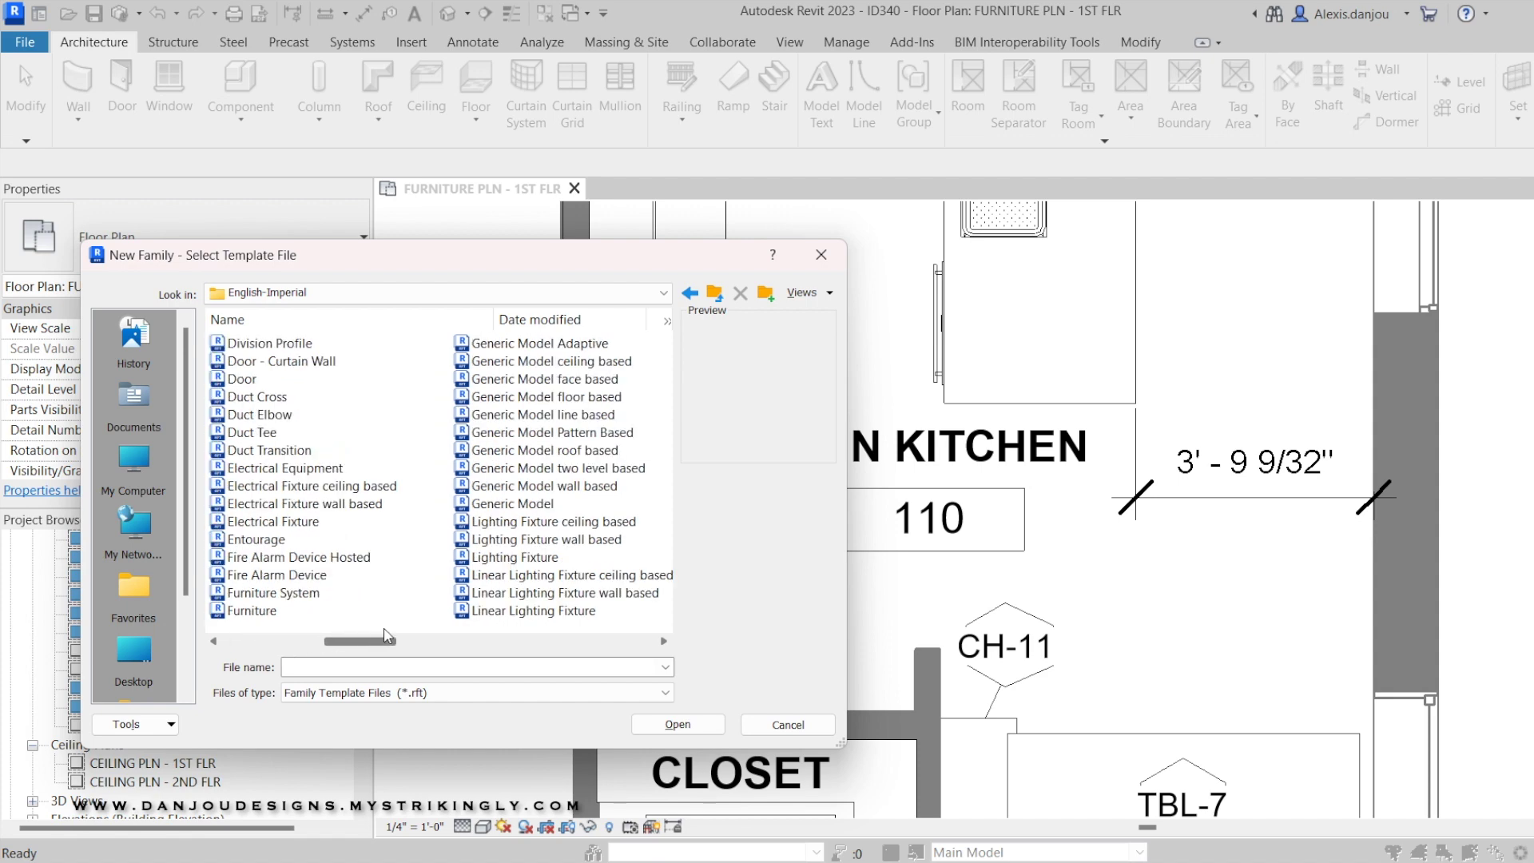
drag(388, 636, 407, 633)
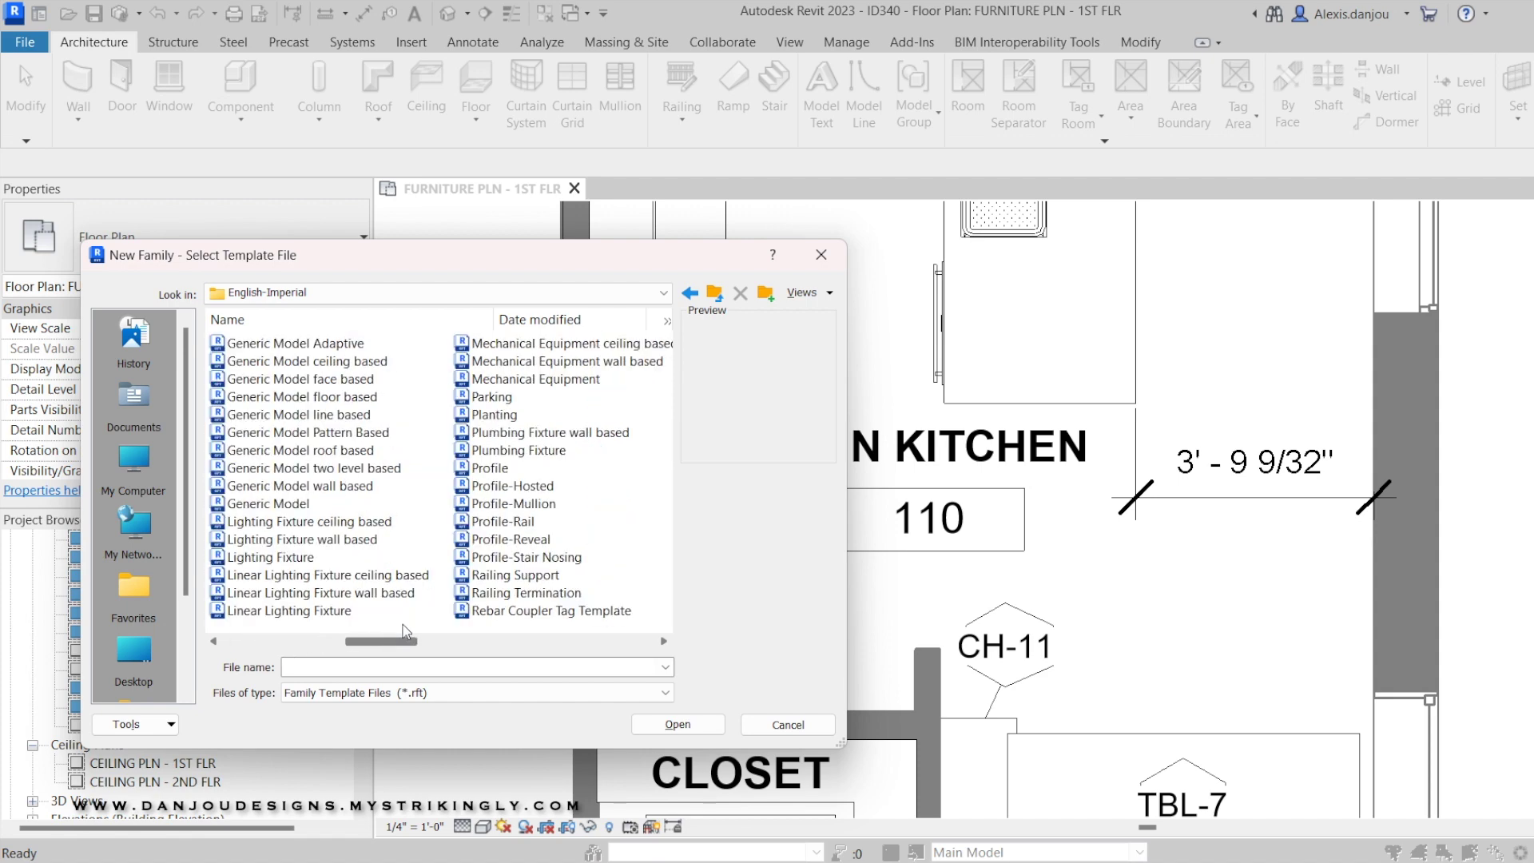
double_click(286, 506)
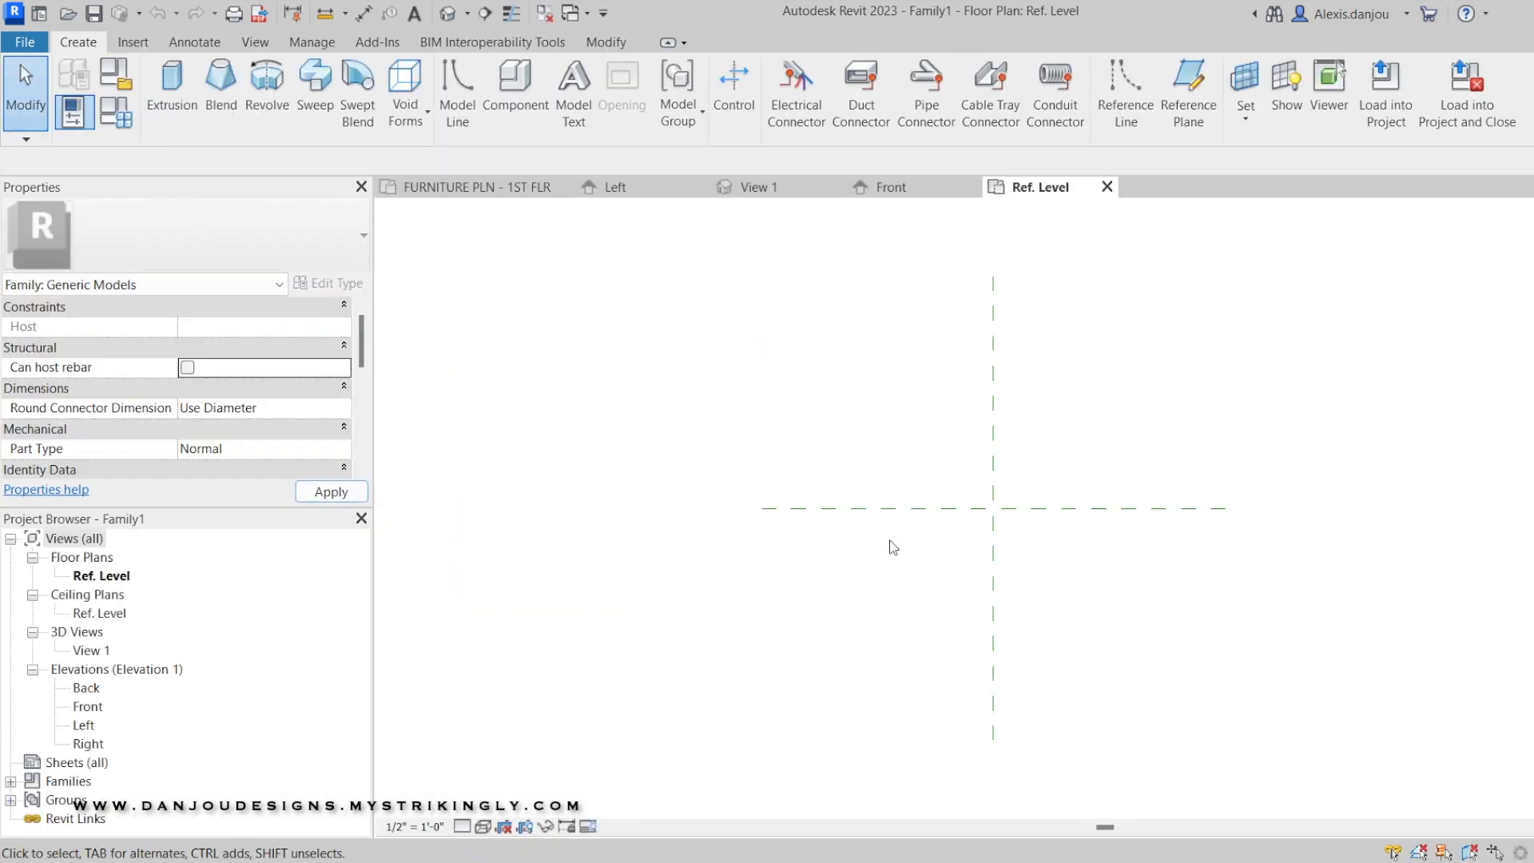
middle_drag(976, 529, 790, 522)
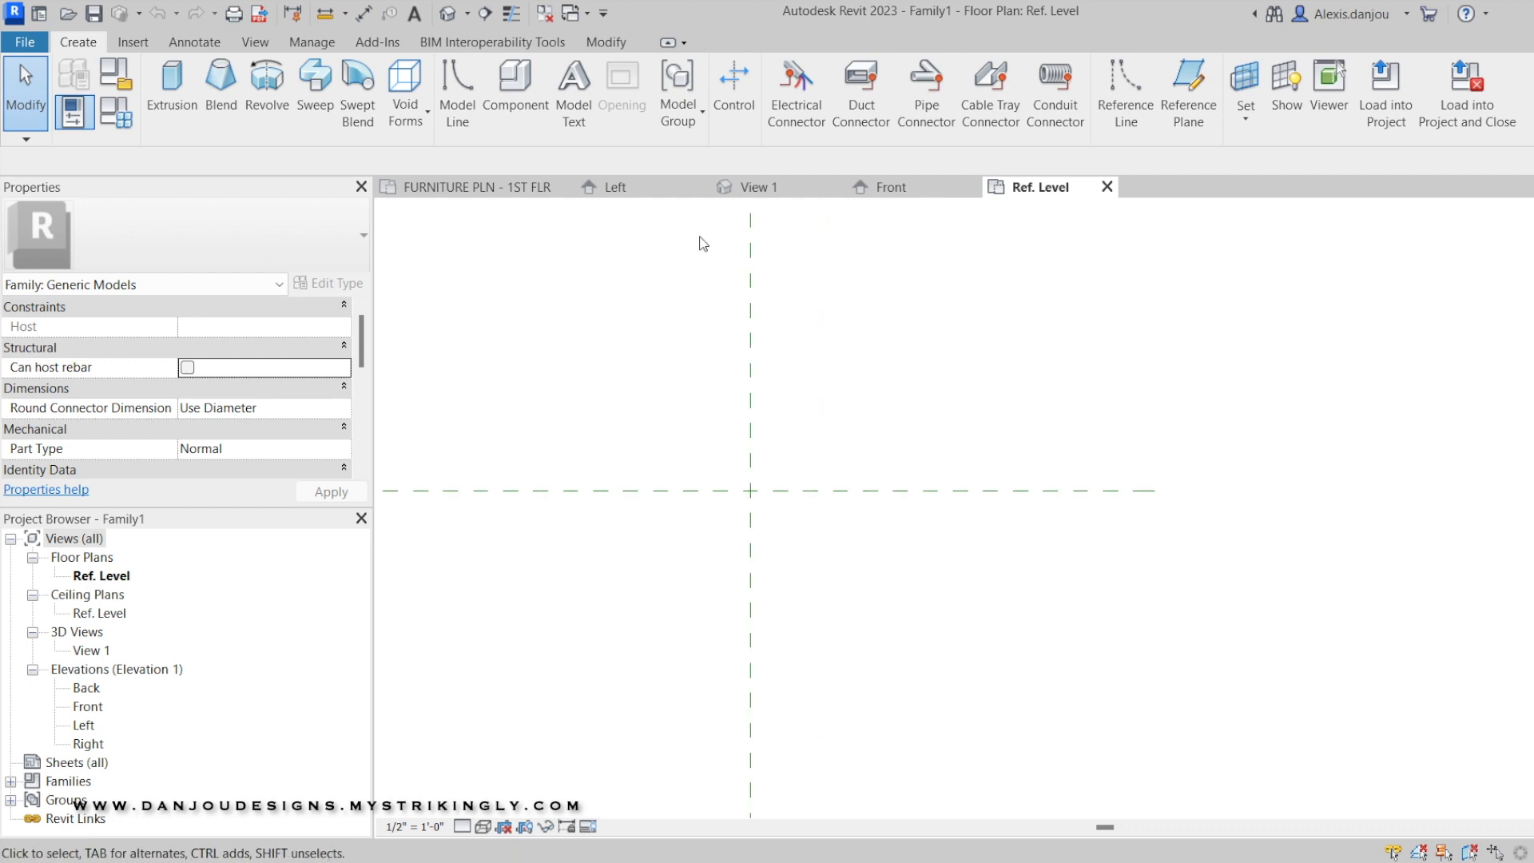
Measure the clear width between the two short wing walls above the closet in the FURNITURE PLN - 1ST FLR plan
click(531, 191)
key(d)
key(i)
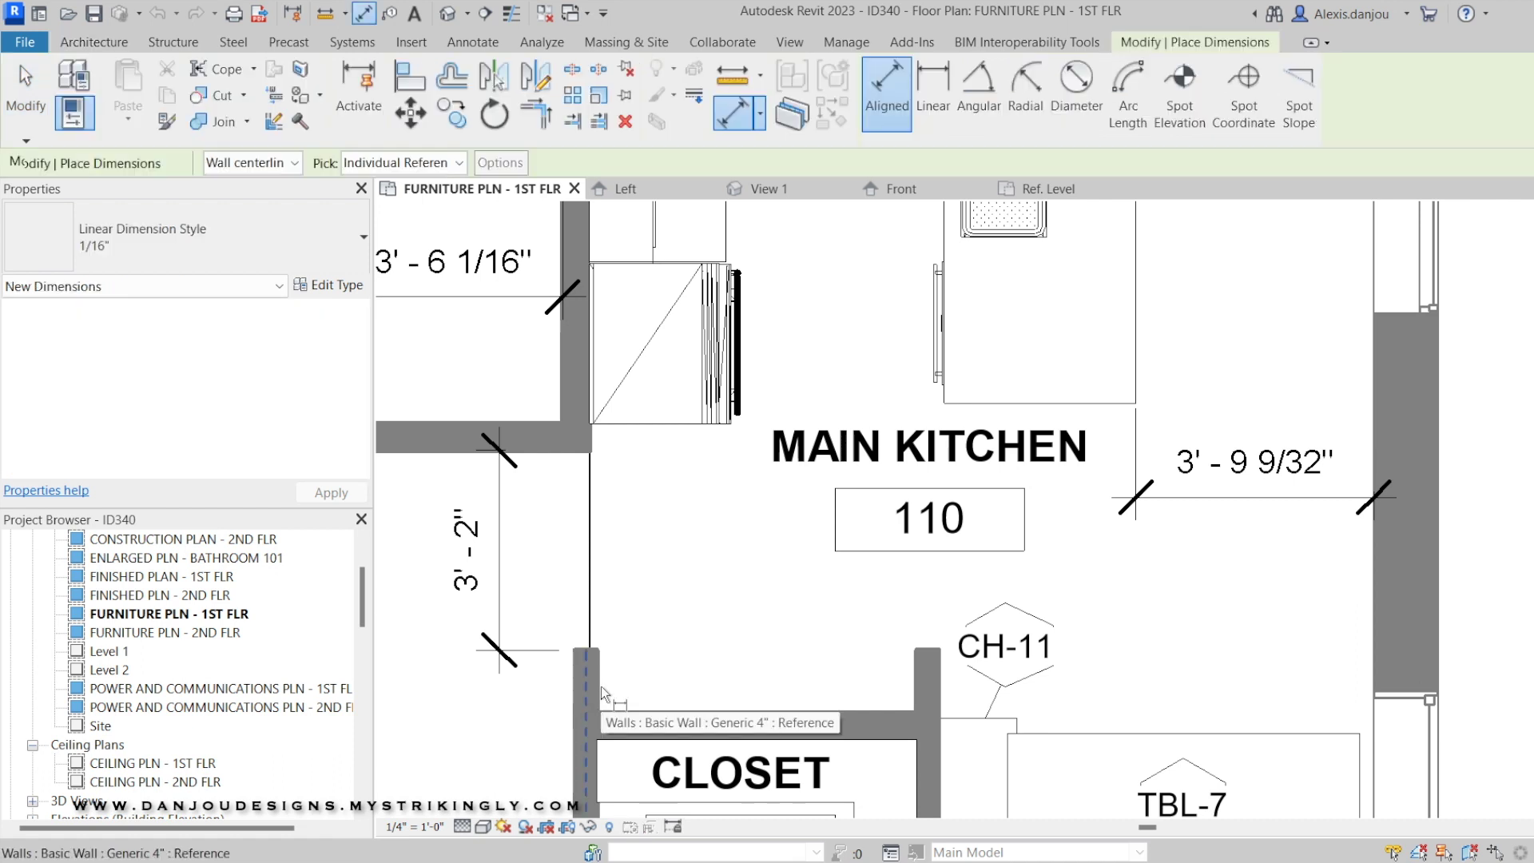
click(661, 685)
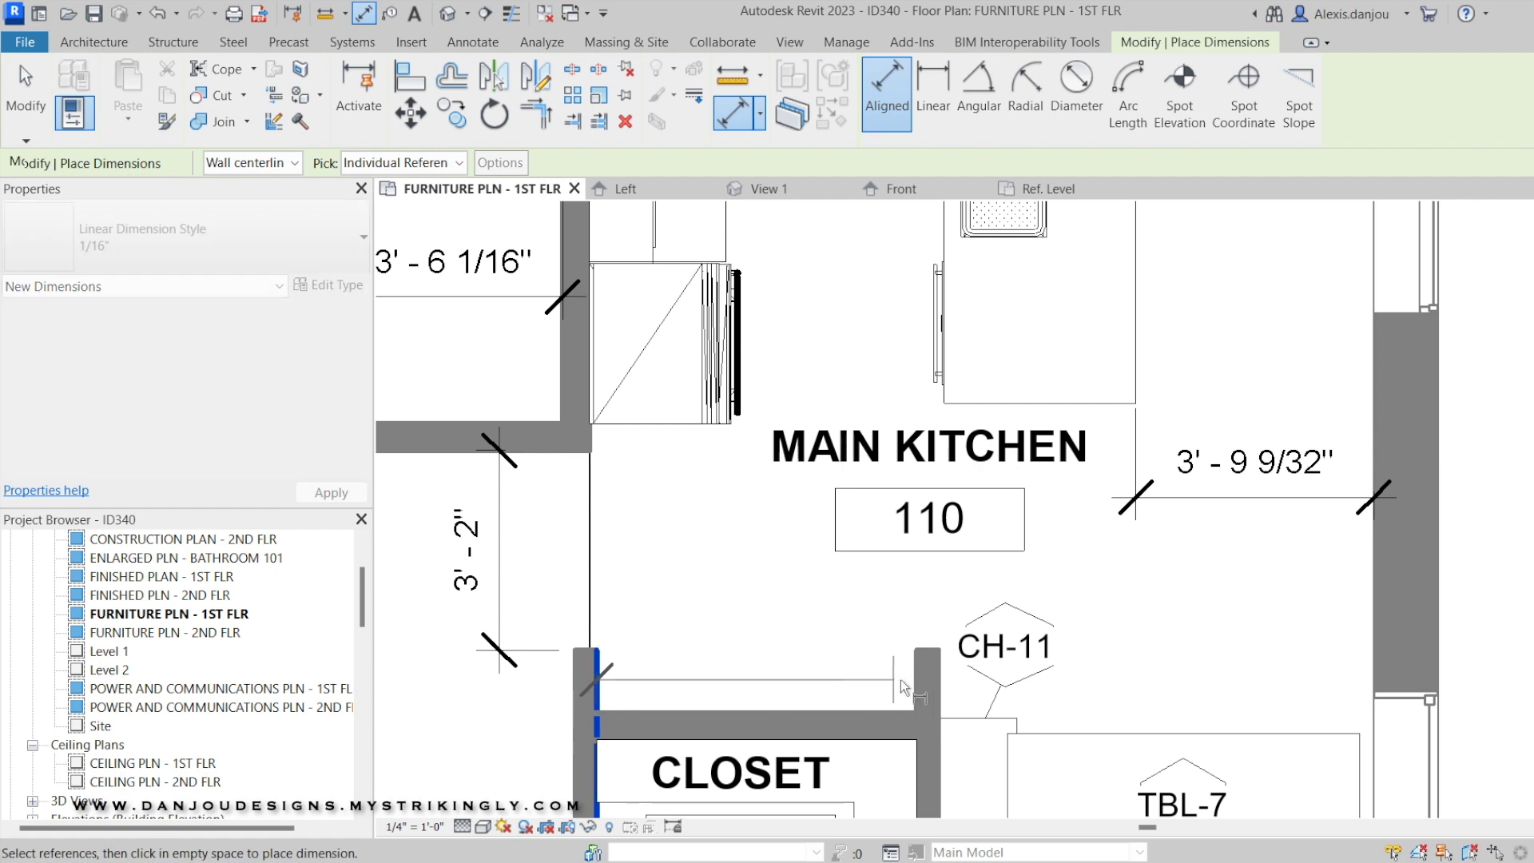
click(917, 686)
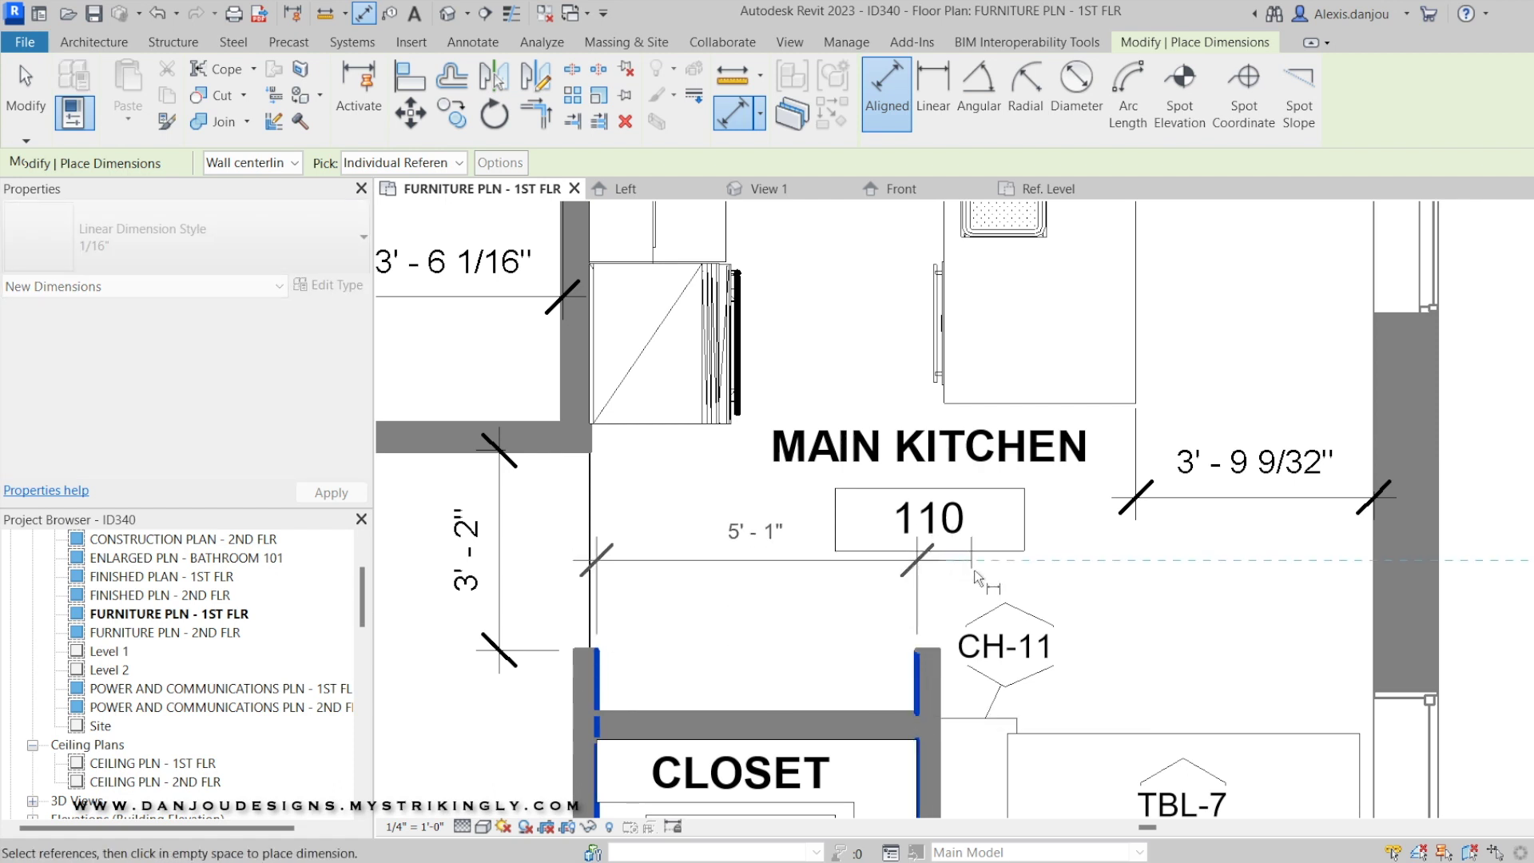
key(Escape)
key(Escape)
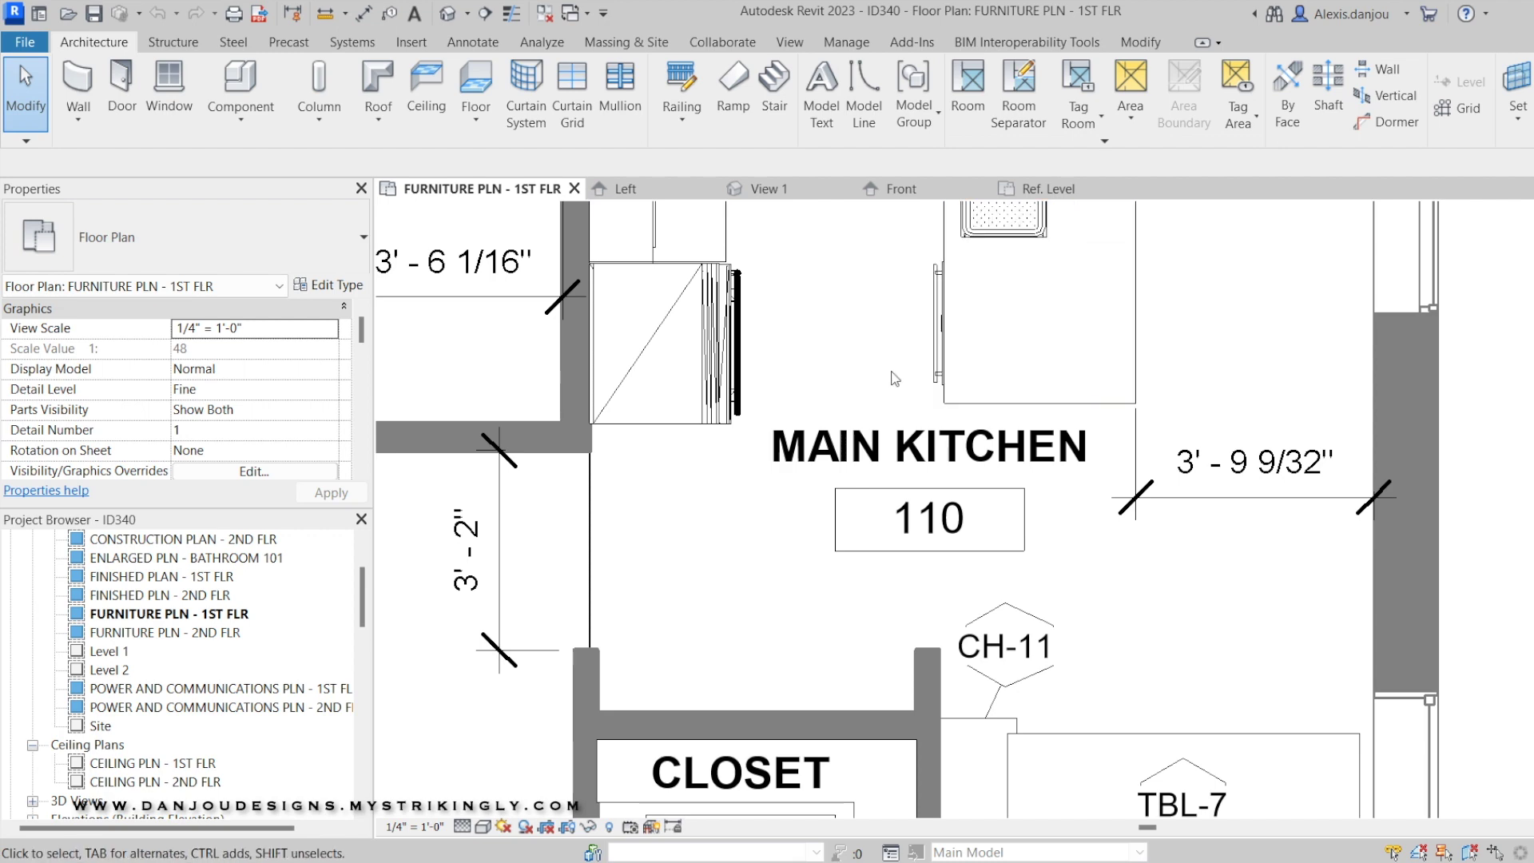
middle_drag(1066, 533, 948, 479)
scroll(950, 551, down, 1)
scroll(893, 599, up, 1)
scroll(874, 600, down, 1)
middle_drag(912, 290, 913, 367)
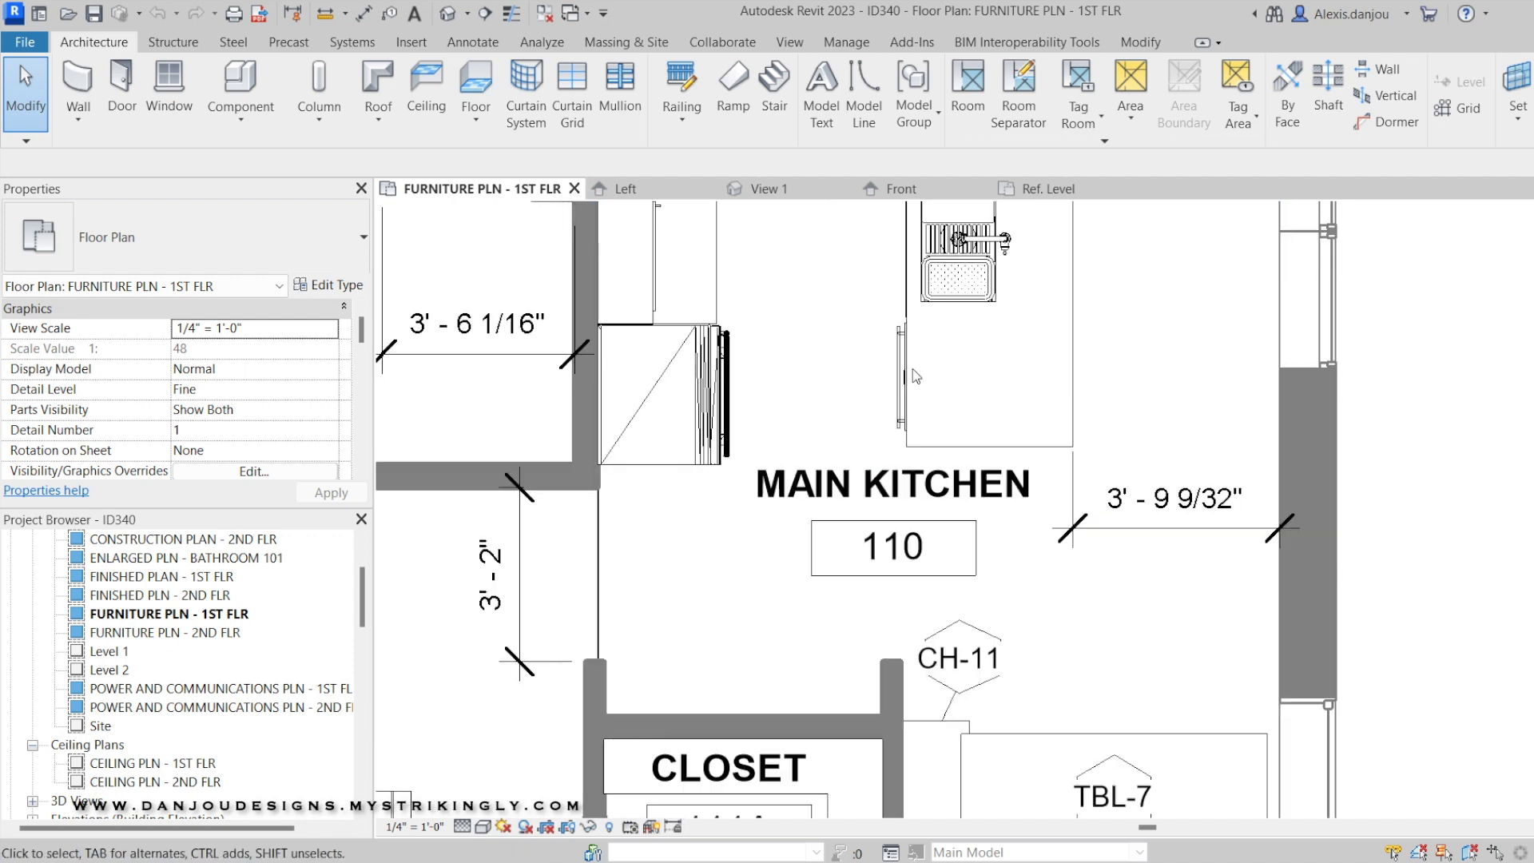
click(1048, 187)
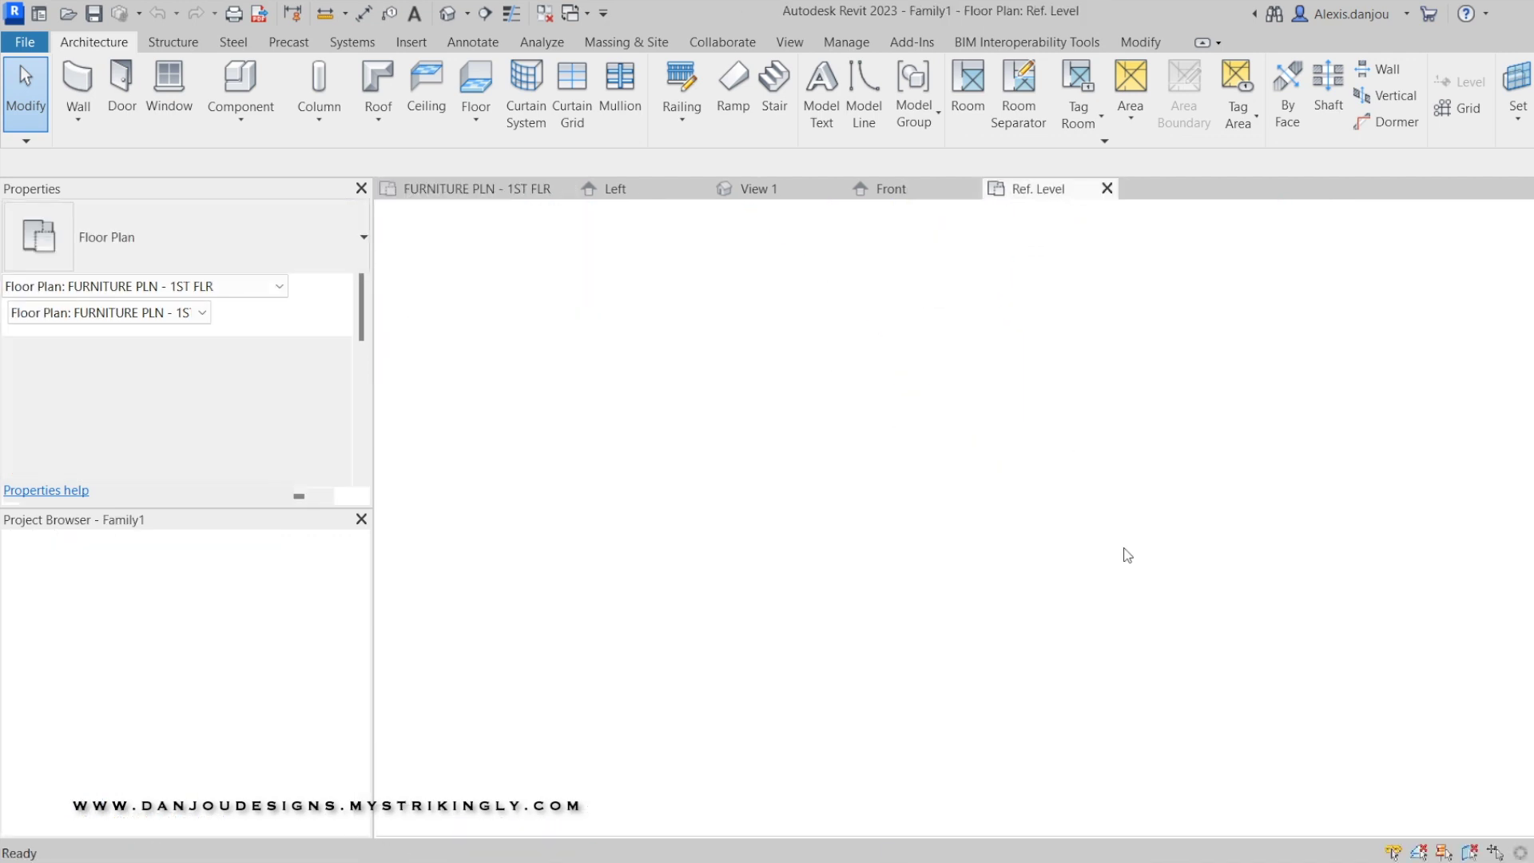
middle_drag(736, 503, 1006, 520)
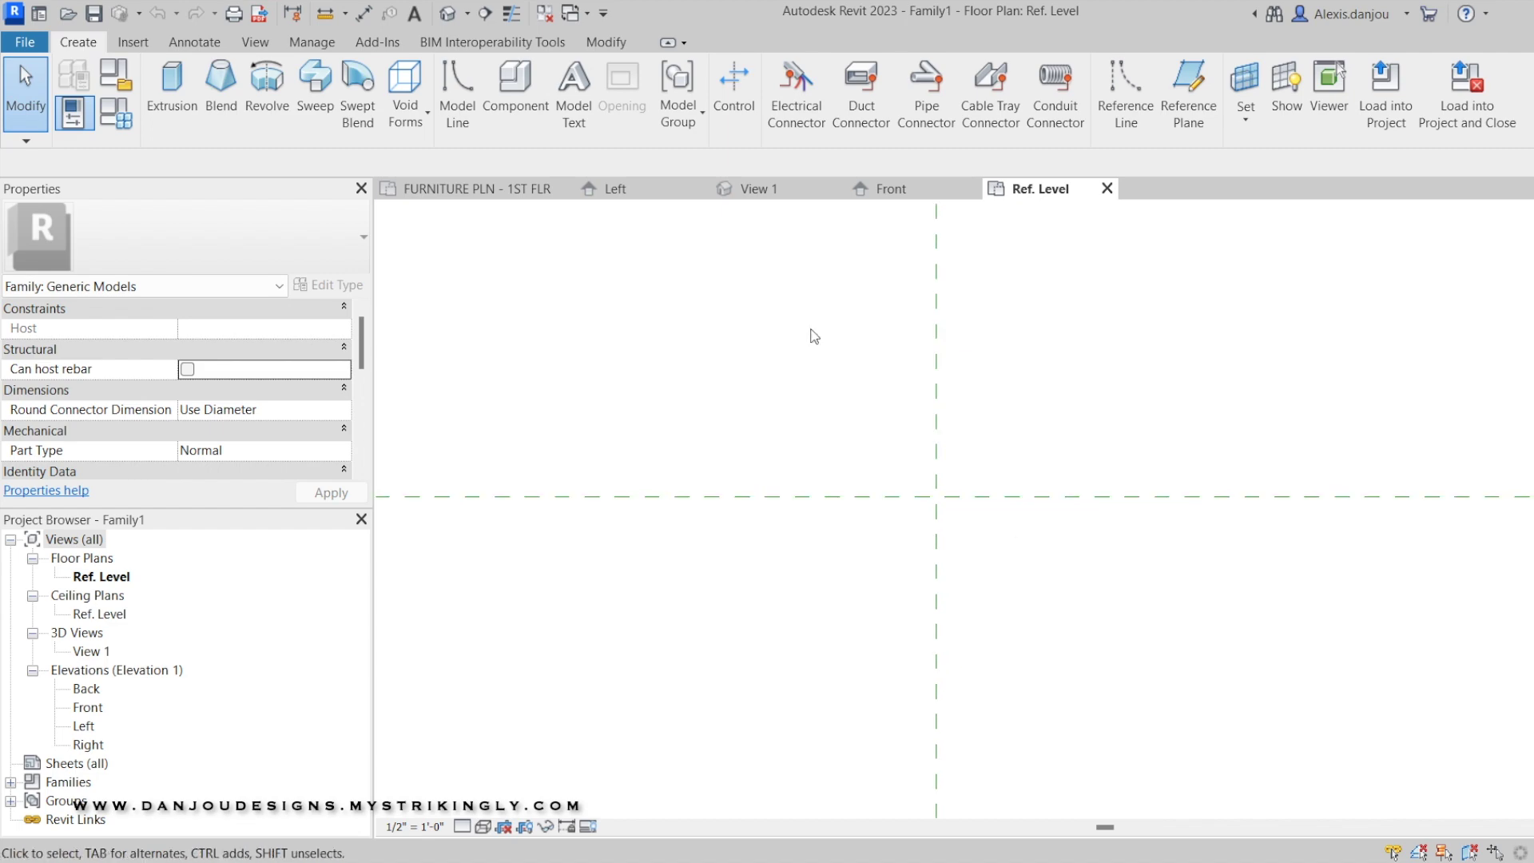
Measure the recess depth from the closet wall face to the end of the wing wall in the furniture plan
click(477, 189)
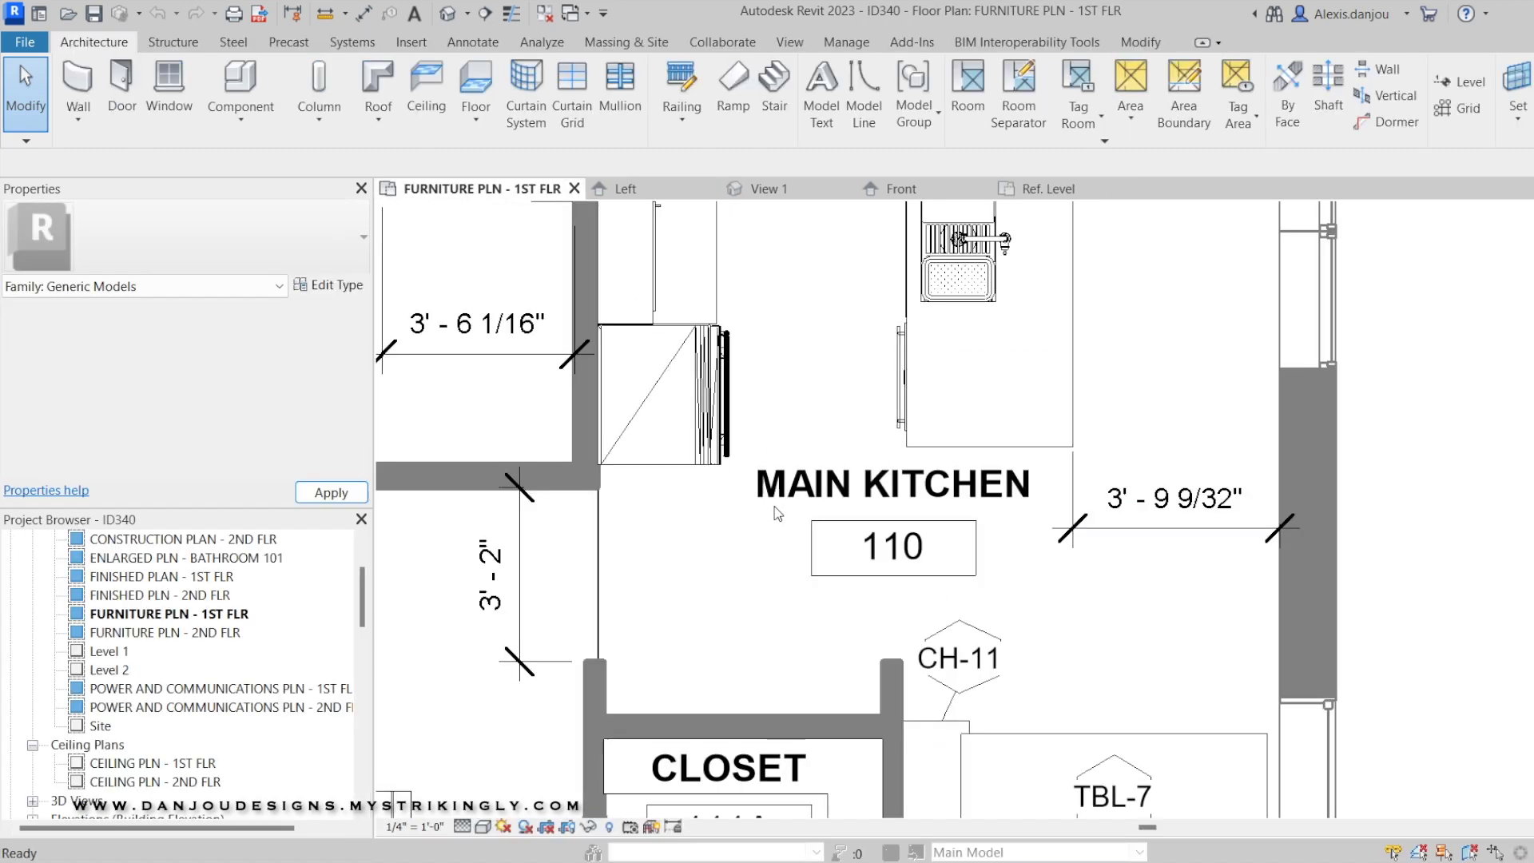
scroll(634, 762, up, 2)
key(i)
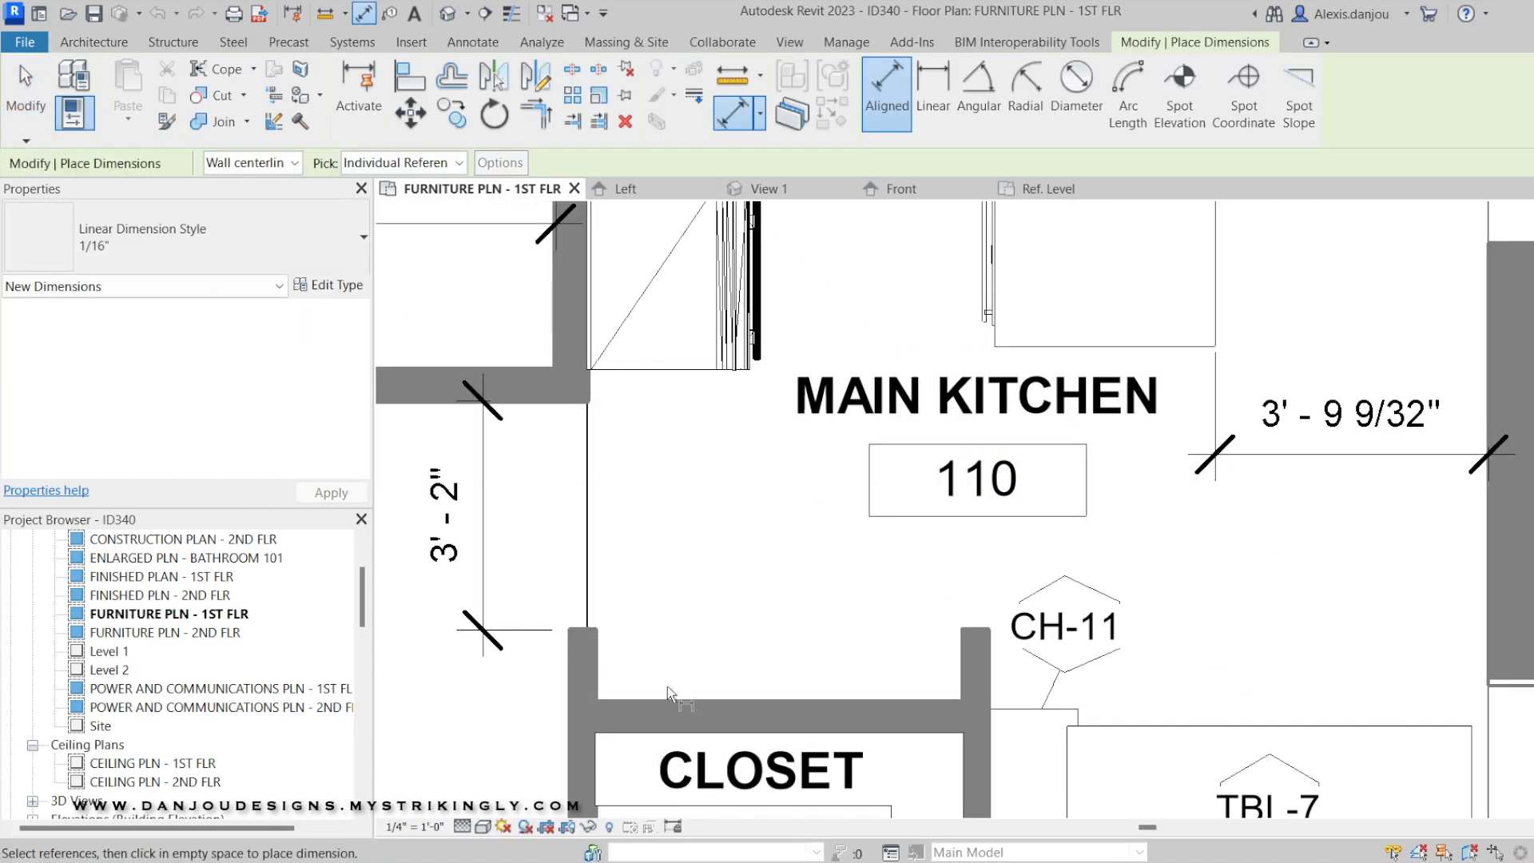
click(673, 705)
click(583, 632)
key(Escape)
key(Escape)
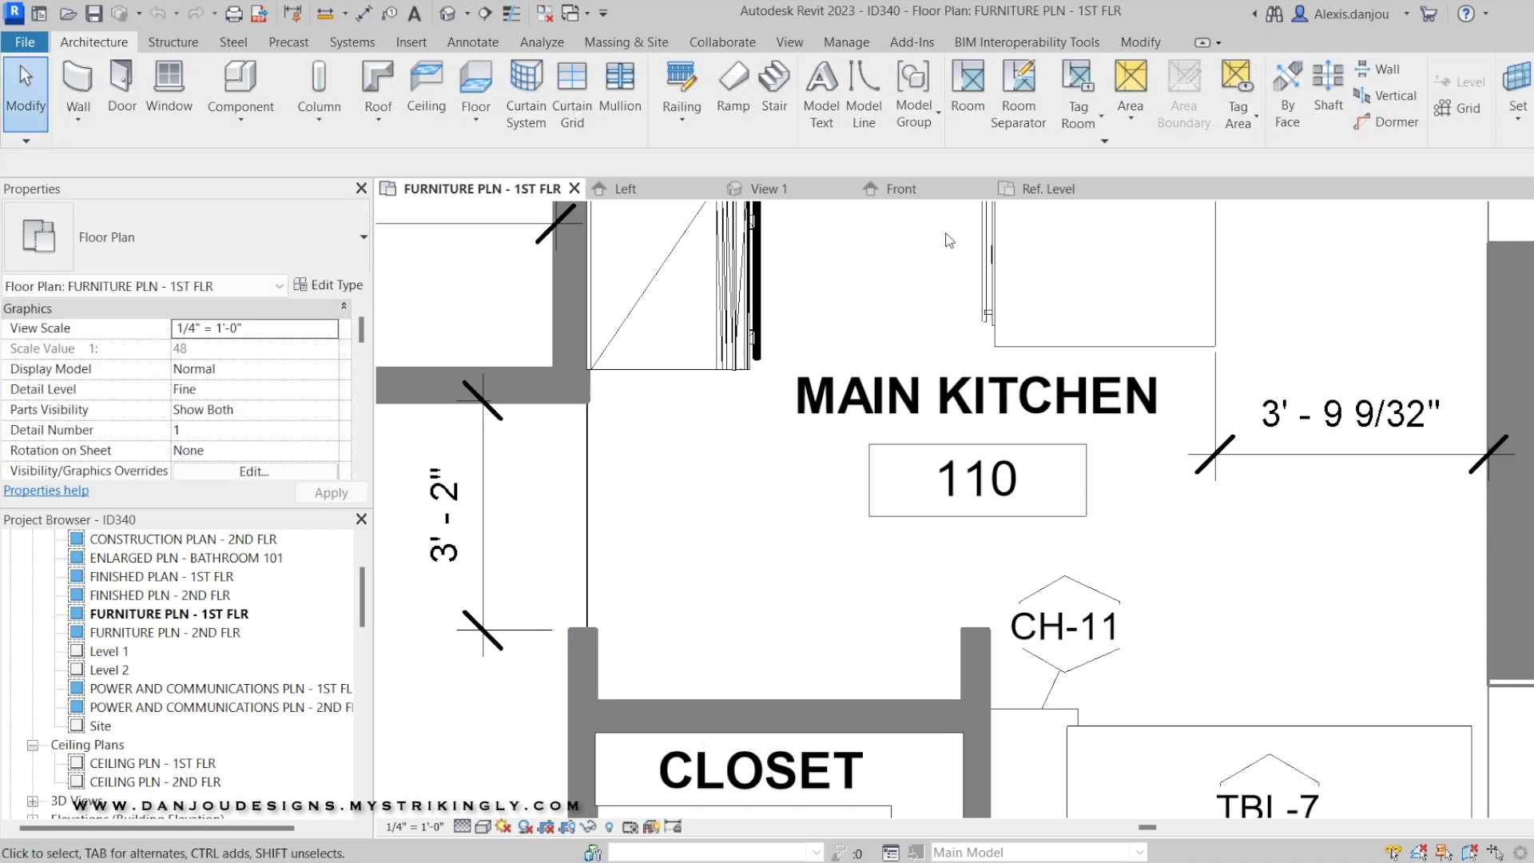
Start an extrusion in the family's Ref. Level plan and sketch a 5'-1" horizontal line along the Center (Front/Back) reference plane
click(1031, 190)
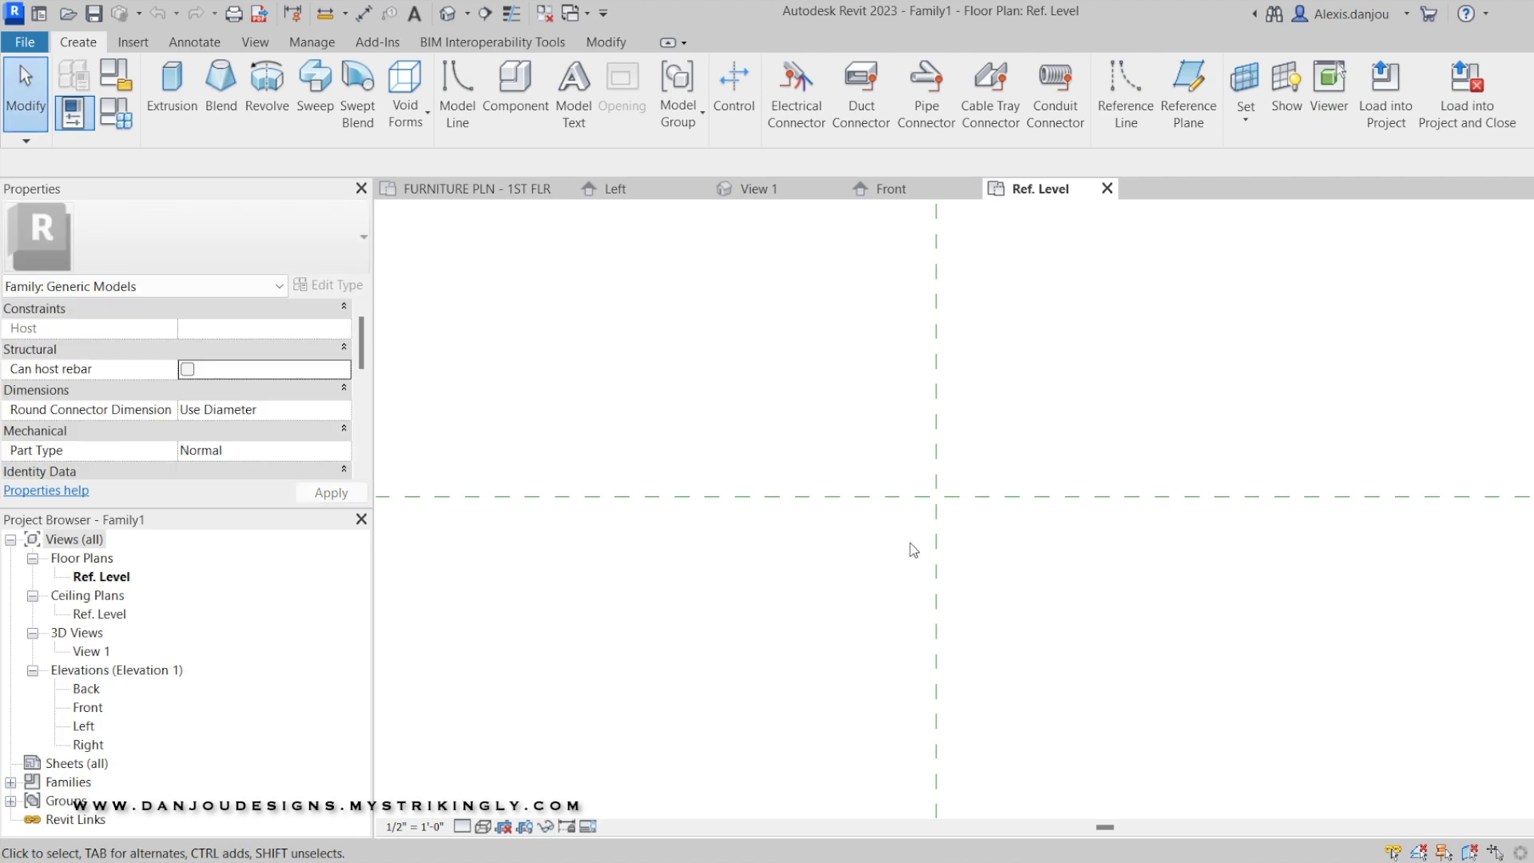
middle_drag(835, 602, 819, 602)
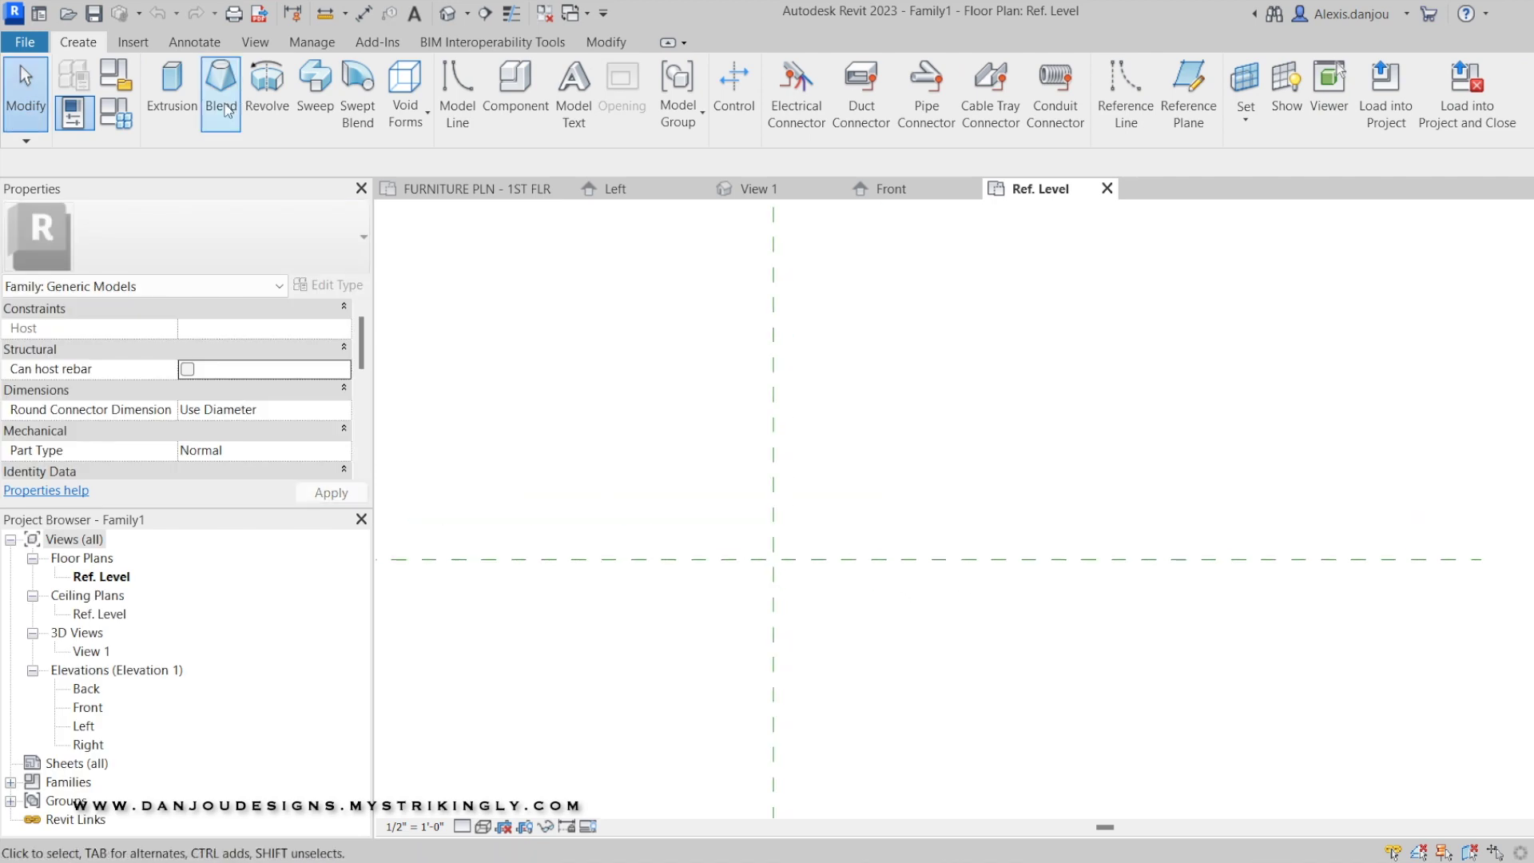
click(192, 110)
click(855, 559)
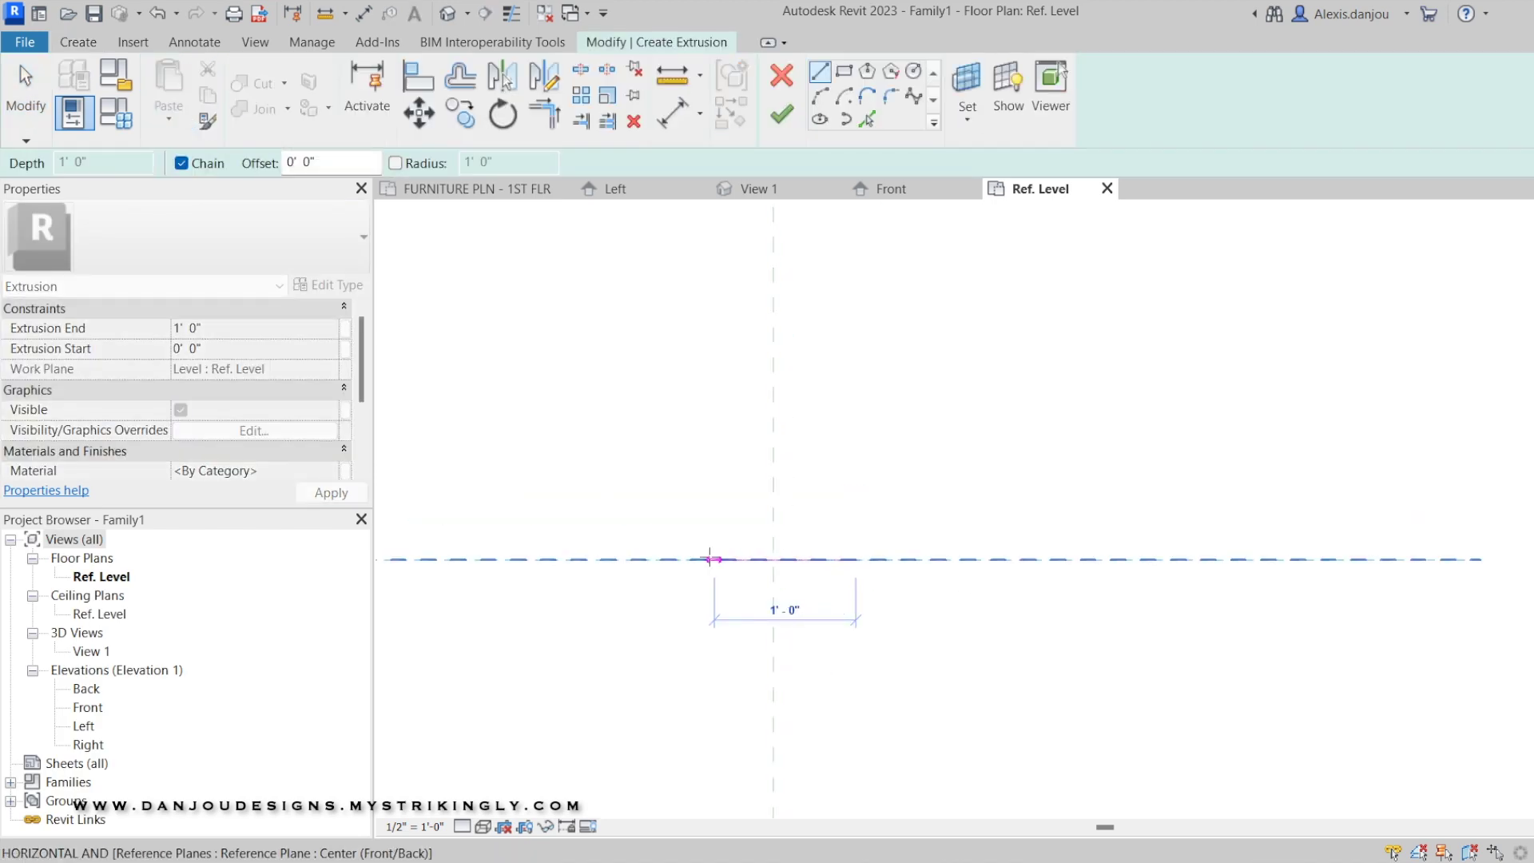
text(5'-1)
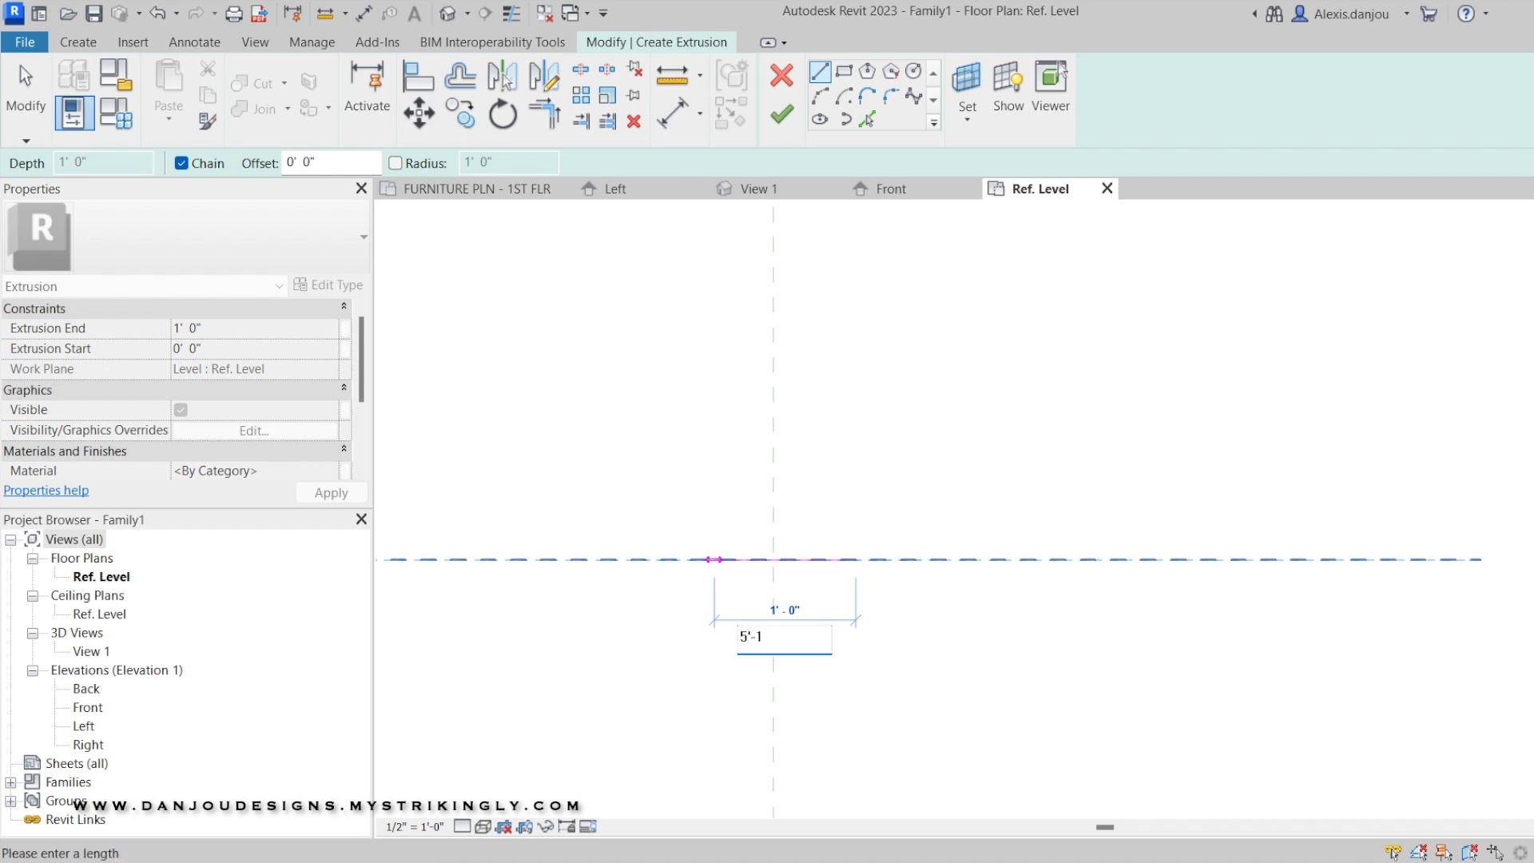
key(Return)
right_click(628, 382)
click(629, 395)
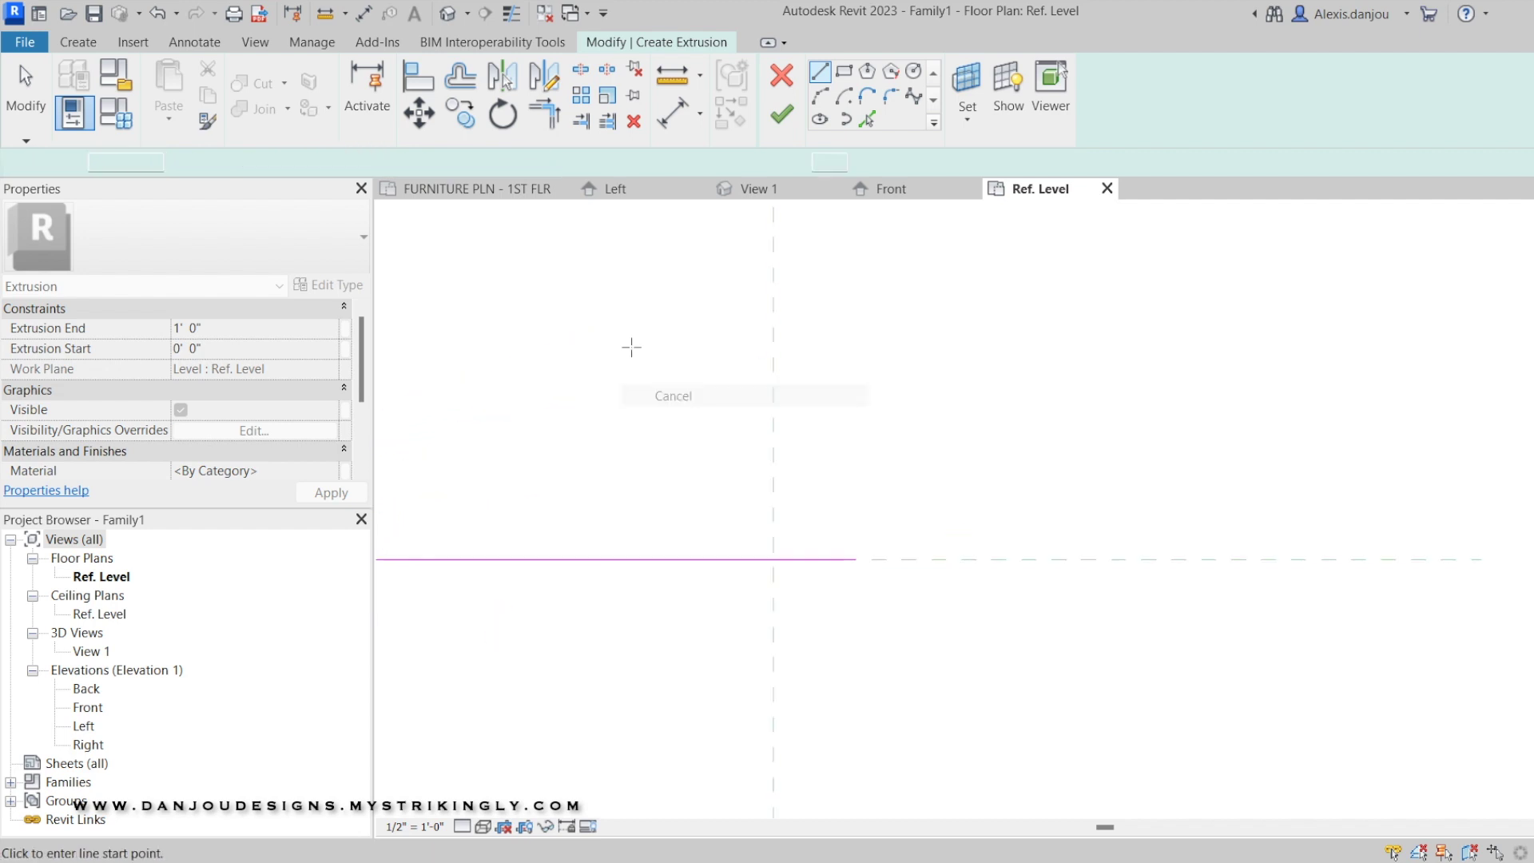
right_click(627, 345)
click(629, 360)
Move the sketched line by its midpoint onto the intersection of the two center reference planes
scroll(627, 371, down, 1)
scroll(627, 373, down, 1)
middle_drag(627, 373, 790, 409)
click(690, 539)
click(419, 121)
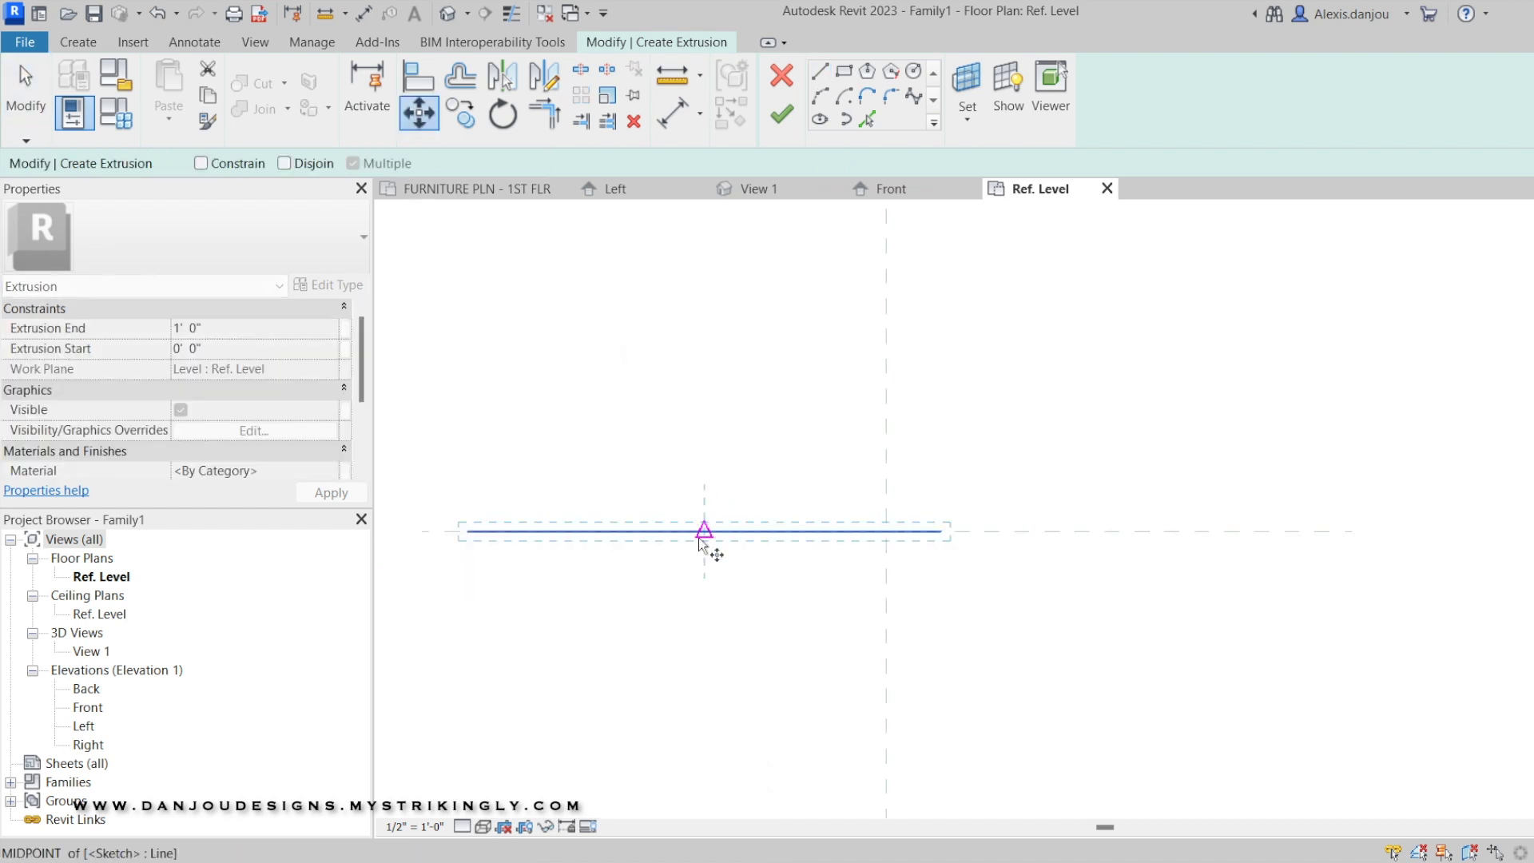
click(704, 533)
click(885, 531)
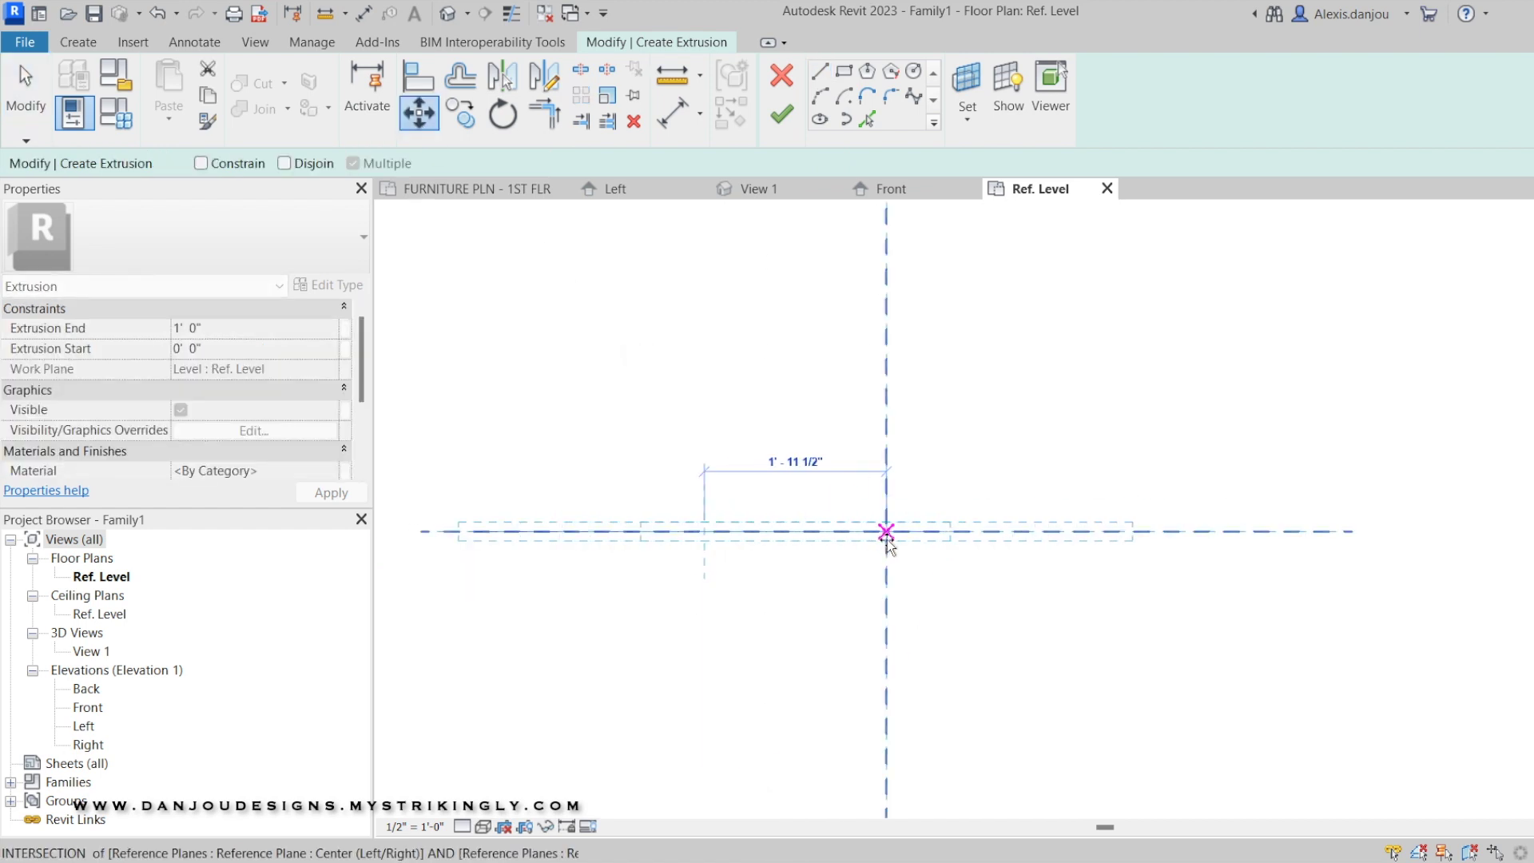
scroll(1013, 448, up, 1)
mouse_move(949, 503)
middle_down()
mouse_move(803, 610)
mouse_move(915, 520)
middle_up()
scroll(871, 468, down, 1)
click(871, 468)
scroll(844, 524, up, 3)
scroll(816, 464, down, 1)
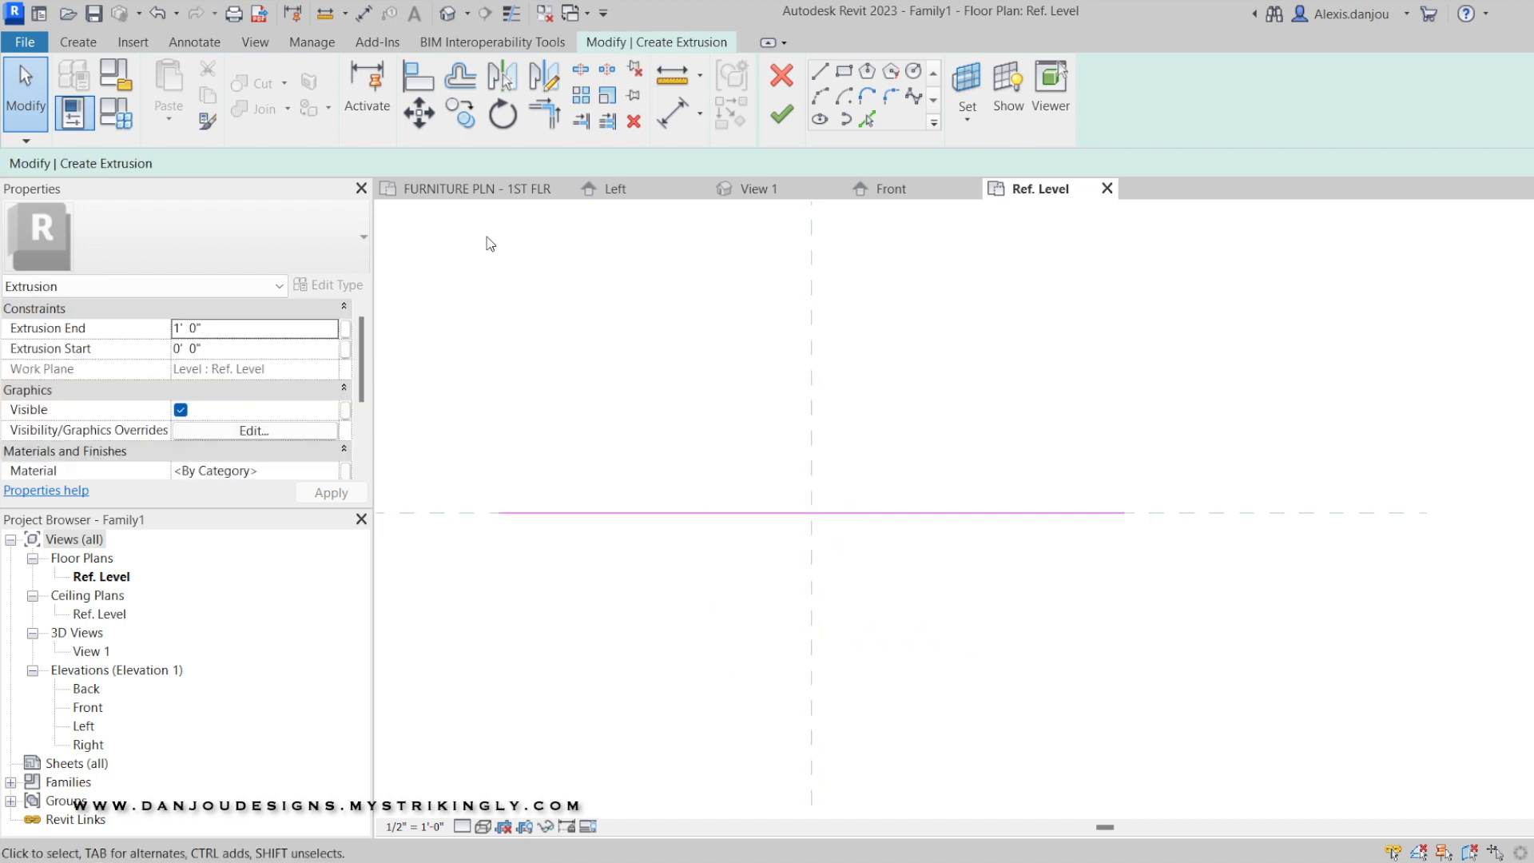
Sketch the right rectangle's outer side, 1'-5" wide upper edge and inner side, starting at the right end of the 5'-1" line
click(820, 72)
mouse_move(1148, 476)
middle_down()
mouse_move(1119, 538)
mouse_move(1013, 613)
middle_up()
scroll(1086, 533, down, 1)
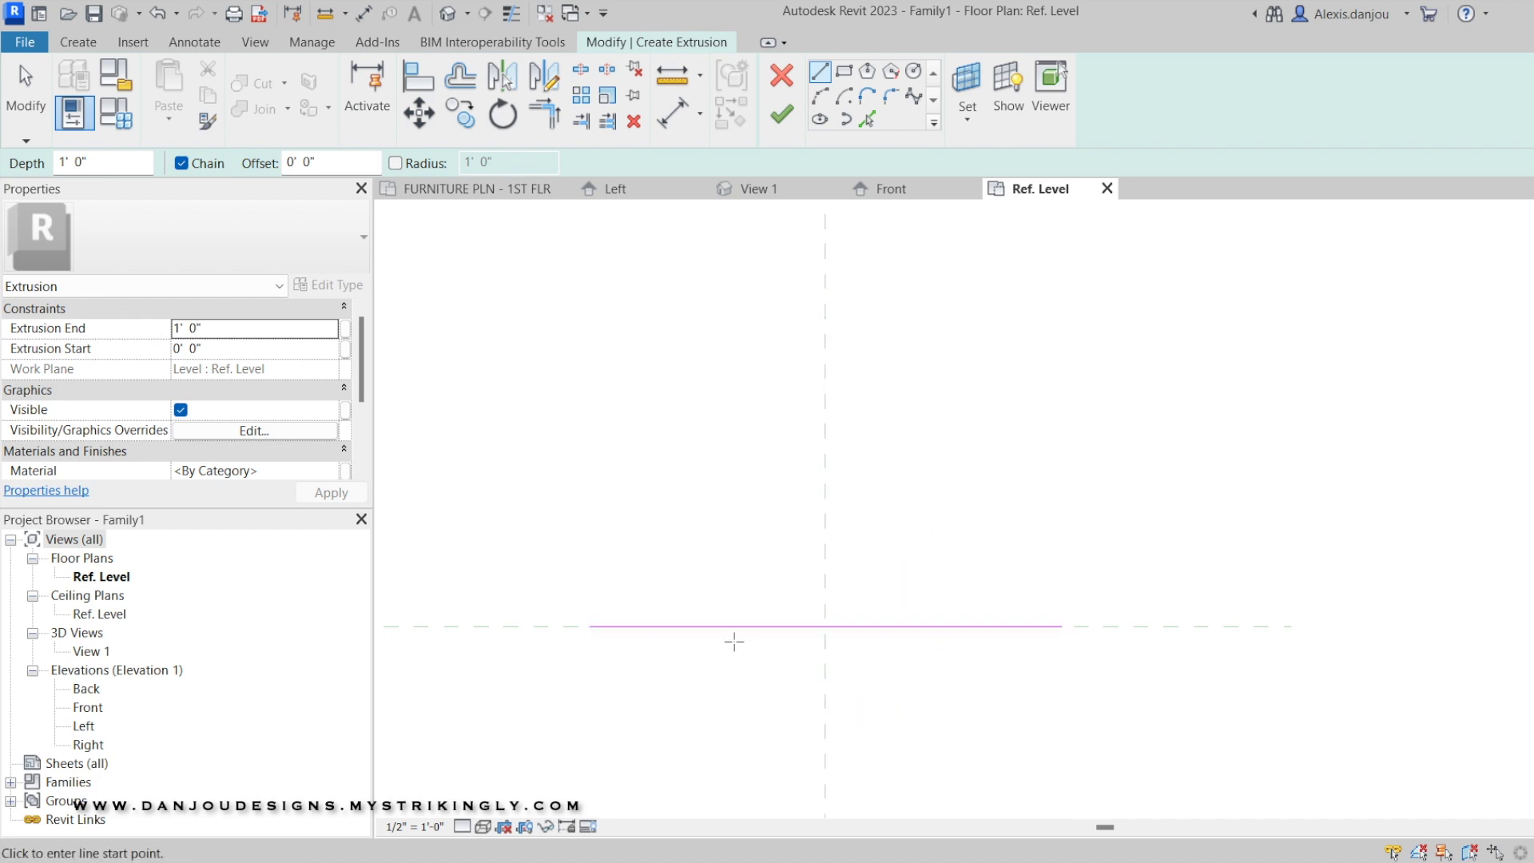
scroll(720, 574, up, 1)
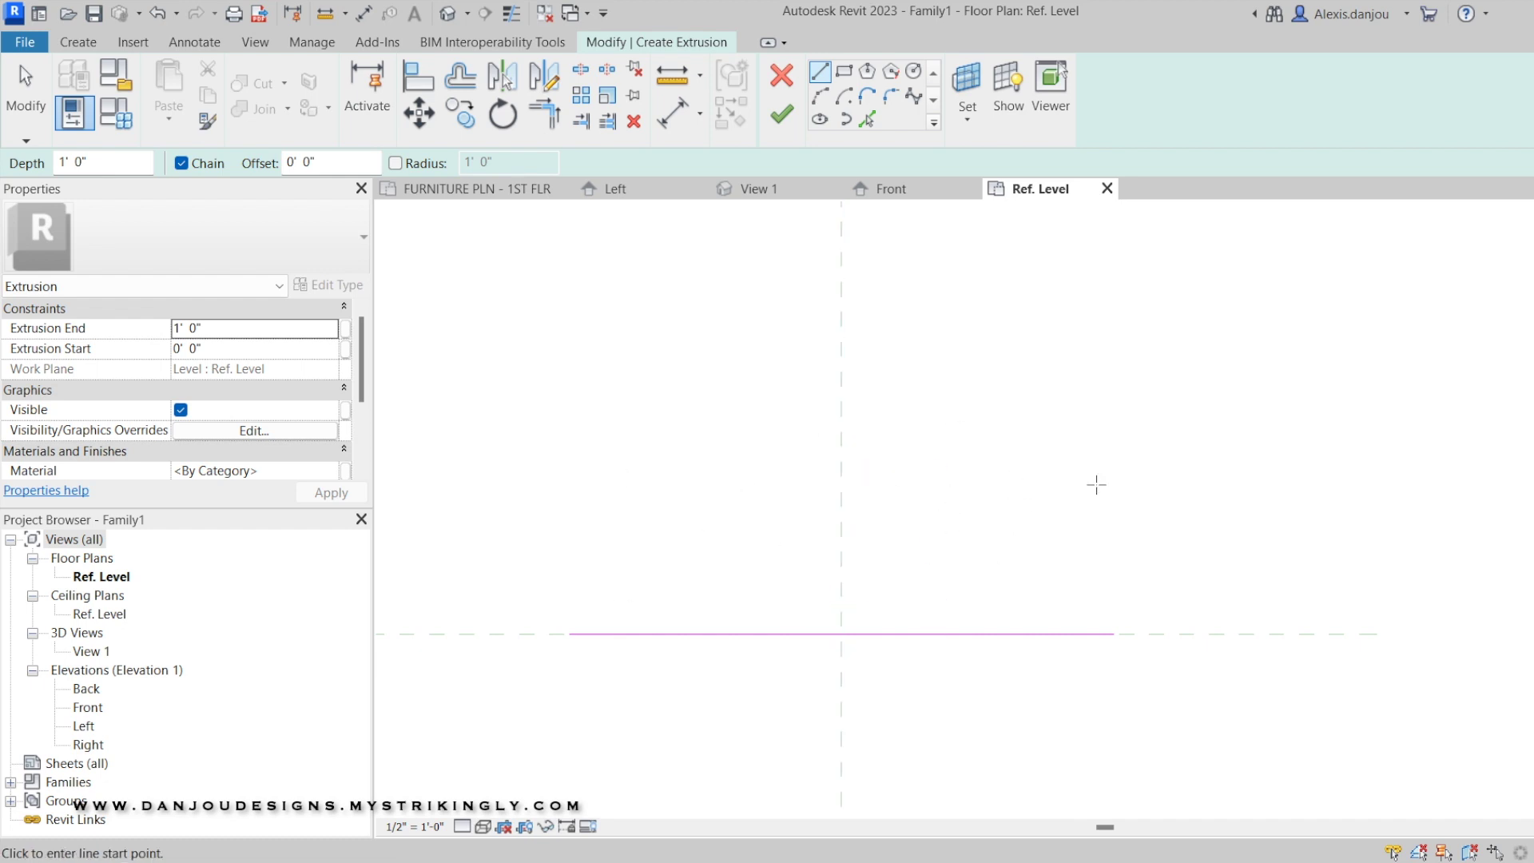
scroll(1122, 659, up, 2)
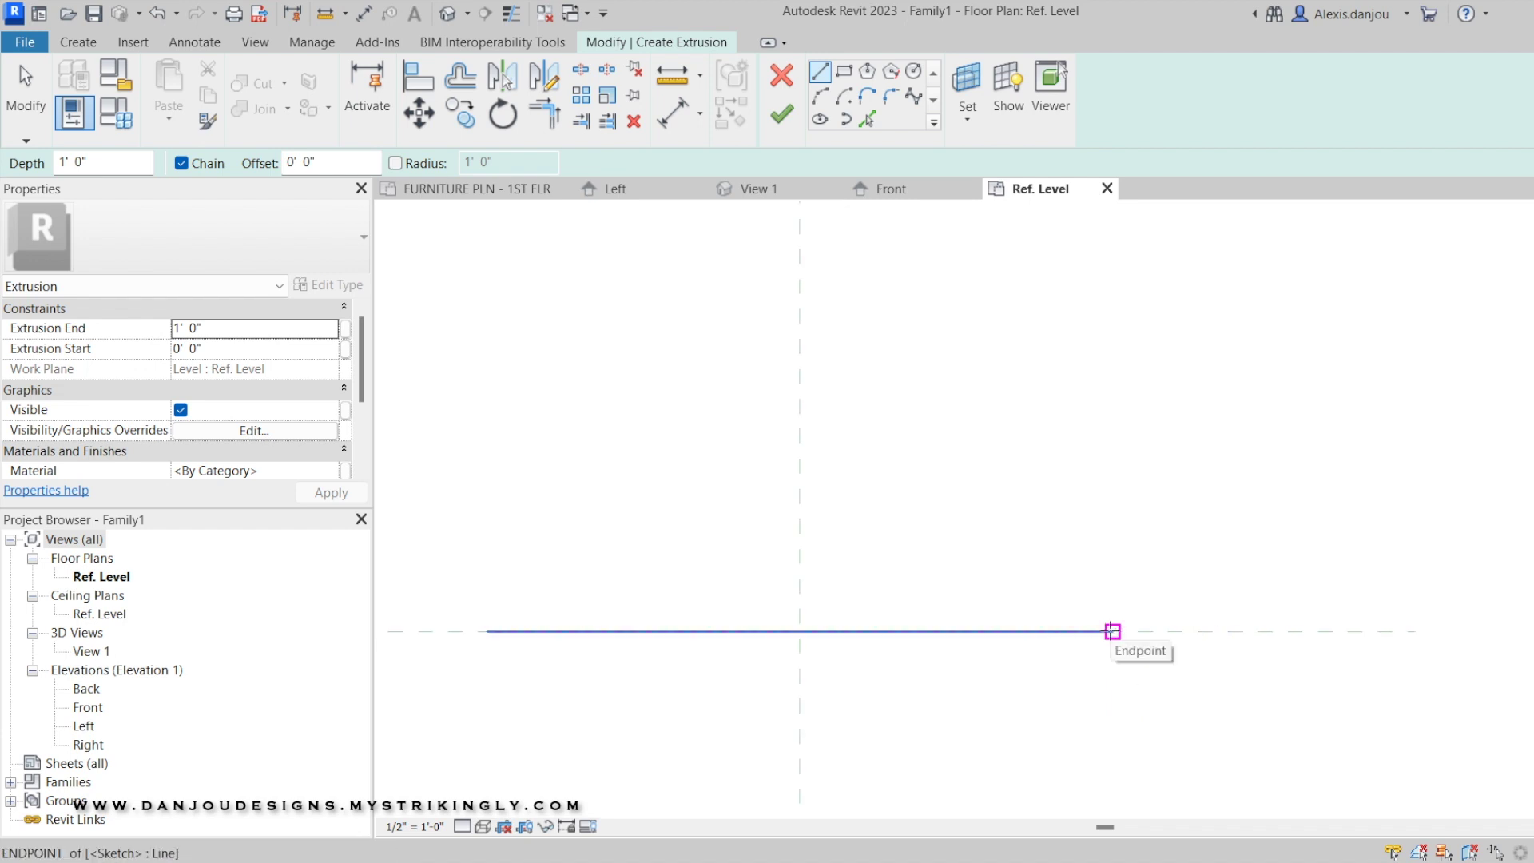
click(1112, 631)
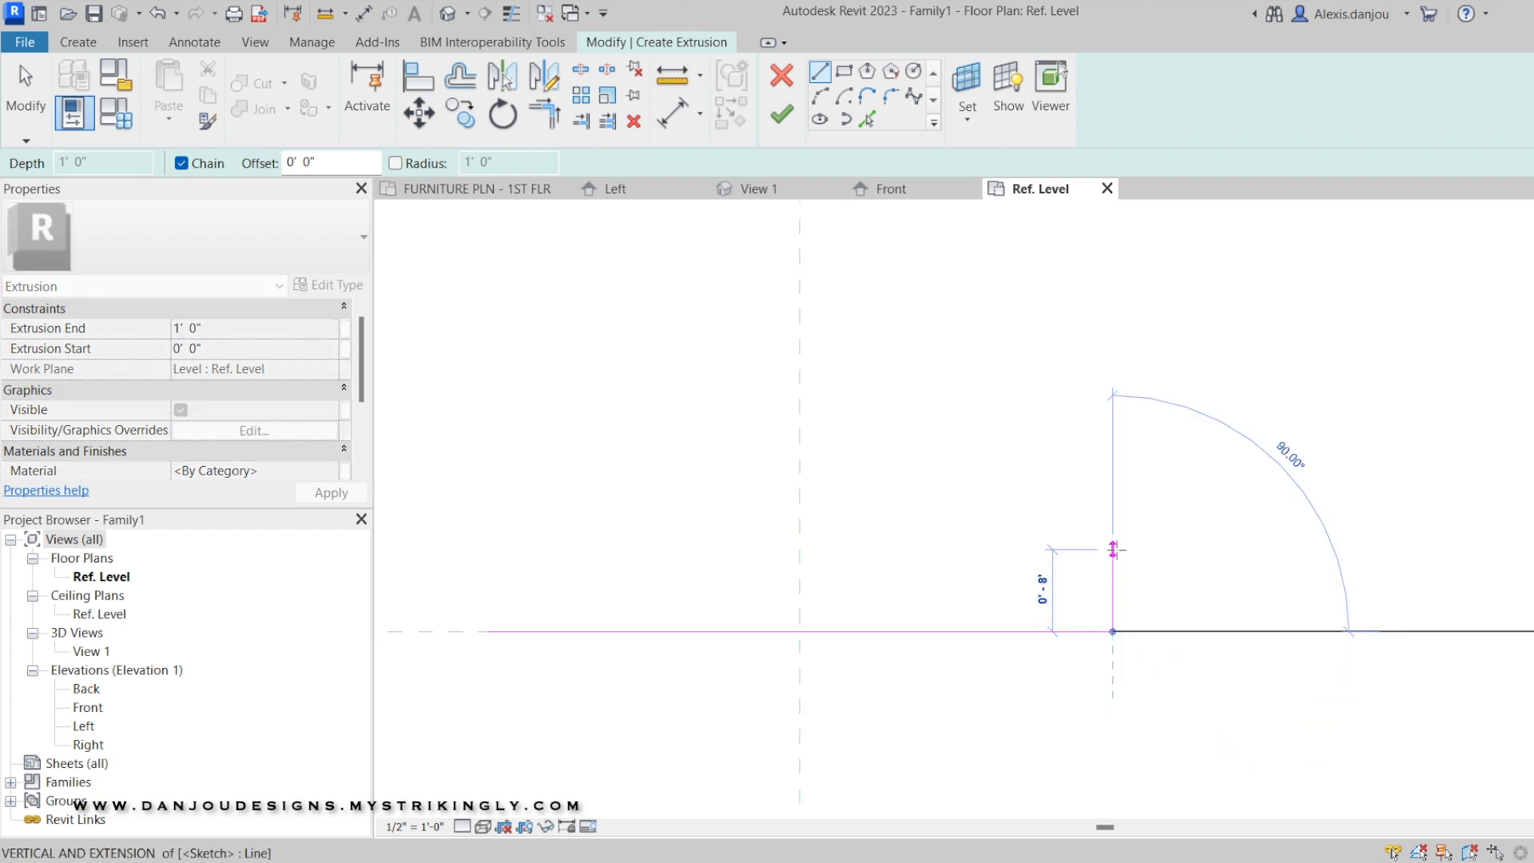
click(1112, 508)
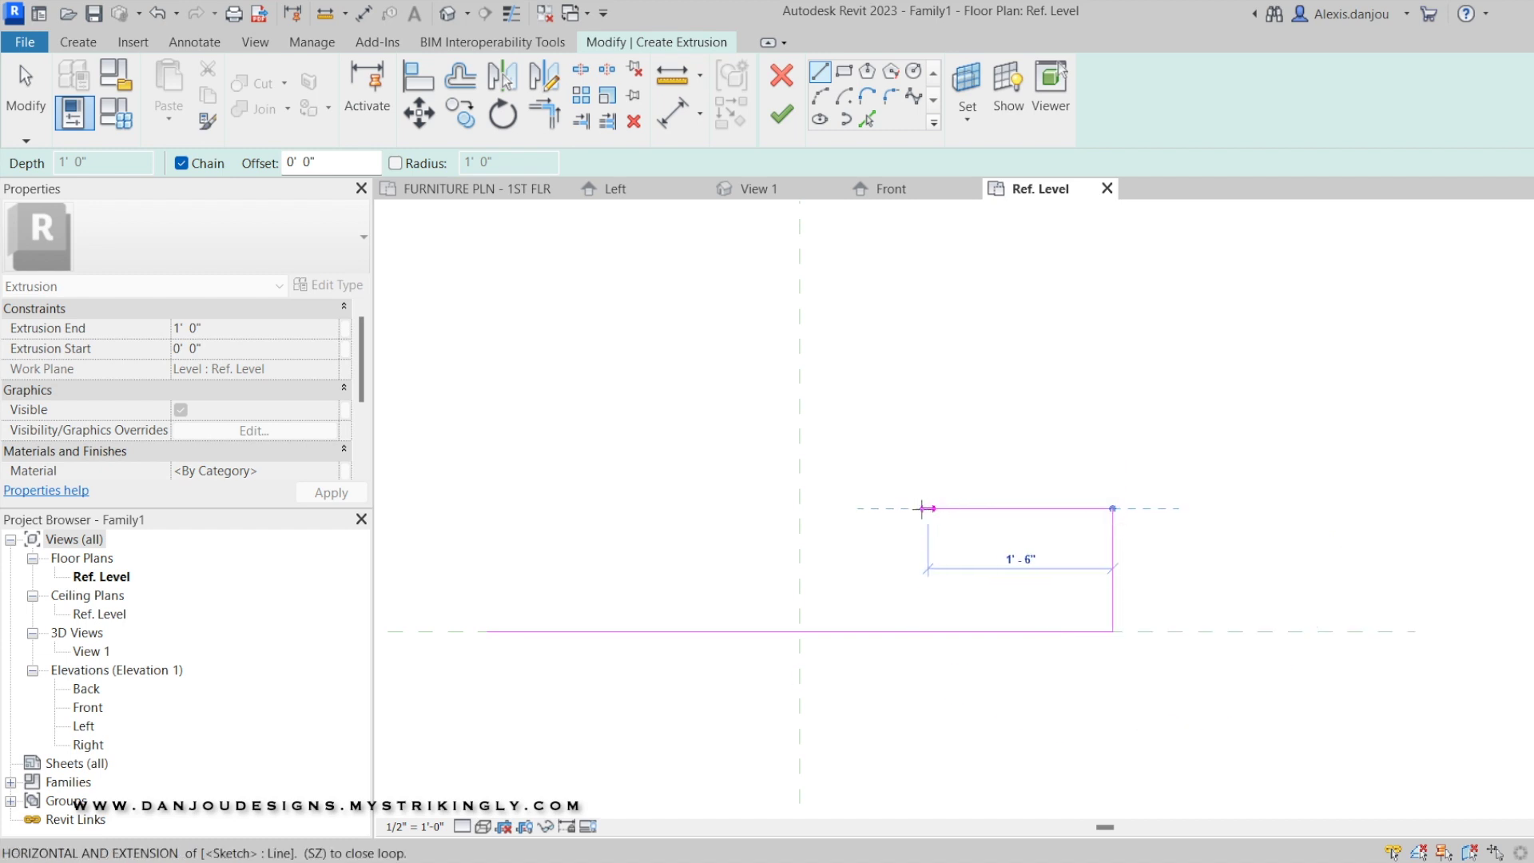
click(939, 508)
click(938, 631)
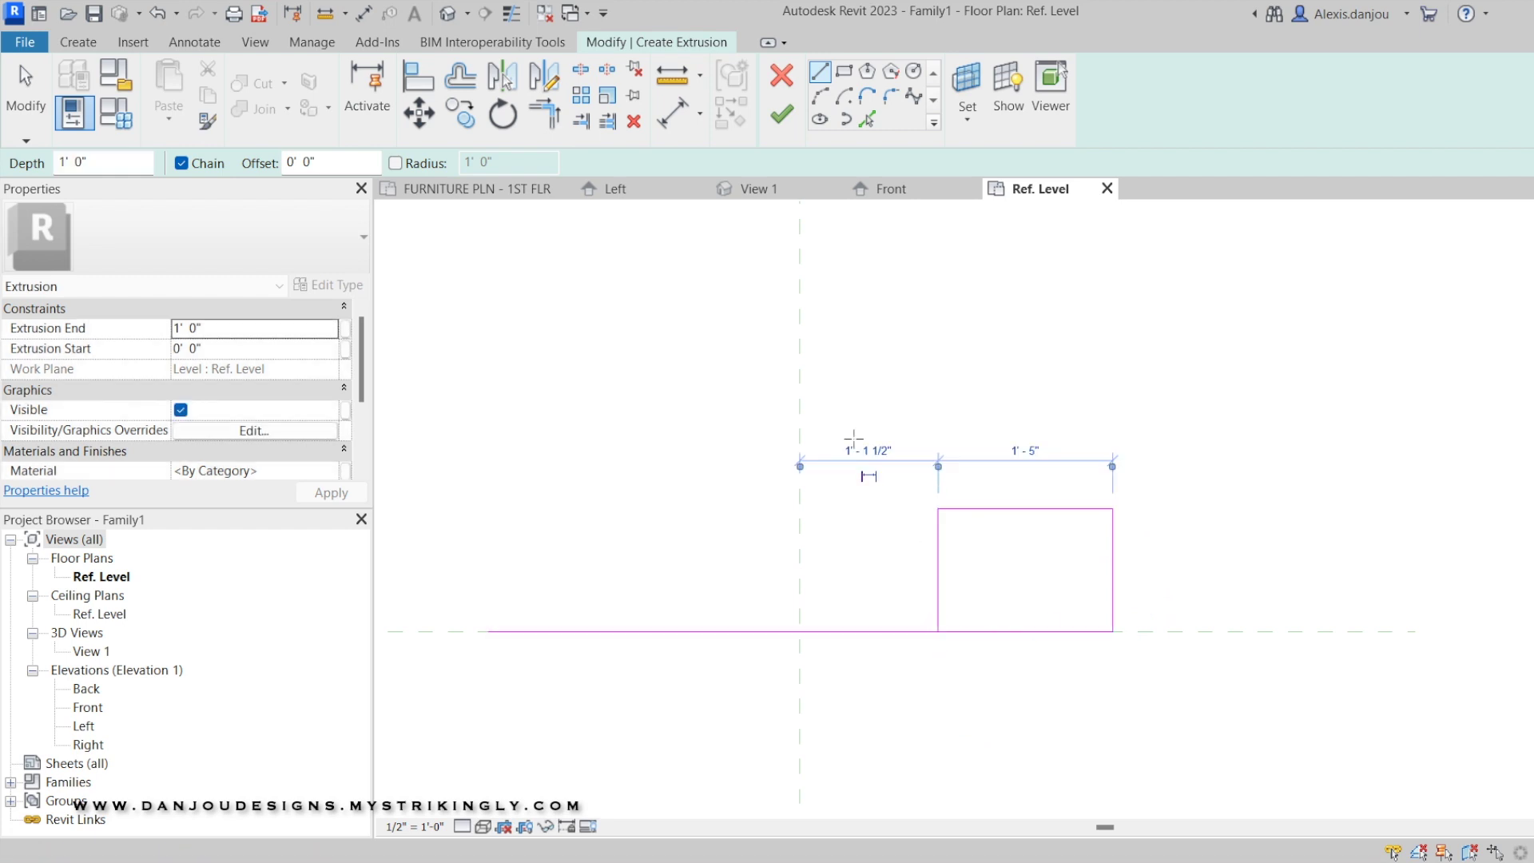
Sketch a matching 1'-5" wide rectangle above the left end of the base line
click(487, 631)
click(486, 508)
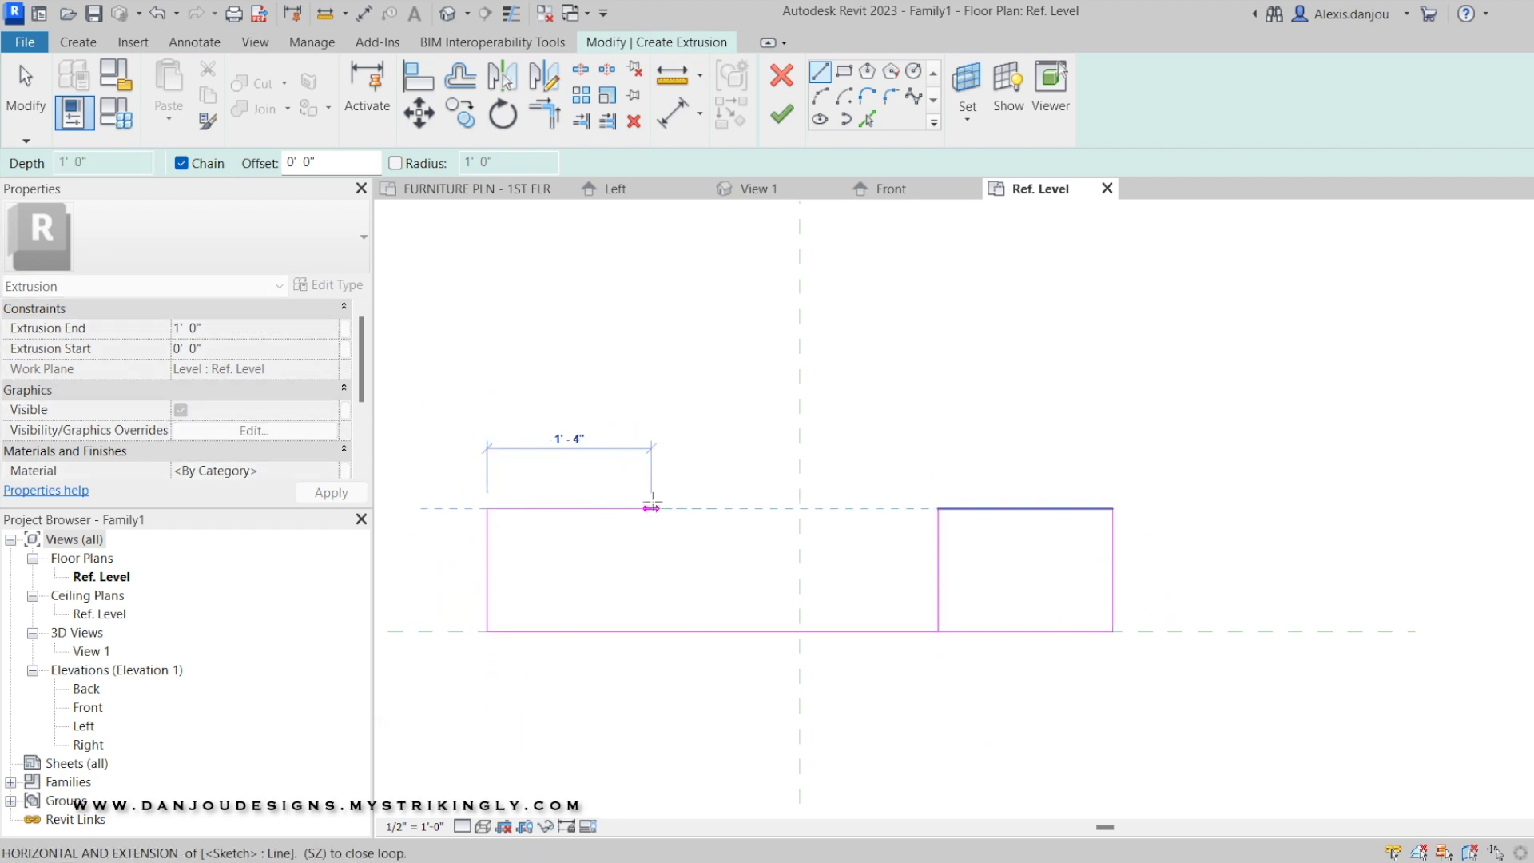
click(661, 509)
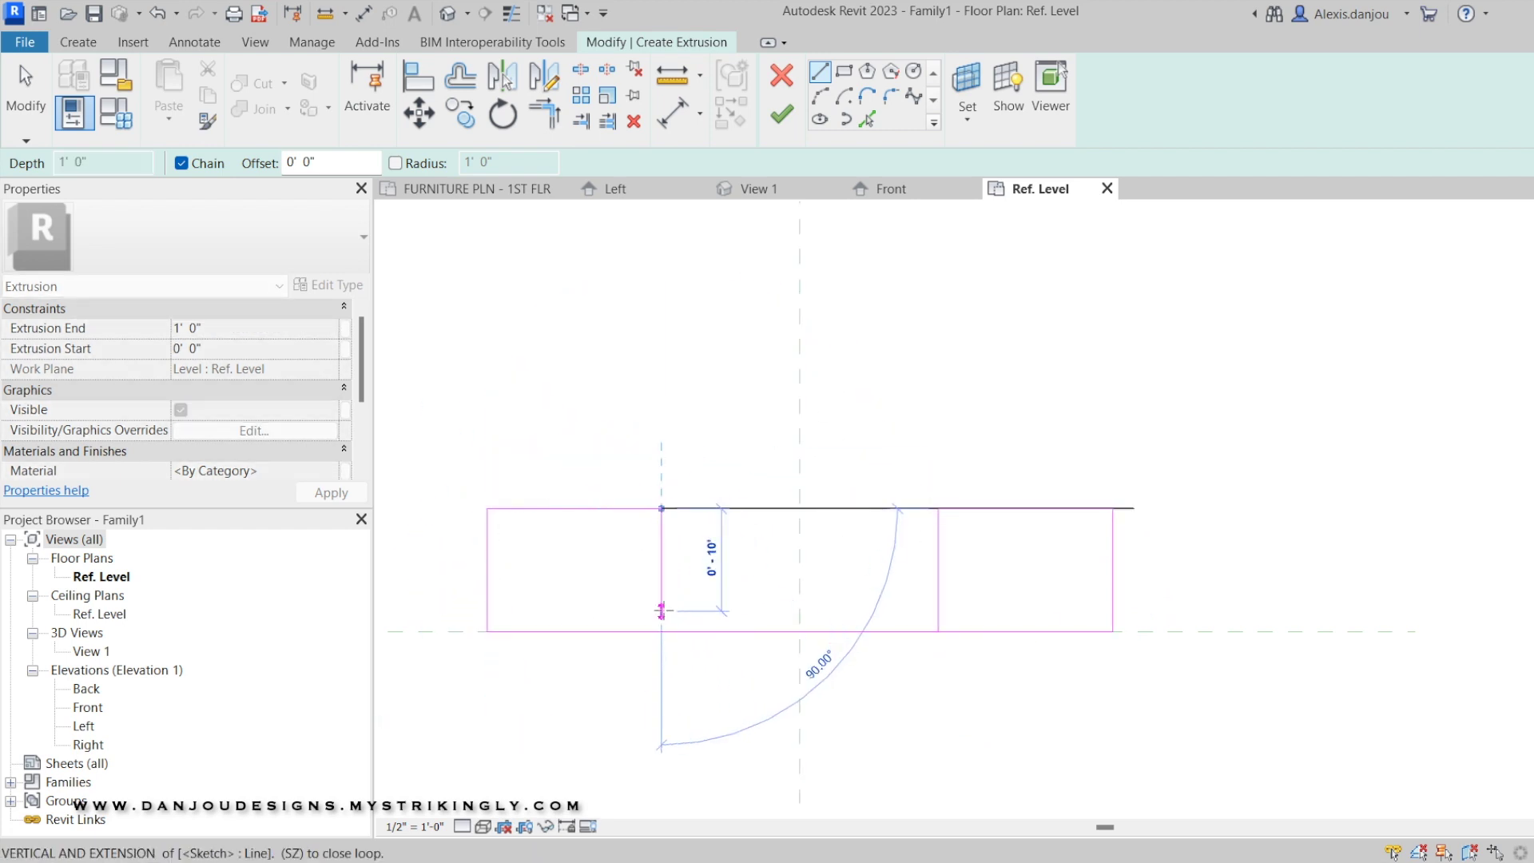
click(661, 631)
key(Escape)
right_click(751, 324)
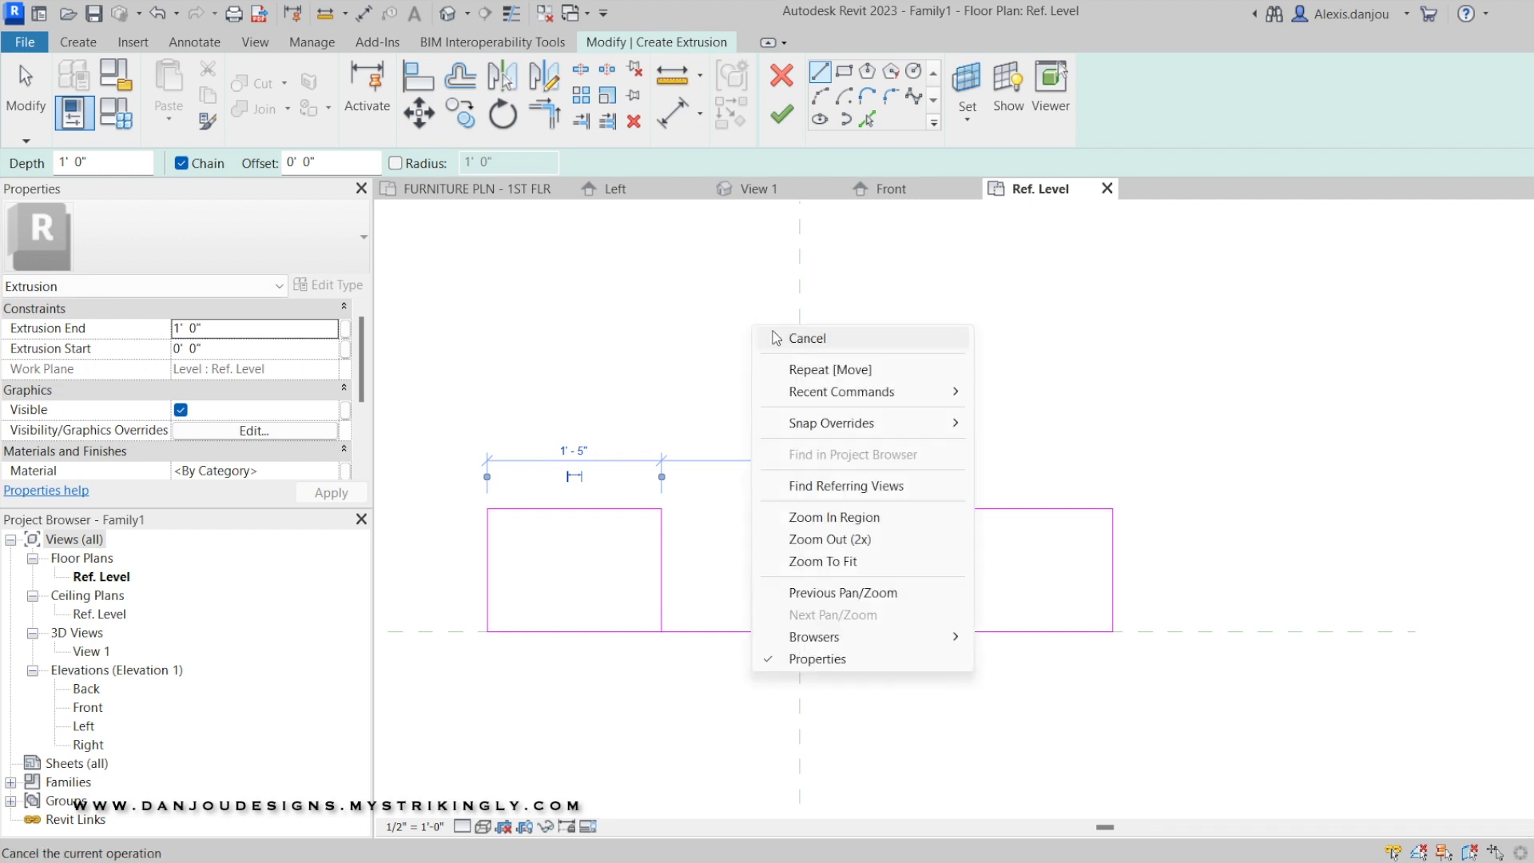
click(775, 337)
Split the shared base line into separate bottom edges for the two rectangles and finish the extrusion
click(861, 631)
drag(1113, 631, 660, 632)
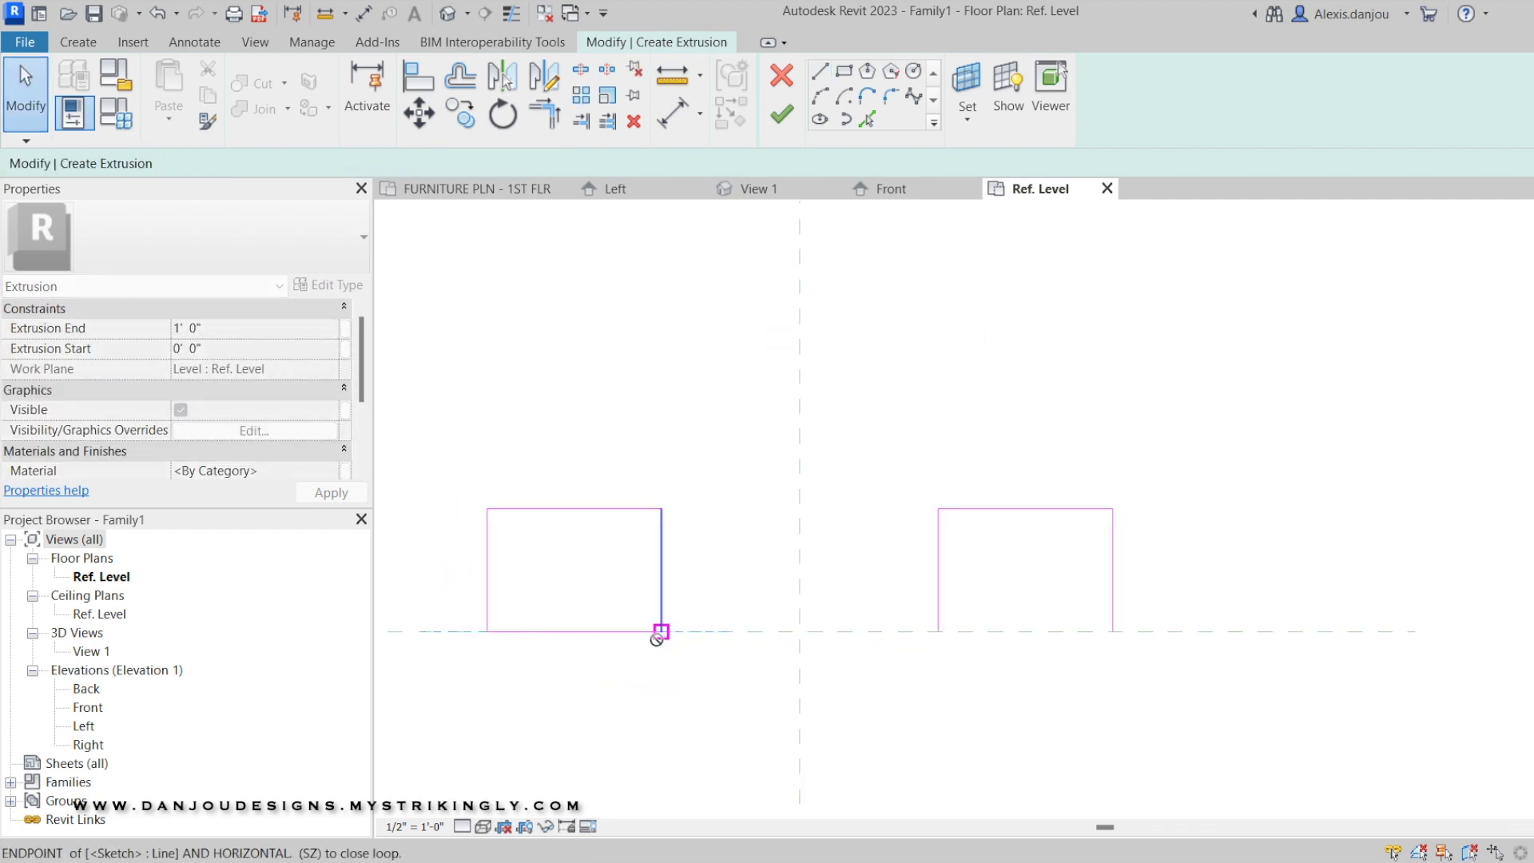
click(1241, 835)
click(831, 232)
click(818, 77)
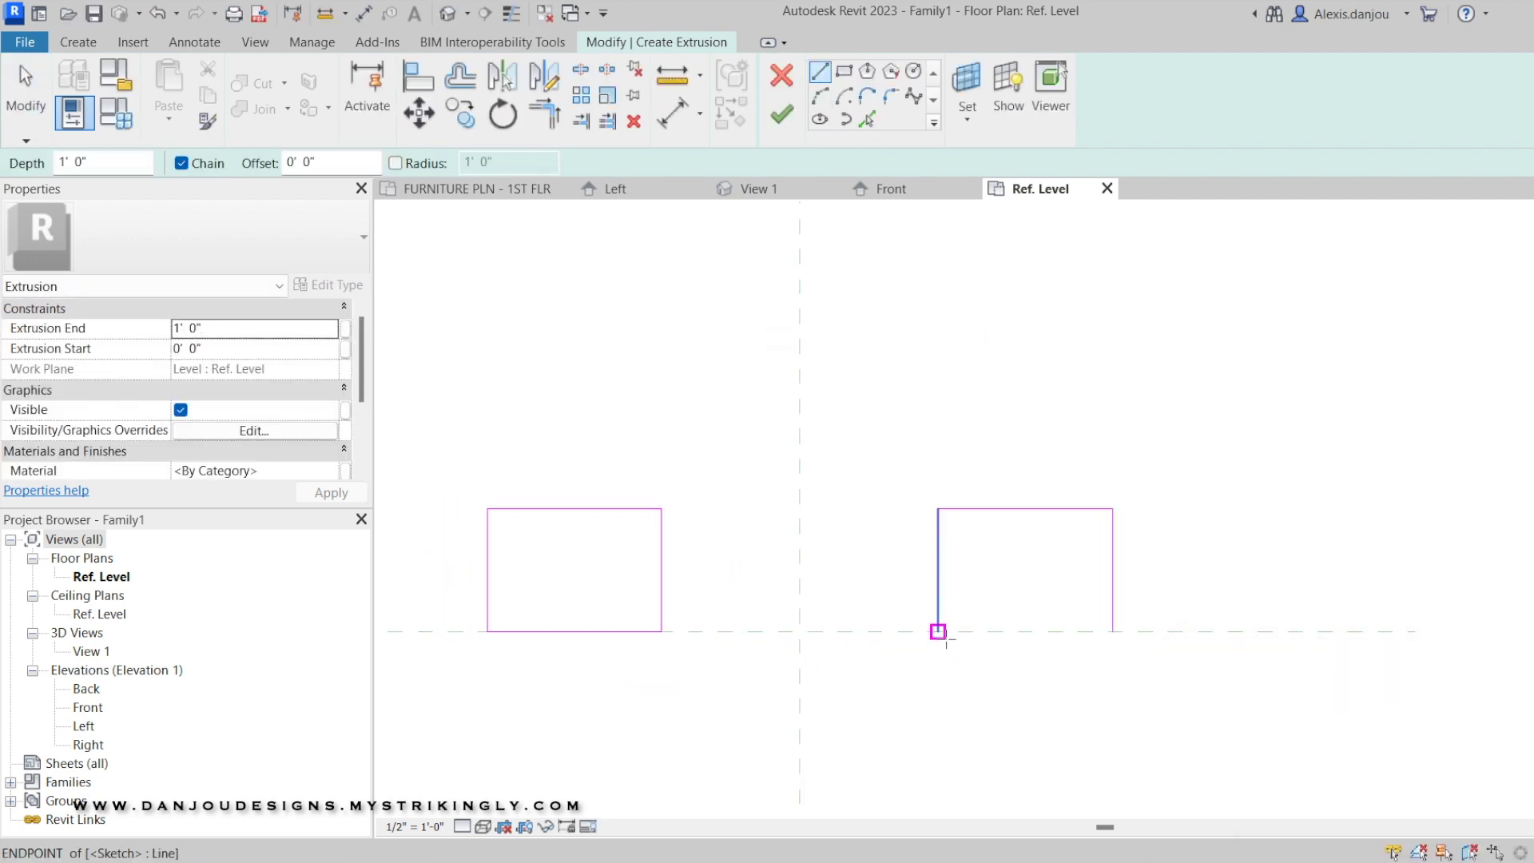
click(781, 115)
In the Front elevation, draw a 35" vertical model line up from the Ref. Level between the center plane and the right box
click(888, 188)
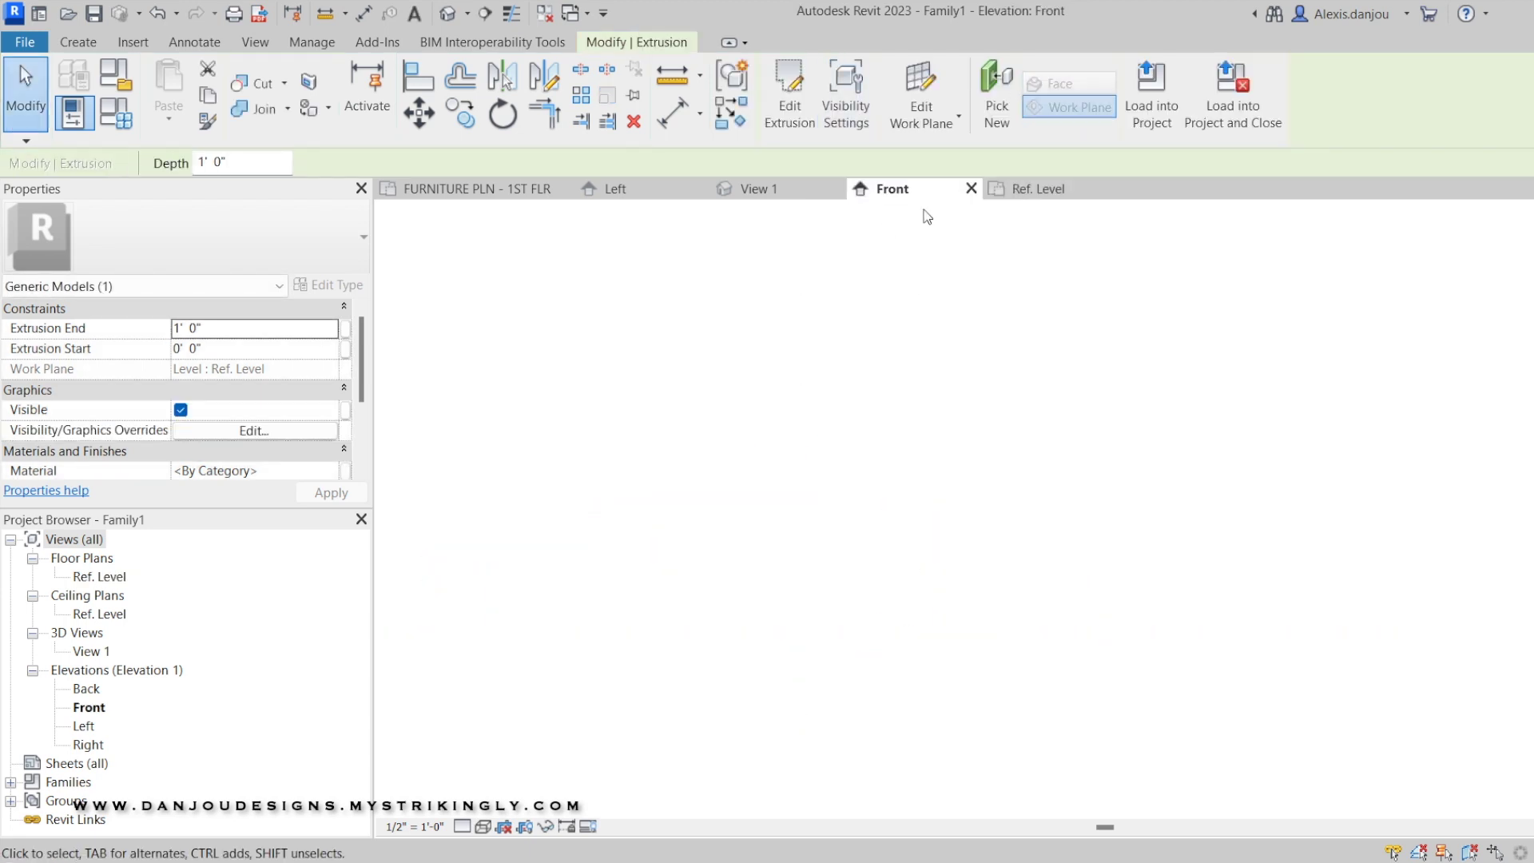
scroll(1038, 535, up, 5)
scroll(1007, 551, up, 6)
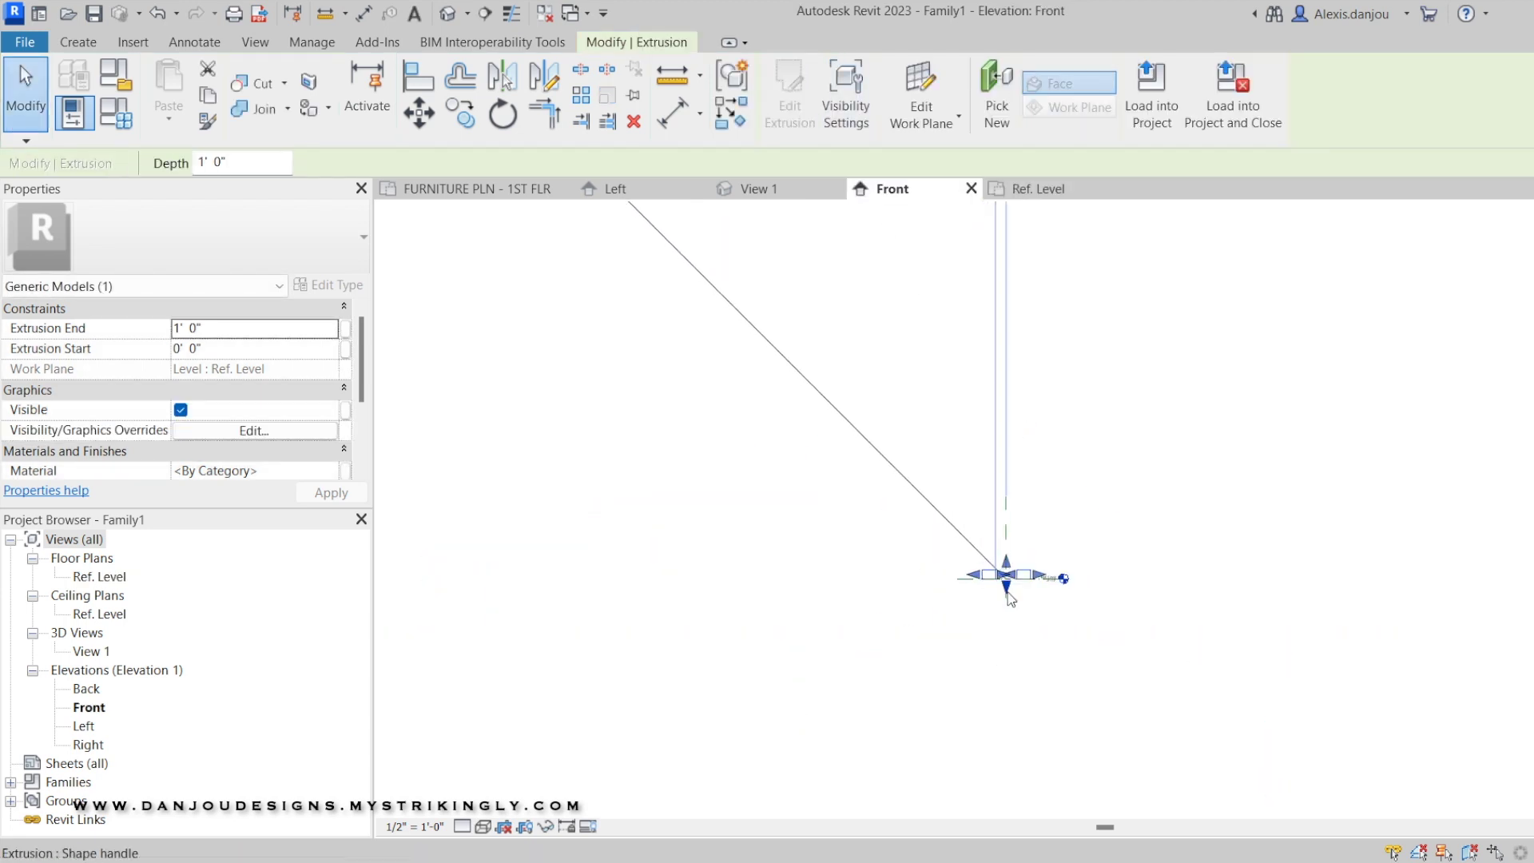
click(1037, 586)
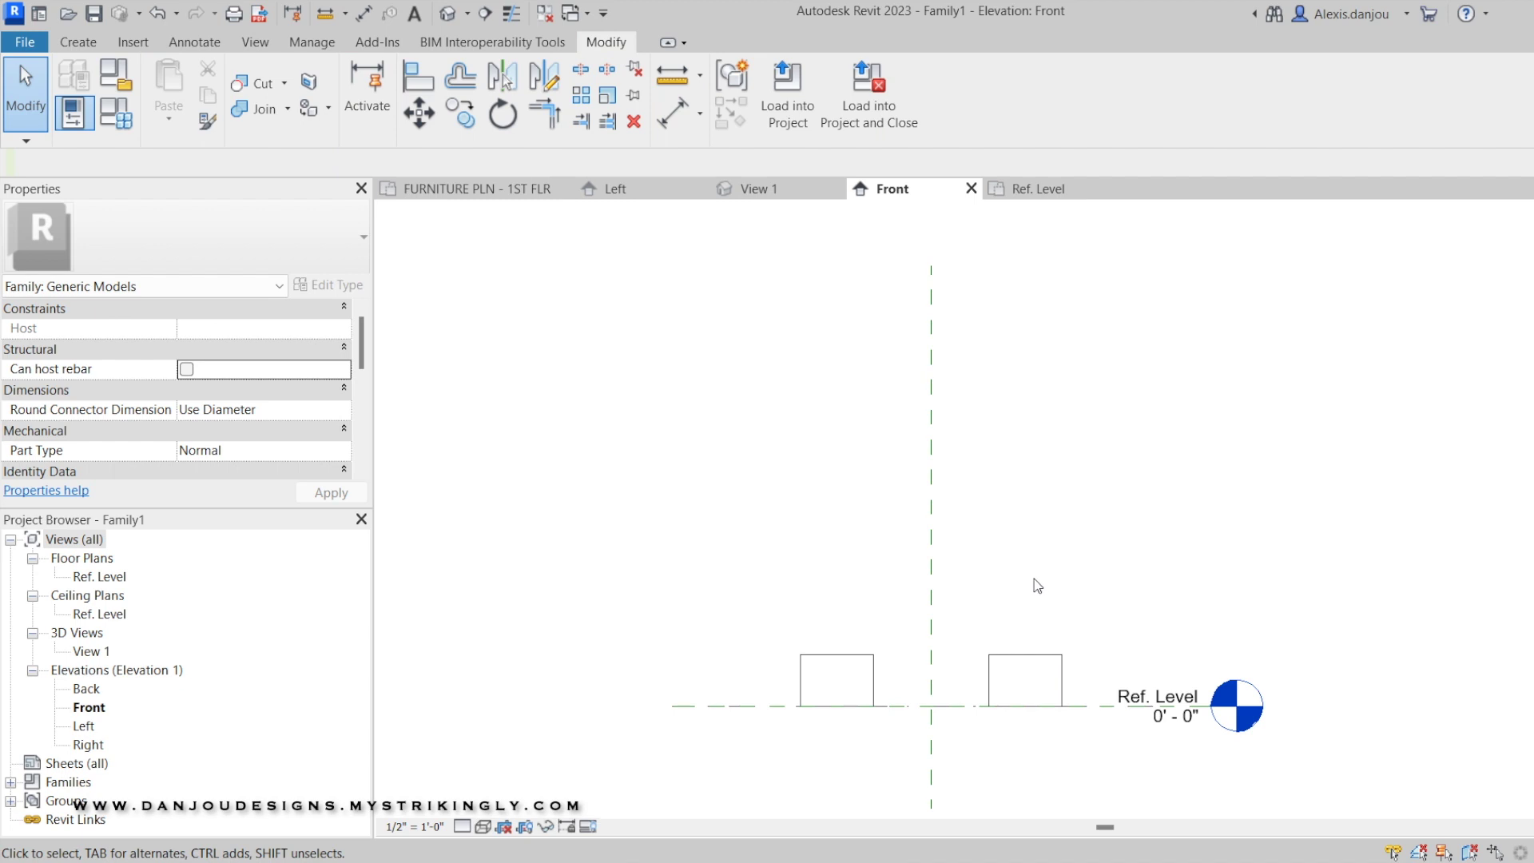
key(l)
key(i)
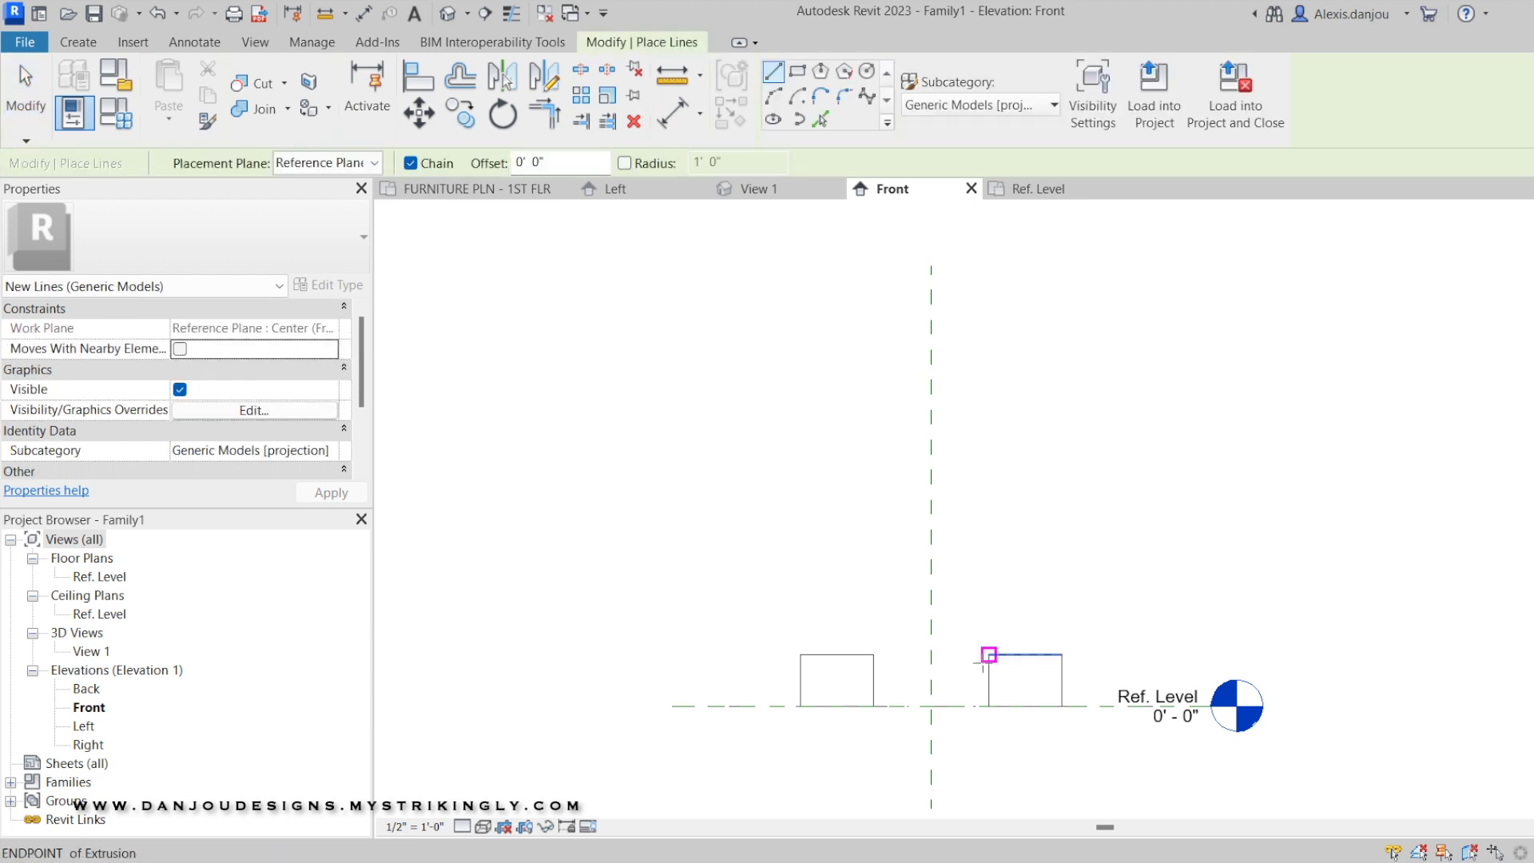
click(963, 700)
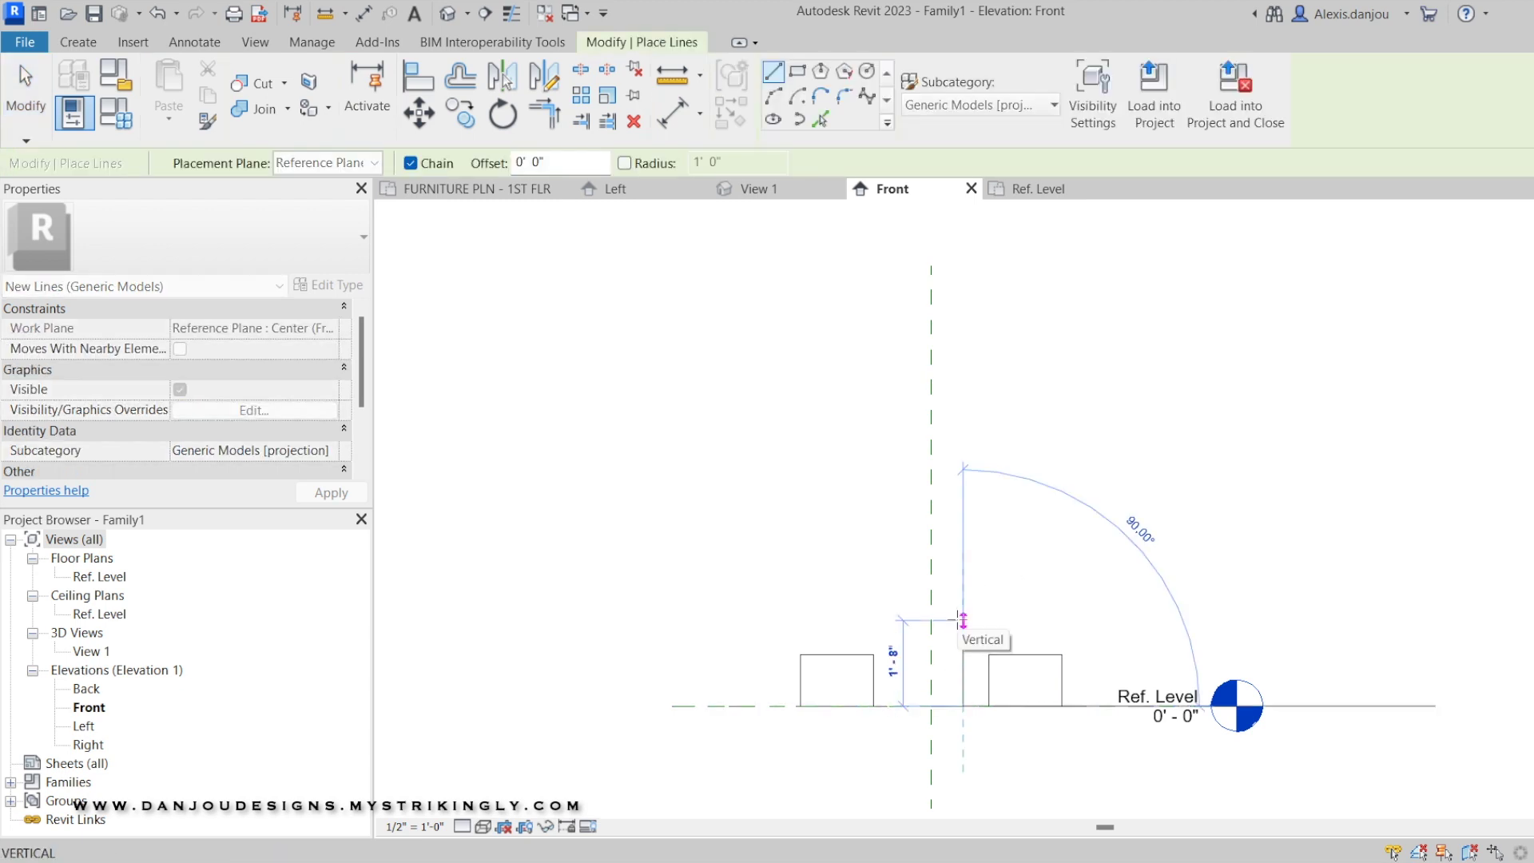
text(3)
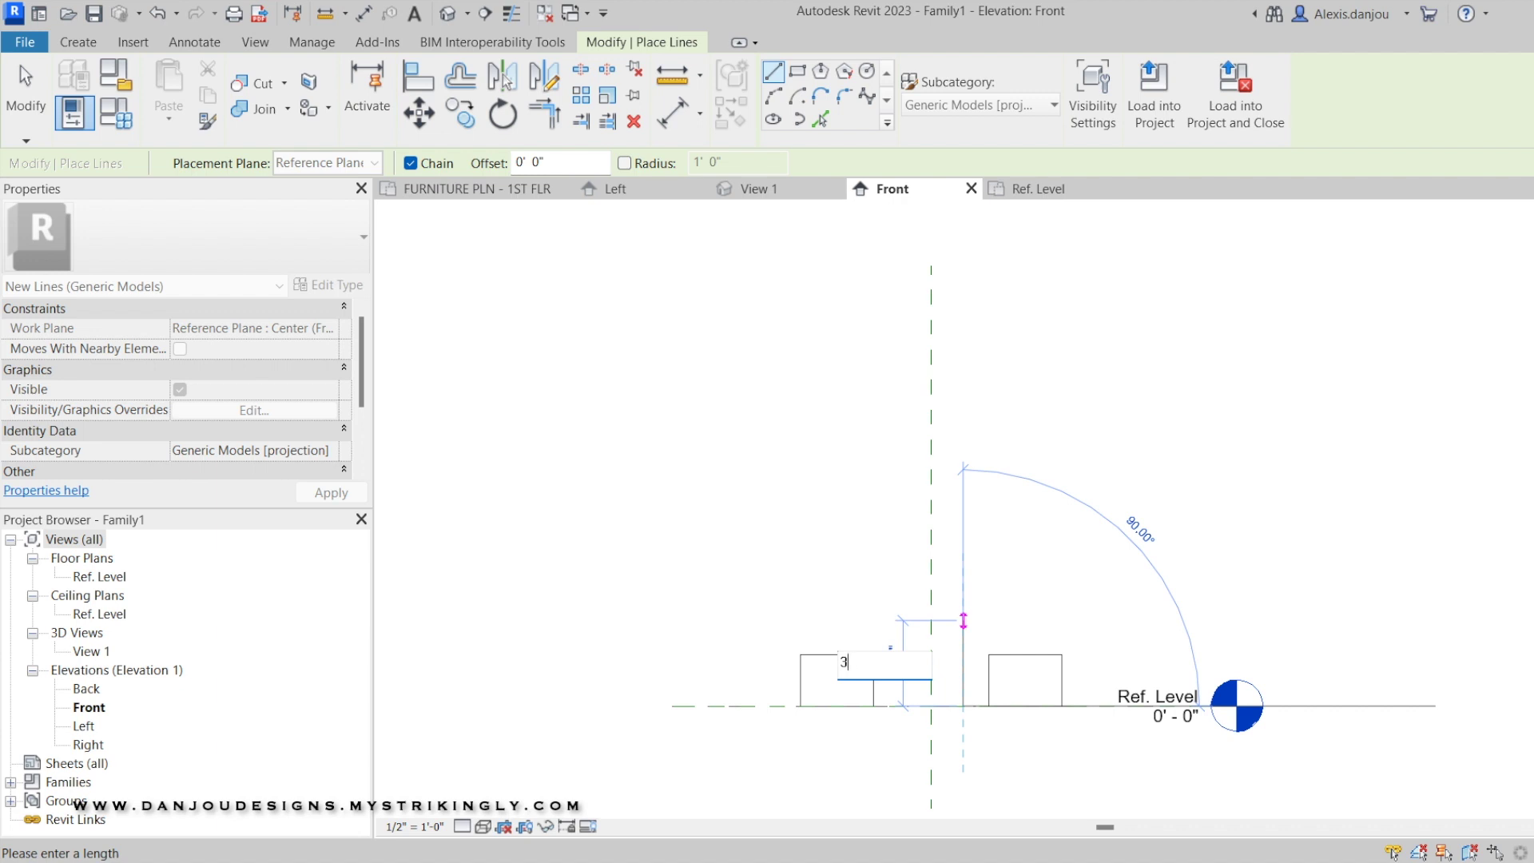
text(5")
key(Return)
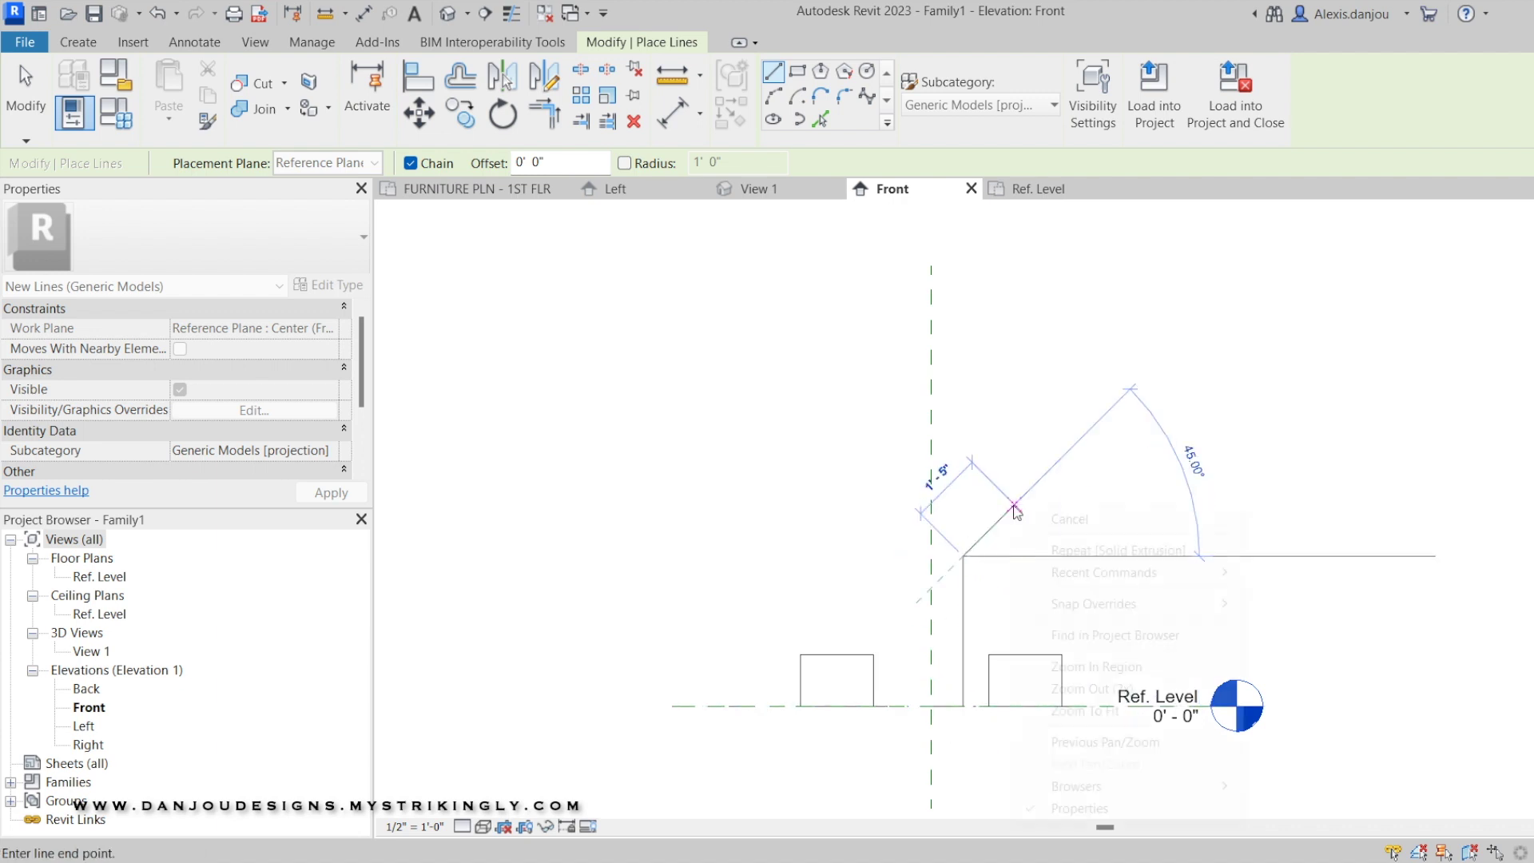
right_click(1023, 508)
click(1046, 520)
right_click(1033, 484)
click(1053, 496)
Stretch the extrusion's top upward and raise its bottom to just above the top of the 35" line
click(1047, 663)
drag(931, 649, 930, 372)
click(921, 651)
click(989, 703)
drag(931, 713, 924, 532)
click(1065, 568)
Draw a 1" vertical model line upward beside the 35" line, starting level with its top
scroll(954, 543, up, 2)
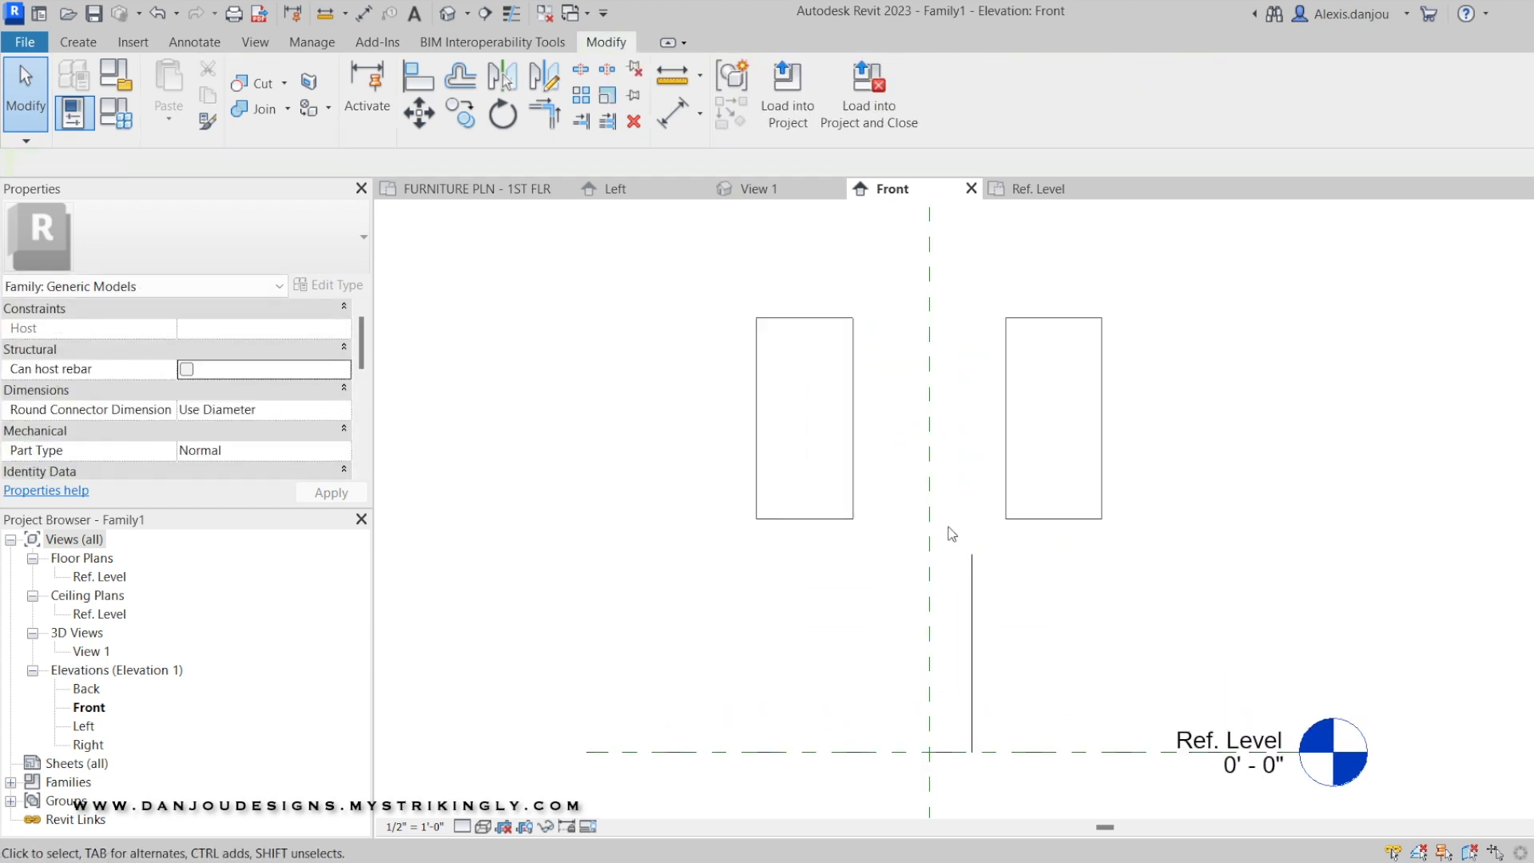
key(l)
key(i)
click(959, 562)
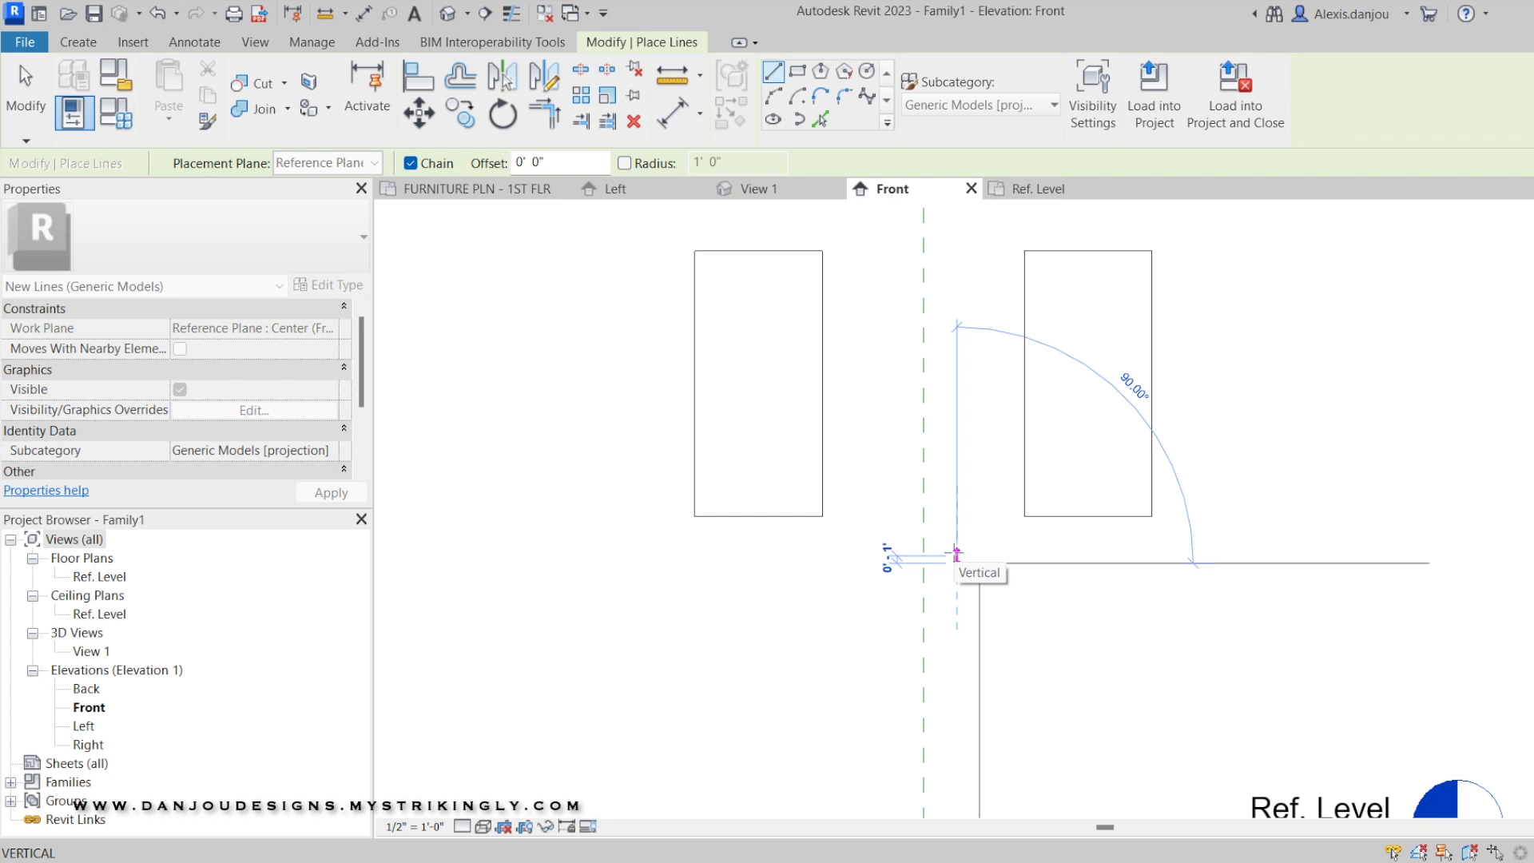
key(Escape)
key(Escape)
Draw a second 35" vertical model line up from the Ref. Level beside the first one, and delete it
middle_drag(1078, 593, 964, 481)
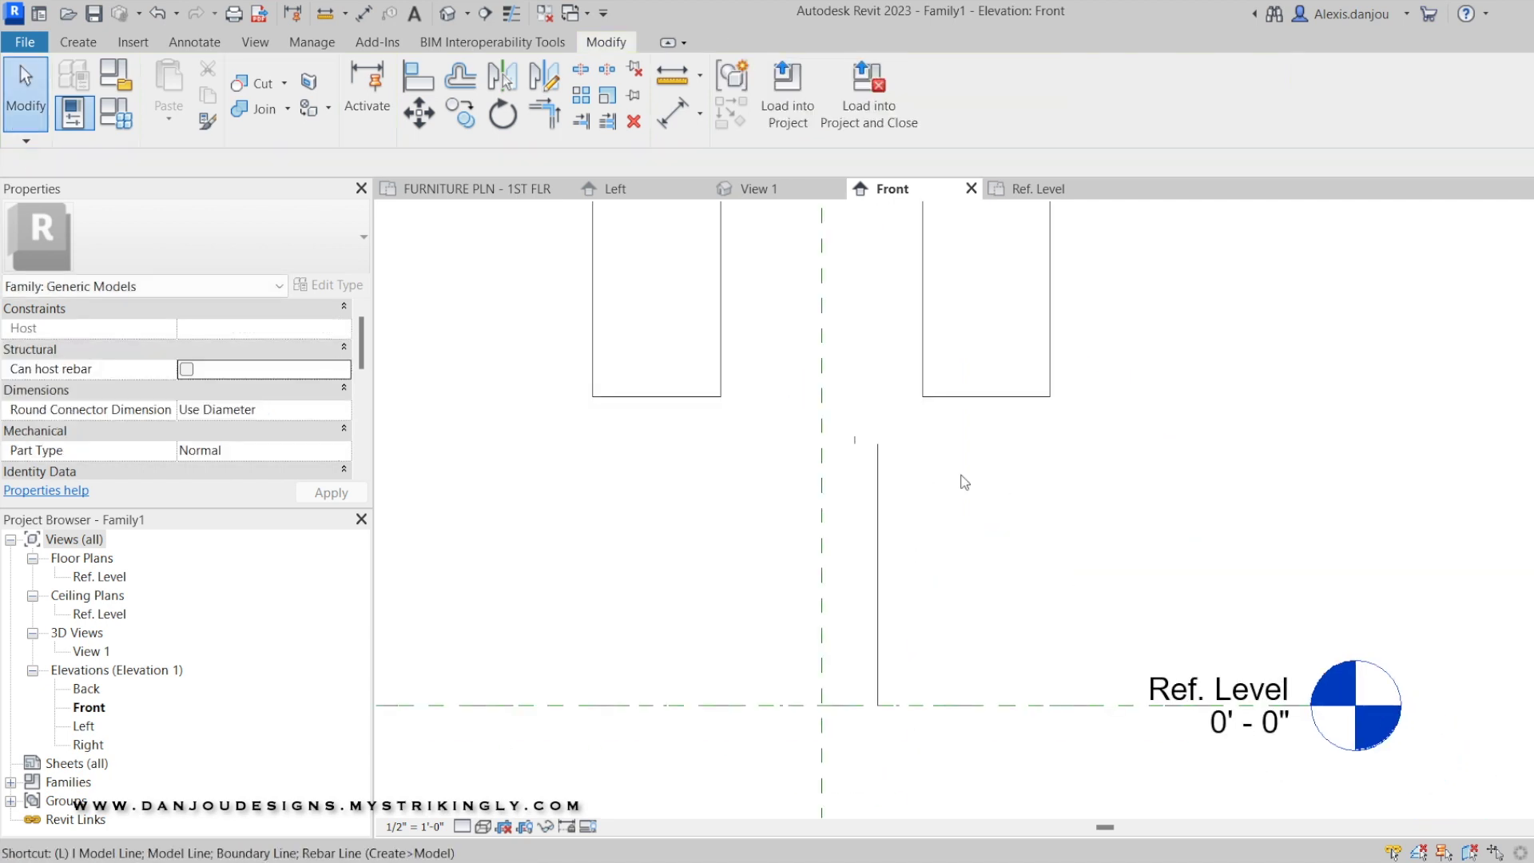
key(l)
key(i)
click(915, 704)
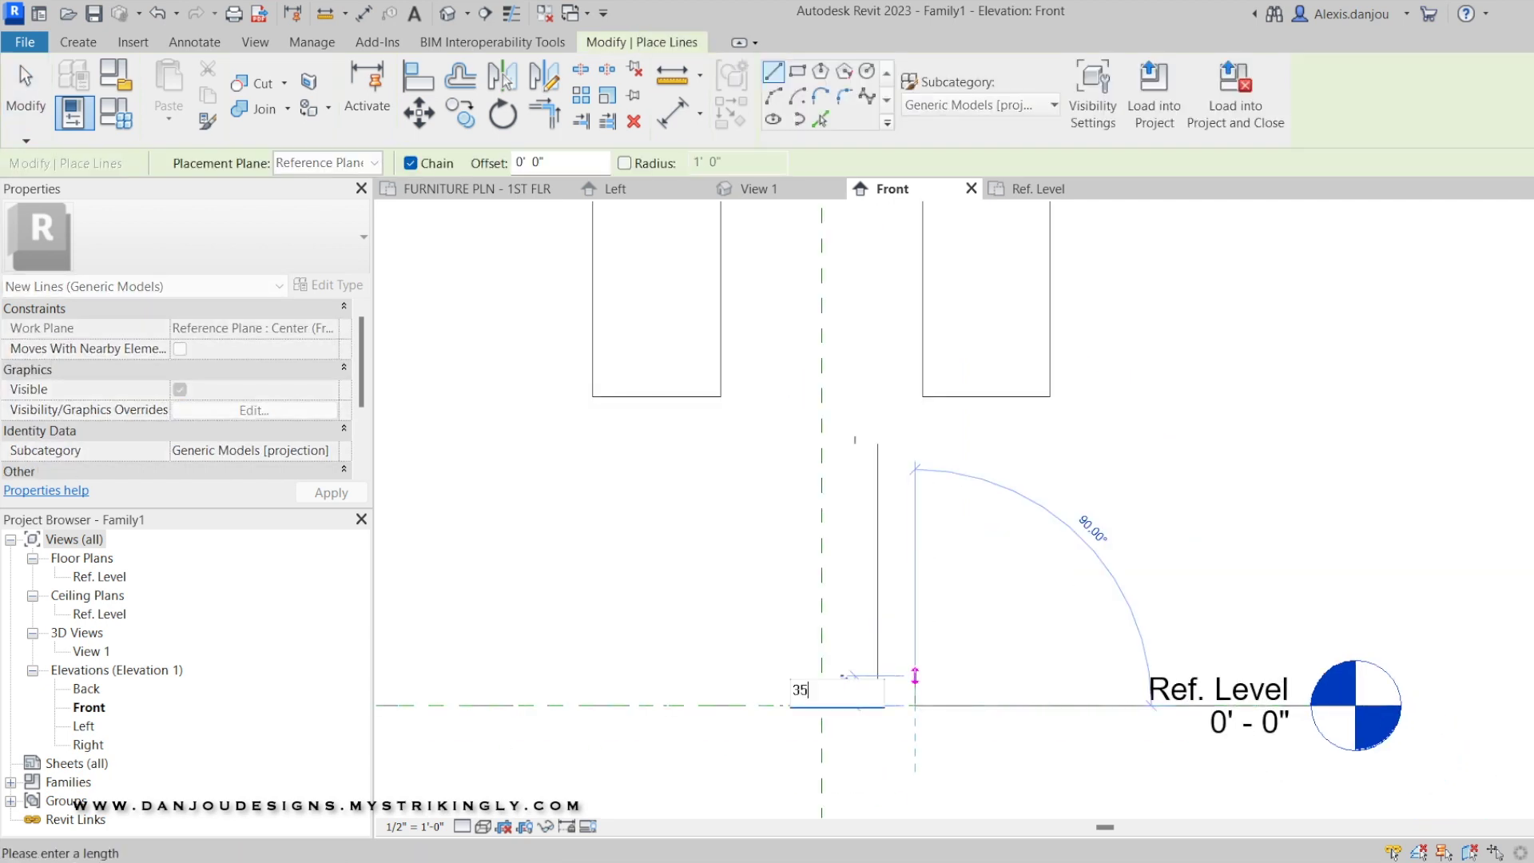
text(35)
key(Return)
scroll(916, 675, up, 1)
right_click(879, 352)
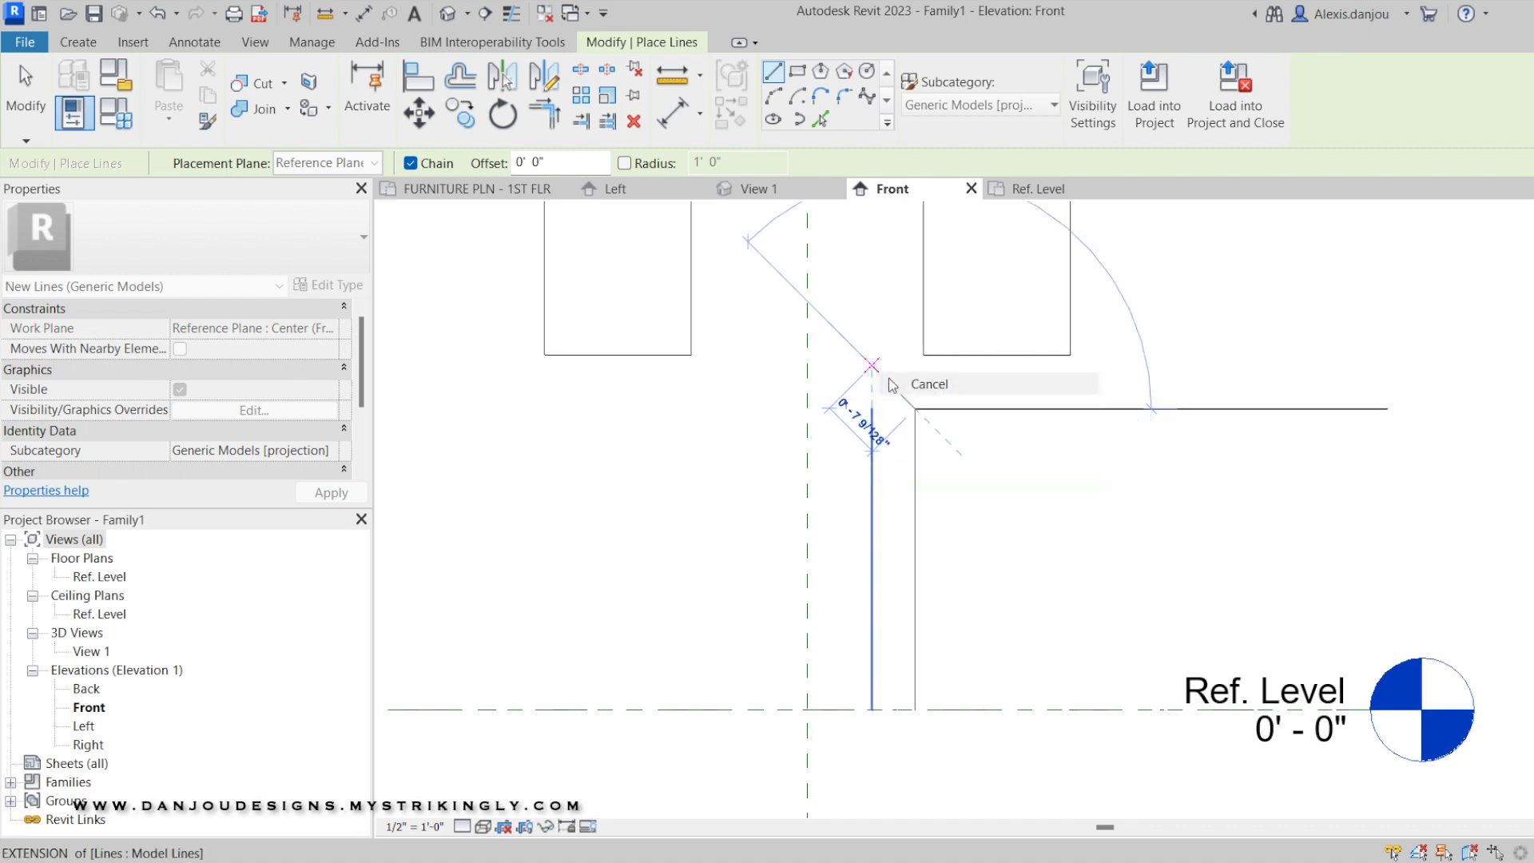
click(911, 358)
click(916, 415)
key(Delete)
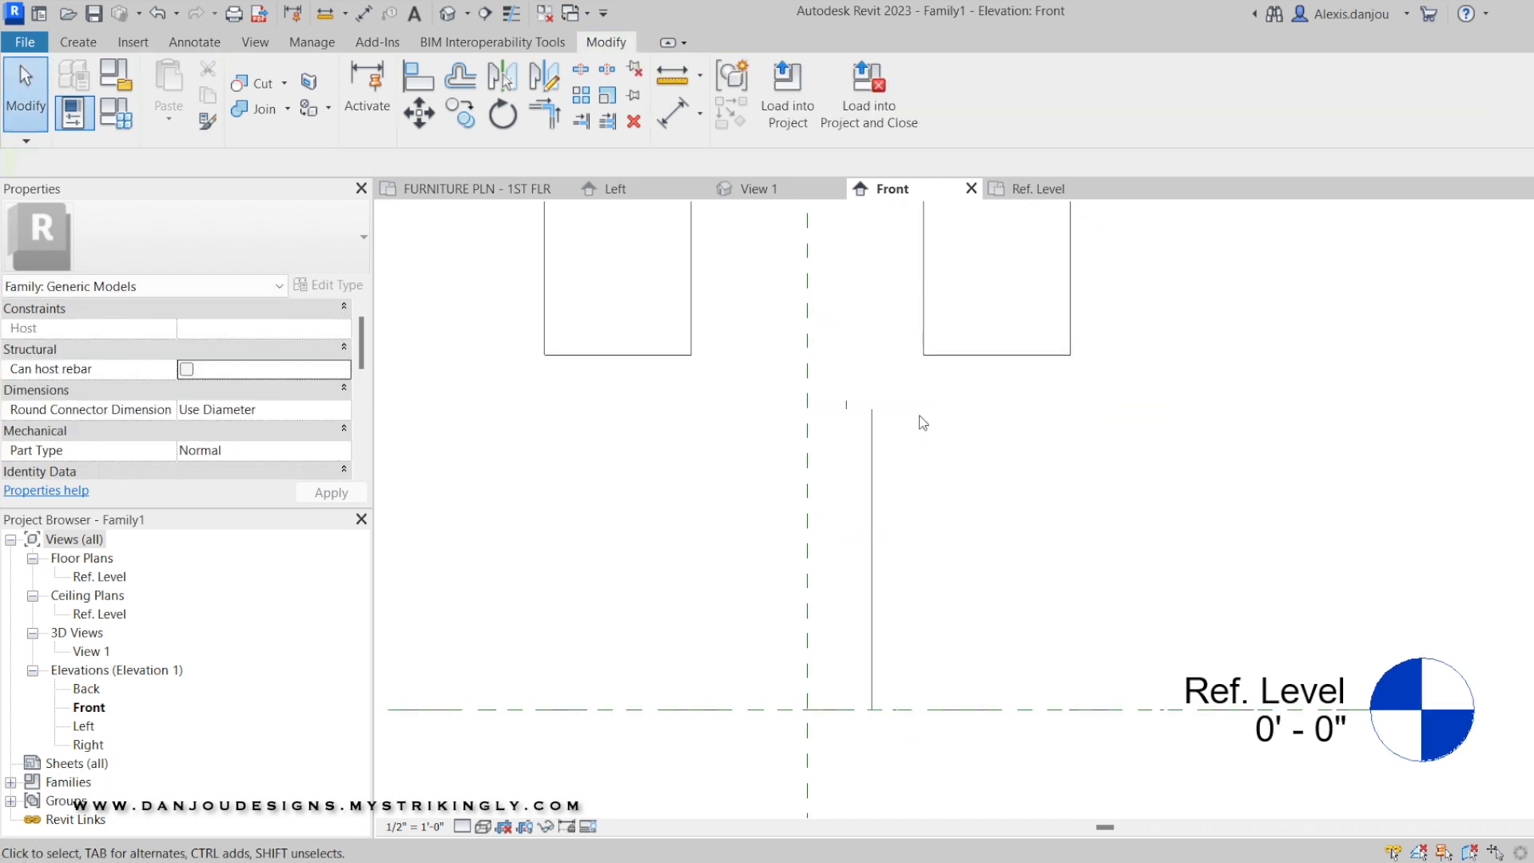
Lower the extrusion's bottom to the top of the short 1" line and delete that line
click(924, 354)
drag(808, 366, 807, 403)
click(849, 408)
click(870, 411)
click(858, 414)
scroll(895, 448, down, 2)
Draw an 8'-0" vertical model line up from the Ref. Level, to the right of both boxes
key(l)
key(i)
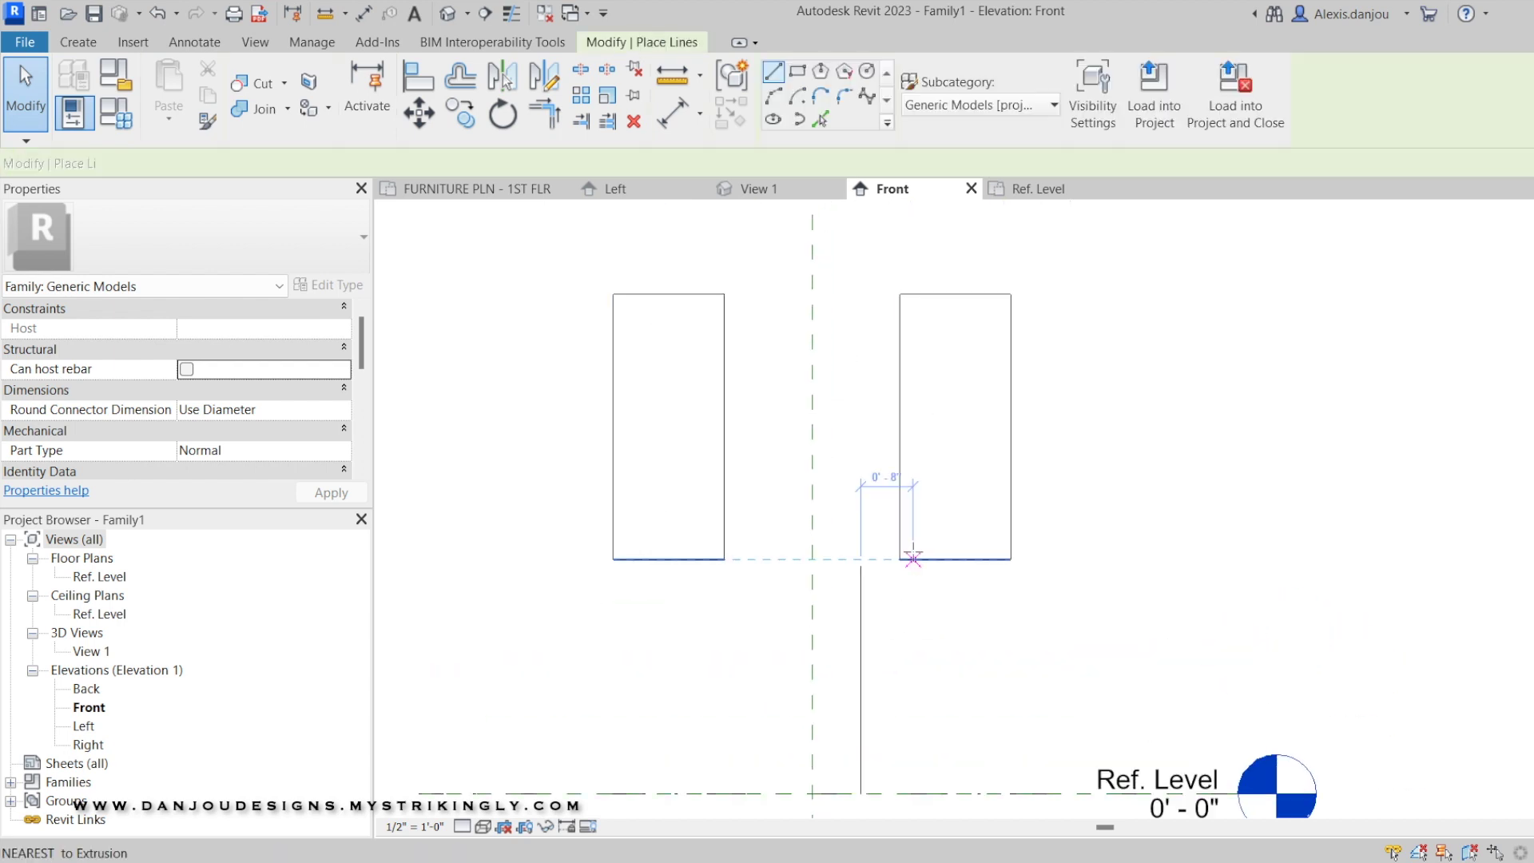
scroll(788, 596, up, 2)
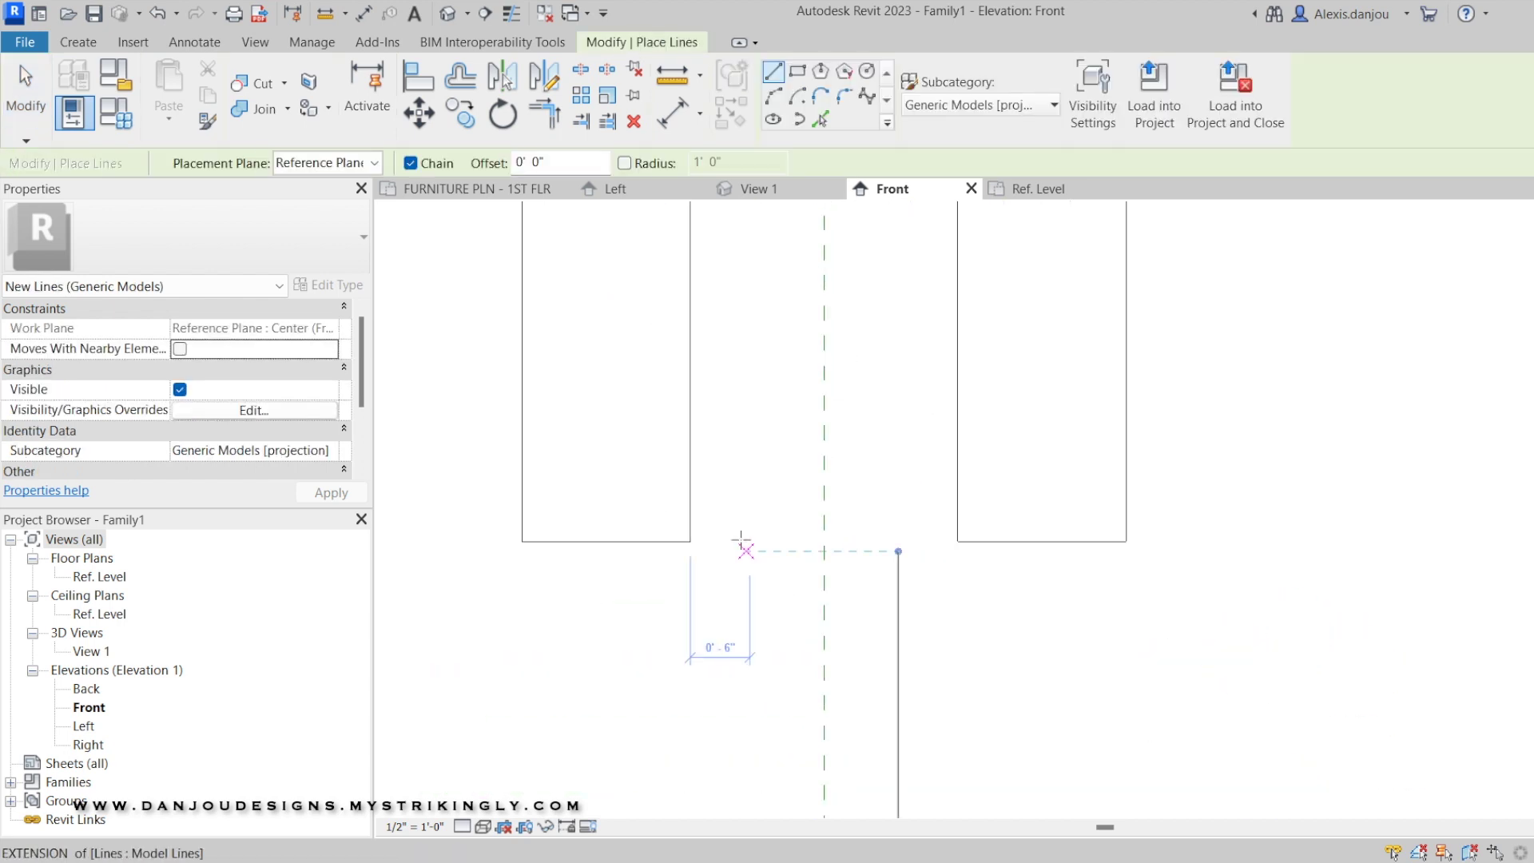
click(691, 541)
middle_drag(719, 511, 742, 639)
scroll(684, 320, down, 1)
key(Escape)
scroll(1001, 428, down, 1)
middle_drag(1001, 428, 866, 448)
click(898, 723)
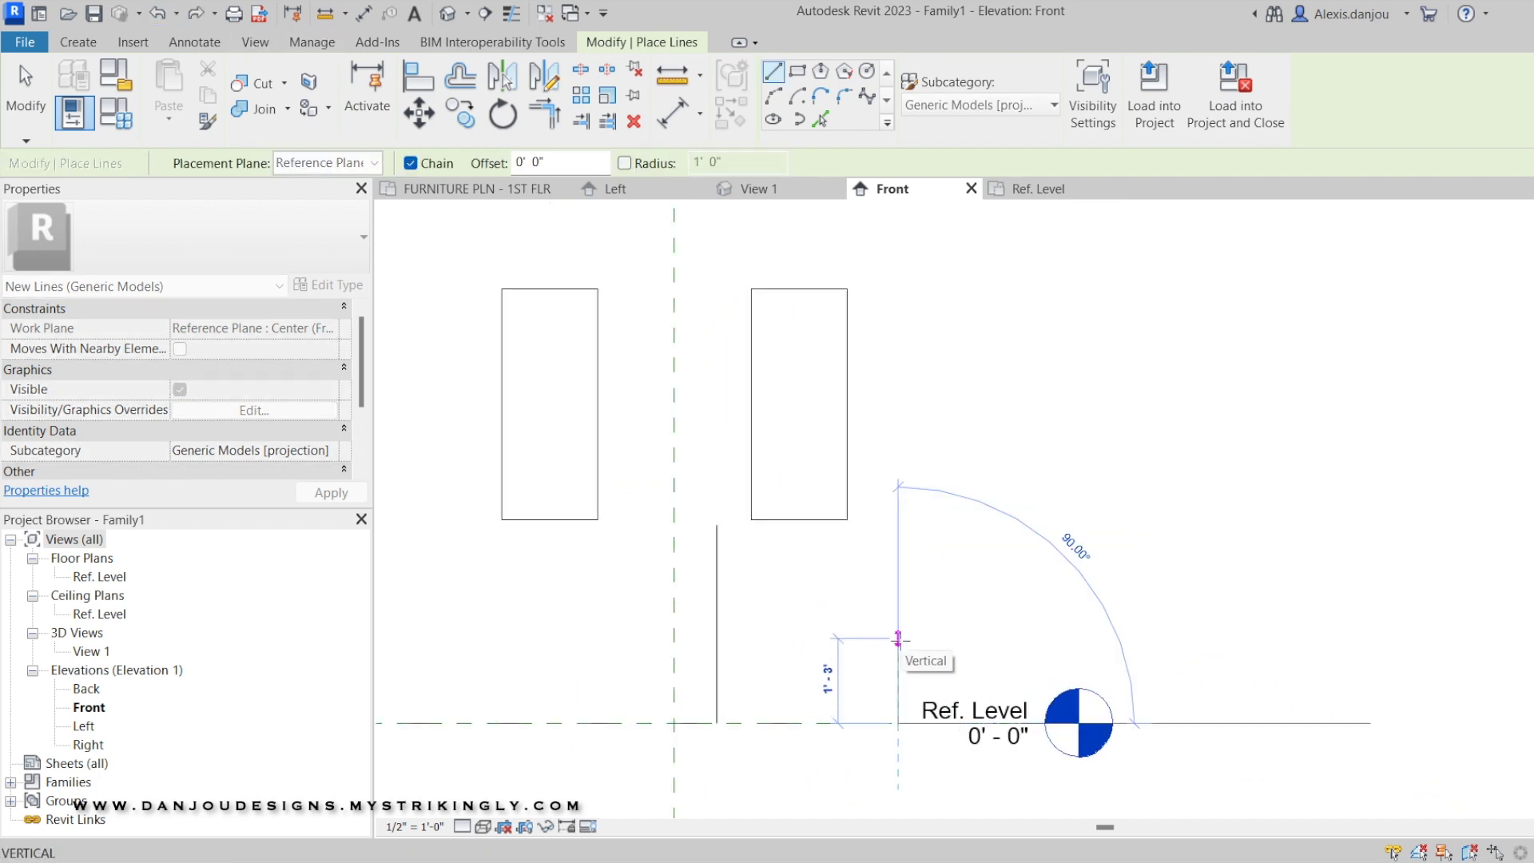
key(Return)
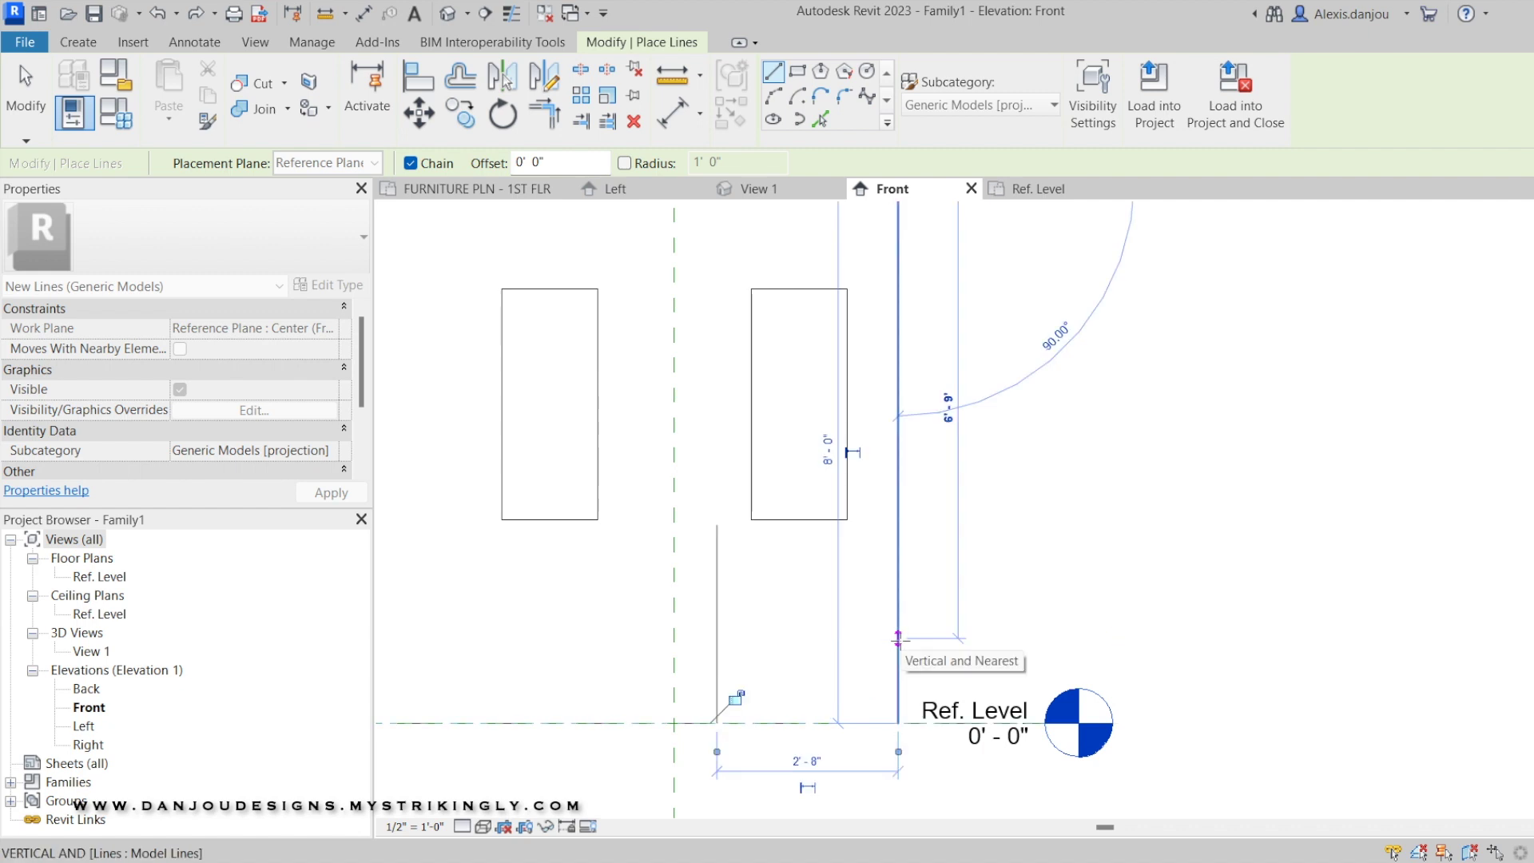
right_click(1050, 262)
click(1098, 275)
Set the tall model line's length to 7'-0" and move its lower end onto the Ref. Level
click(829, 446)
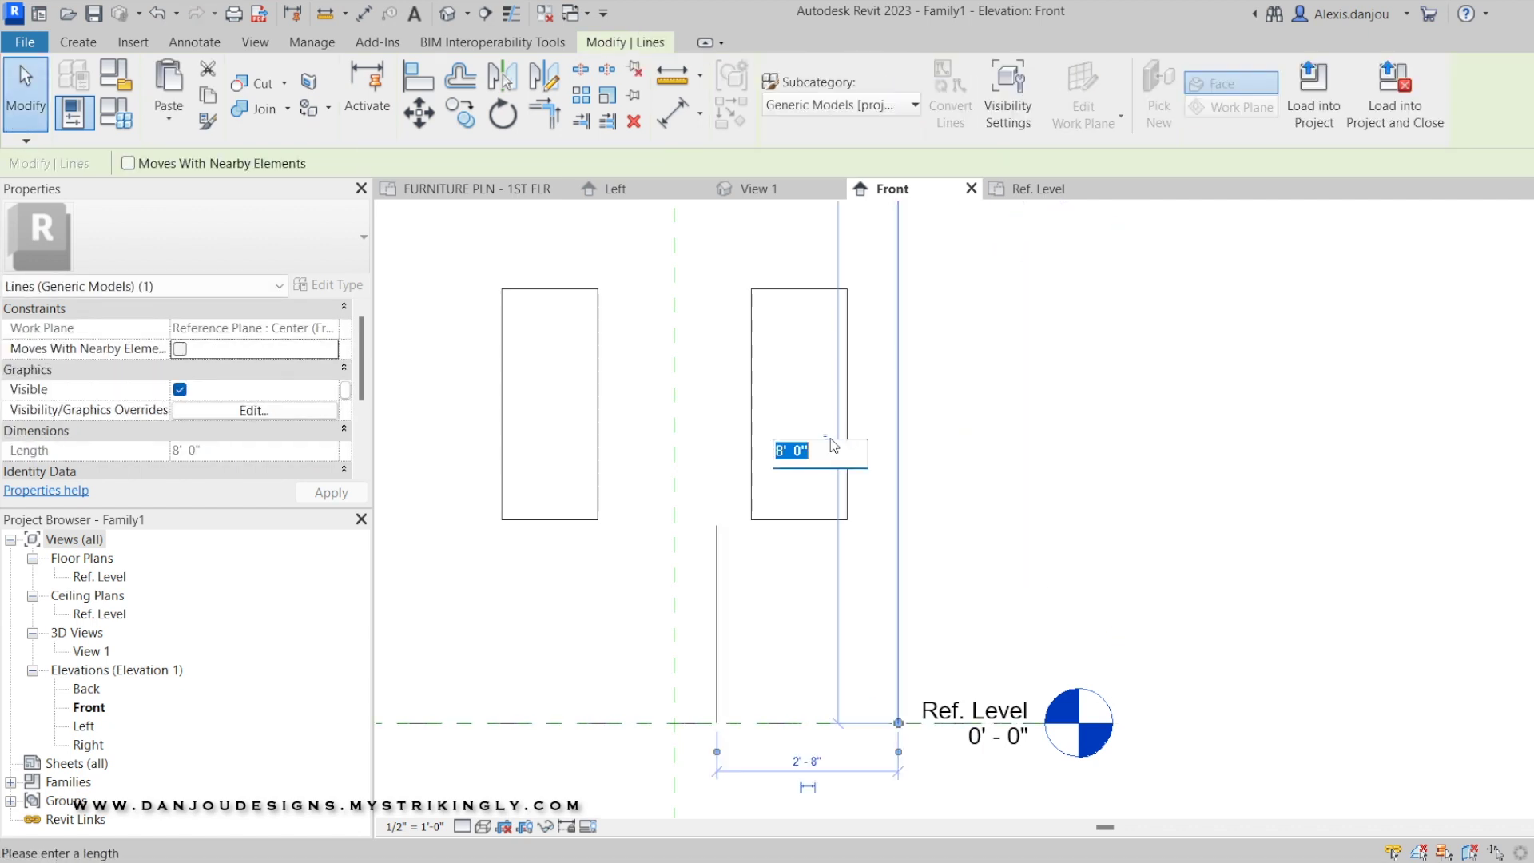
click(421, 118)
click(899, 689)
click(898, 723)
click(956, 476)
scroll(956, 473, down, 2)
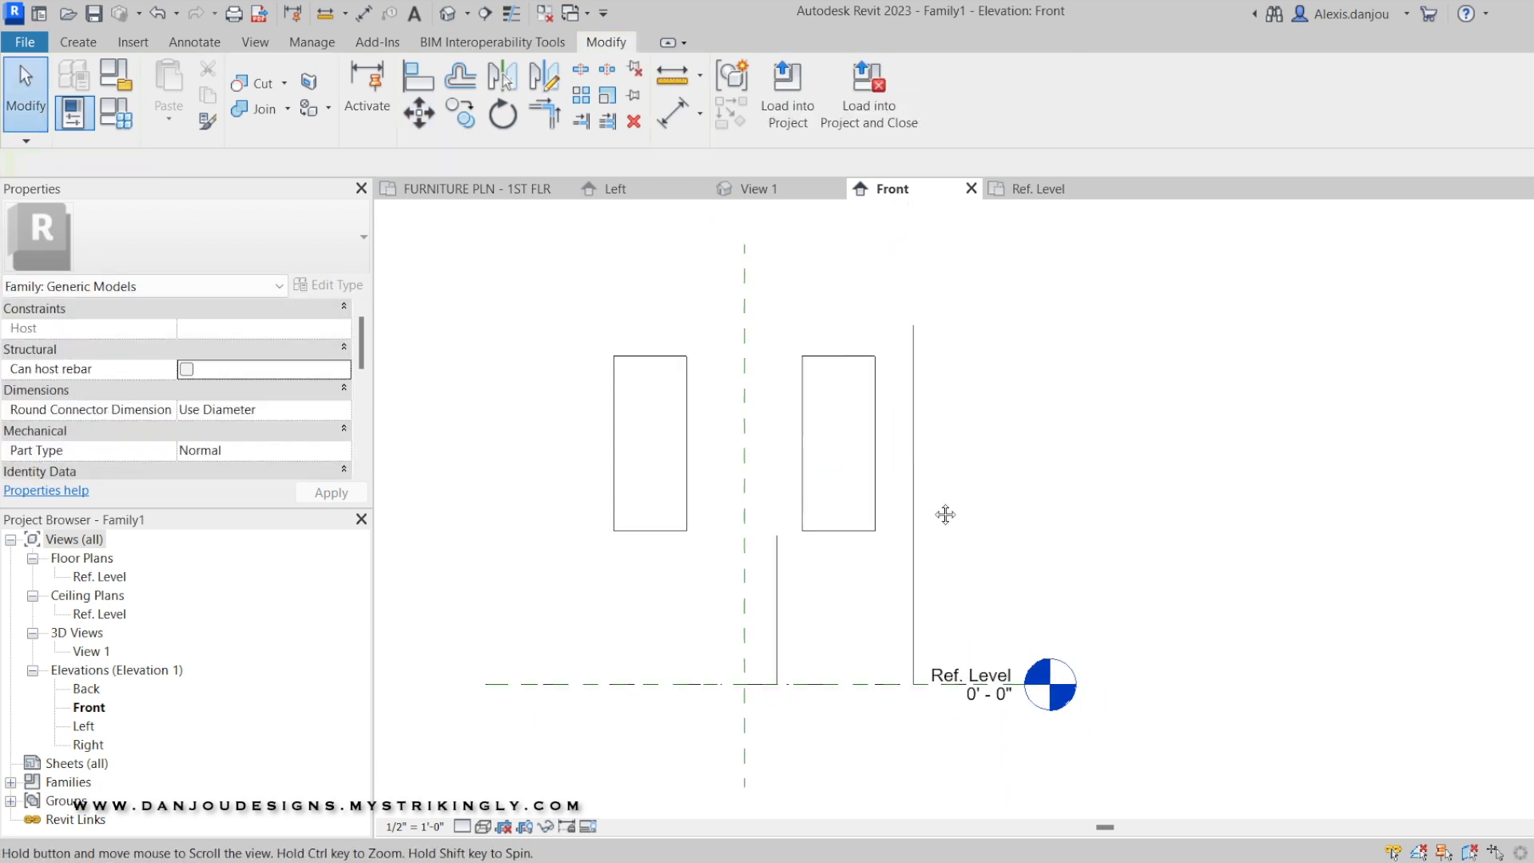
Add an aligned dimension from the tall model line's top endpoint to the Ref. Level
click(194, 41)
click(128, 80)
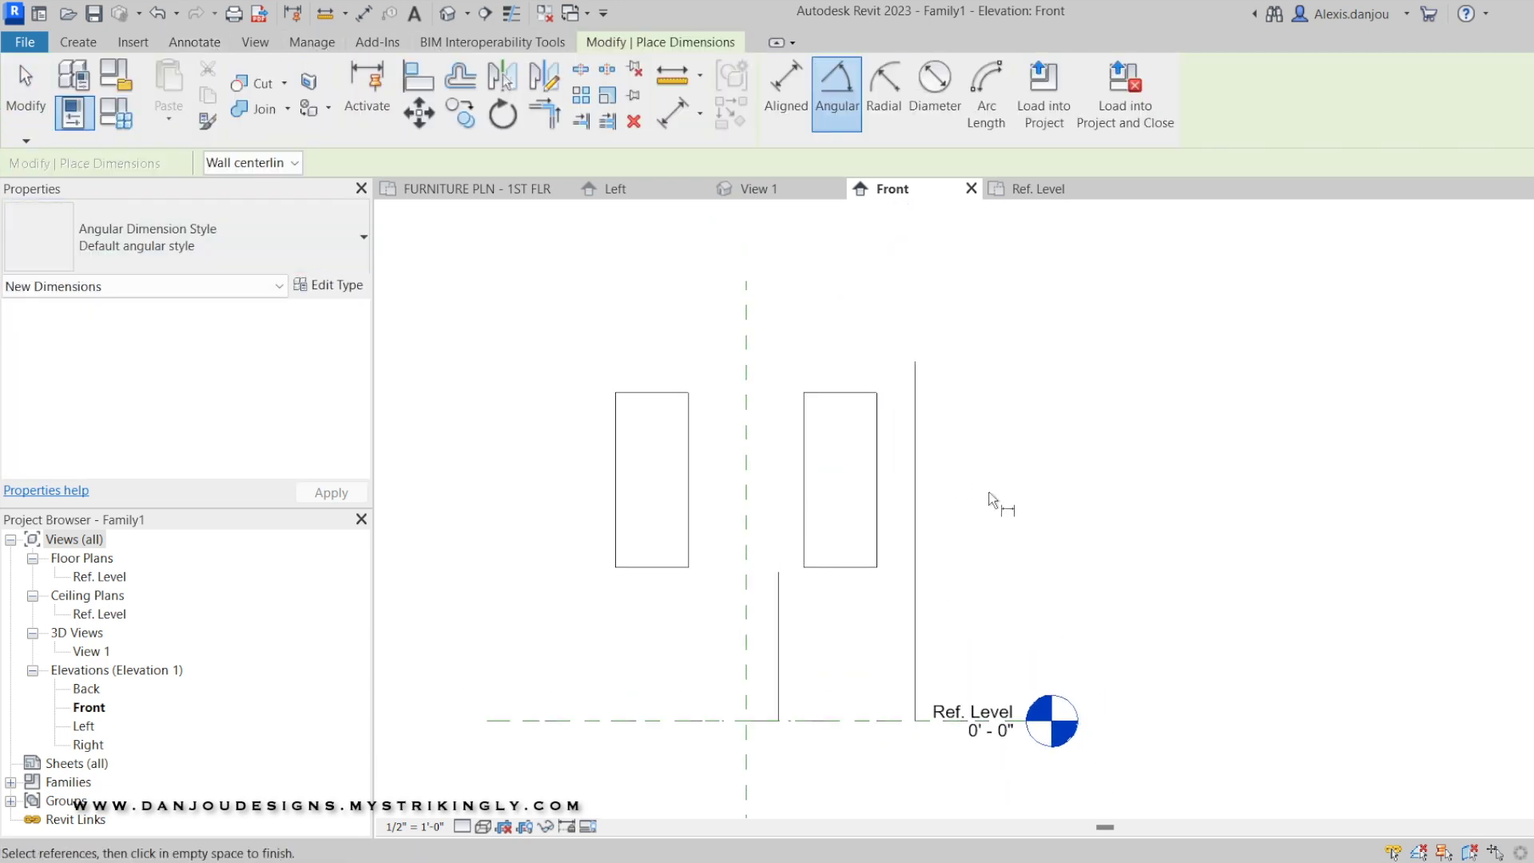
scroll(916, 364, up, 2)
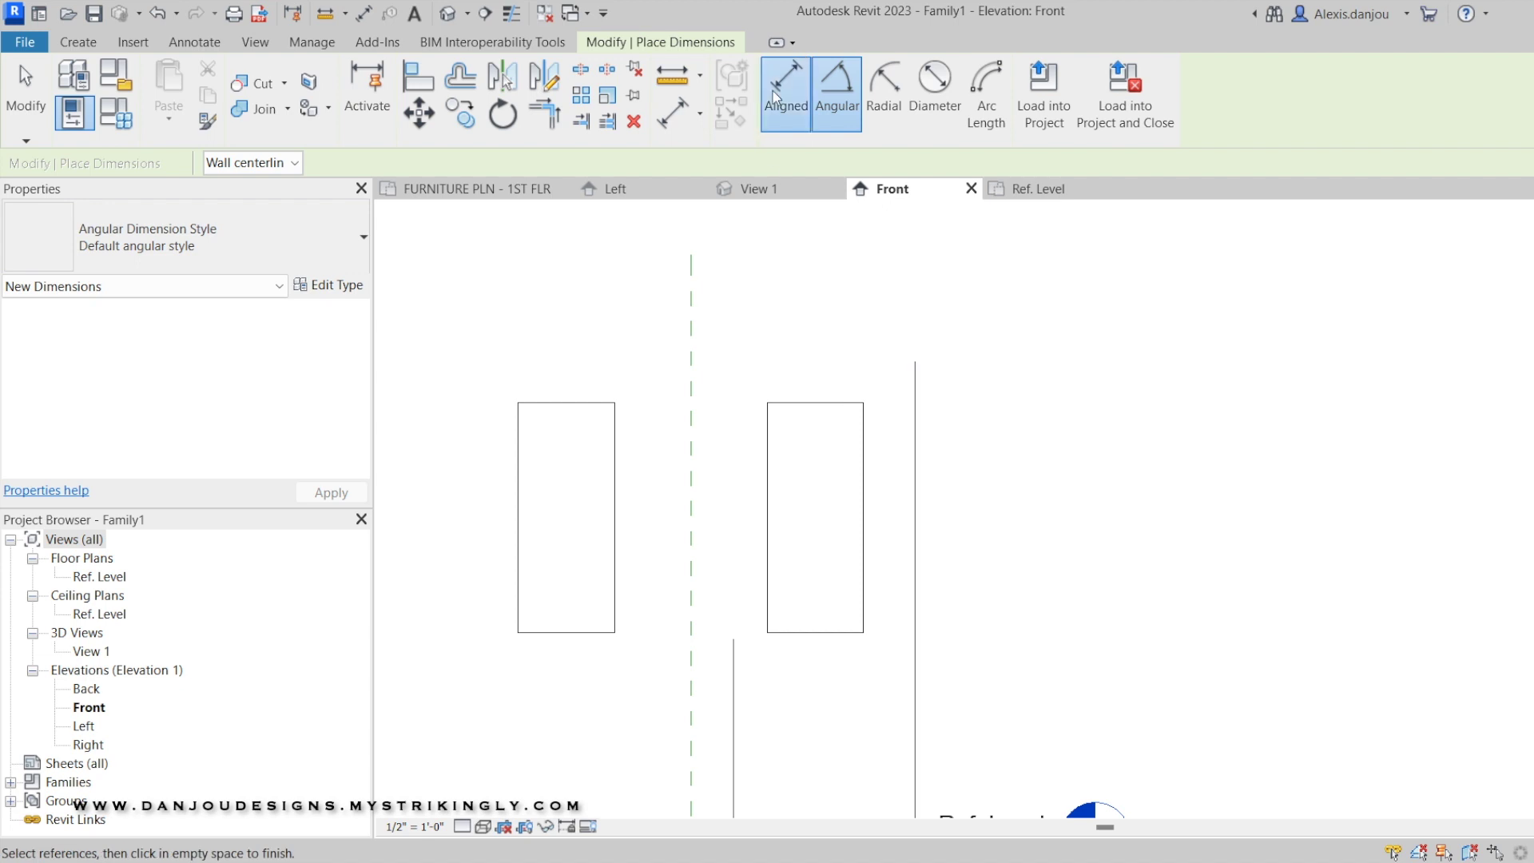
click(786, 98)
key(Tab)
click(915, 364)
scroll(940, 515, down, 3)
middle_drag(948, 551, 859, 329)
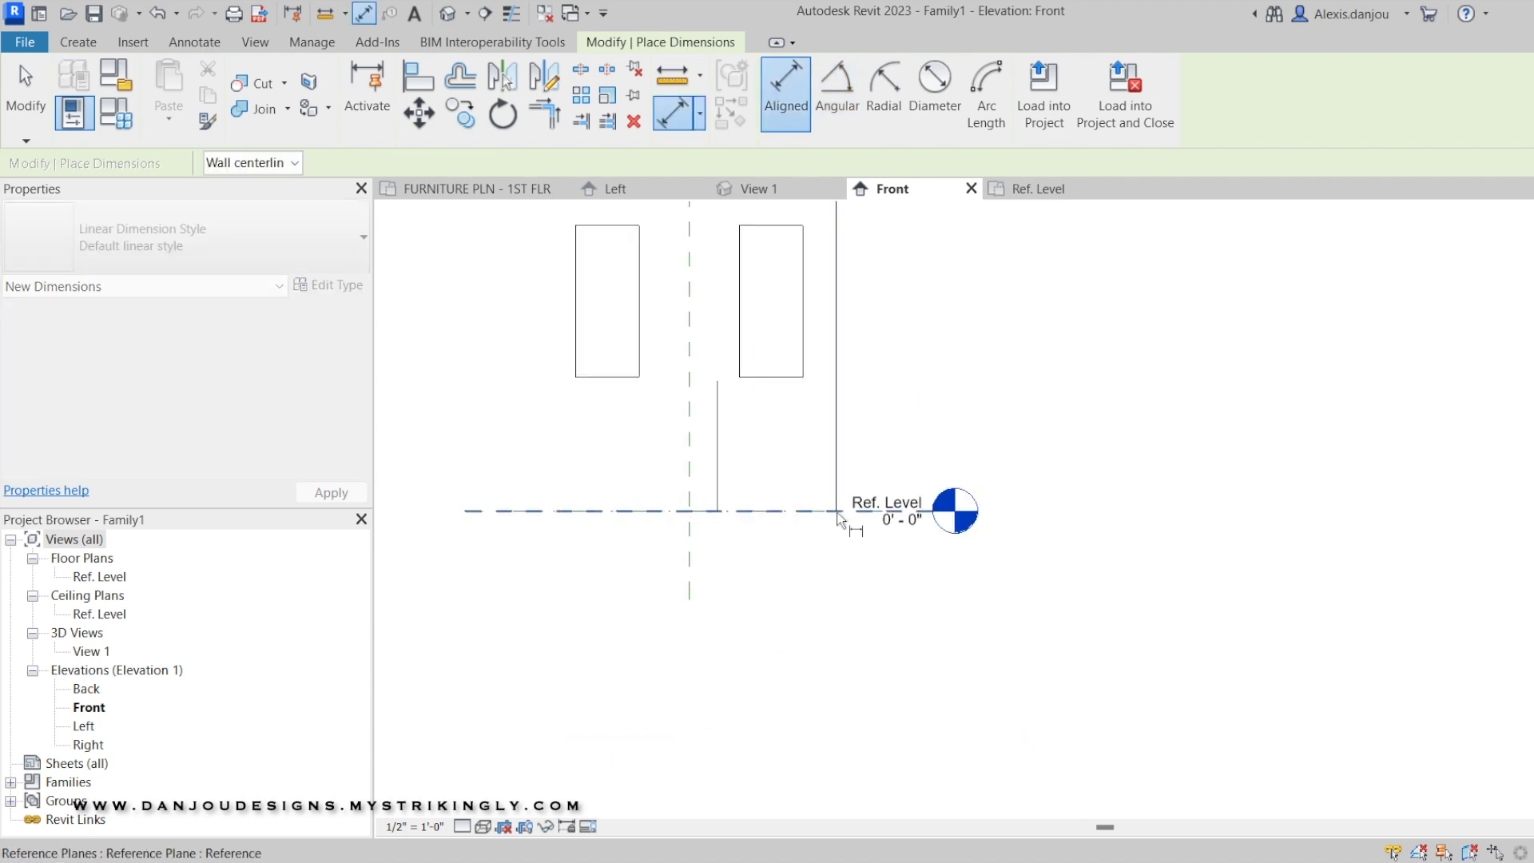
click(894, 559)
middle_drag(852, 449, 916, 567)
scroll(789, 596, up, 2)
key(Escape)
key(Escape)
Try to adjust the extrusion's top edge with its shape handle in the Front elevation
middle_drag(856, 226, 847, 381)
click(805, 370)
drag(725, 360, 727, 364)
click(727, 368)
click(803, 371)
click(937, 310)
Draw a short vertical model line downward beside the tall line, starting level with its top
scroll(944, 330, up, 2)
key(l)
key(i)
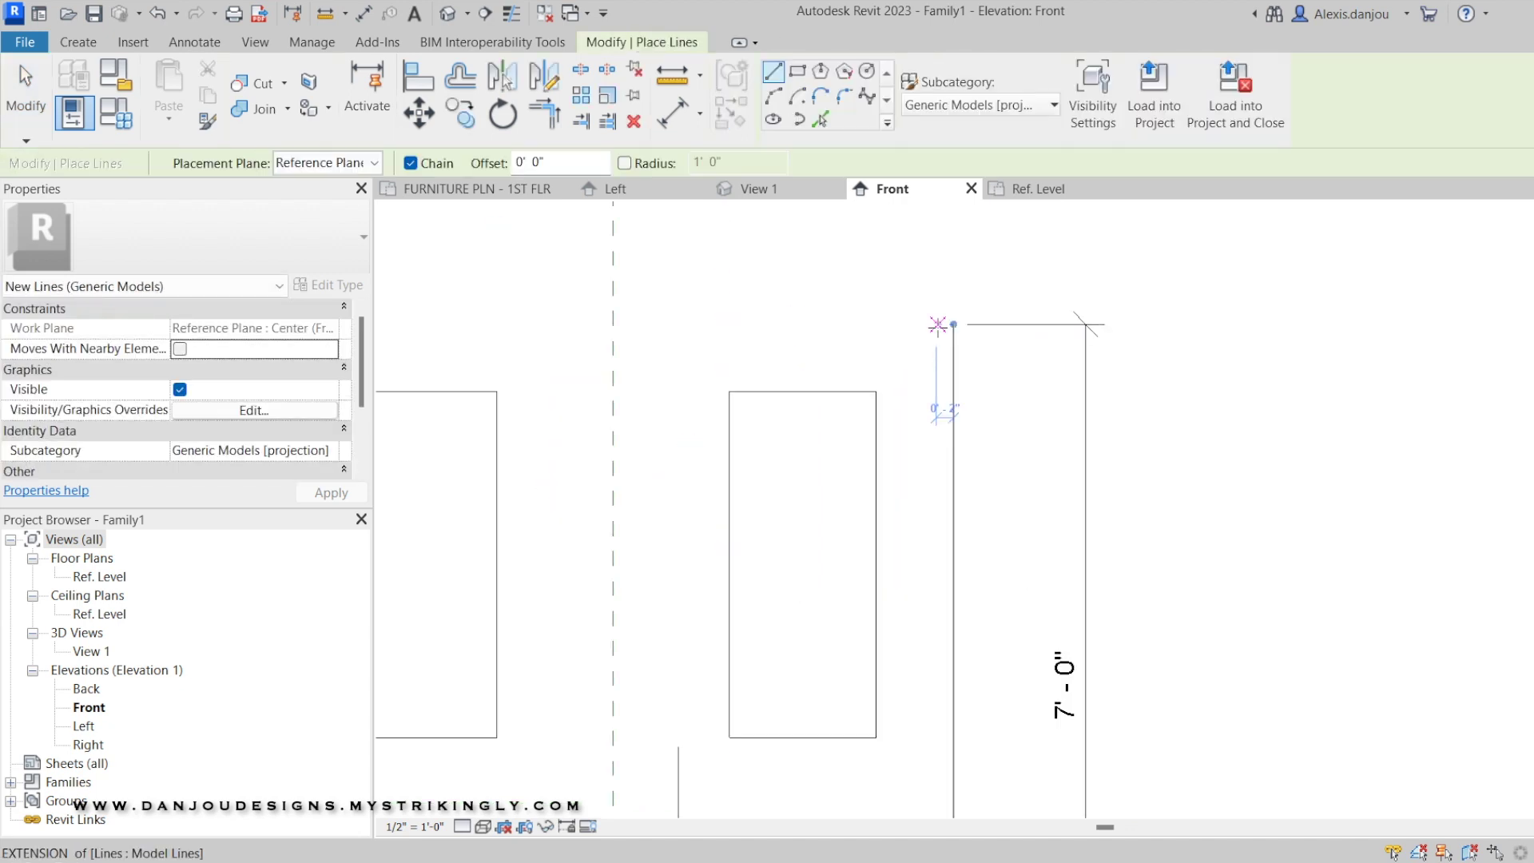
click(936, 324)
click(936, 342)
key(Escape)
key(Escape)
Stretch the extrusion's top up to the lower end of the short model line
click(817, 391)
drag(614, 384, 638, 345)
key(Escape)
scroll(764, 505, down, 2)
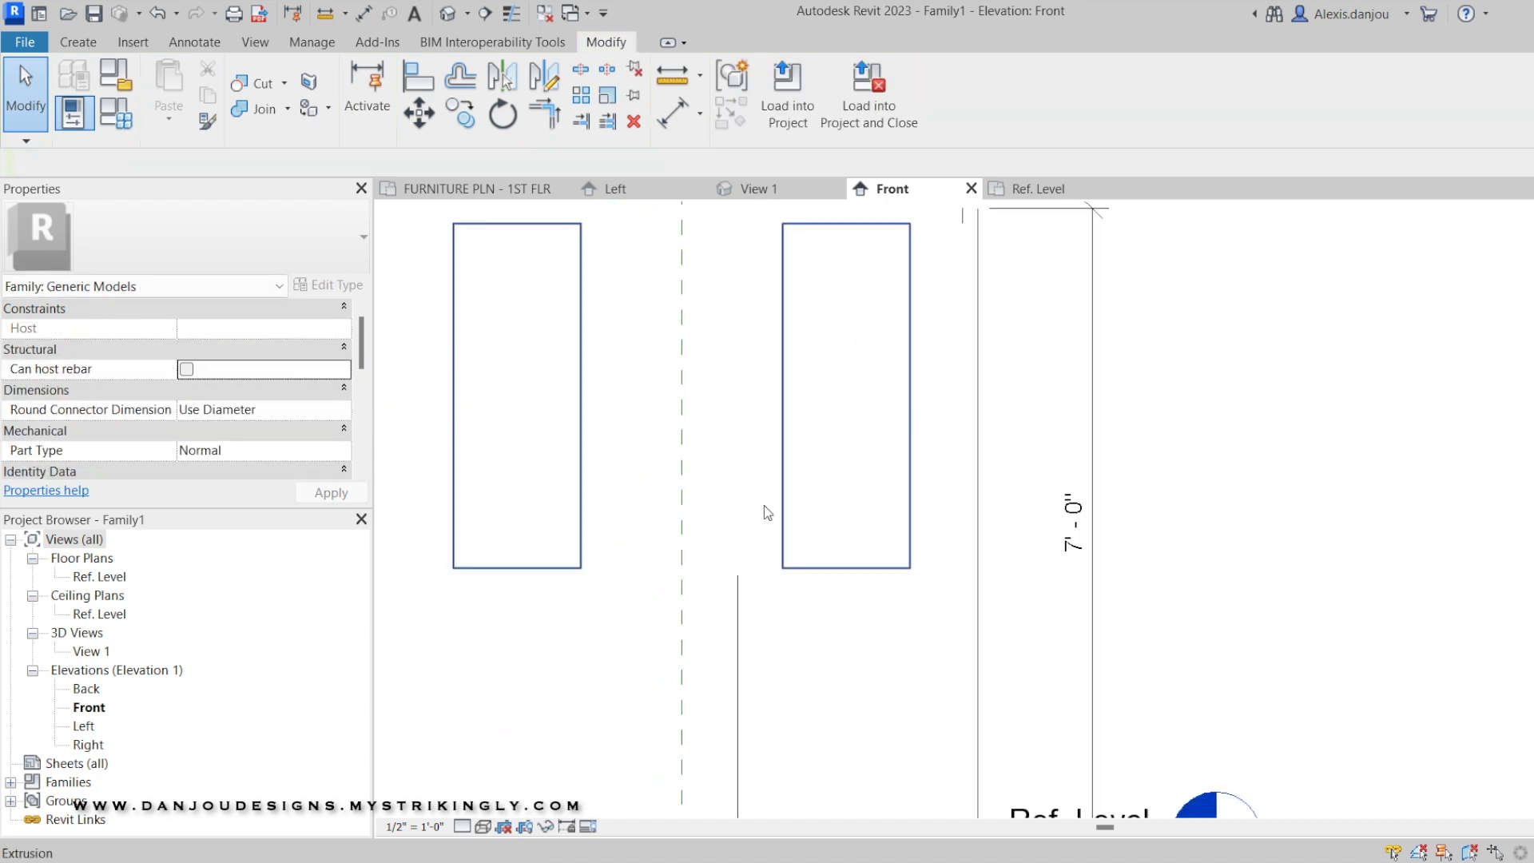
Create a 2'-3" by 1'-0" extrusion between the two side boxes and stretch it to span from about 4'-9" to 6'-10" high
click(1030, 189)
scroll(900, 515, up, 1)
click(78, 42)
click(171, 84)
scroll(681, 539, up, 1)
click(611, 672)
click(1032, 485)
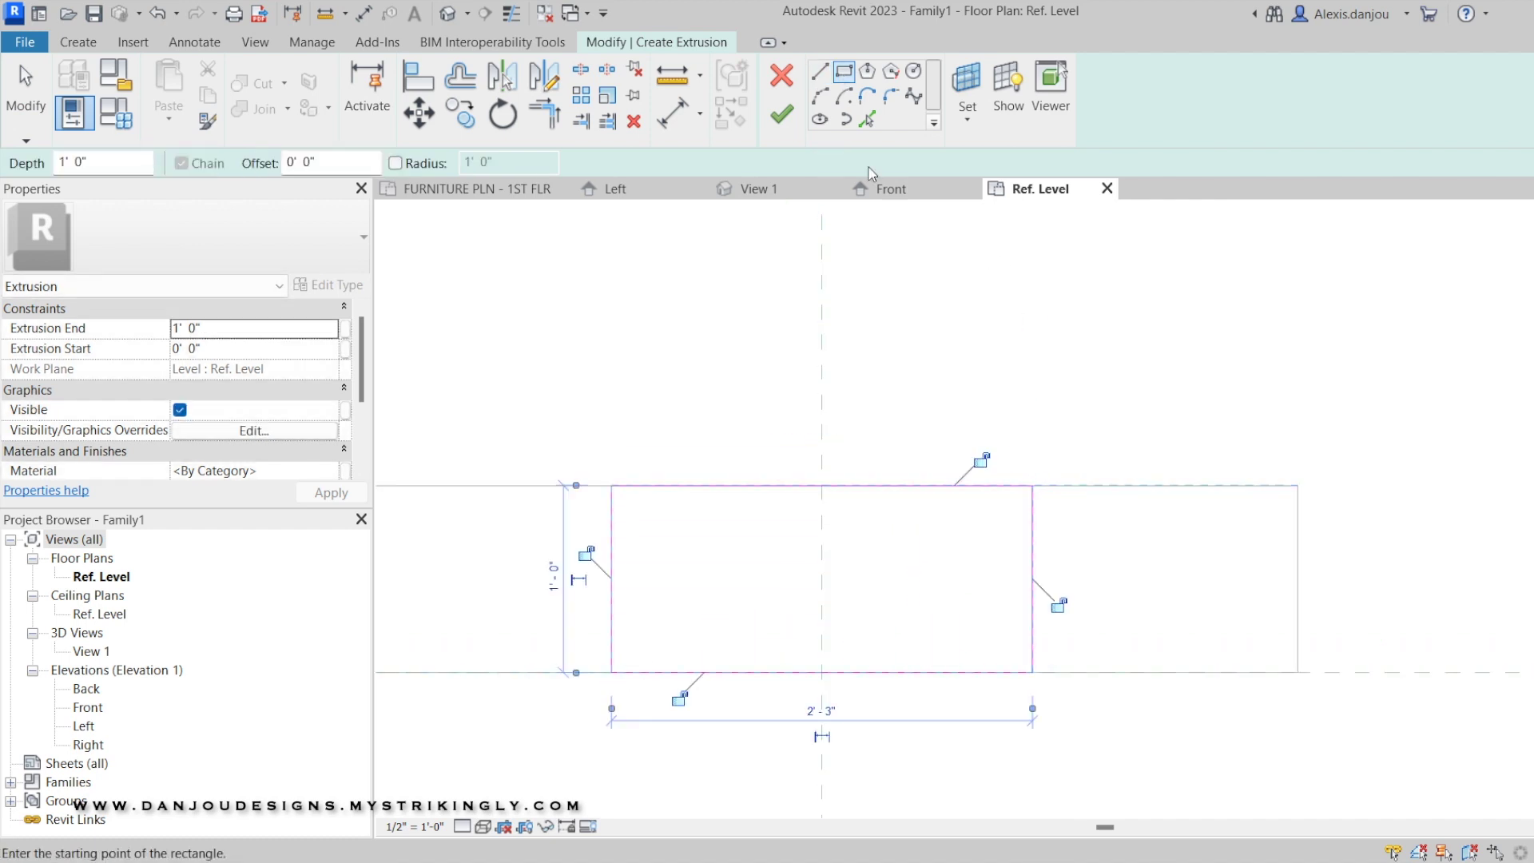
click(781, 114)
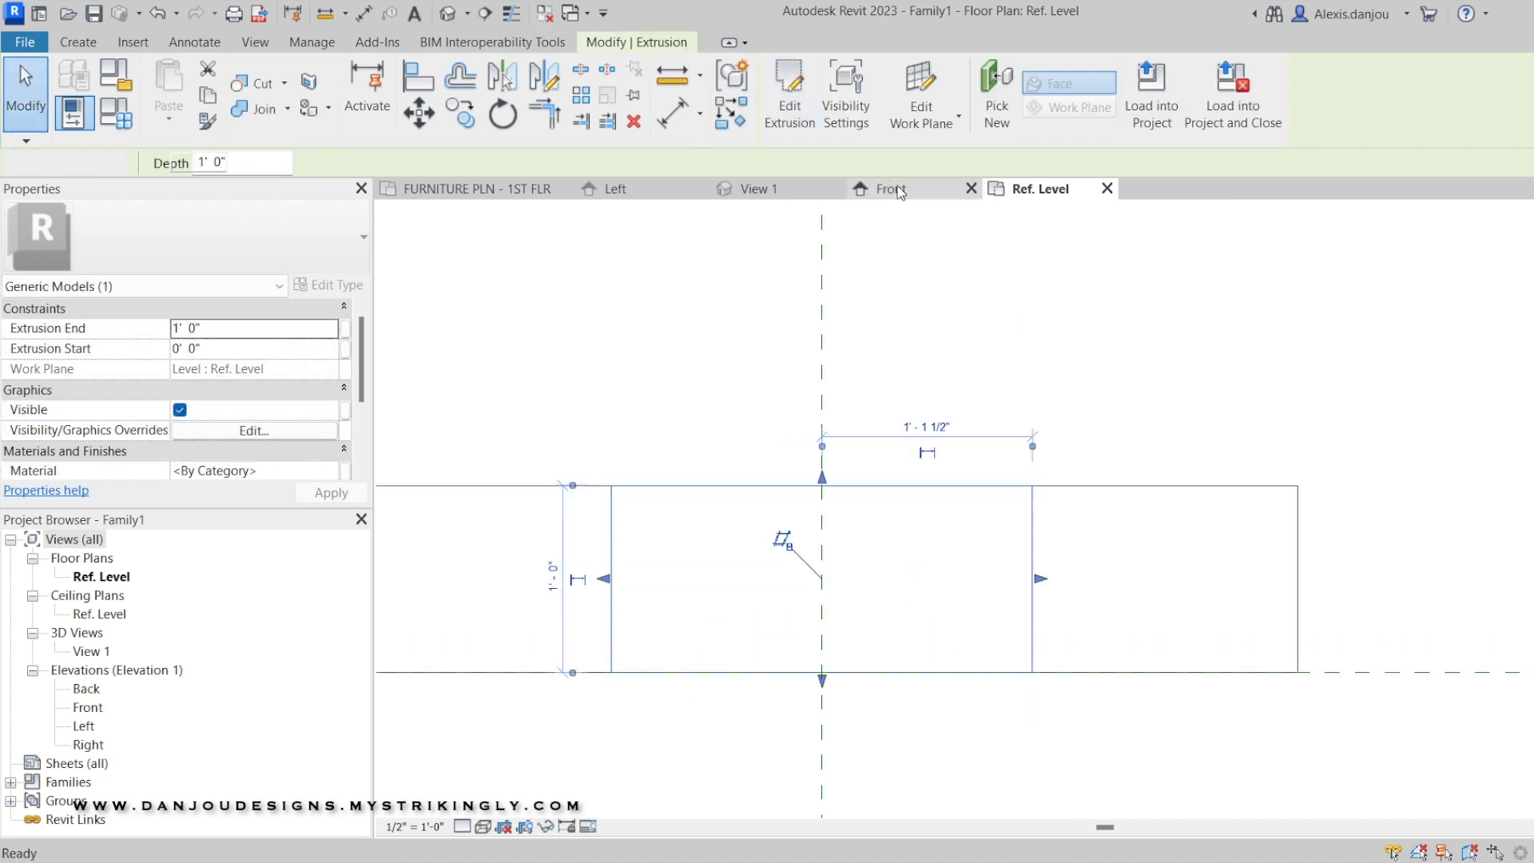
click(887, 189)
drag(703, 538, 719, 316)
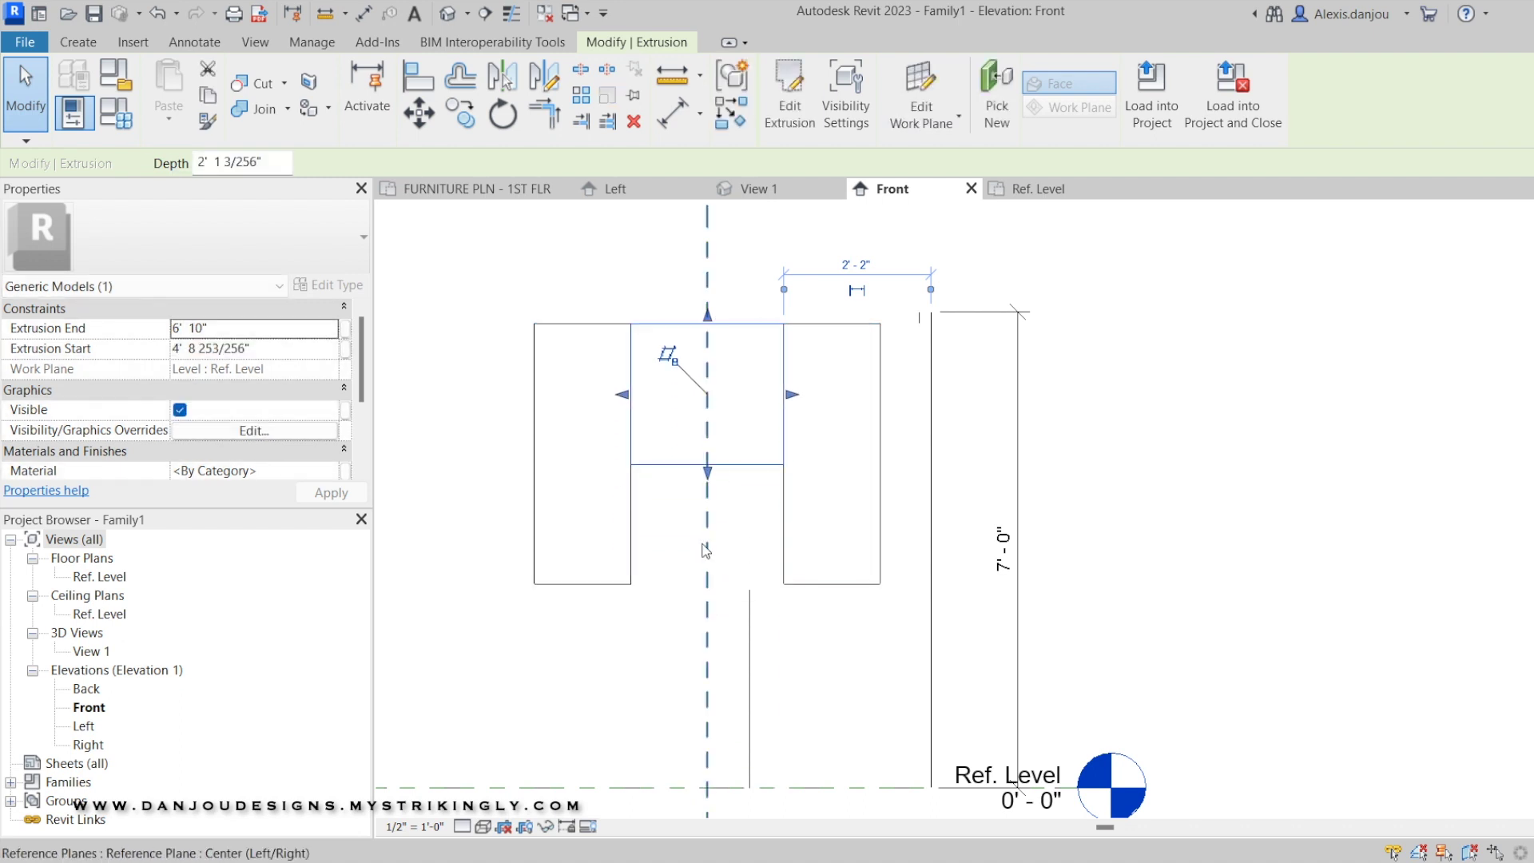
click(660, 547)
scroll(661, 546, up, 1)
key(i)
click(622, 440)
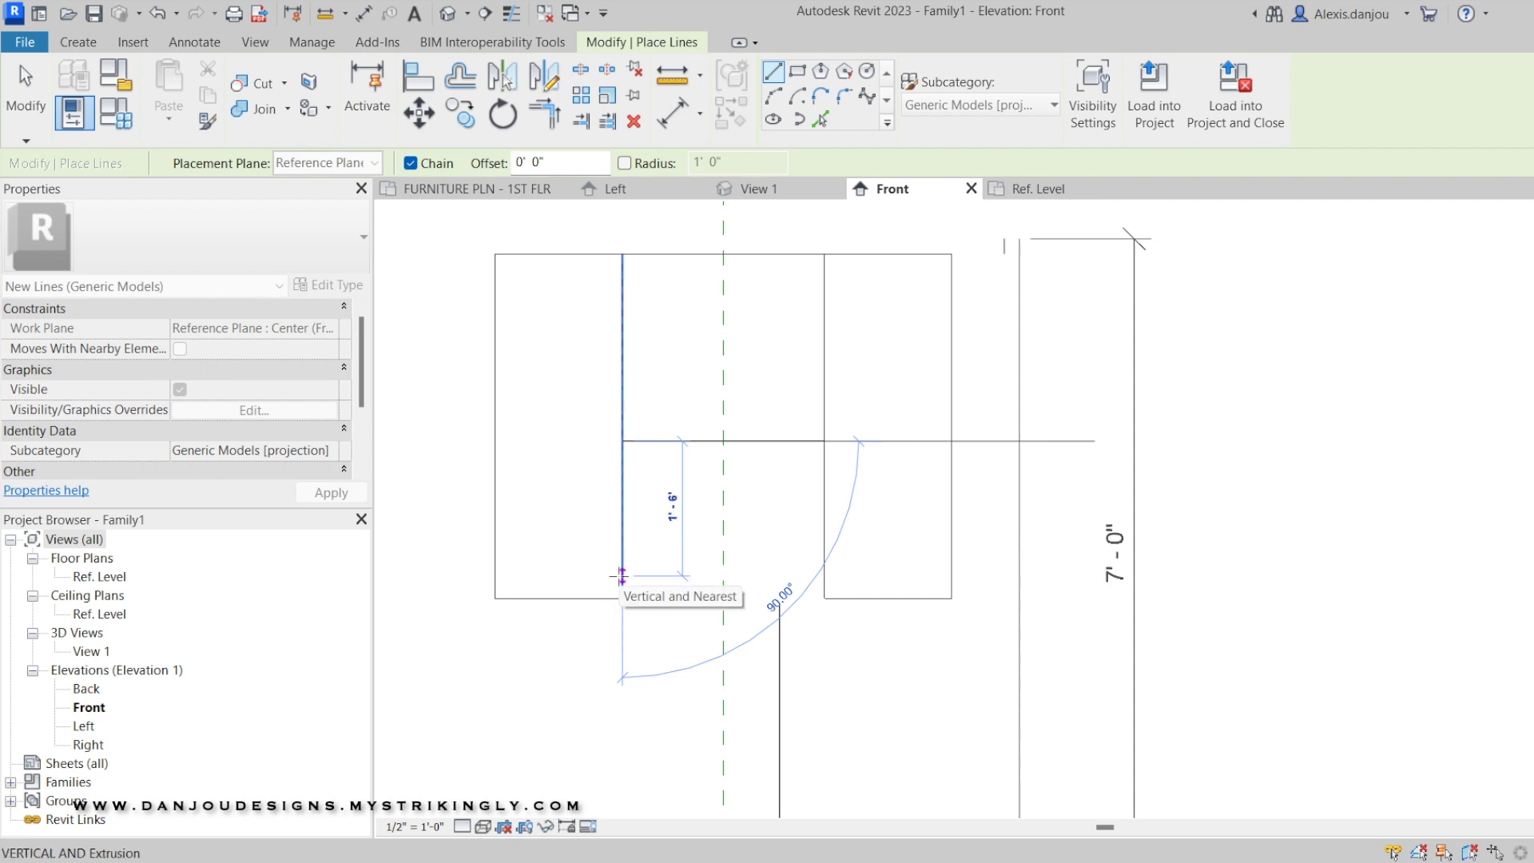
key(Escape)
key(Escape)
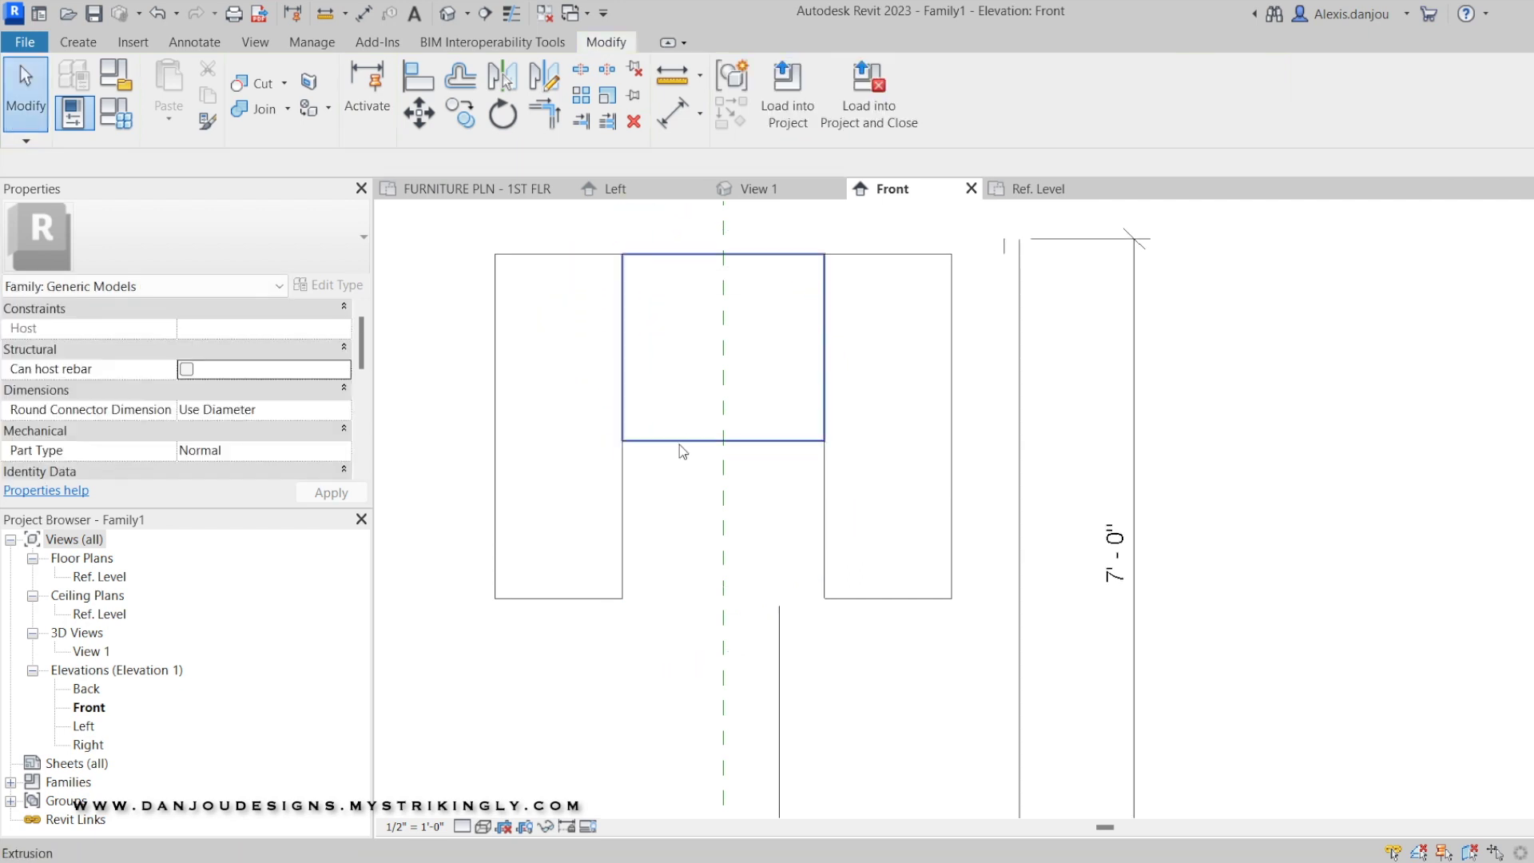
Draw a 2'-1" vertical model line downward from the middle extrusion's top edge in the Front elevation
click(681, 442)
scroll(711, 446, up, 1)
scroll(662, 484, down, 1)
key(l)
key(i)
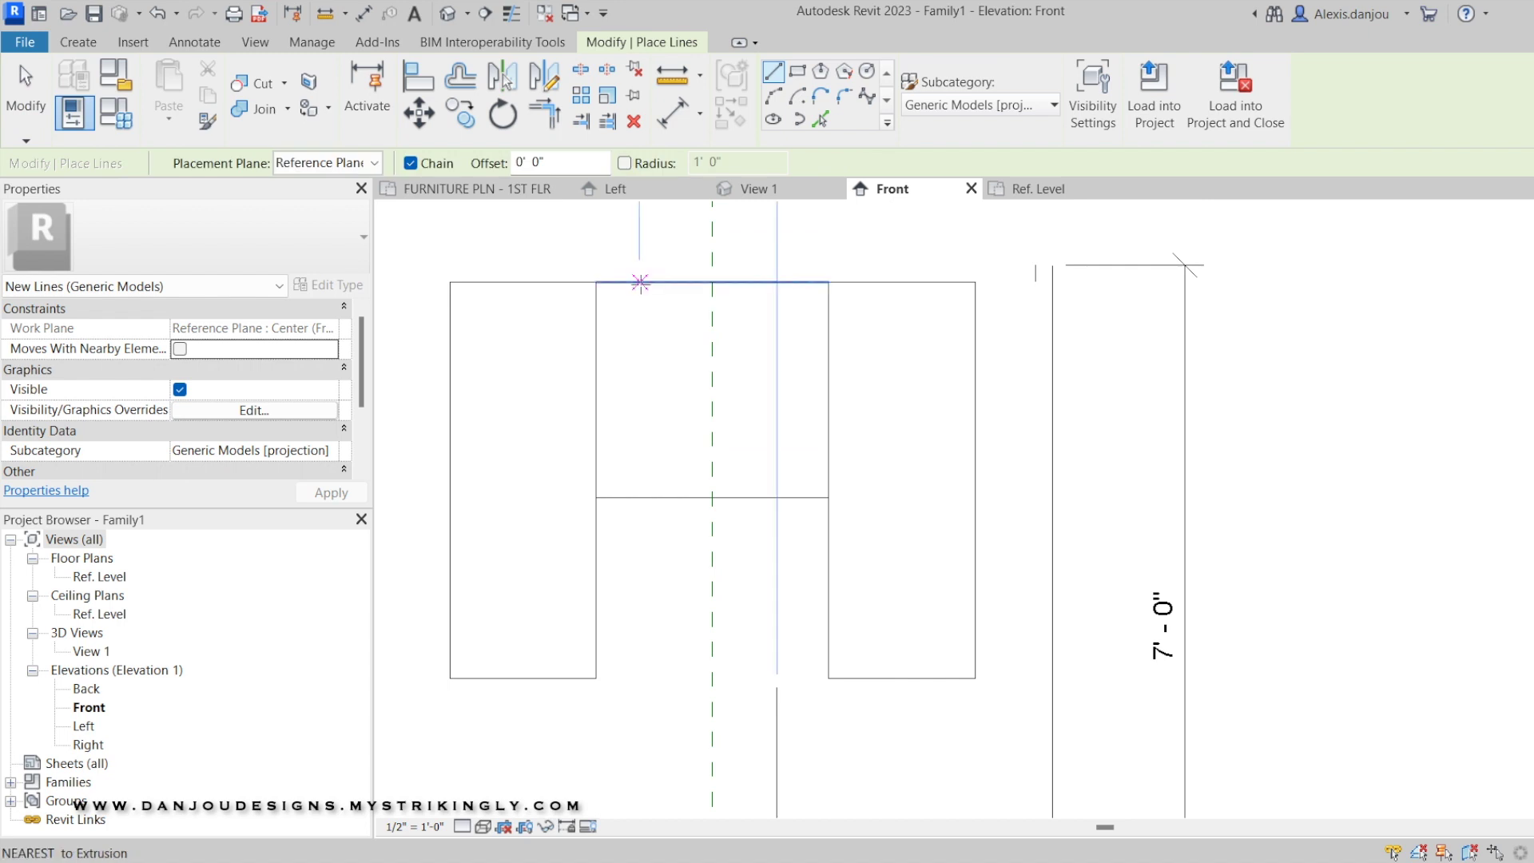
click(639, 520)
text(2'-1)
key(Return)
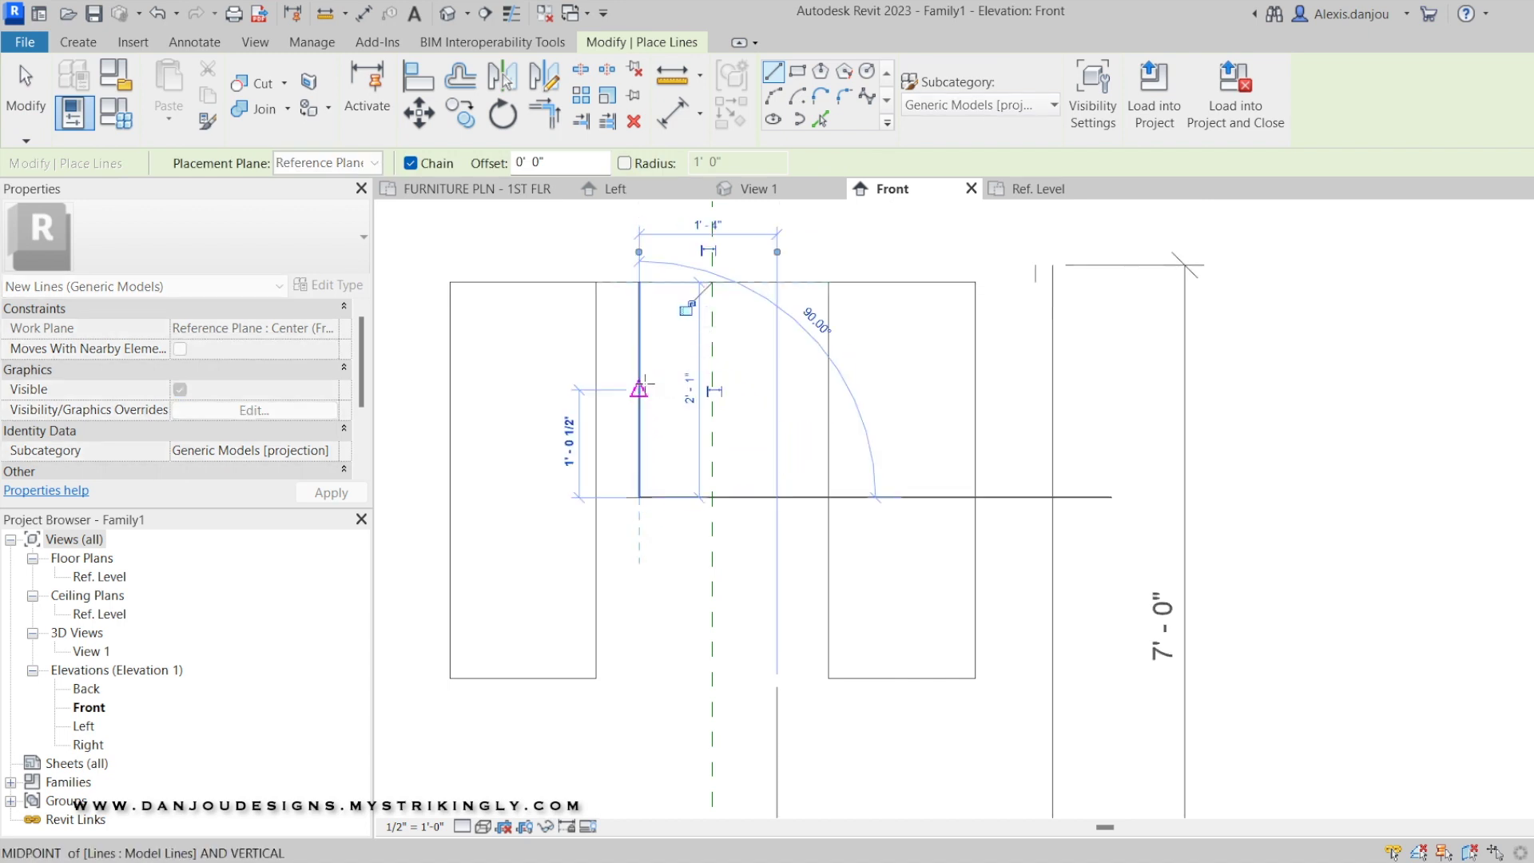
key(Escape)
key(Escape)
Align the middle extrusion's bottom edge with the lower end of the 2'-1" model line, and delete the line
scroll(559, 488, up, 3)
click(557, 478)
scroll(560, 473, up, 4)
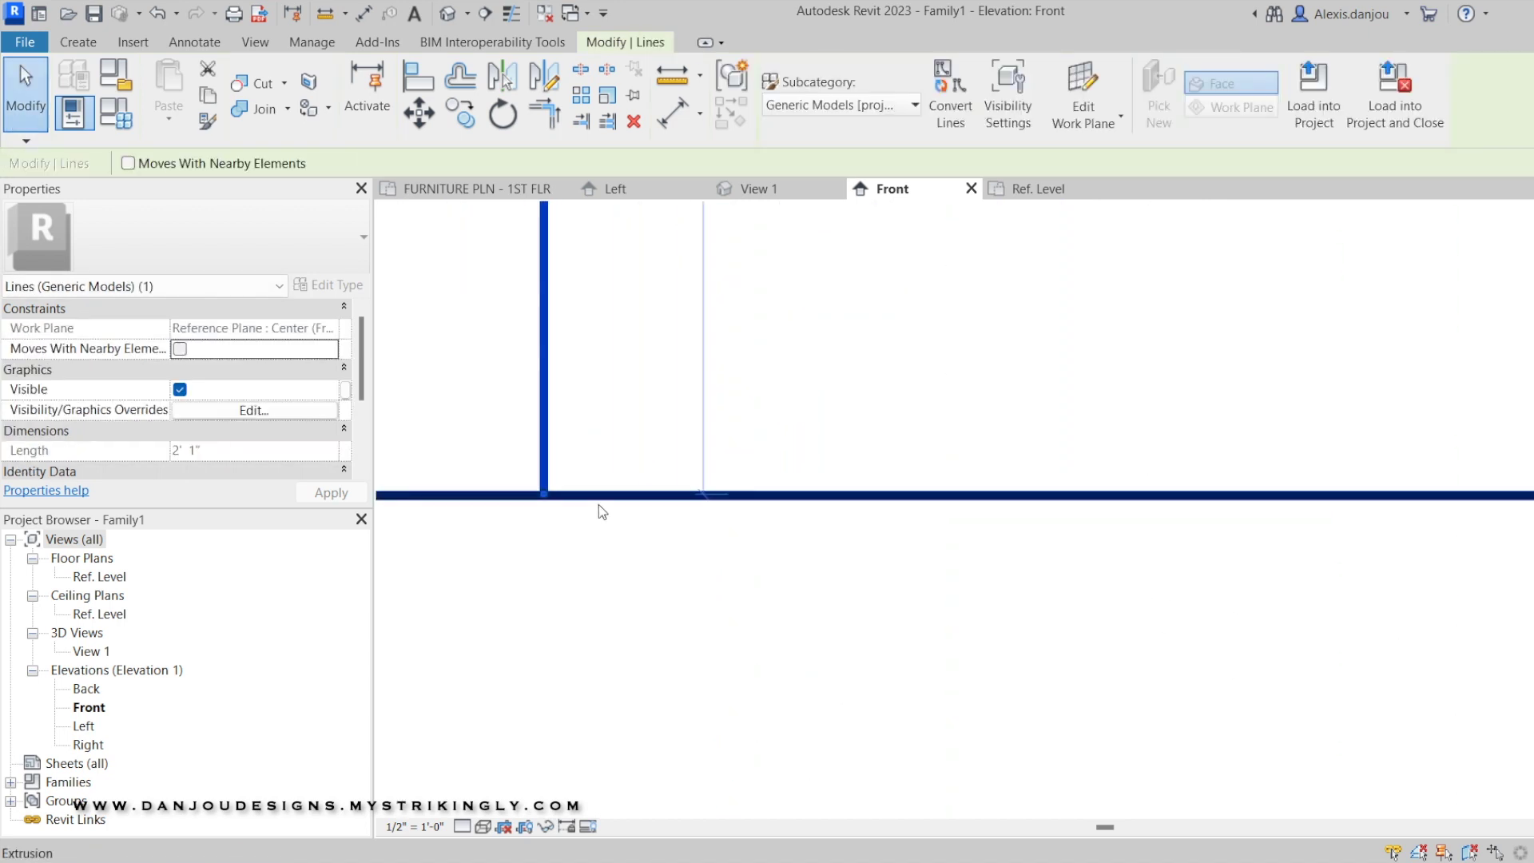
click(596, 501)
scroll(1174, 528, down, 2)
drag(1449, 516, 1446, 502)
scroll(1102, 591, down, 5)
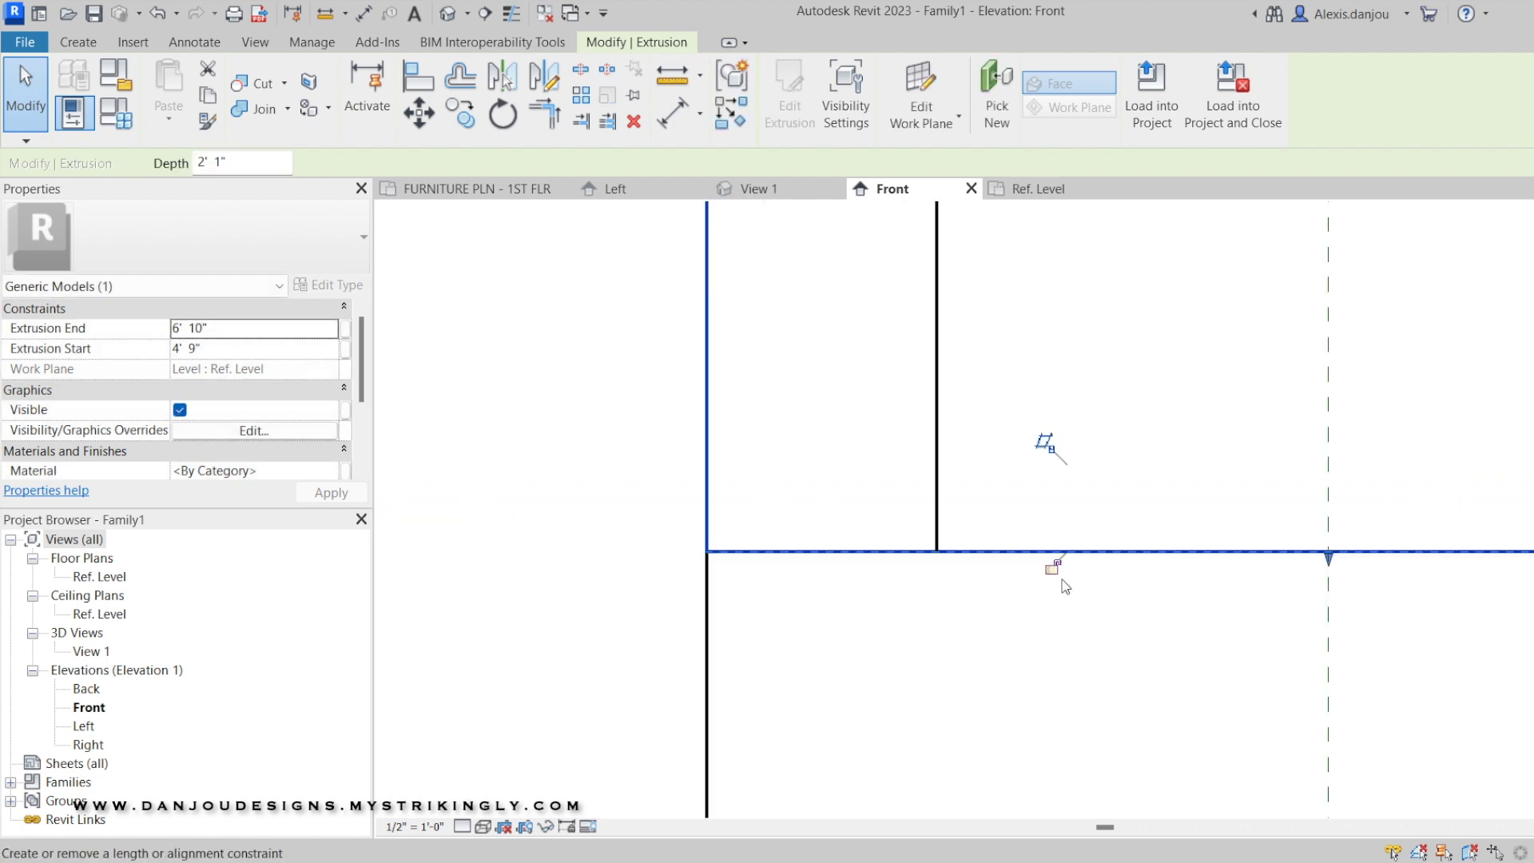
click(1012, 453)
key(Delete)
Check the middle extrusion's height with an aligned dimension between its bottom and top edges, without placing it
scroll(1015, 457, down, 1)
middle_drag(1022, 457, 827, 551)
key(d)
key(i)
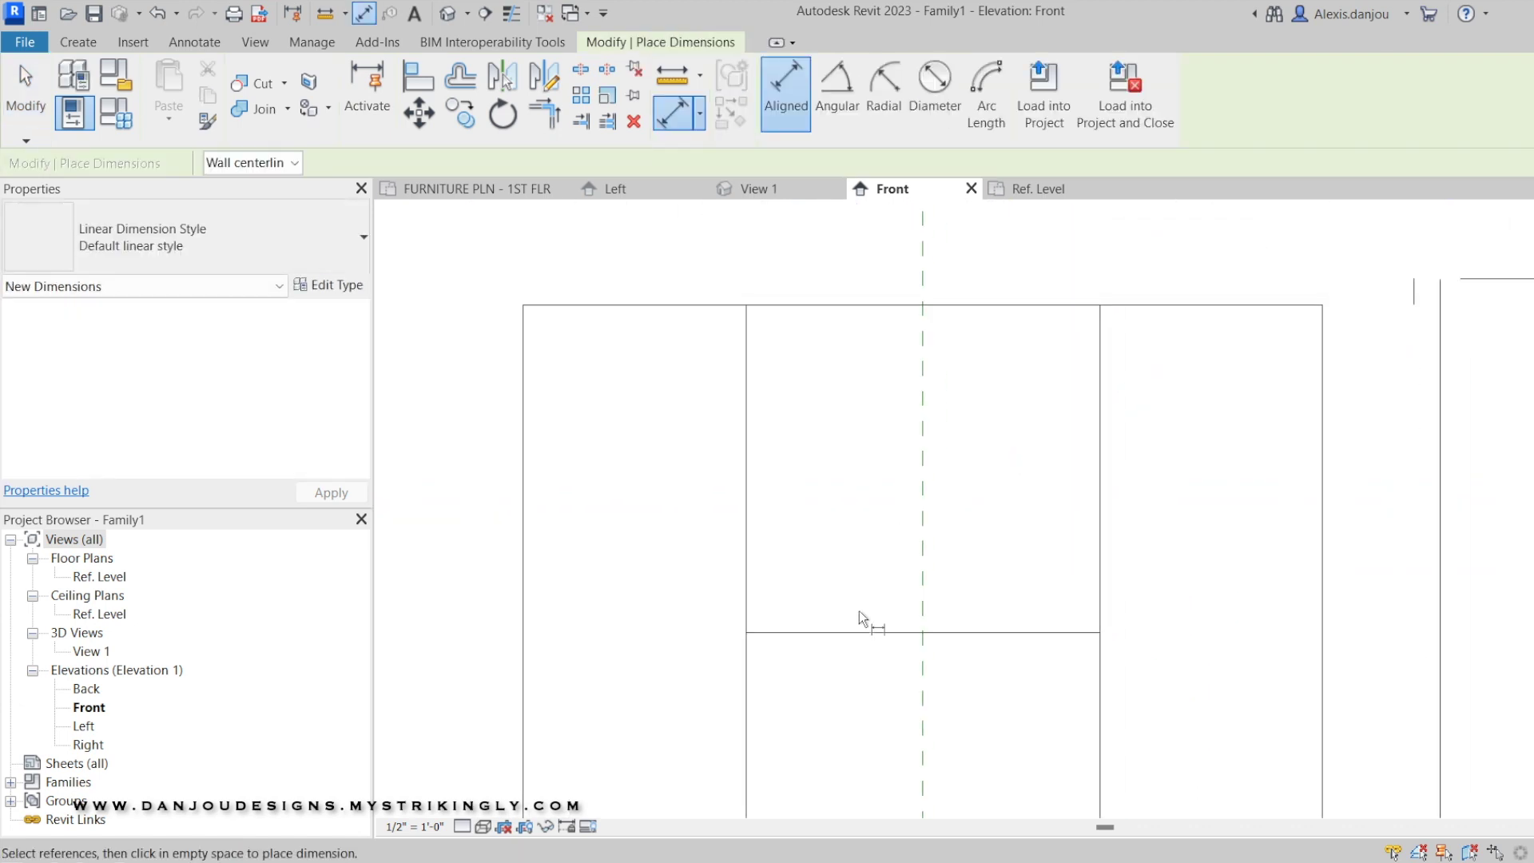
click(870, 632)
click(848, 305)
key(Escape)
key(Escape)
Create a 5'-1" by 1'-0" rectangular extrusion in the Ref. Level plan spanning the outer corners of both side boxes
scroll(907, 460, down, 3)
scroll(914, 472, up, 1)
middle_drag(914, 472, 818, 299)
click(1059, 189)
scroll(813, 370, down, 2)
click(61, 45)
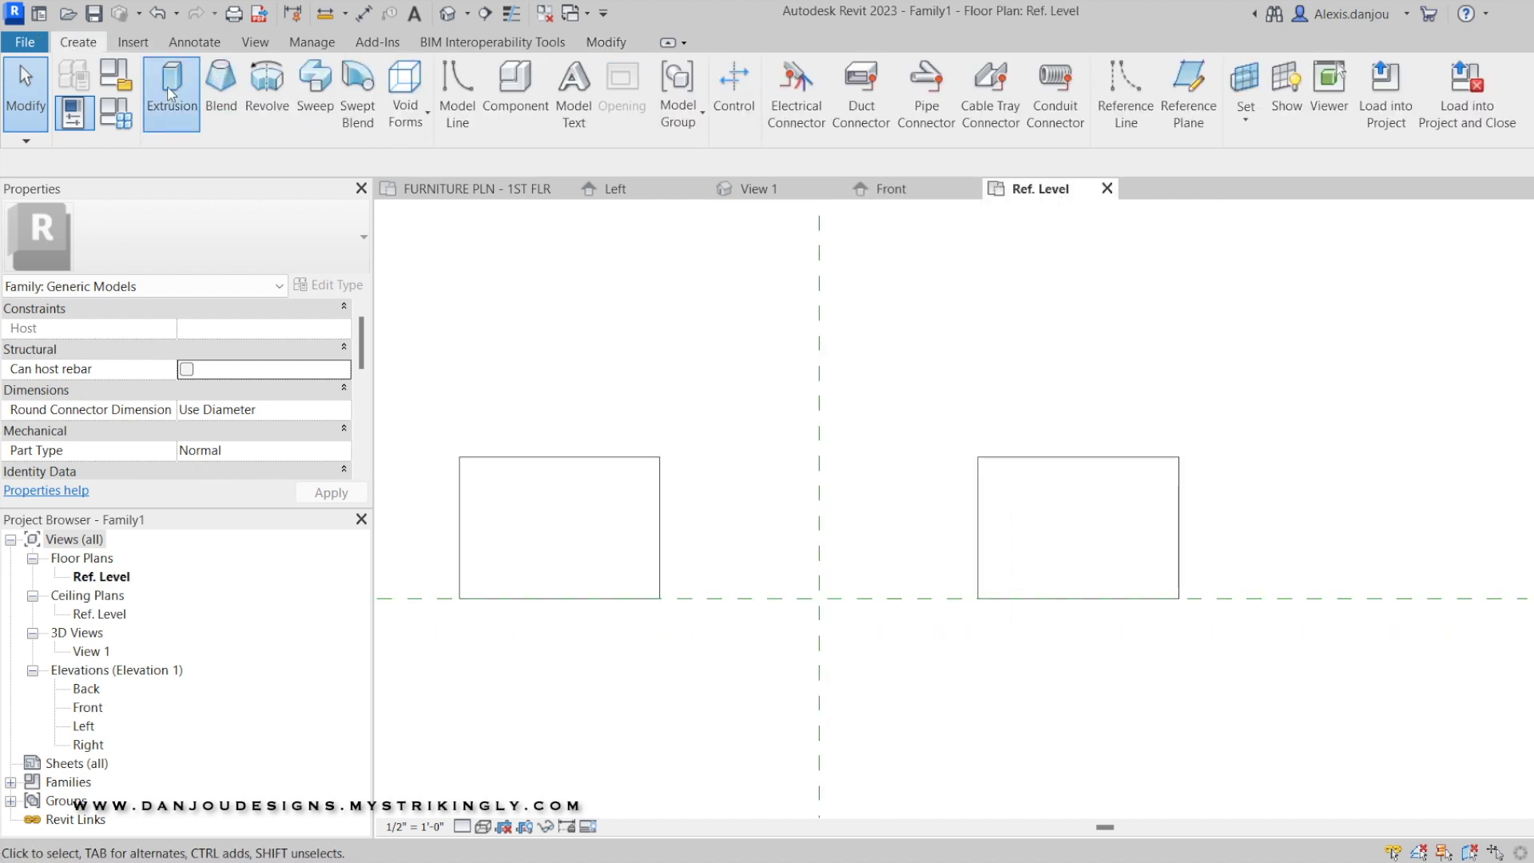
click(171, 75)
click(459, 598)
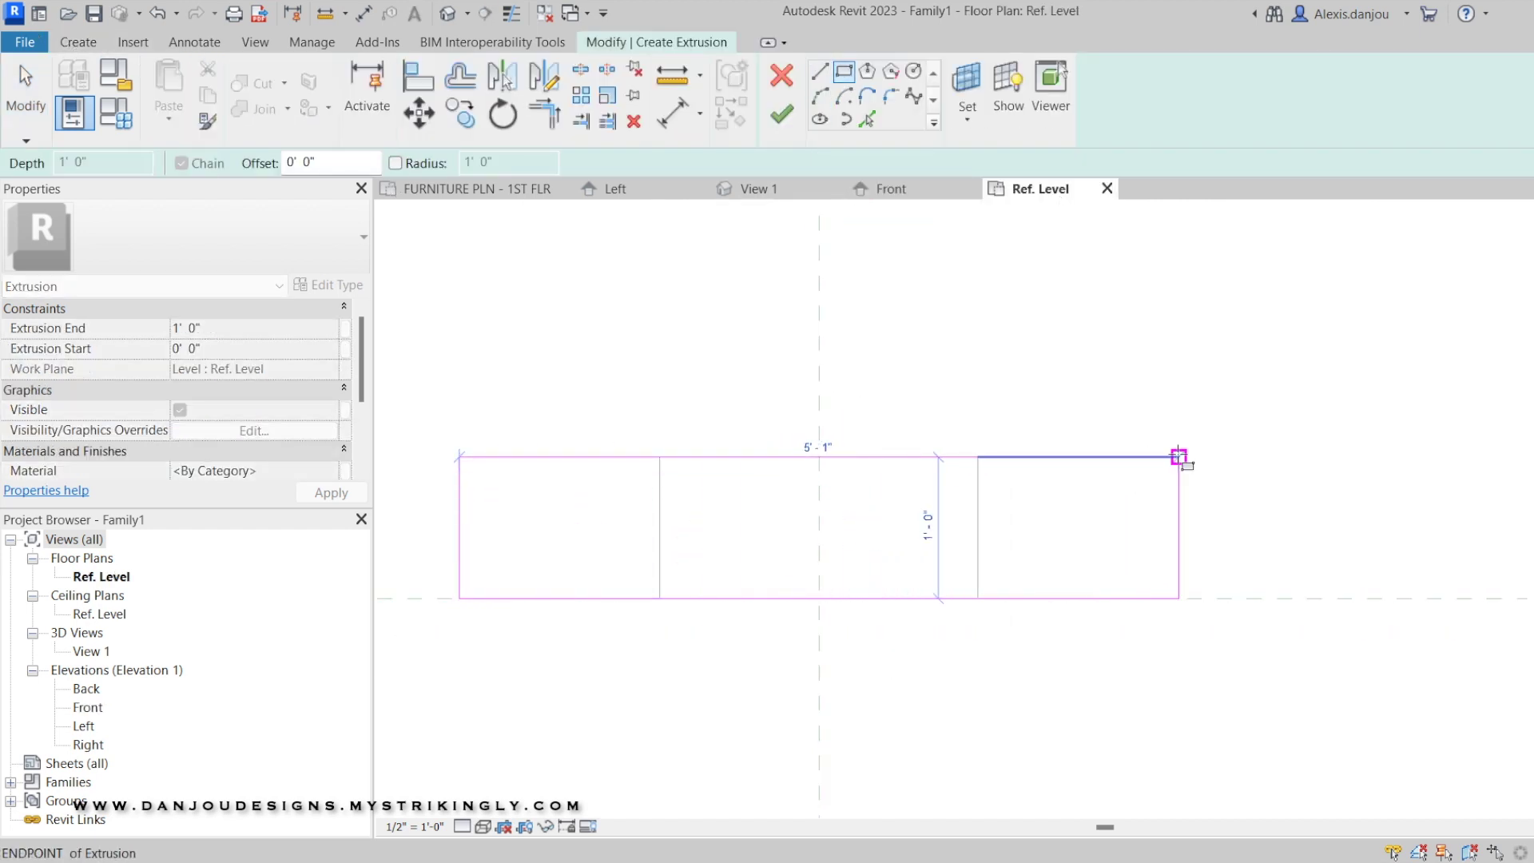
click(1178, 456)
click(781, 115)
Stretch the base extrusion's top up to the upper end of the lower model line in the Front elevation, and delete that line
click(924, 192)
scroll(946, 502, down, 1)
drag(875, 696, 861, 574)
click(835, 520)
scroll(936, 589, up, 1)
click(916, 649)
key(Delete)
Add an aligned dimension for the base extrusion's height, from its top edge to the Ref. Level
key(d)
key(i)
click(711, 568)
scroll(670, 603, down, 1)
middle_drag(671, 604, 641, 486)
click(629, 658)
click(557, 679)
key(Escape)
Create a second full-width rectangular extrusion in the Ref. Level plan, between the outer corners of the existing boxes
click(1038, 189)
click(78, 41)
click(174, 80)
click(844, 72)
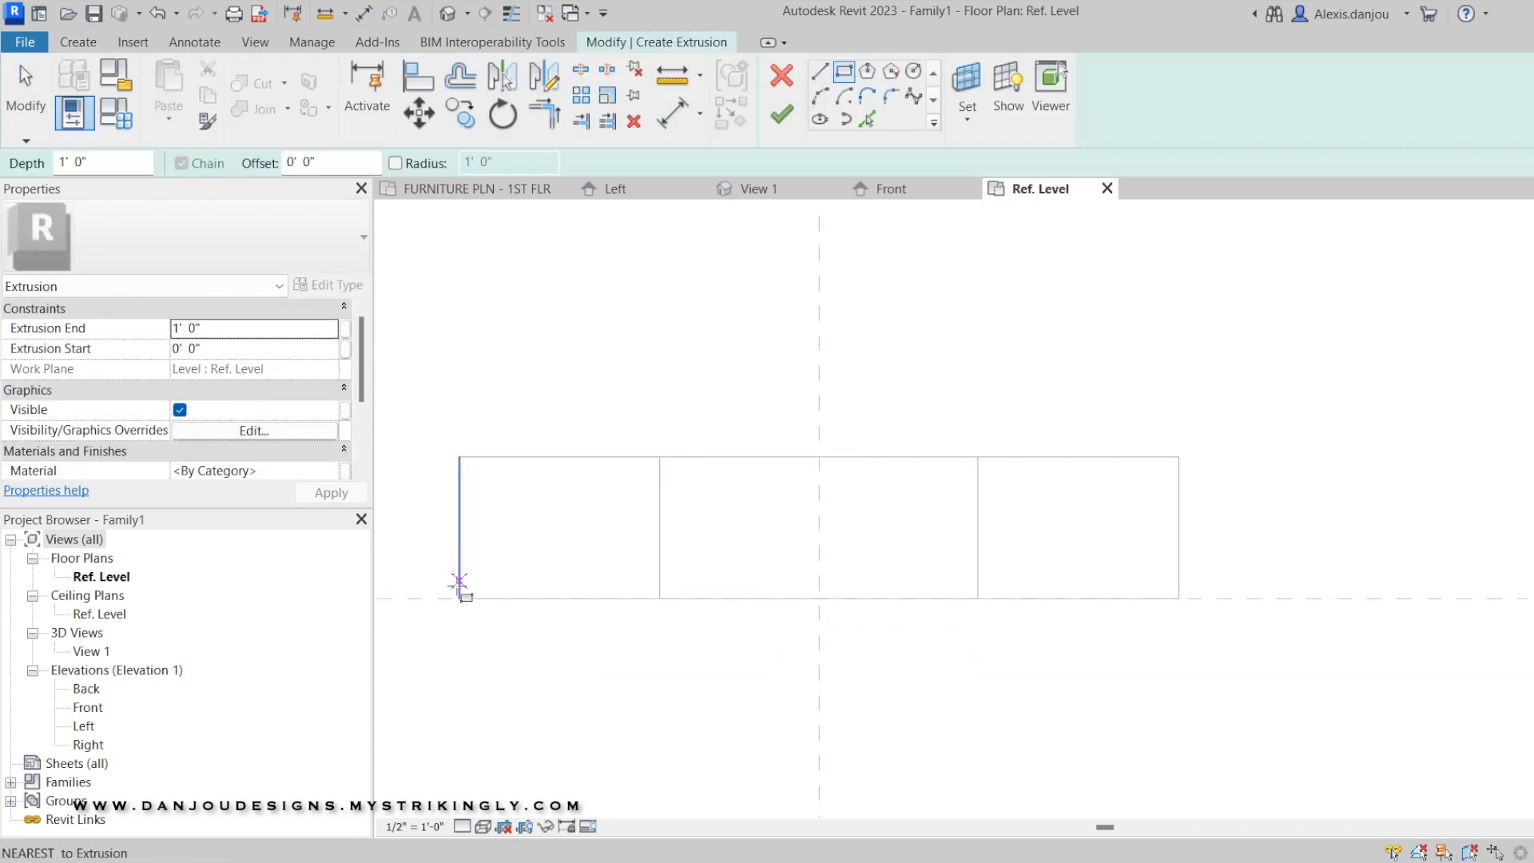
click(459, 598)
click(1178, 457)
click(783, 117)
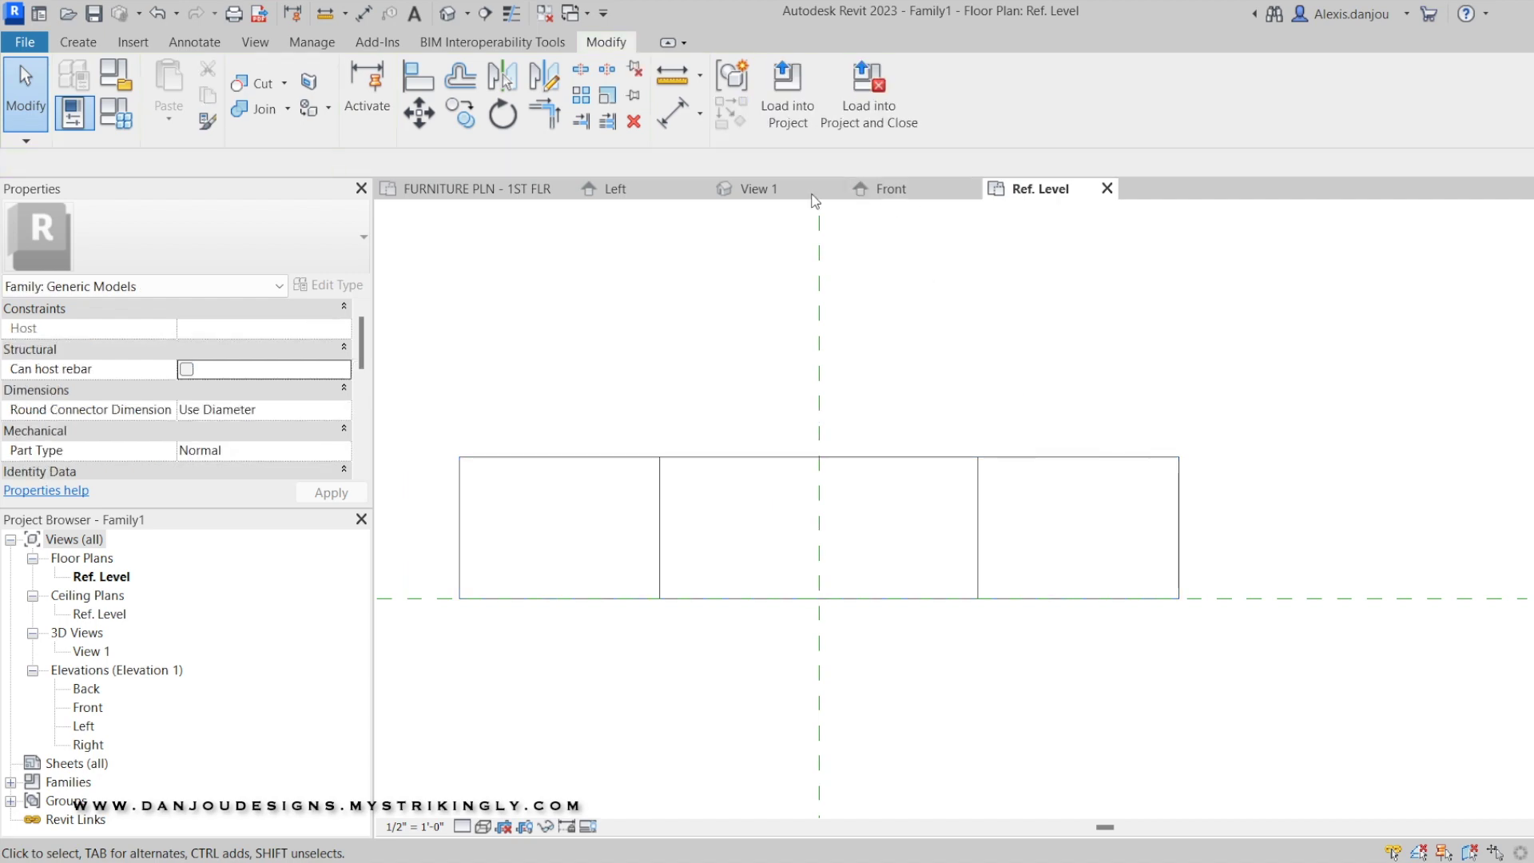
Measure the depth of the recess above the closet in the FURNITURE PLN - 1ST FLR plan with a detail line preview
click(447, 188)
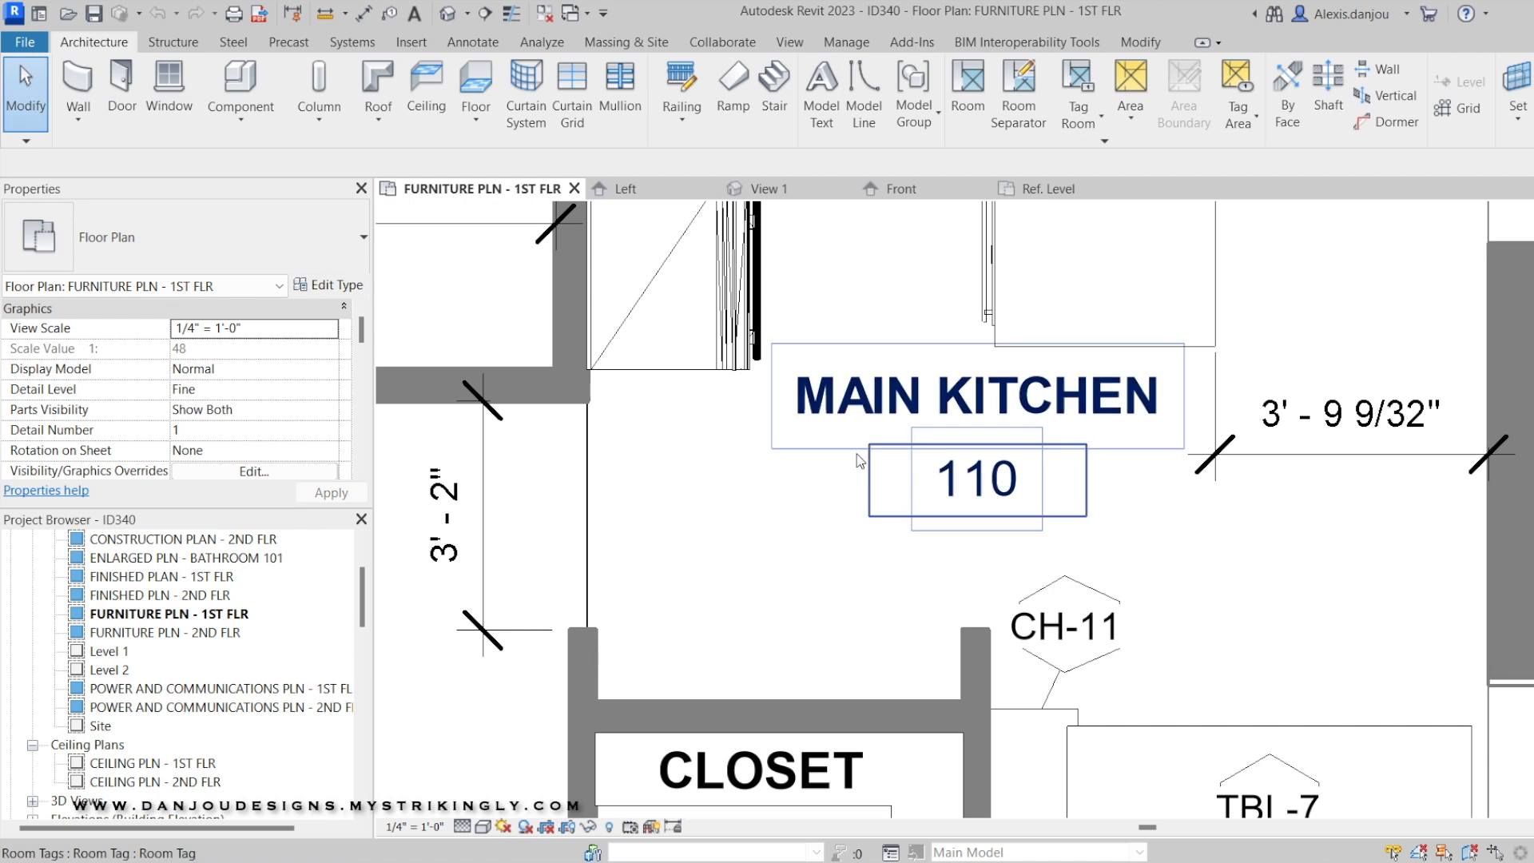
scroll(896, 578, up, 2)
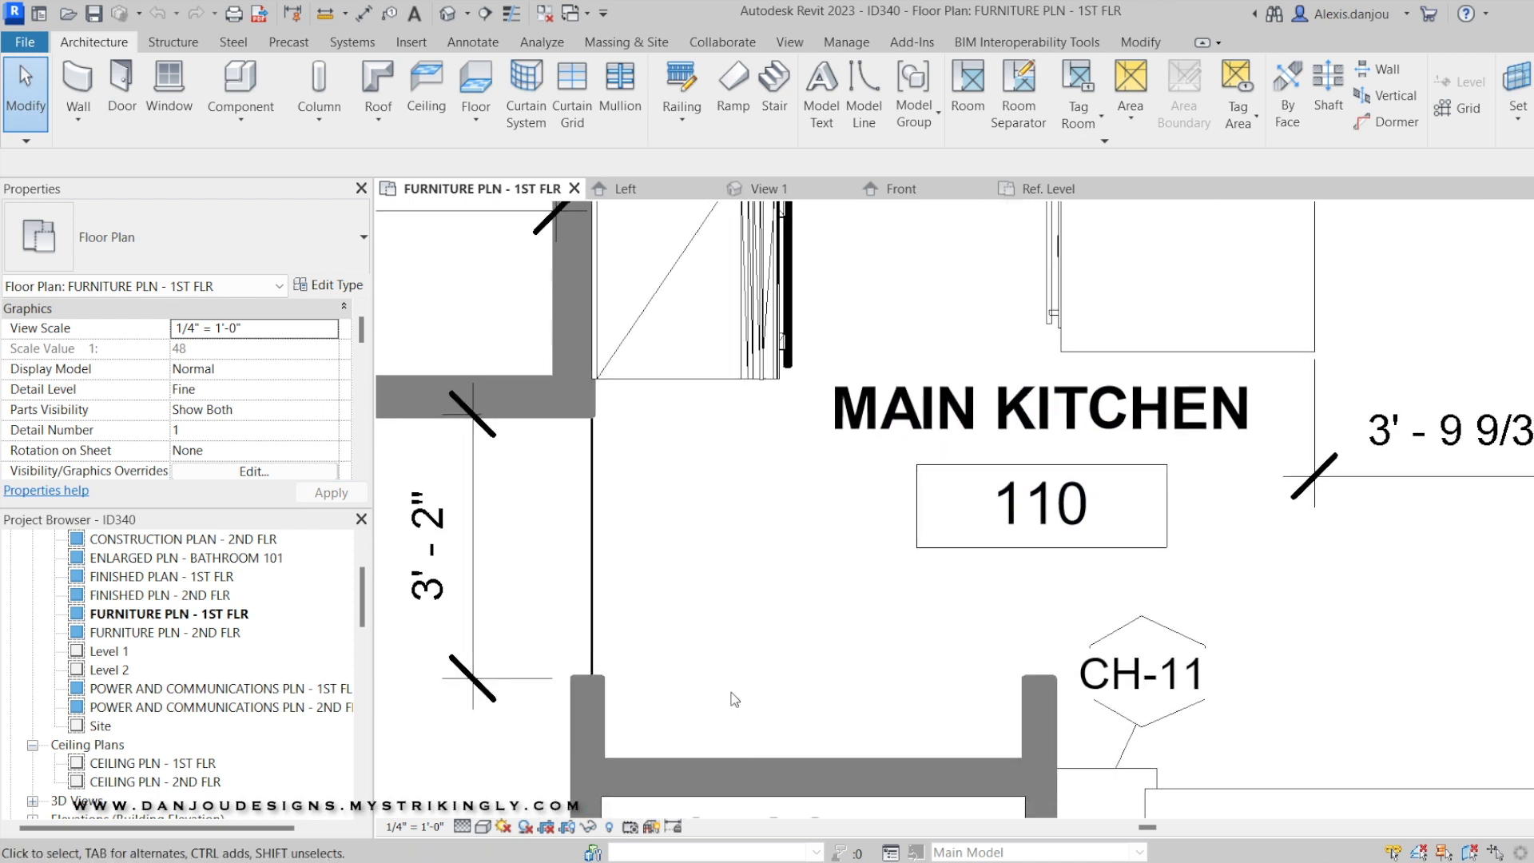
scroll(652, 776, up, 1)
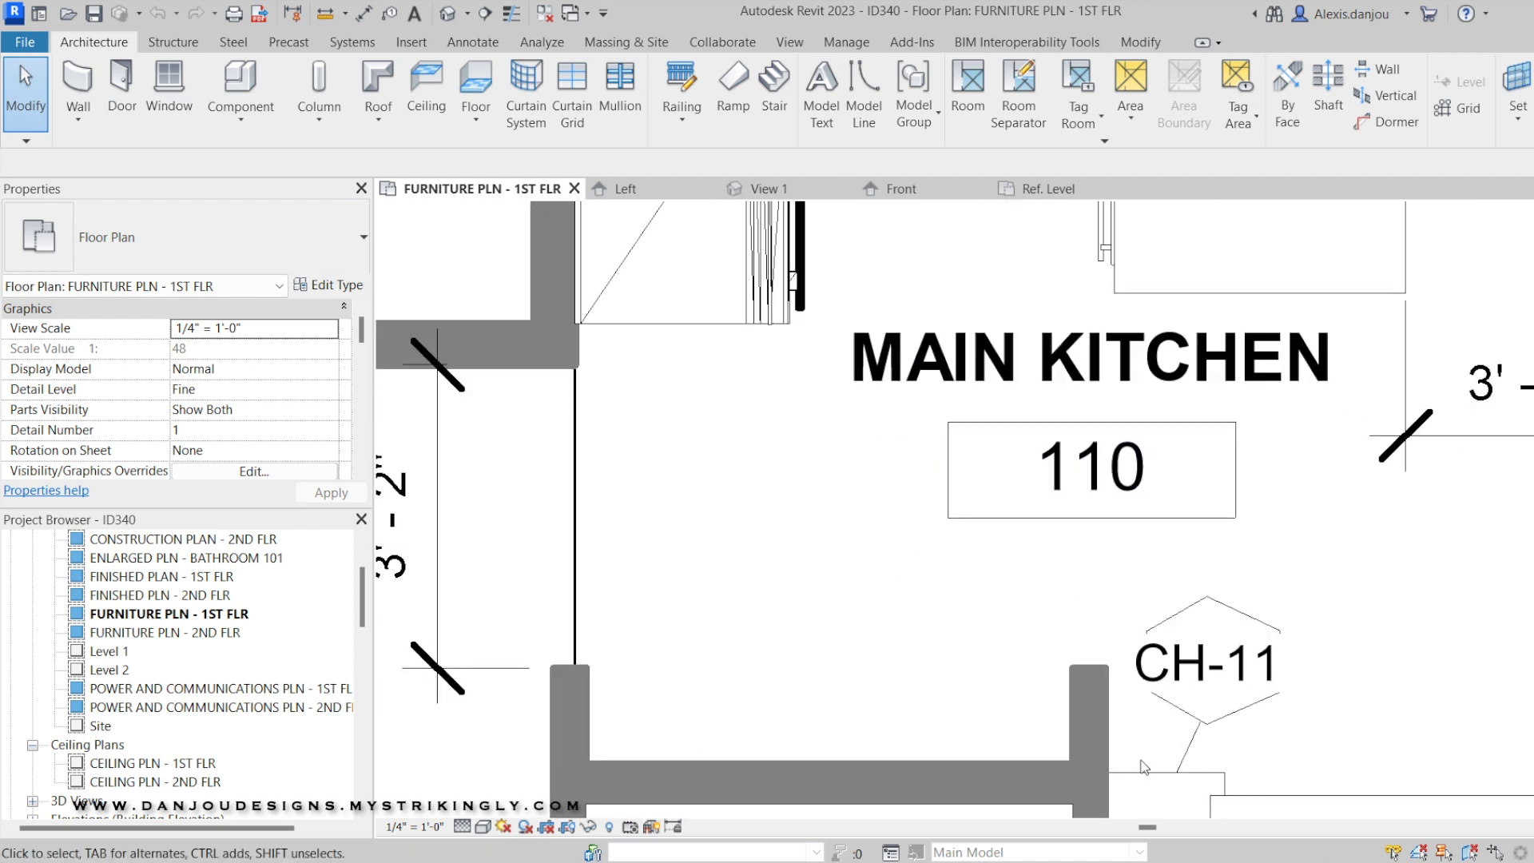
scroll(596, 776, up, 1)
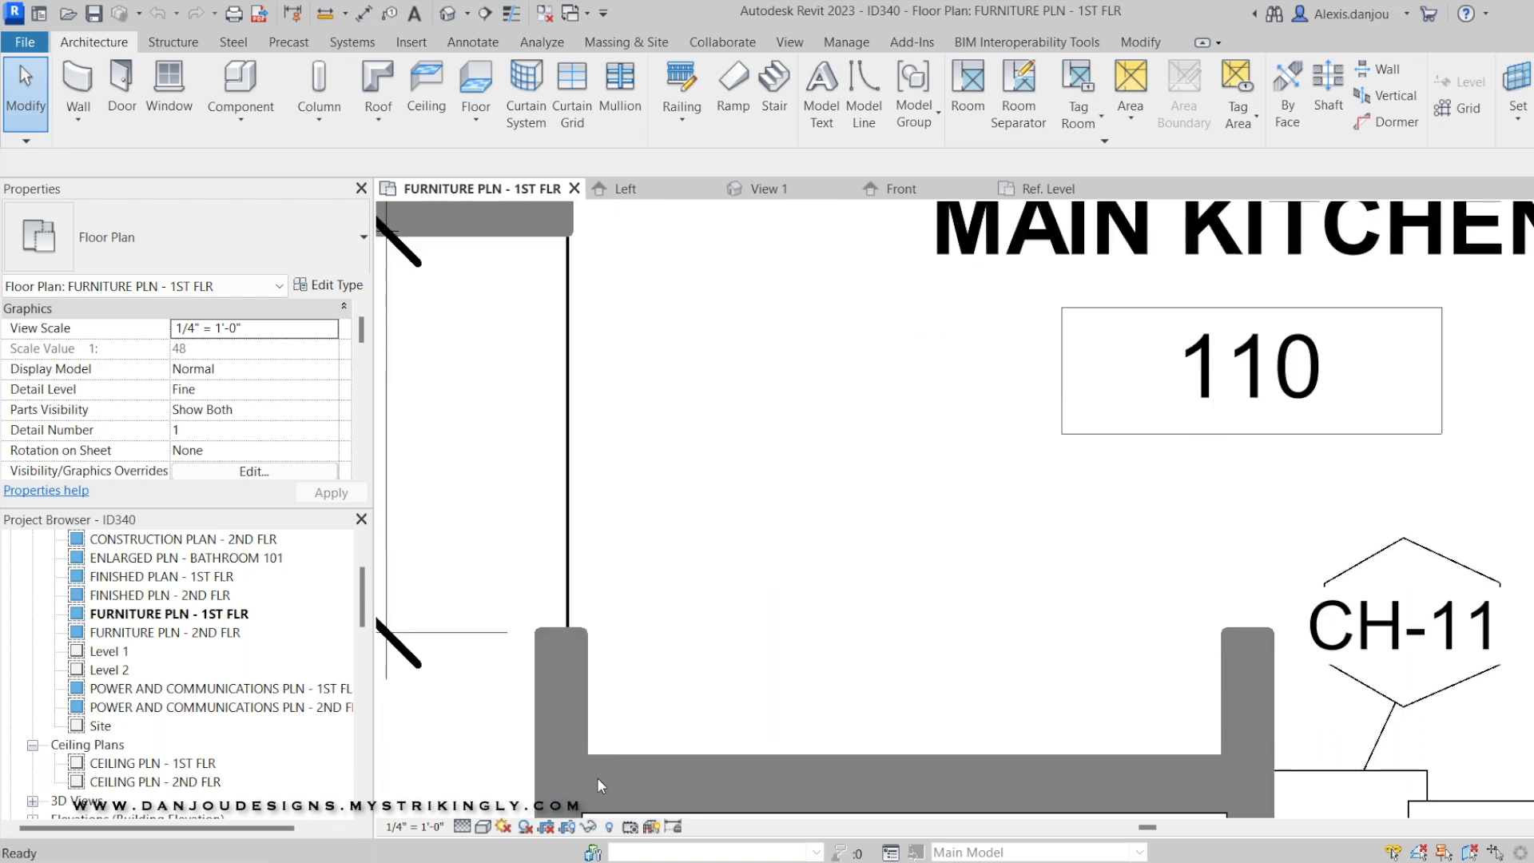
key(d)
key(l)
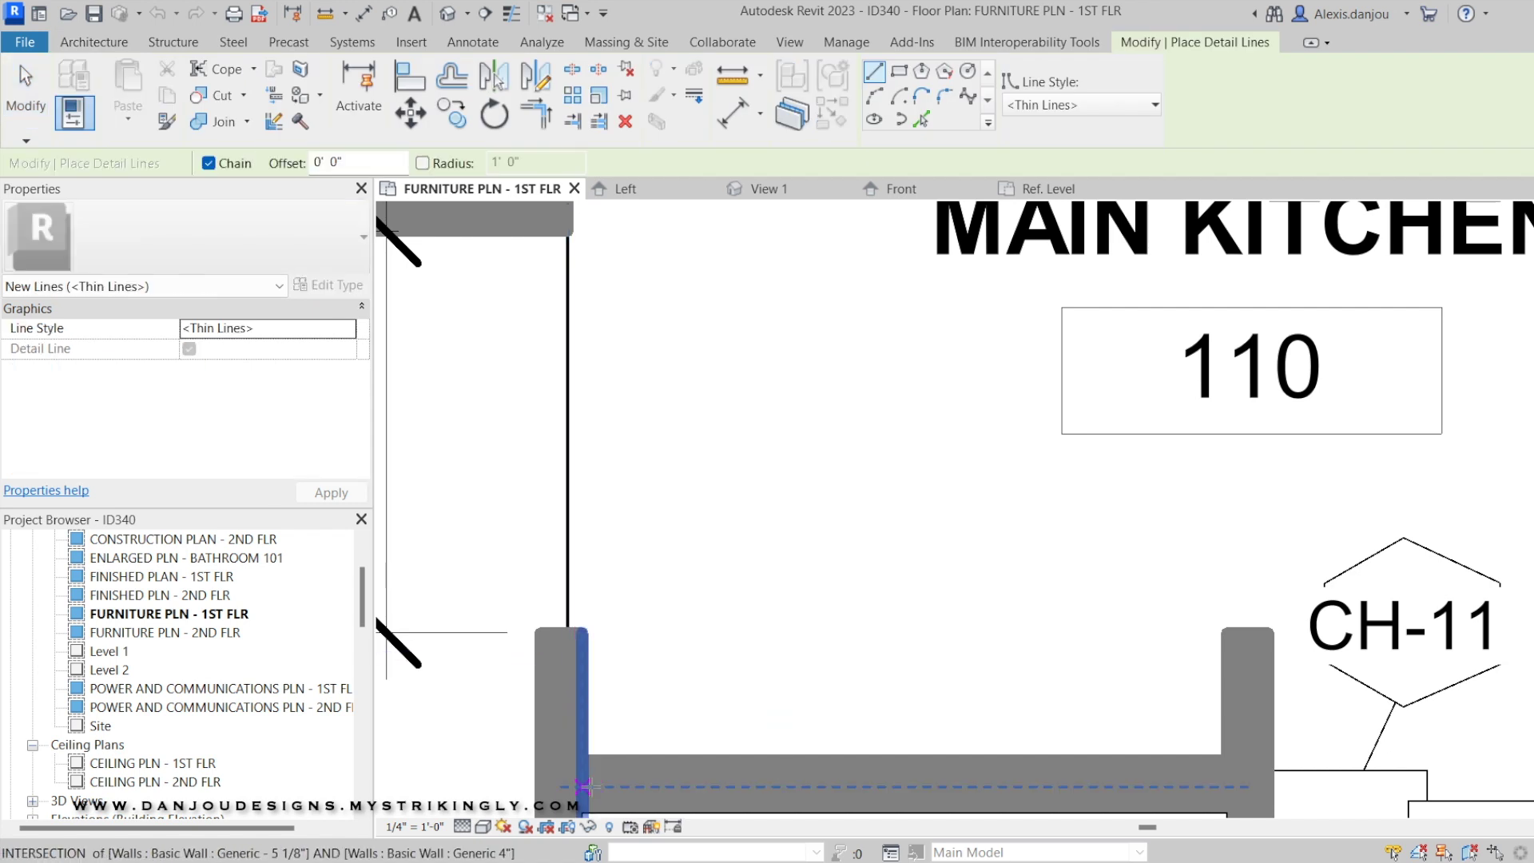
click(583, 786)
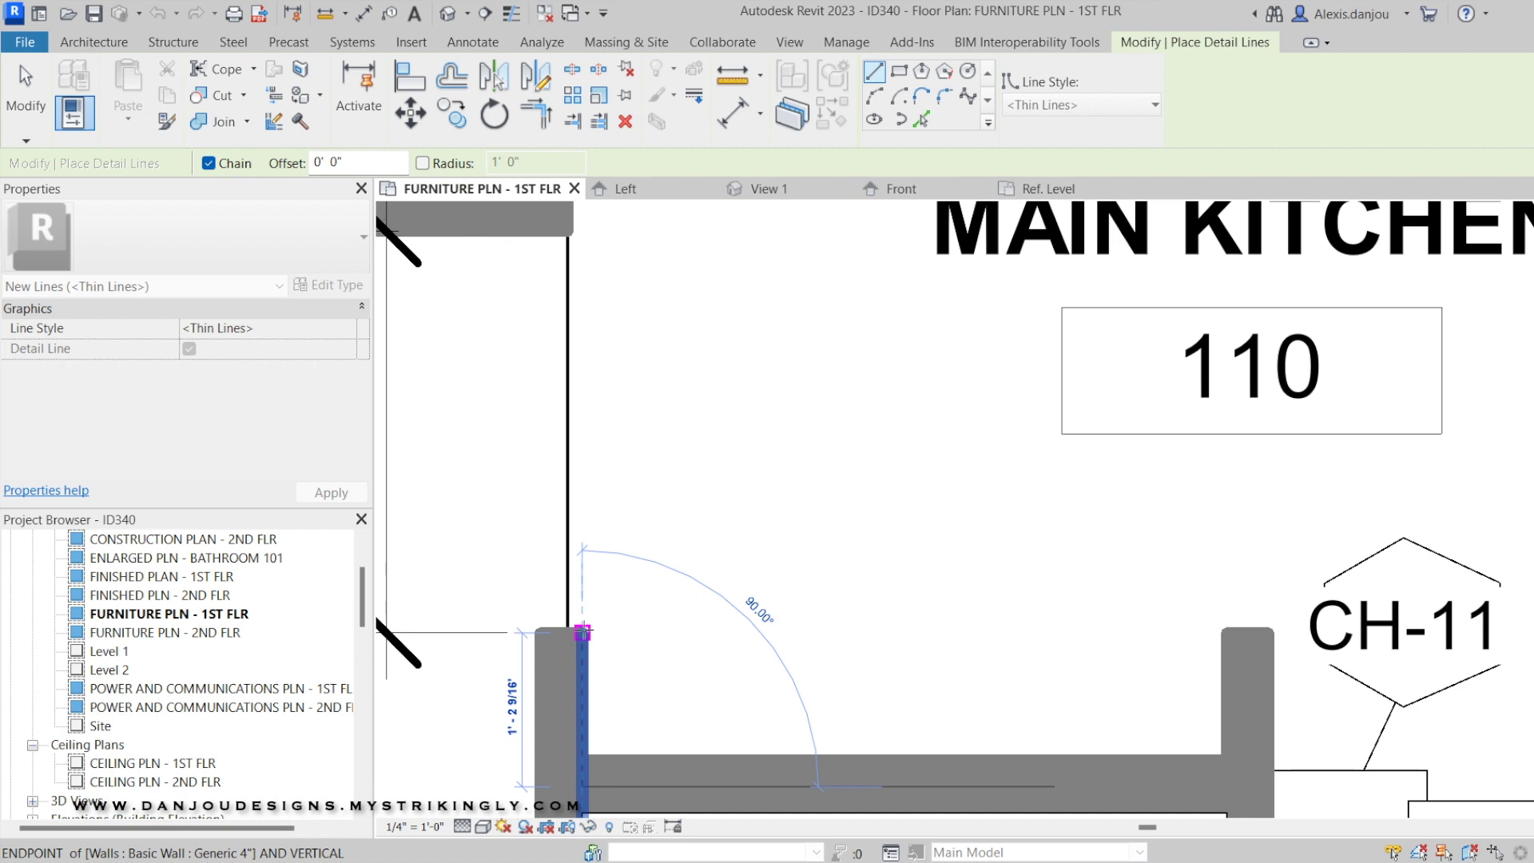
key(Escape)
key(Escape)
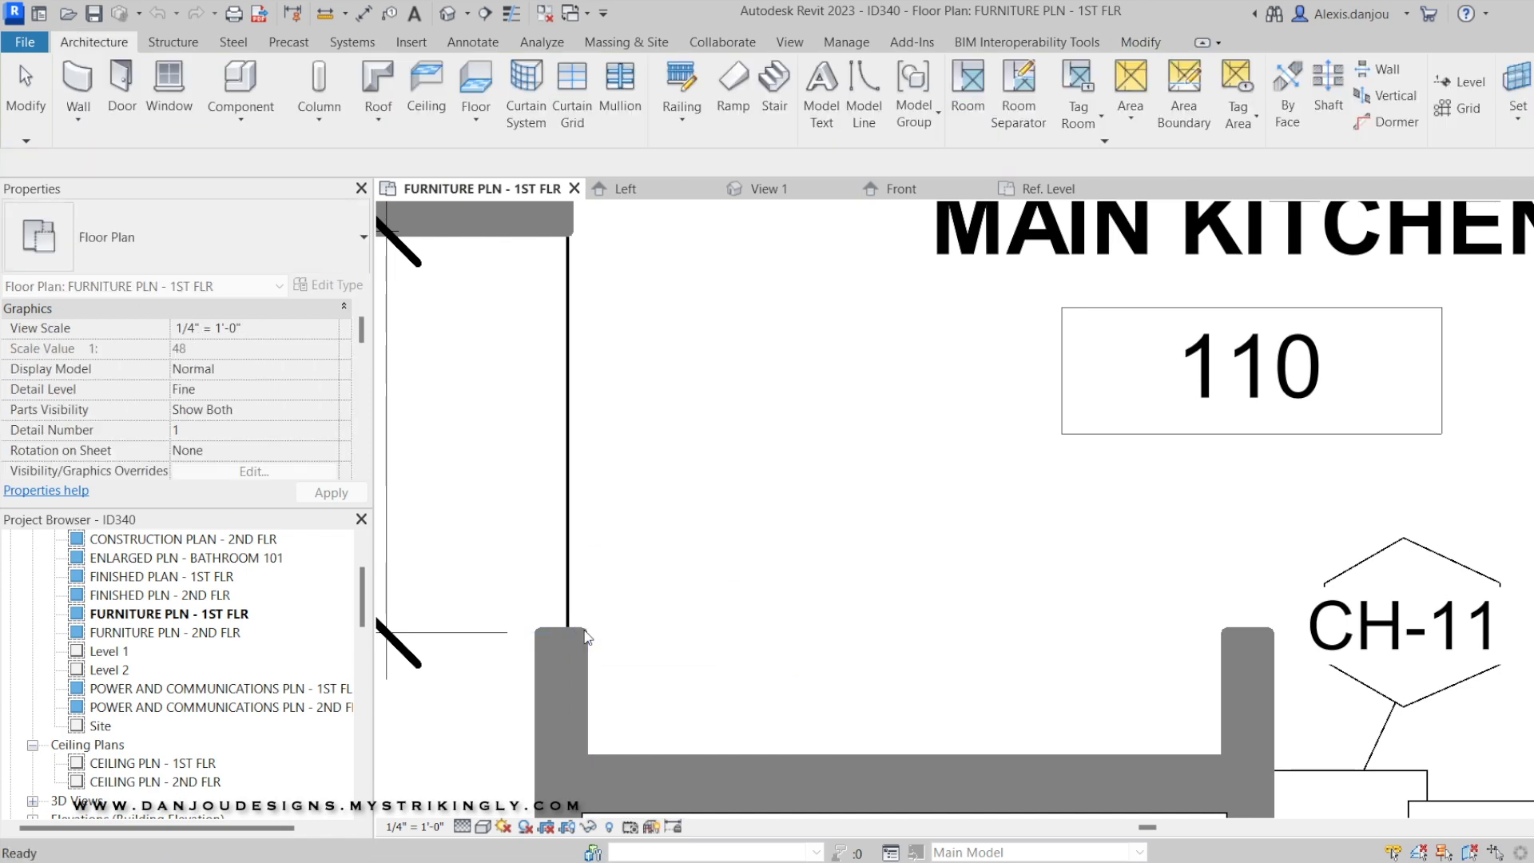
Reshape the second full-width extrusion in the Front elevation into a 1" slab between the base and side boxes, from 2'-11" to 3'-0" high
click(1045, 190)
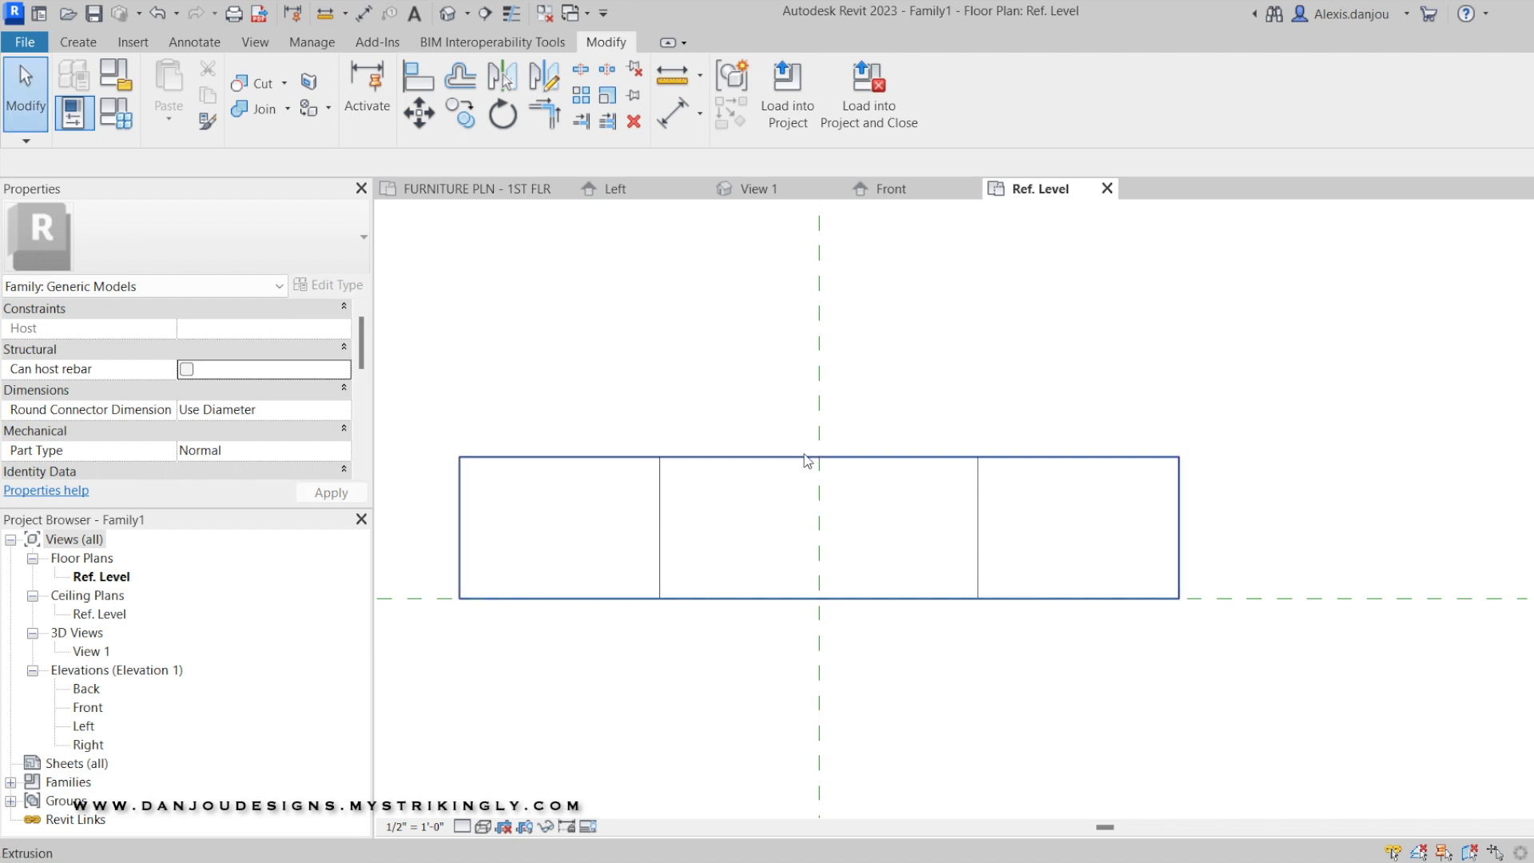
click(887, 189)
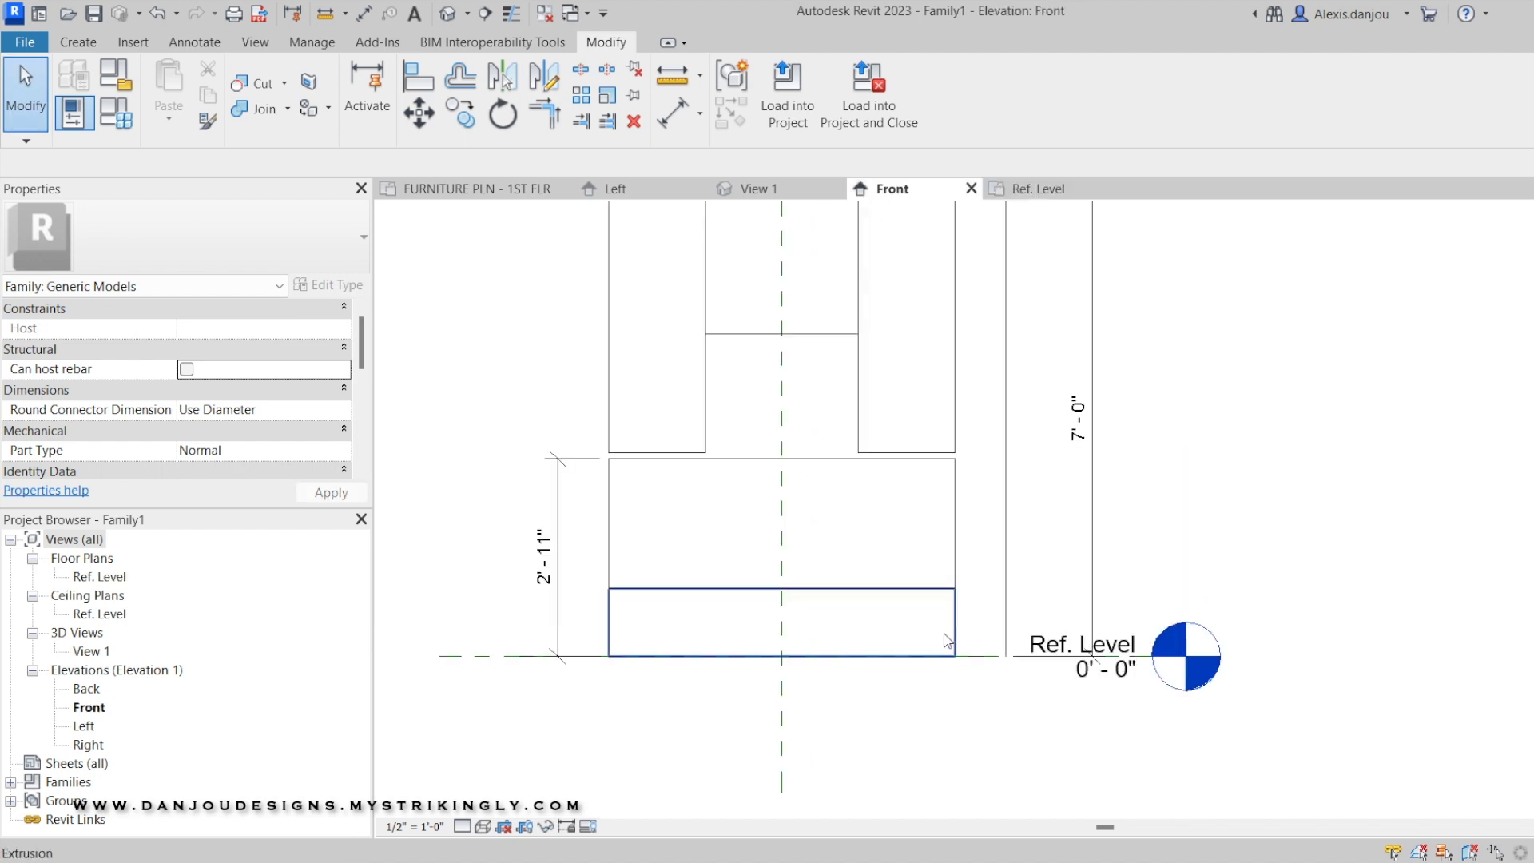
click(803, 594)
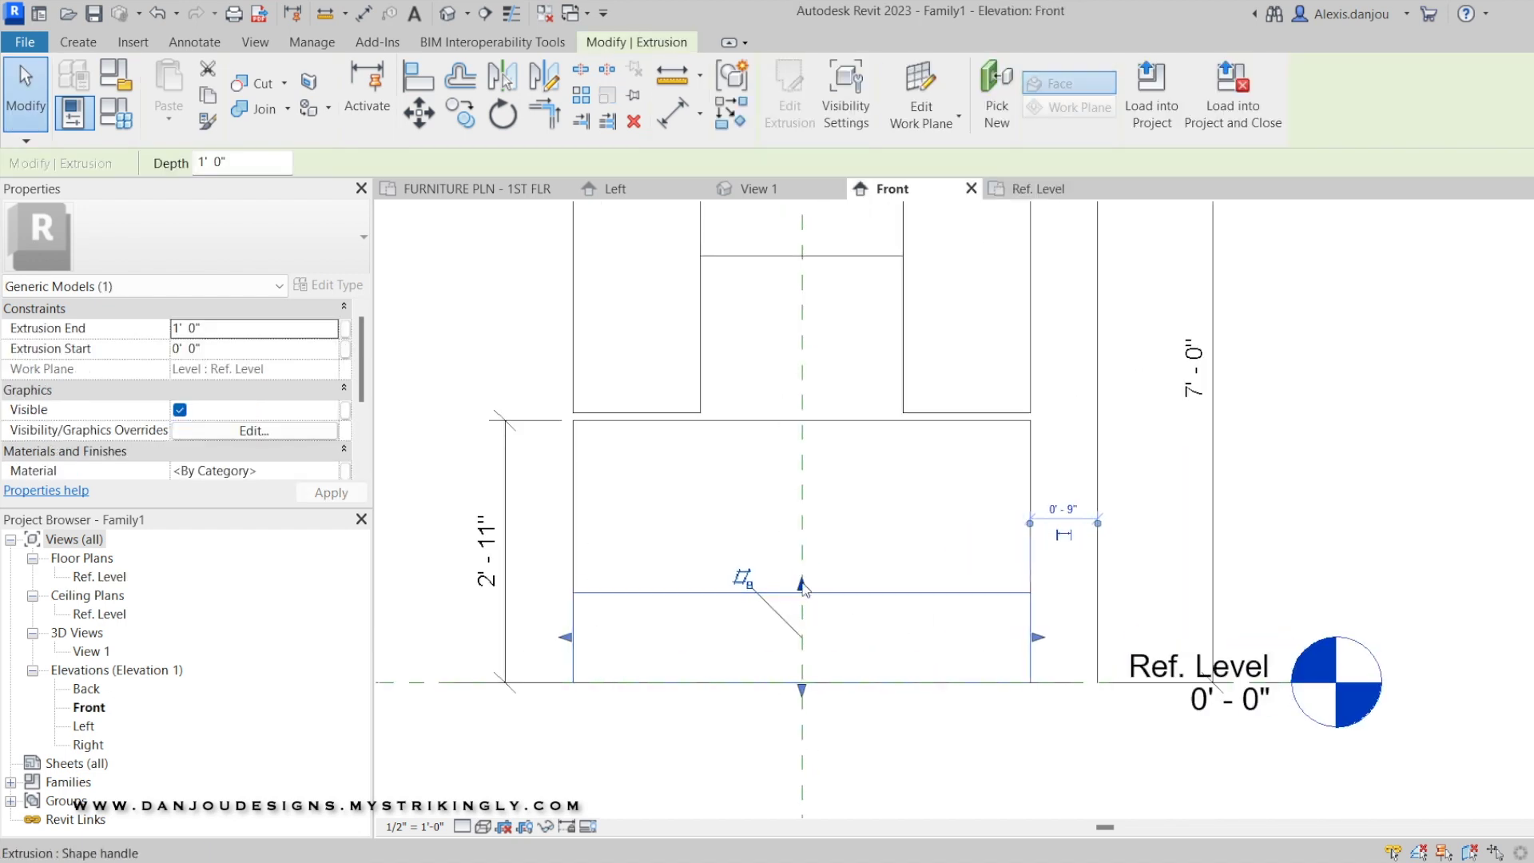
drag(802, 440, 801, 412)
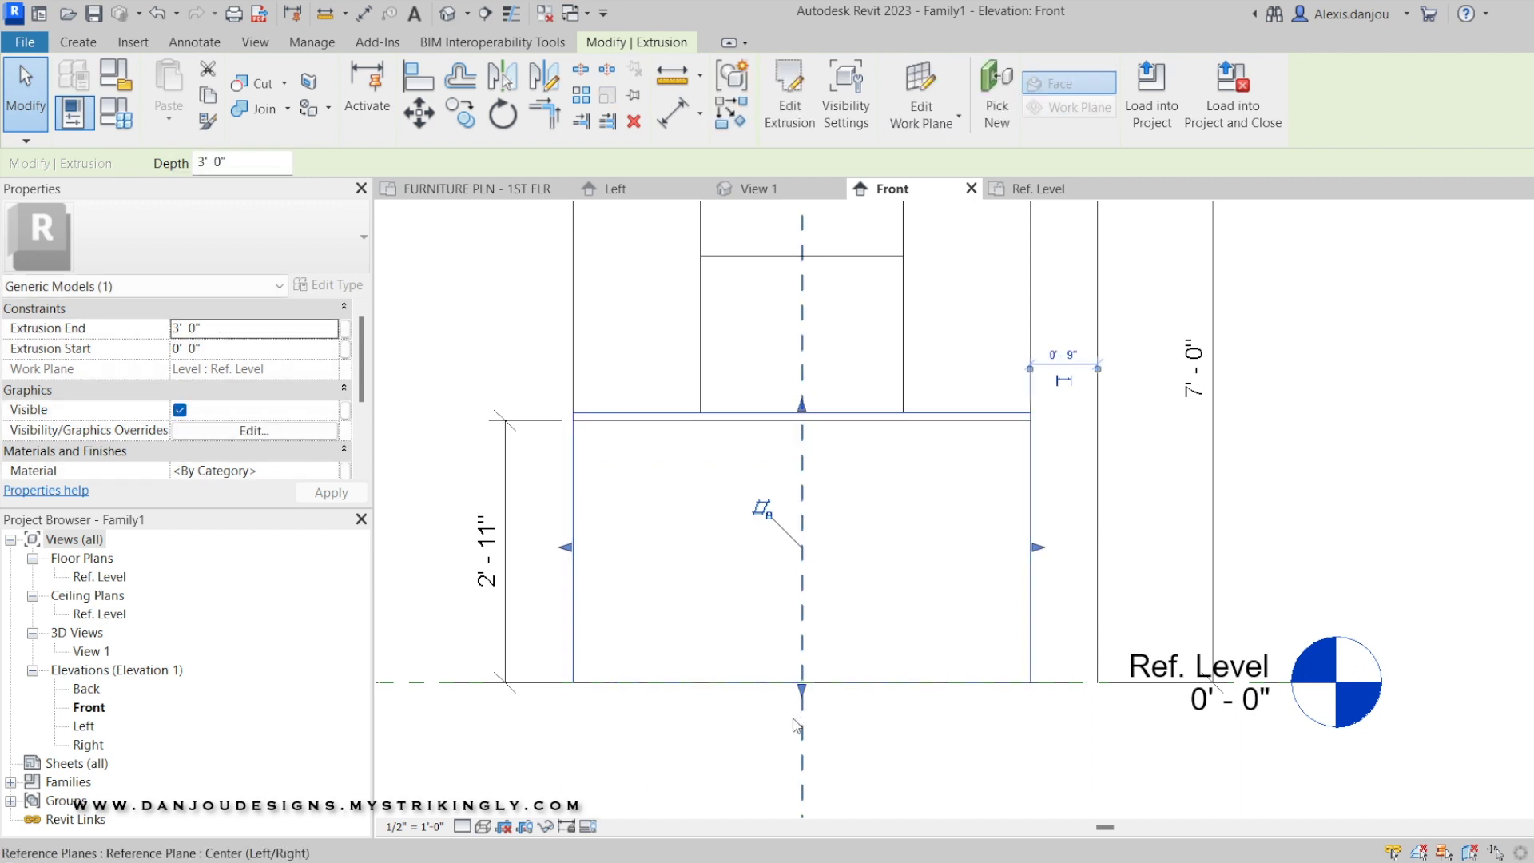
drag(802, 573, 801, 418)
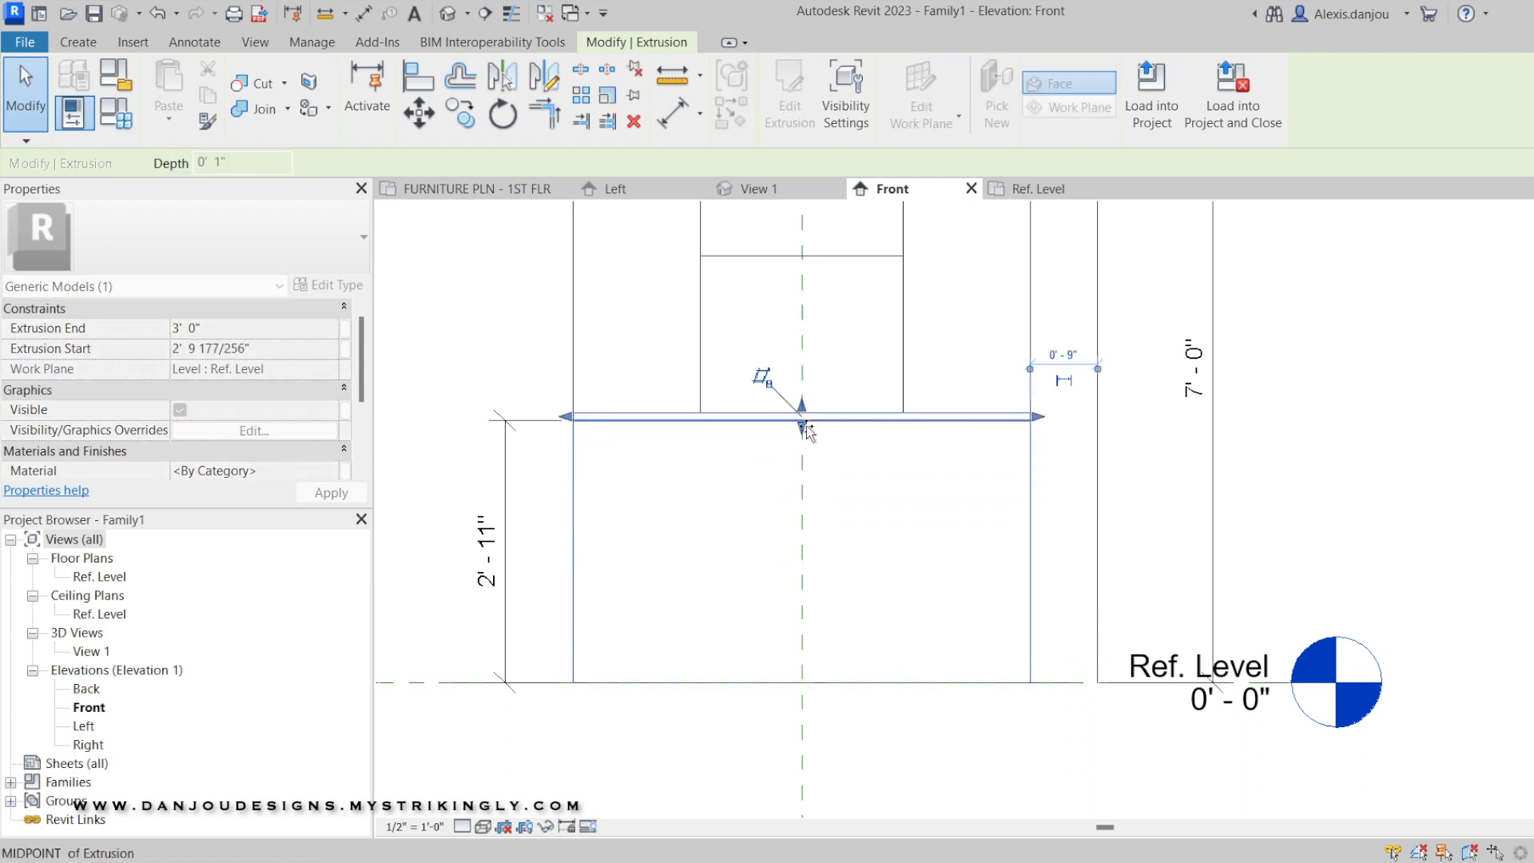
Try a vertical model line starting at the boxes' back edge in the Ref. Level plan, and delete it
click(1031, 189)
click(692, 411)
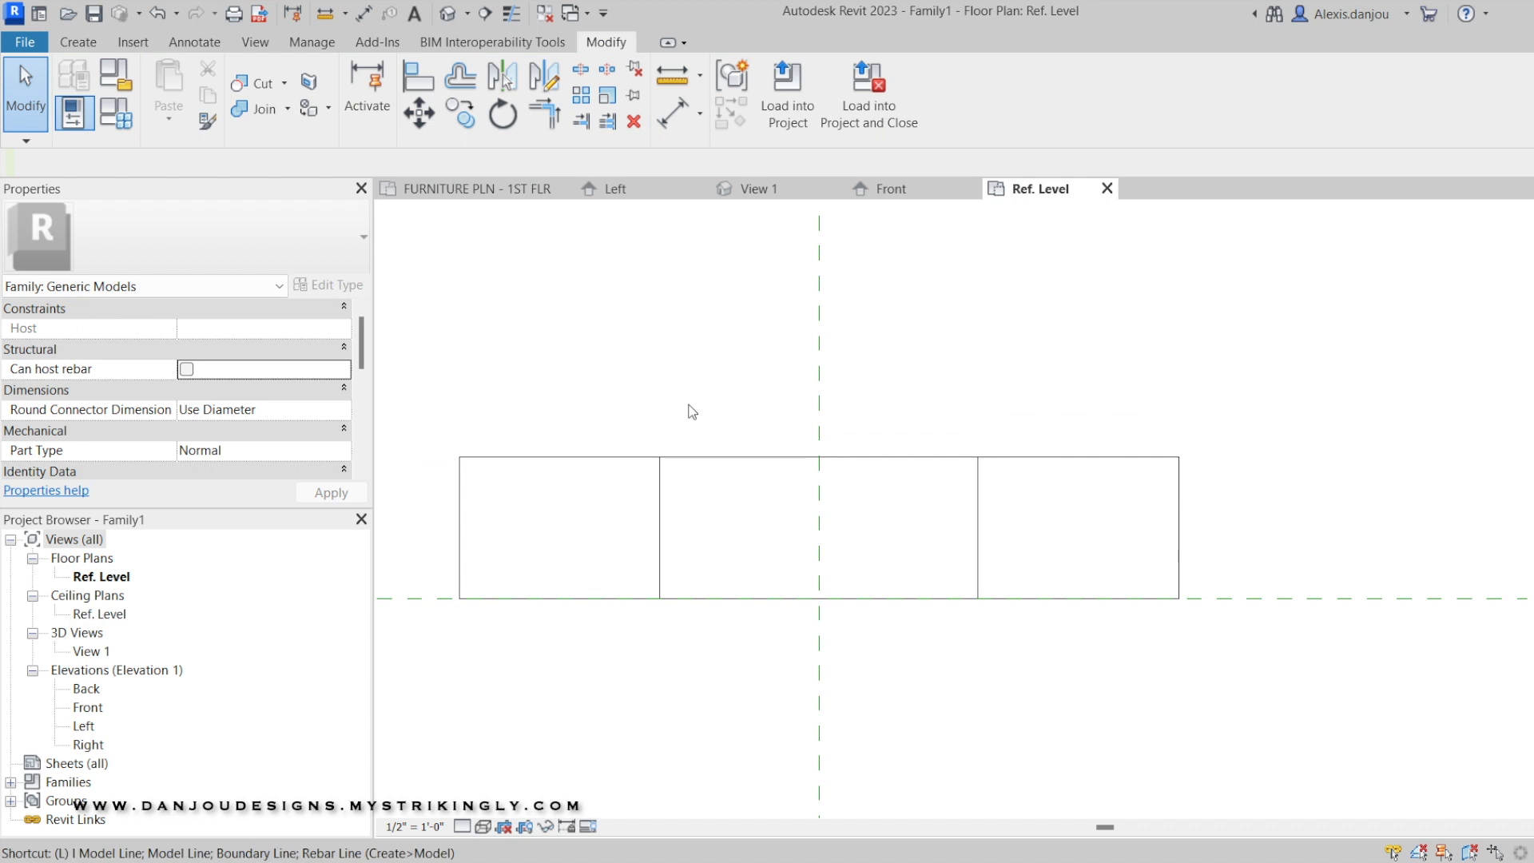
key(i)
click(683, 447)
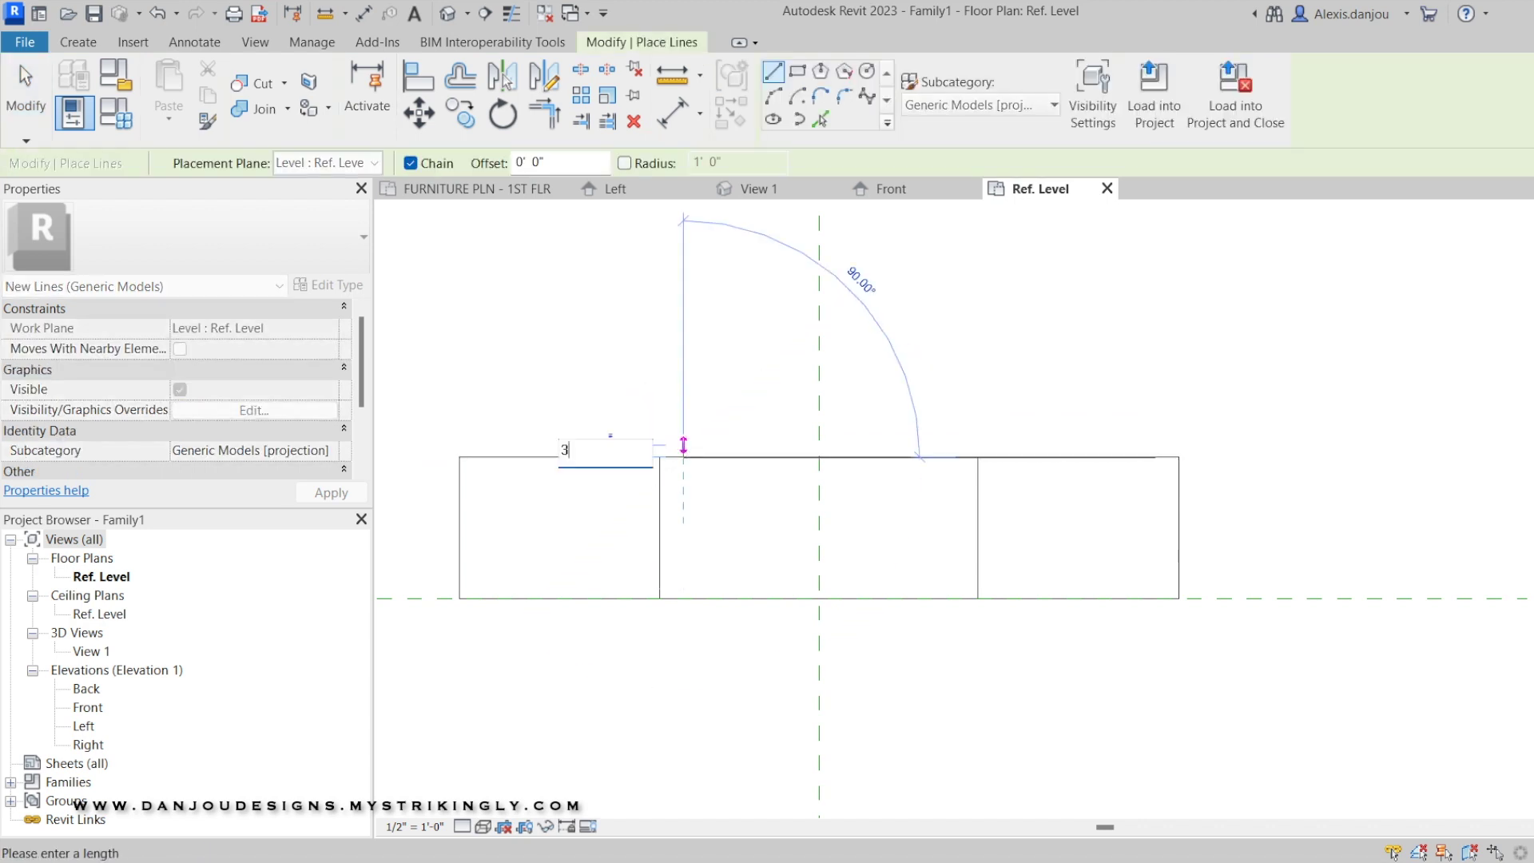
text(3)
key(Return)
key(Escape)
key(Escape)
click(684, 437)
key(Delete)
Draw a 1'-3" vertical model line from the Center (Front/Back) reference plane toward the back of the boxes
key(i)
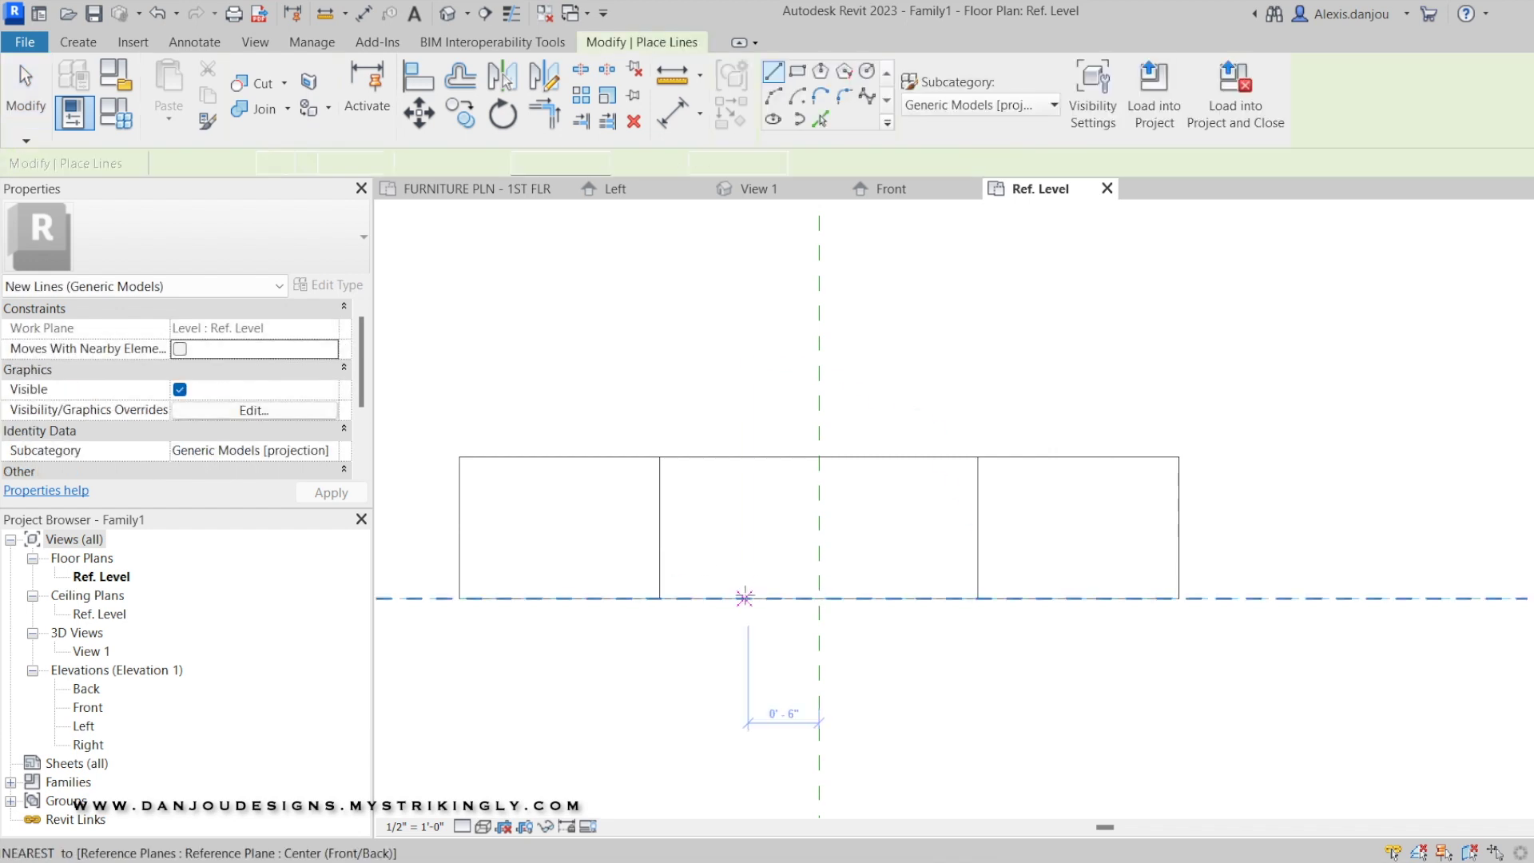
click(748, 597)
text(1' - 3)
key(Return)
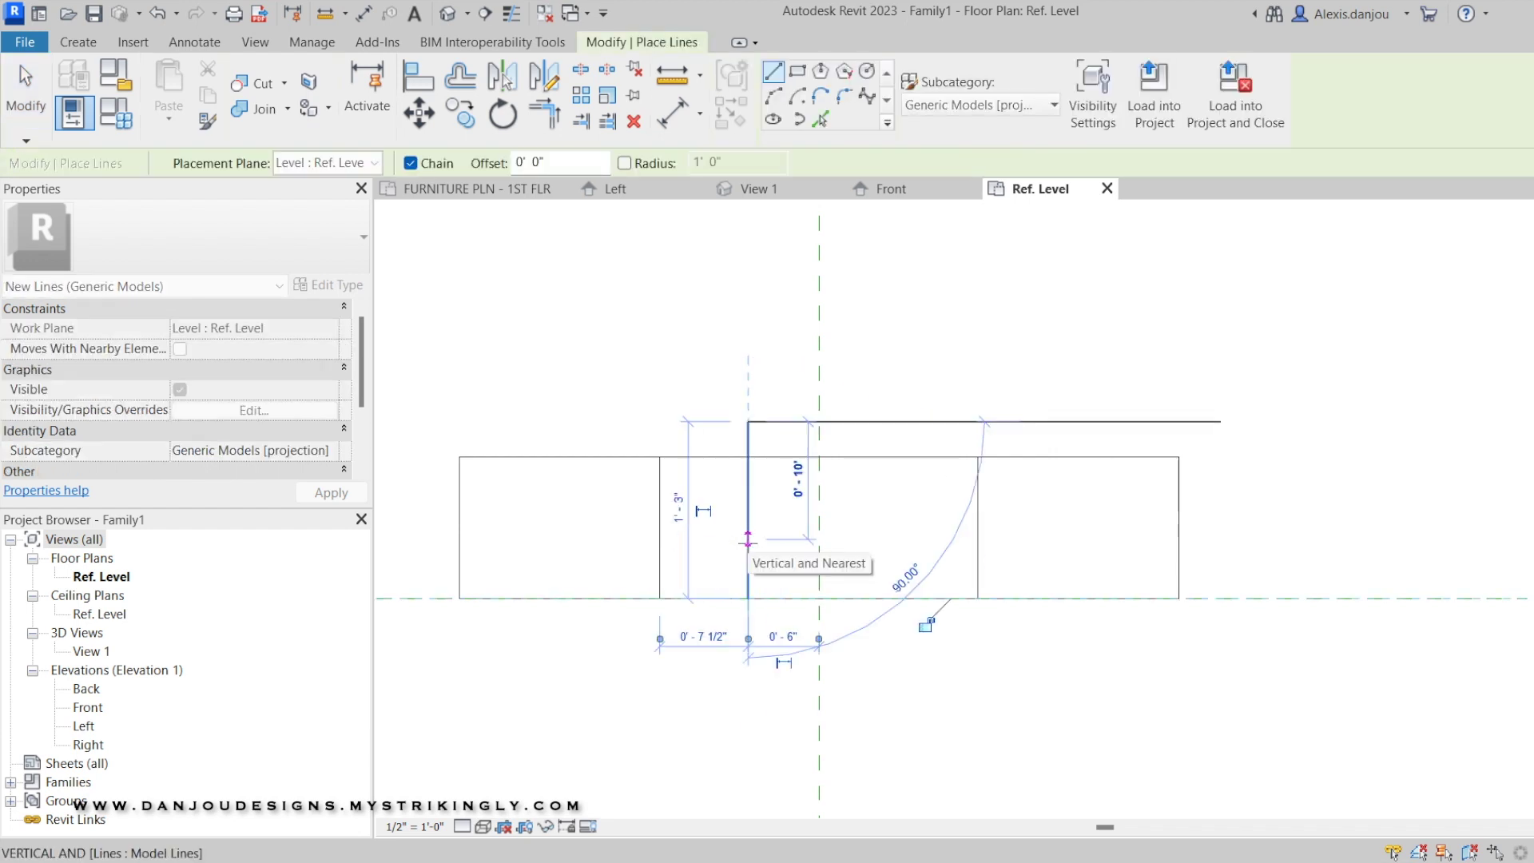
key(Escape)
key(Escape)
Try to adjust the upper end of the 1'-3" model line, and undo the change
scroll(751, 423, up, 1)
click(747, 431)
scroll(747, 427, up, 2)
drag(747, 413, 748, 425)
drag(748, 425, 749, 436)
click(166, 17)
Stretch the slab's edge past the boxes to the upper end of the 1'-3" model line, and delete the line
click(749, 460)
click(915, 482)
click(887, 189)
click(1035, 189)
drag(890, 477, 892, 416)
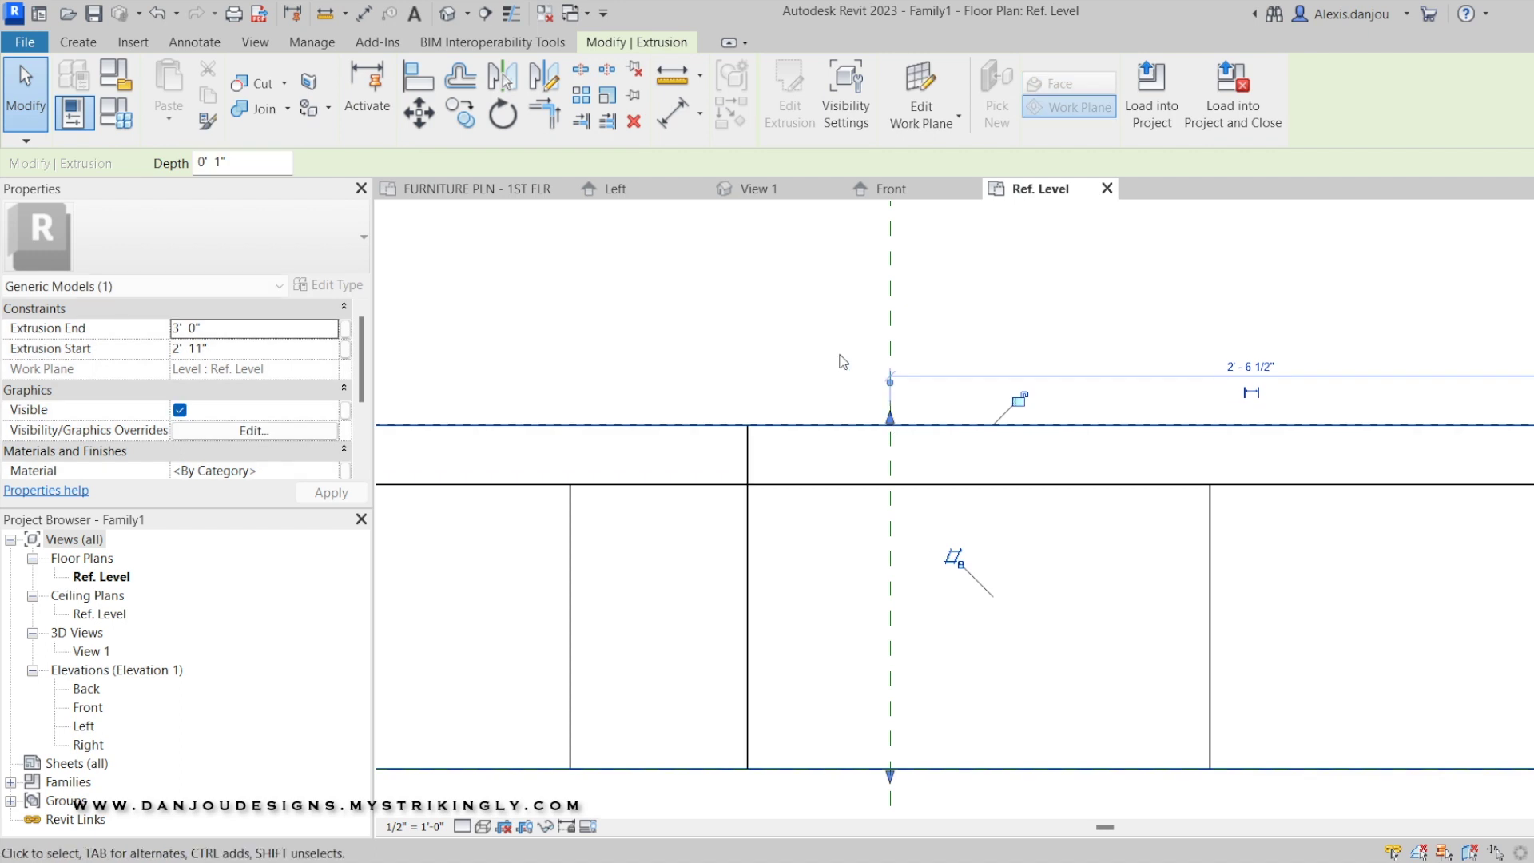
click(842, 358)
click(748, 459)
key(Delete)
Examine the assembled boxes and the overhanging slab in the Front elevation and the View 1 3D view
click(888, 188)
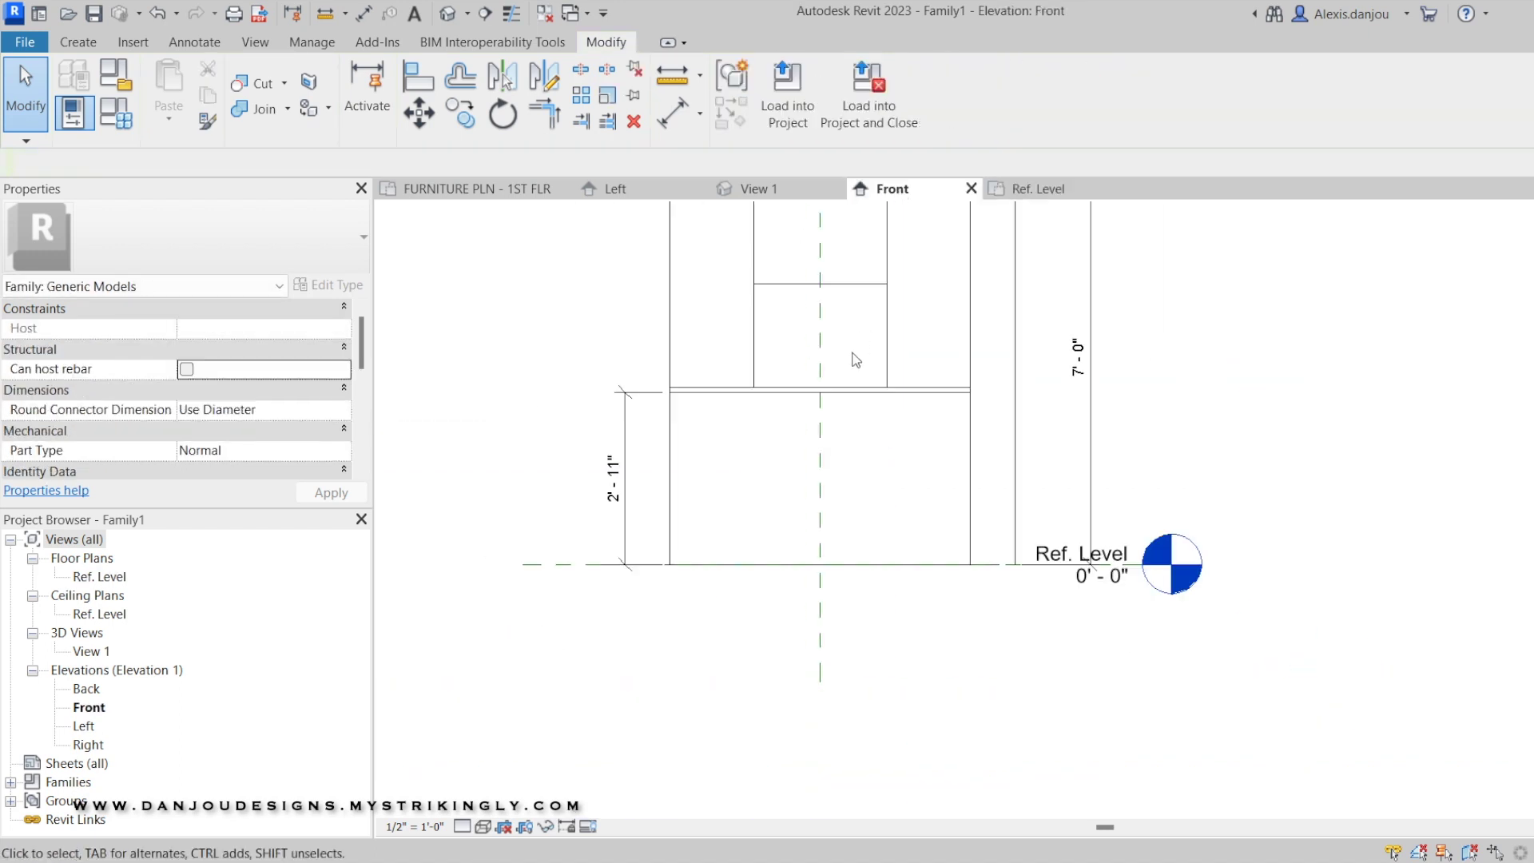
click(765, 197)
scroll(1143, 344, up, 2)
middle_drag(1366, 449, 1094, 543)
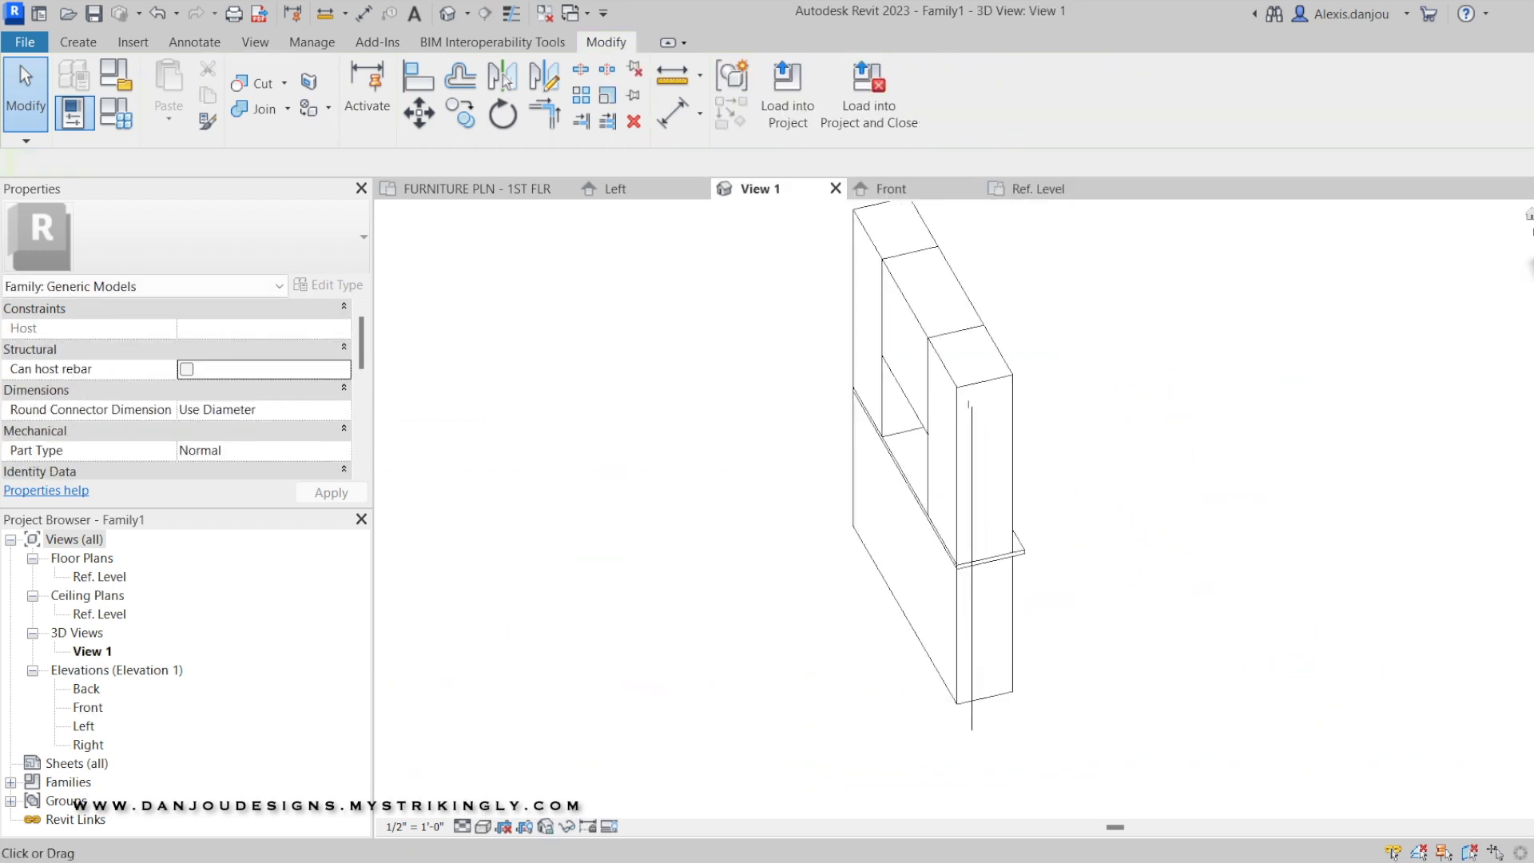
click(1532, 270)
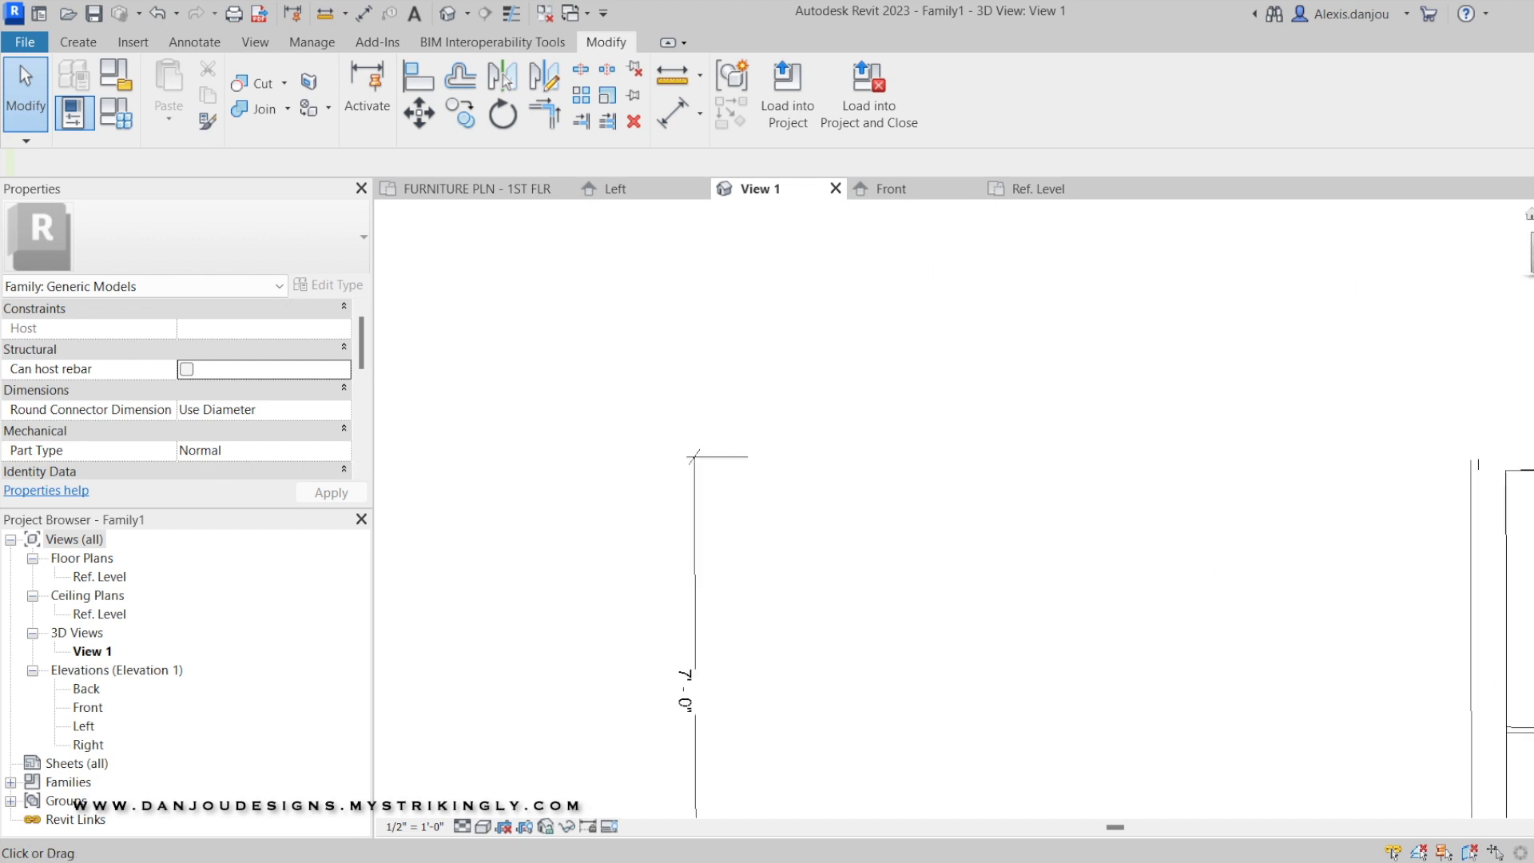
shift+middle_drag(1293, 477, 1440, 315)
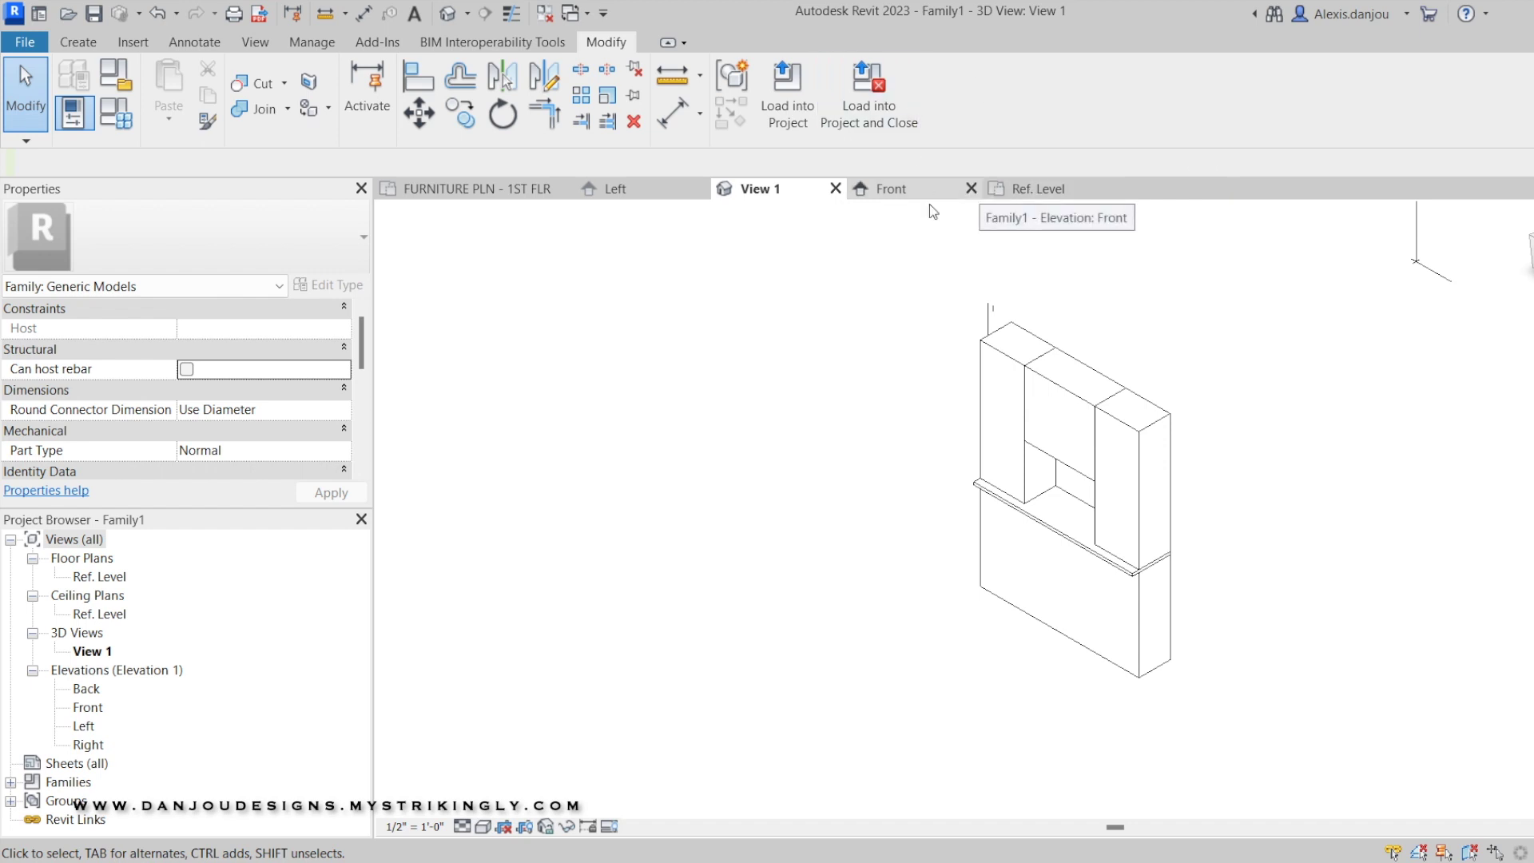
Dimension the height of the upper side box in the Front elevation, from the slab to the box's top edge
scroll(1075, 468, up, 3)
click(905, 191)
scroll(897, 472, up, 4)
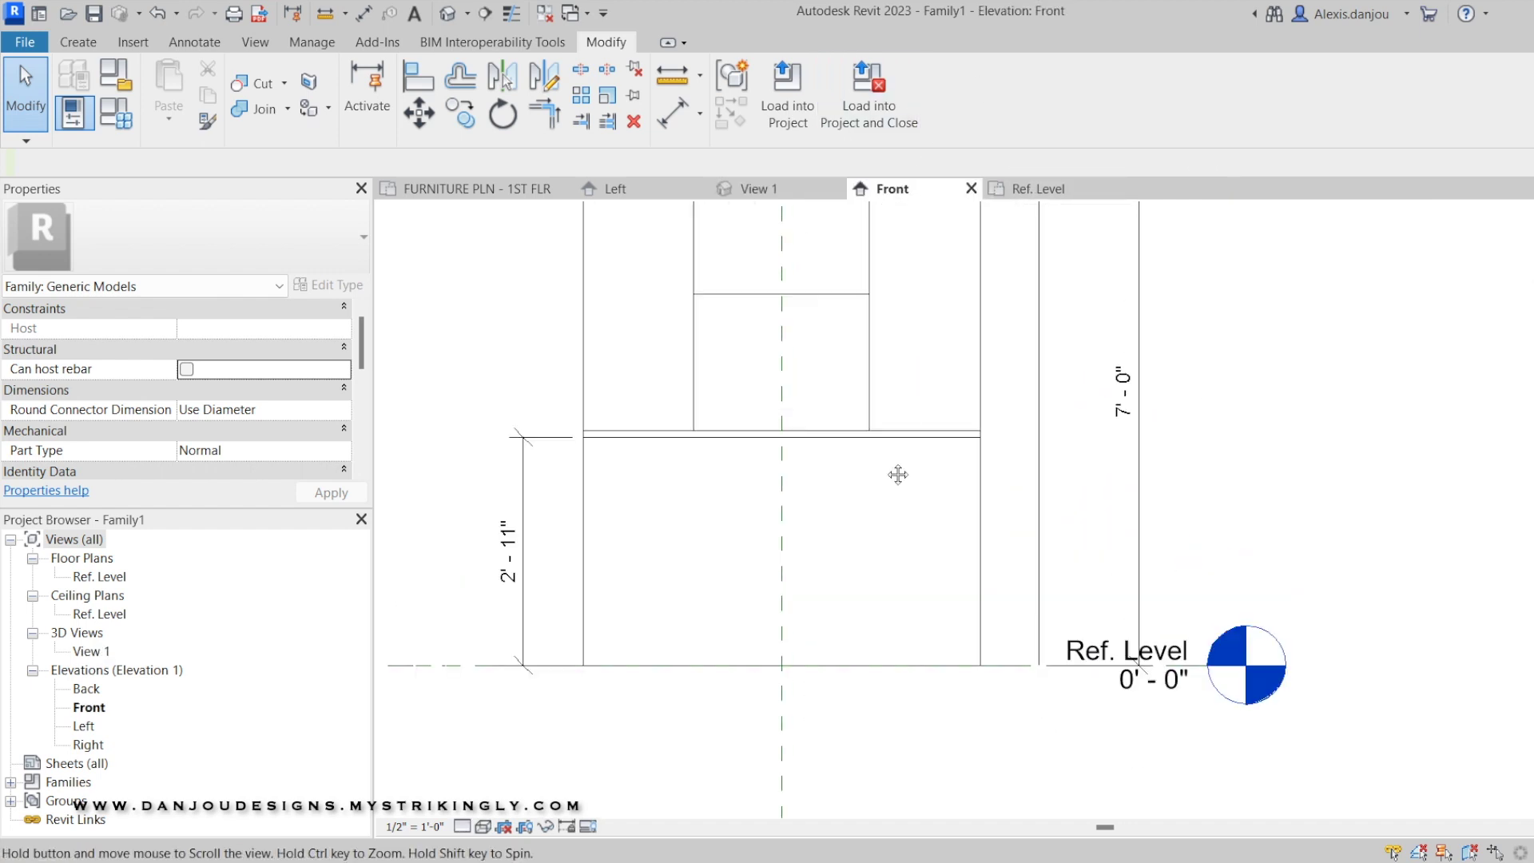
click(630, 549)
click(601, 250)
click(518, 233)
Dimension the height of the shorter middle upper box from its top edge to its underside
middle_drag(806, 368, 688, 431)
click(612, 317)
click(634, 479)
middle_drag(563, 509, 683, 506)
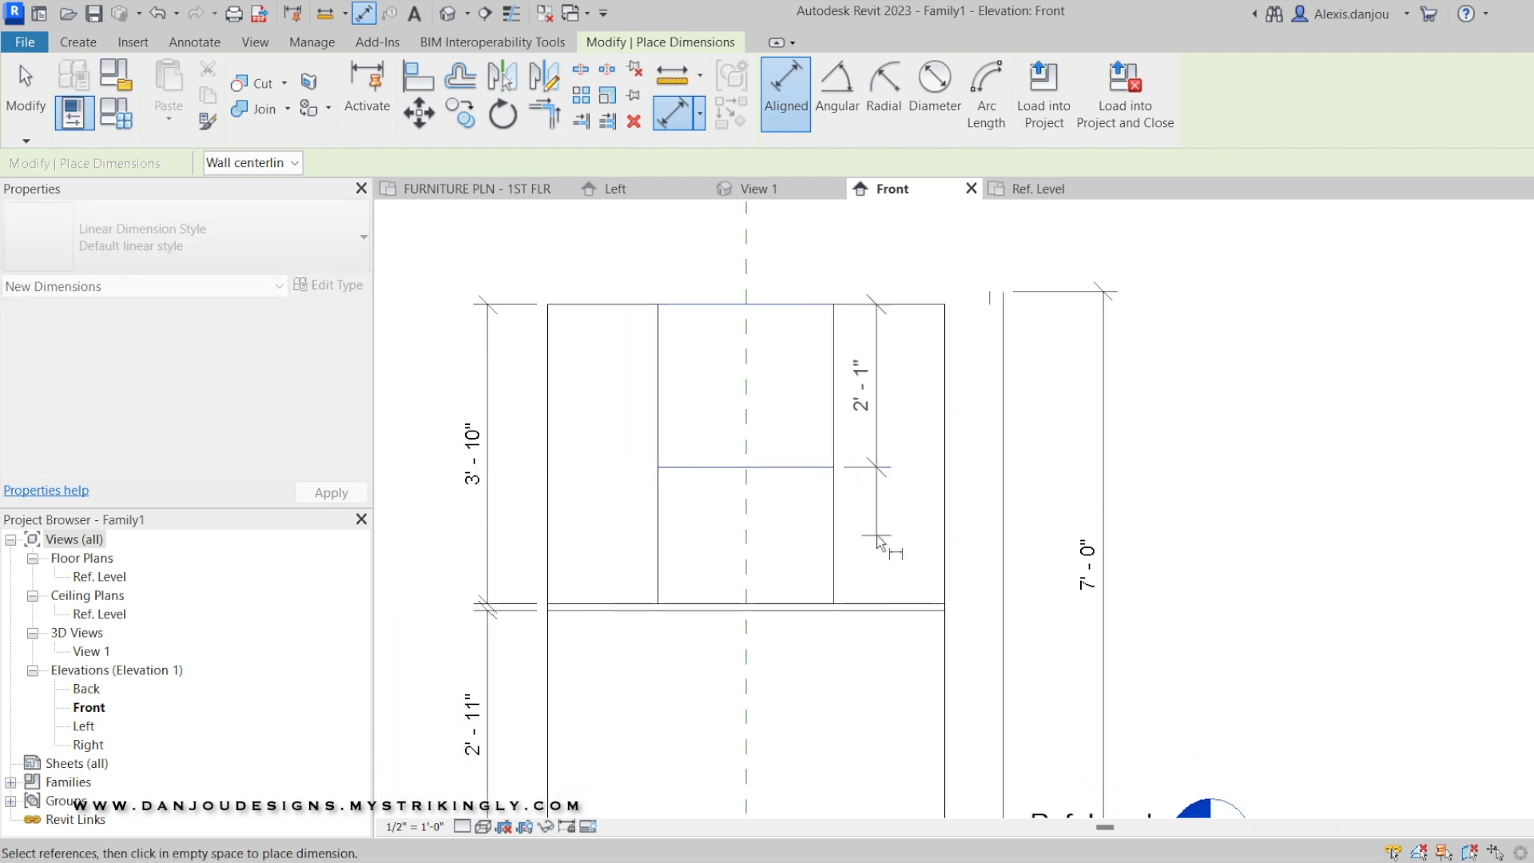
click(795, 548)
Dimension the widths of the three upper boxes individually above their top edges
click(550, 335)
click(657, 329)
click(682, 251)
click(658, 326)
click(833, 325)
click(857, 250)
click(834, 317)
click(944, 321)
click(974, 250)
Dimension the overall width of the base box below its bottom edge
scroll(812, 484, down, 1)
middle_drag(812, 484, 828, 335)
click(599, 597)
click(943, 599)
click(993, 715)
key(Escape)
key(Escape)
In the Left elevation, raise the base box's bottom edge 3" above the Ref. Level using a temporary vertical line, and delete the line
click(1039, 188)
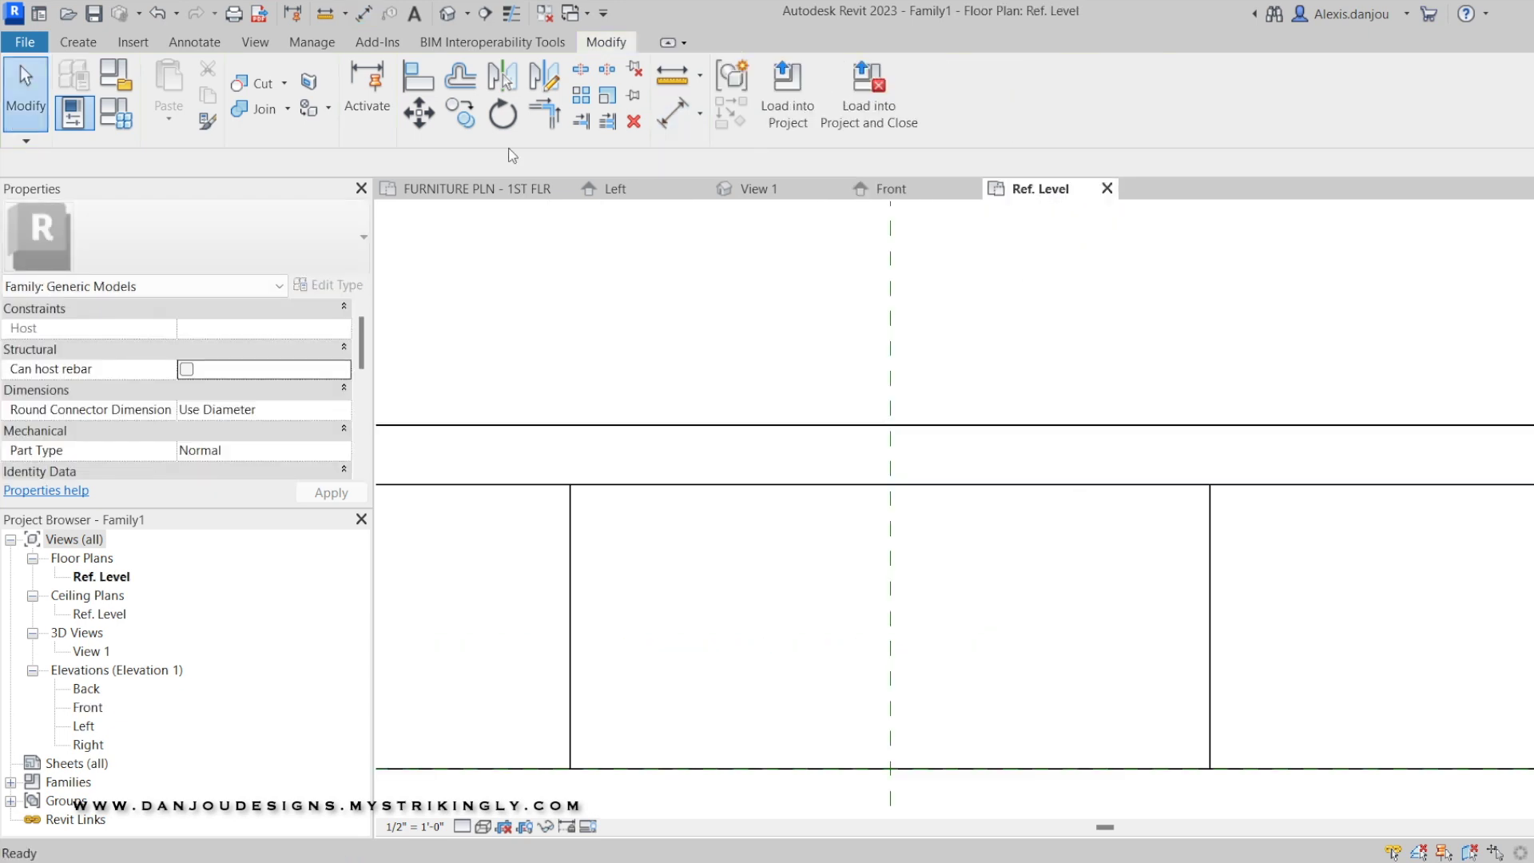
click(615, 189)
scroll(908, 657, up, 4)
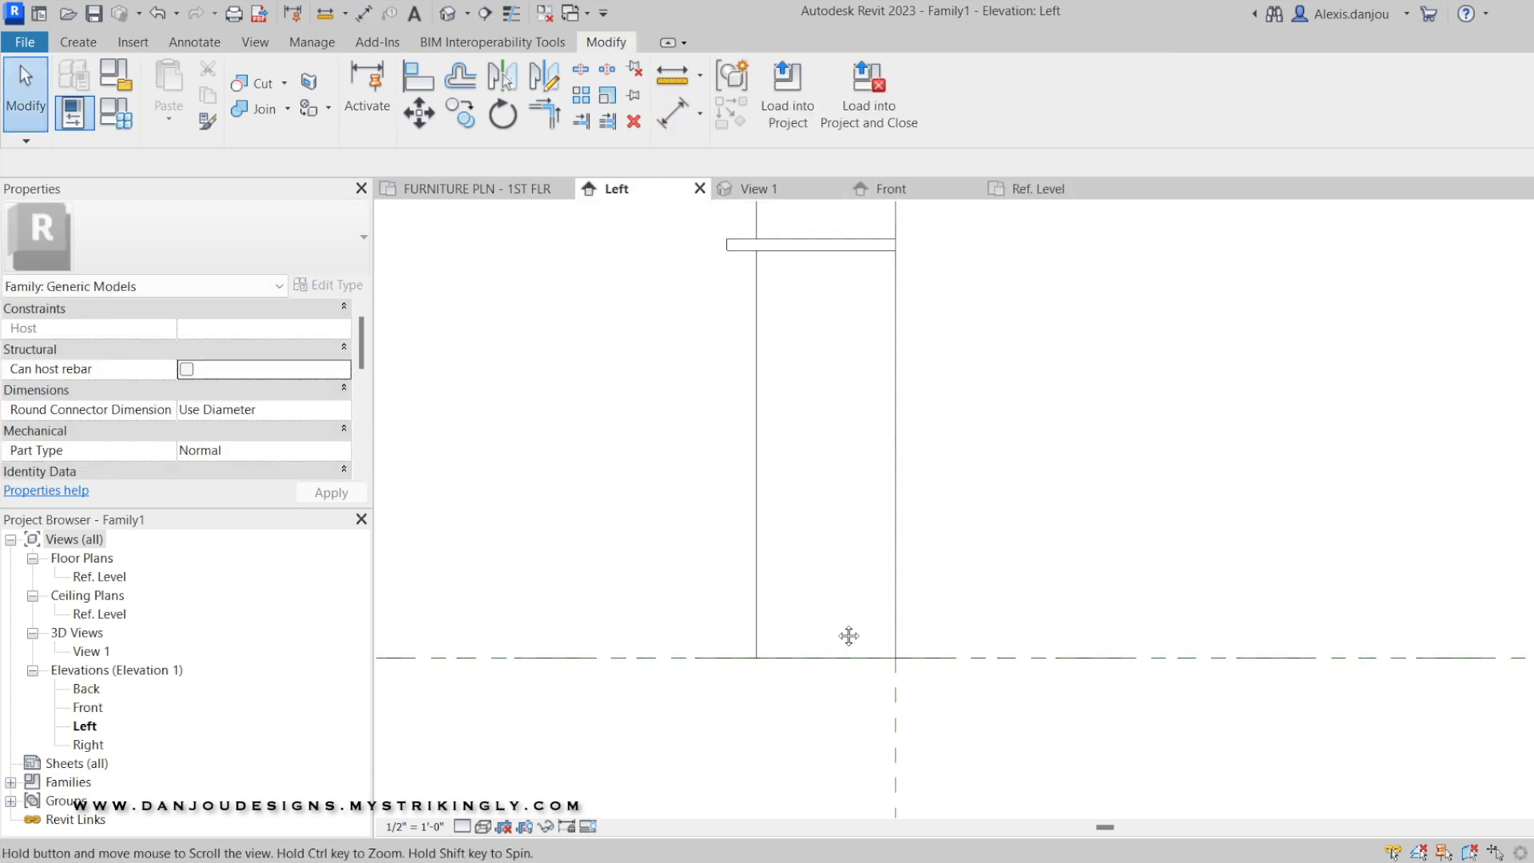
key(e)
key(x)
click(702, 657)
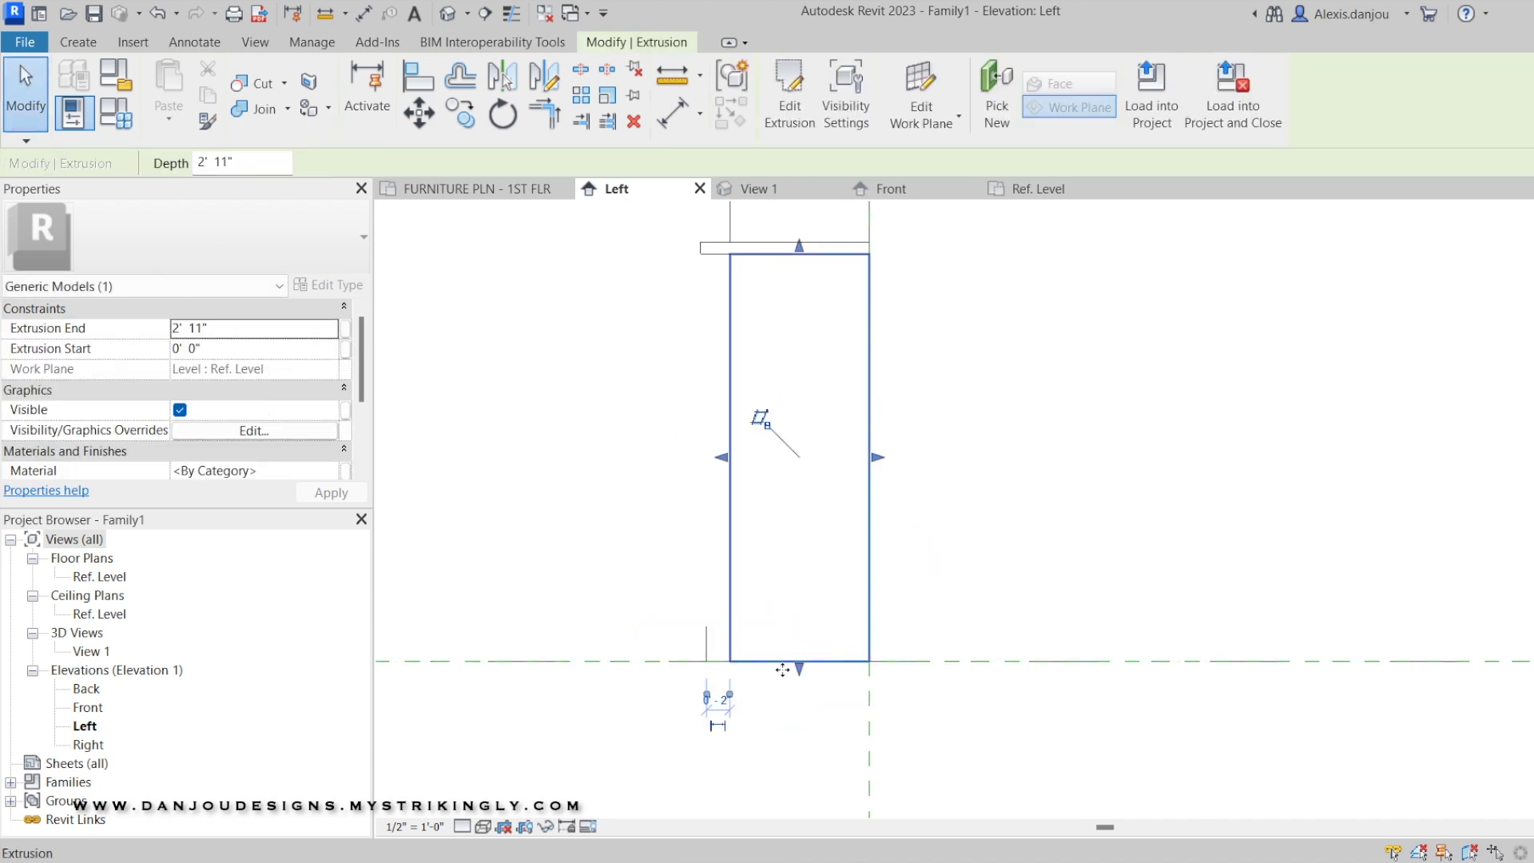
drag(798, 669, 798, 629)
click(688, 636)
click(706, 639)
key(Delete)
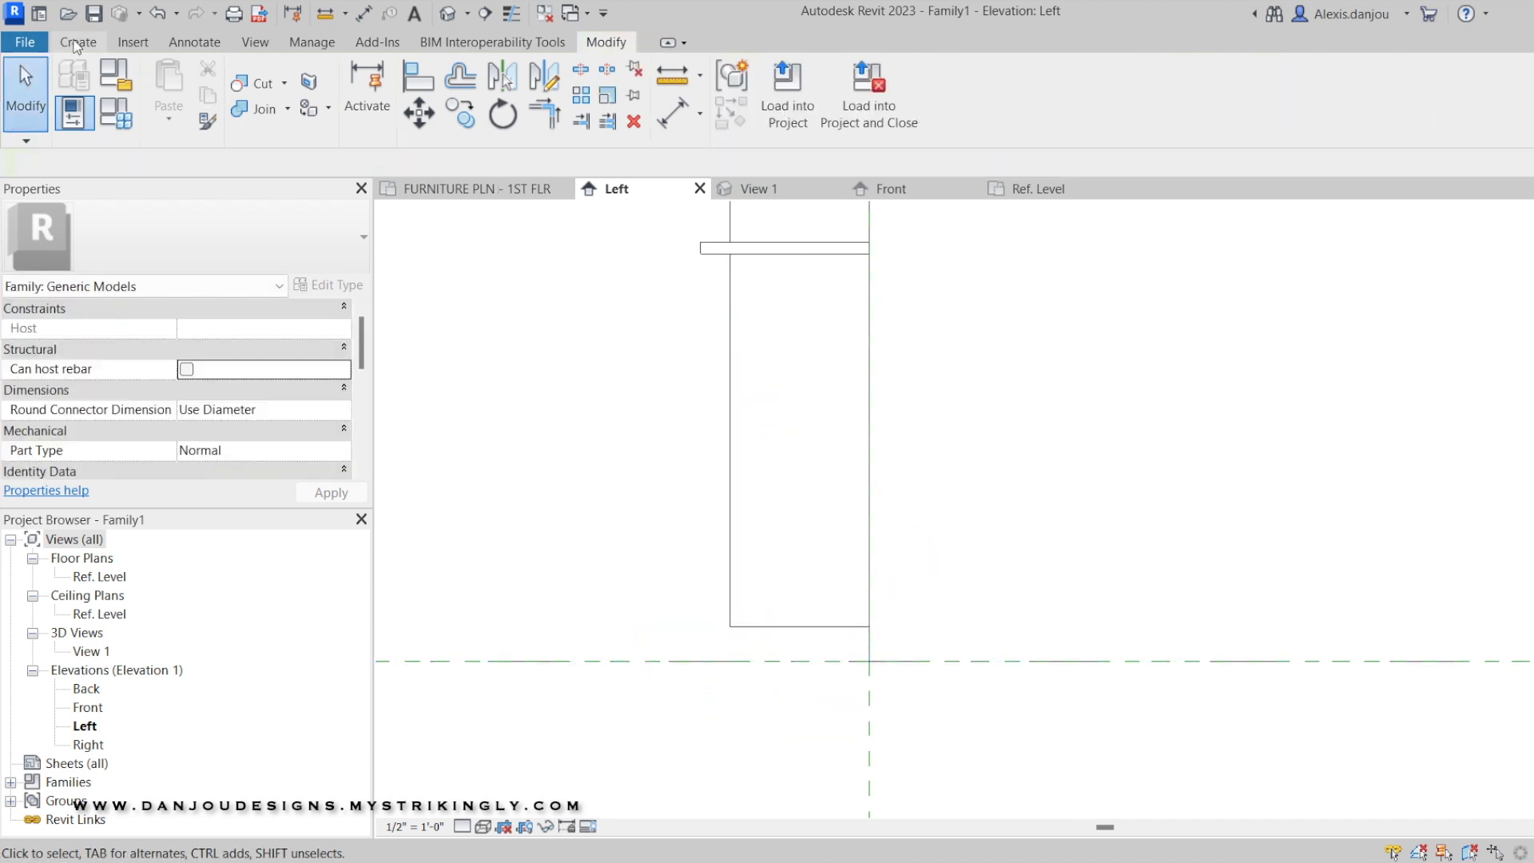
Start an extrusion and sketch a closed 3" high toe-kick rectangle between the Ref. Level and the base box's bottom edge
click(78, 46)
click(170, 85)
click(869, 661)
click(869, 626)
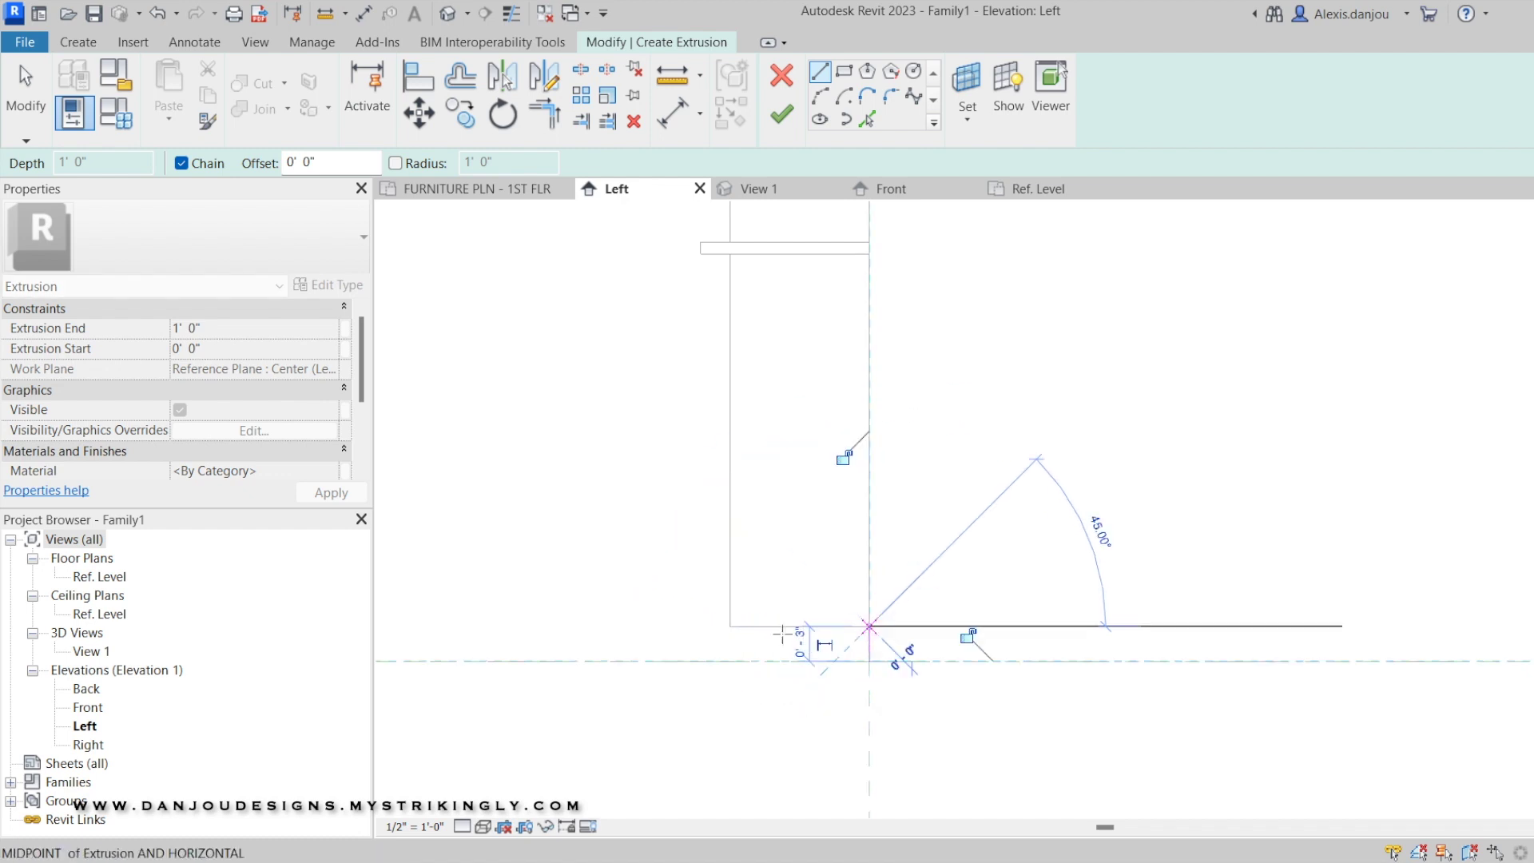
click(730, 627)
click(729, 661)
click(869, 661)
scroll(710, 676, up, 3)
key(Escape)
scroll(721, 598, down, 4)
scroll(724, 262, up, 2)
scroll(744, 272, up, 2)
key(d)
key(i)
click(668, 281)
scroll(555, 360, down, 1)
key(Escape)
key(Escape)
scroll(595, 455, down, 3)
scroll(560, 582, up, 2)
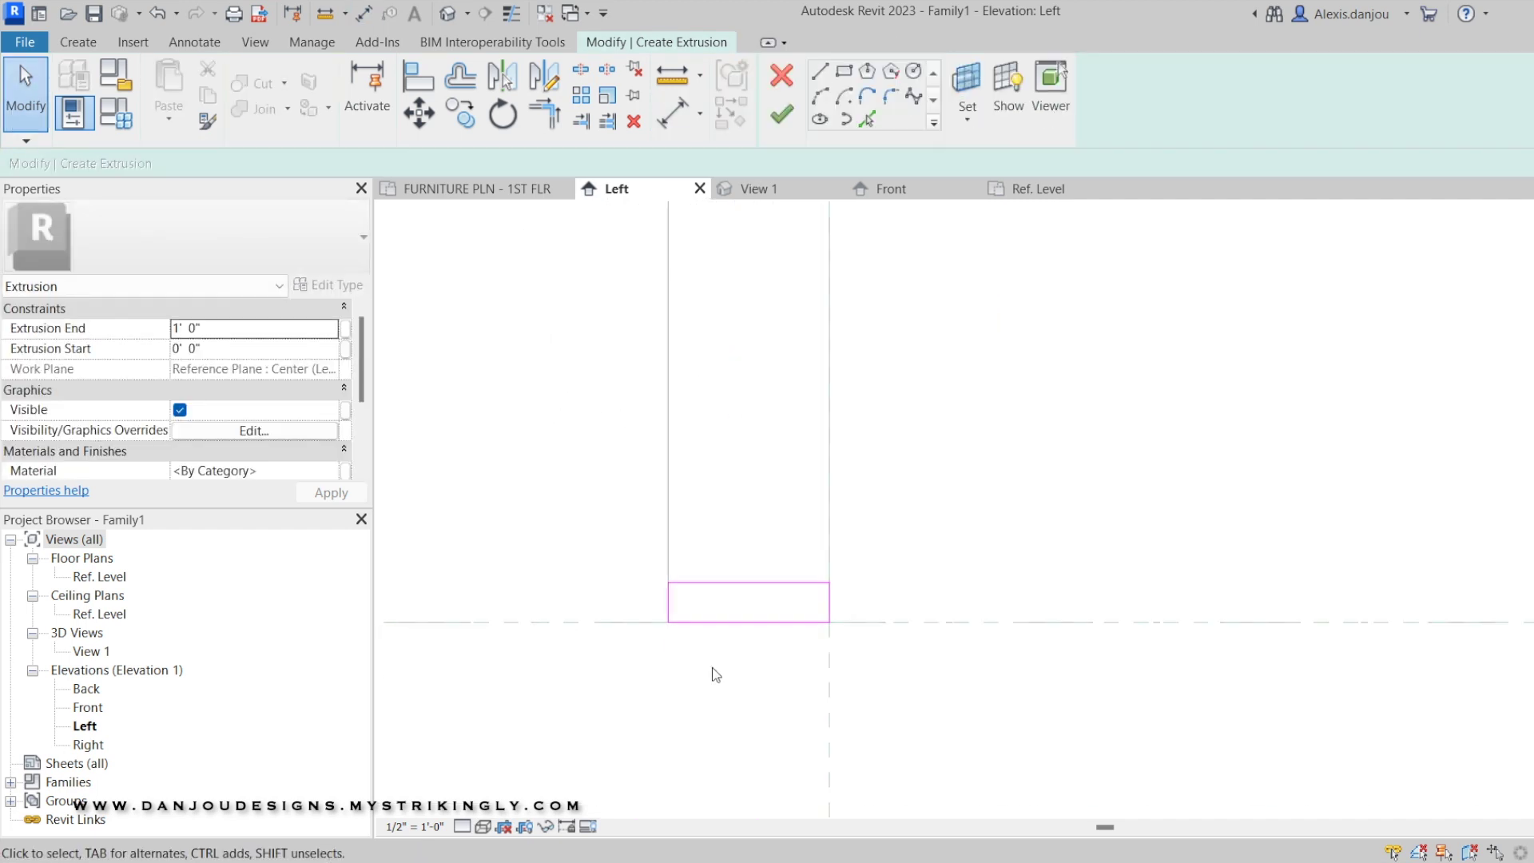
Move the toe-kick sketch's front edge inward so the profile is 11 1/2" deep, and finish the extrusion
scroll(690, 621, up, 2)
click(646, 595)
key(m)
key(v)
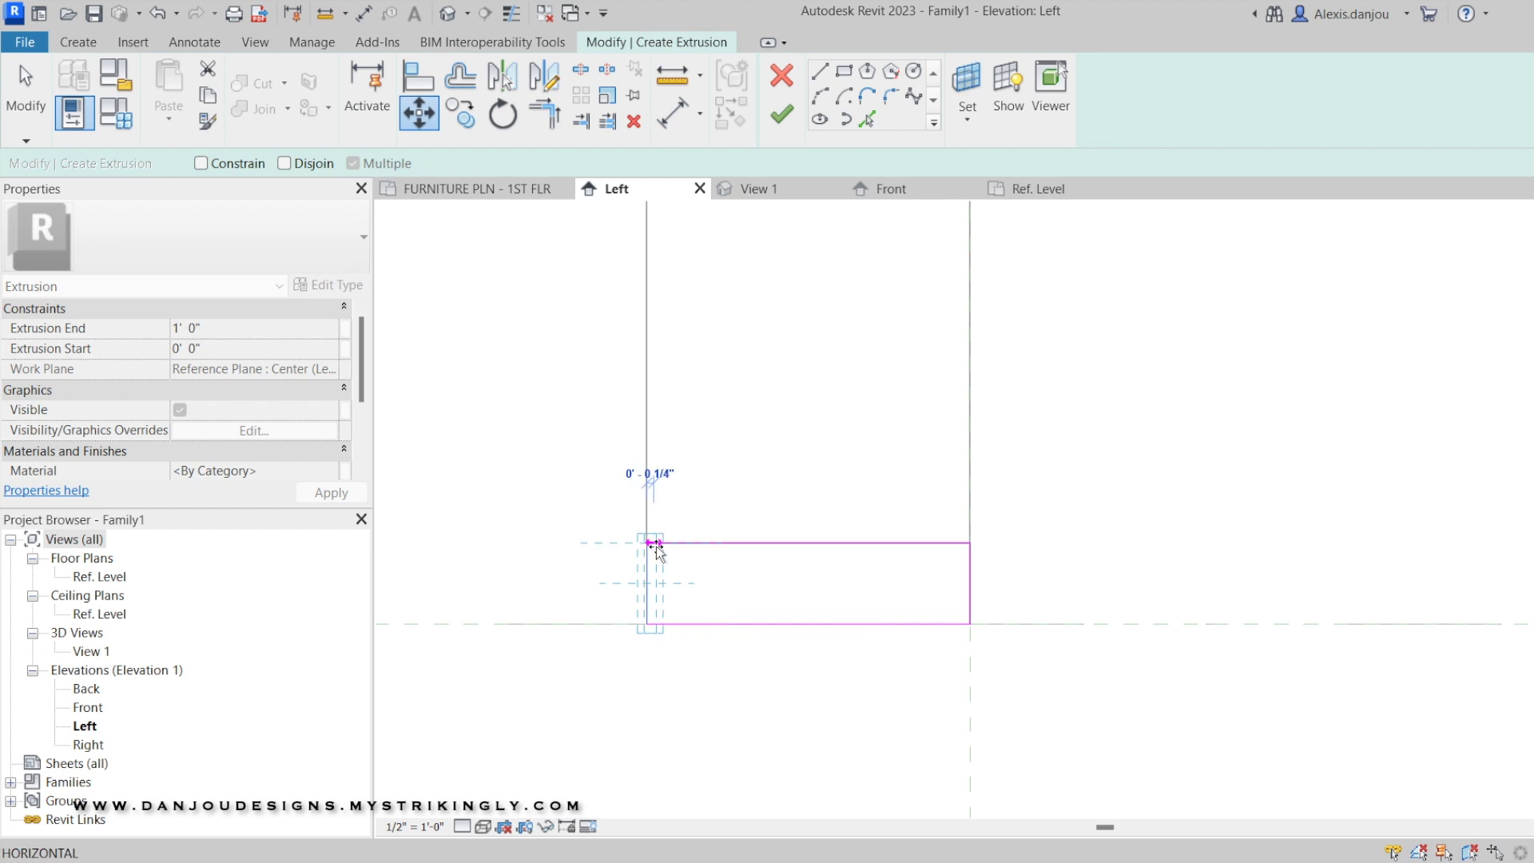
click(658, 540)
scroll(633, 607, down, 5)
middle_drag(578, 448, 583, 541)
scroll(605, 631, up, 1)
scroll(607, 637, up, 2)
middle_drag(606, 637, 569, 581)
scroll(607, 411, down, 3)
scroll(571, 396, up, 1)
middle_drag(571, 396, 583, 454)
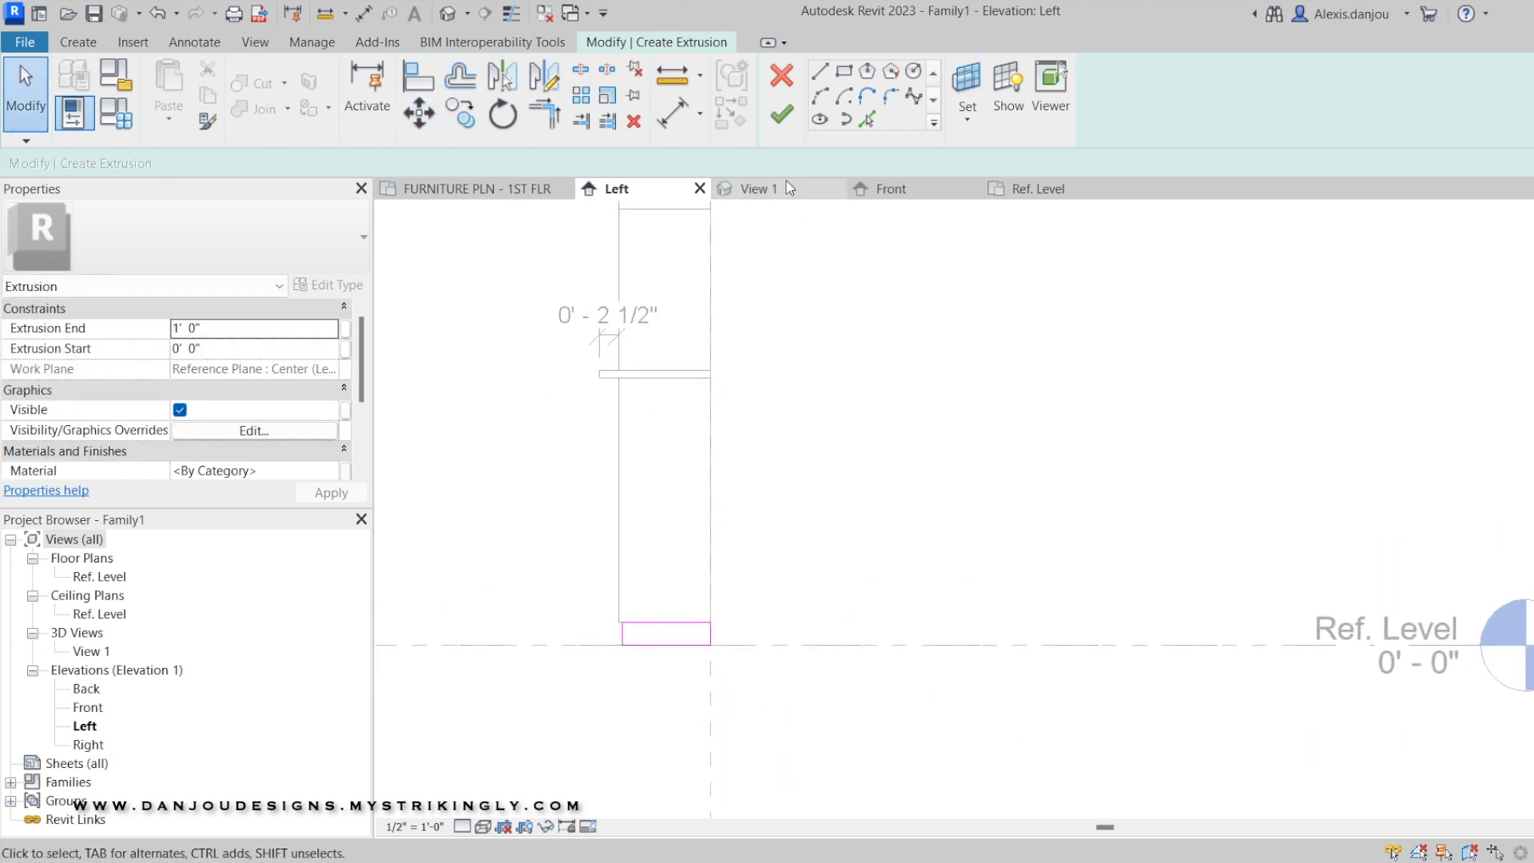
click(780, 116)
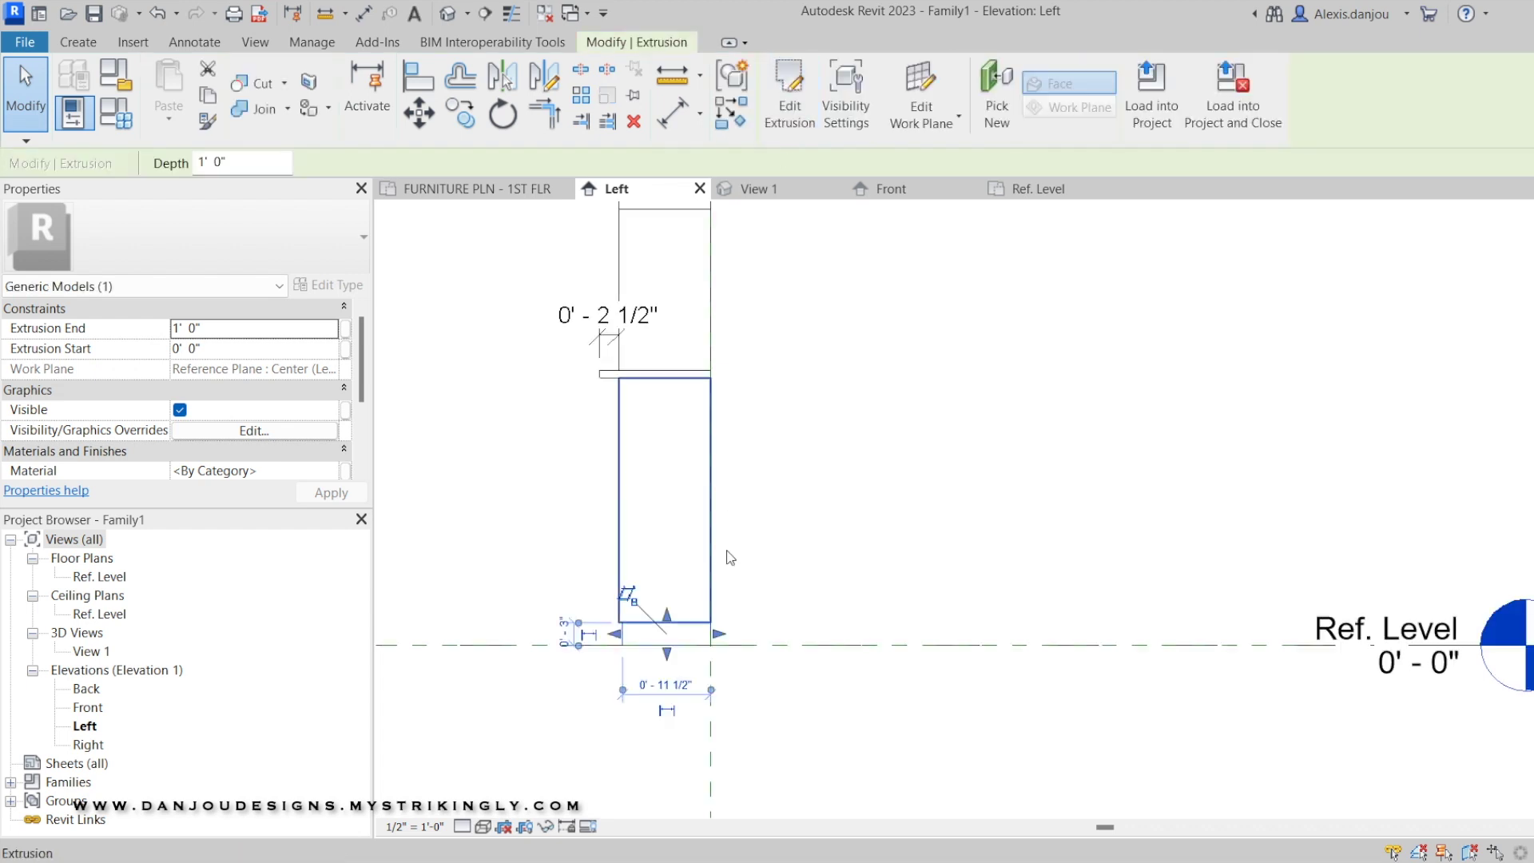
click(726, 554)
In the Front elevation, stretch the toe-kick extrusion's ends to both sides of the base box
click(885, 193)
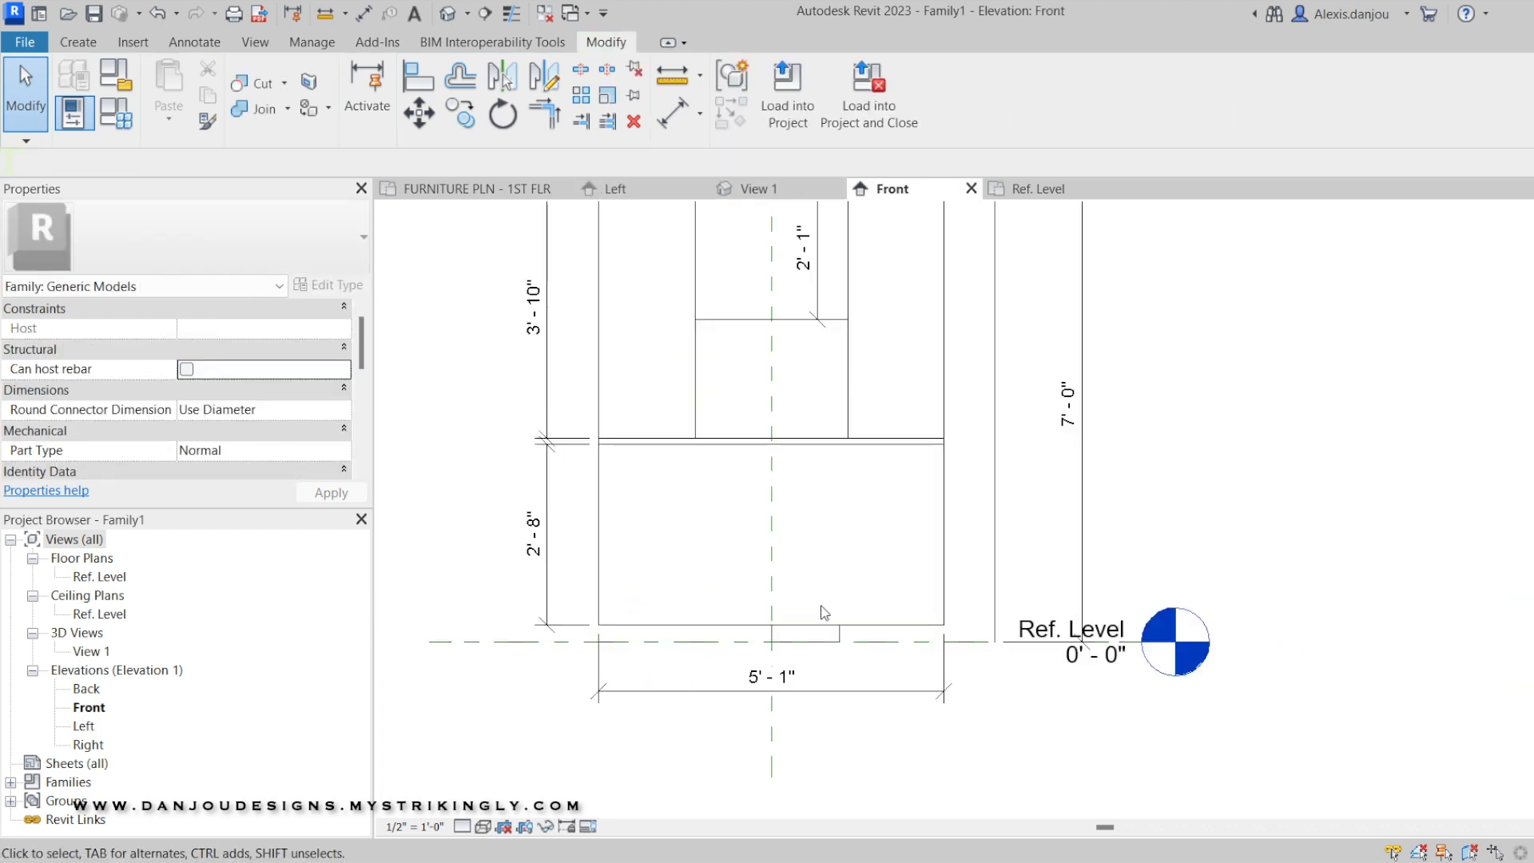
scroll(831, 640, up, 2)
click(837, 639)
drag(845, 631, 872, 632)
click(961, 644)
click(860, 629)
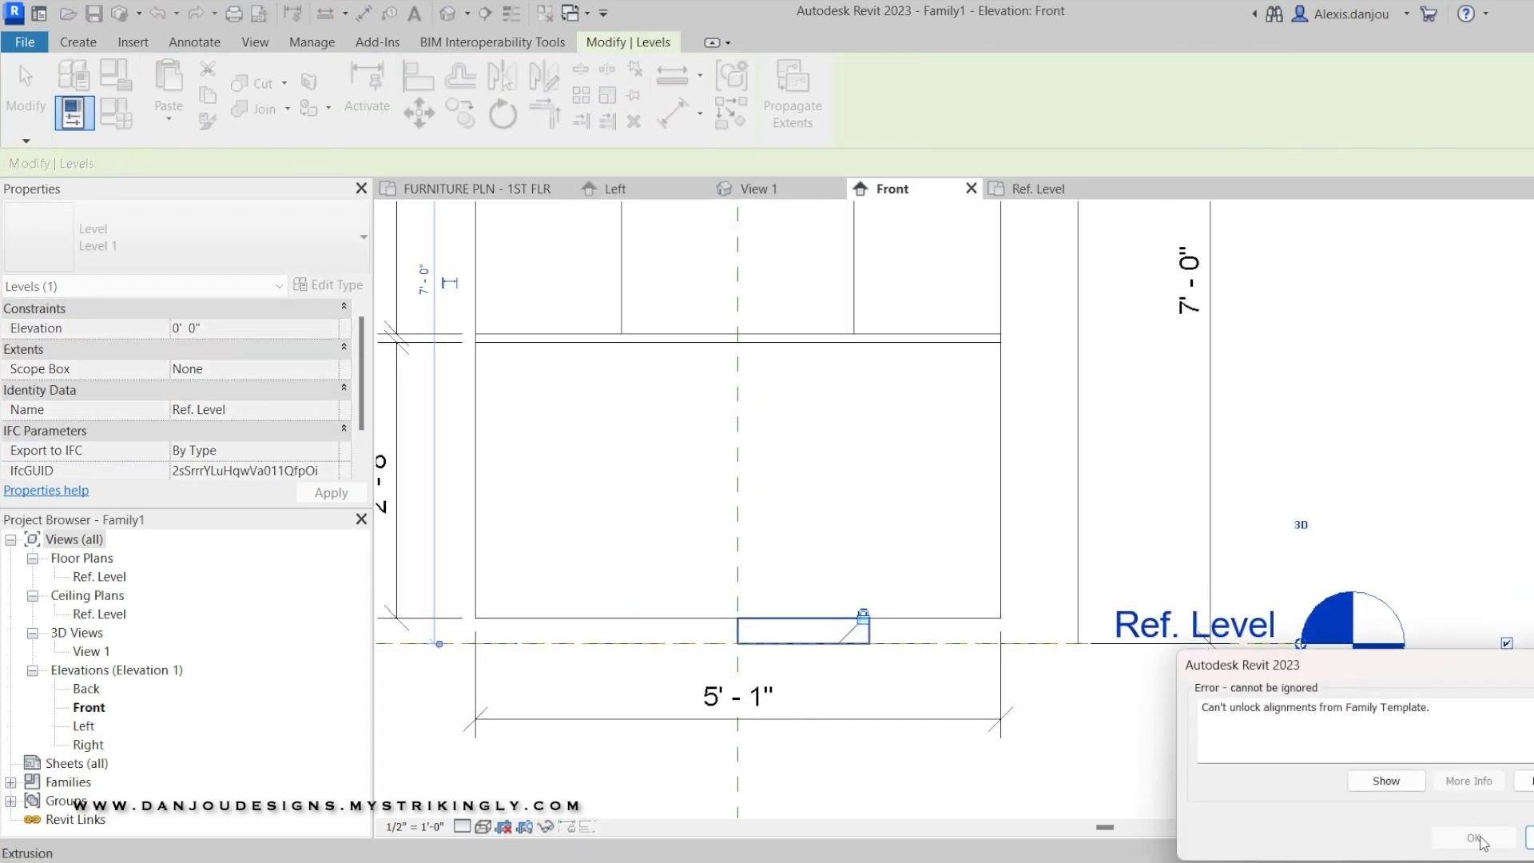
click(1479, 838)
click(869, 635)
drag(878, 630, 1001, 631)
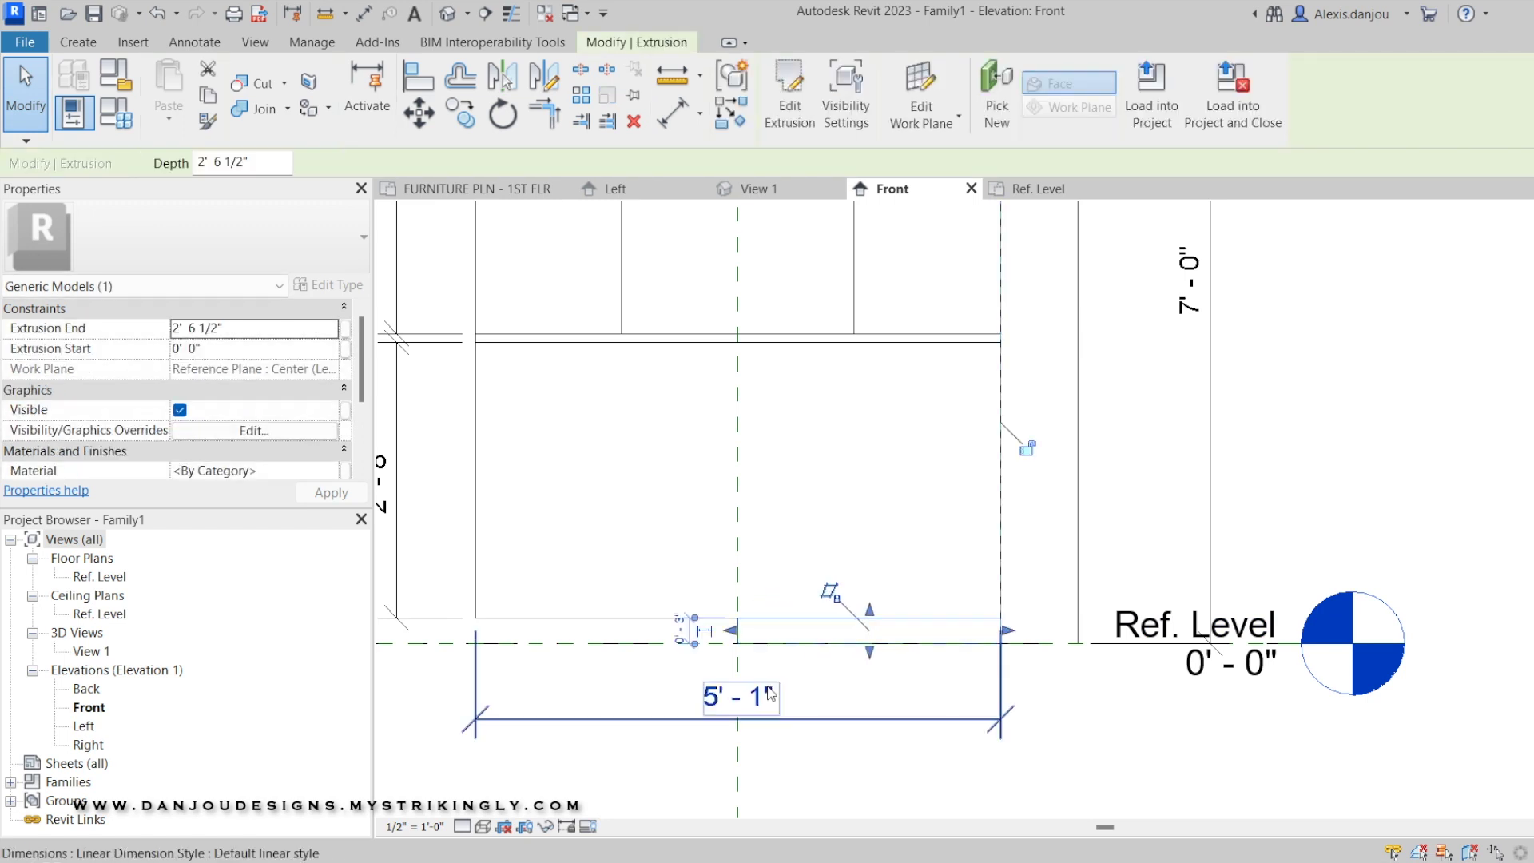
click(610, 681)
Examine the cabinet with its toe kick in View 1 and the Front elevation, and check the kitchen recess in FURNITURE PLN - 1ST FLR
click(759, 190)
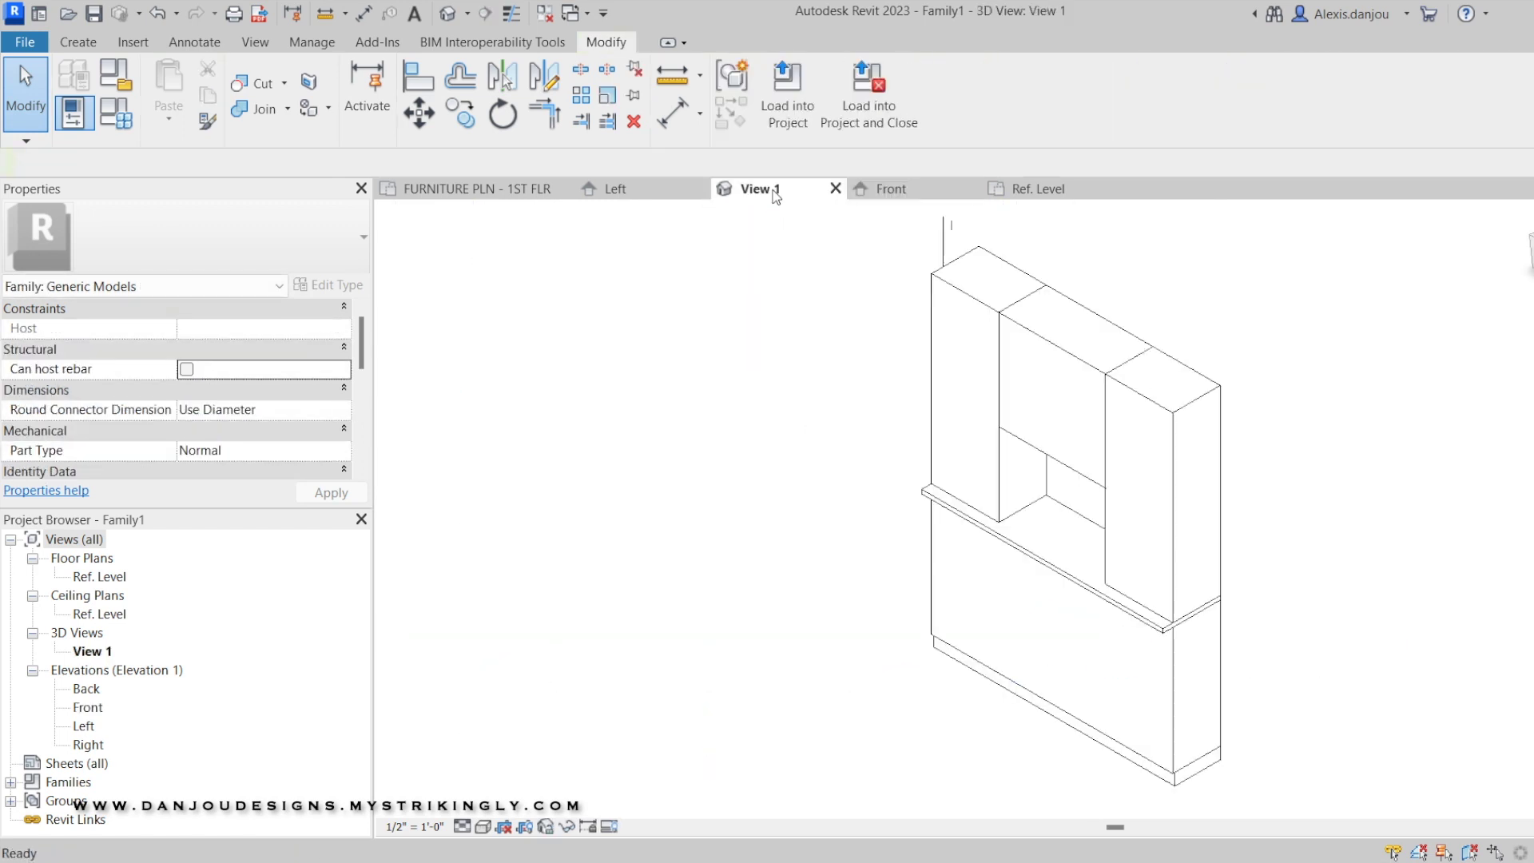
click(891, 190)
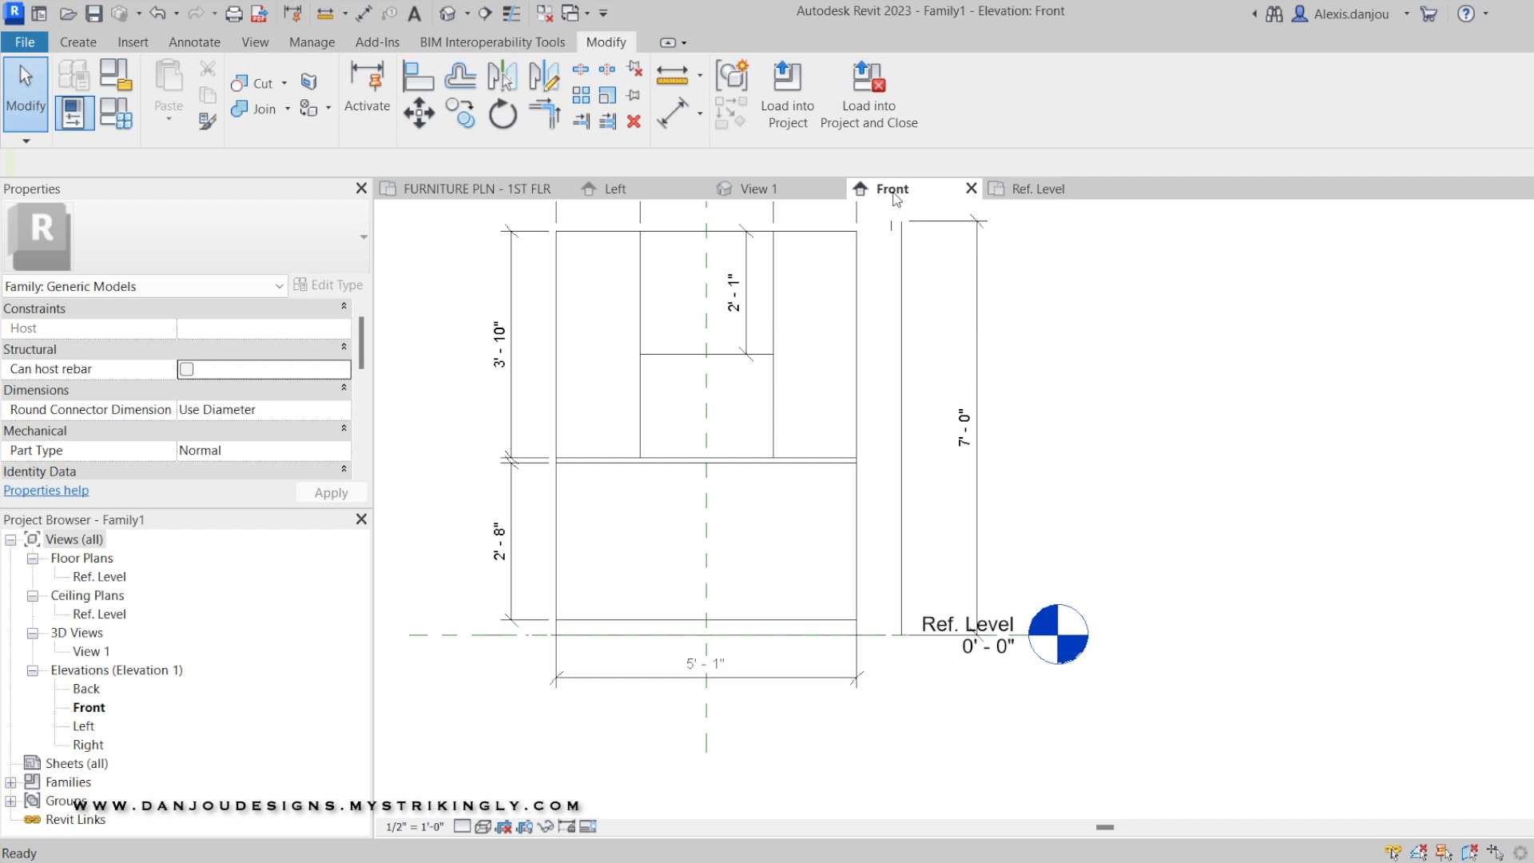
scroll(696, 406, up, 3)
middle_drag(798, 589, 901, 583)
scroll(836, 569, down, 3)
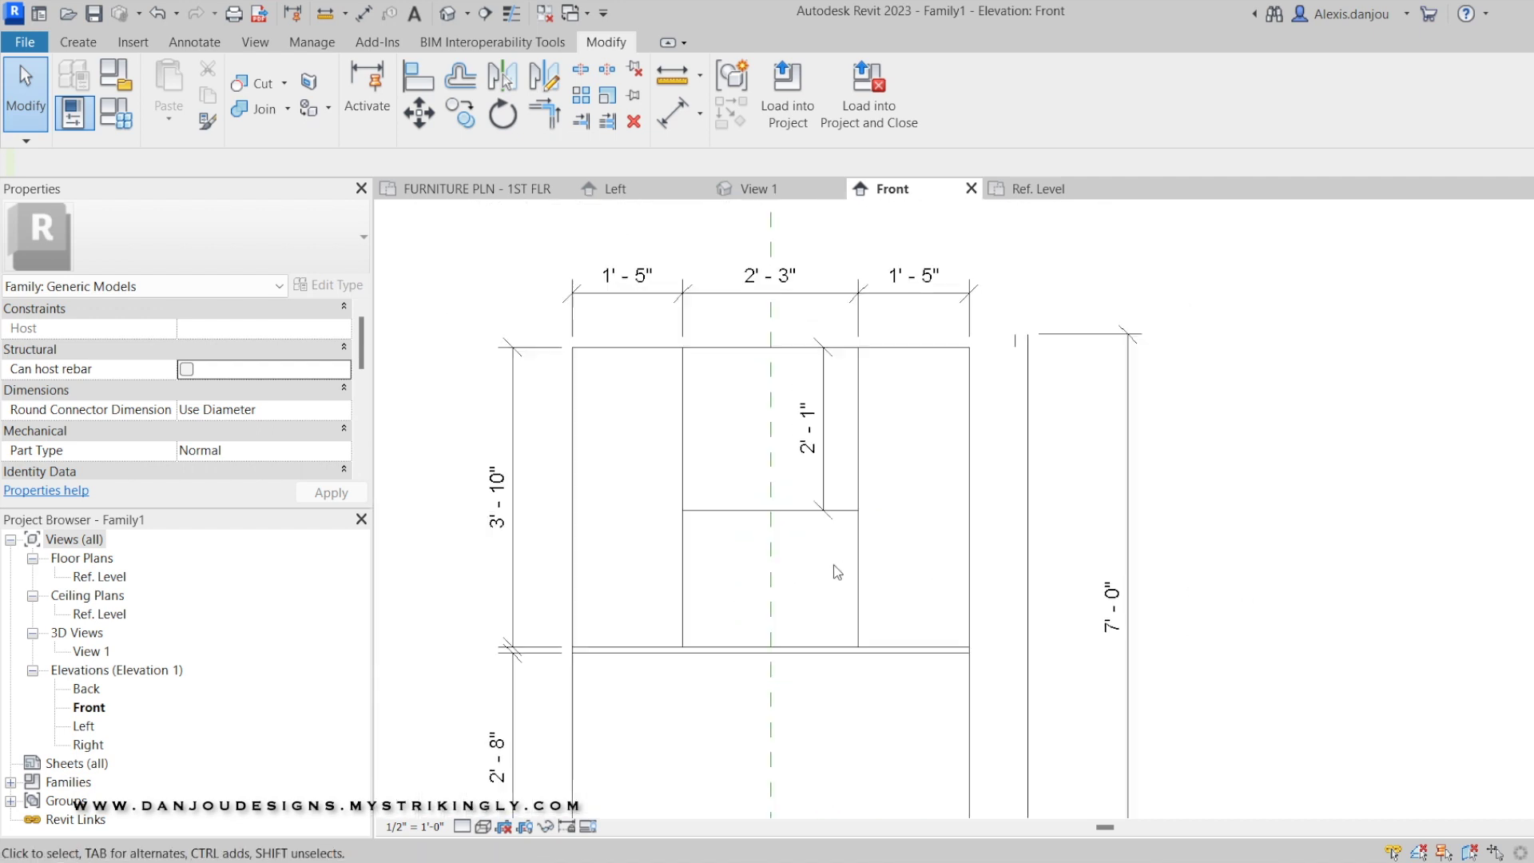
scroll(791, 652, down, 1)
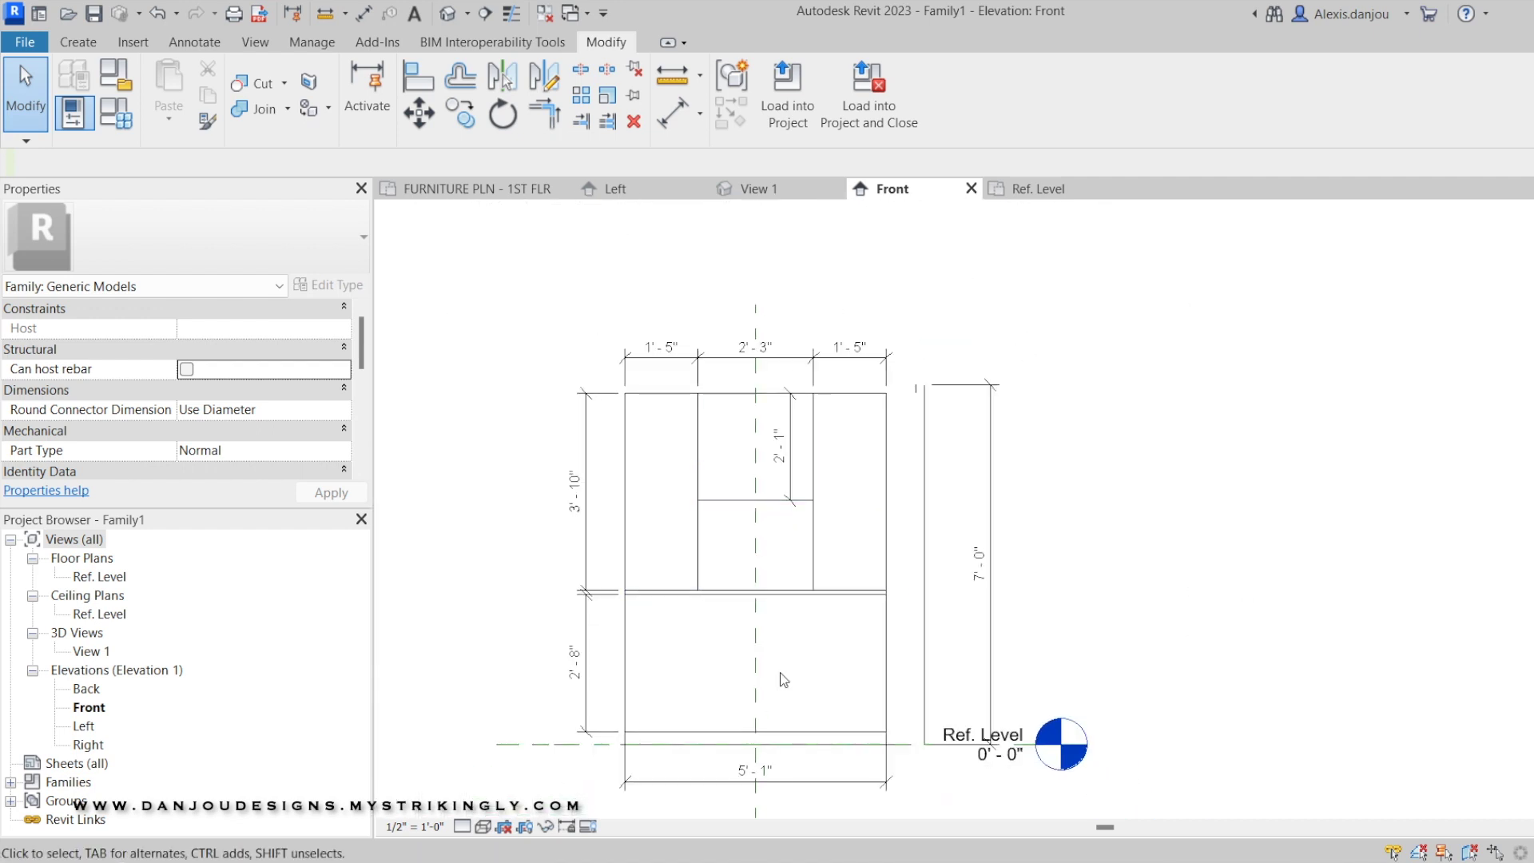
scroll(782, 679, up, 2)
scroll(647, 601, up, 2)
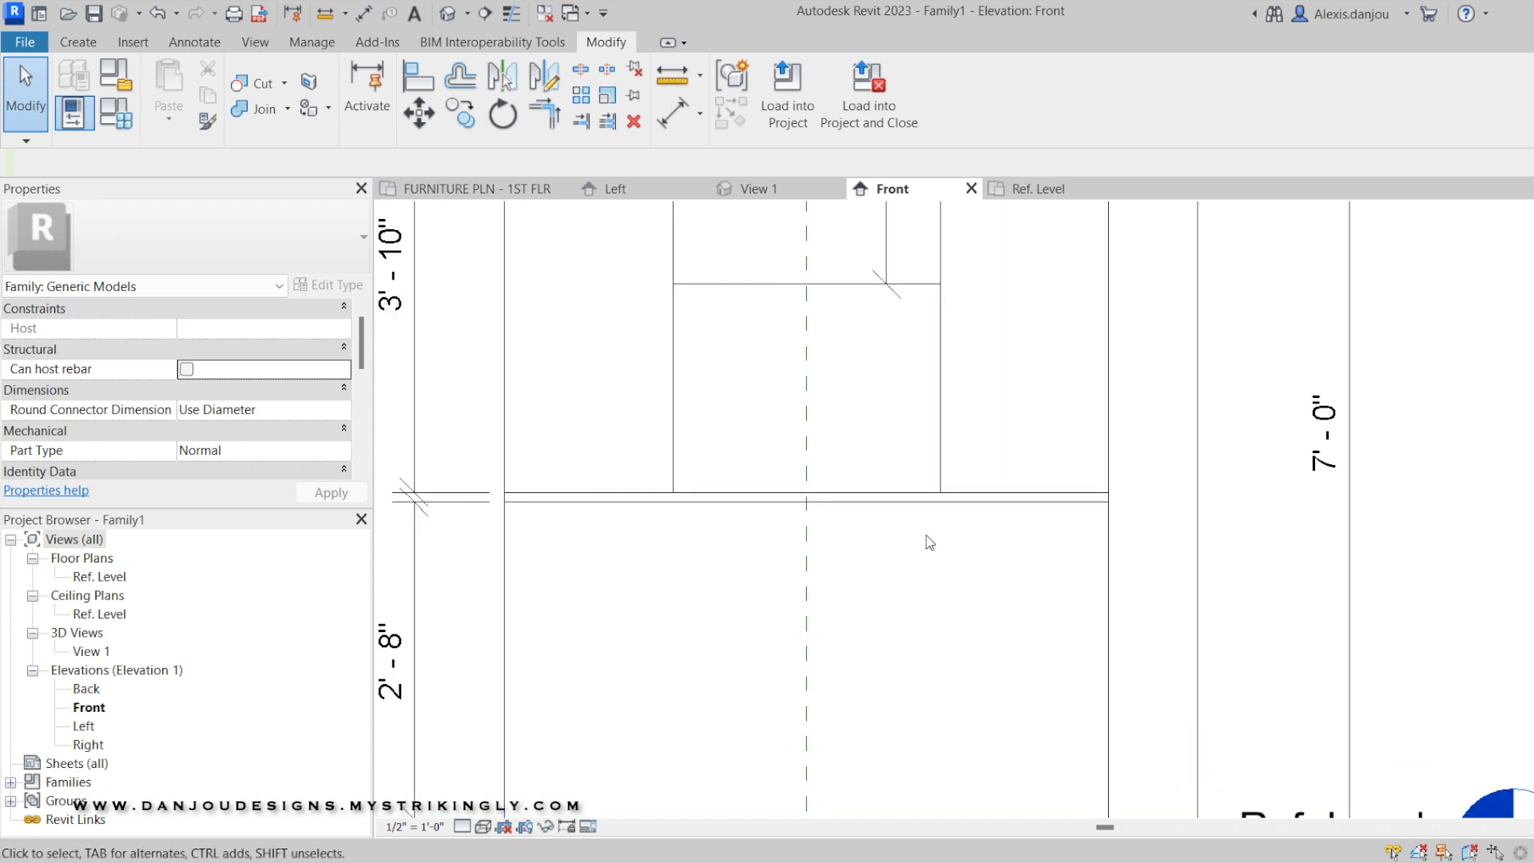
middle_drag(783, 595, 733, 729)
scroll(733, 729, down, 1)
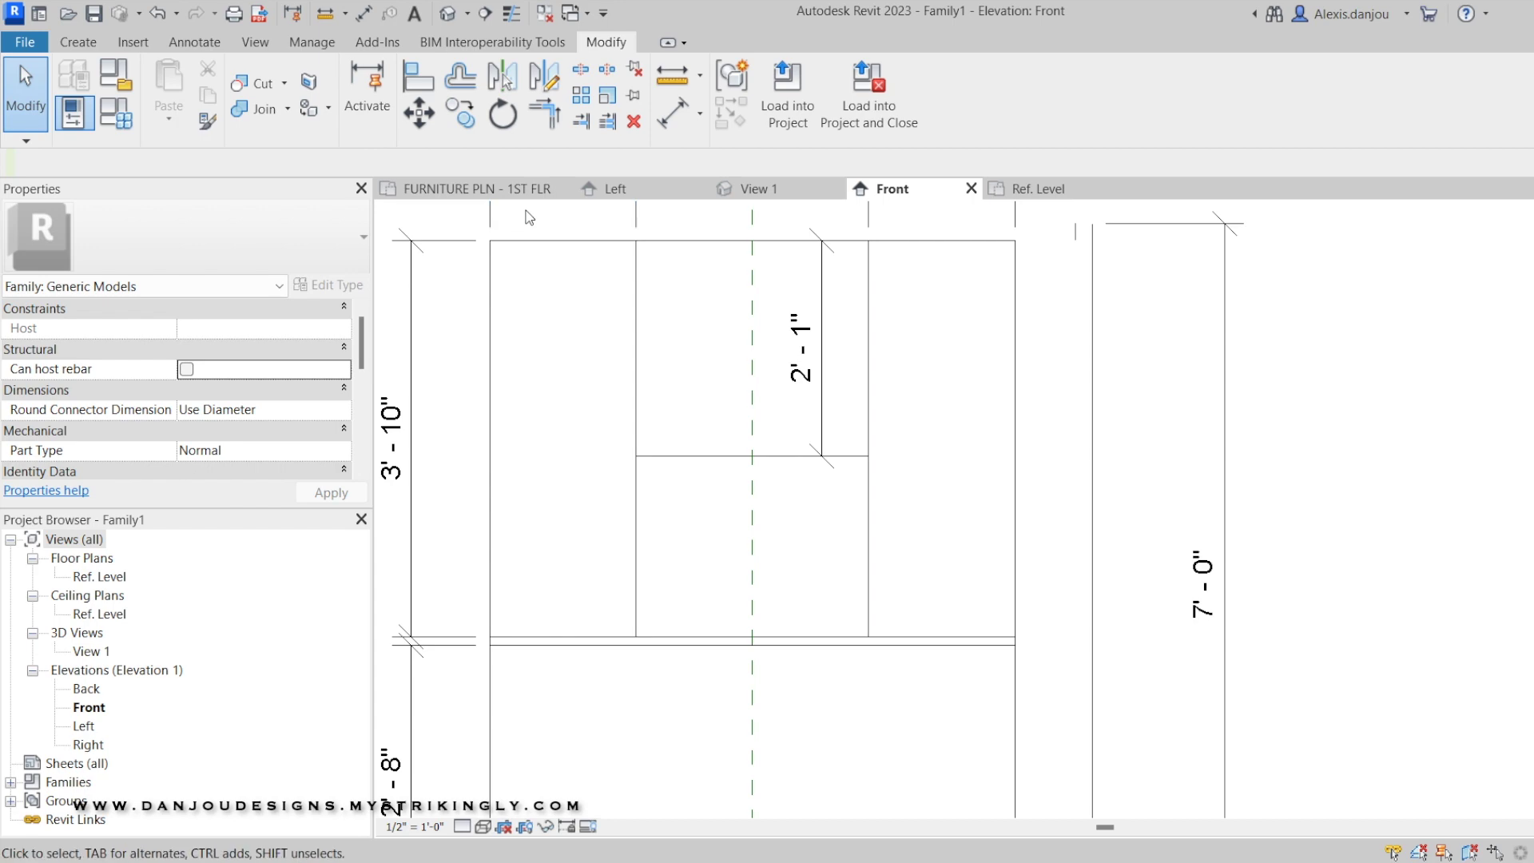
click(504, 196)
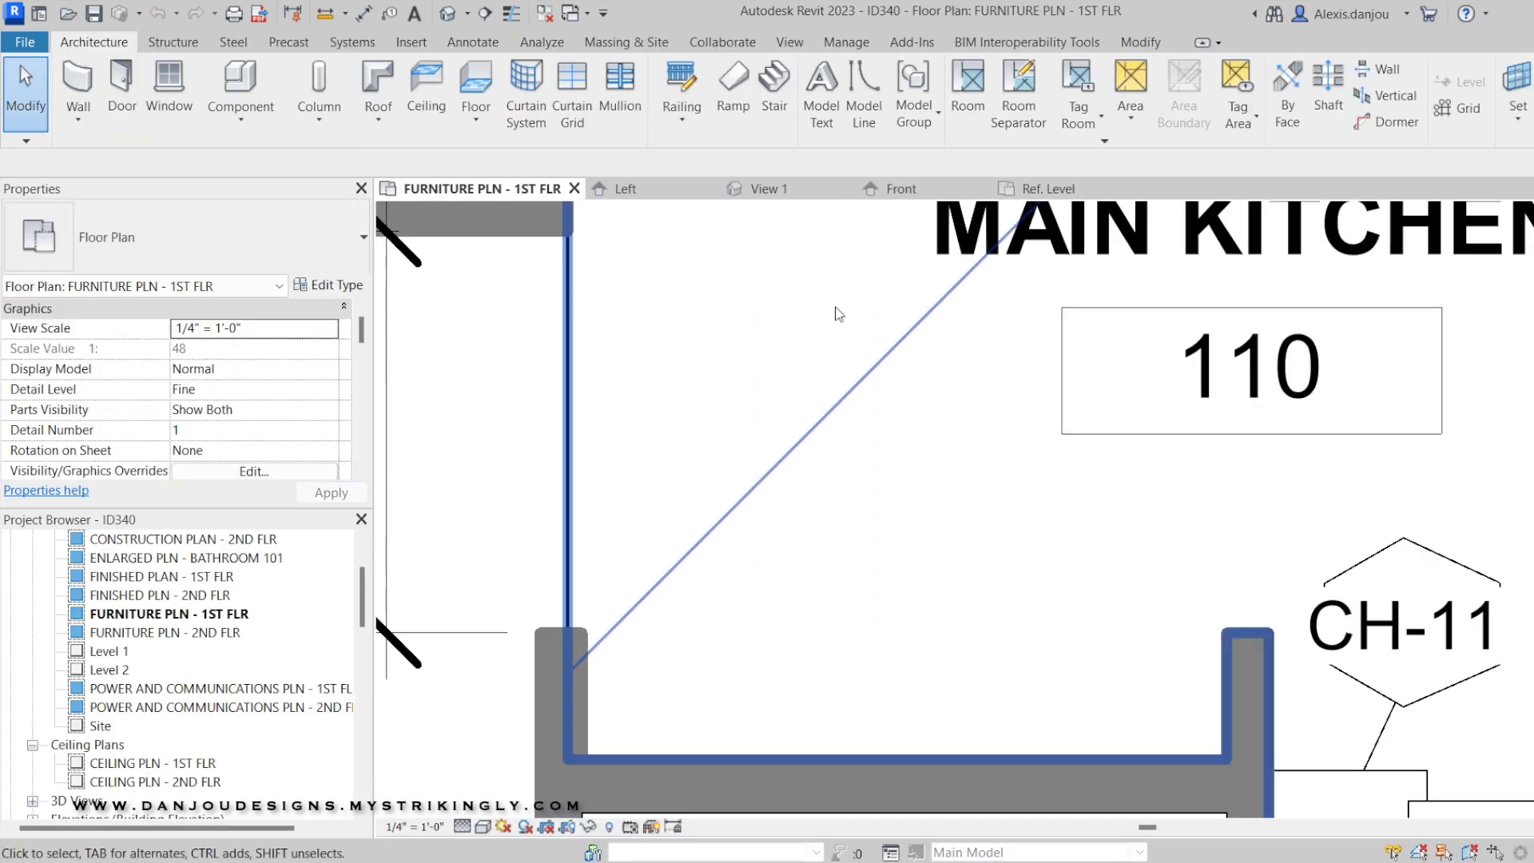
click(905, 192)
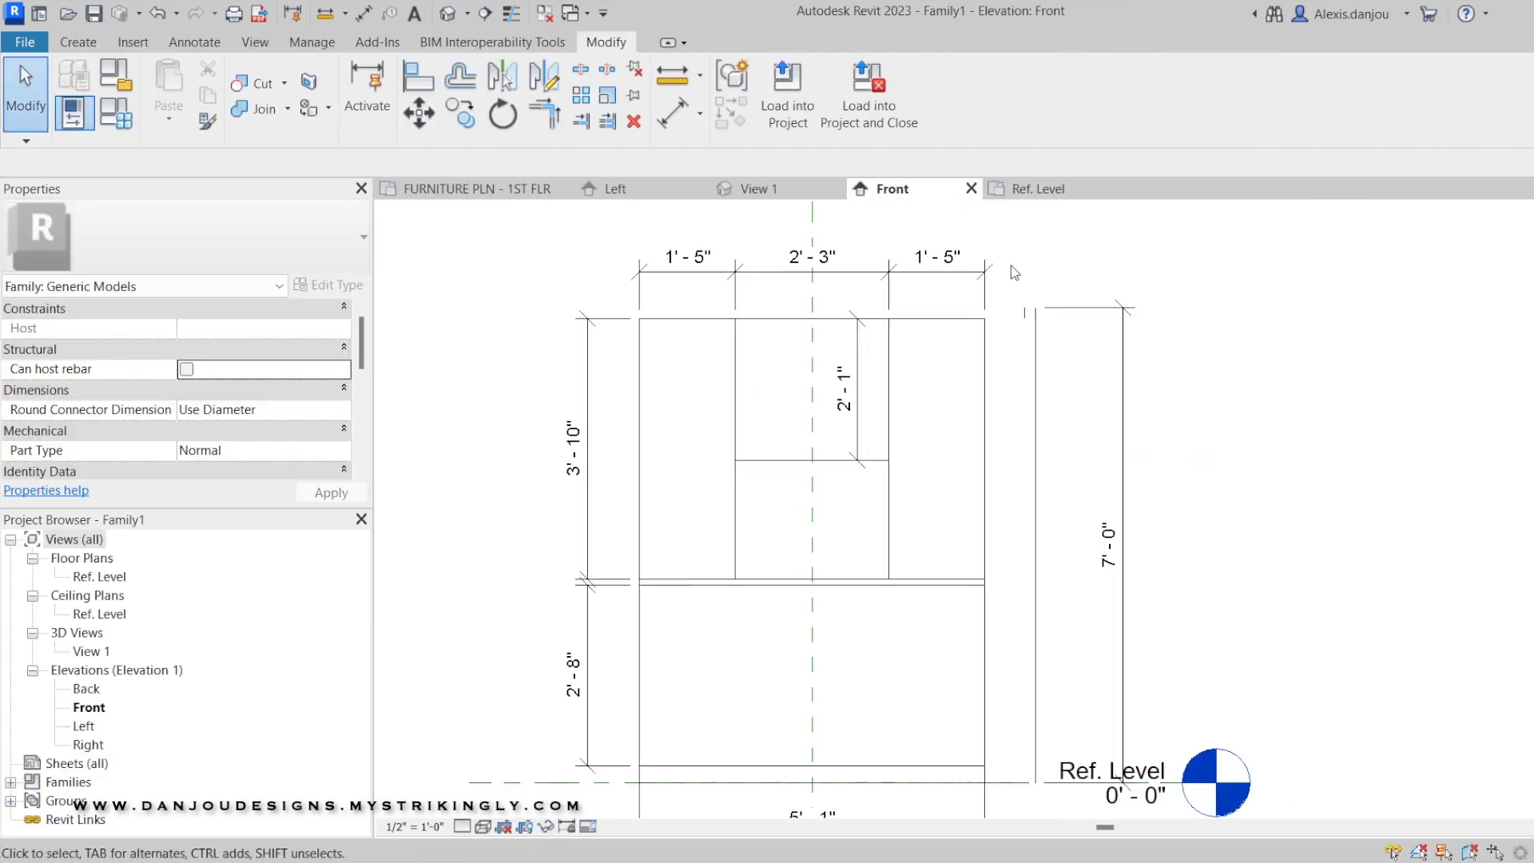
click(1027, 190)
click(877, 190)
Start an extrusion in the Front elevation and sketch a door rectangle about 1'-6" by 2'-7" on the base box's left part
scroll(814, 667, up, 1)
middle_drag(814, 667, 753, 508)
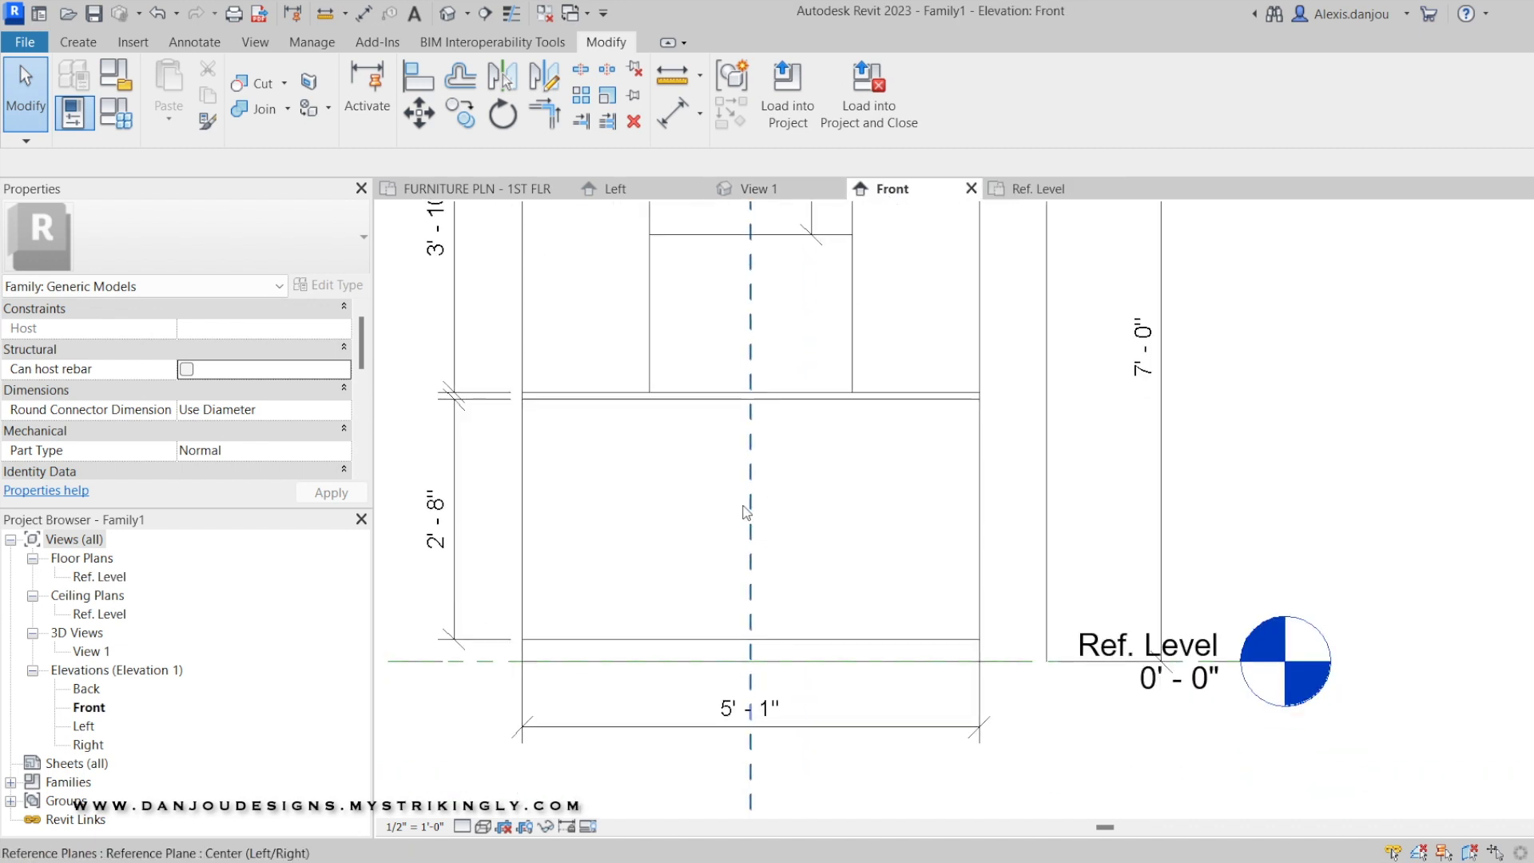
click(84, 41)
click(165, 88)
scroll(532, 446, up, 1)
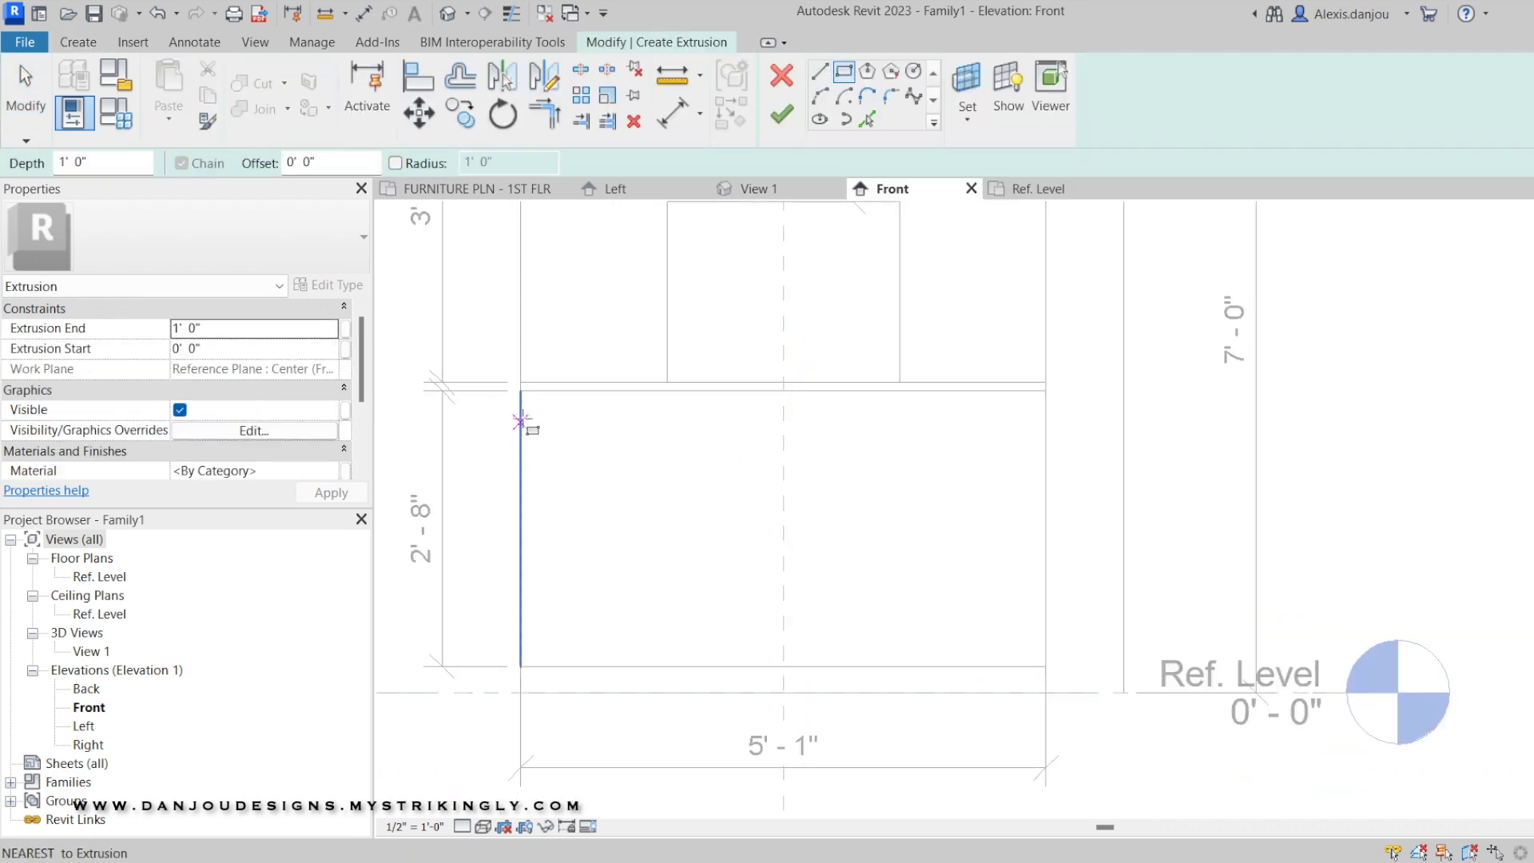
click(529, 391)
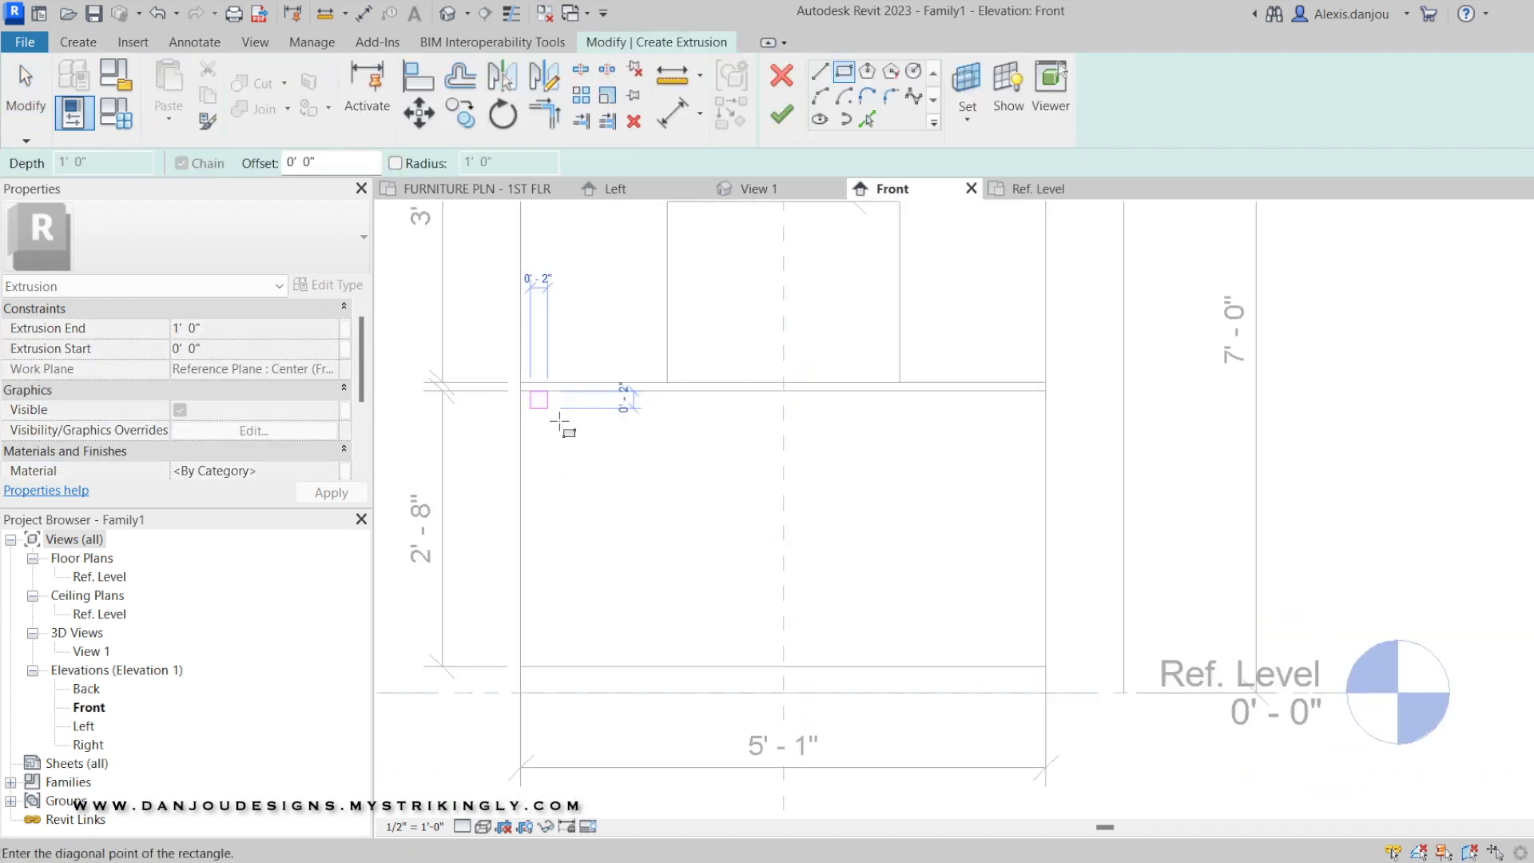
click(684, 657)
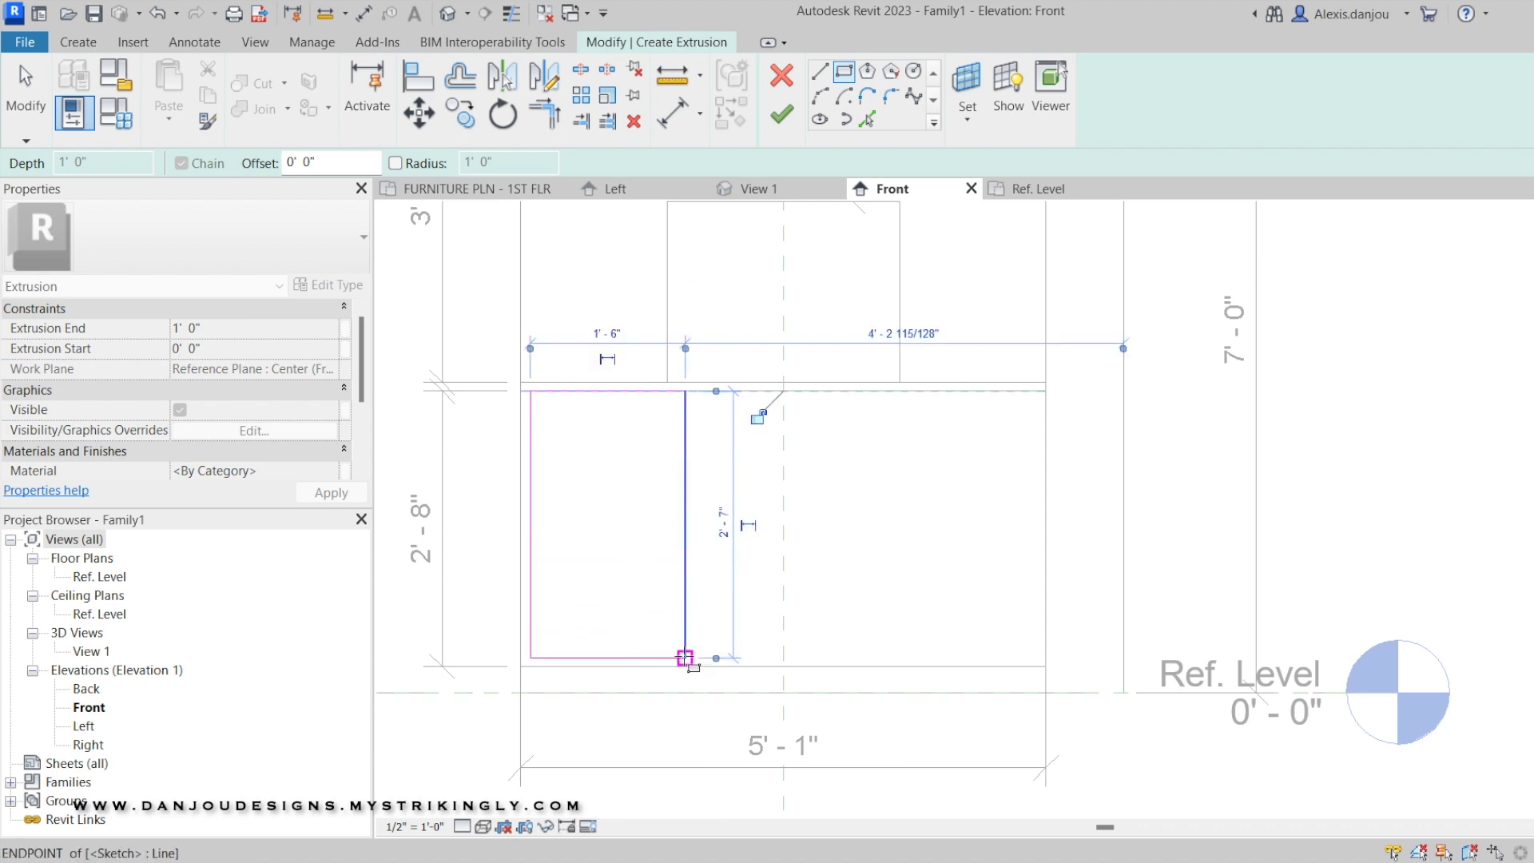
scroll(565, 507, up, 2)
key(Escape)
key(Escape)
Adjust the door rectangle's top, left and bottom edges to leave a narrow margin inside the base box, giving a height of 2'-6 1/2"
click(575, 311)
drag(575, 316, 574, 326)
click(713, 359)
click(500, 444)
drag(500, 444, 493, 445)
click(808, 446)
click(710, 714)
drag(710, 714, 710, 718)
click(800, 594)
Set the door rectangle's width to 18" by repositioning its right edge
scroll(863, 574, down, 1)
middle_drag(863, 574, 687, 561)
click(493, 374)
mouse_move(588, 372)
mouse_down()
mouse_move(573, 371)
mouse_move(587, 371)
mouse_up()
click(587, 435)
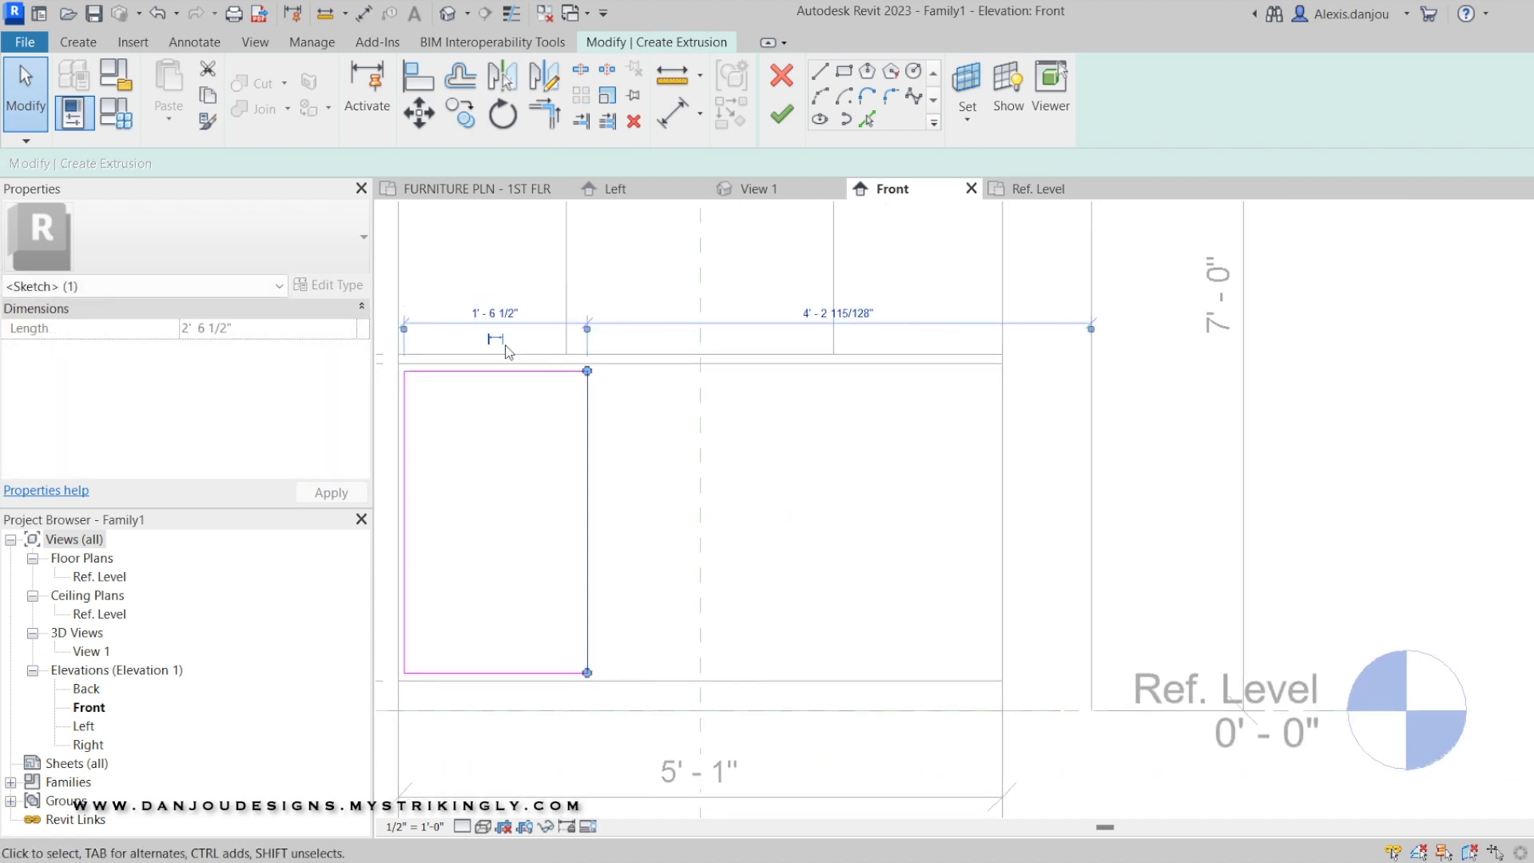
text(18")
key(Return)
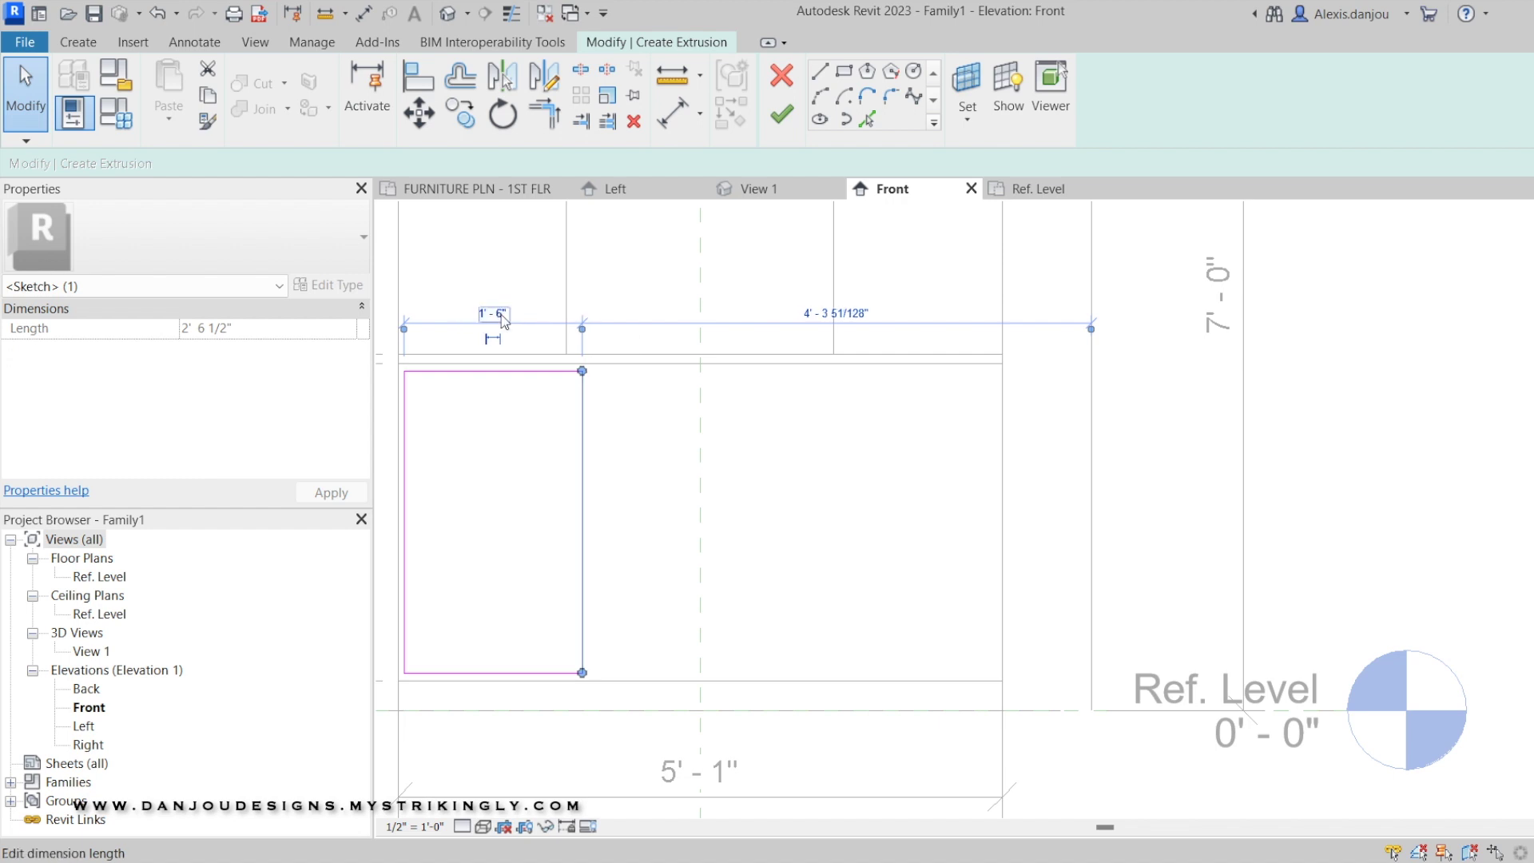
click(476, 399)
Copy the door rectangle twice to the right across the base box, leaving a narrow gap between neighbouring rectangles
scroll(513, 473, down, 1)
middle_drag(514, 473, 592, 467)
drag(477, 360, 657, 678)
click(461, 112)
click(497, 377)
scroll(665, 388, up, 5)
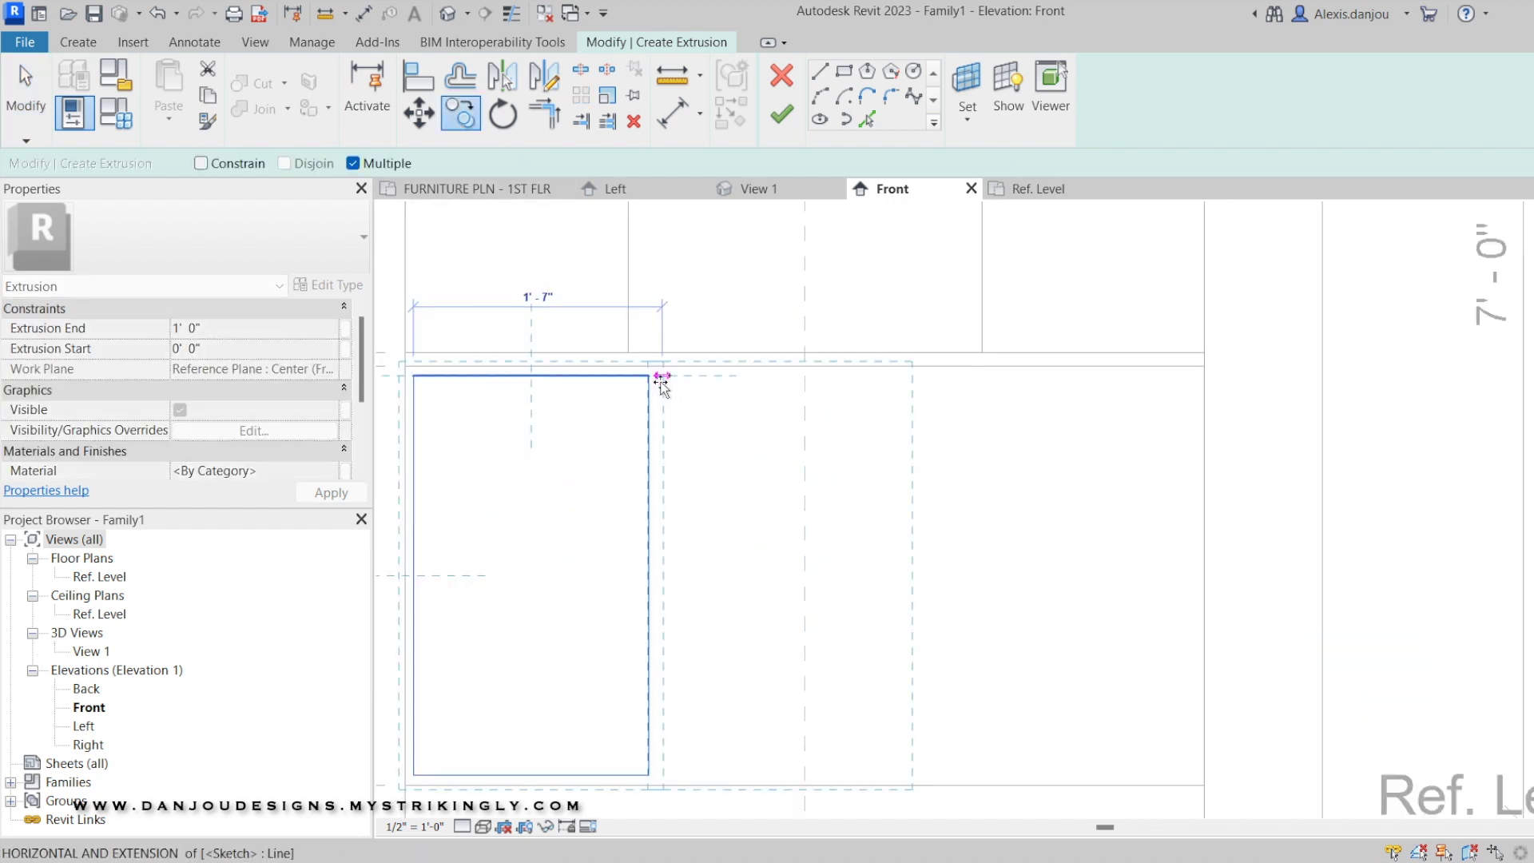
scroll(647, 376, down, 3)
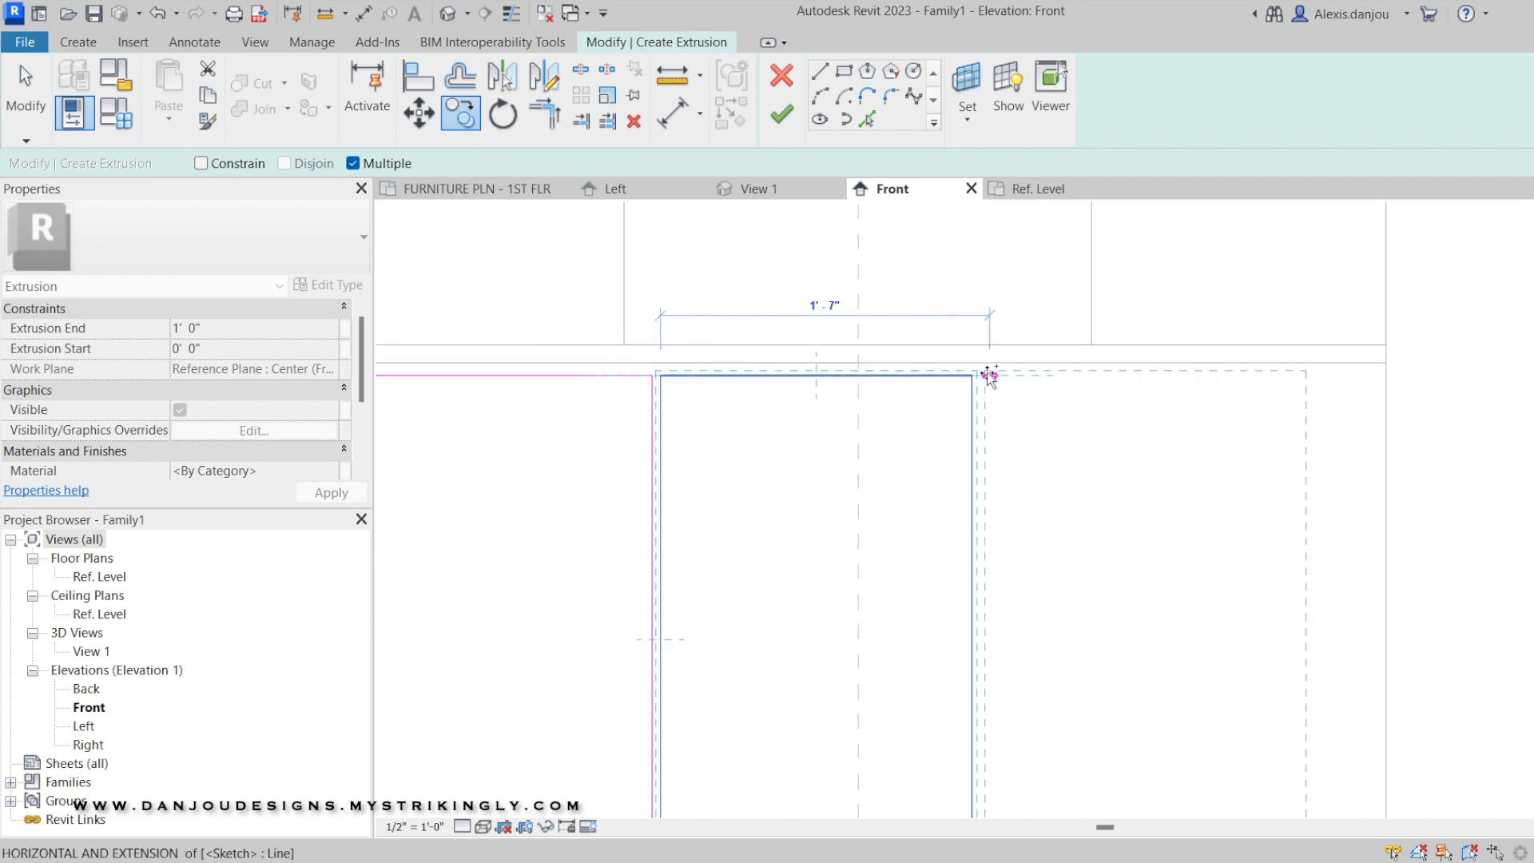
scroll(989, 375, up, 4)
click(978, 377)
scroll(885, 431, down, 6)
scroll(743, 469, down, 5)
key(Escape)
key(Escape)
middle_drag(931, 543, 856, 529)
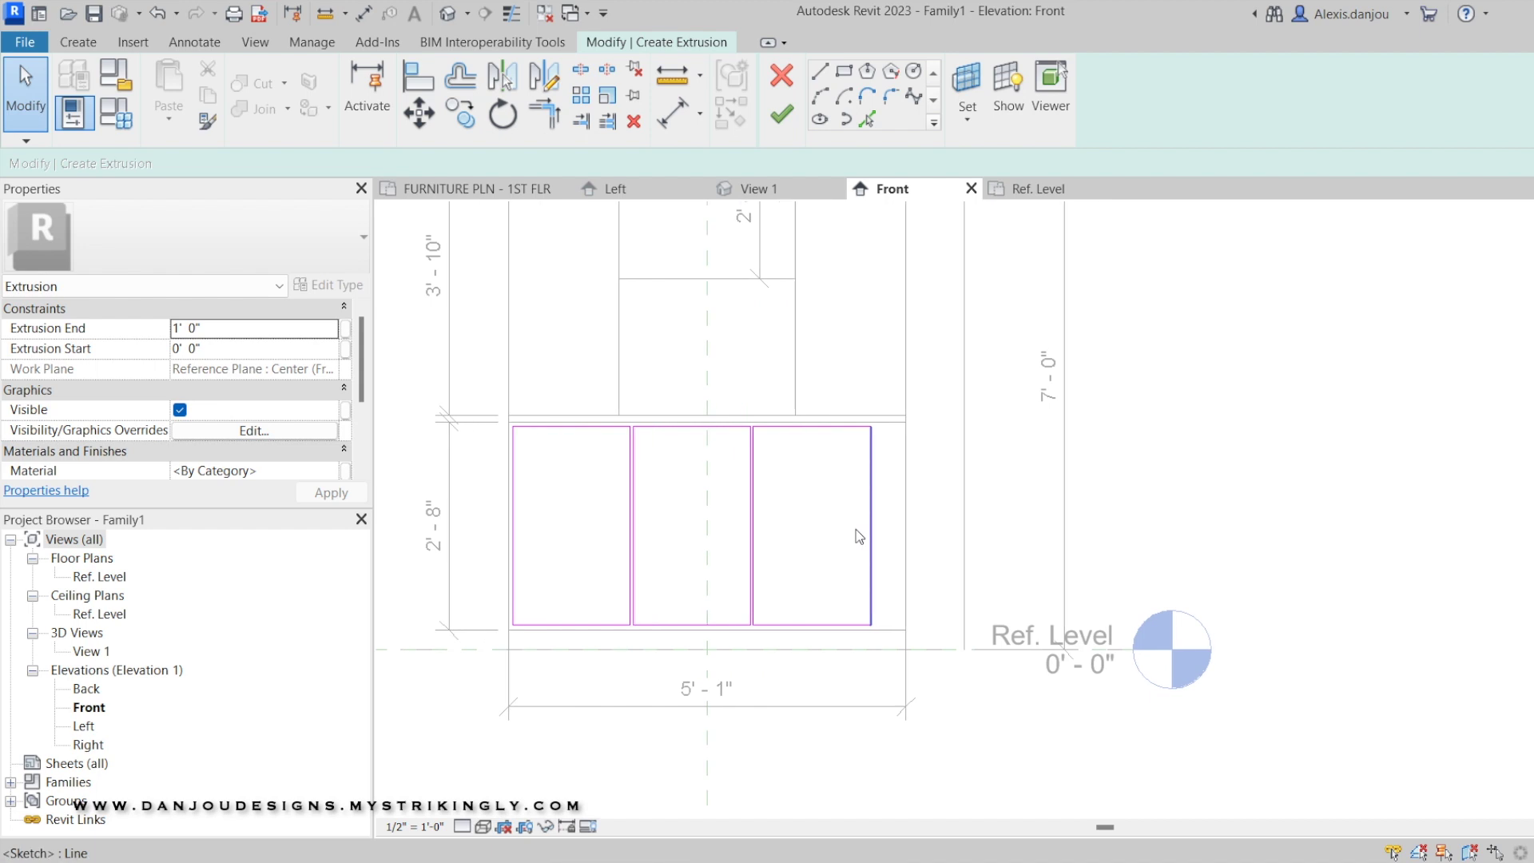
Try to shift the third door rectangle's left edge to the right, and undo the change
scroll(831, 523, up, 2)
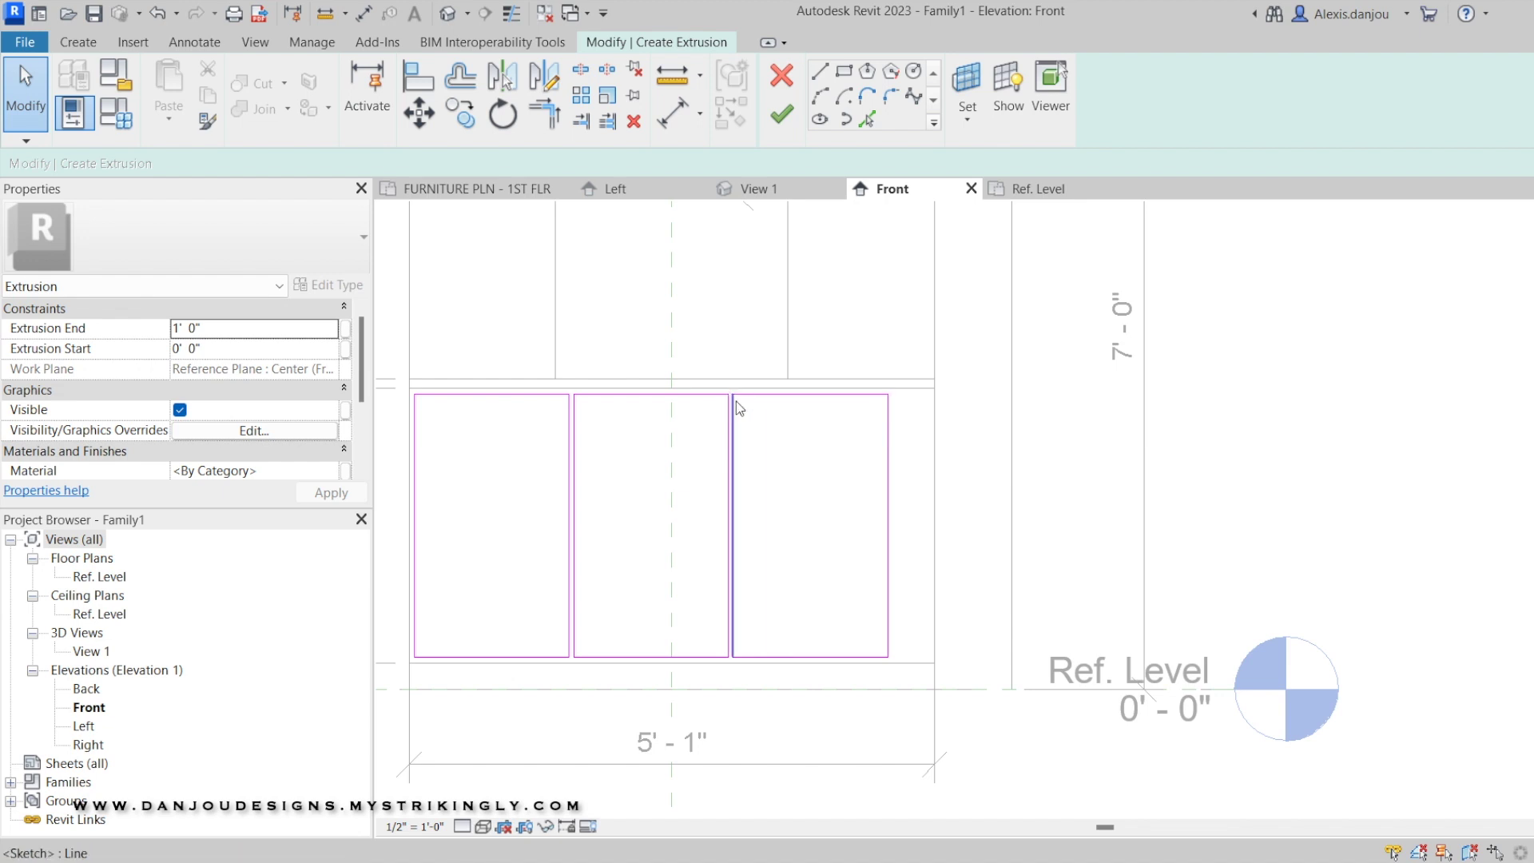
drag(733, 461, 742, 465)
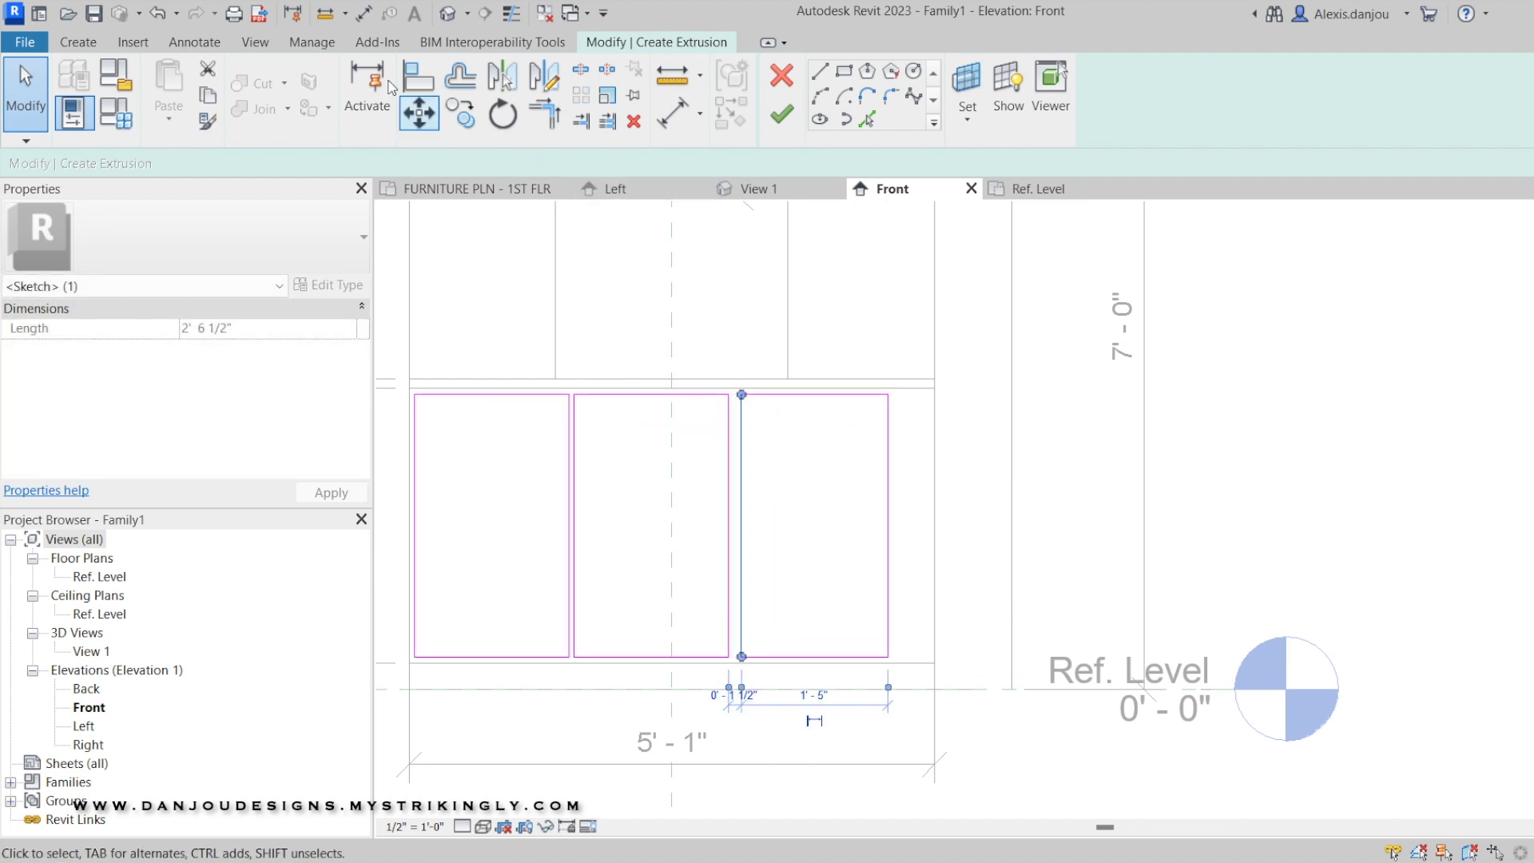
click(156, 21)
Move the third door rectangle to the right until only a narrow margin remains at the base box's right edge
scroll(802, 383, up, 2)
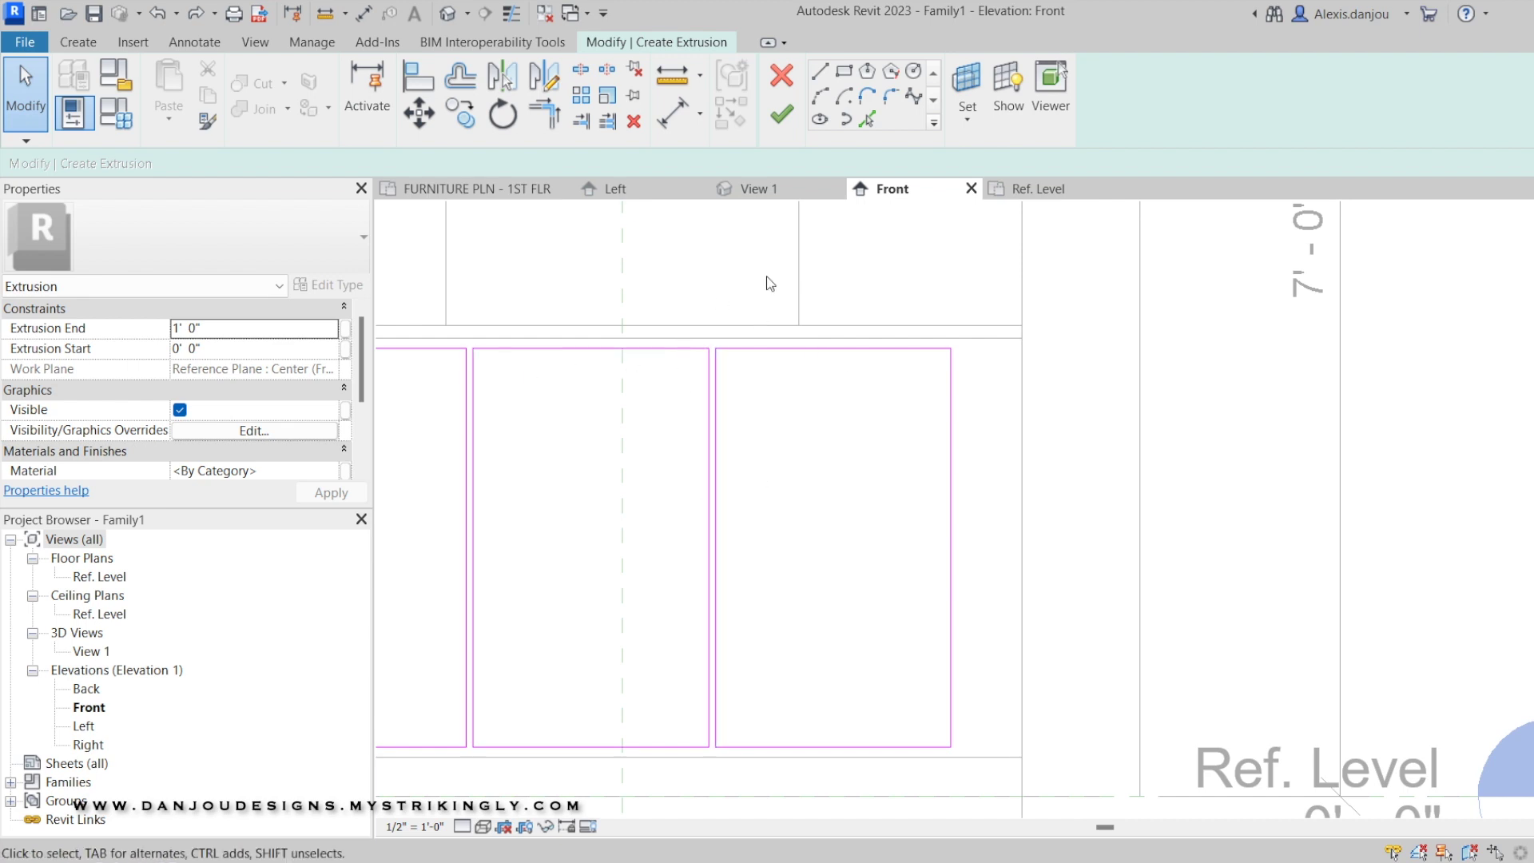
drag(711, 263, 1027, 786)
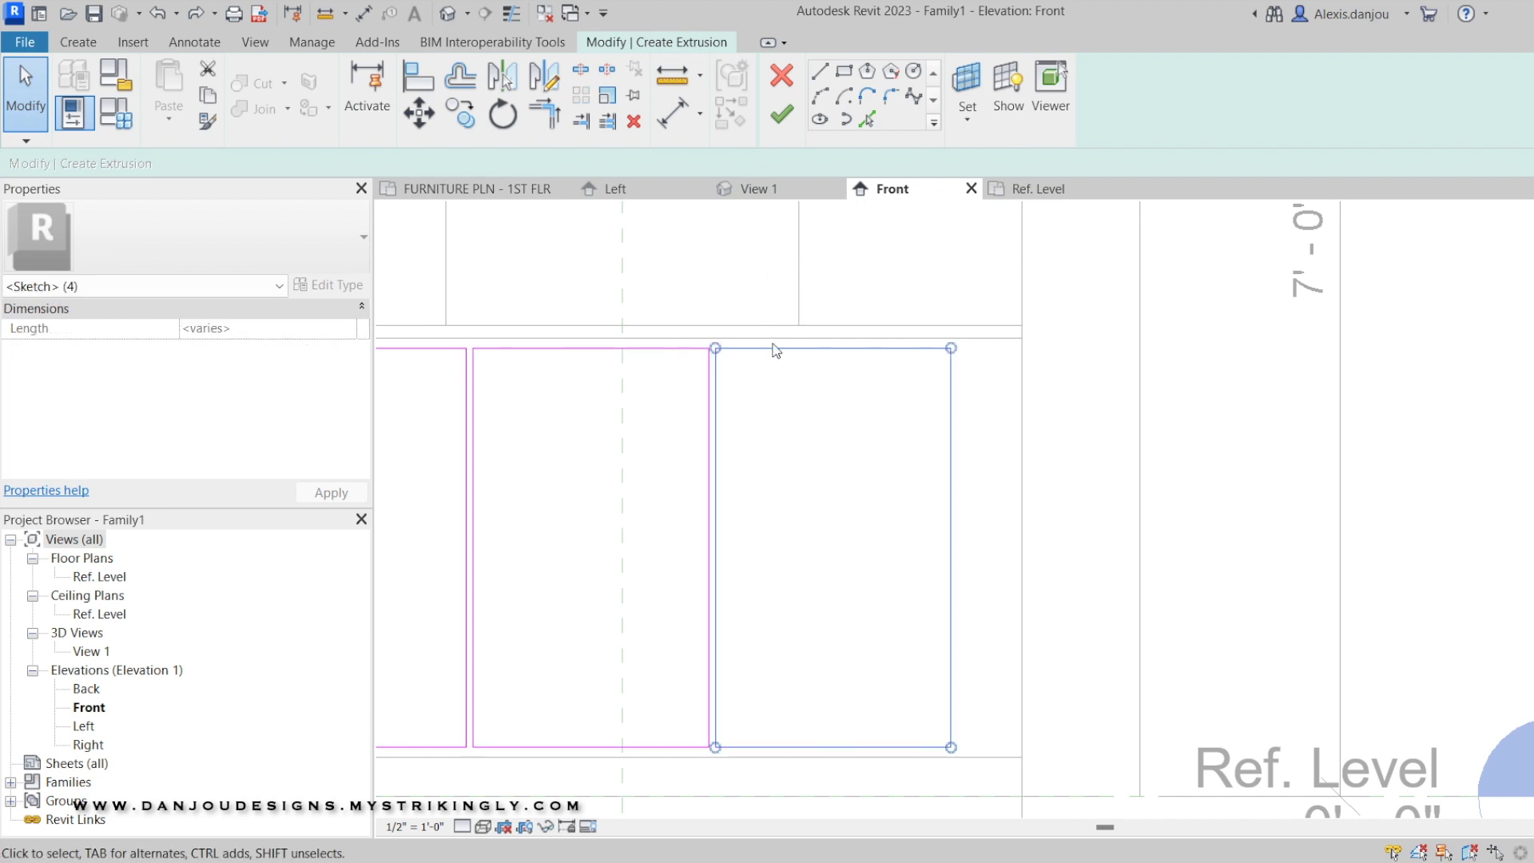
click(419, 112)
click(951, 347)
click(1004, 347)
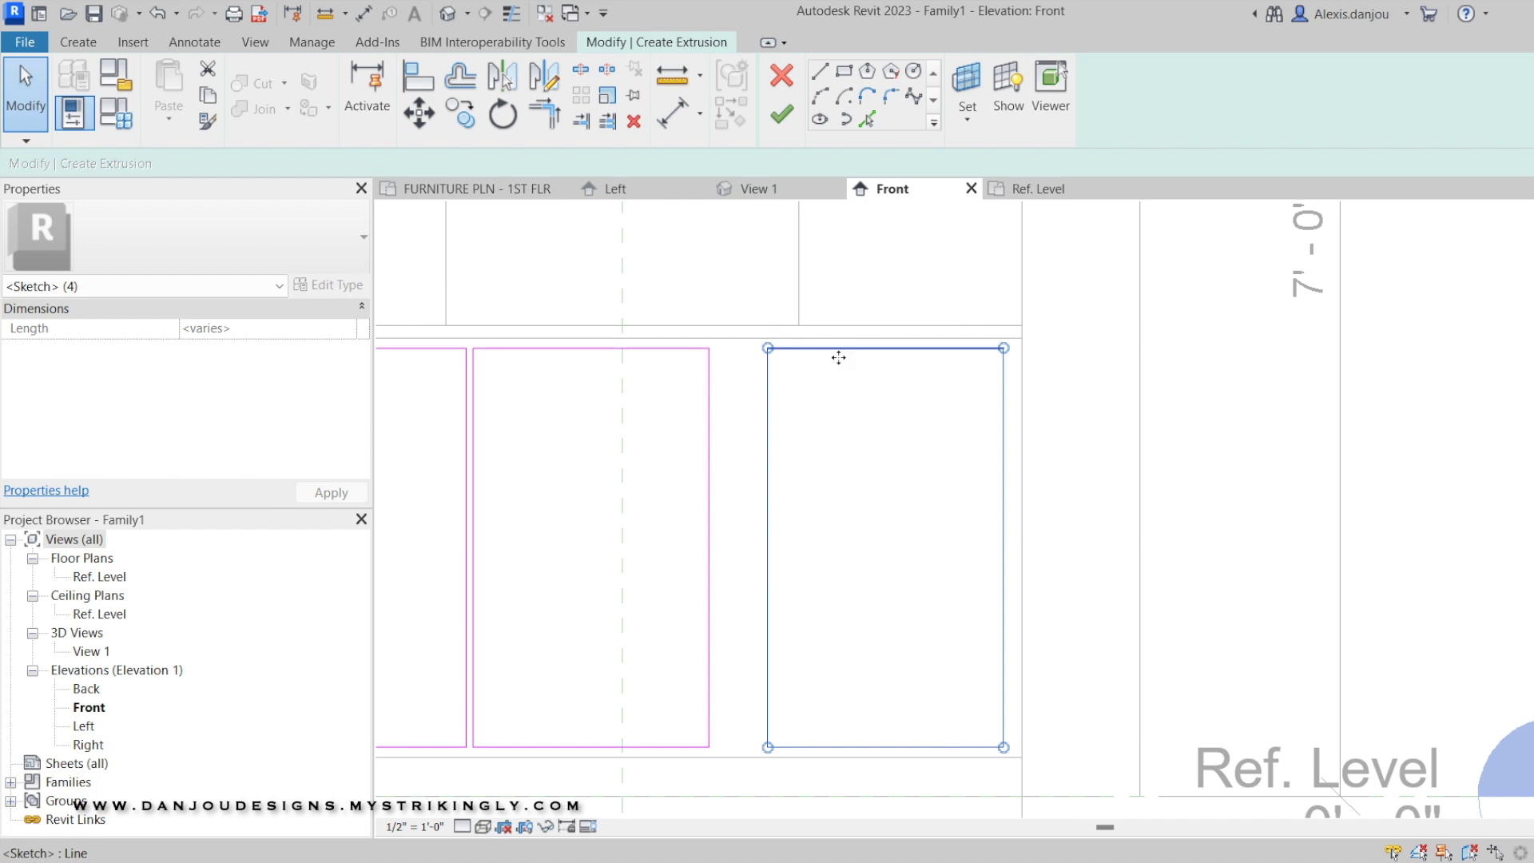
scroll(839, 357, up, 4)
click(821, 397)
click(848, 397)
Move the middle door rectangle to the right so its top edge's midpoint sits on the Center (Left/Right) reference plane
scroll(693, 417, down, 3)
middle_drag(697, 423, 886, 427)
scroll(707, 440, down, 1)
middle_drag(722, 424, 928, 276)
mouse_move(860, 316)
mouse_down()
mouse_move(821, 332)
mouse_move(859, 333)
mouse_up()
click(839, 318)
click(790, 366)
drag(534, 236, 781, 528)
drag(571, 336, 823, 695)
click(431, 117)
scroll(674, 222, up, 2)
click(672, 280)
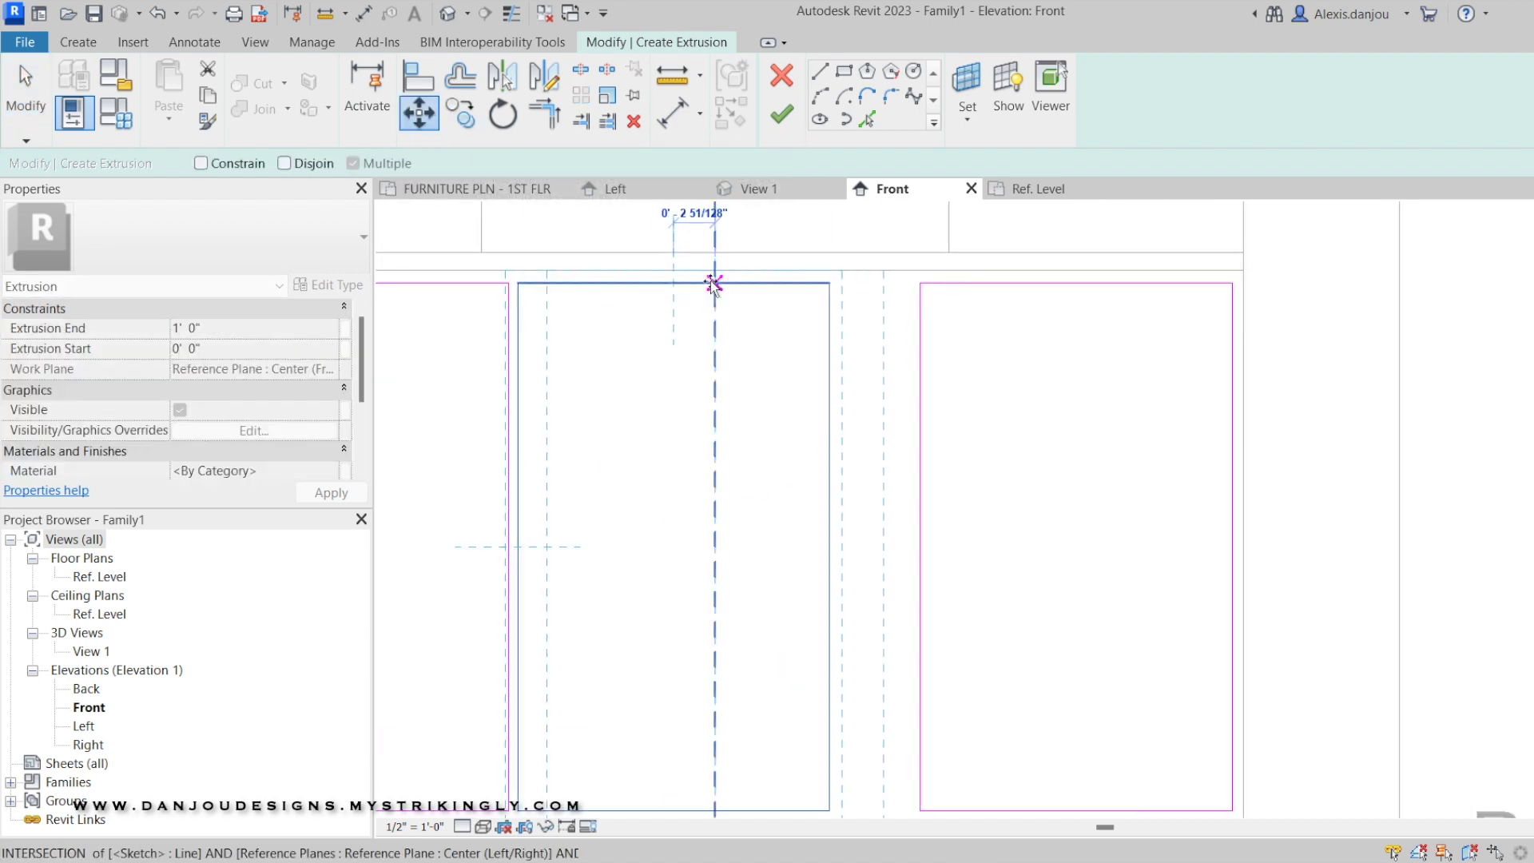
click(713, 280)
scroll(762, 270, down, 3)
click(532, 449)
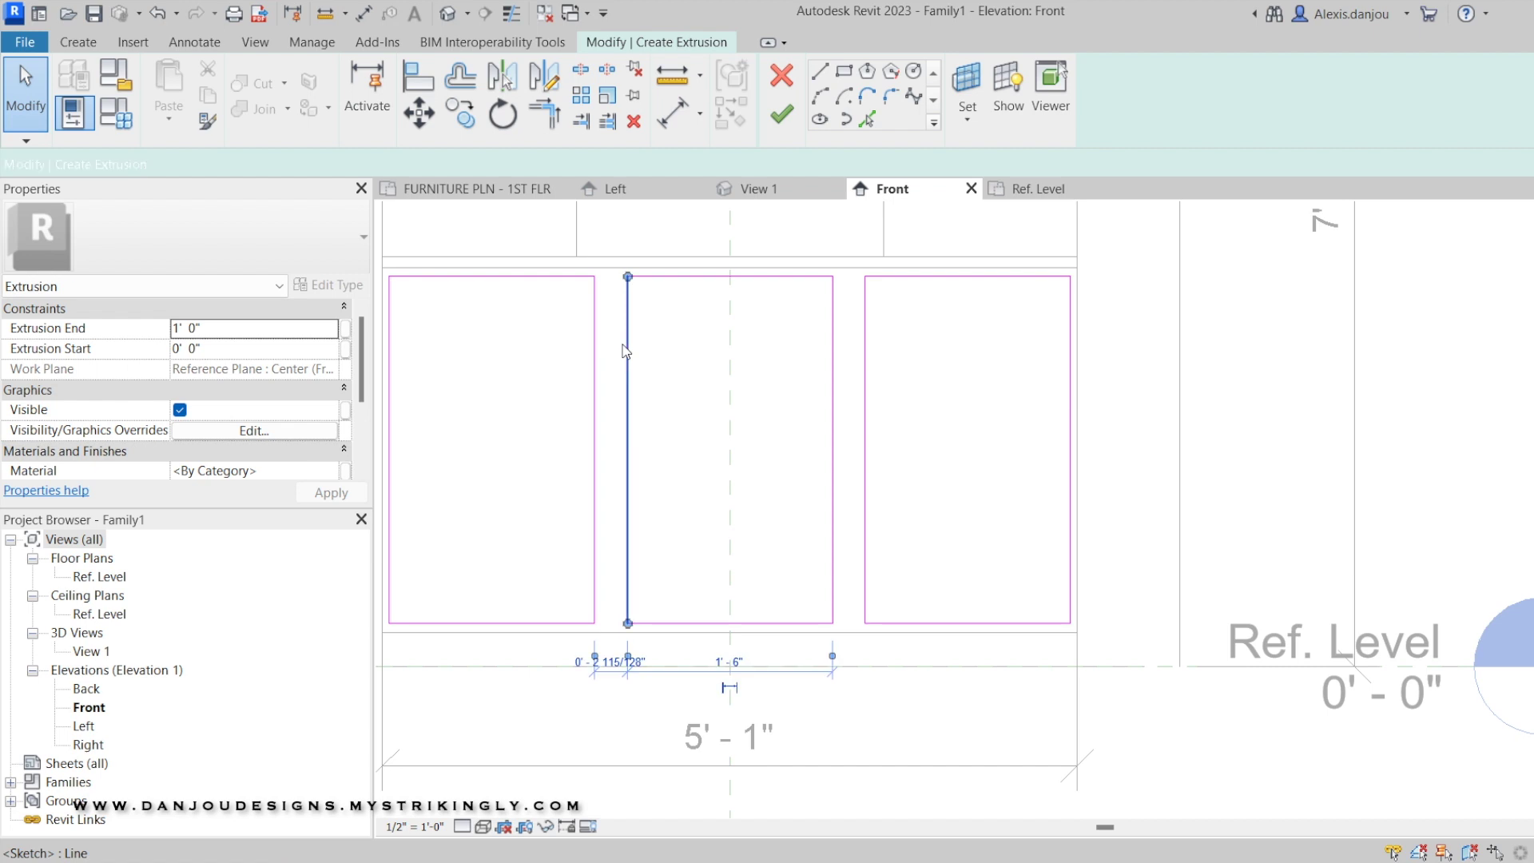
Widen all three door rectangles to 1'-7" by shifting the edges that face the gaps between them
click(626, 352)
scroll(623, 312, up, 1)
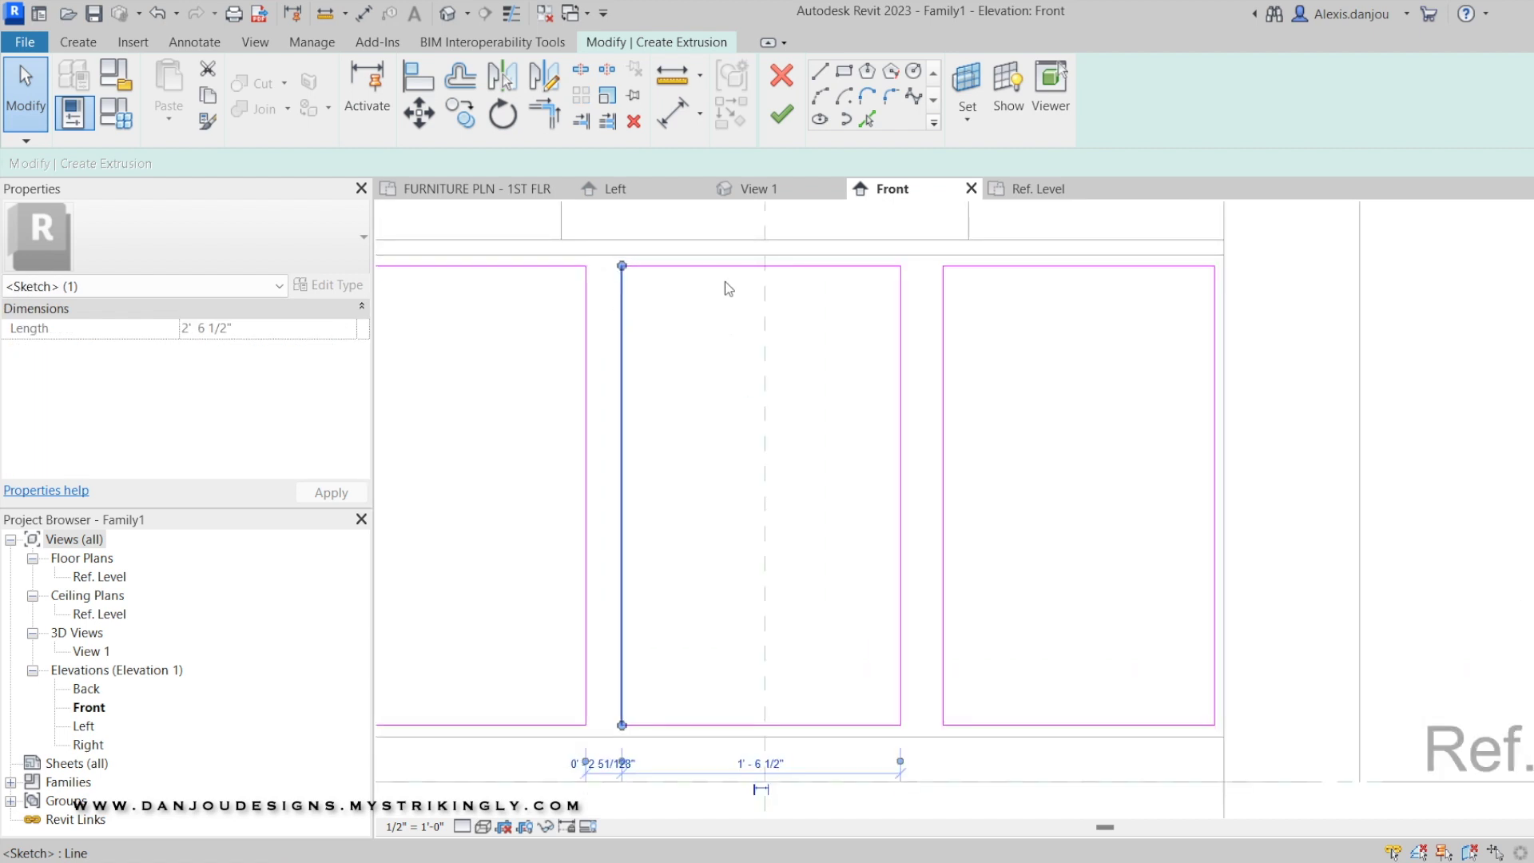
click(901, 351)
key(Right)
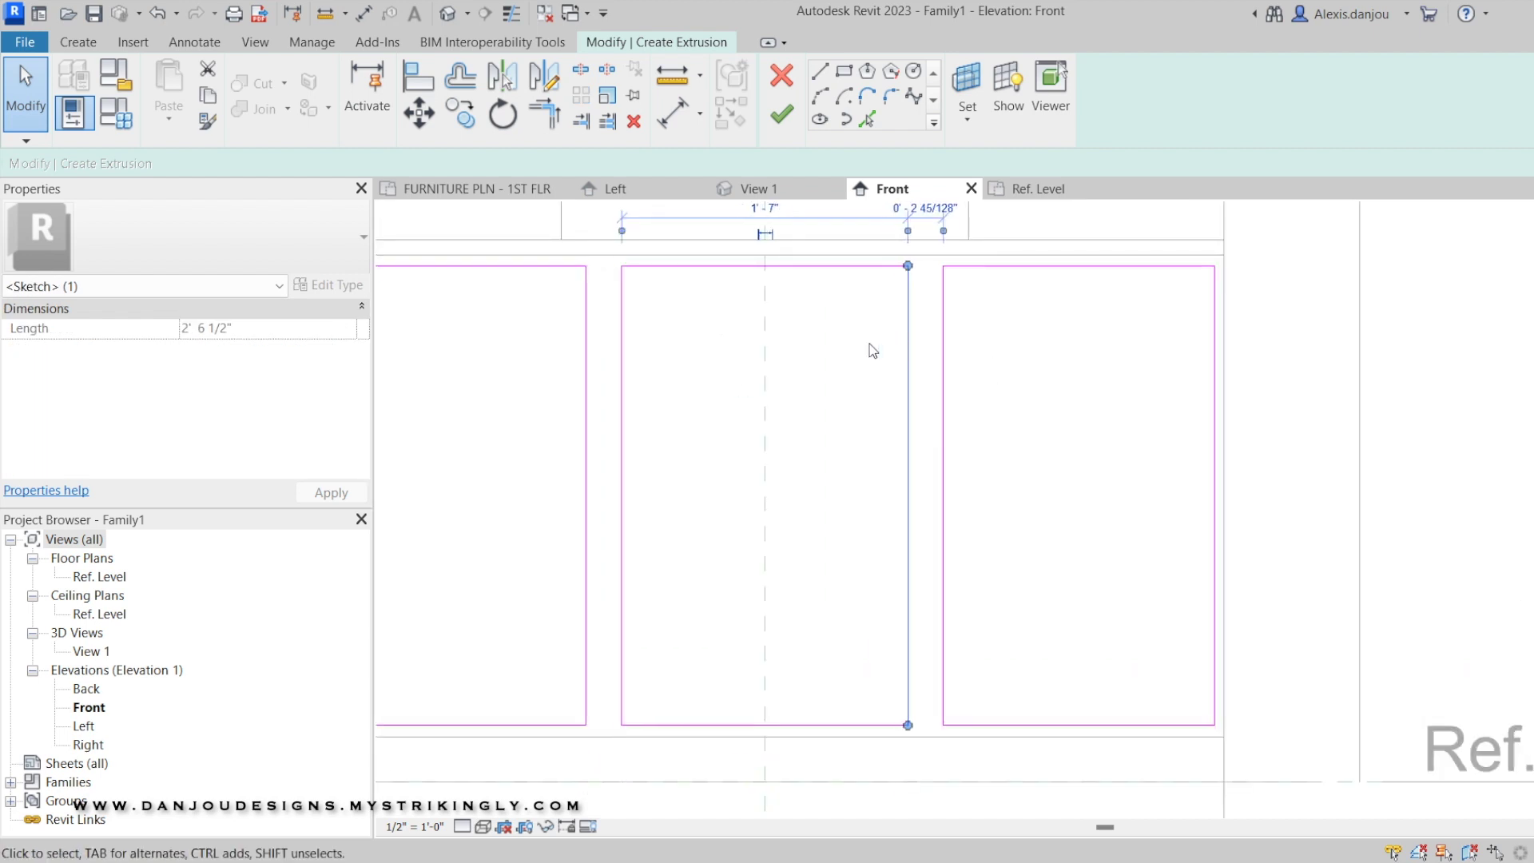
click(588, 395)
scroll(791, 458, down, 2)
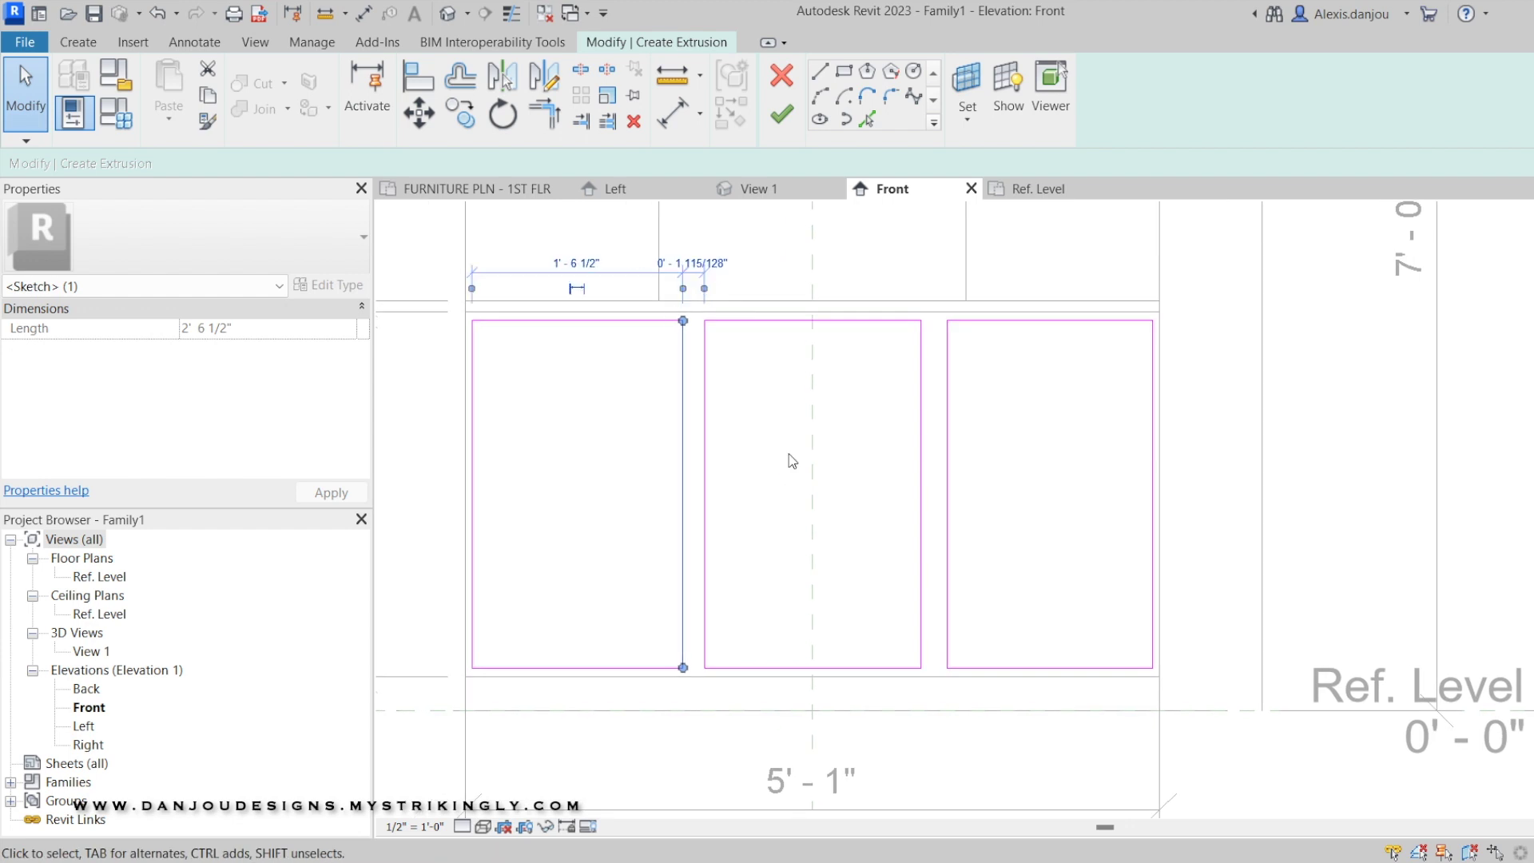
click(951, 446)
key(Left)
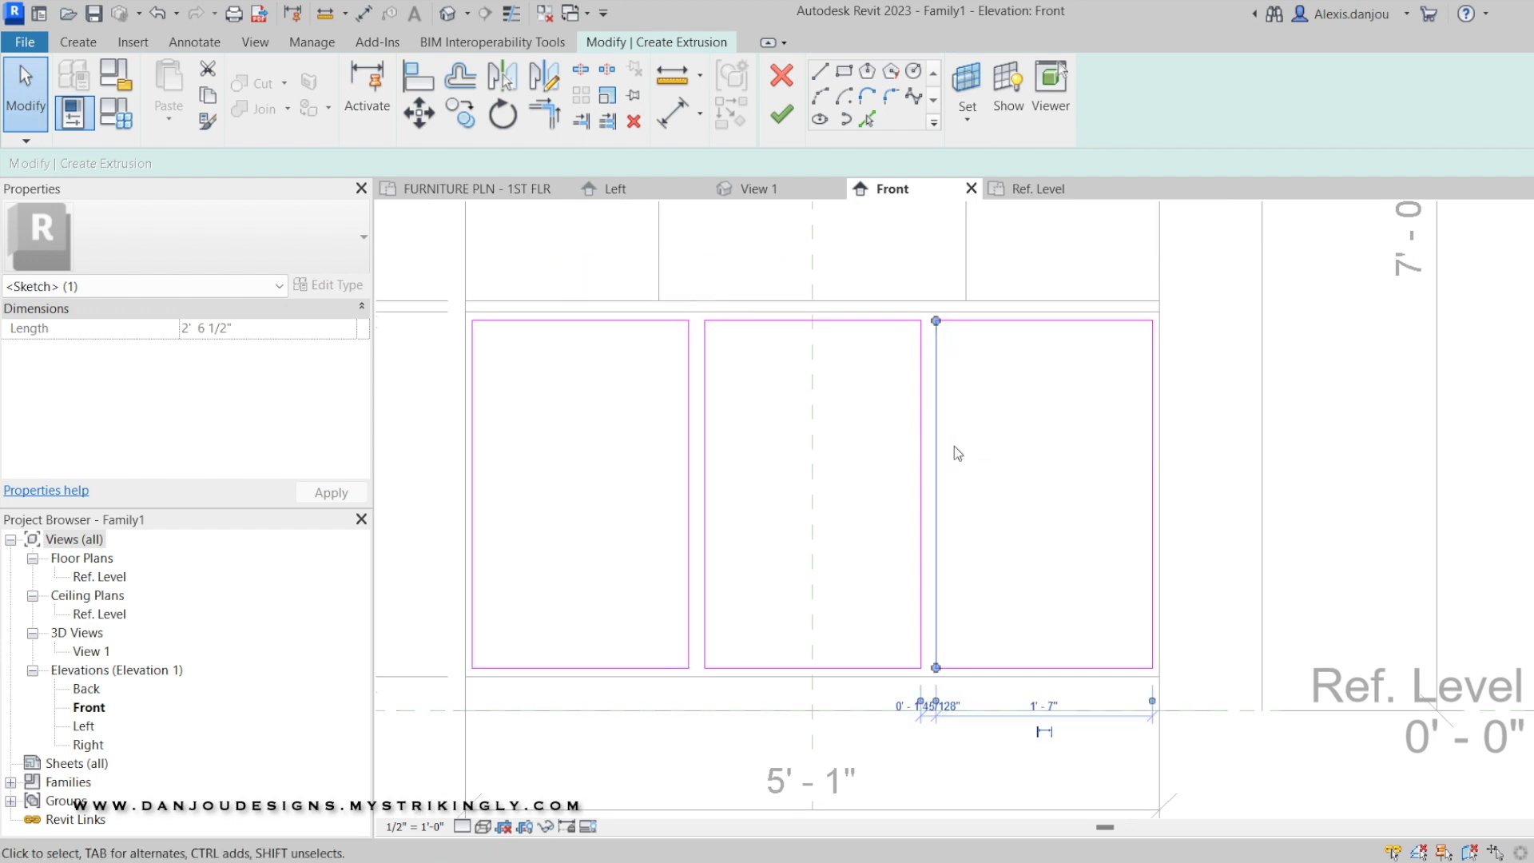
scroll(954, 445, down, 1)
click(905, 250)
middle_drag(906, 328, 848, 416)
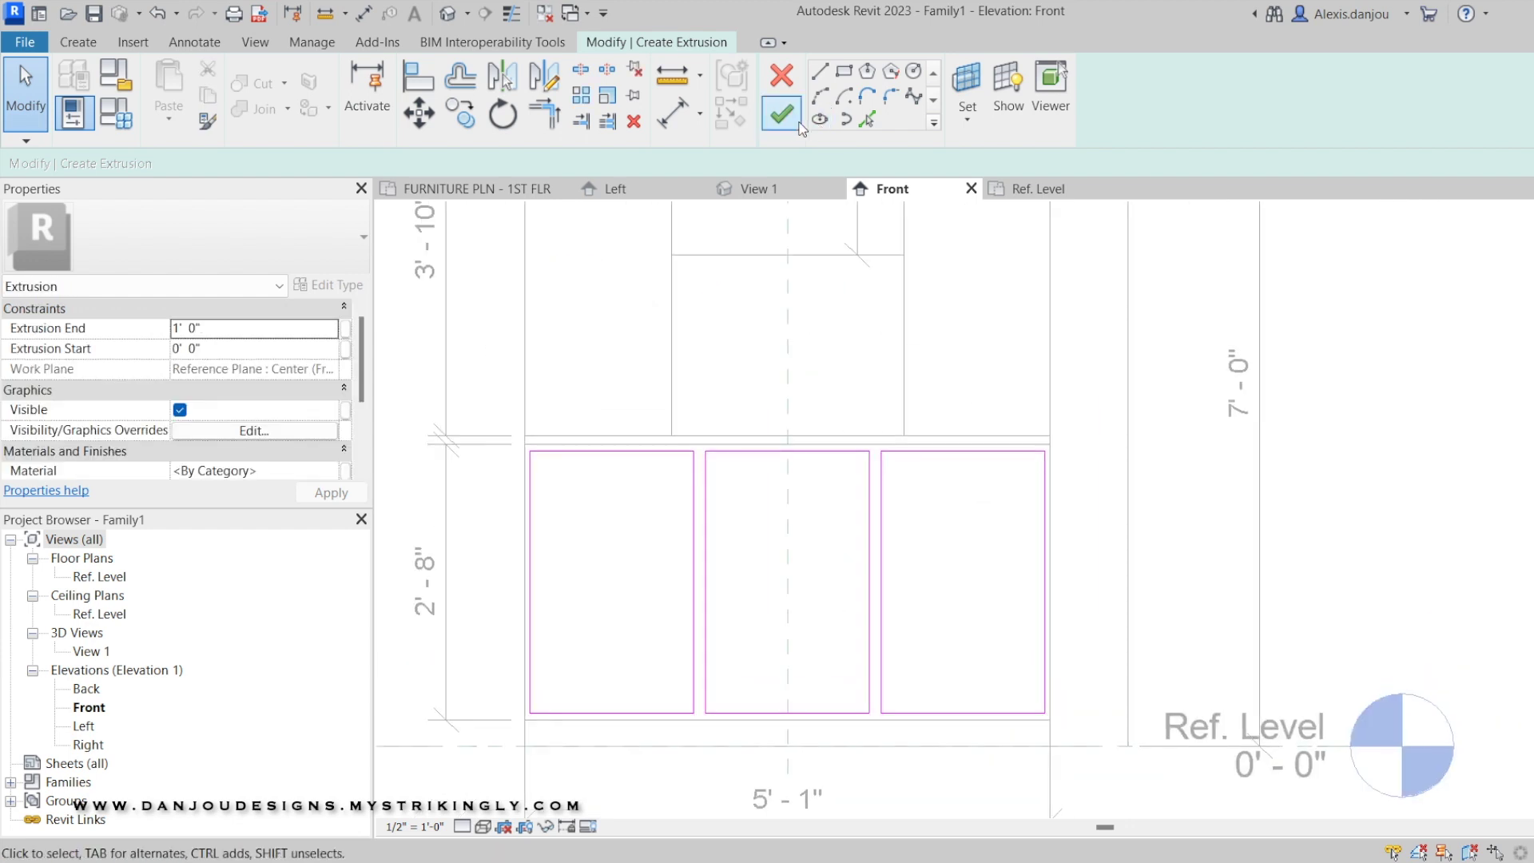
Shorten the middle door rectangle to a shallow drawer front and copy it twice downward, leaving narrow gaps
drag(816, 713, 798, 486)
click(798, 548)
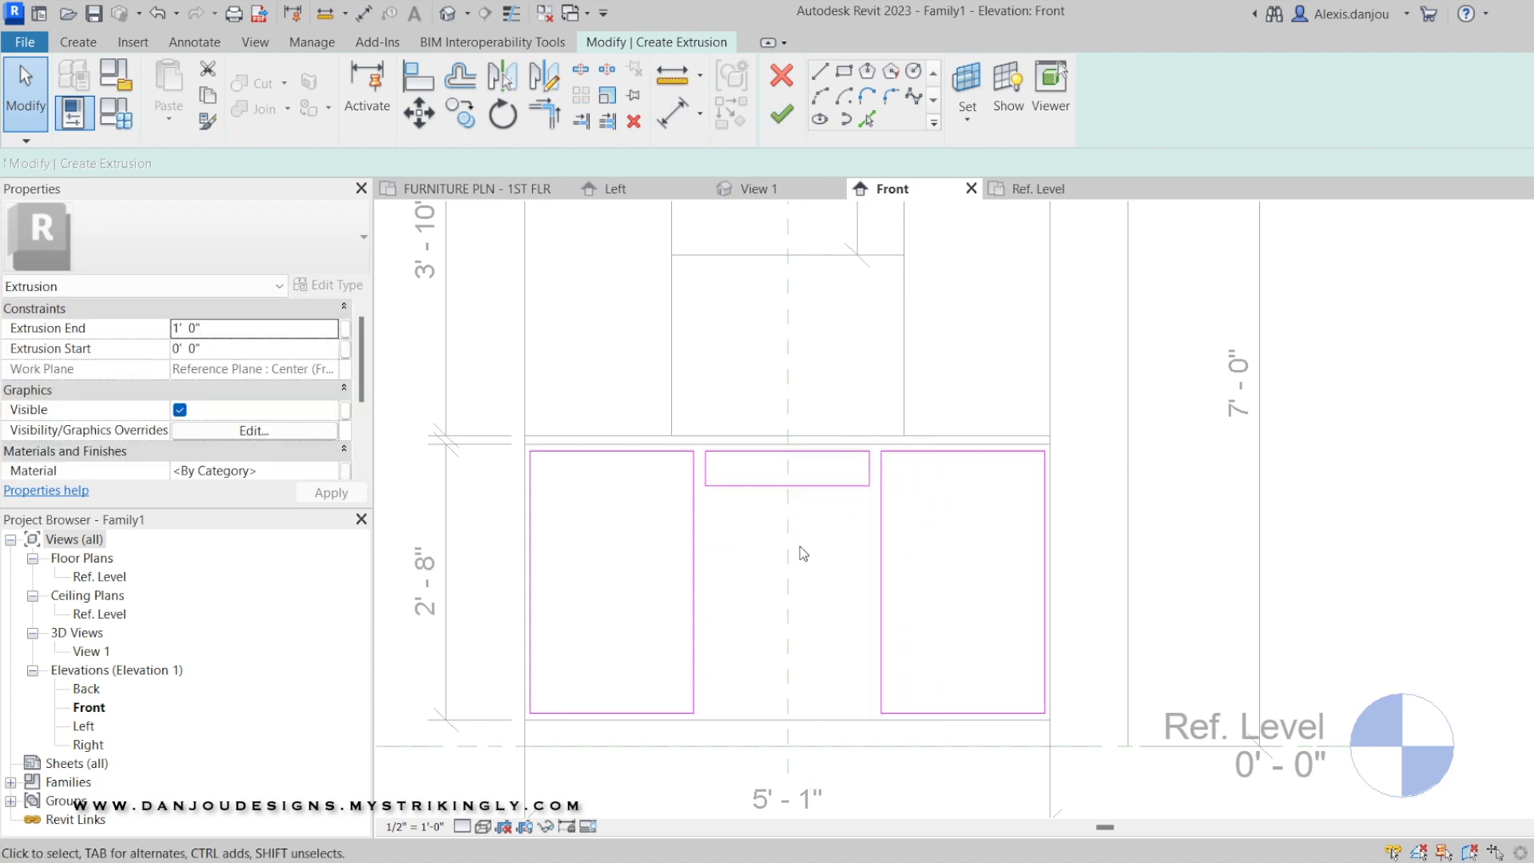
scroll(767, 488, up, 2)
drag(662, 390, 934, 548)
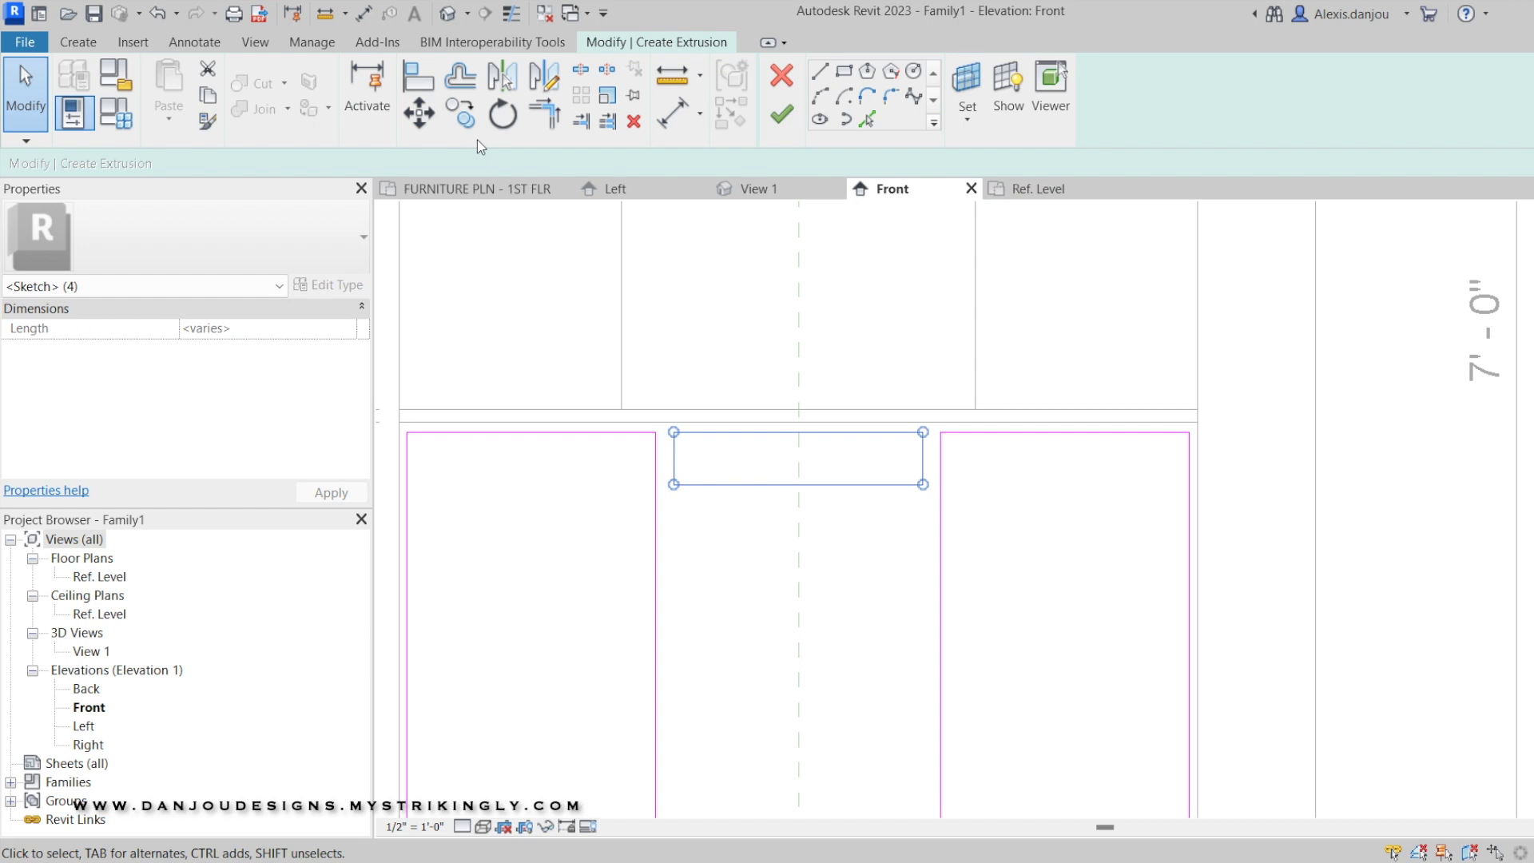
click(460, 113)
scroll(798, 432, up, 4)
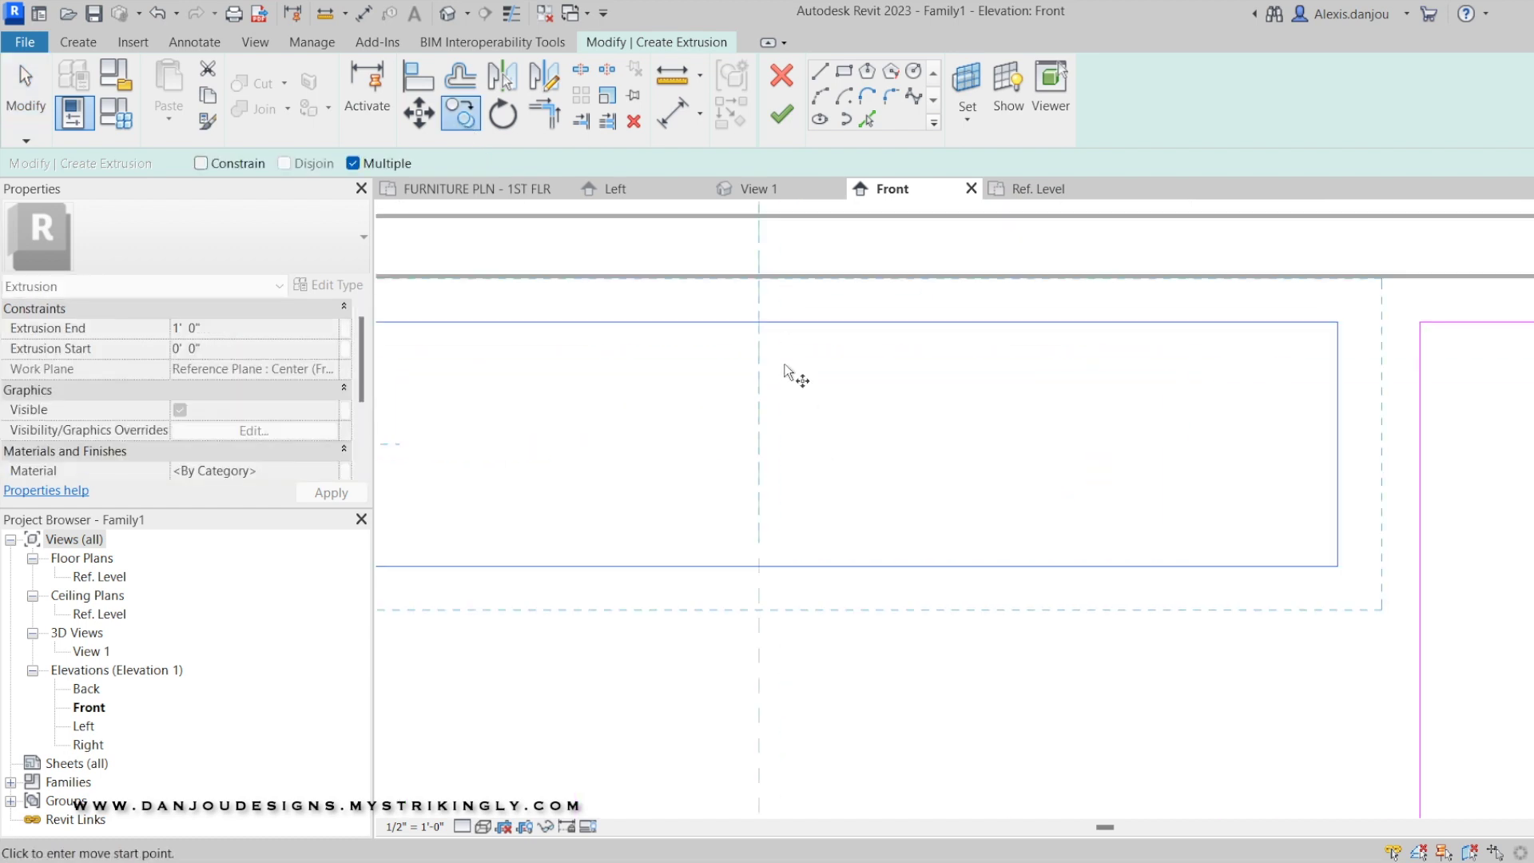
click(759, 323)
scroll(763, 438, down, 4)
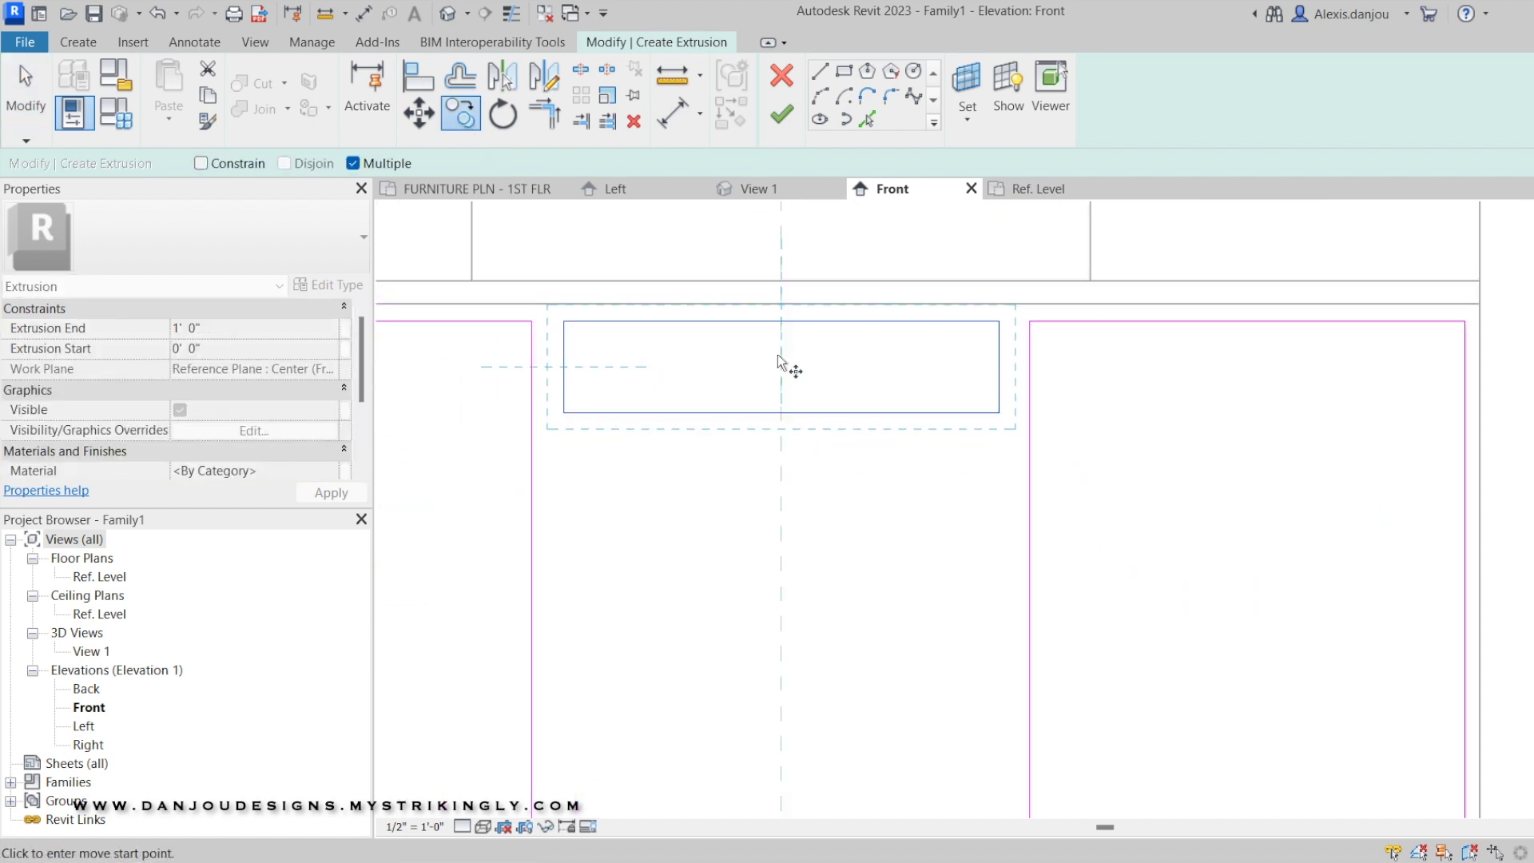
scroll(791, 435, down, 1)
right_click(802, 409)
click(827, 424)
click(467, 120)
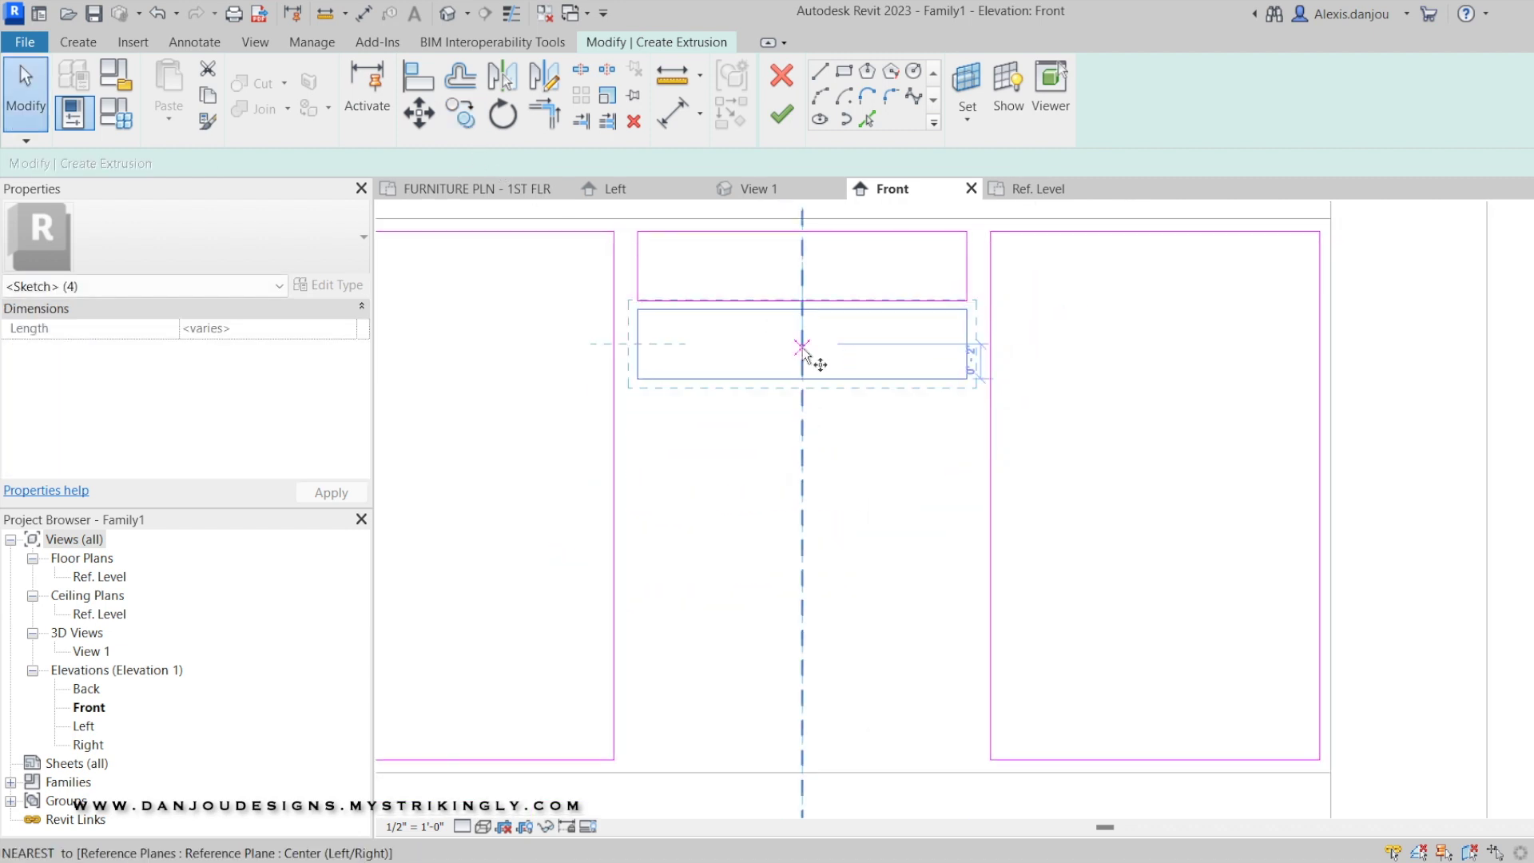
click(802, 310)
click(802, 392)
right_click(759, 312)
click(781, 331)
mouse_move(807, 463)
mouse_down()
mouse_move(813, 490)
mouse_move(805, 462)
mouse_up()
click(159, 15)
drag(806, 465, 810, 483)
click(158, 14)
Lower the bottom edge of the third drawer rectangle to make that front about twice as tall
drag(586, 379, 982, 504)
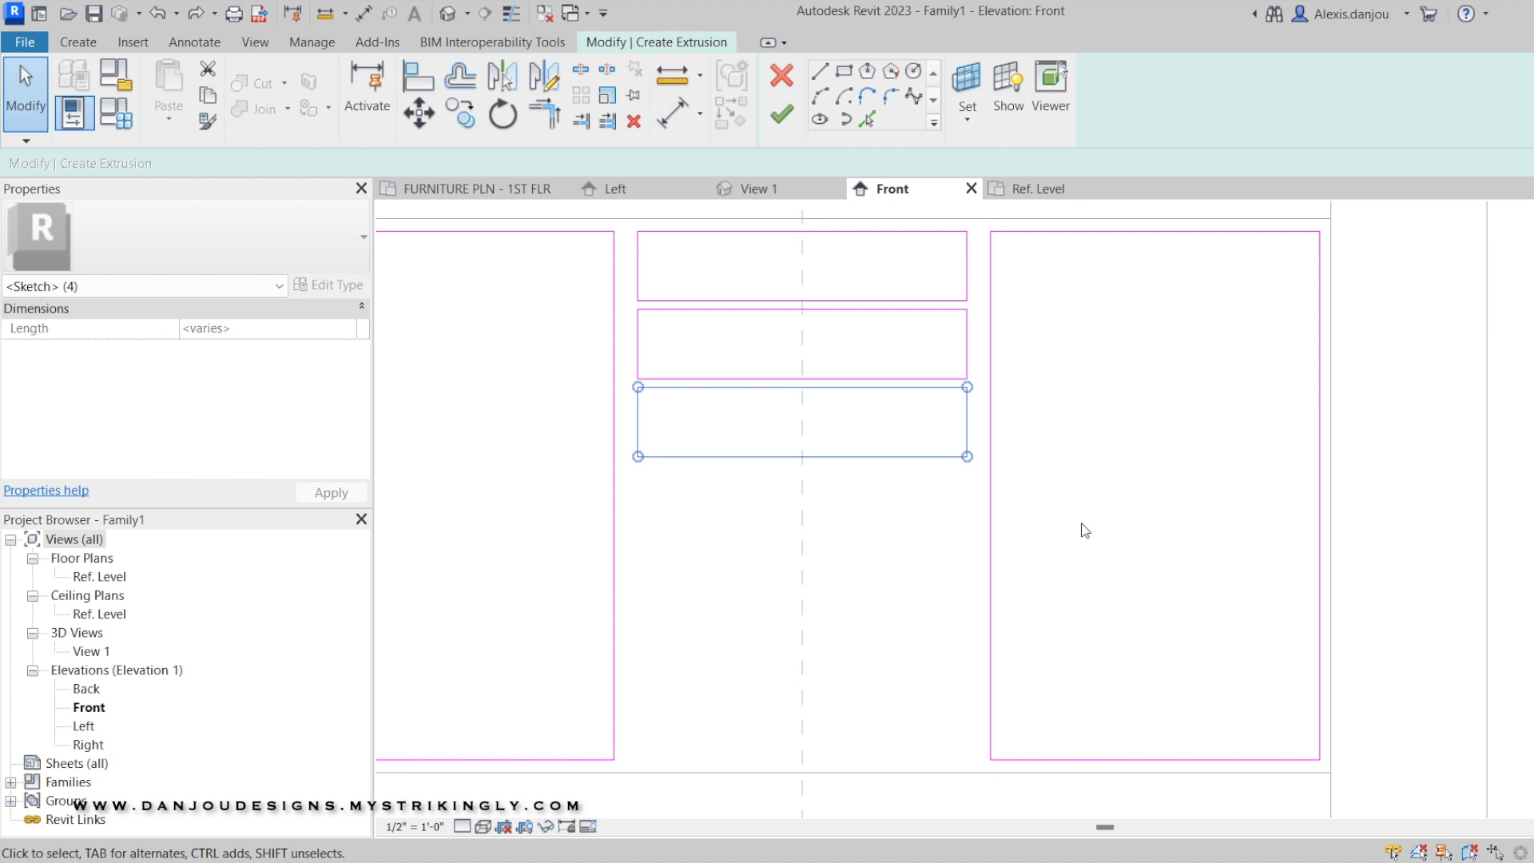
click(860, 456)
drag(860, 457, 873, 528)
click(628, 555)
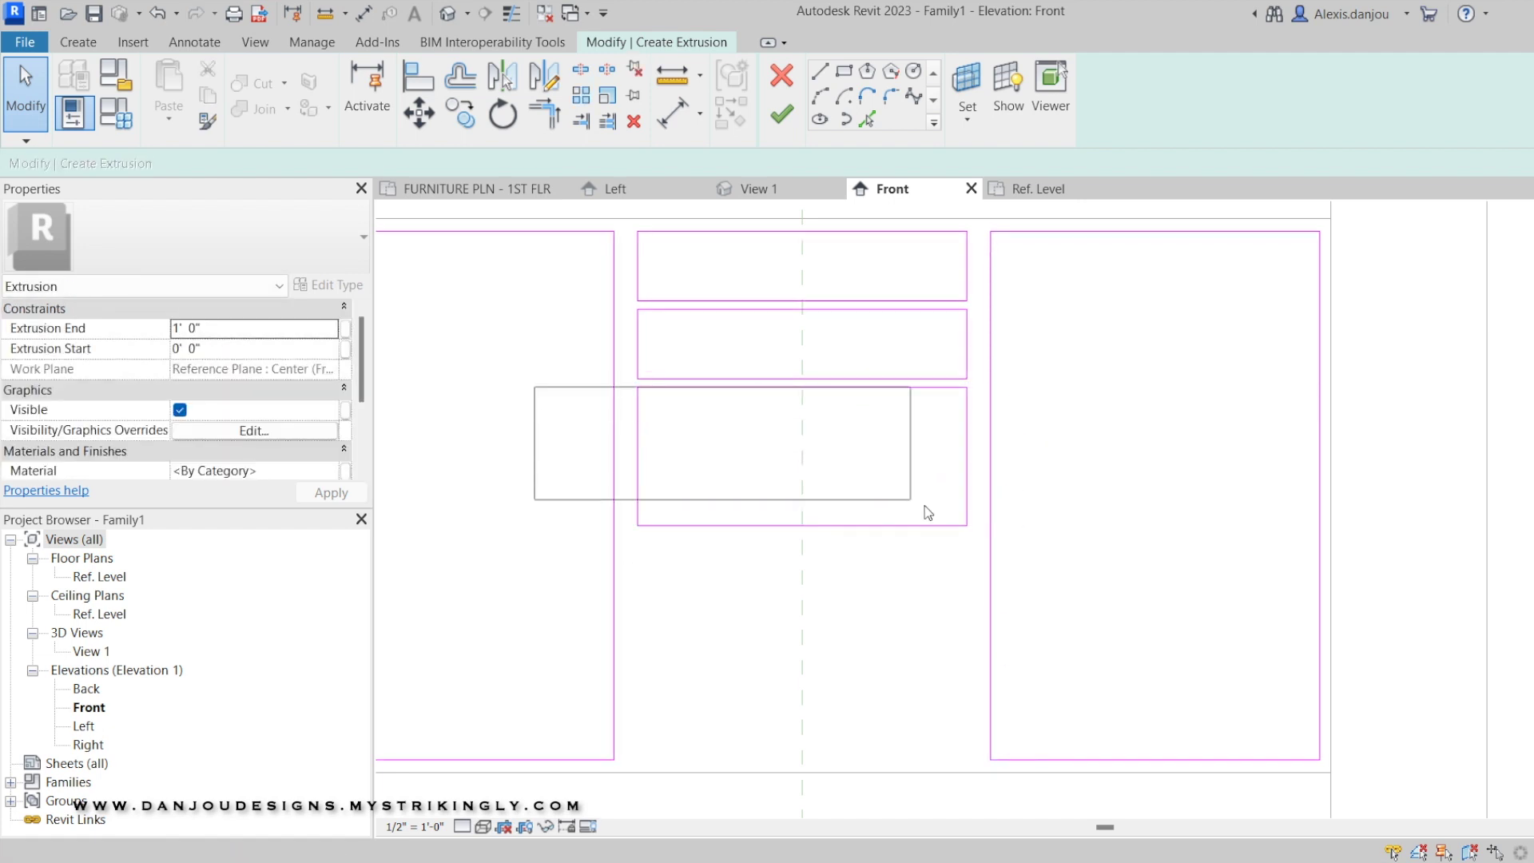
Copy the taller drawer rectangle straight down along the center reference plane to add a fourth front below it
drag(854, 476, 1009, 544)
click(802, 387)
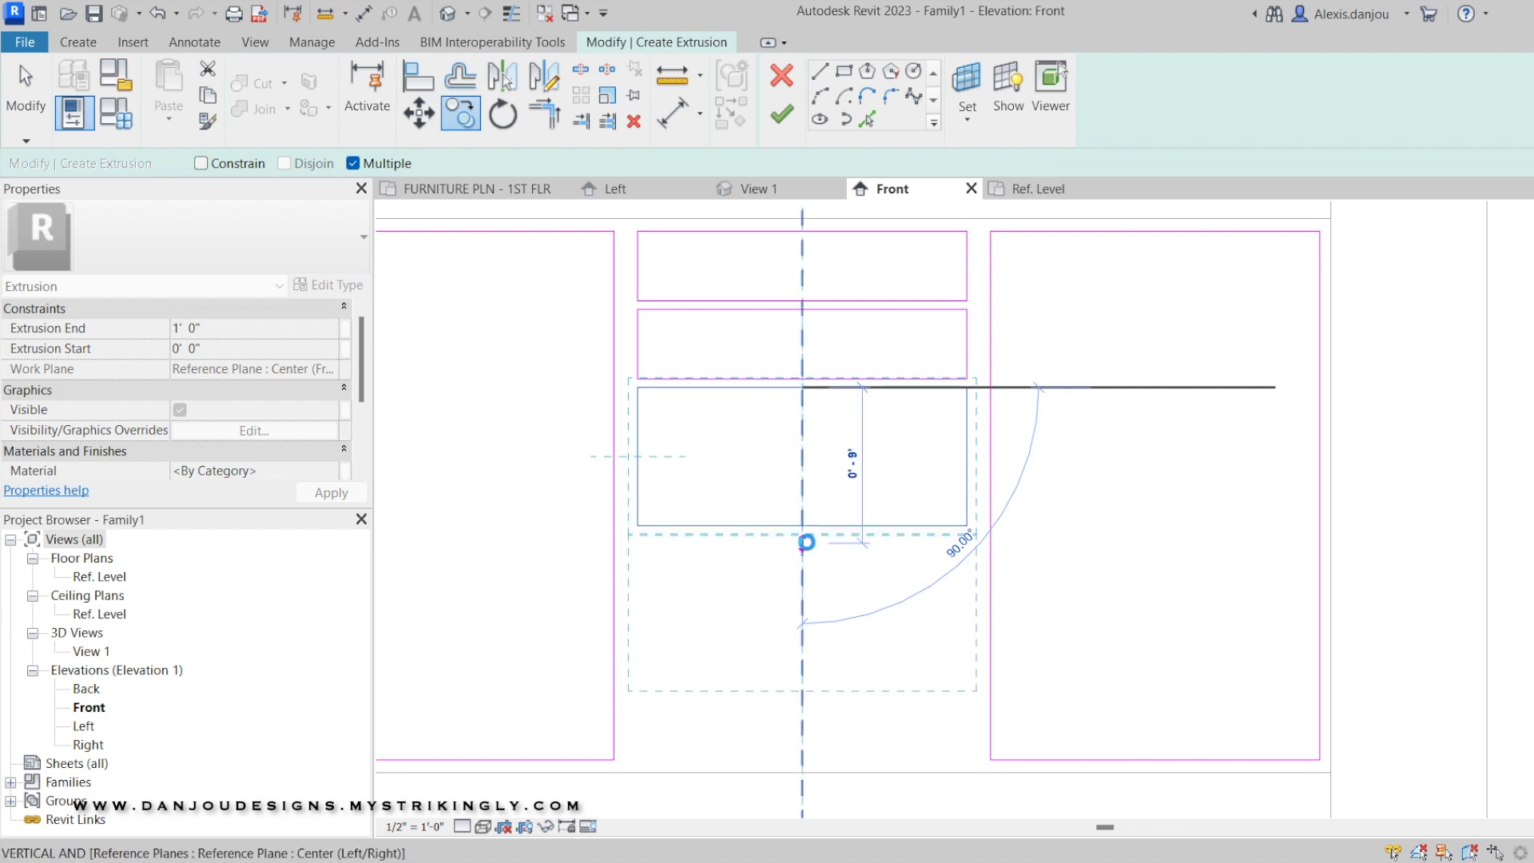
right_click(538, 301)
click(551, 312)
scroll(688, 415, up, 3)
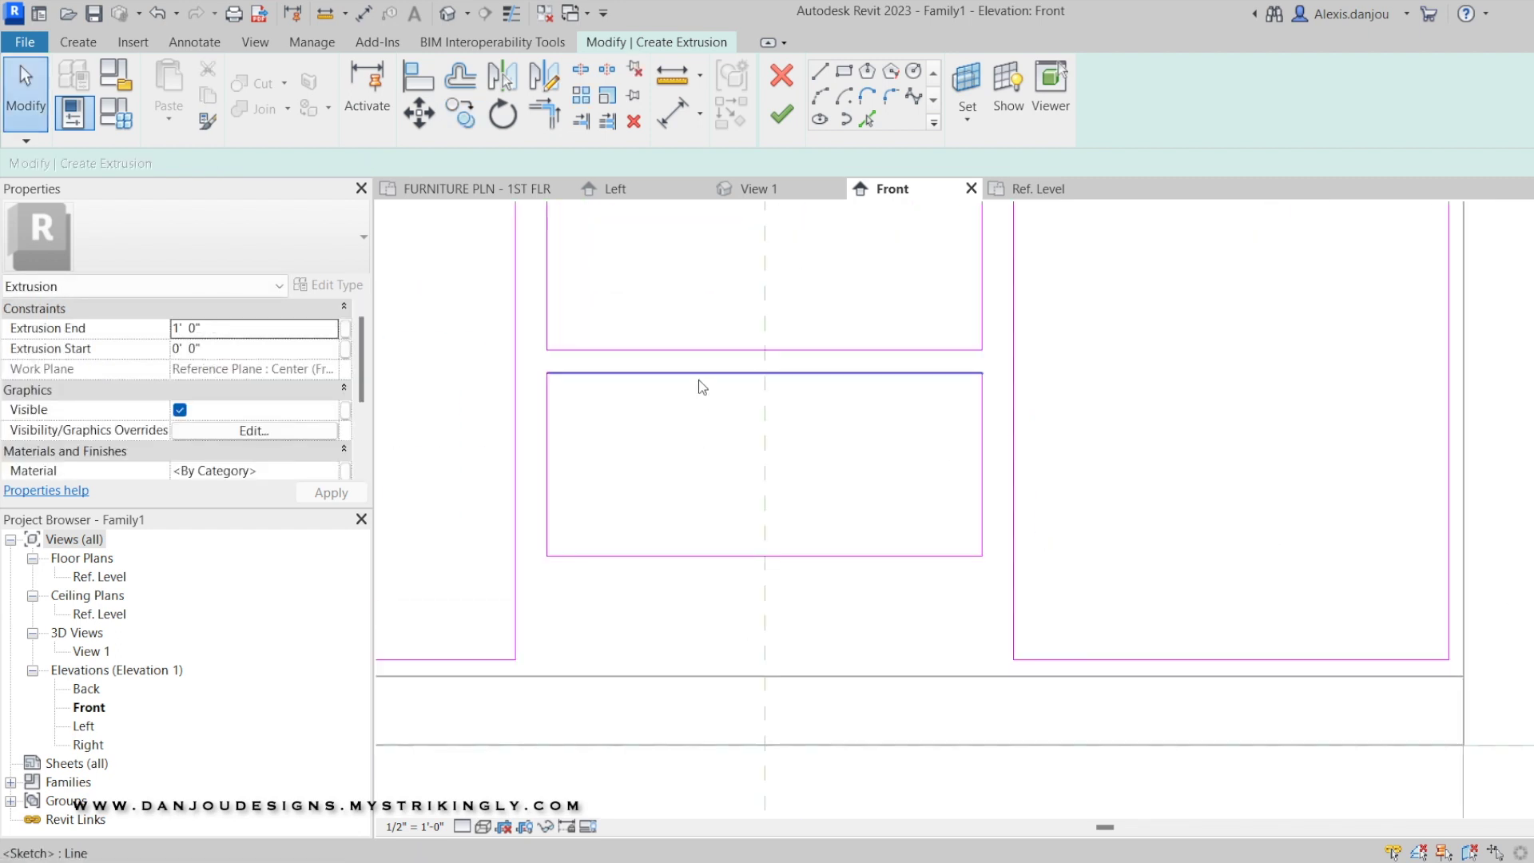
Raise the fourth front's top edge to leave a 1/2" gap, and lower its bottom edge level with the side doors
click(699, 381)
key(Up)
key(Up)
scroll(742, 427, down, 2)
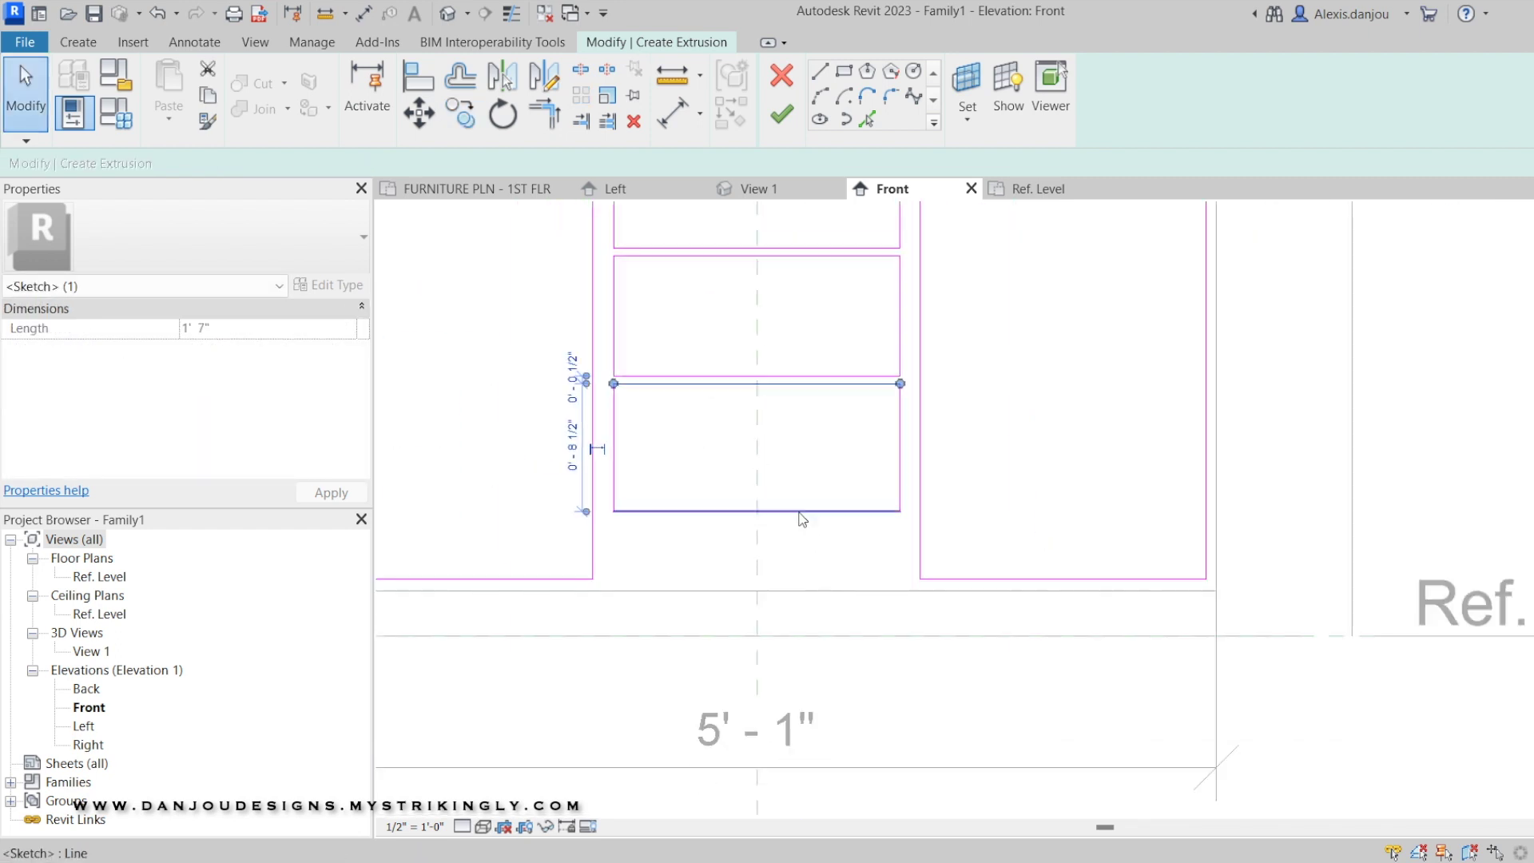
click(800, 512)
scroll(799, 511, up, 1)
drag(797, 511, 802, 586)
click(503, 408)
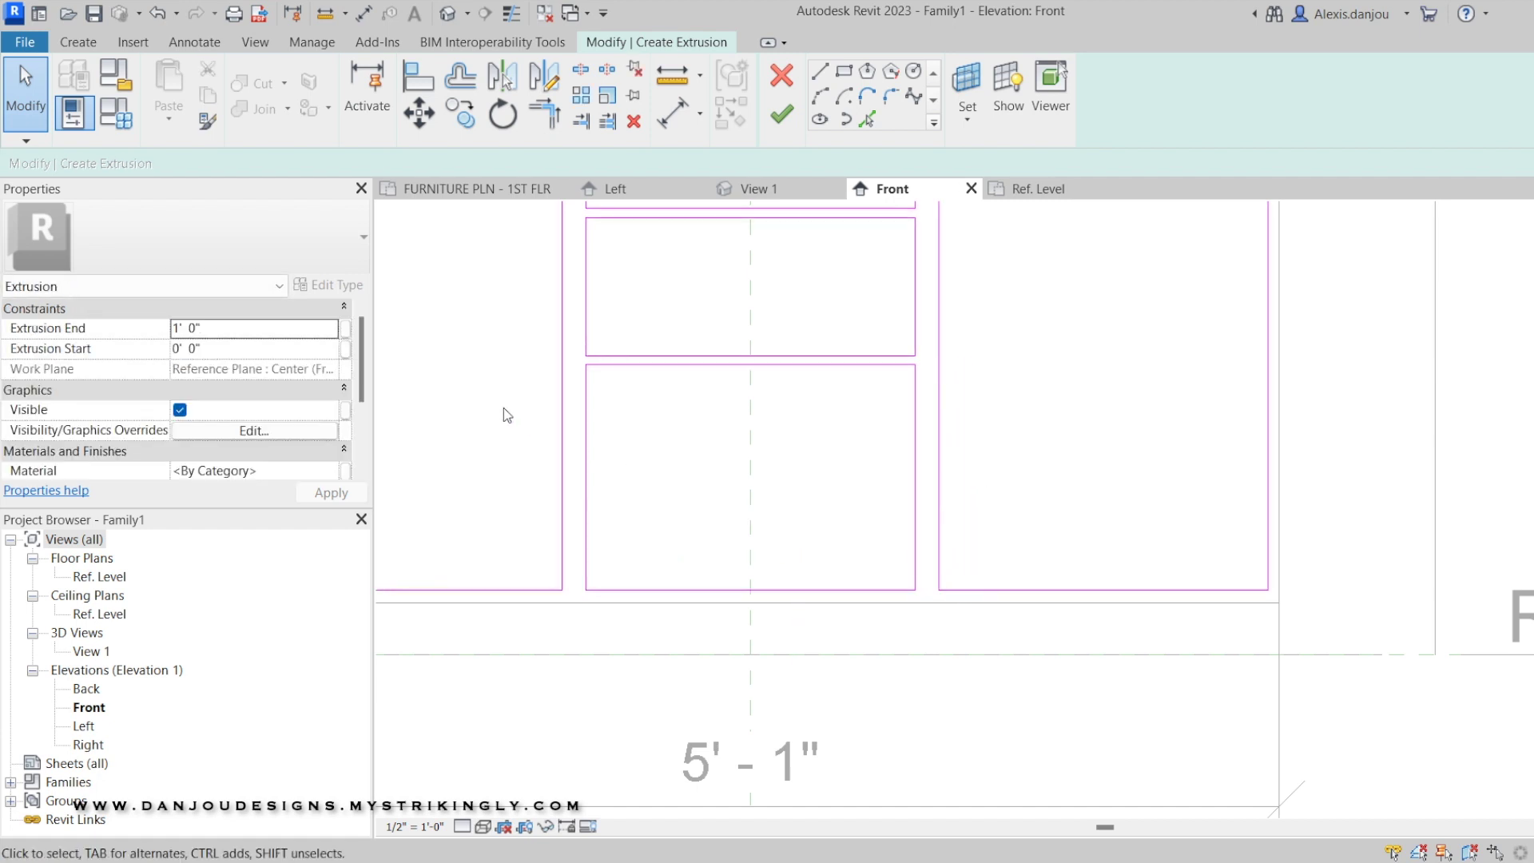
Delete the two shallow drawer rectangles at the top of the middle column
scroll(503, 408, down, 6)
middle_drag(763, 471, 827, 567)
middle_drag(819, 443, 849, 479)
scroll(743, 484, up, 4)
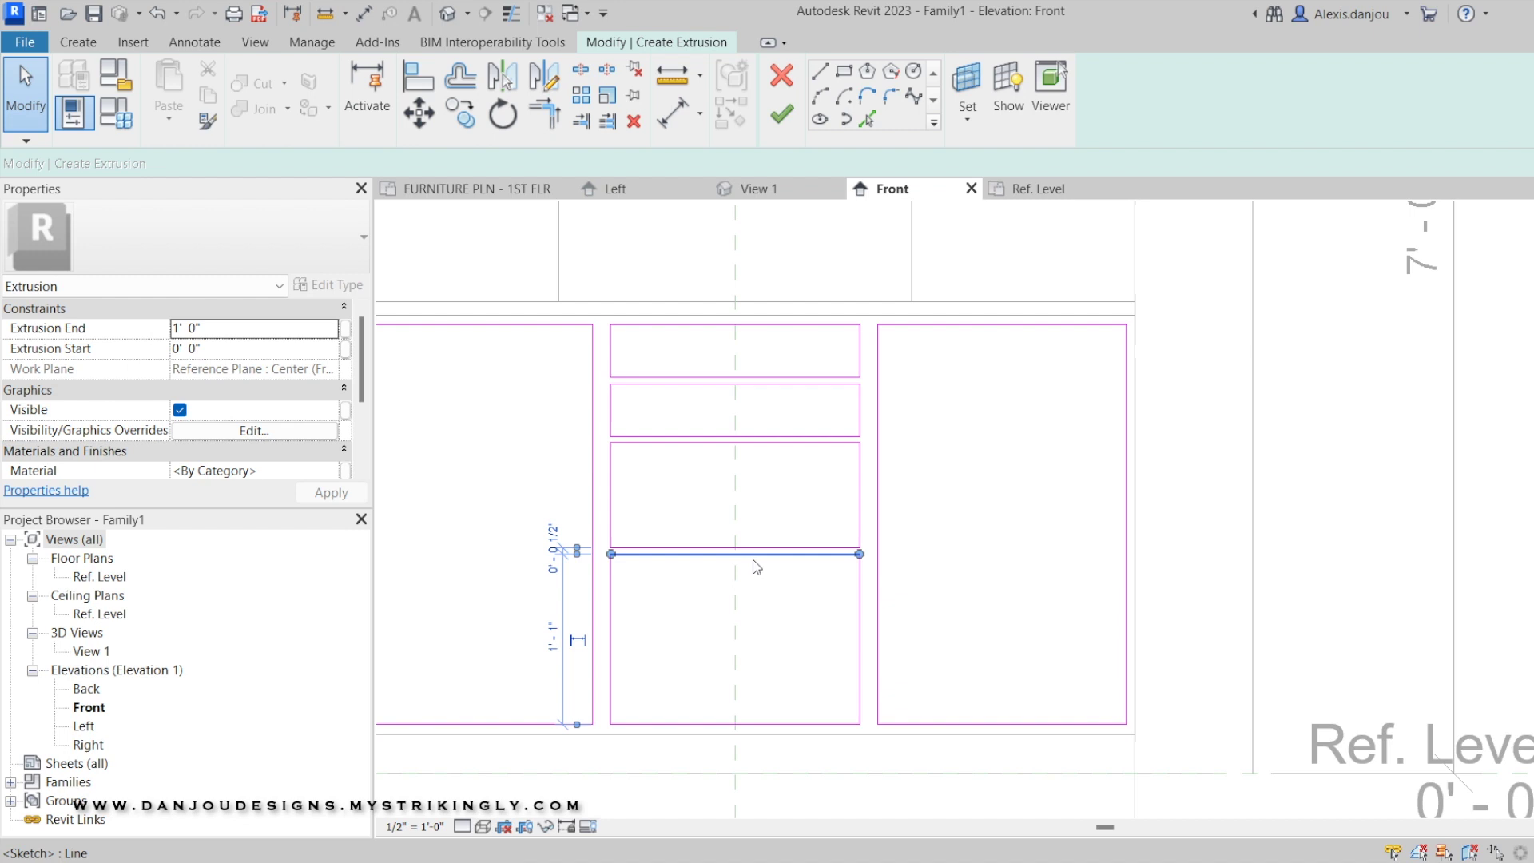
click(757, 566)
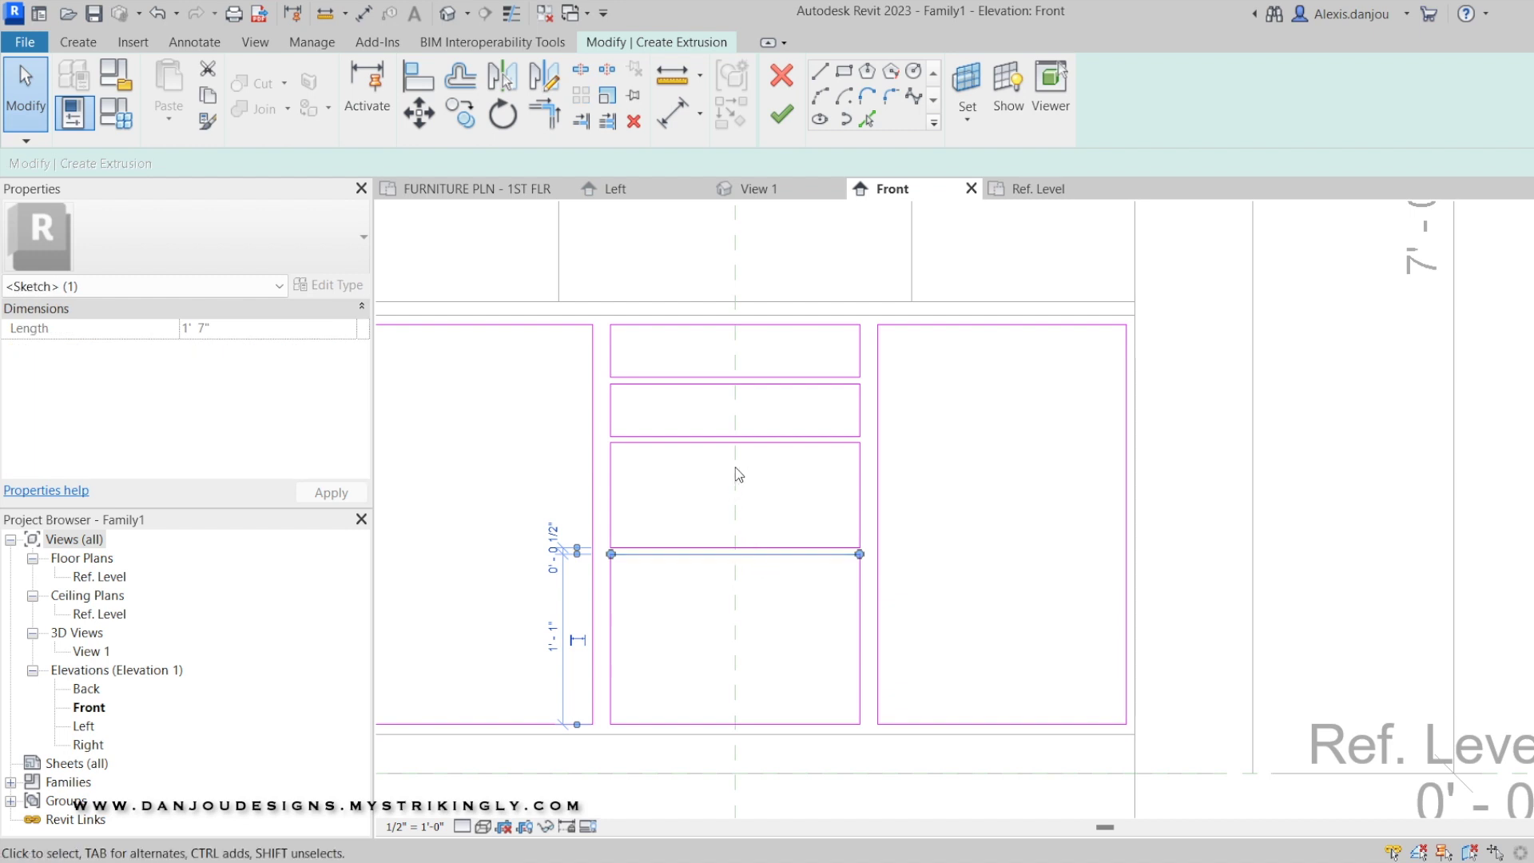
drag(599, 280, 876, 439)
click(876, 439)
drag(612, 291, 868, 450)
key(Delete)
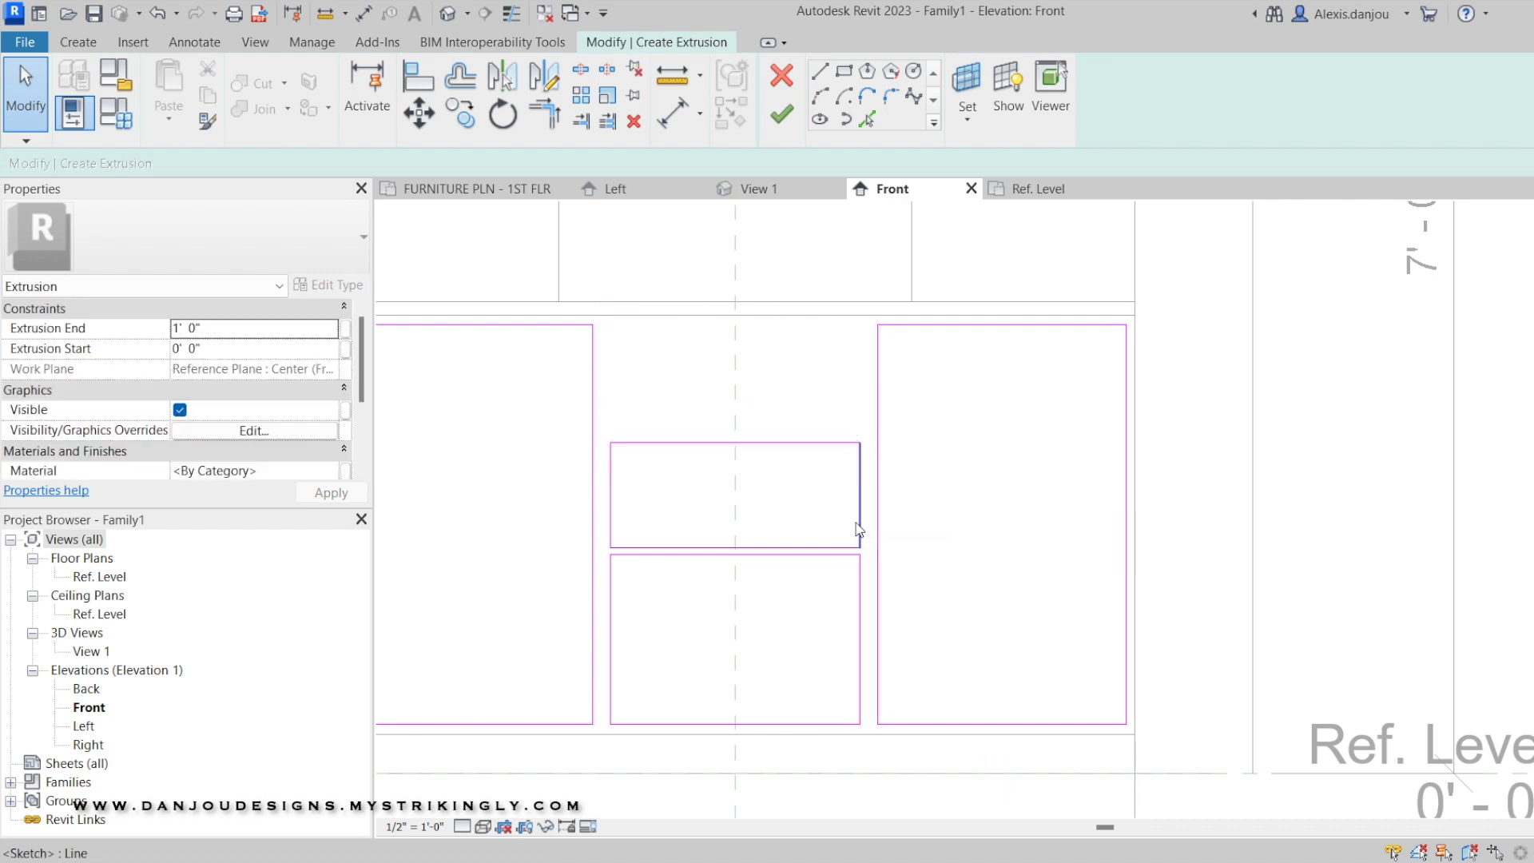
Move the remaining drawer rectangle up so its top edge lines up with the tops of the side doors
drag(614, 443, 848, 534)
key(ctrl+z)
drag(565, 422, 870, 559)
click(419, 113)
click(735, 442)
click(735, 326)
Raise the lower middle rectangle's top edge to leave a 1/2" gap beneath the drawer front
click(753, 541)
click(763, 553)
drag(764, 554, 770, 445)
click(1188, 599)
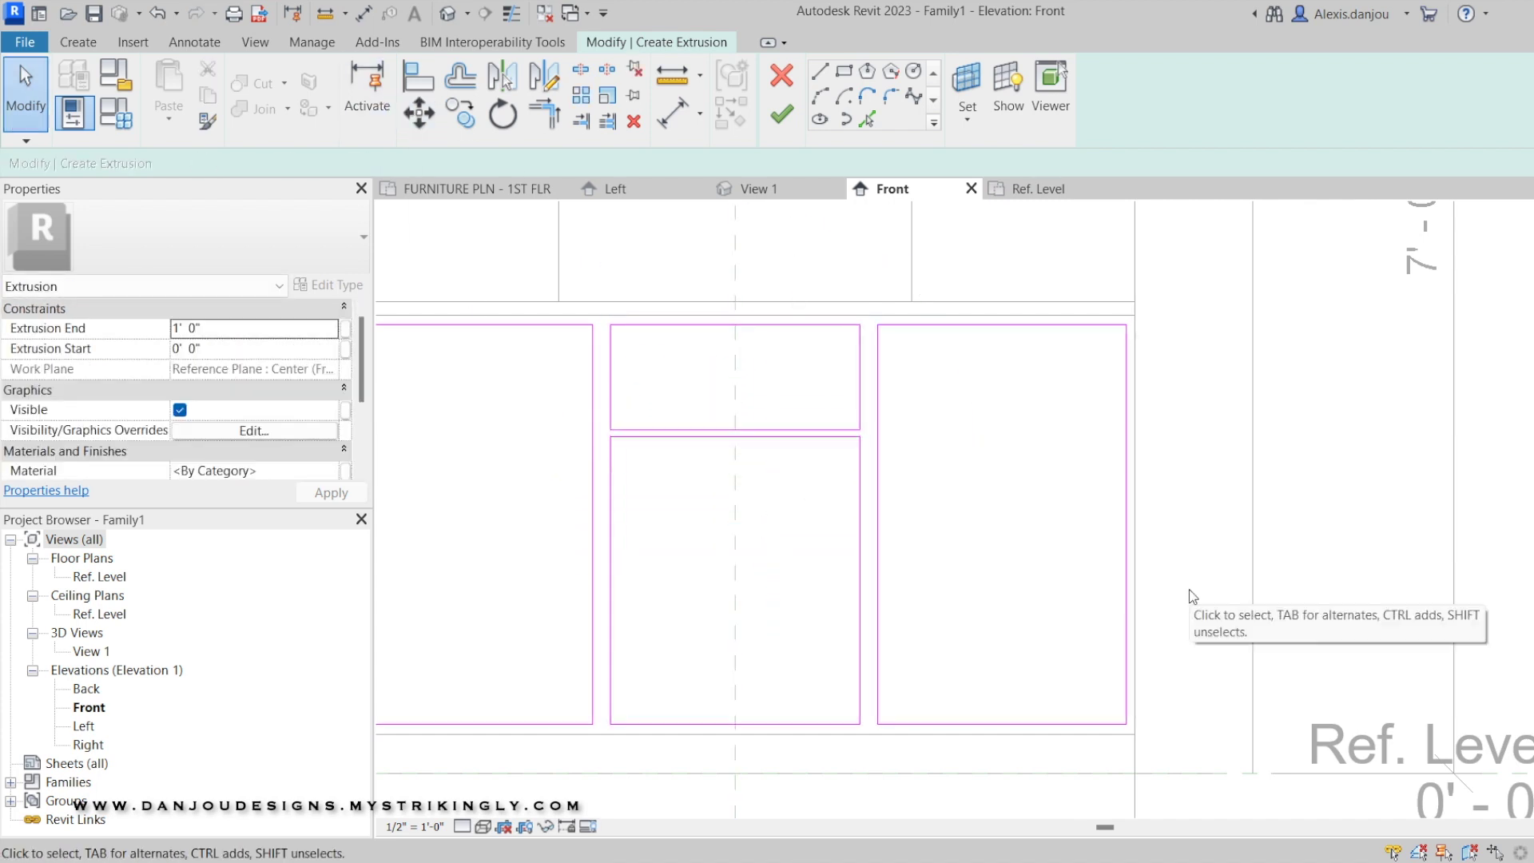
Narrow the left and right door rectangles to equal widths by moving their inner edges away from the middle column
scroll(1055, 639, down, 3)
scroll(995, 559, up, 2)
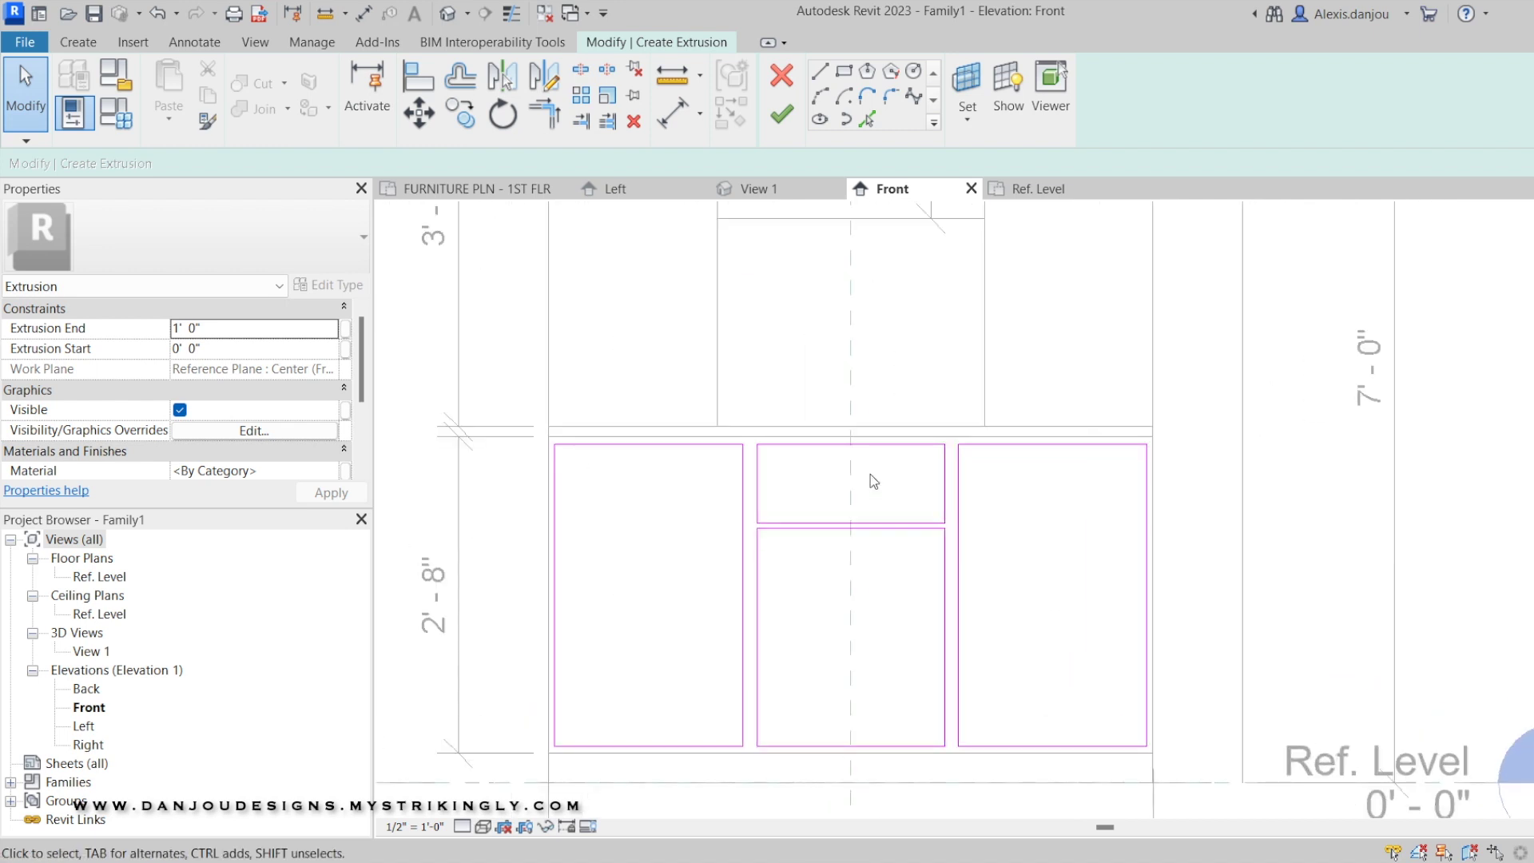
scroll(870, 473, up, 1)
click(917, 520)
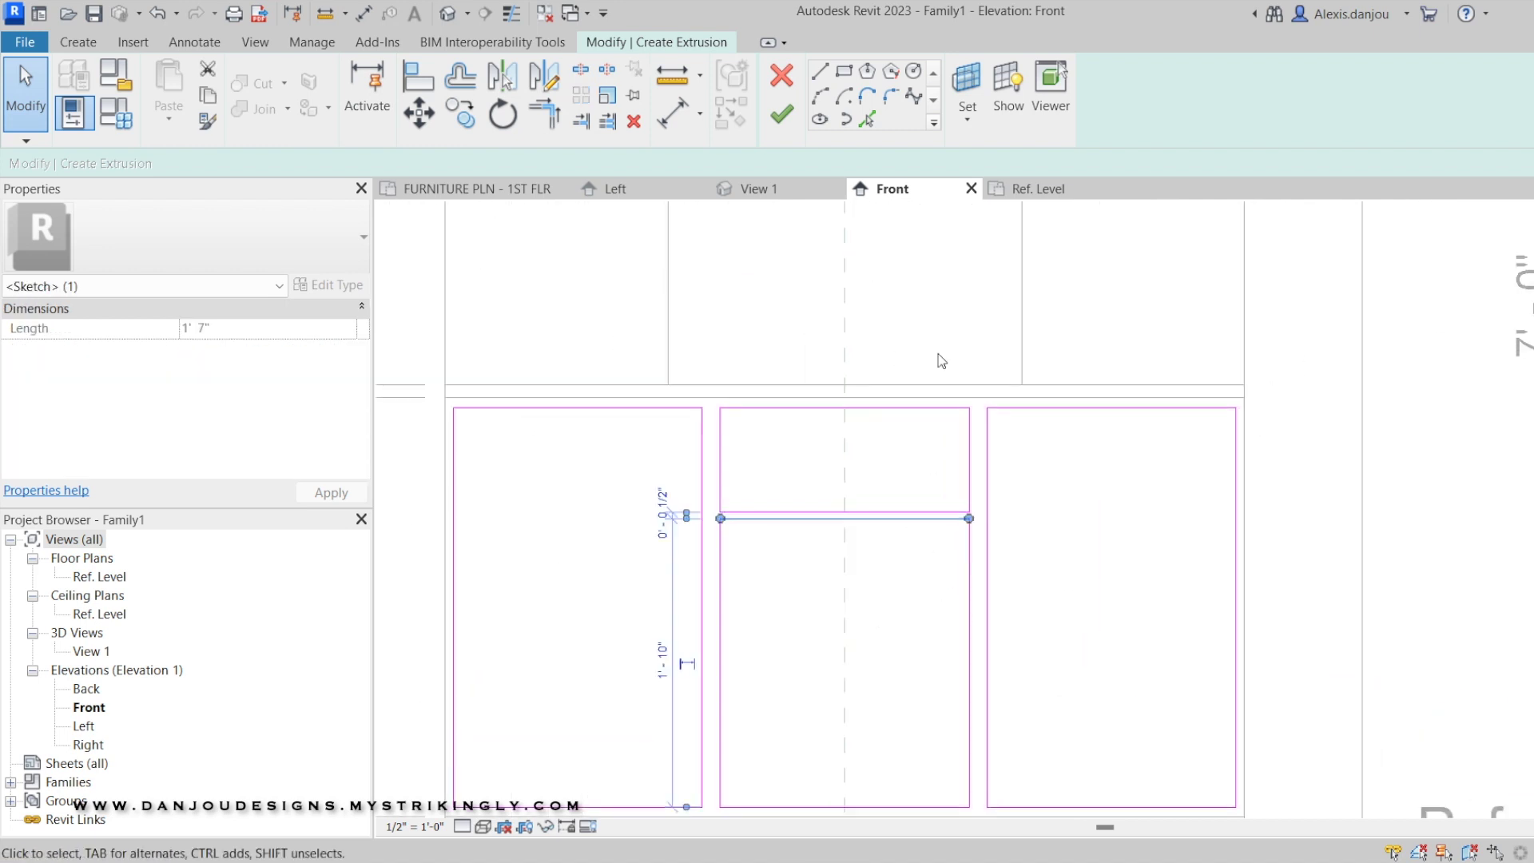
click(699, 456)
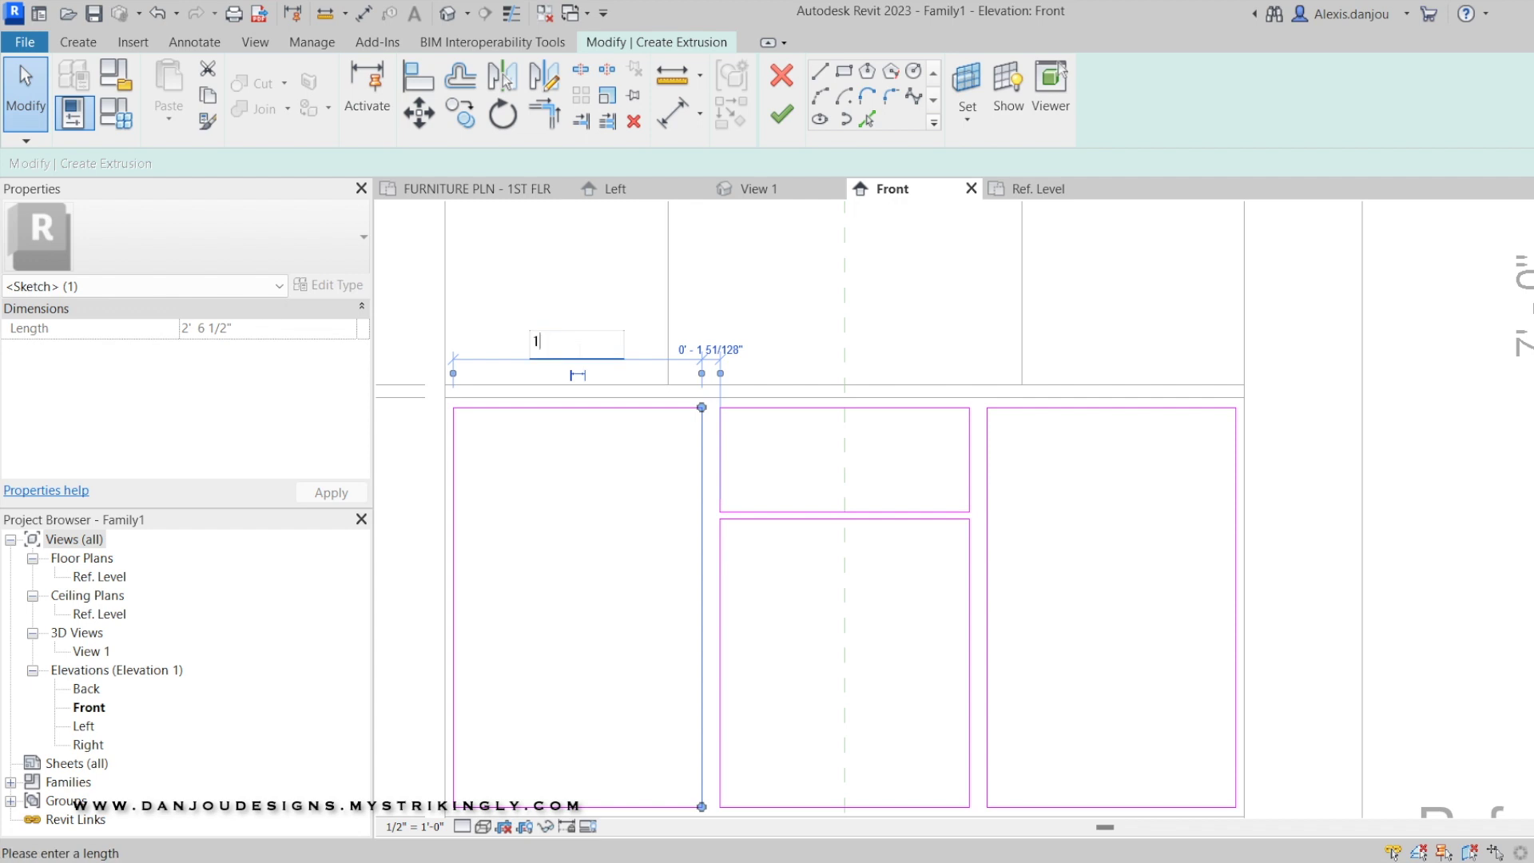
key(Return)
click(1048, 487)
click(1044, 408)
click(987, 447)
scroll(1051, 420, down, 1)
middle_drag(1053, 425, 977, 339)
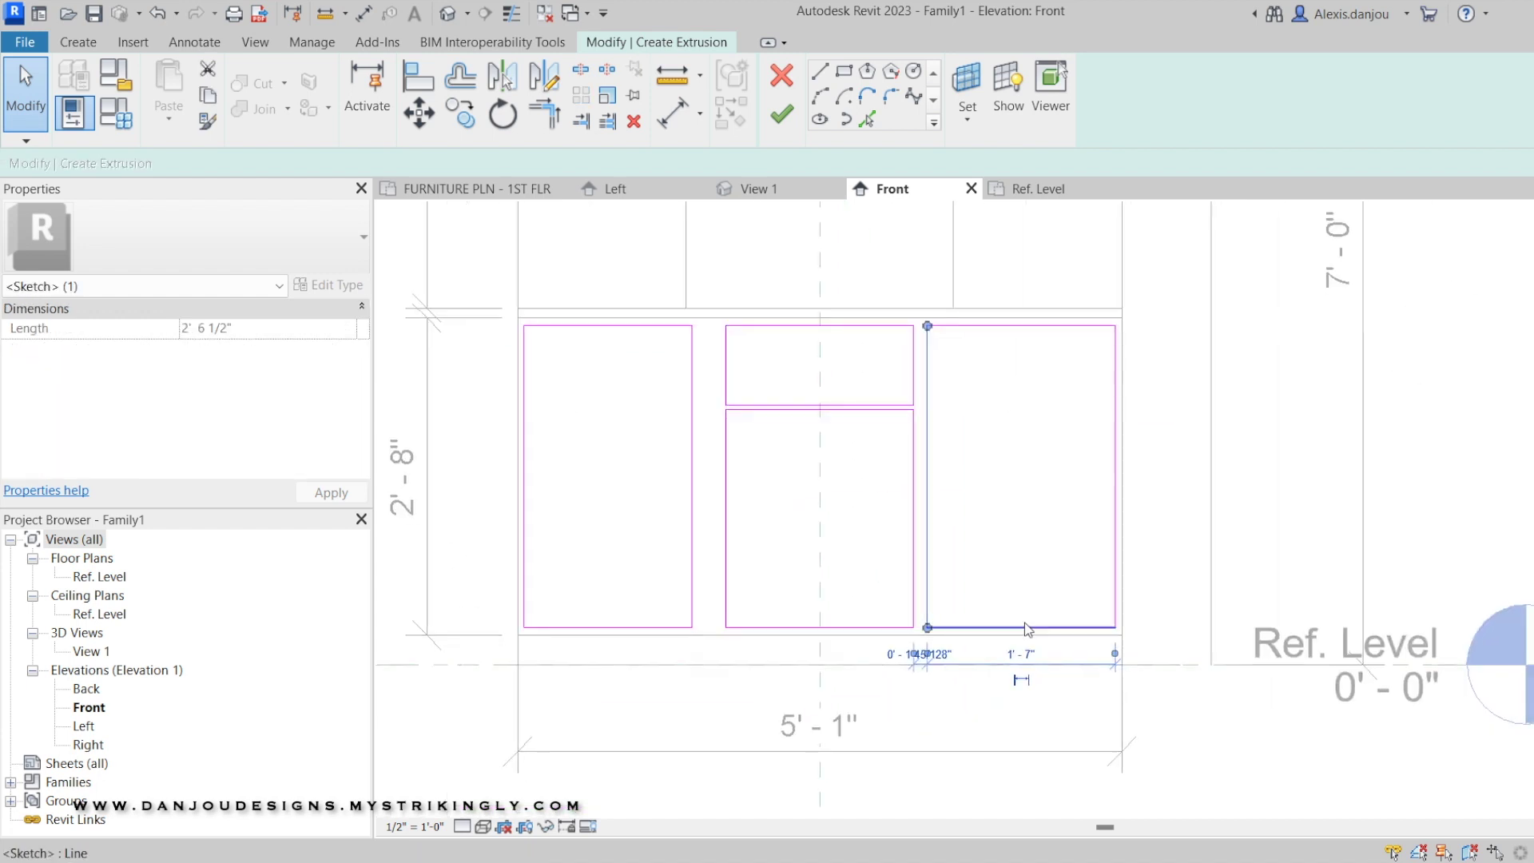
click(794, 256)
Widen the lower middle rectangle by shifting its left and right edges outward, leaving a narrow gap to each side door
scroll(753, 447, up, 1)
click(720, 465)
key(Left)
key(Left)
key(Left)
key(Left)
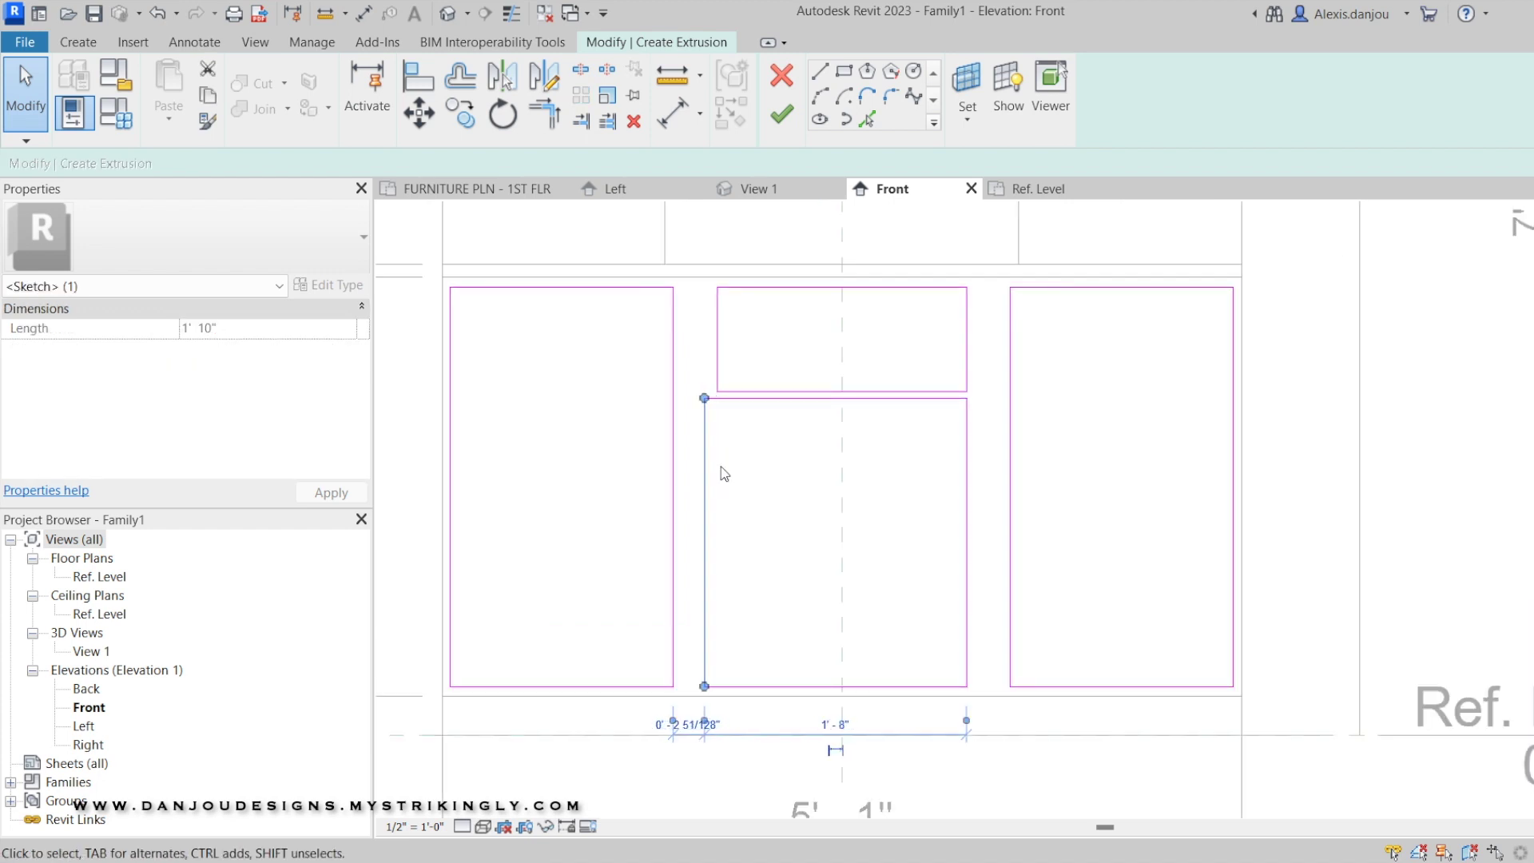
click(967, 523)
key(Right)
key(Right)
key(Right)
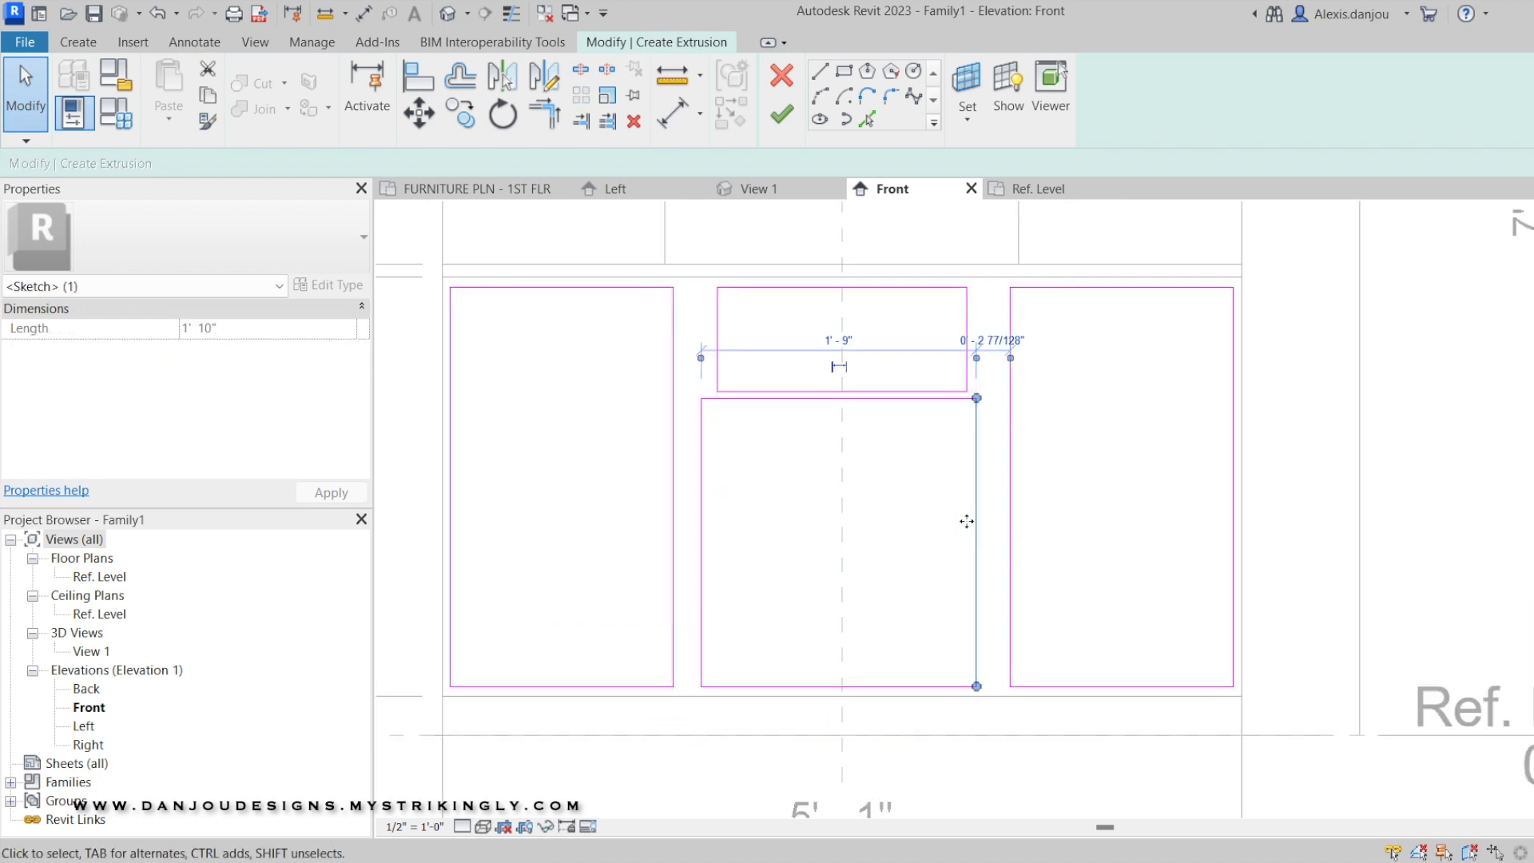
key(Right)
key(Right)
key(Right)
key(Right)
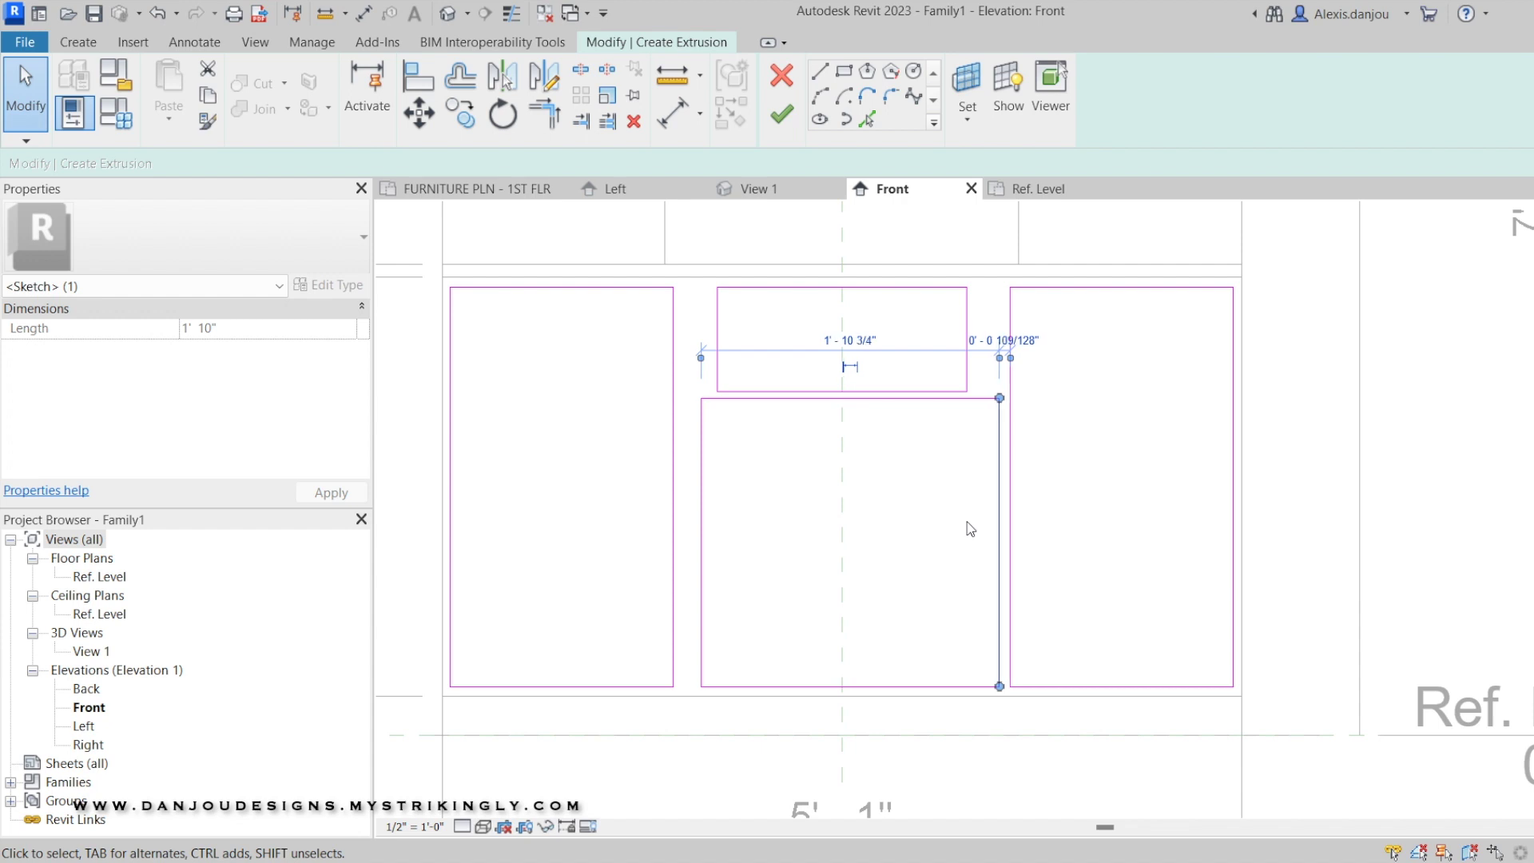
click(703, 536)
Stretch both sides of the upper middle drawer rectangle outward to match the width of the rectangle below
middle_drag(809, 392, 777, 504)
drag(686, 428, 654, 434)
drag(934, 449, 967, 445)
click(931, 328)
middle_drag(912, 551, 897, 379)
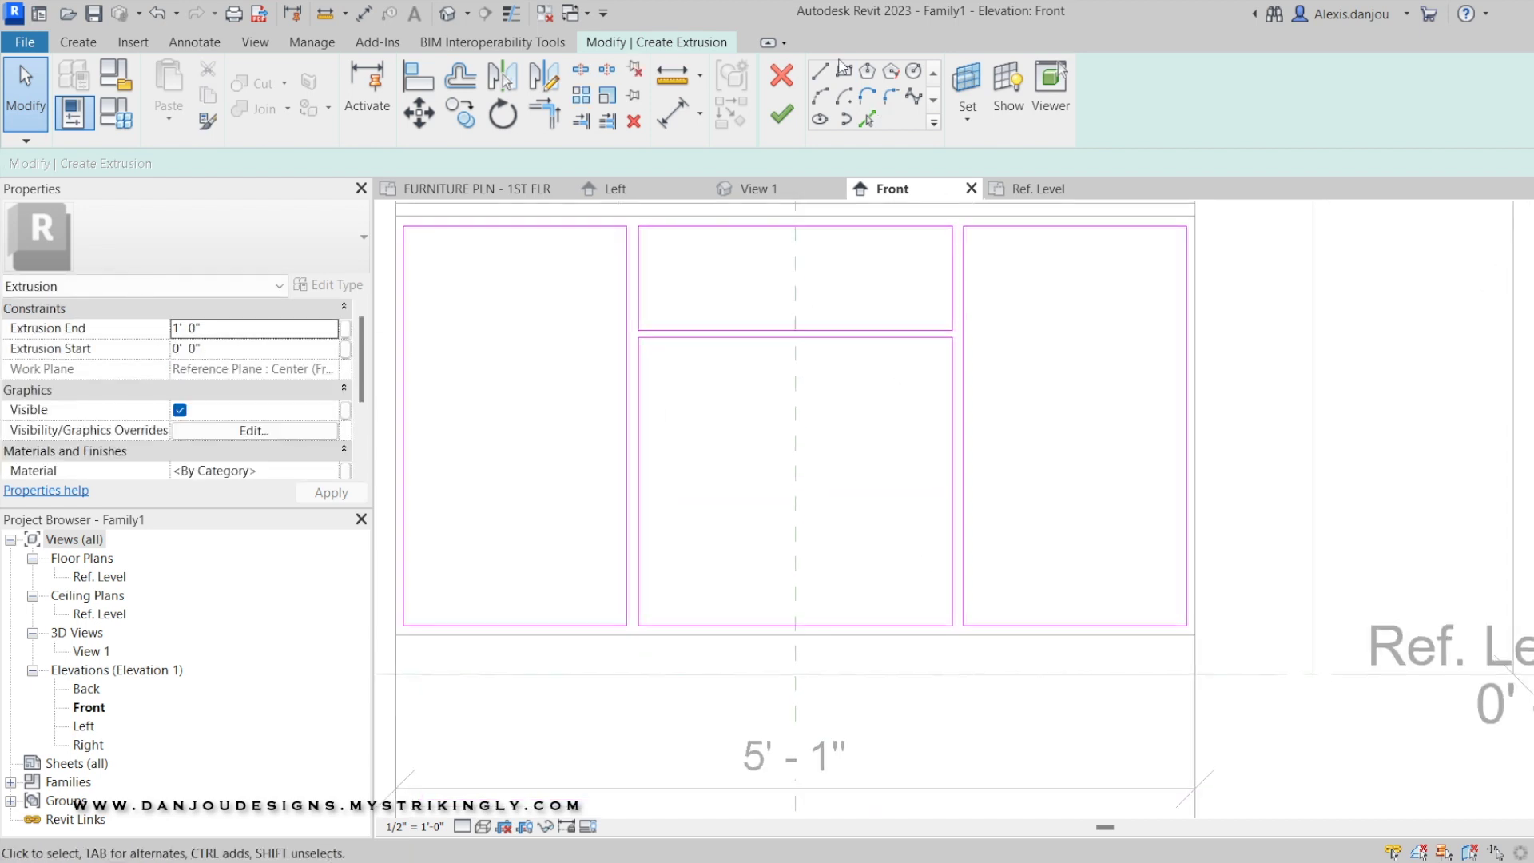
Draw a 1'-10" vertical line from the top to the bottom edge of the lower middle rectangle, near the center reference plane
click(819, 71)
scroll(767, 448, up, 5)
scroll(799, 274, up, 3)
click(802, 276)
scroll(796, 415, down, 6)
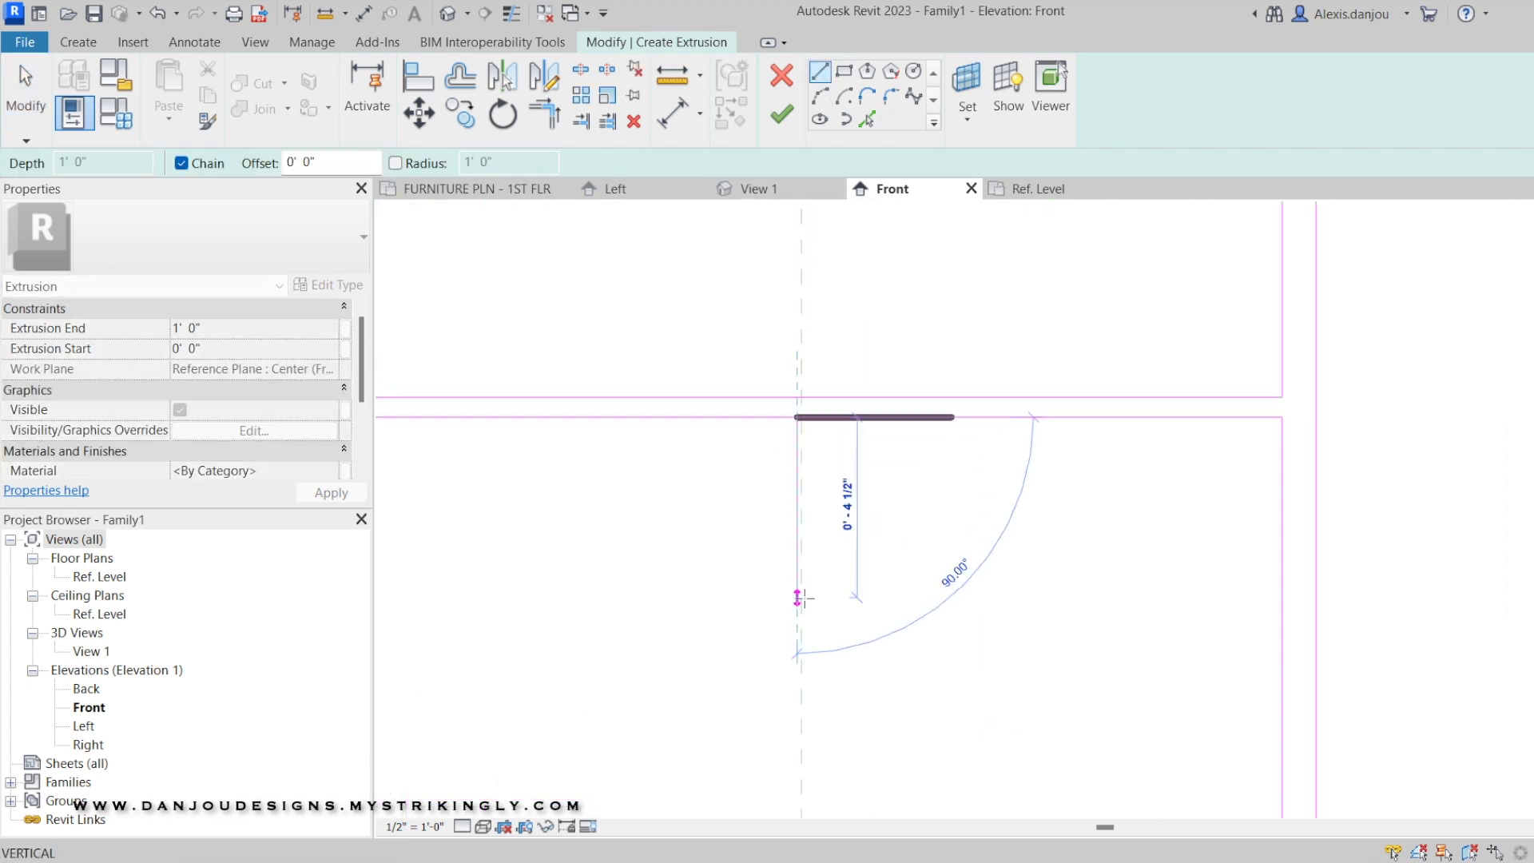
scroll(793, 569, down, 1)
click(796, 623)
right_click(831, 451)
click(851, 466)
scroll(791, 461, up, 2)
click(810, 460)
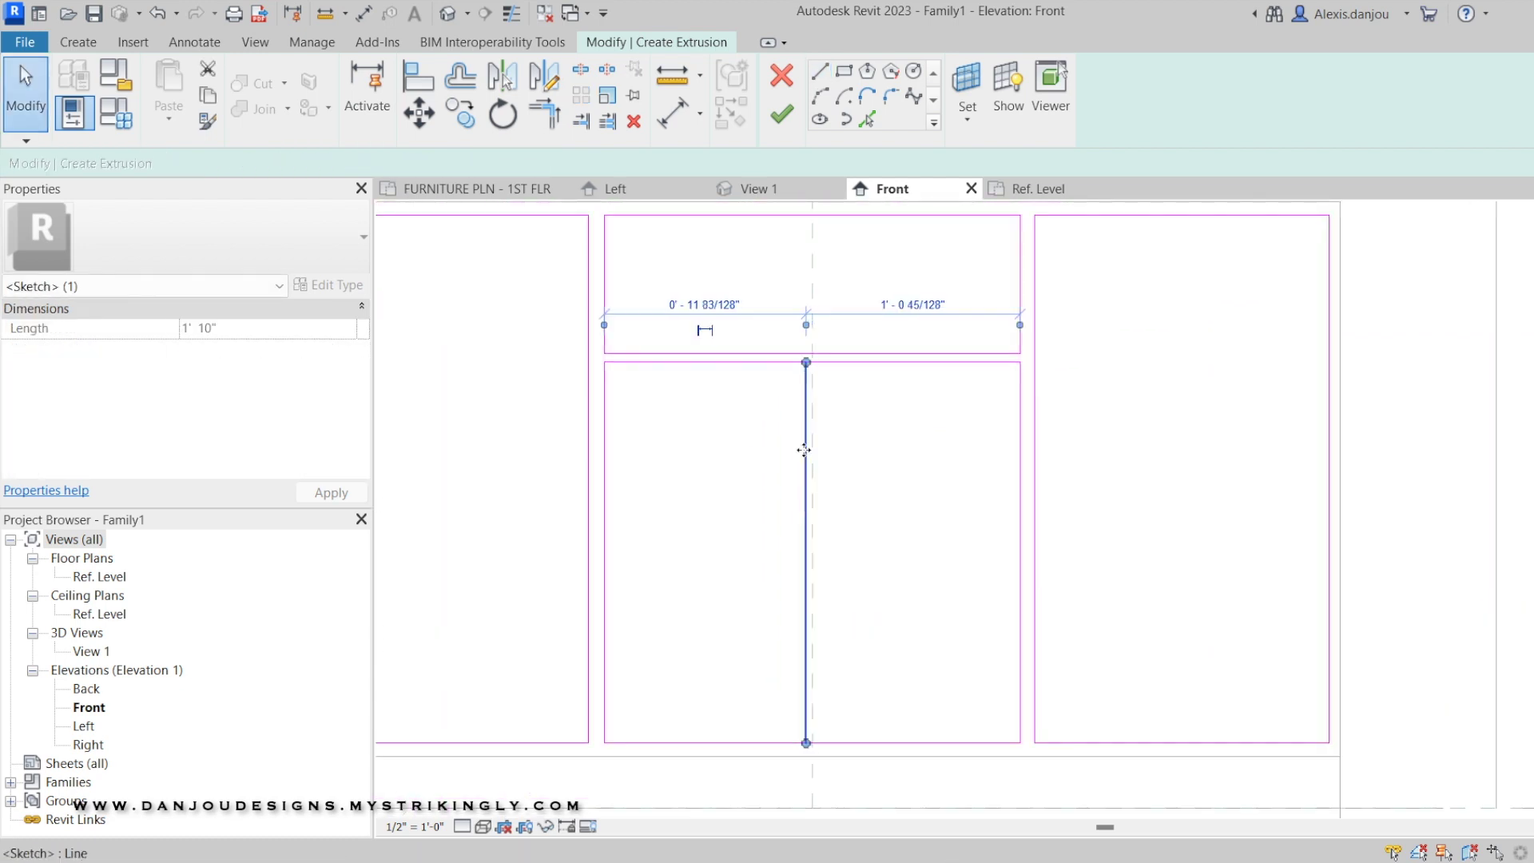
Mirror the vertical divider line of the lower middle rectangle about the center reference plane, keeping the original
key(m)
key(m)
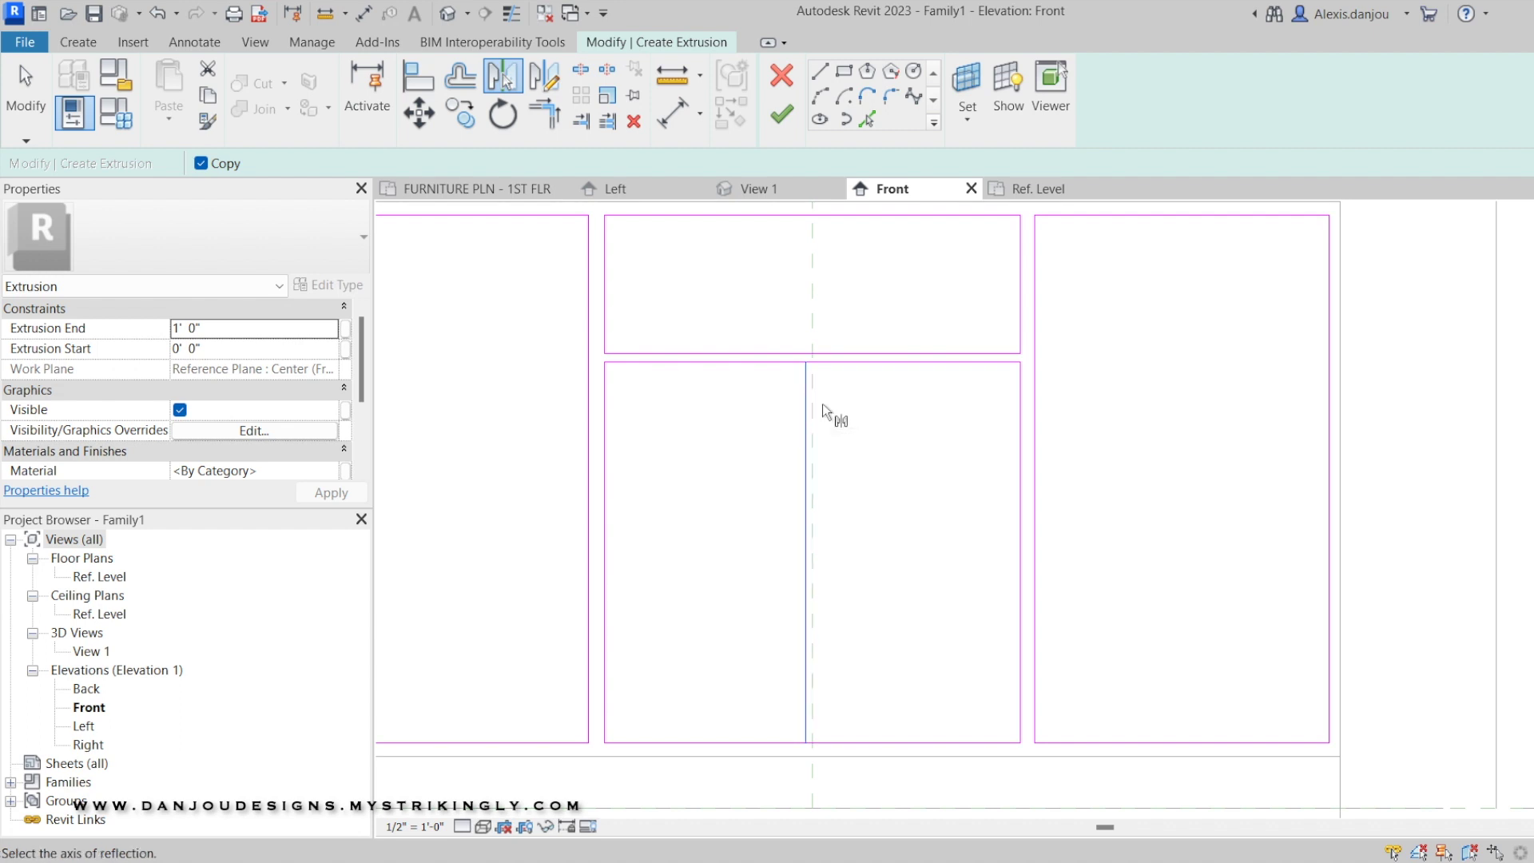
click(815, 403)
right_click(651, 211)
click(695, 221)
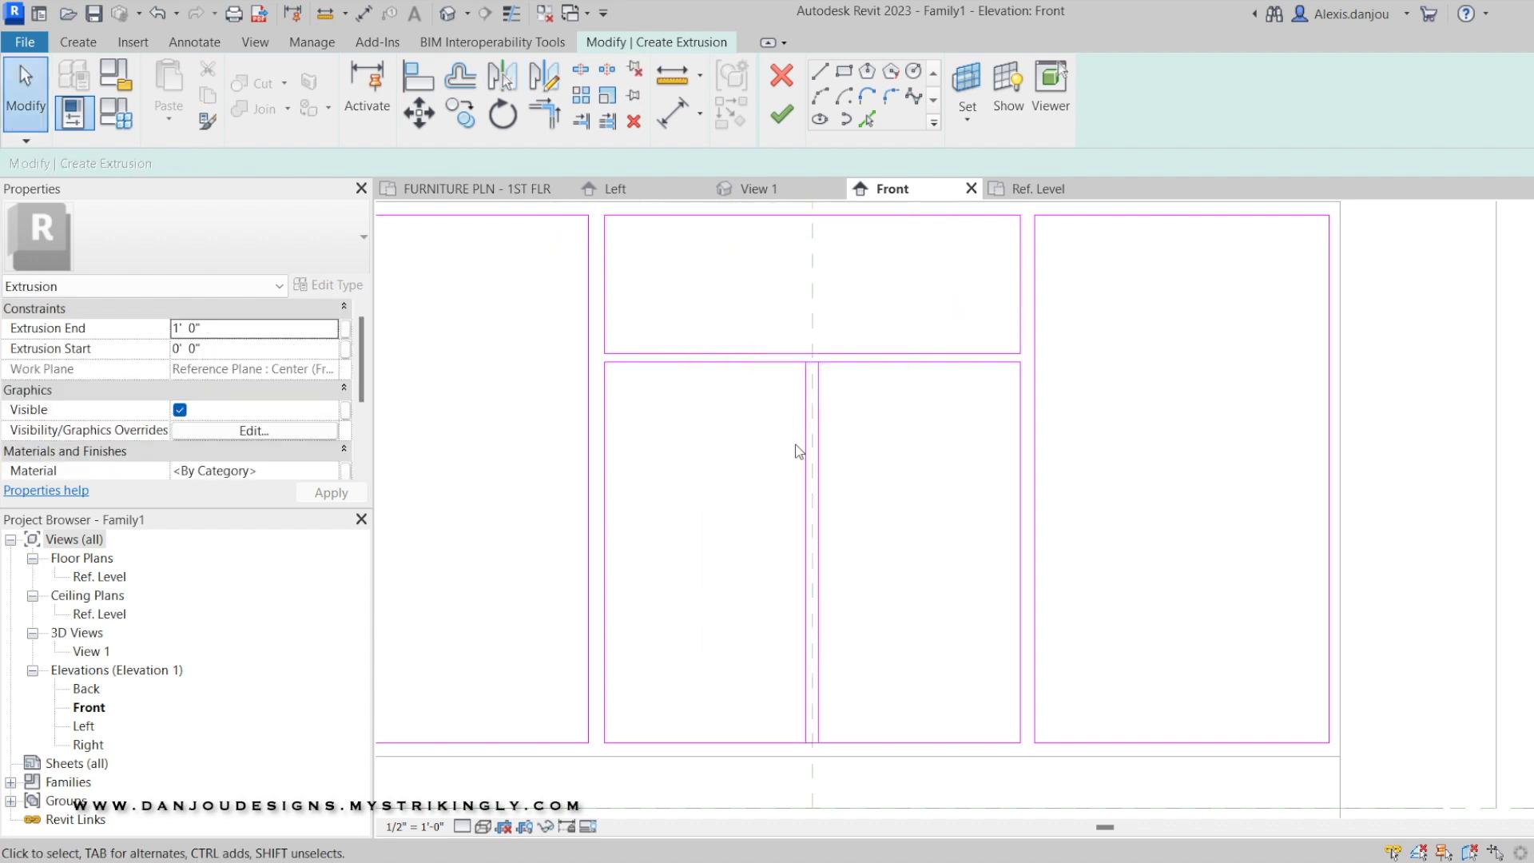
Shorten the lower middle rectangle's top and bottom edges so they end at the vertical line left of center
click(942, 743)
drag(1020, 743, 806, 743)
click(1269, 839)
click(958, 364)
drag(1020, 362, 806, 362)
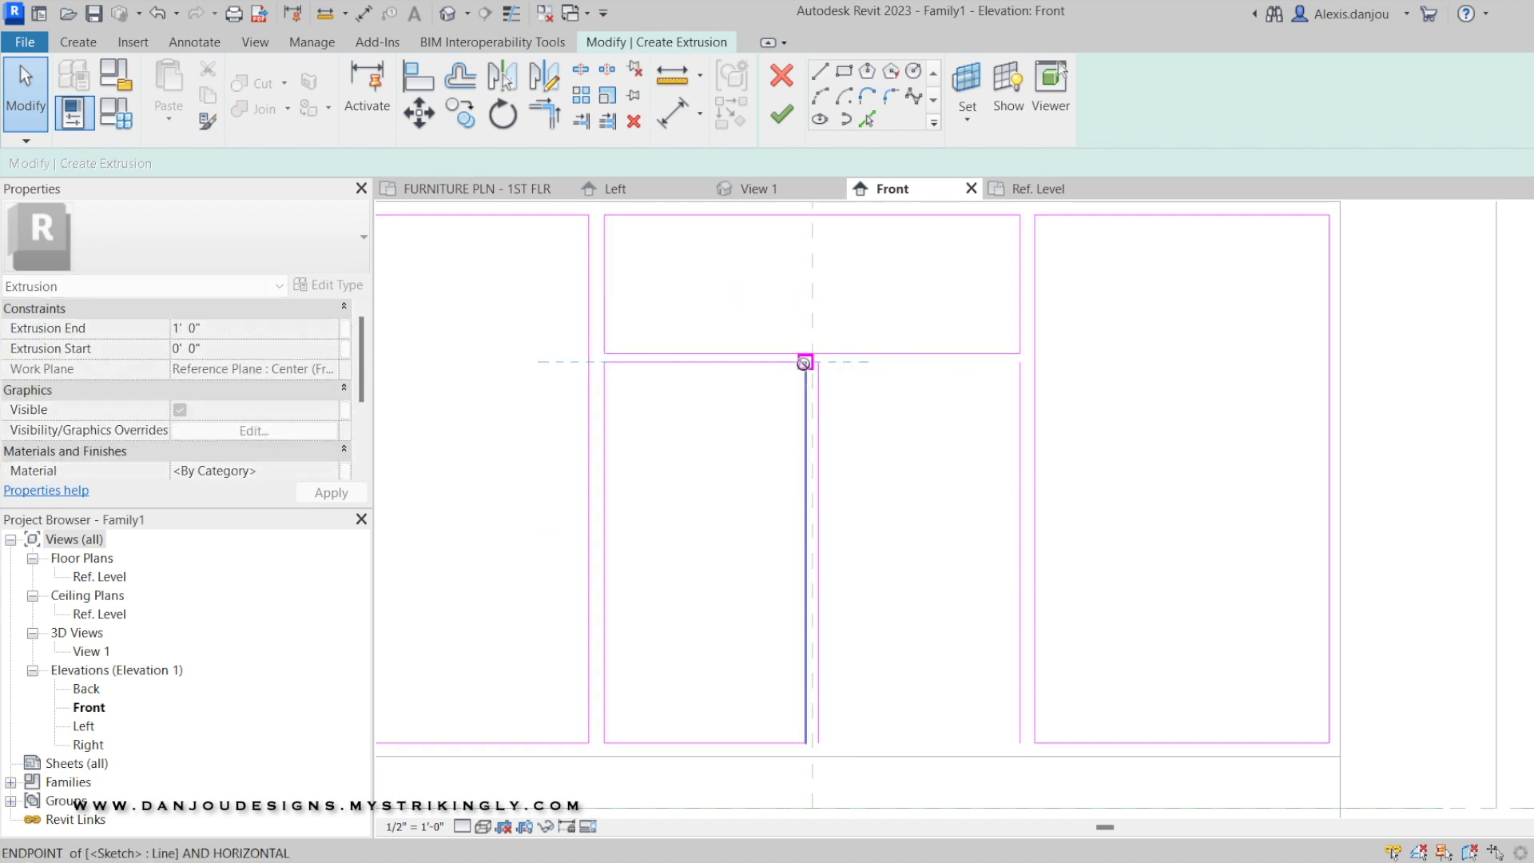
click(1268, 838)
key(Escape)
Close the right lower middle door outline with horizontal lines along its top and bottom
click(818, 362)
click(1020, 362)
click(818, 743)
click(1023, 745)
right_click(883, 430)
click(925, 439)
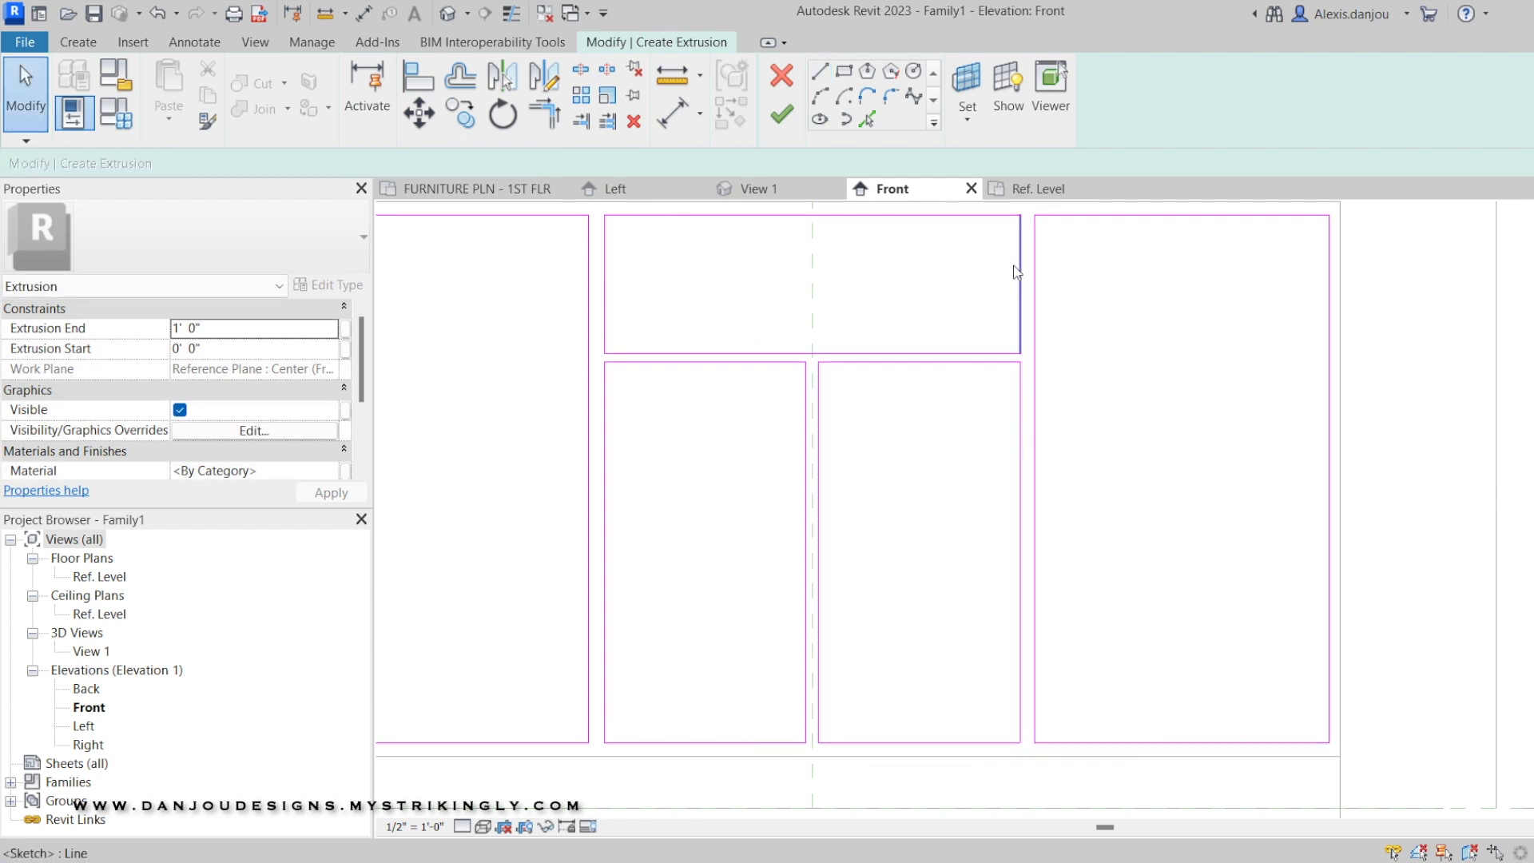
click(819, 73)
click(1034, 354)
right_click(931, 301)
click(987, 308)
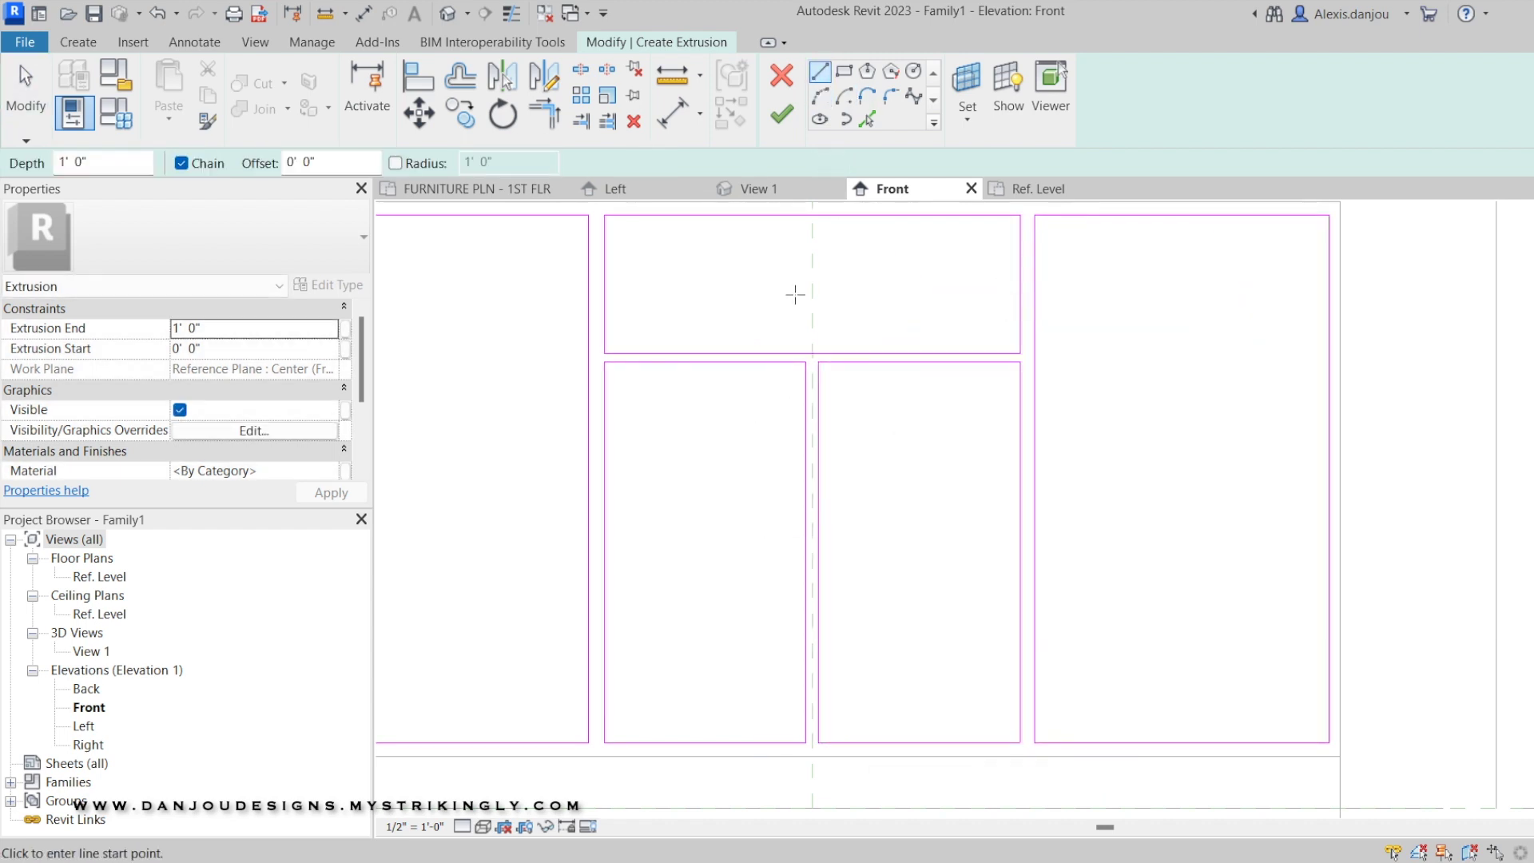
key(Escape)
Narrow the gap between the two lower middle doors by moving their inner vertical edges closer to the center plane
scroll(807, 396, up, 3)
click(805, 407)
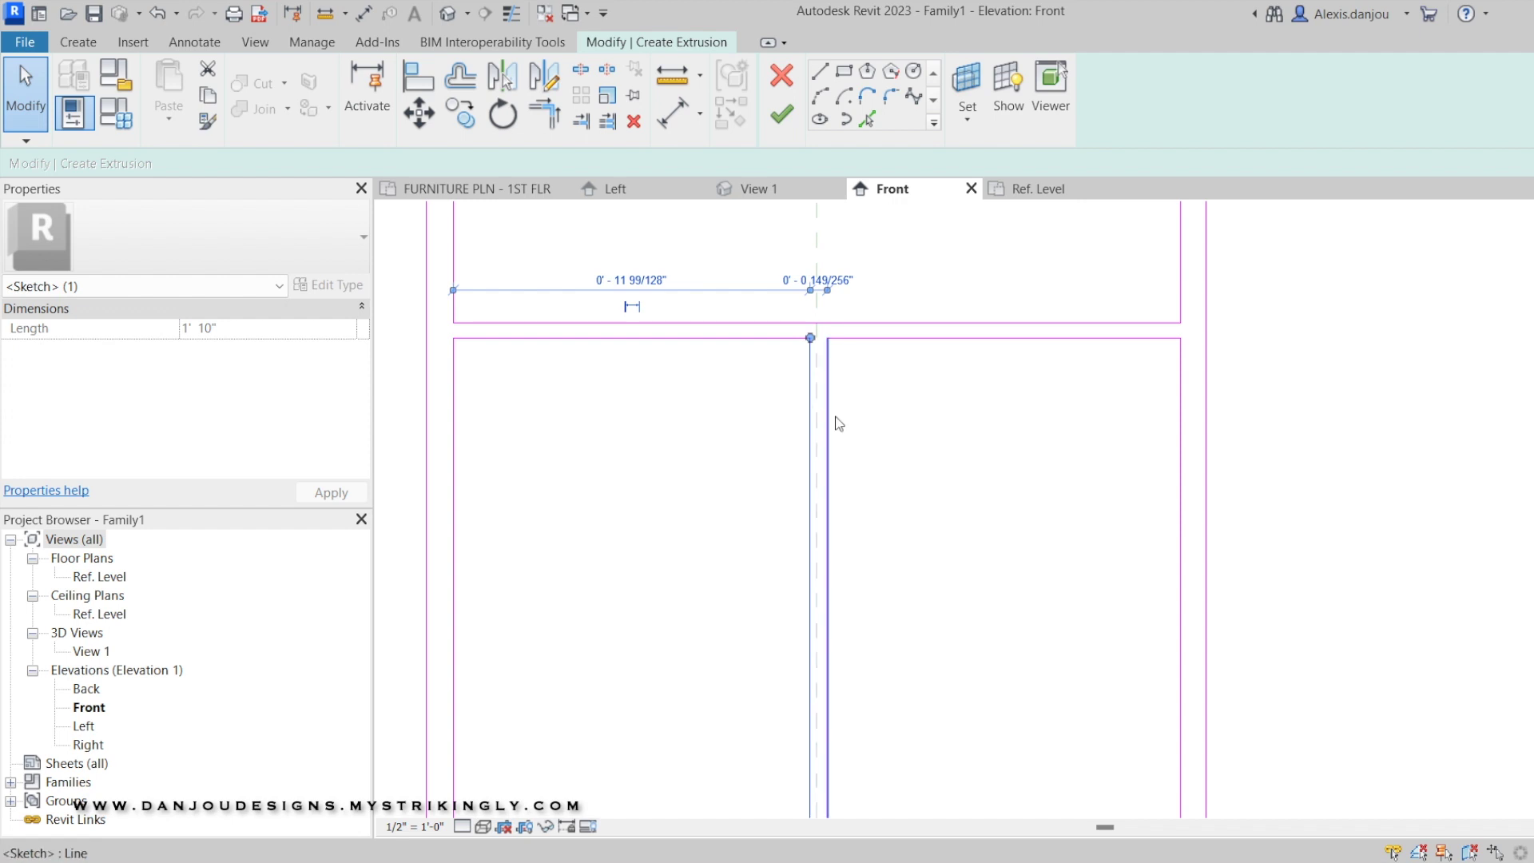
click(876, 448)
scroll(671, 428, down, 2)
Widen the left and right side door rectangles to 1'-5 1/4" by moving their inner edges inward, and finish the extrusion sketch
click(700, 414)
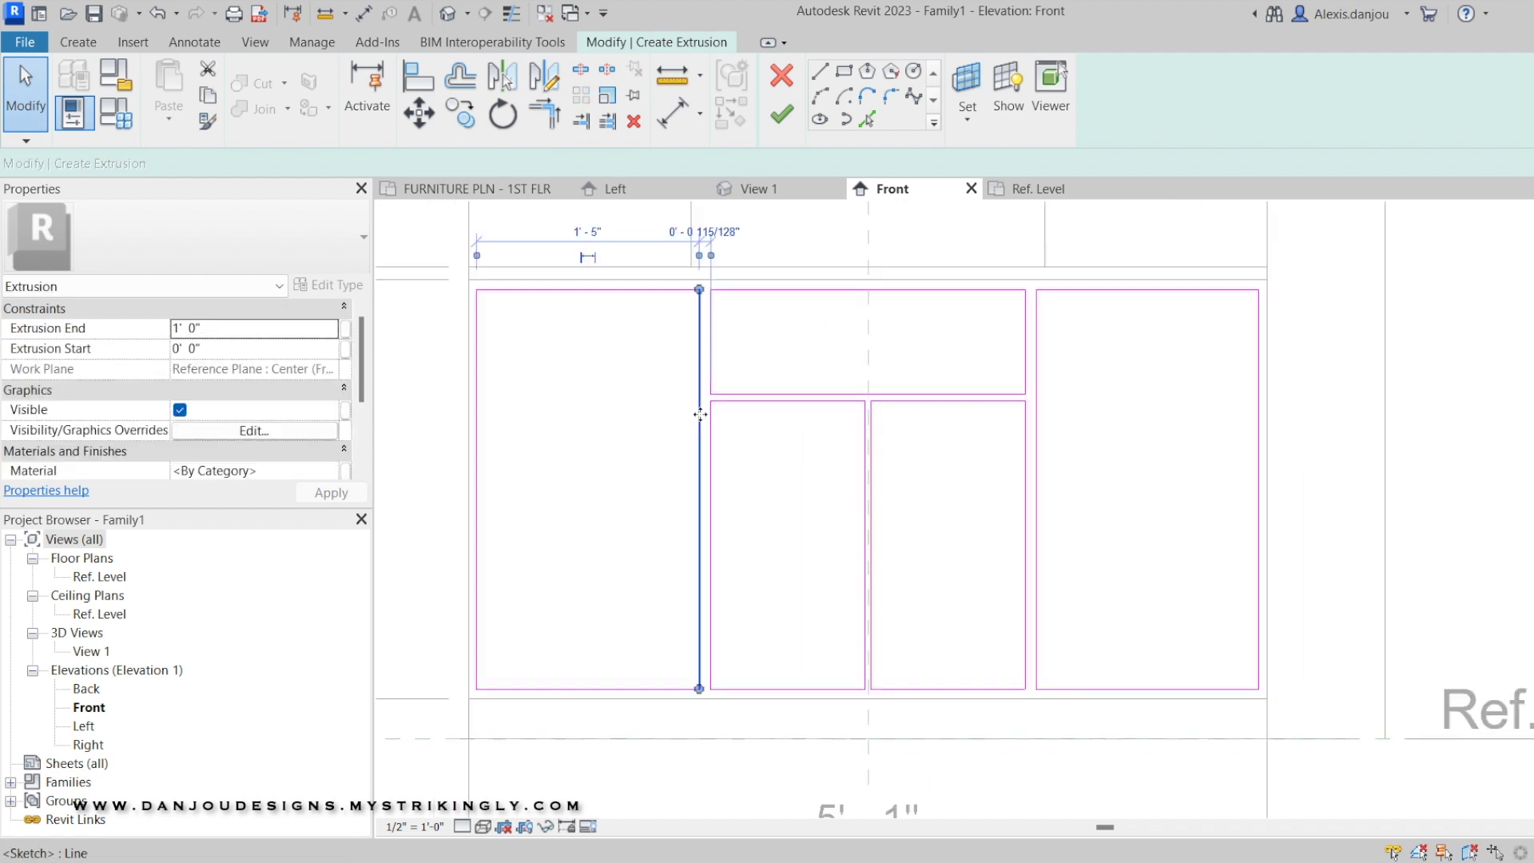
scroll(805, 554, up, 2)
middle_drag(804, 554, 870, 565)
scroll(871, 565, up, 1)
scroll(870, 565, down, 2)
scroll(907, 616, down, 1)
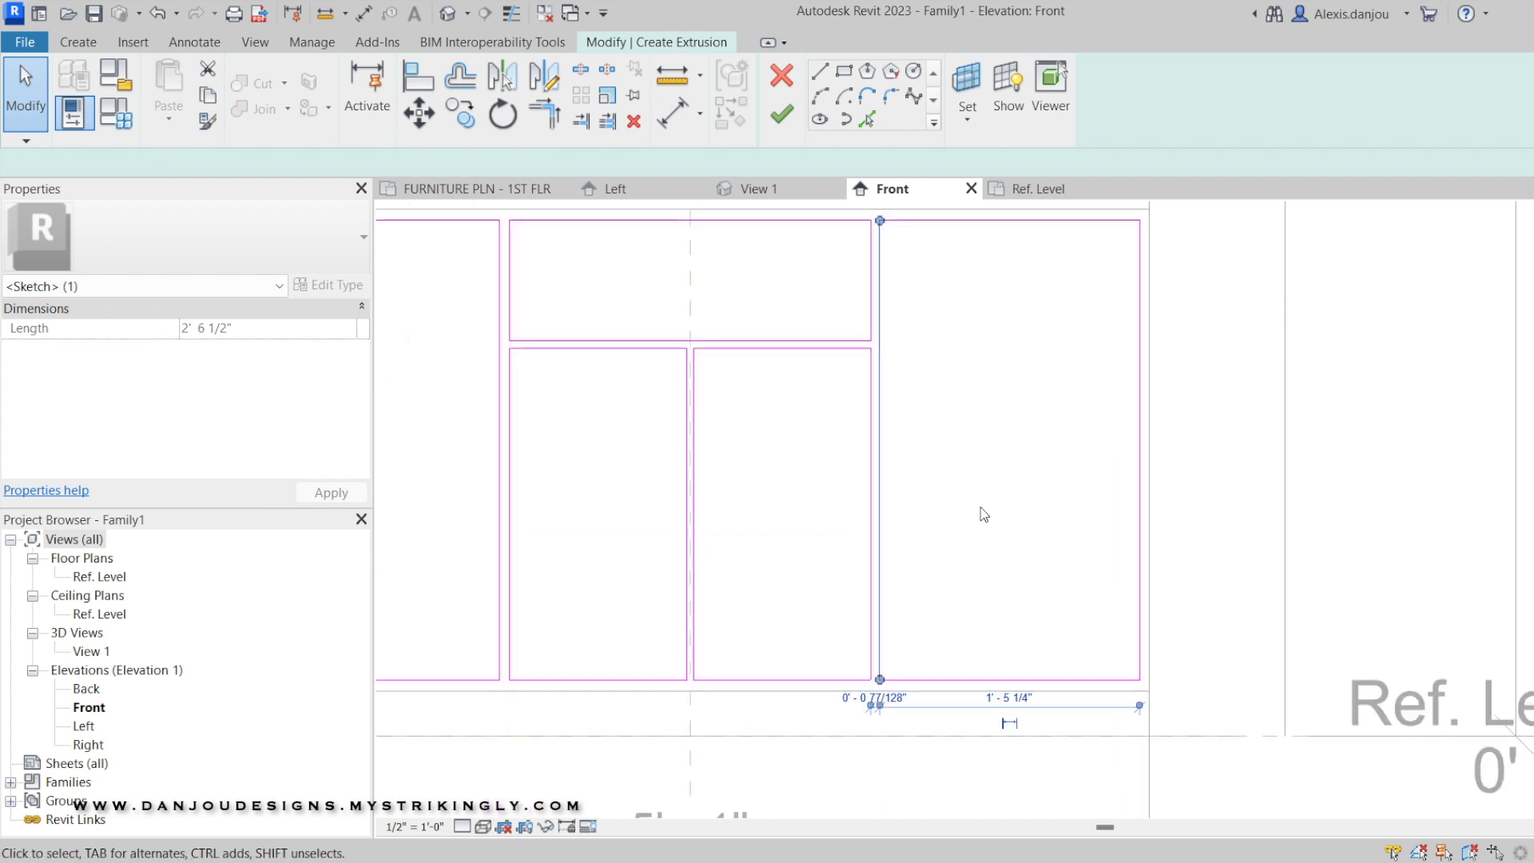
click(983, 514)
scroll(661, 507, down, 2)
click(779, 118)
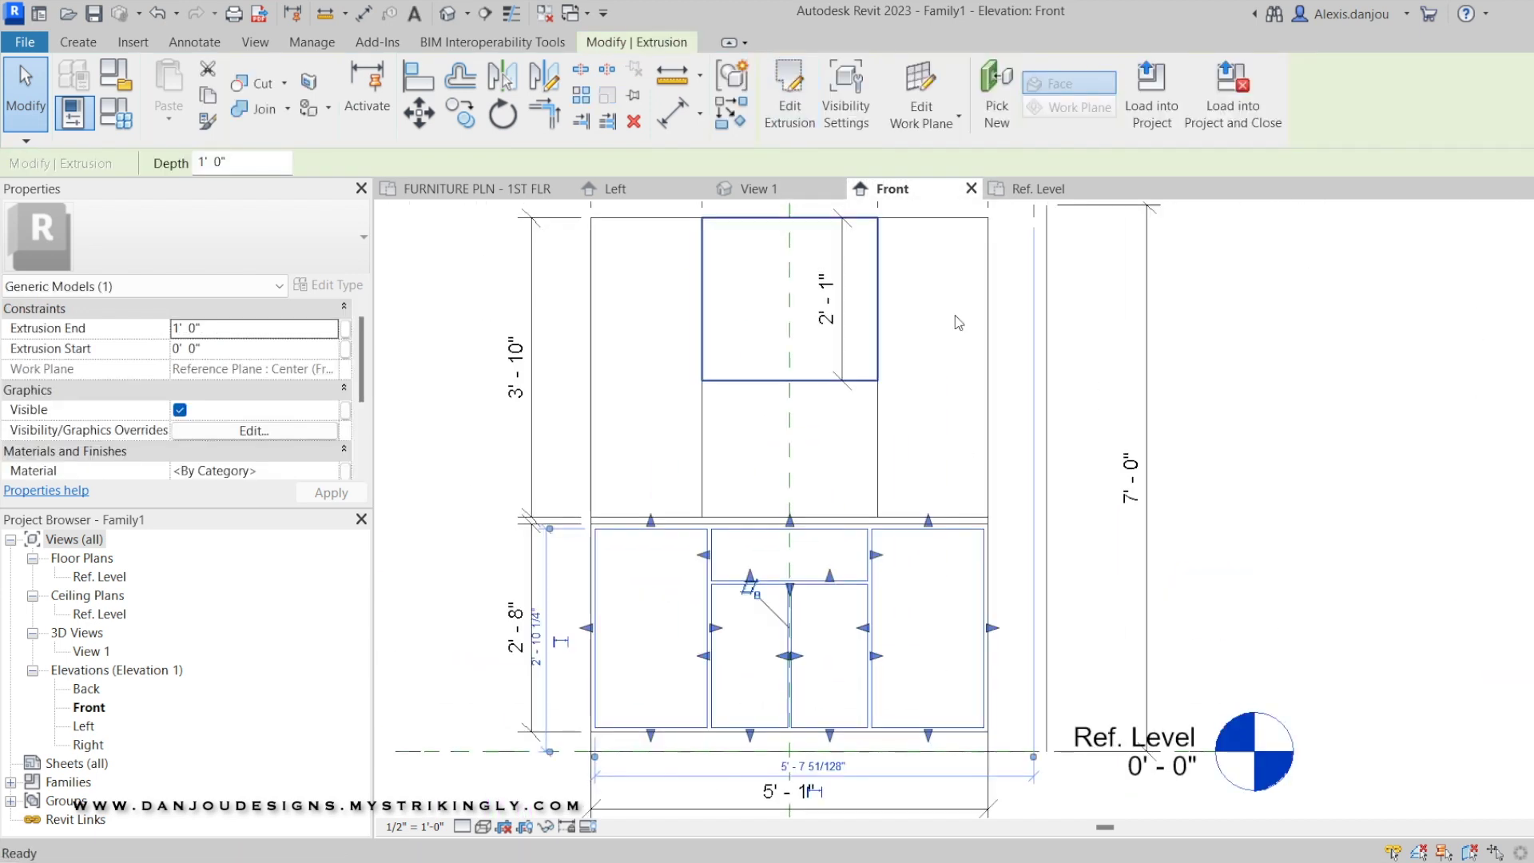
In the Left elevation, thin the door panel extrusion to a narrow slab against the cabinet's back face
click(615, 189)
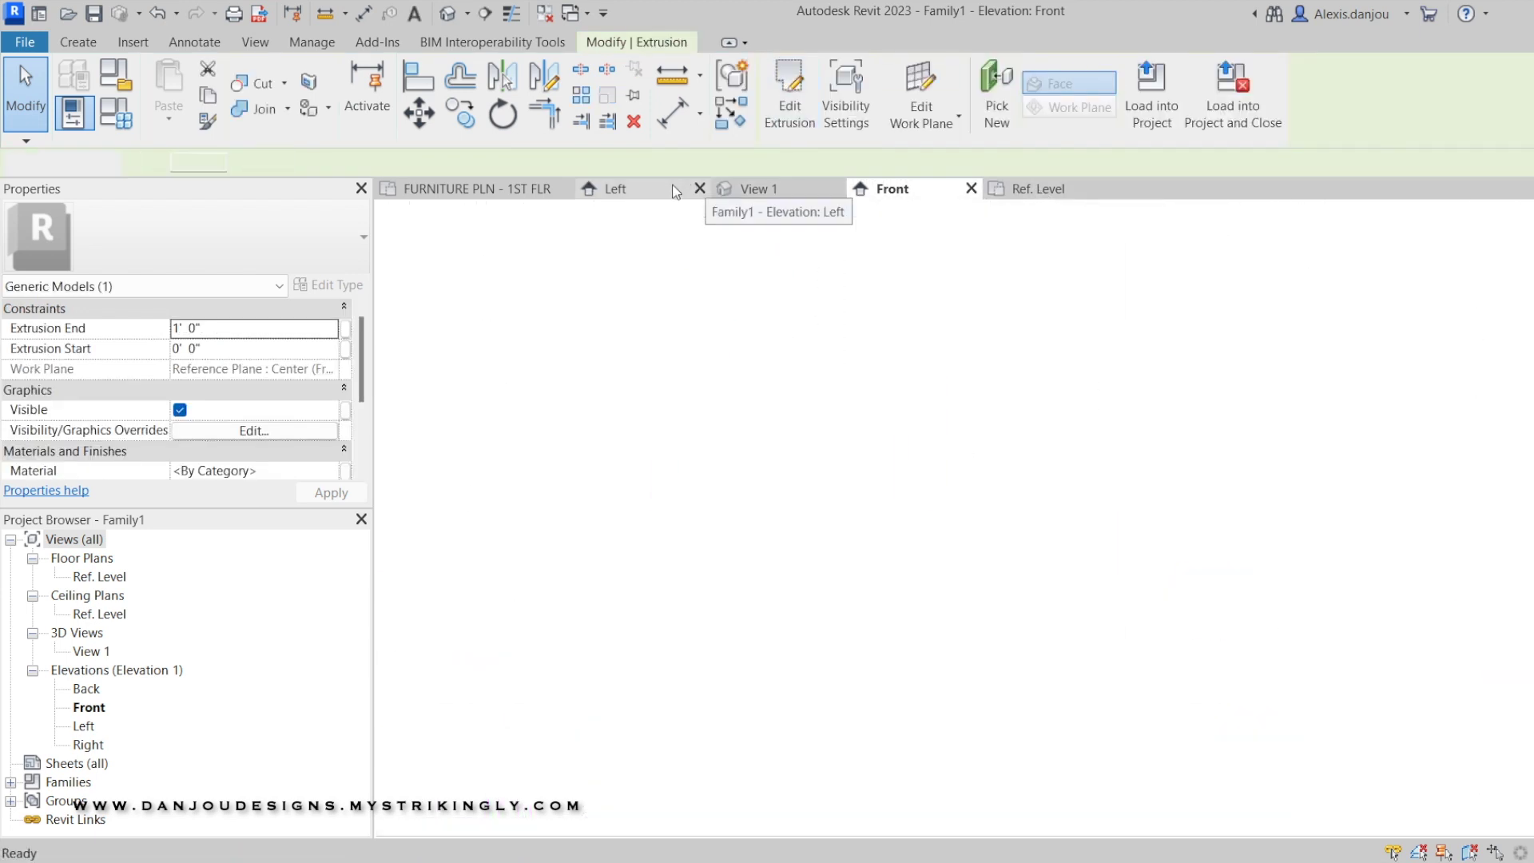
scroll(862, 530, up, 2)
drag(863, 531, 592, 523)
scroll(675, 531, up, 3)
click(726, 527)
scroll(726, 527, down, 4)
In the Left elevation, relocate the door panel extrusion to the cabinet's front face, spanning from -1' 0 5/8" to -1' 0"
click(755, 189)
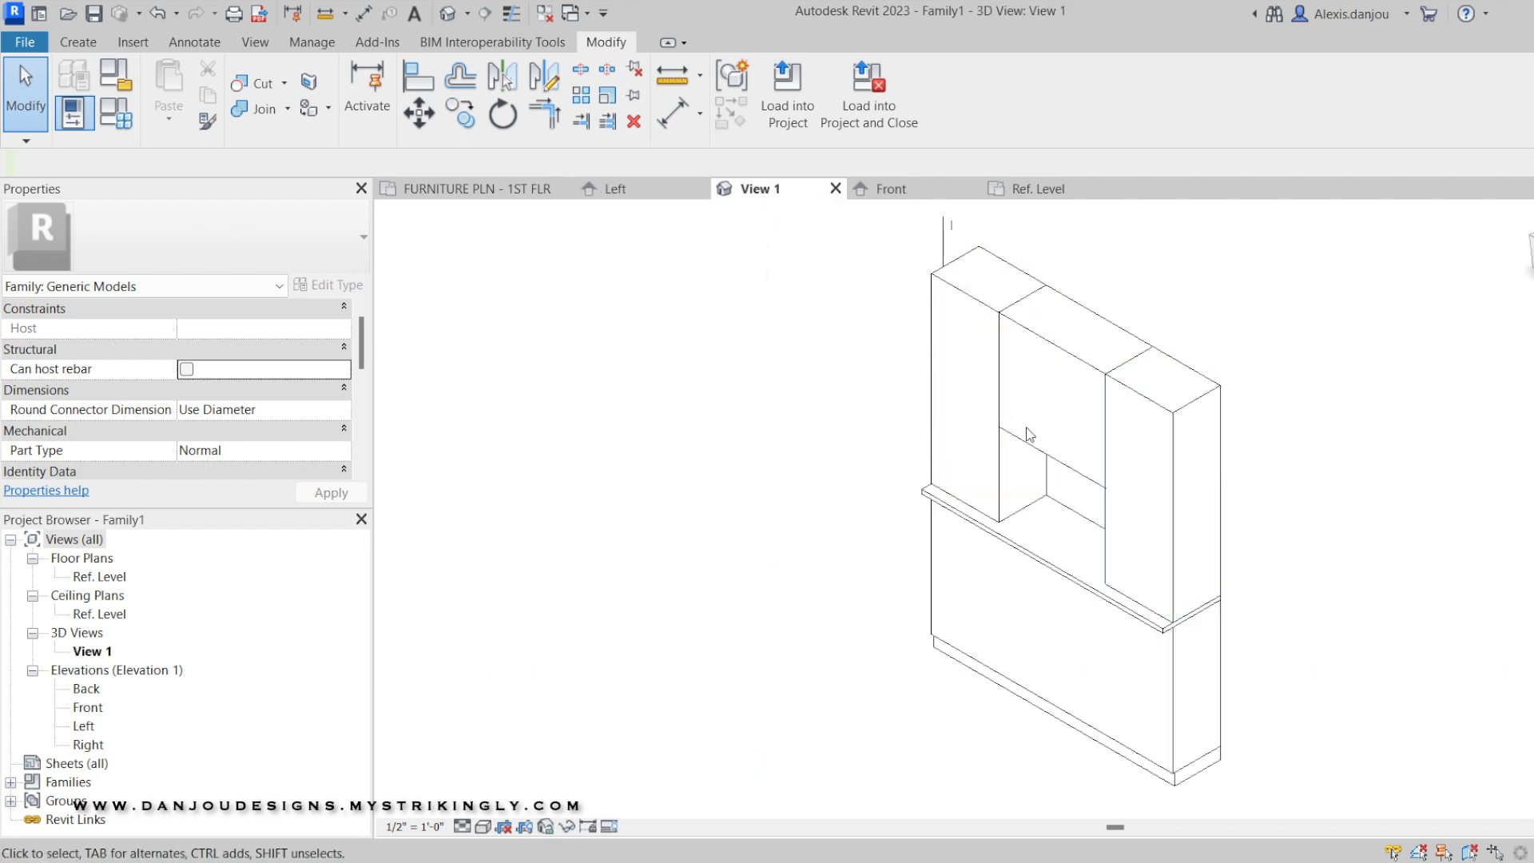
shift+middle_drag(1071, 495, 1134, 495)
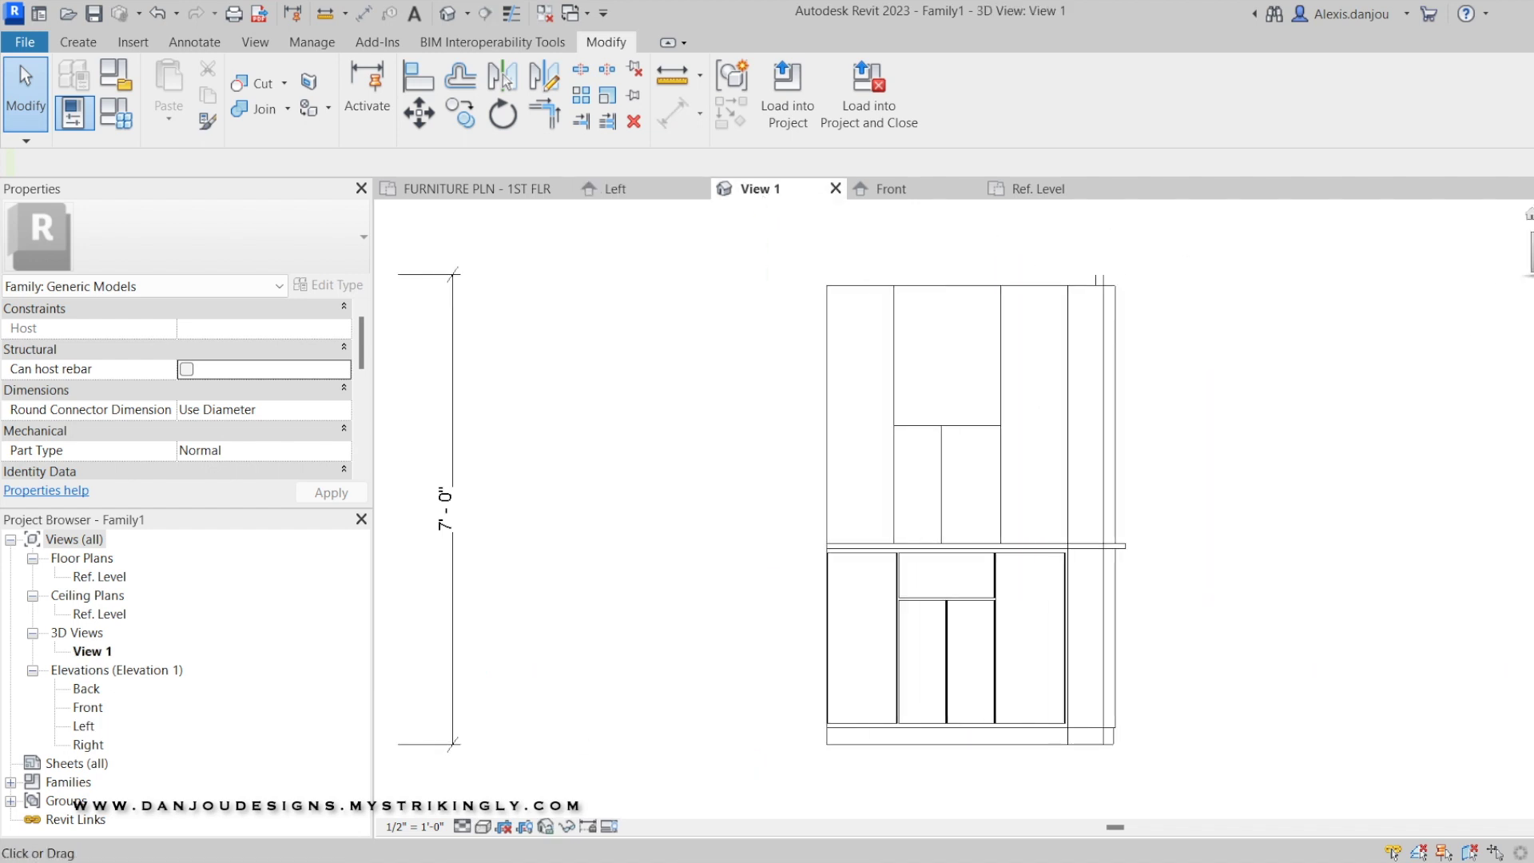
middle_drag(1167, 521, 1195, 506)
click(605, 188)
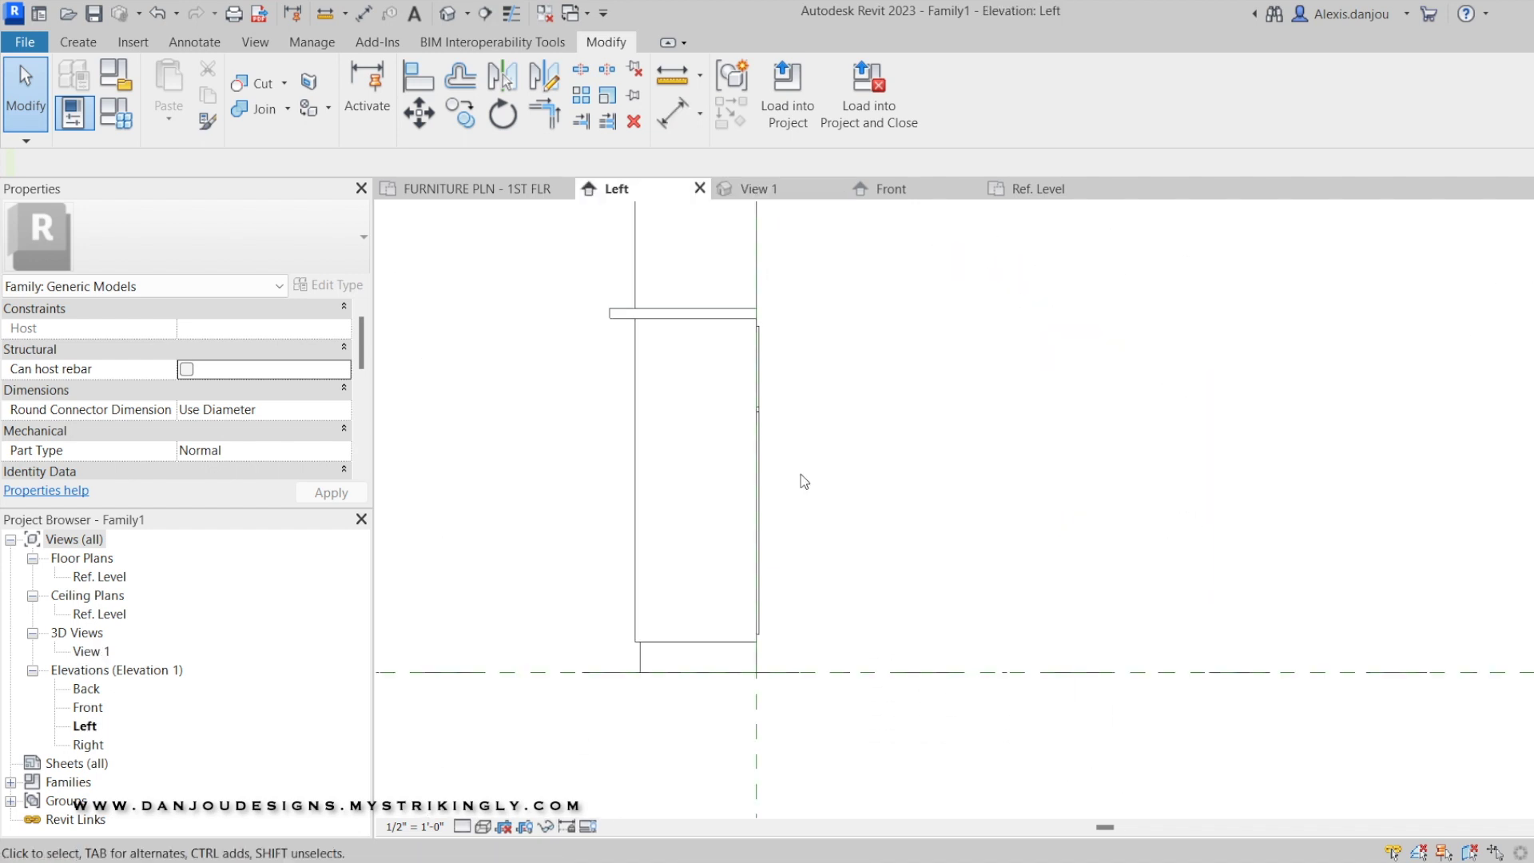
click(757, 435)
click(759, 436)
scroll(749, 463, up, 1)
drag(753, 485, 530, 486)
drag(769, 486, 758, 486)
click(519, 444)
click(616, 444)
scroll(611, 445, up, 3)
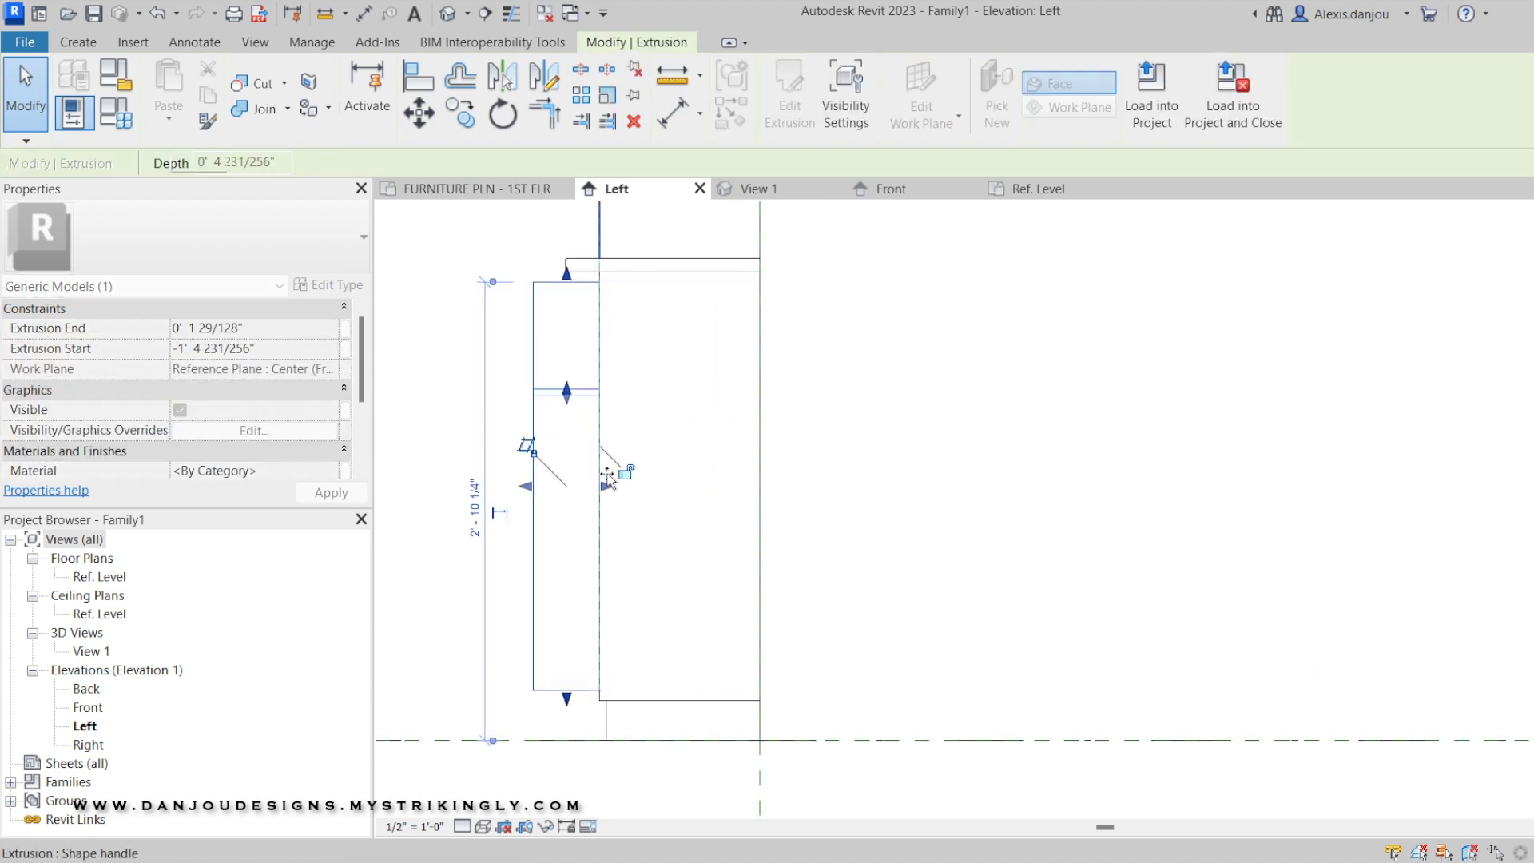
drag(616, 501, 622, 503)
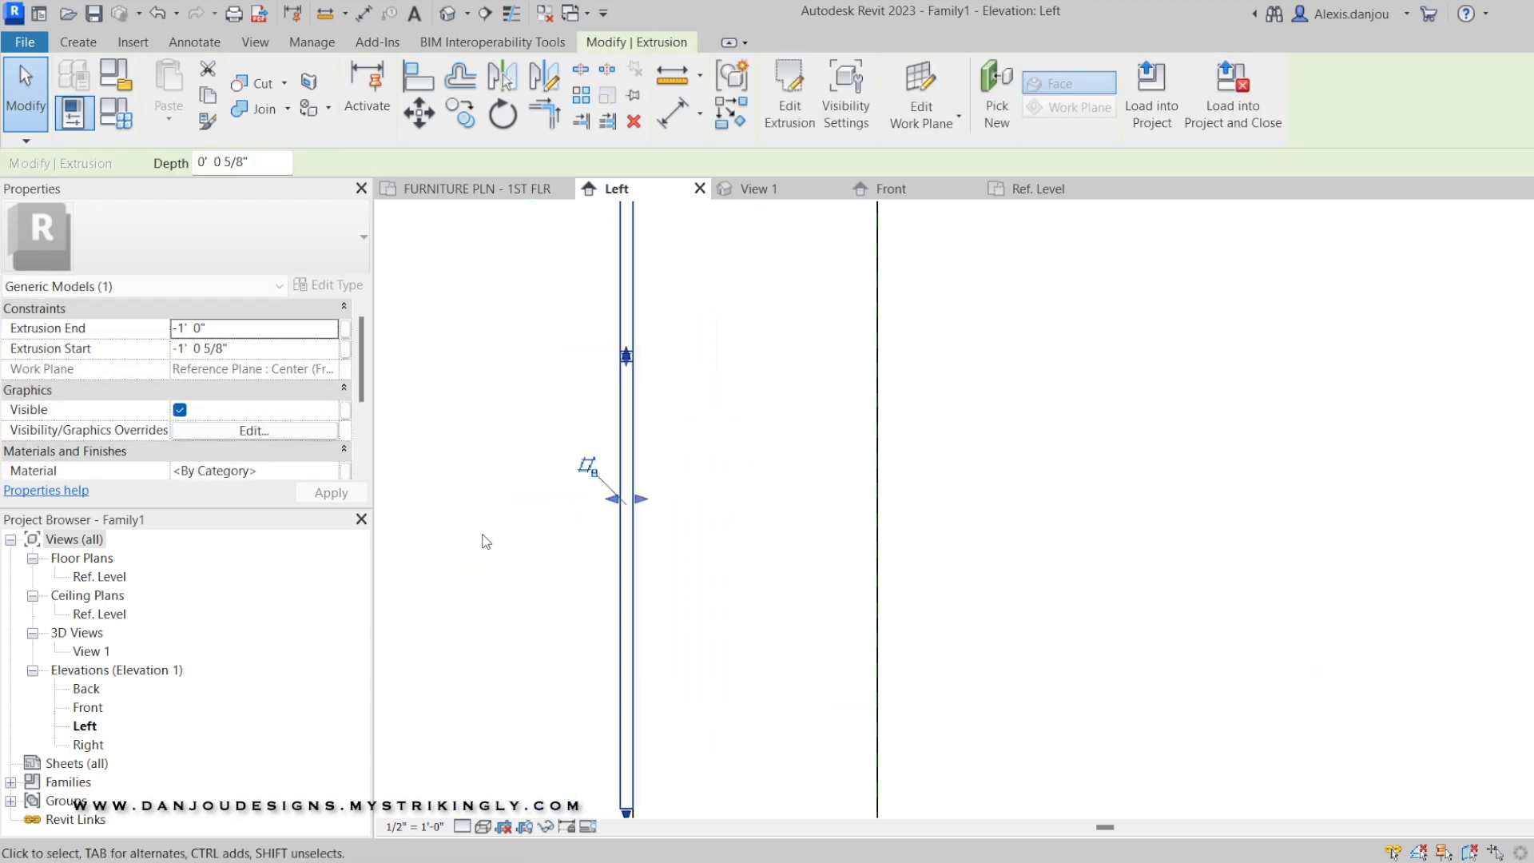
Fine-tune the door panel extrusion so it sits flush against the lower cabinet's front face
click(484, 540)
scroll(524, 512, down, 3)
scroll(581, 455, up, 2)
middle_drag(583, 455, 740, 491)
scroll(743, 497, up, 2)
click(736, 503)
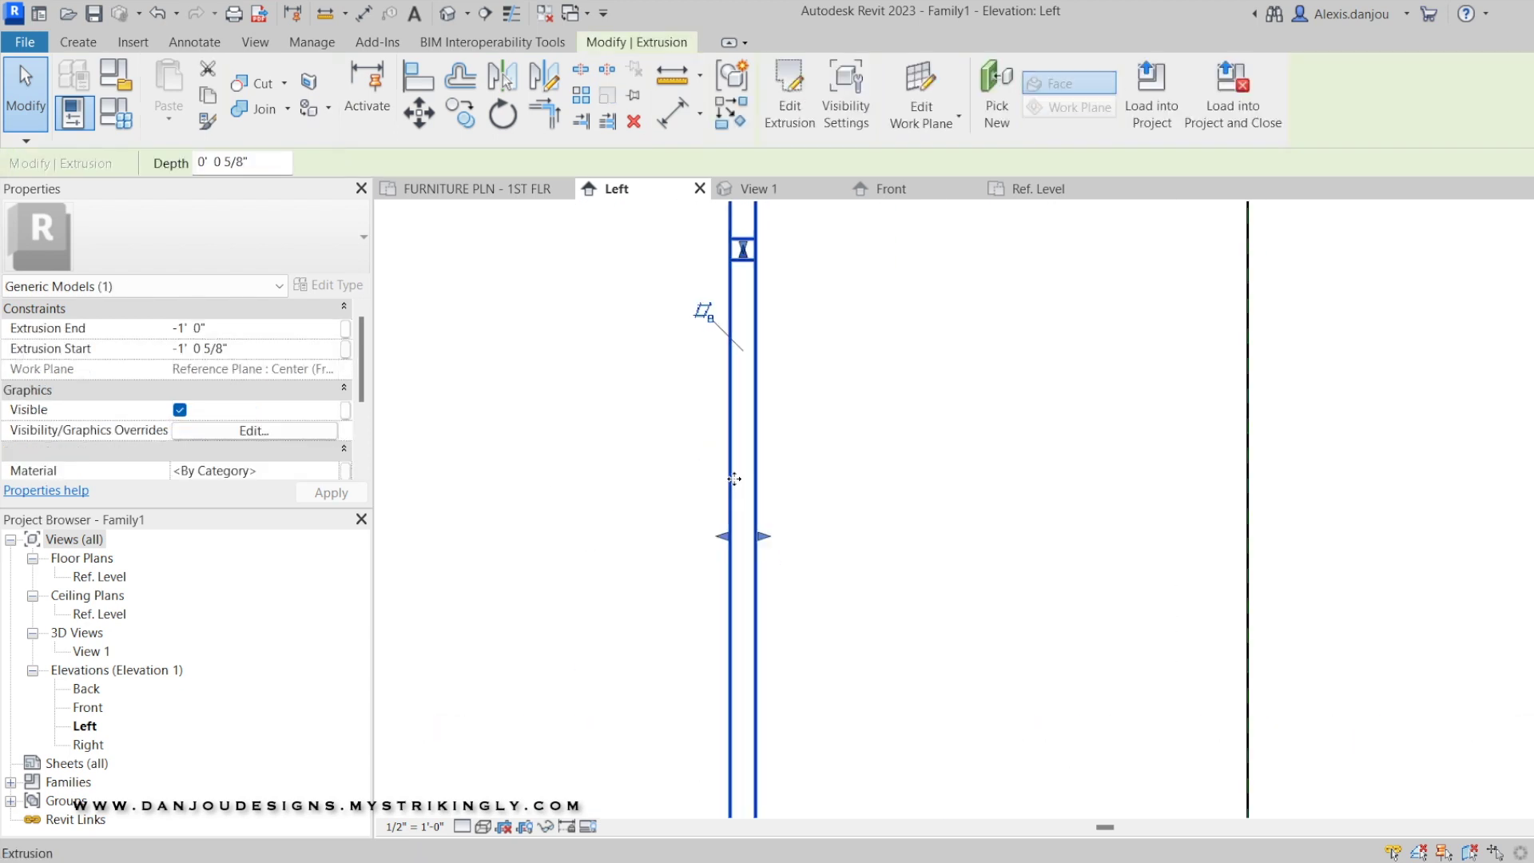
scroll(737, 511, up, 1)
drag(749, 528, 750, 528)
click(656, 551)
scroll(663, 559, down, 5)
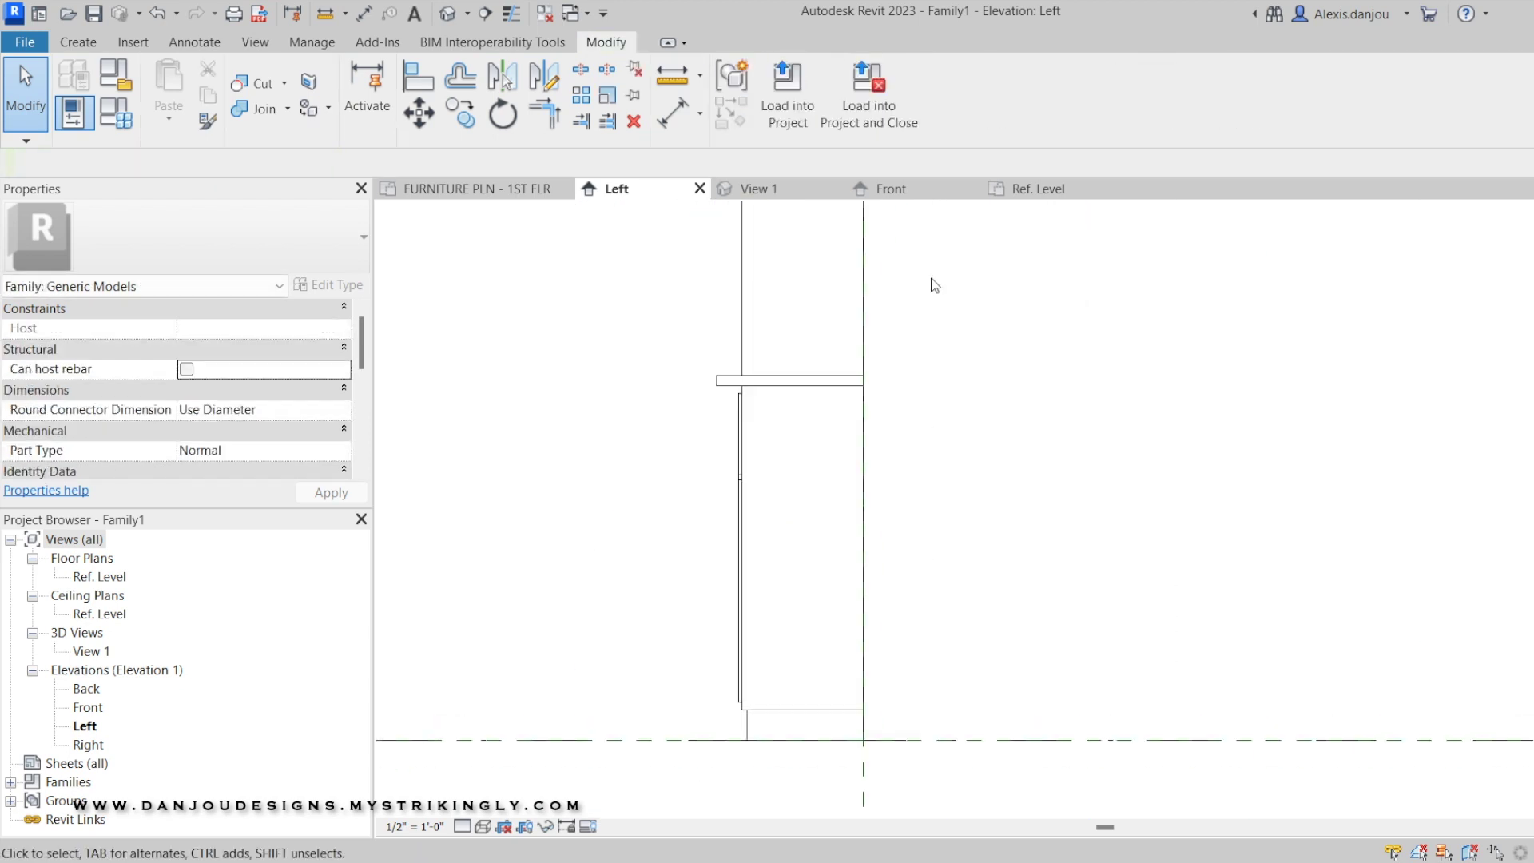
Examine the lower cabinet's door and drawer panels in the 3D view
click(763, 190)
click(1532, 260)
click(1532, 255)
click(1532, 239)
scroll(1278, 547, down, 1)
middle_drag(1278, 547, 1199, 520)
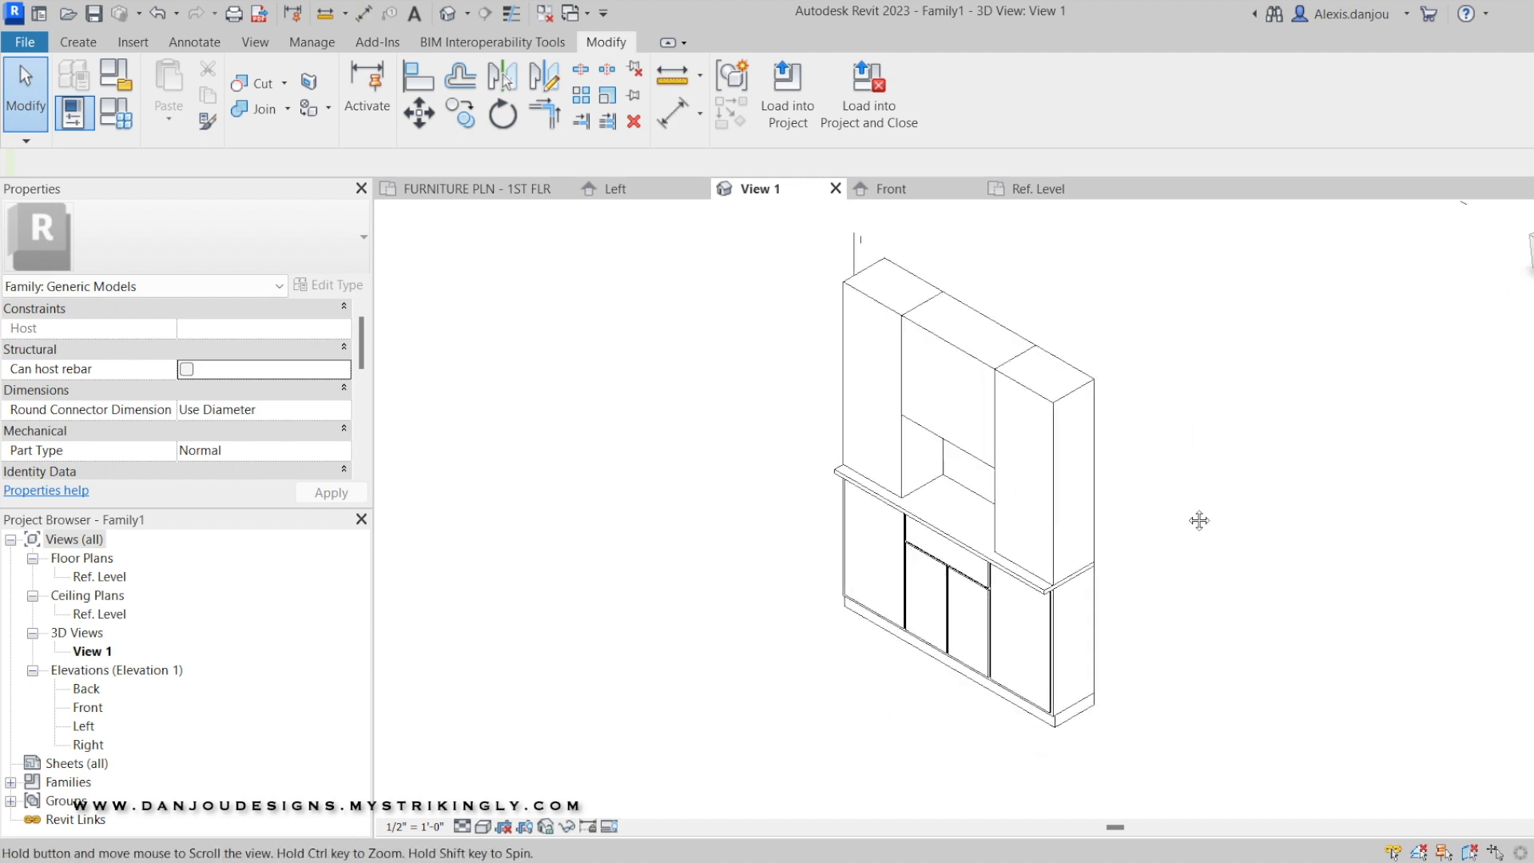
In the Front elevation, delete the 2'-1" height dimension on the upper middle cabinet
click(896, 192)
scroll(769, 368, up, 3)
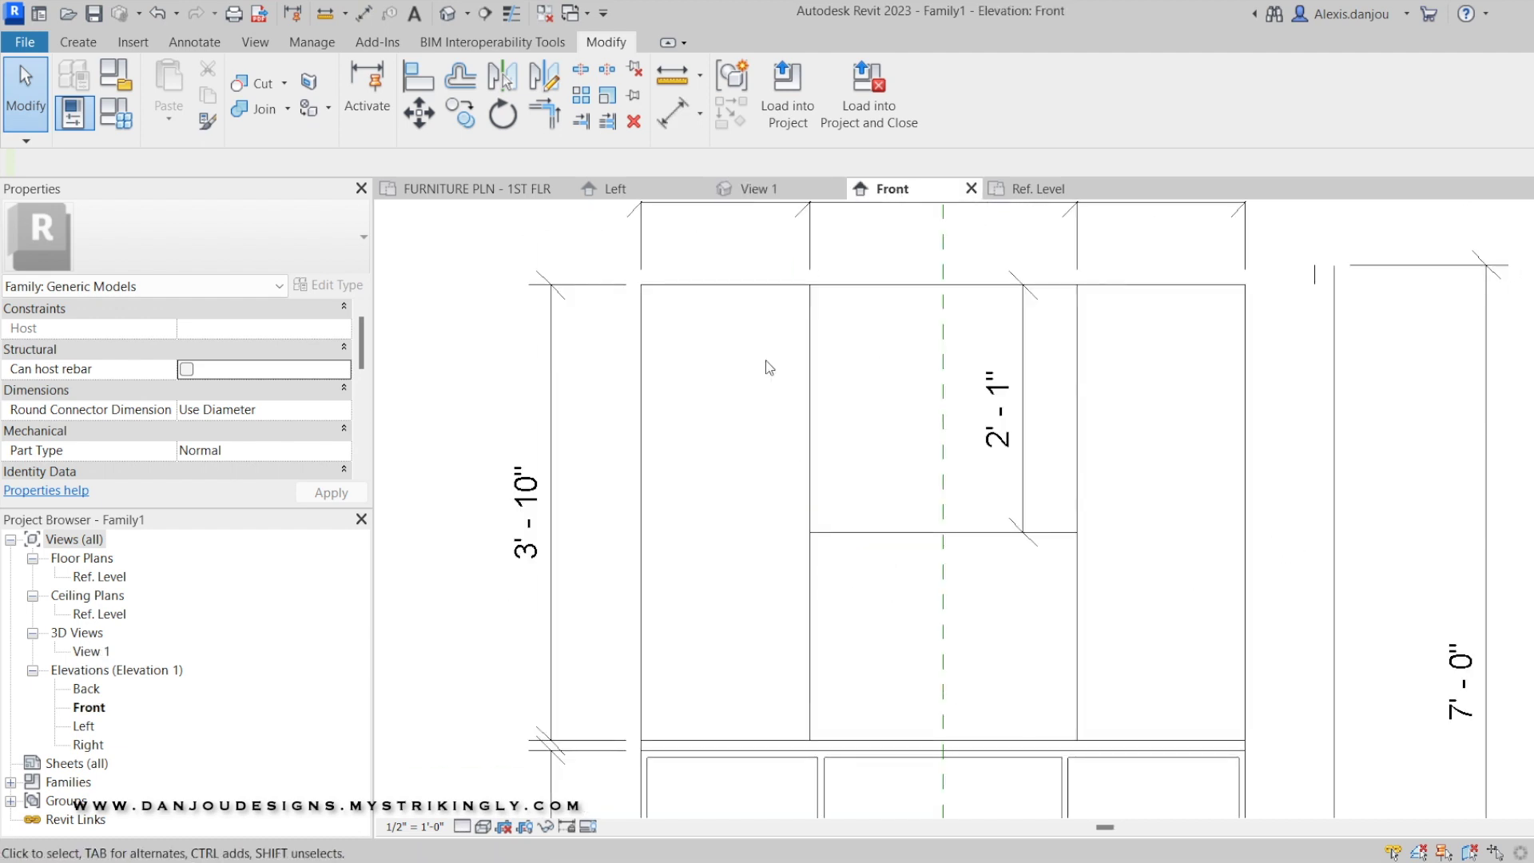
click(78, 41)
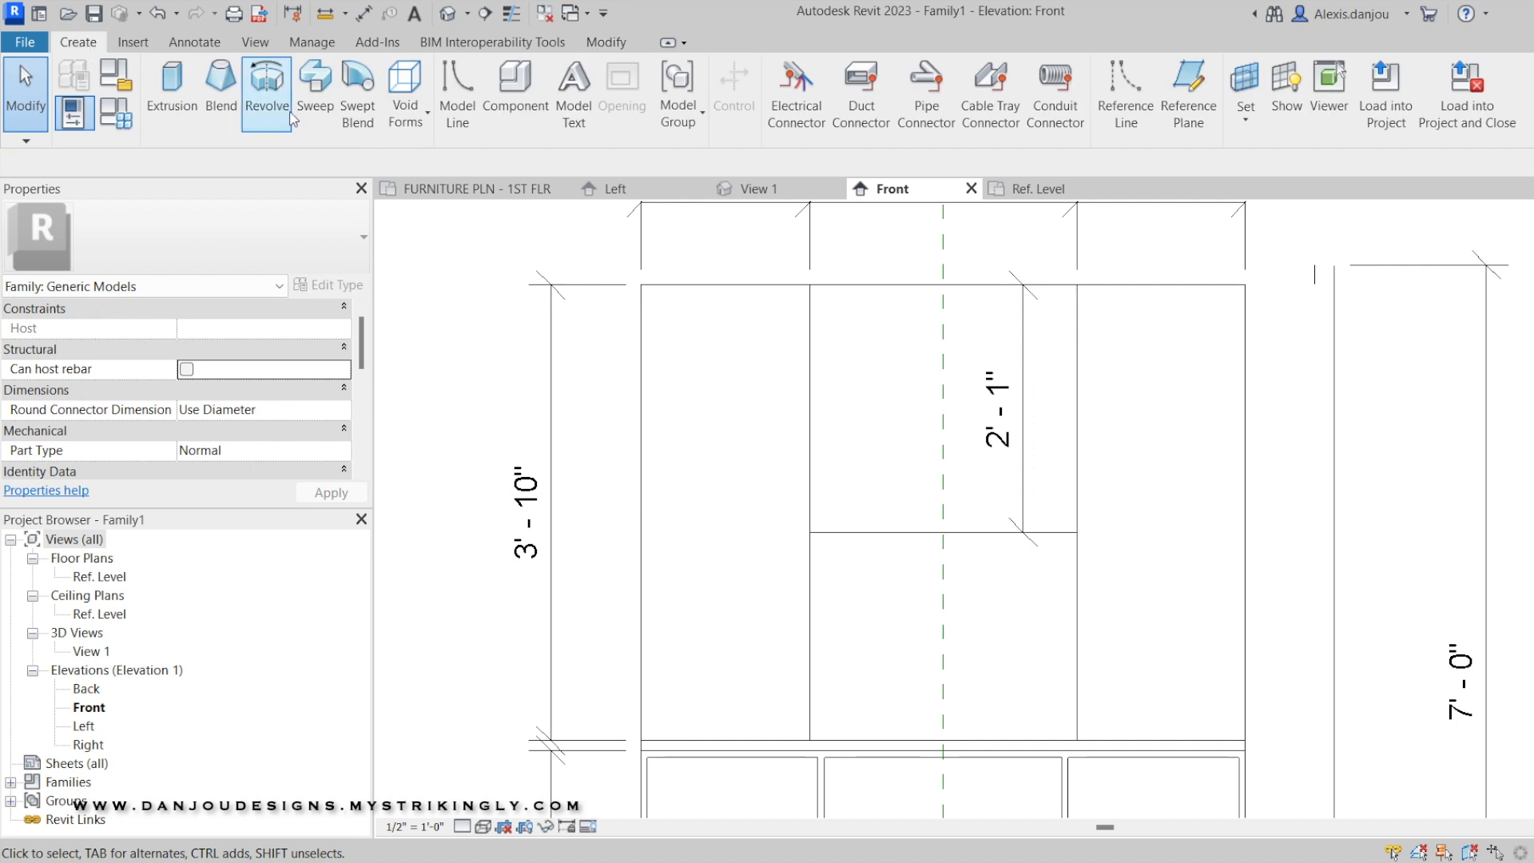
click(1026, 395)
key(Delete)
middle_drag(1014, 387, 818, 387)
Start a new extrusion and sketch a door rectangle about 2'-0" tall over the left half of the upper middle cabinet
click(102, 43)
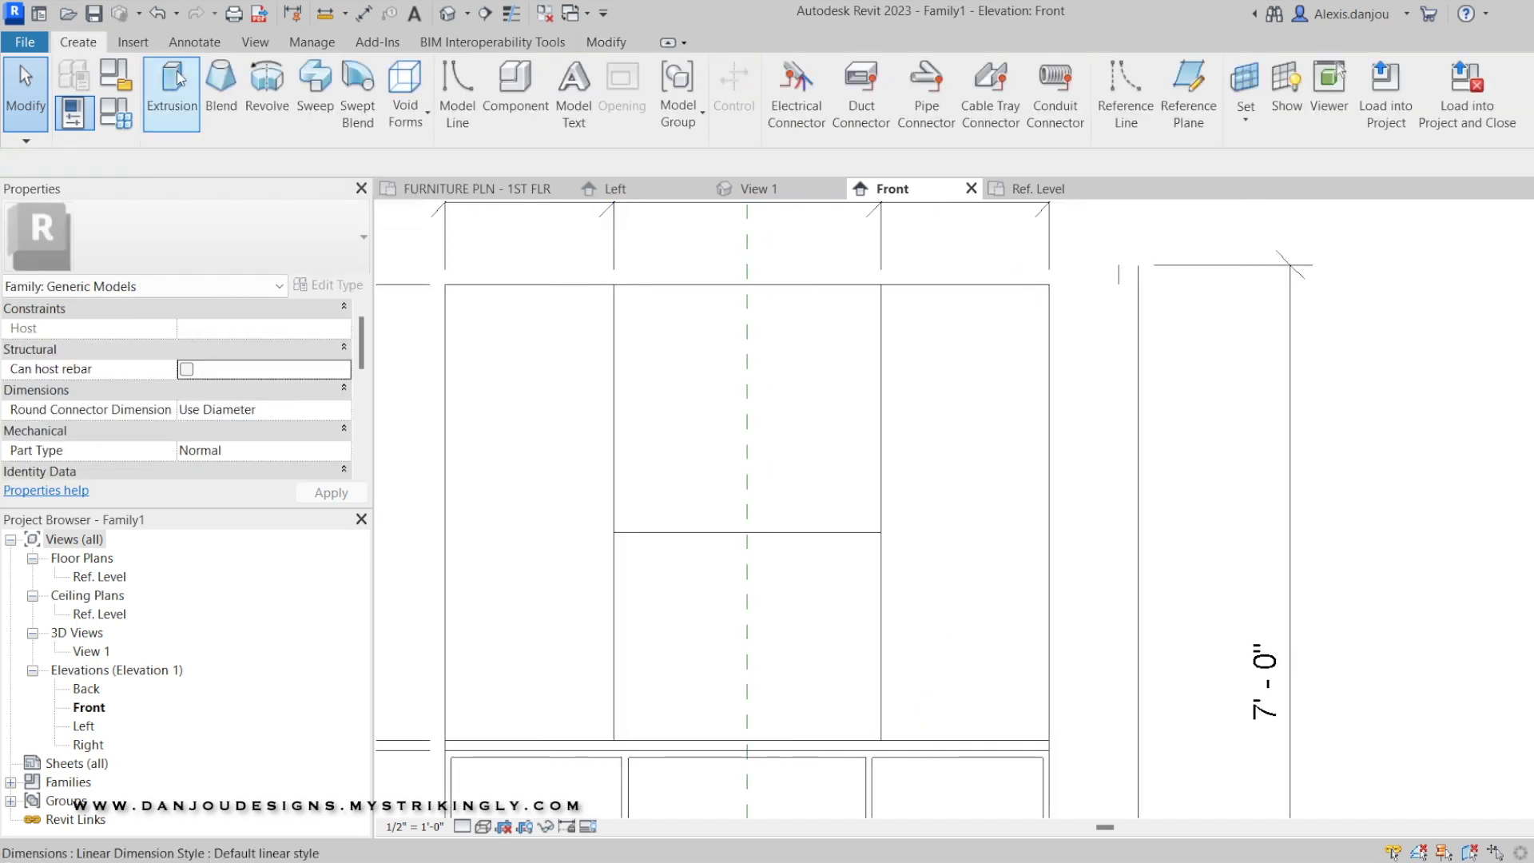
click(172, 88)
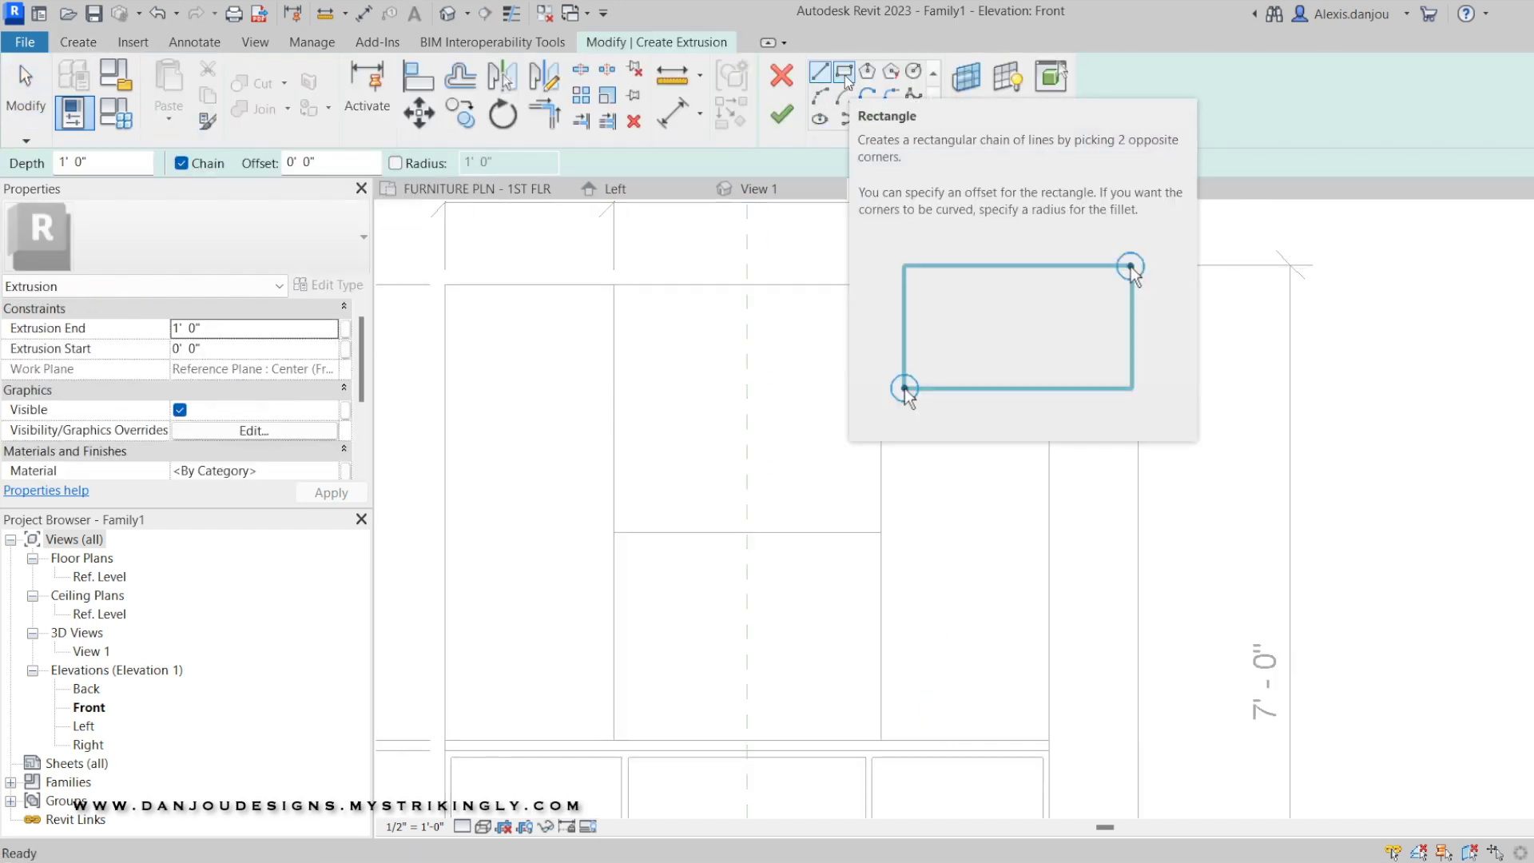
click(841, 75)
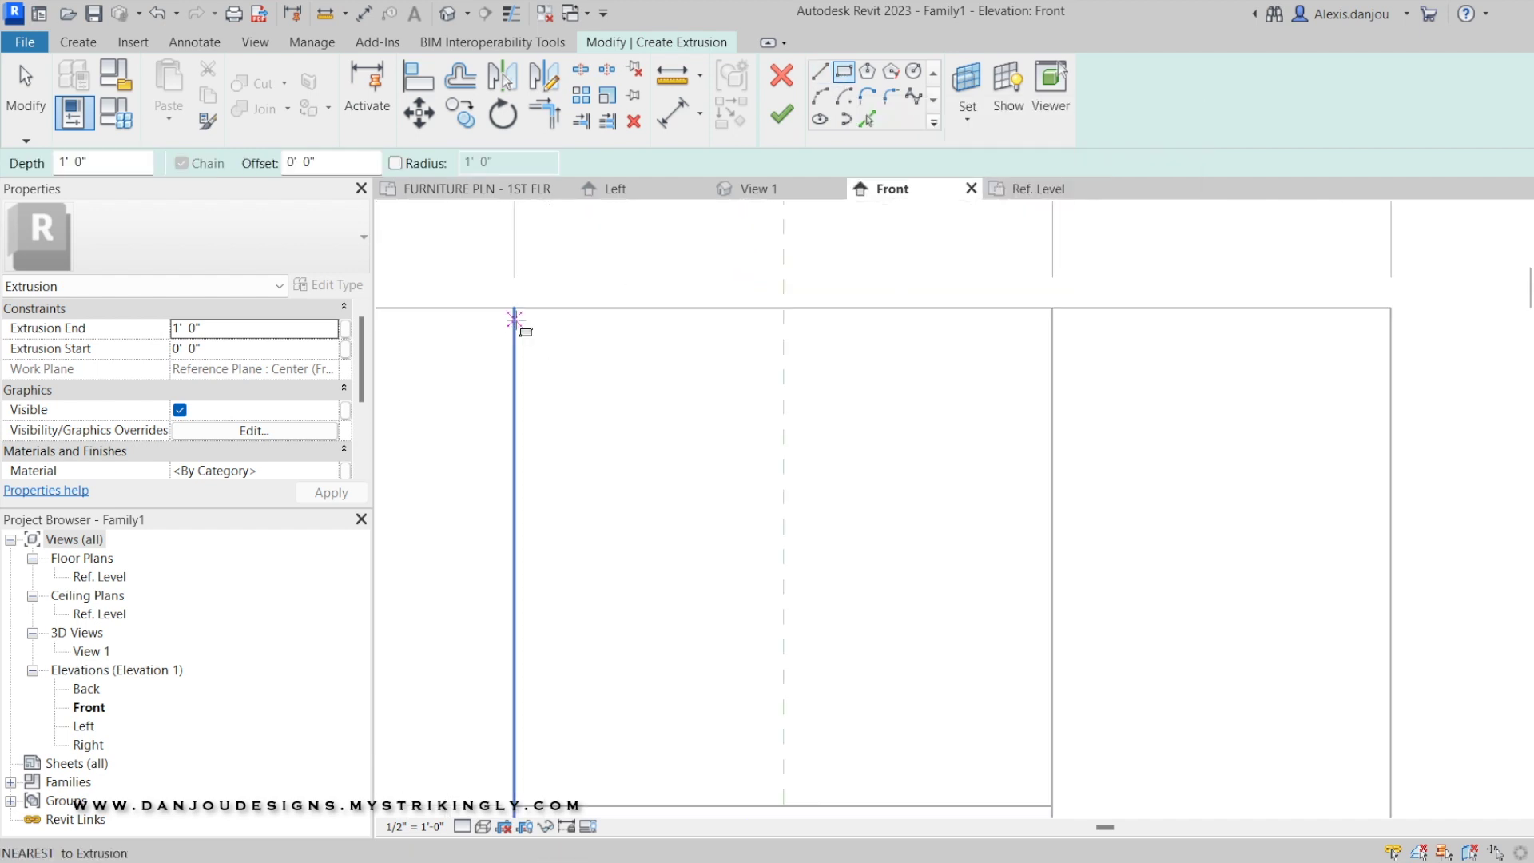
click(521, 314)
scroll(760, 530, up, 4)
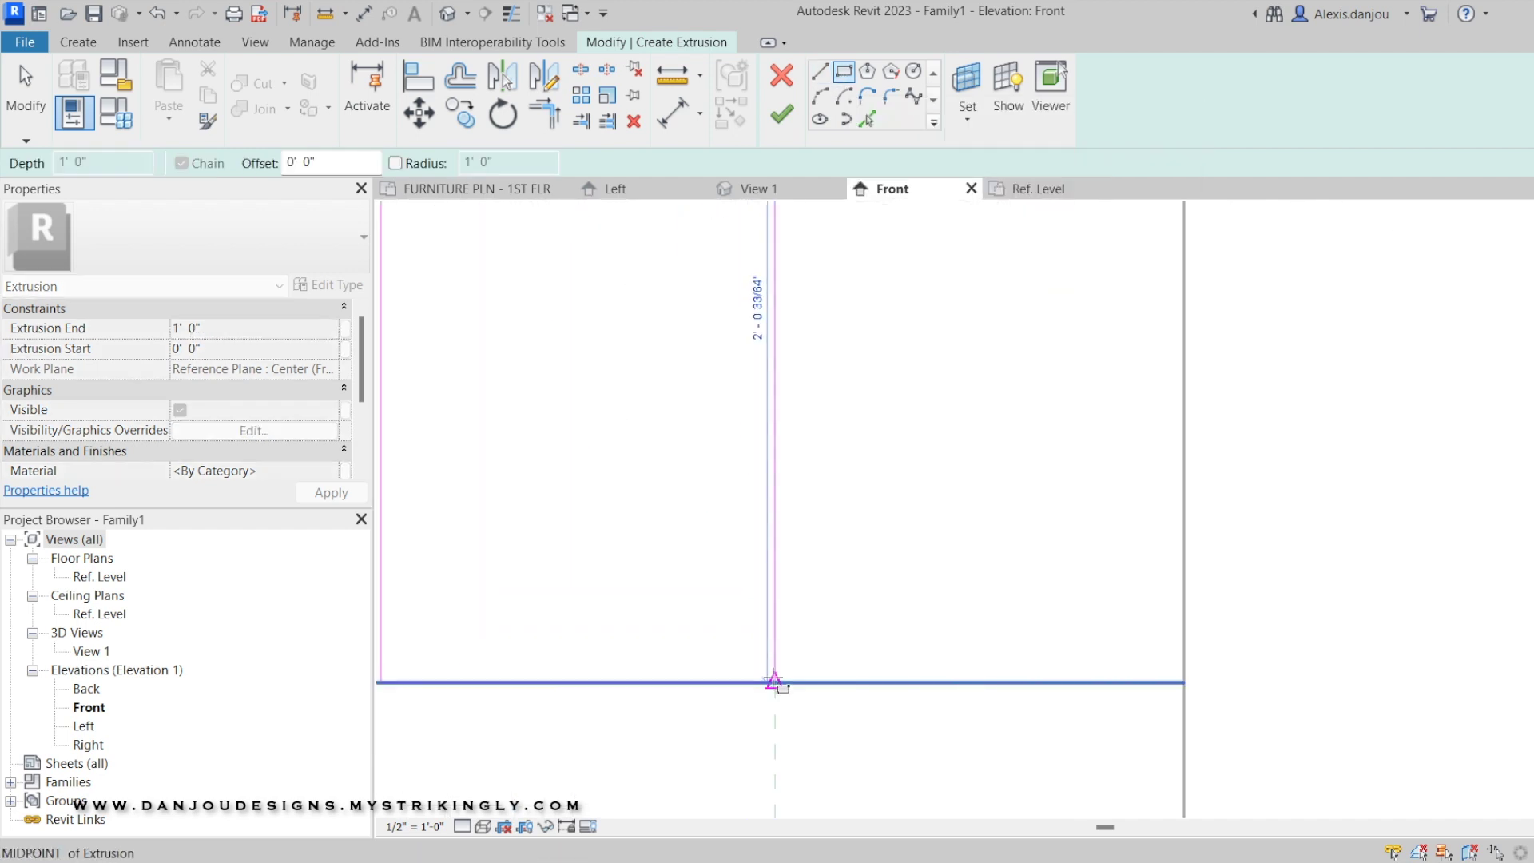
click(773, 667)
scroll(907, 387, down, 3)
right_click(797, 240)
click(833, 240)
Adjust the right edge of the upper middle door rectangle so it sits just left of the center reference plane
click(757, 346)
scroll(737, 323, up, 5)
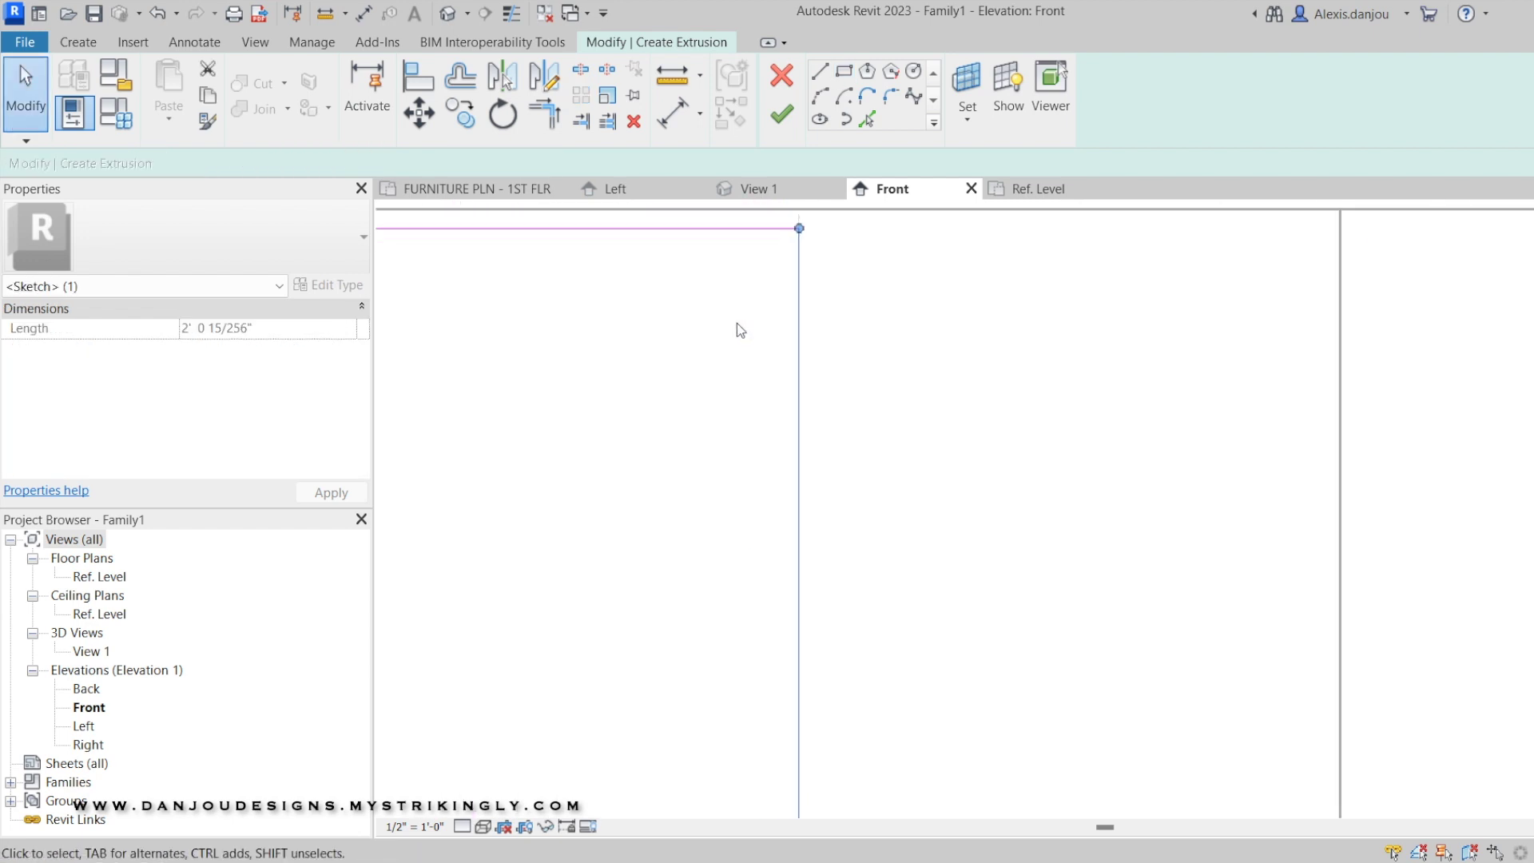
scroll(736, 323, down, 2)
middle_drag(684, 319, 832, 275)
scroll(832, 275, down, 3)
Copy the upper middle door rectangle onto the right half of the same cabinet
drag(594, 216, 784, 375)
scroll(845, 511, down, 1)
scroll(849, 518, down, 1)
drag(568, 286, 884, 667)
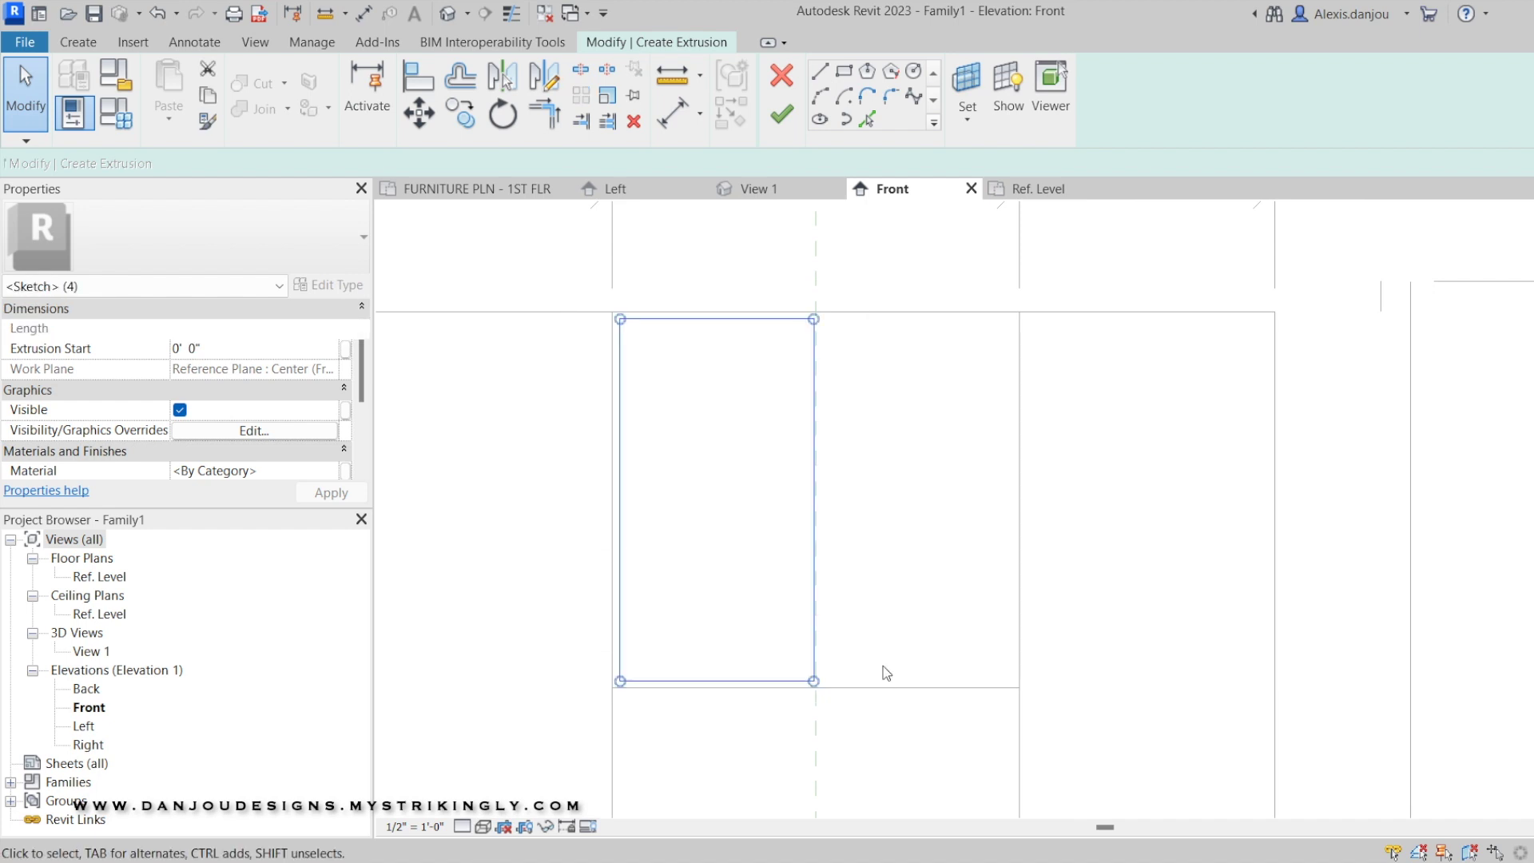
click(461, 112)
scroll(683, 337, up, 2)
click(598, 312)
scroll(880, 325, up, 3)
click(789, 286)
scroll(779, 293, down, 3)
right_click(696, 260)
click(711, 271)
Shift the copied door's inner vertical edge slightly right to leave a narrow gap at the center plane
scroll(728, 302, down, 1)
click(738, 356)
key(Right)
click(755, 413)
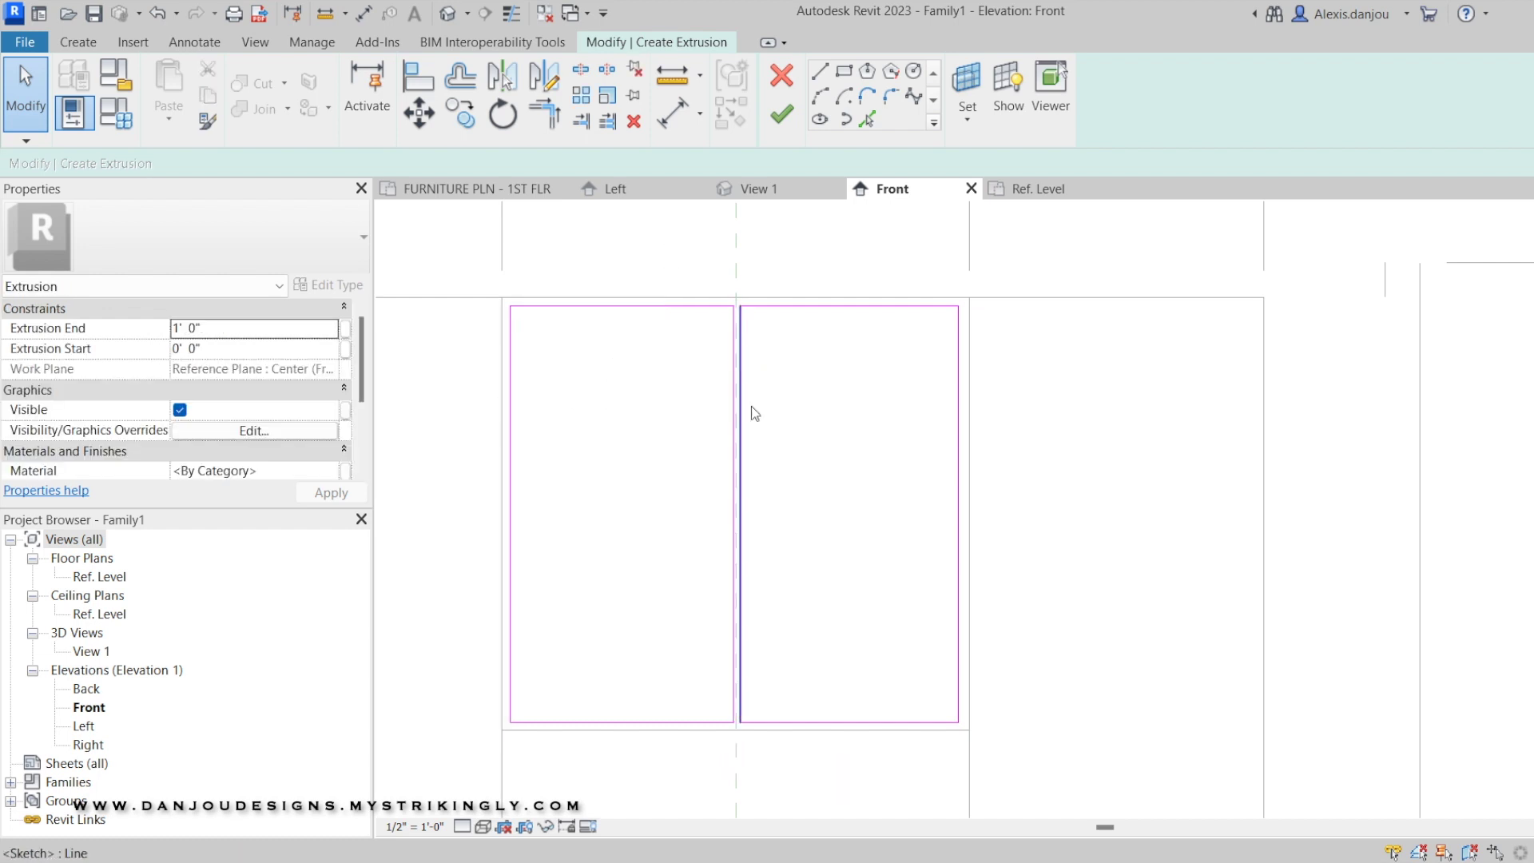
scroll(885, 423, down, 5)
middle_drag(916, 499, 914, 520)
scroll(882, 437, up, 1)
middle_drag(883, 435, 1003, 345)
scroll(686, 272, up, 2)
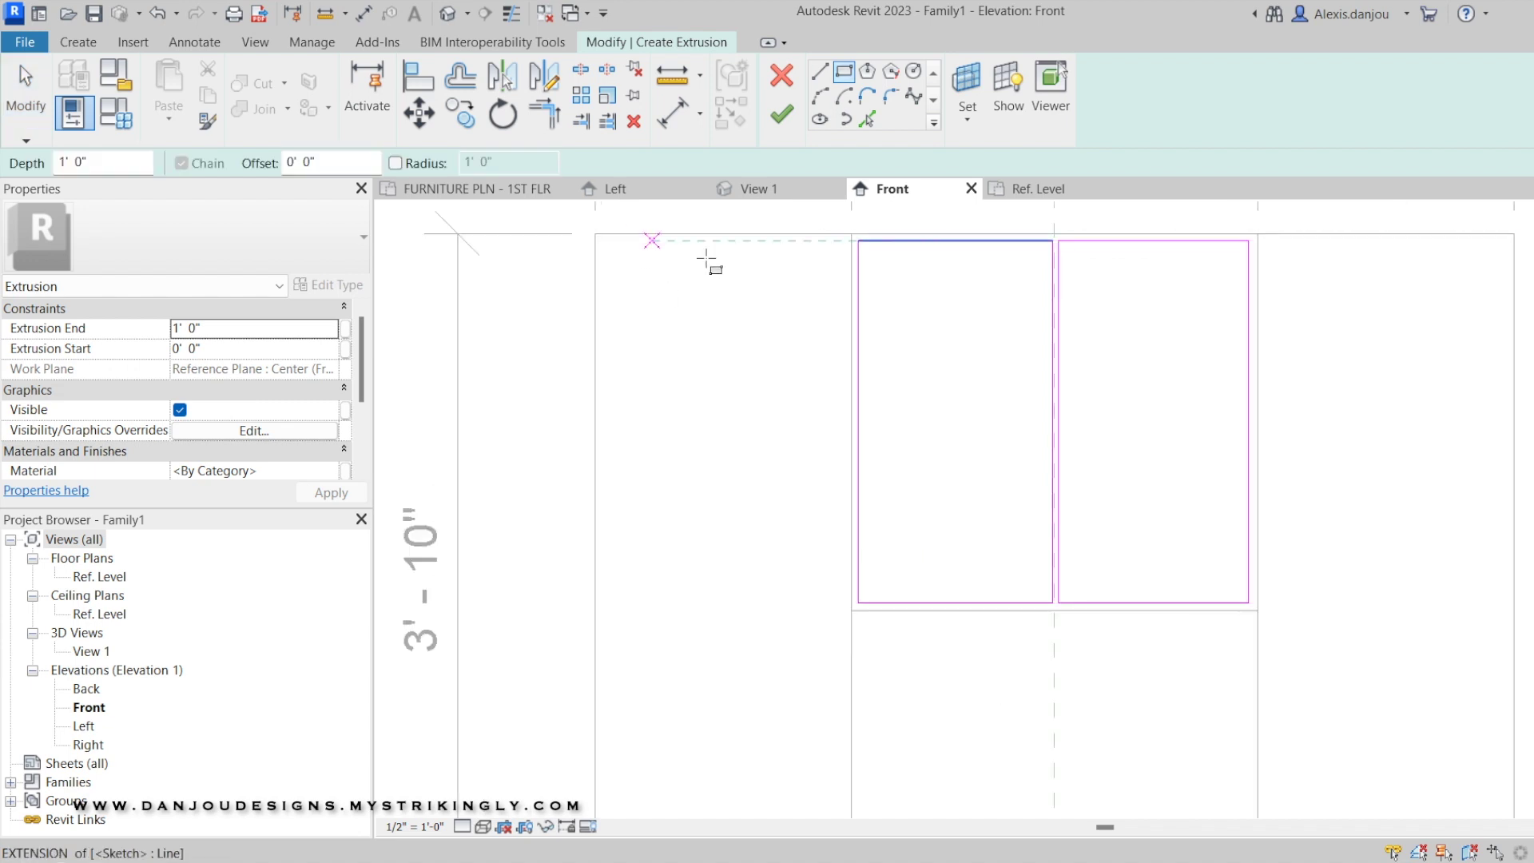
drag(1044, 605, 1043, 636)
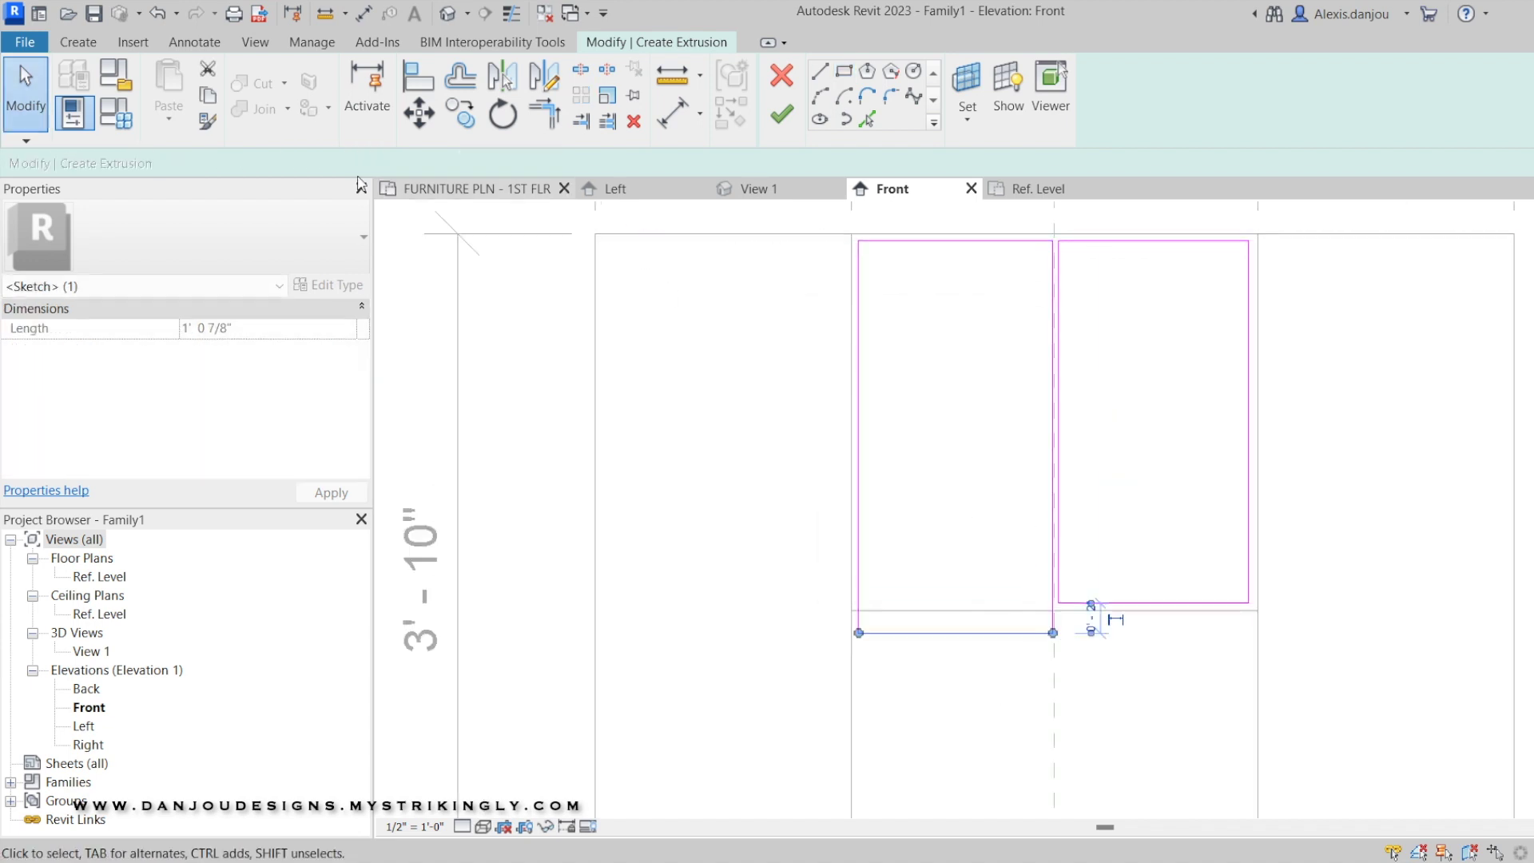
Copy the left upper middle door rectangle into the top left corner of the left upper cabinet
drag(807, 225, 1063, 627)
click(758, 228)
key(c)
key(o)
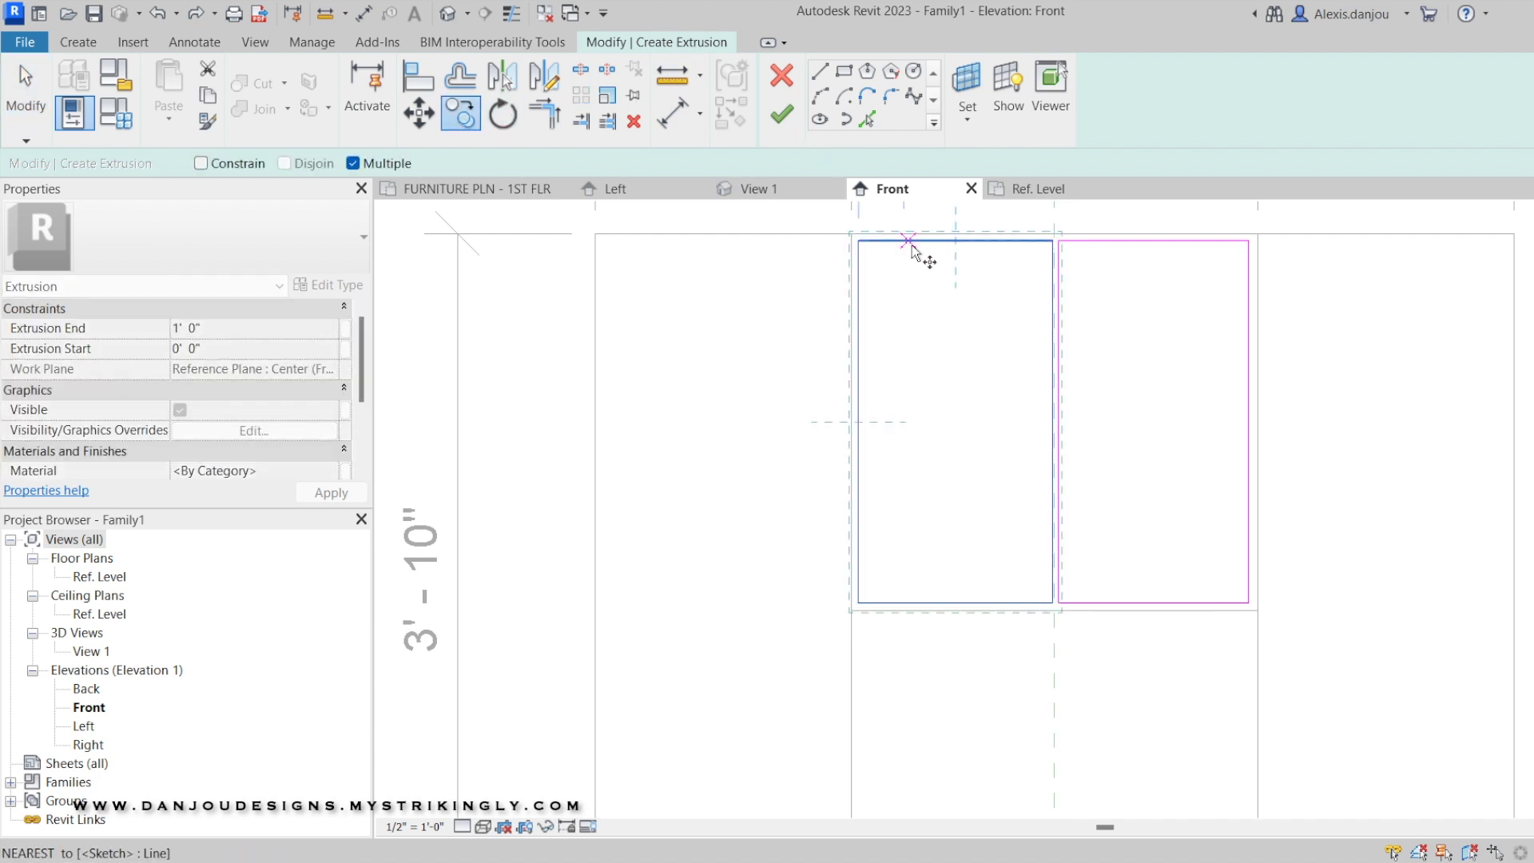
right_click(527, 256)
click(572, 268)
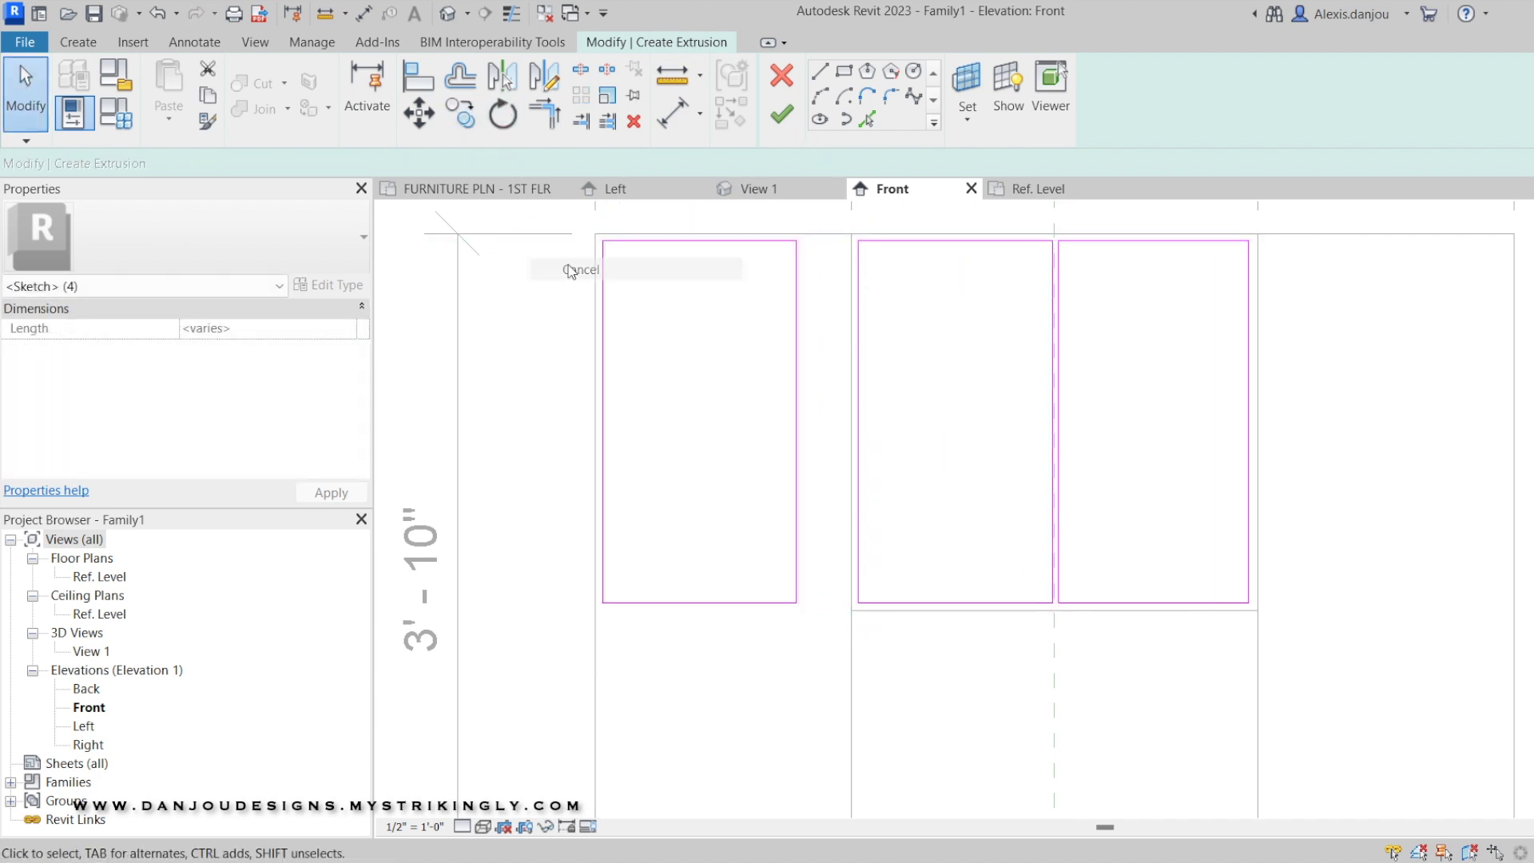
Widen the left upper cabinet's door rectangle by moving its right edge out to just inside the cabinet side
click(795, 299)
click(423, 115)
scroll(765, 239, up, 2)
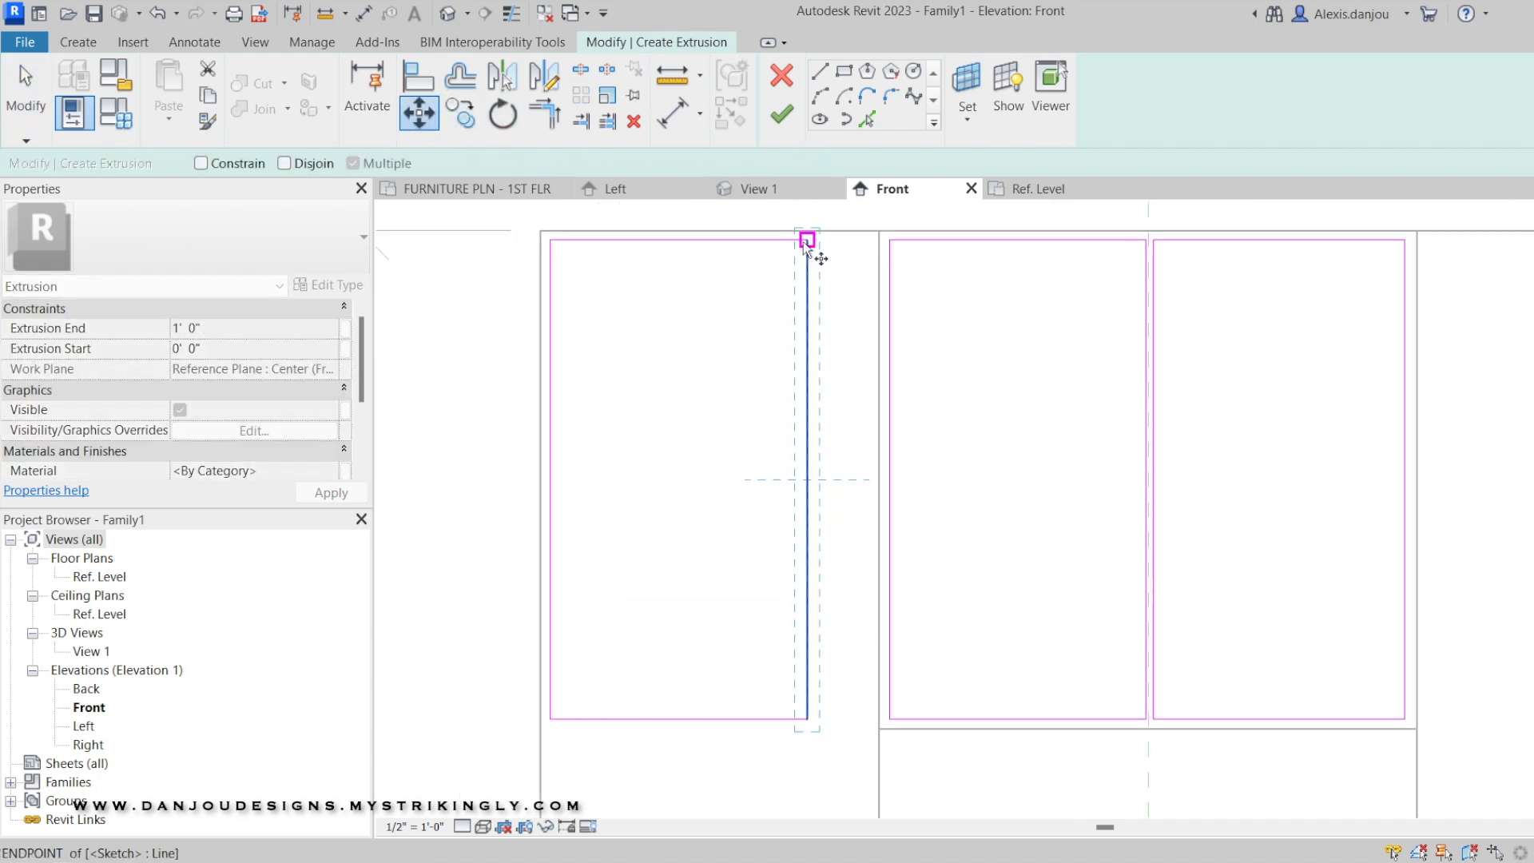
click(856, 242)
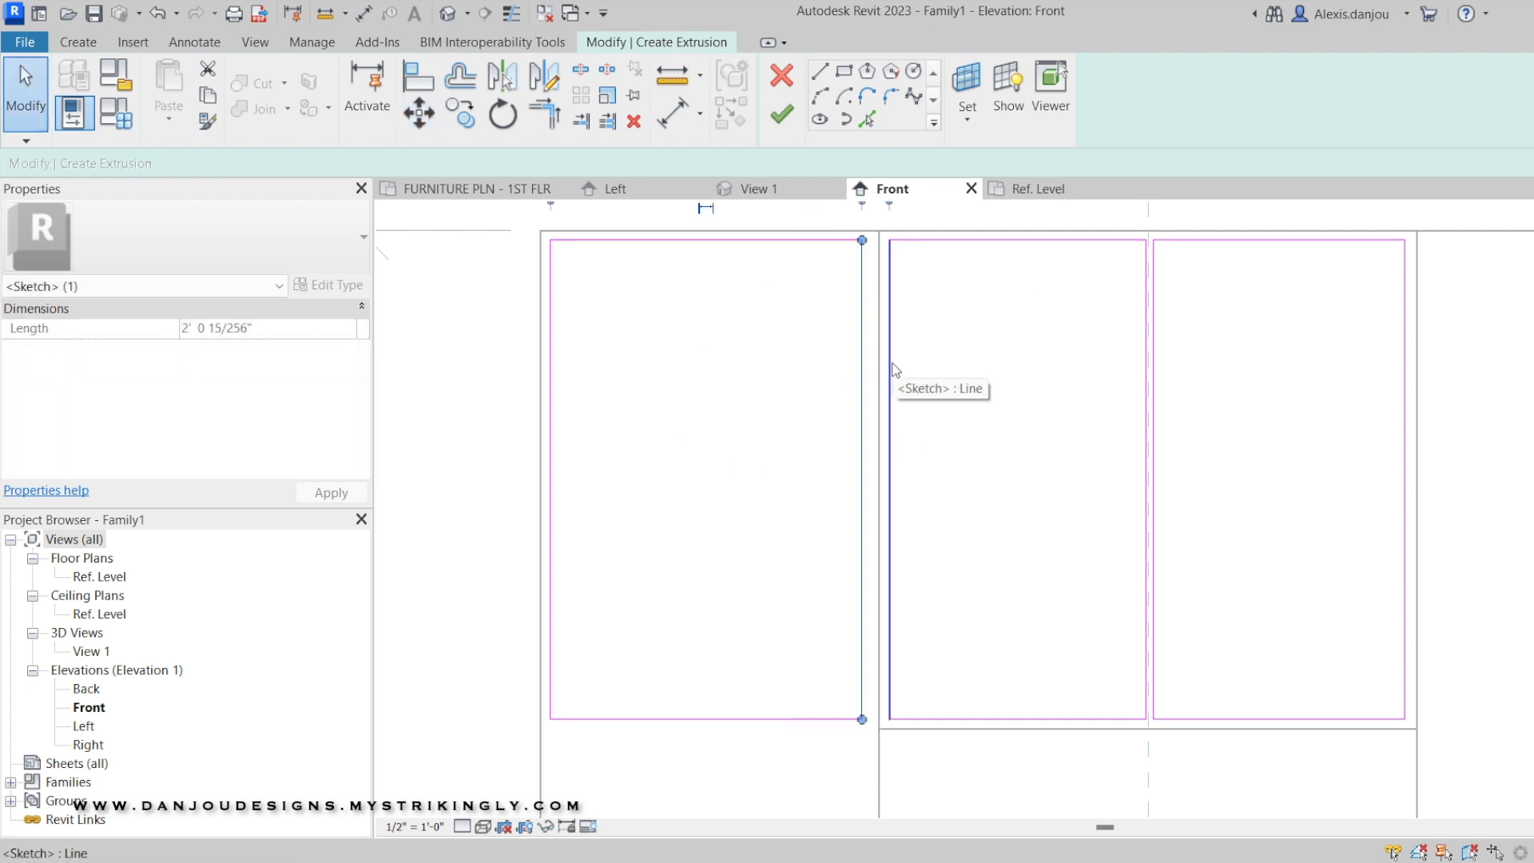
scroll(893, 366, down, 3)
mouse_move(945, 450)
middle_down()
mouse_move(962, 452)
mouse_move(878, 276)
middle_up()
scroll(746, 420, up, 2)
Stretch the left upper cabinet's door rectangle by moving its bottom edge down to just above the countertop
scroll(747, 423, down, 6)
middle_drag(786, 566, 790, 602)
scroll(733, 472, up, 1)
scroll(733, 471, down, 1)
middle_drag(759, 500, 774, 473)
scroll(771, 473, up, 2)
key(Escape)
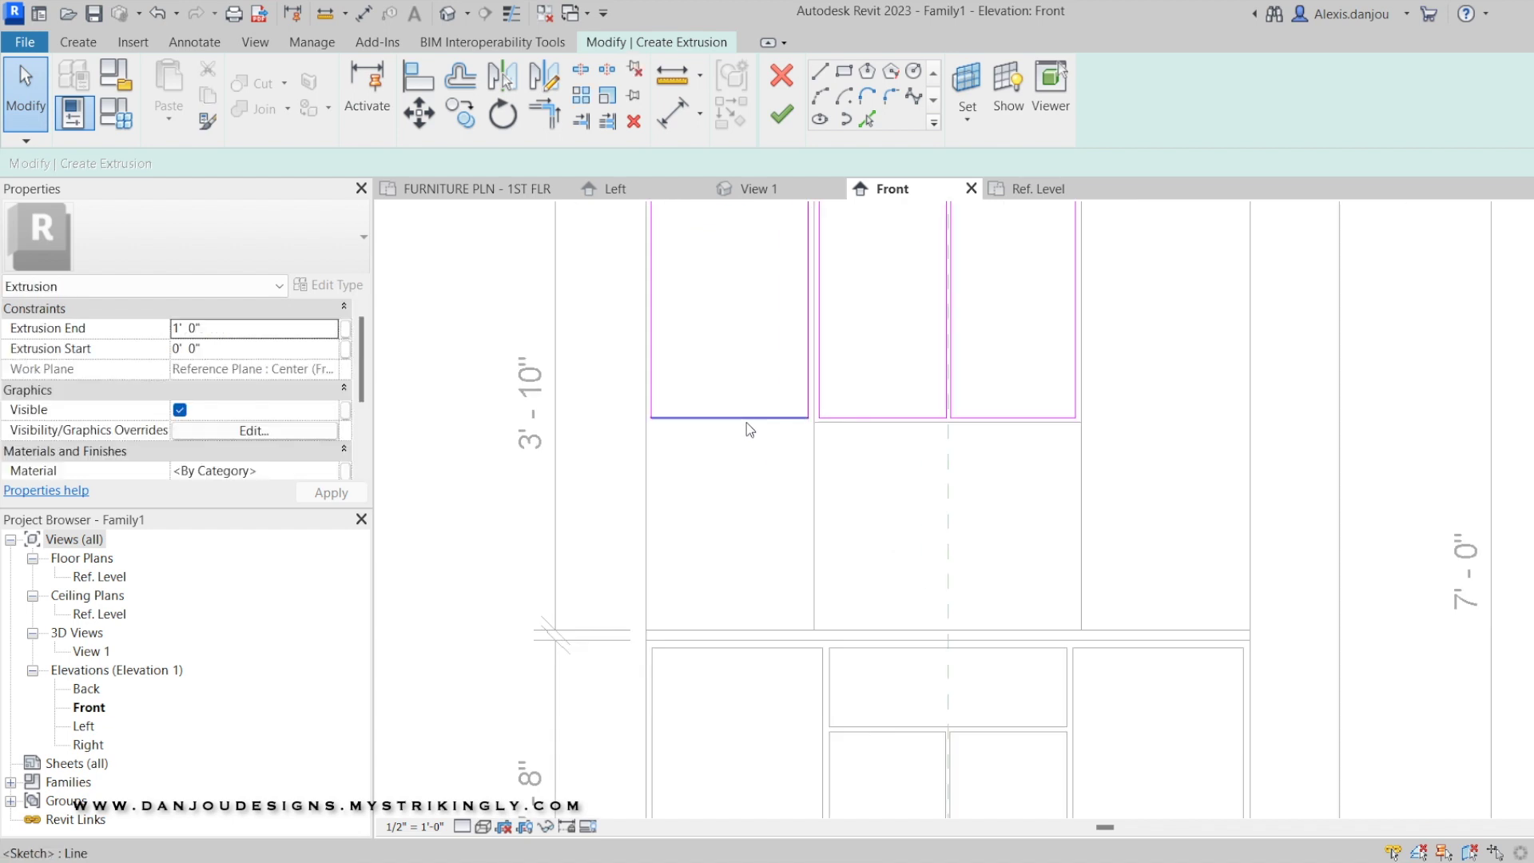
drag(757, 586, 759, 623)
scroll(759, 627, up, 2)
click(1007, 479)
scroll(945, 432, down, 2)
middle_drag(945, 432, 763, 552)
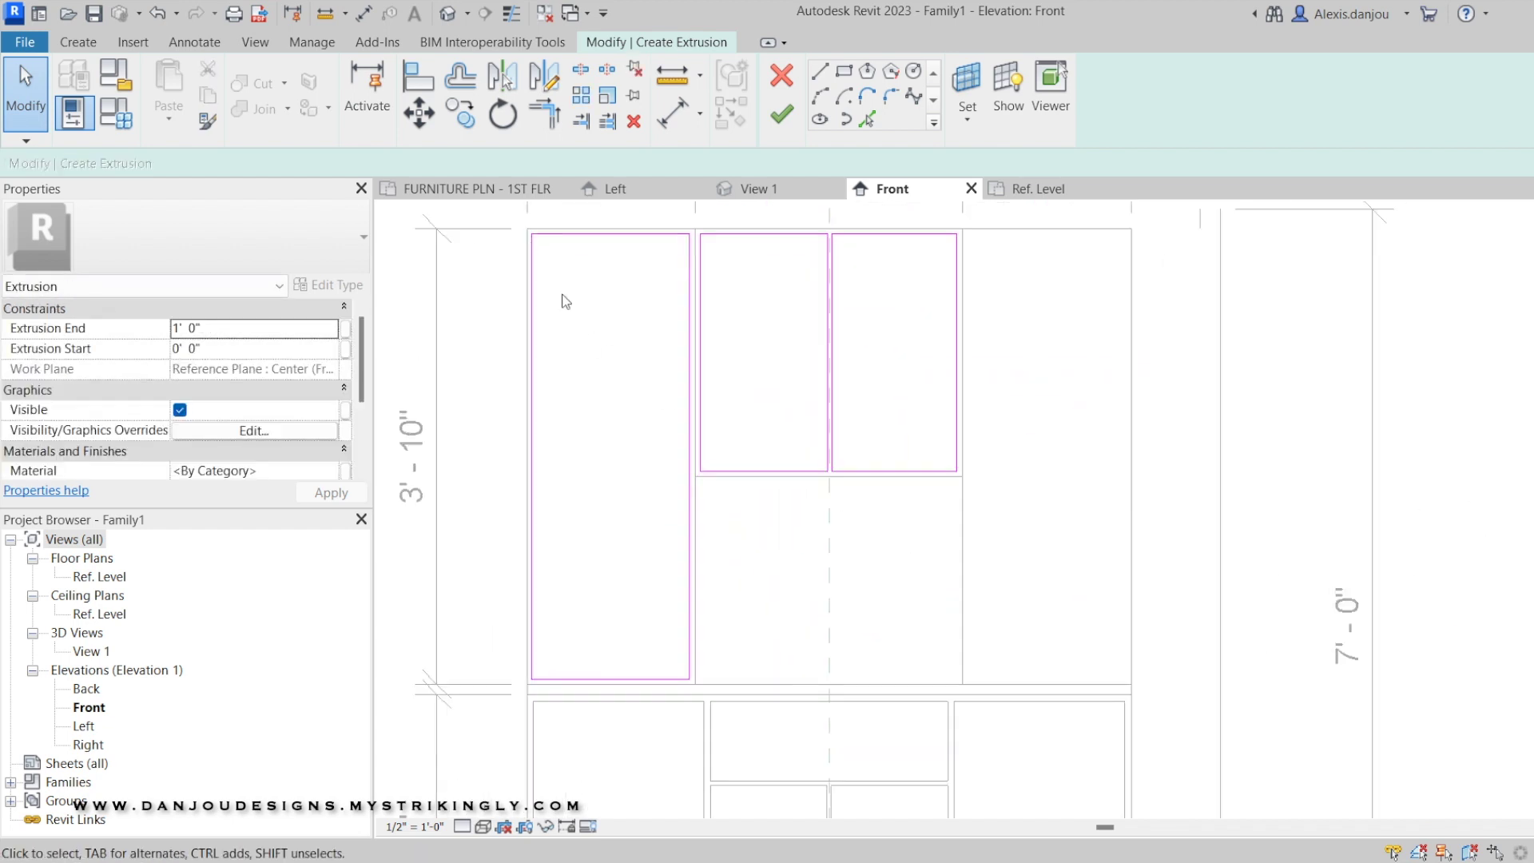
middle_drag(588, 372, 611, 430)
scroll(531, 304, down, 1)
drag(690, 399, 673, 399)
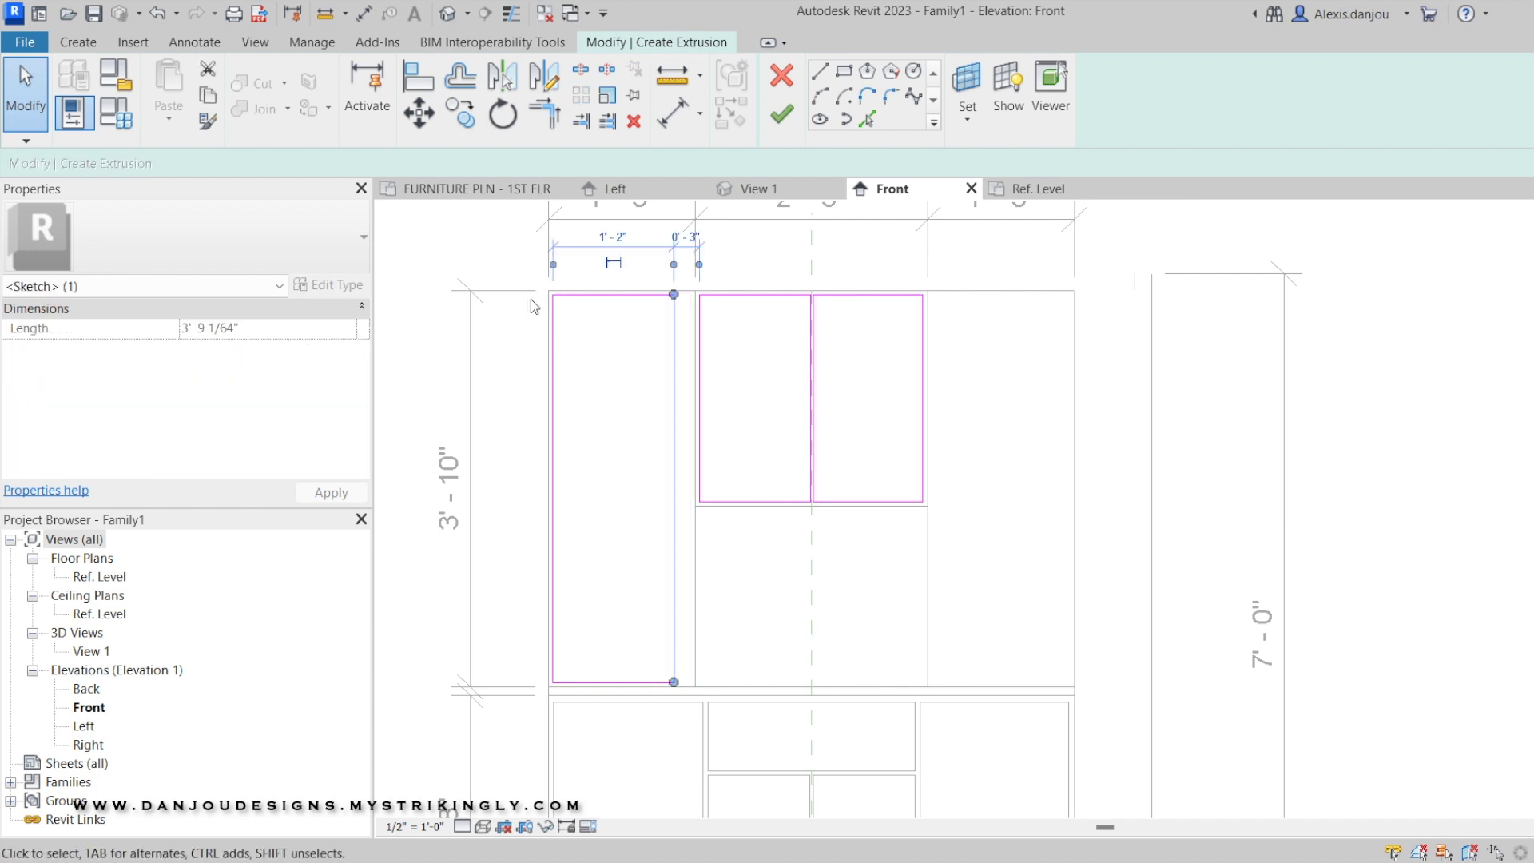
click(164, 18)
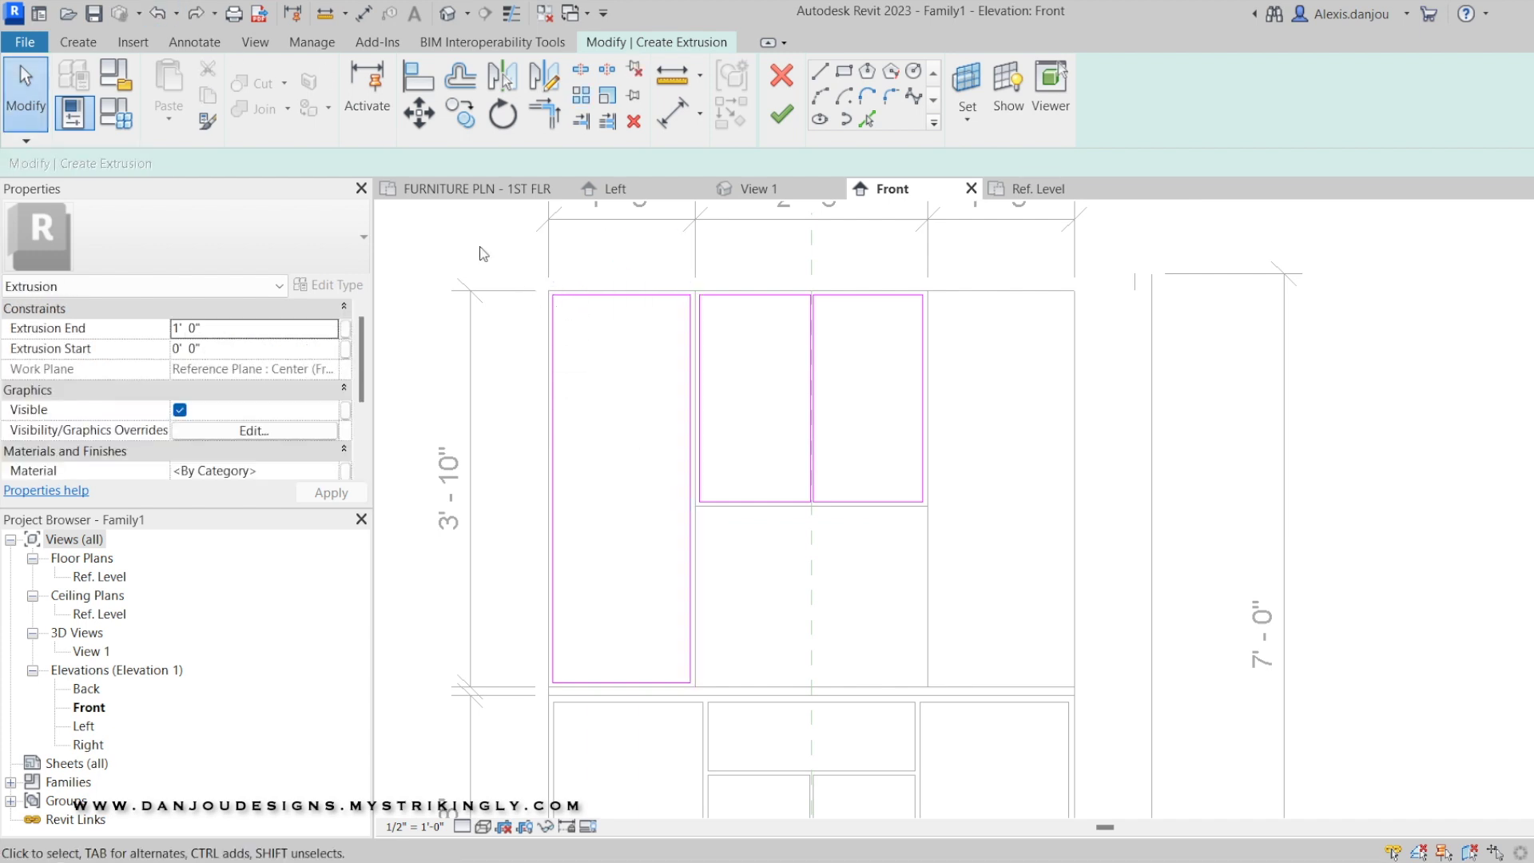
right_click(539, 301)
drag(532, 264, 612, 391)
drag(552, 308, 590, 330)
click(162, 14)
Mirror the left upper cabinet's door rectangle across the center plane onto the right upper cabinet and finish the extrusion sketch
drag(510, 264, 557, 325)
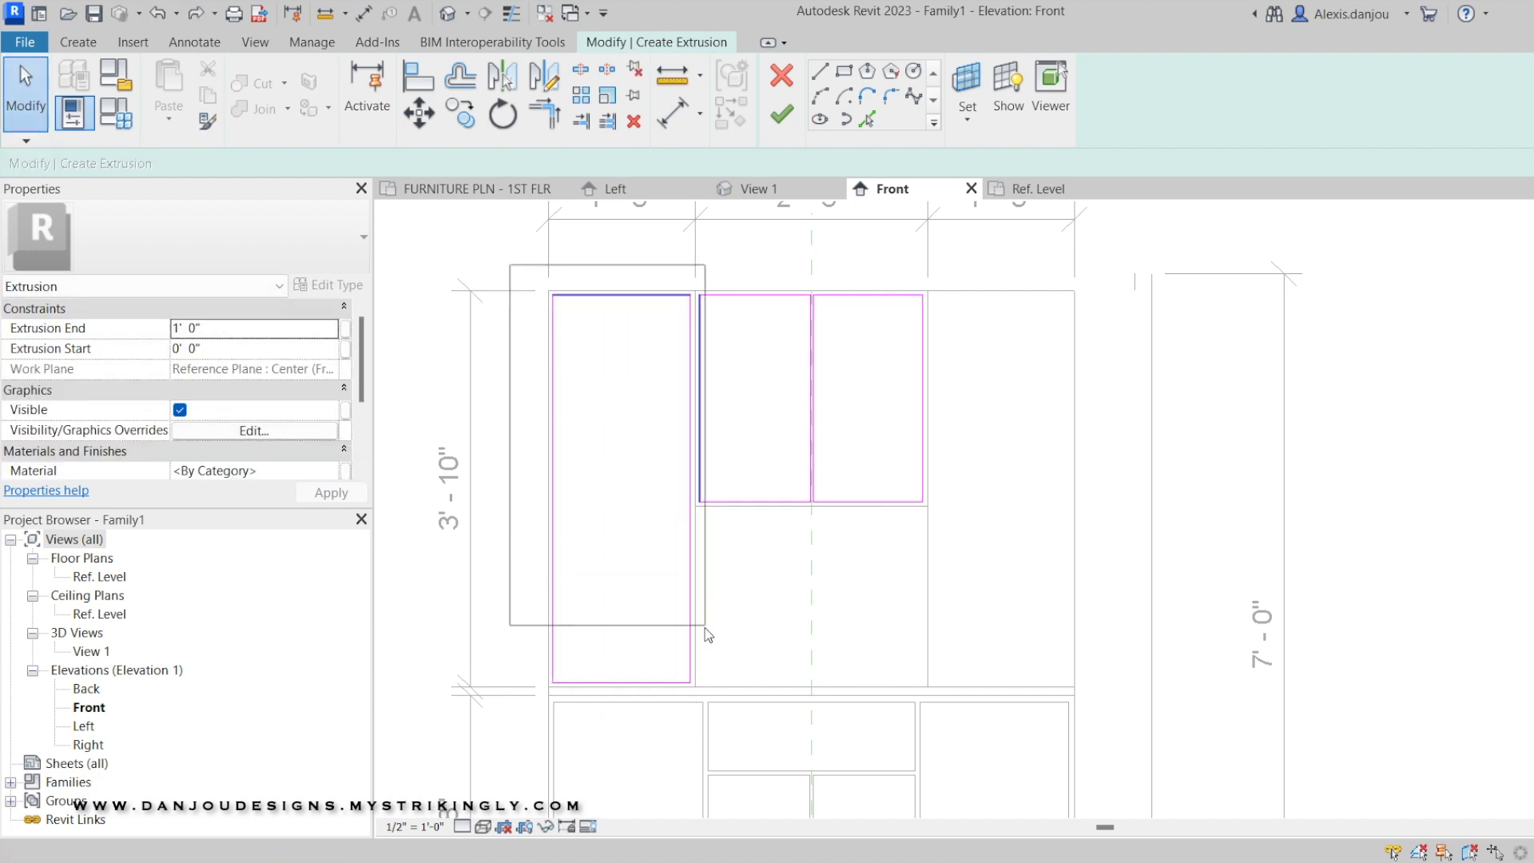
drag(691, 693, 692, 694)
click(519, 86)
click(812, 264)
click(1027, 246)
click(781, 114)
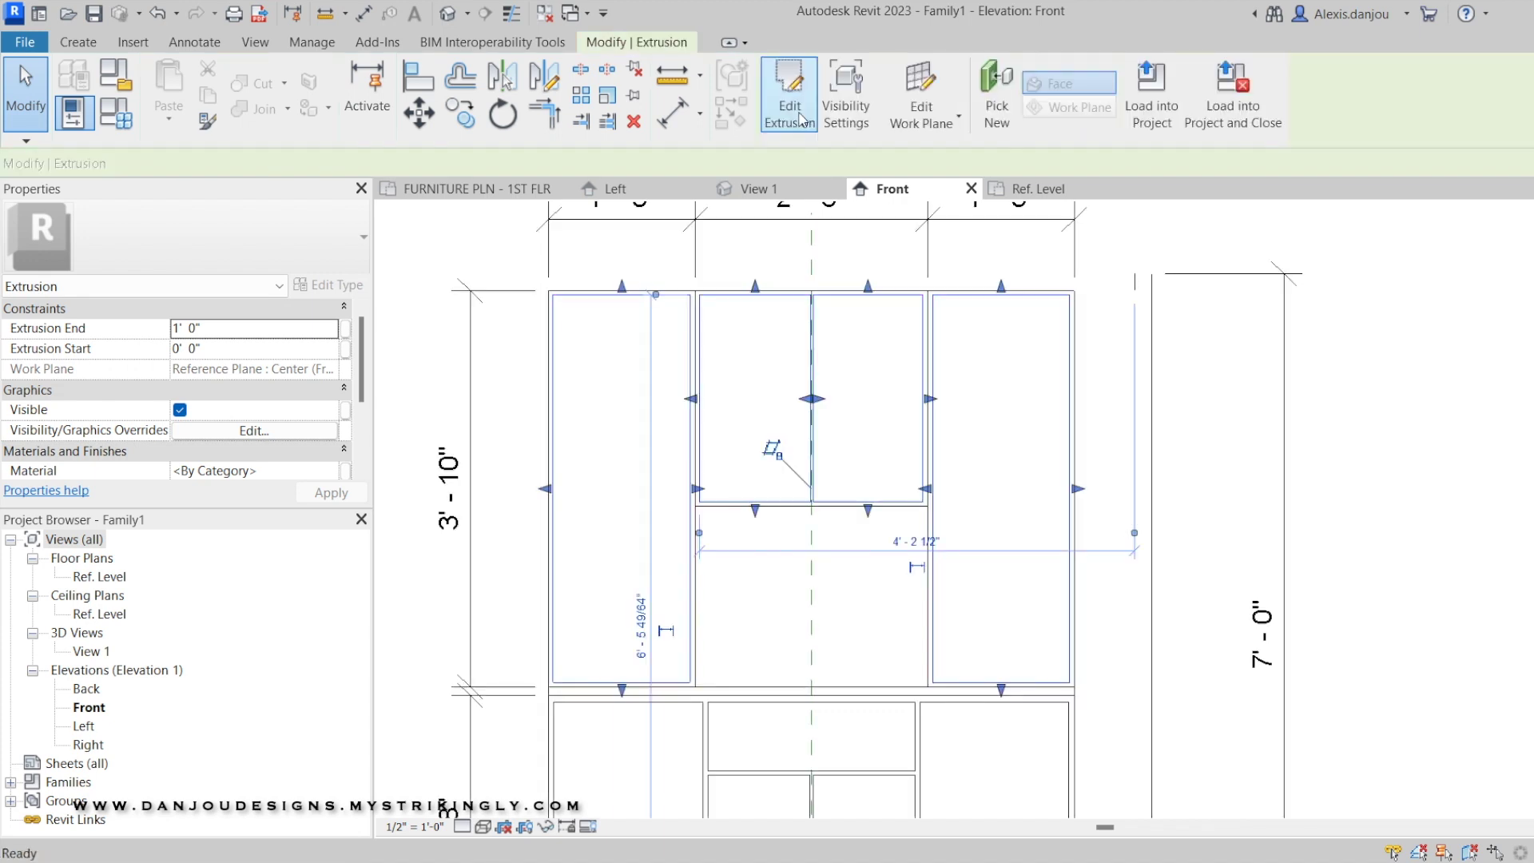
In the left elevation, position the upper door extrusion at the cabinet fronts and align its front face with the lower doors
click(607, 188)
drag(1019, 500, 687, 513)
drag(899, 486, 771, 497)
middle_drag(768, 587, 703, 482)
key(a)
key(l)
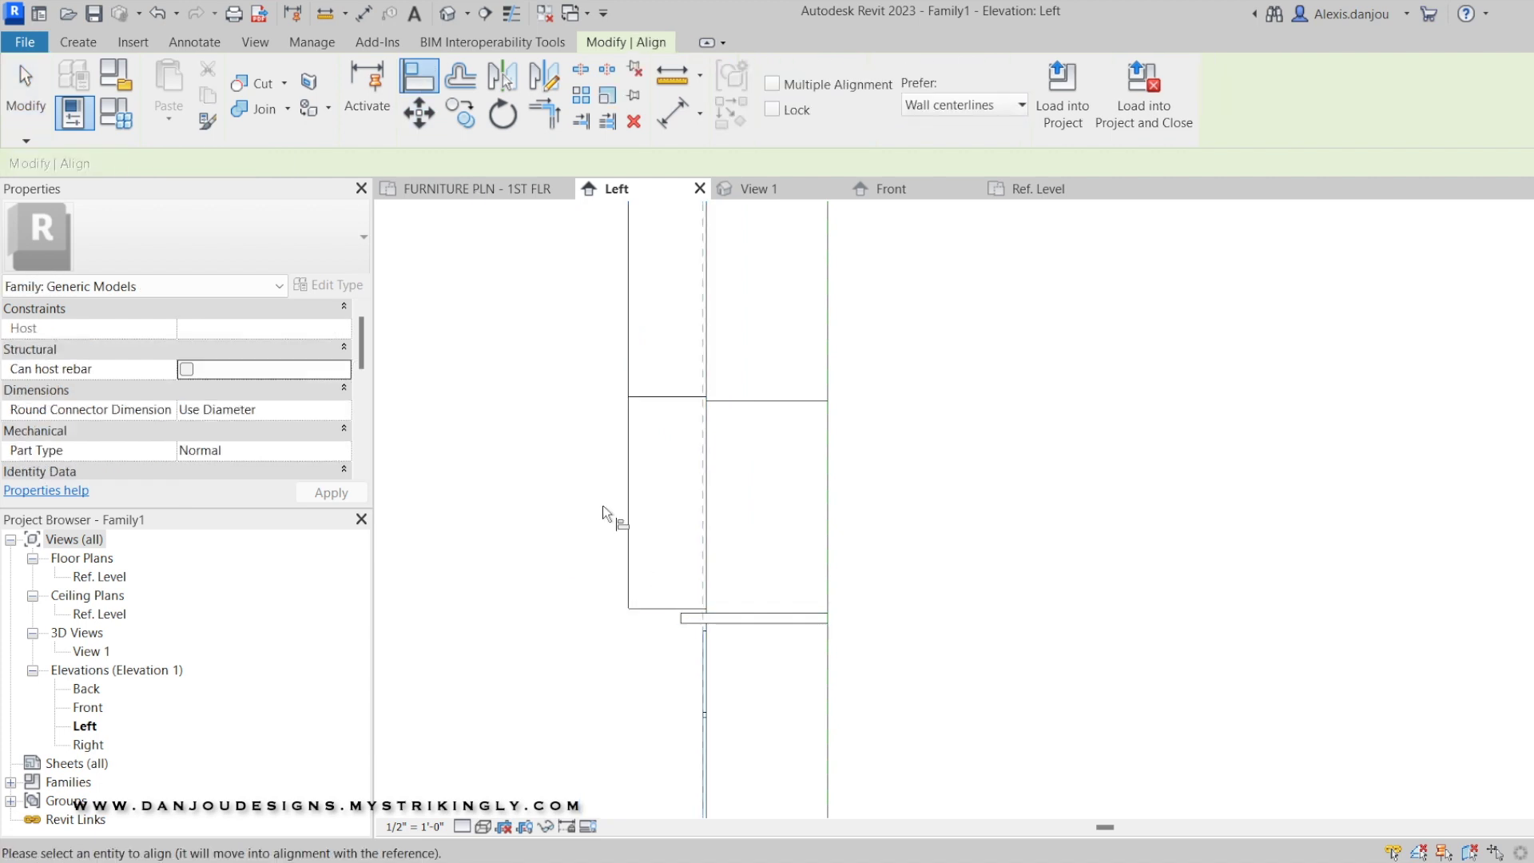
right_click(675, 326)
click(699, 337)
Examine the cabinet's upper and lower door and drawer panels in the 3D view
click(755, 189)
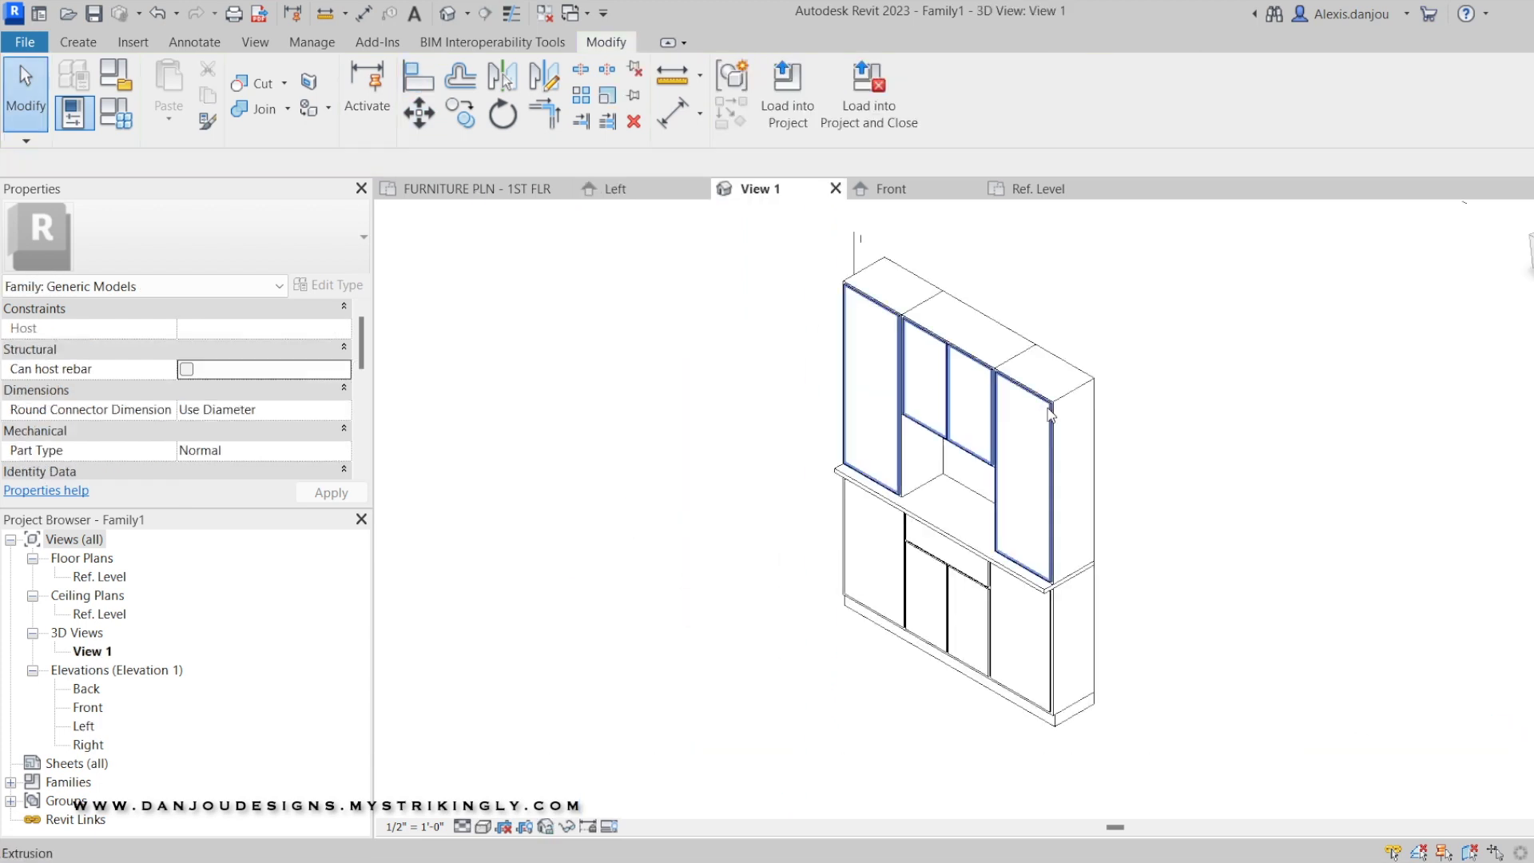
scroll(1059, 523, up, 1)
middle_drag(1105, 423, 1132, 582)
scroll(1043, 419, down, 1)
scroll(1083, 367, down, 1)
scroll(1097, 397, up, 1)
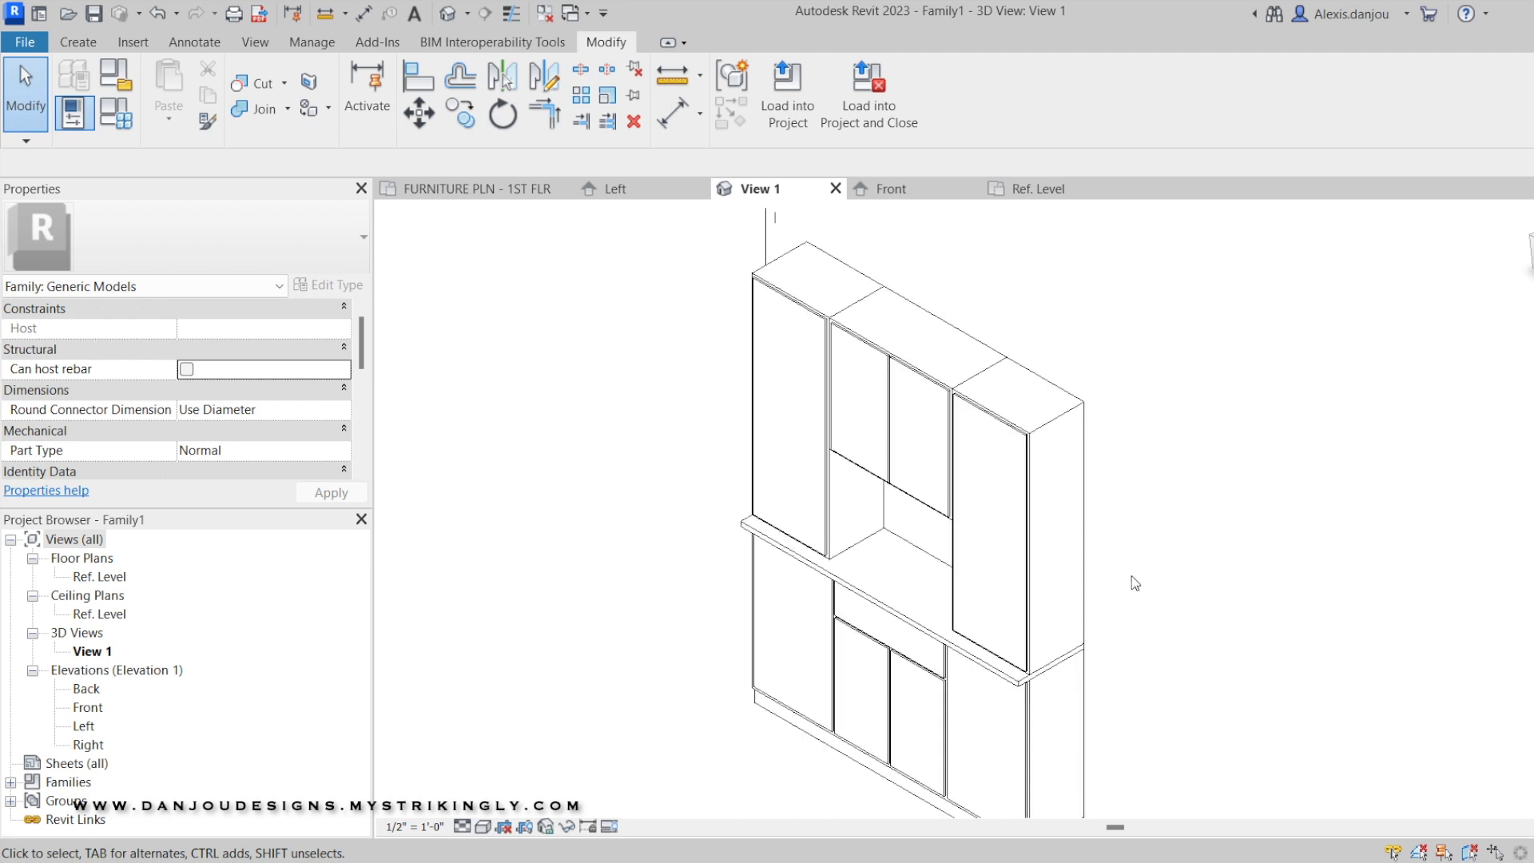
scroll(1112, 530, down, 1)
scroll(1101, 530, up, 2)
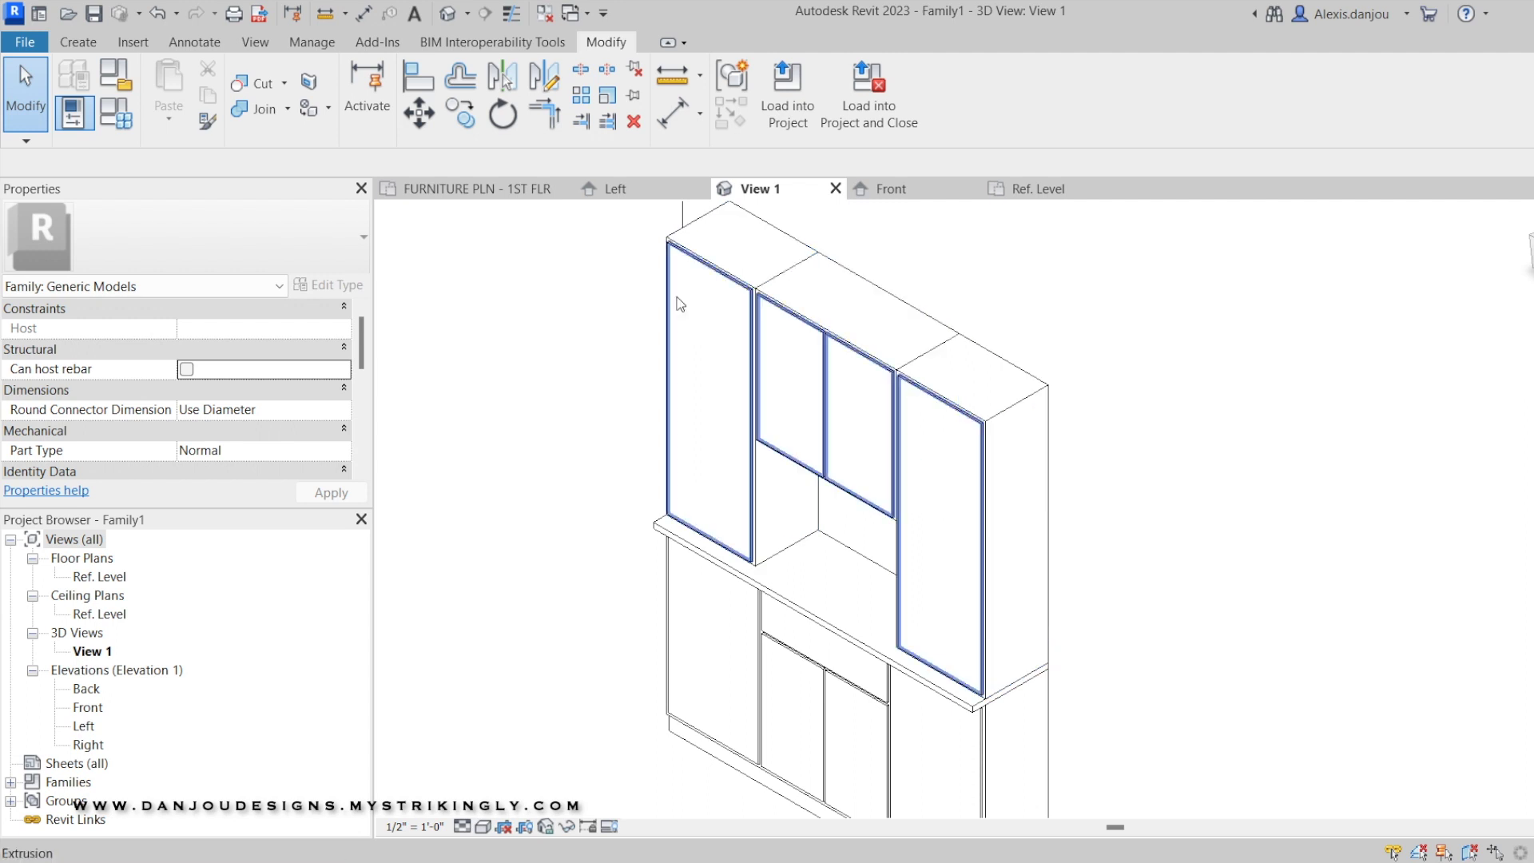
scroll(855, 342, up, 3)
scroll(858, 345, down, 4)
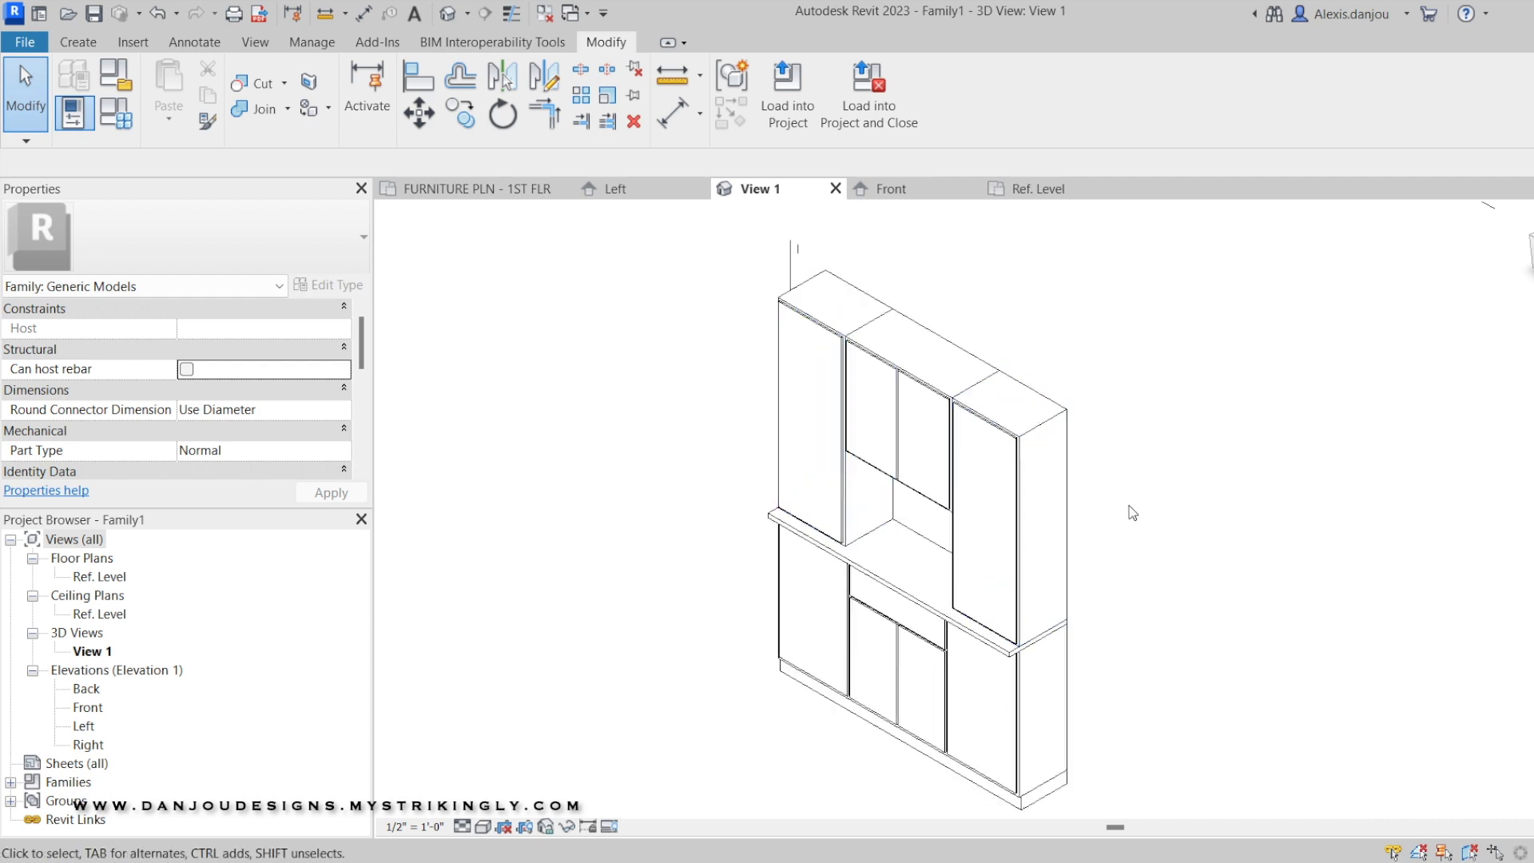
scroll(1098, 558, up, 1)
scroll(1052, 447, down, 2)
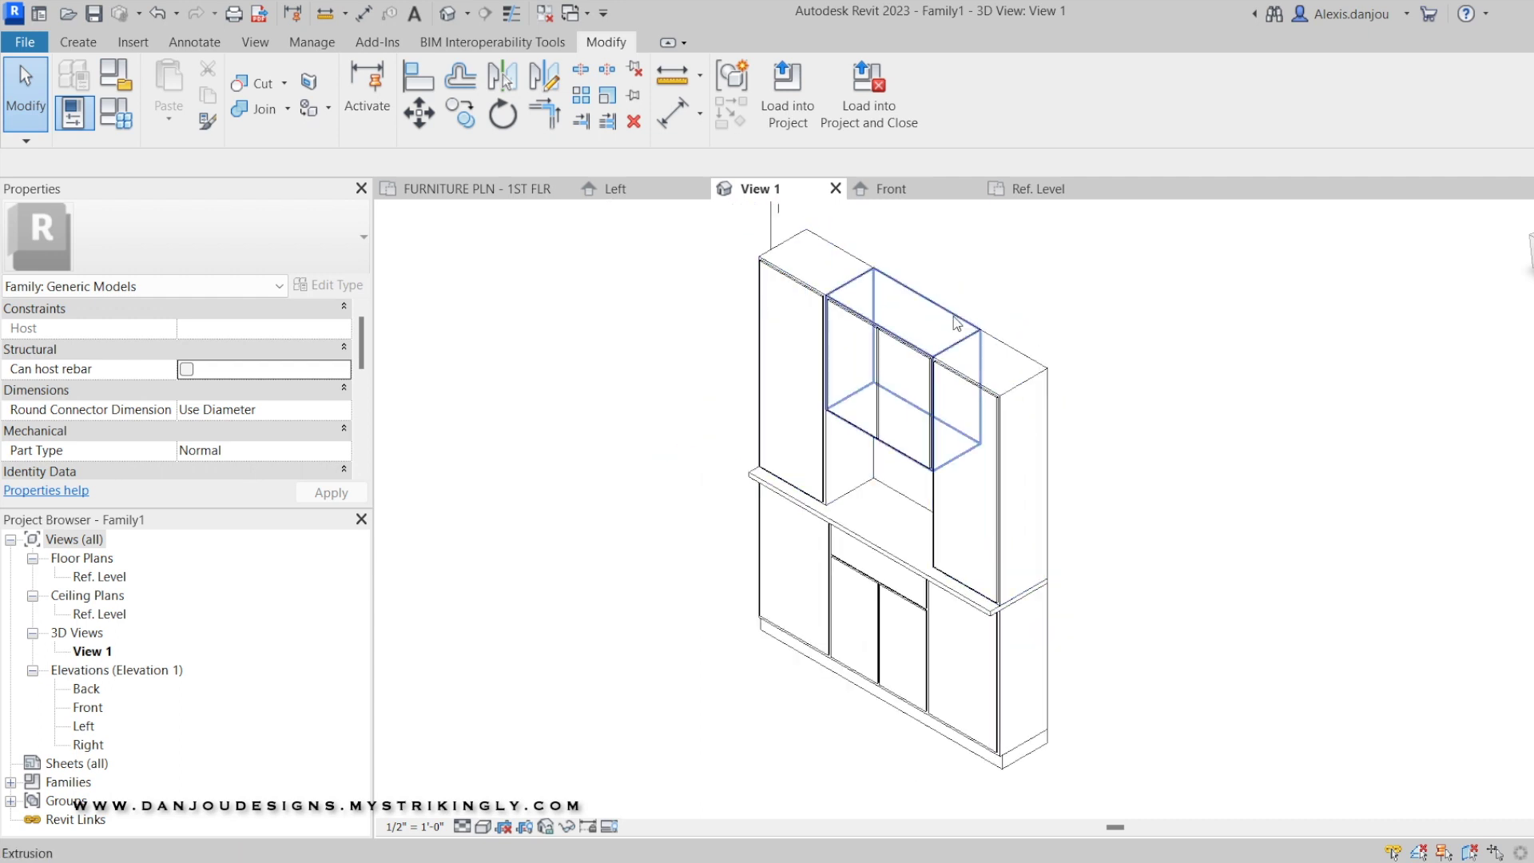
scroll(977, 406, up, 2)
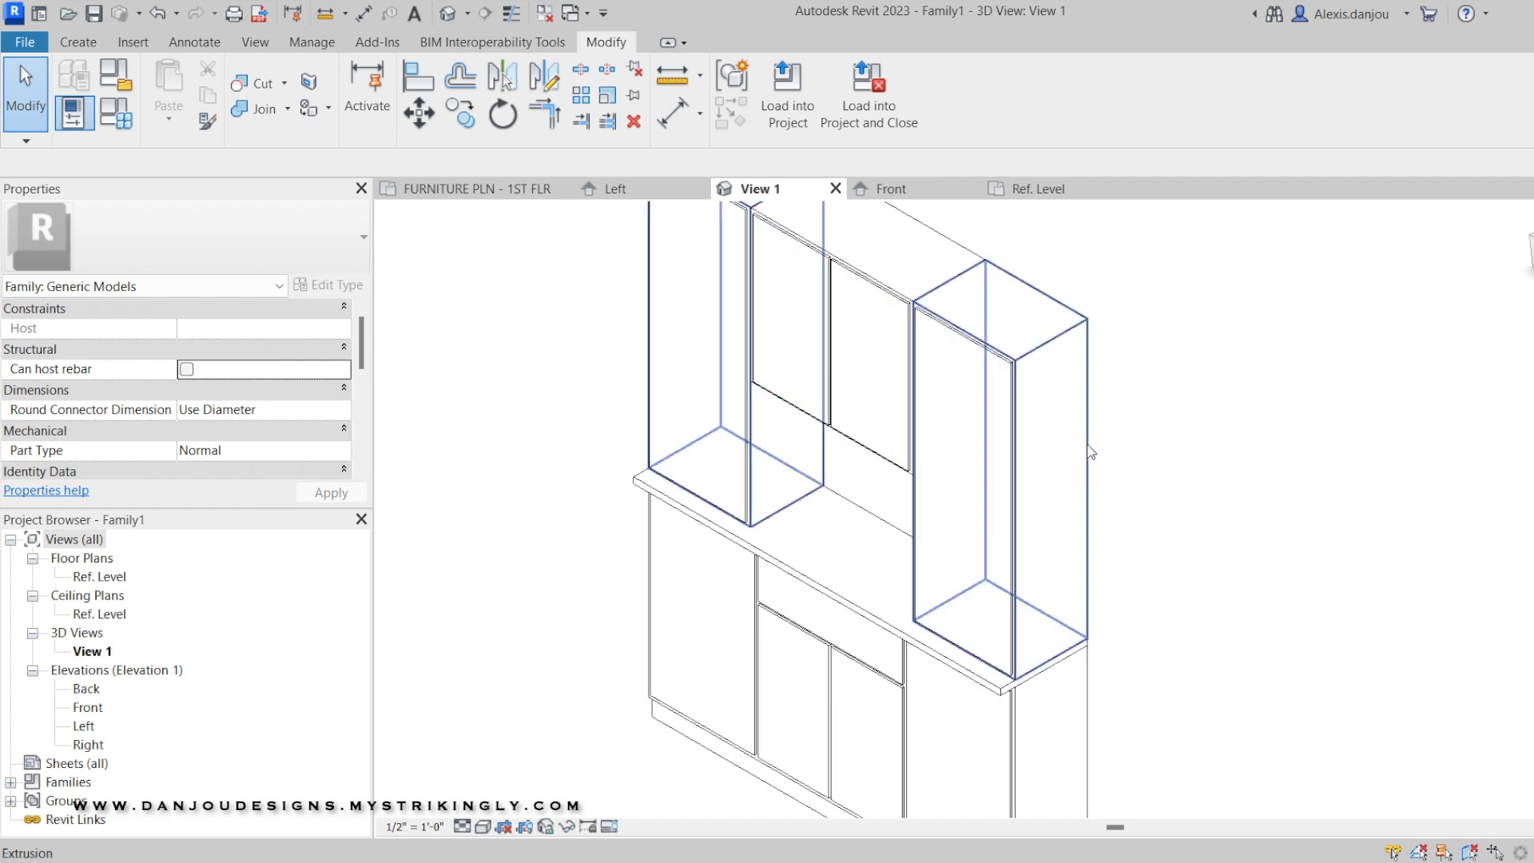
scroll(1088, 452, down, 4)
middle_drag(1088, 464, 1089, 480)
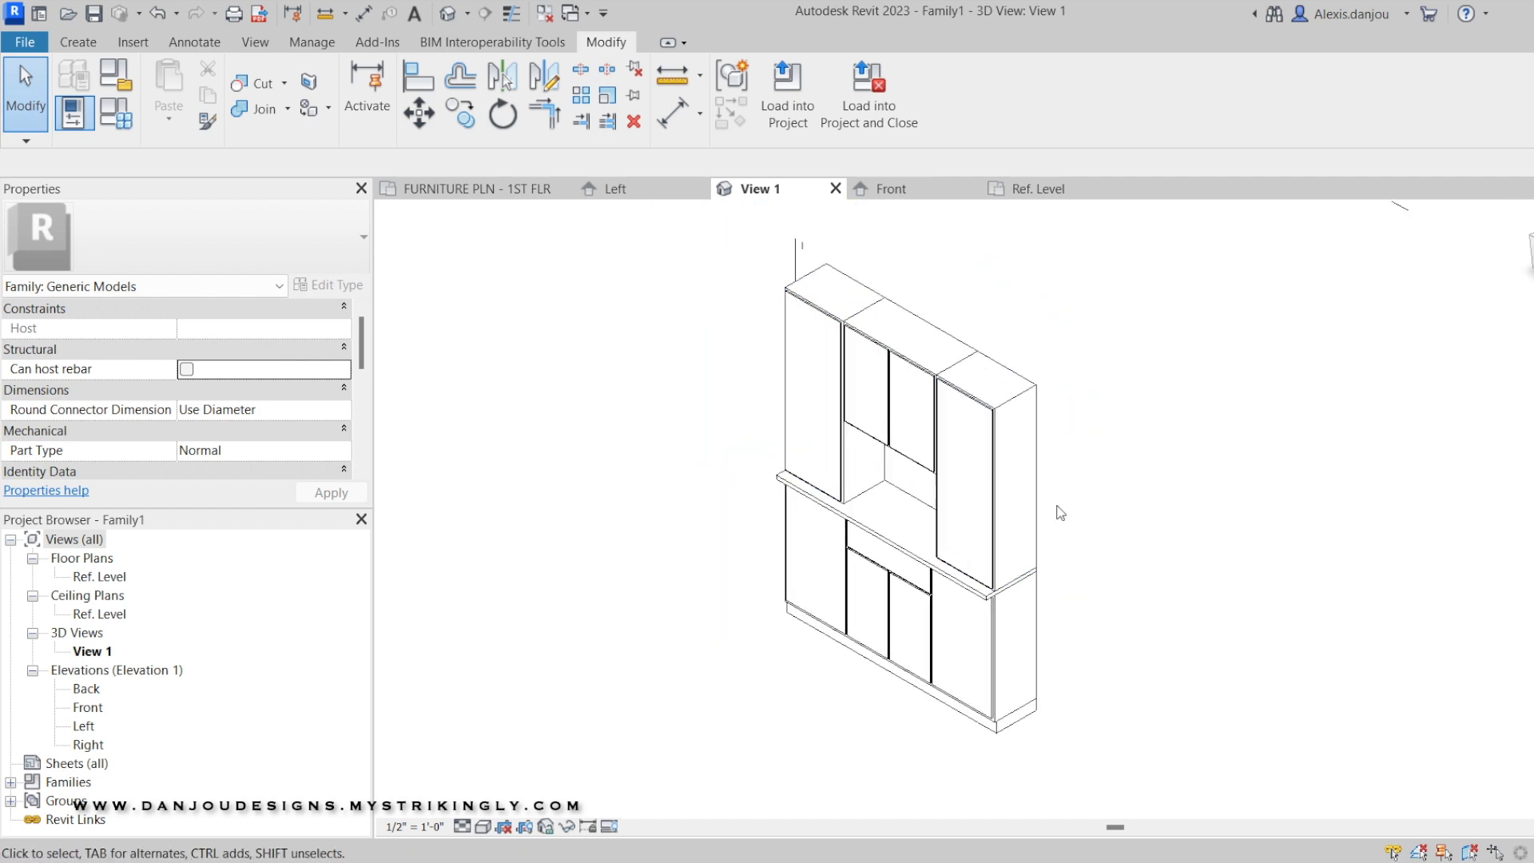
scroll(1088, 599, up, 2)
scroll(1014, 408, down, 3)
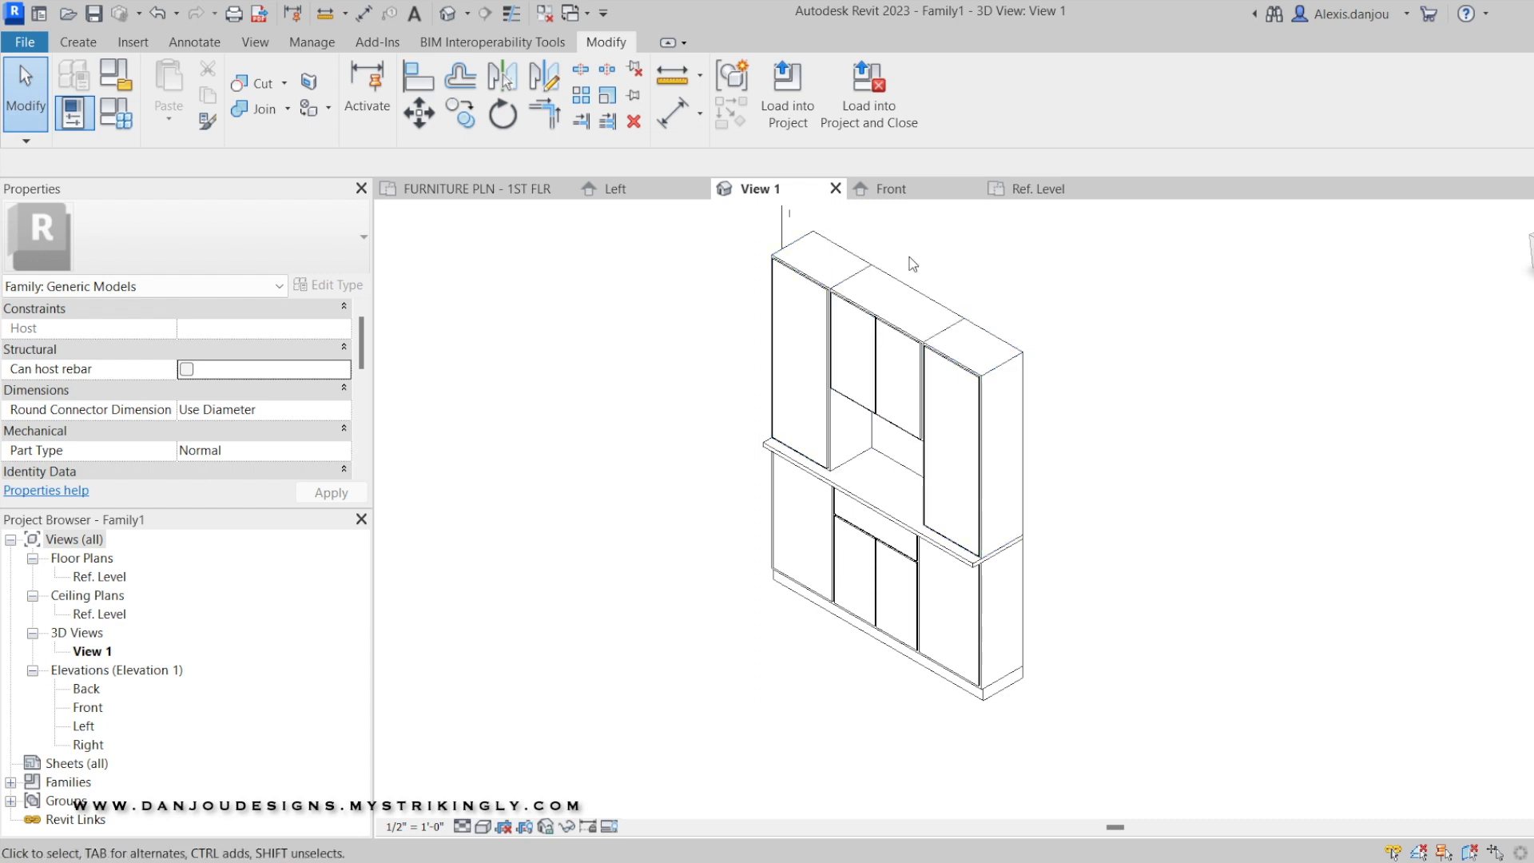
click(797, 122)
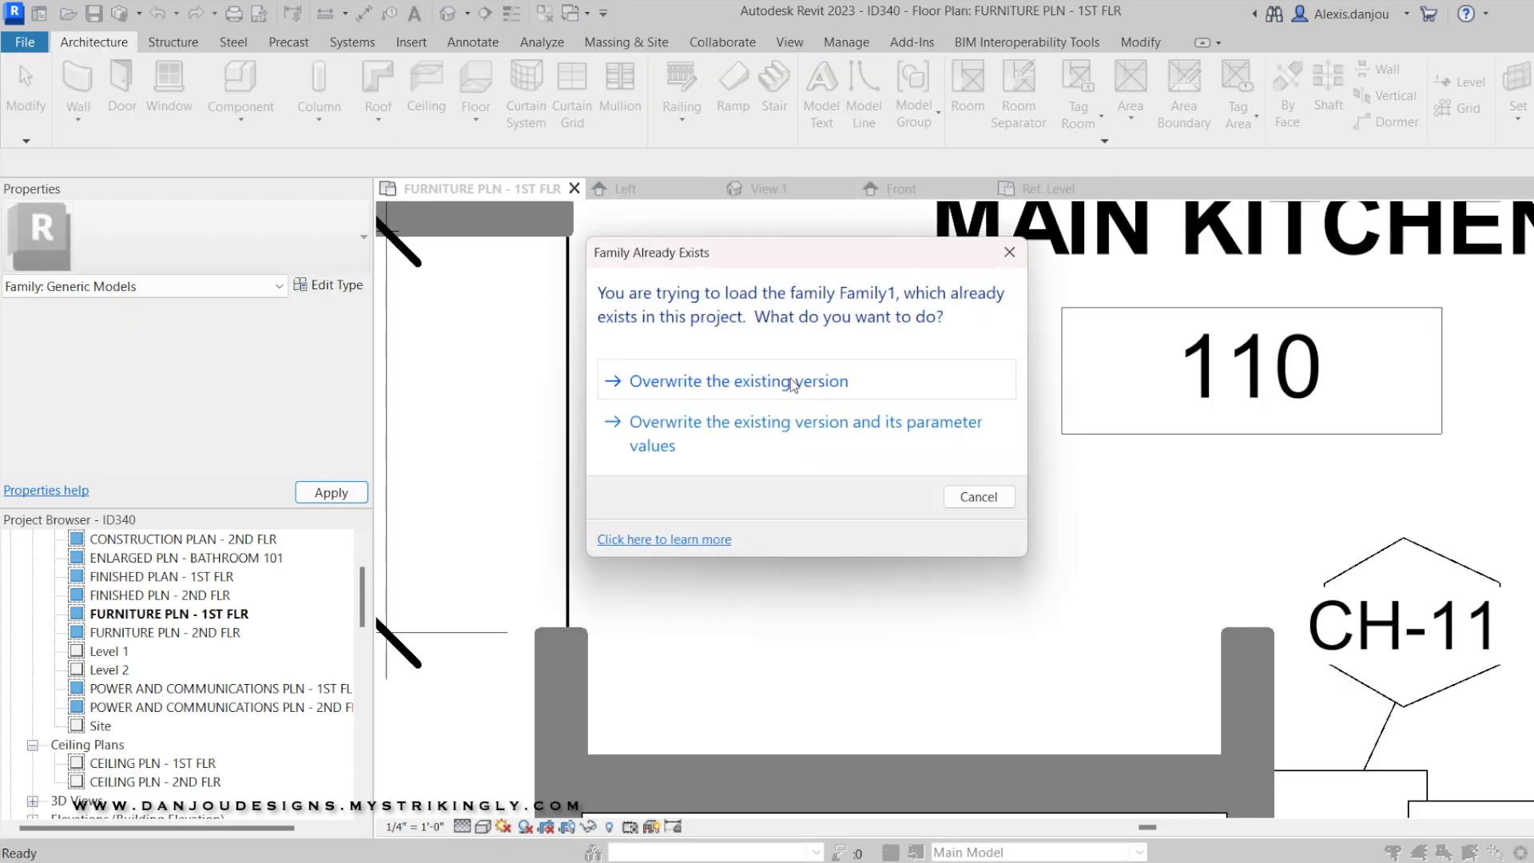
click(1011, 257)
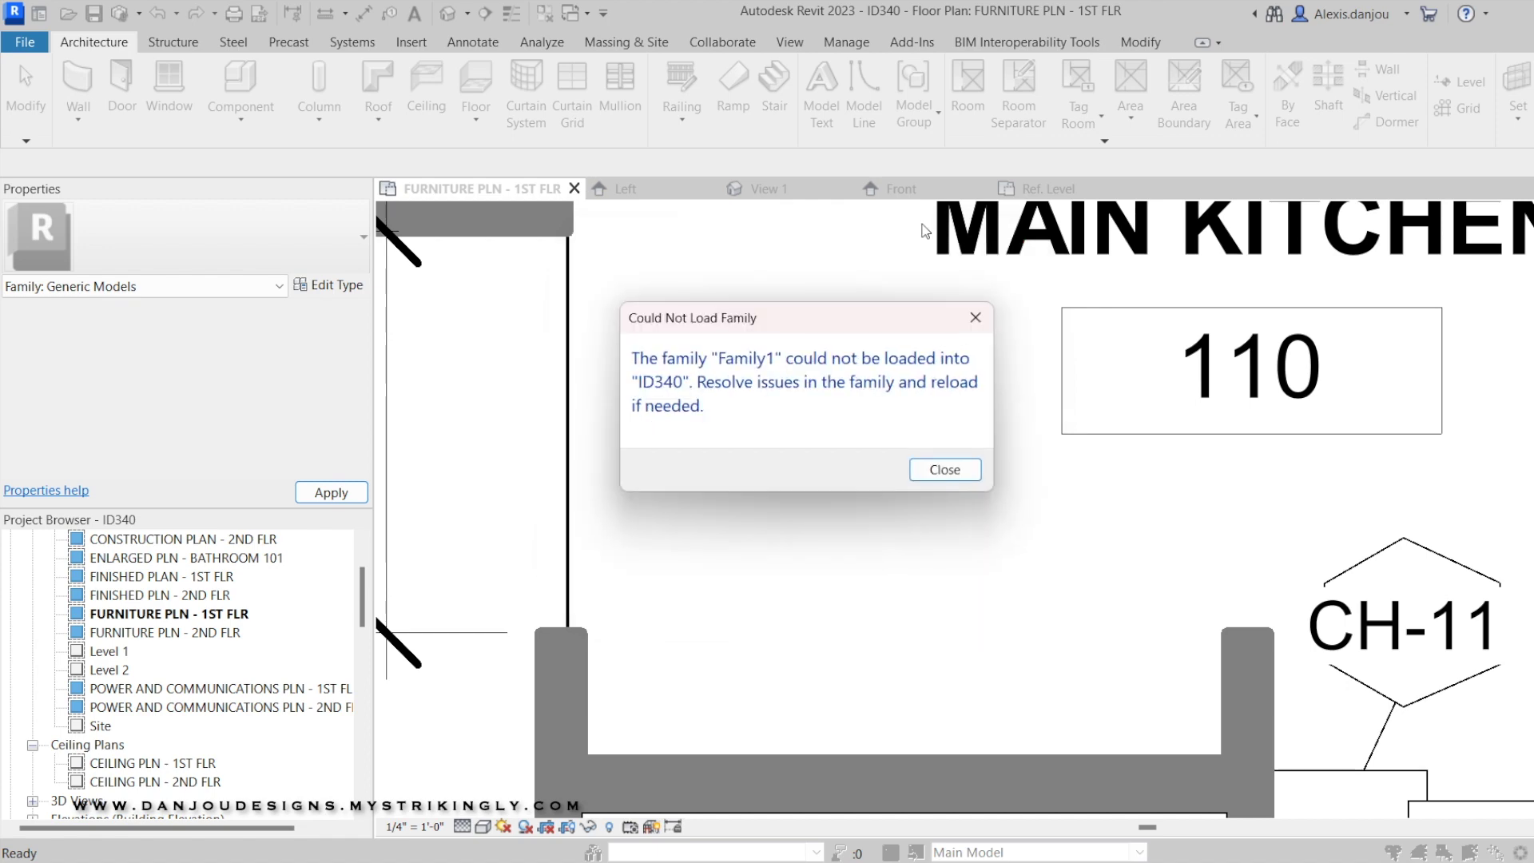
click(972, 478)
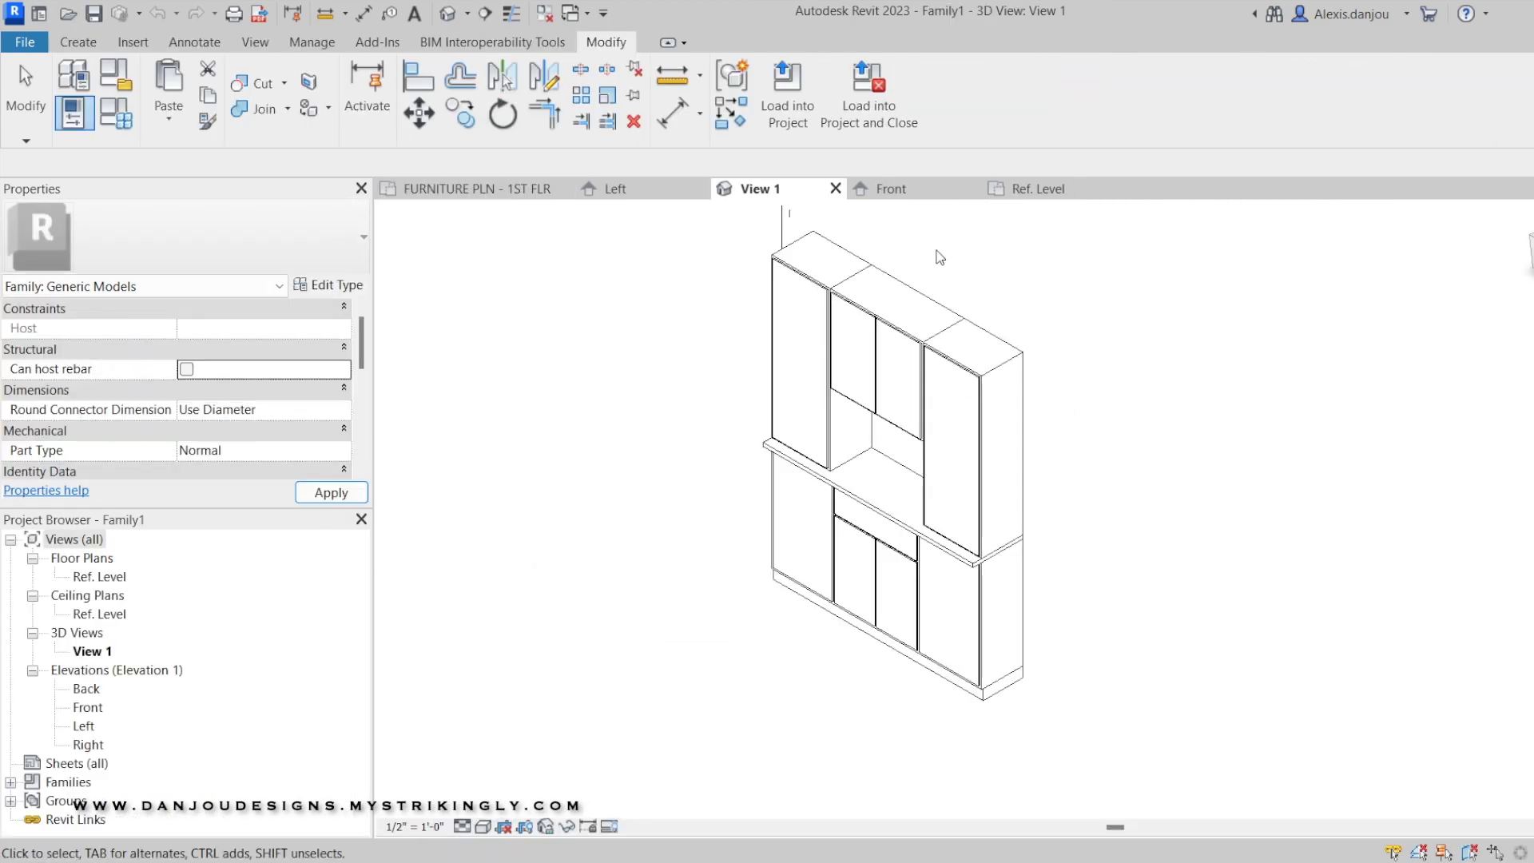
Save the family as "kitchen hutch" in Documents, load it into the ID340 project and close it
click(892, 117)
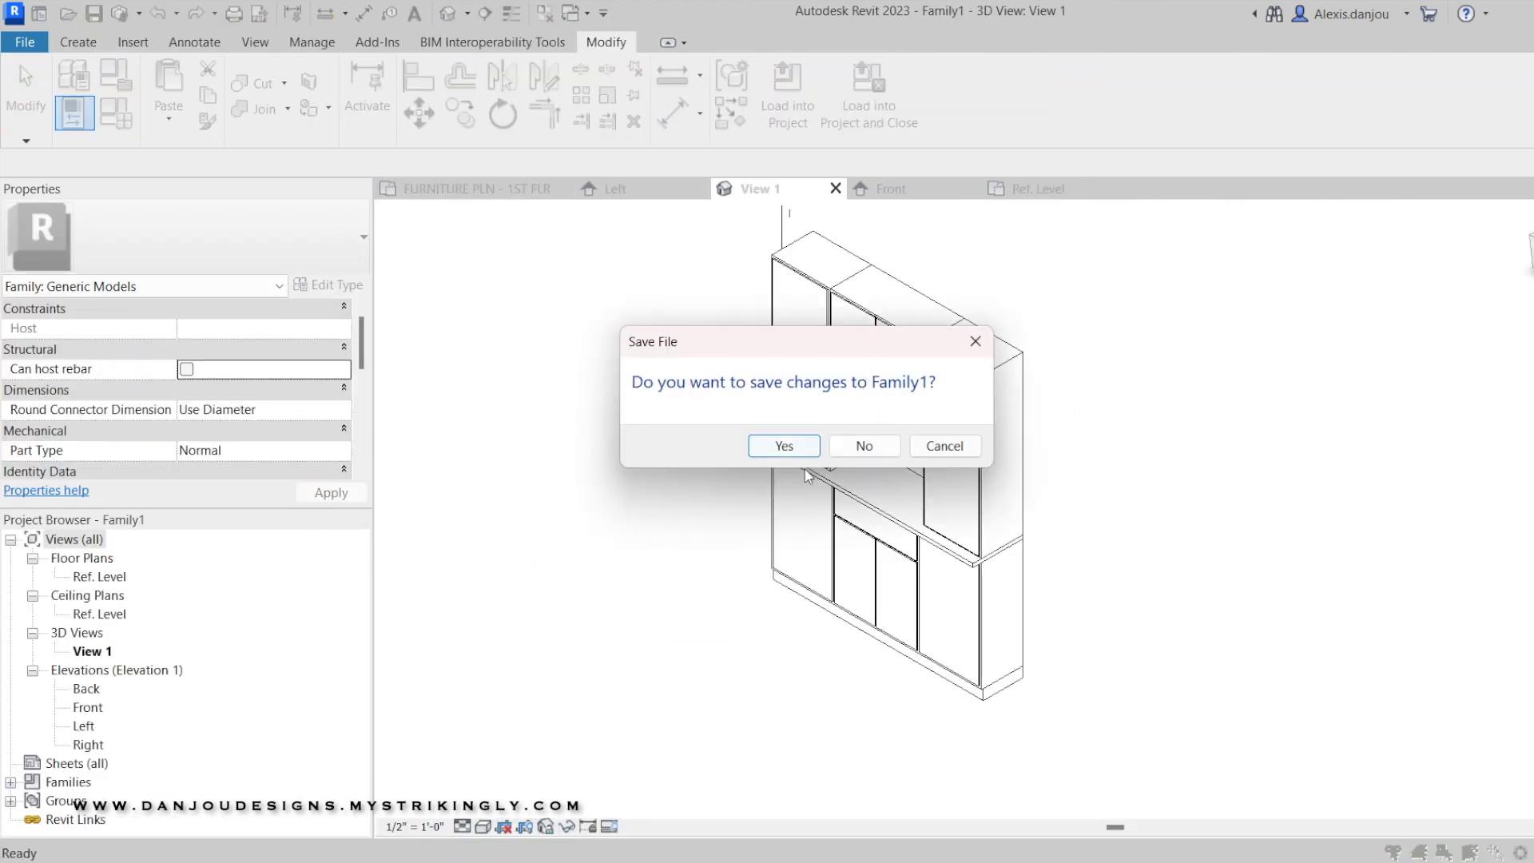
click(789, 444)
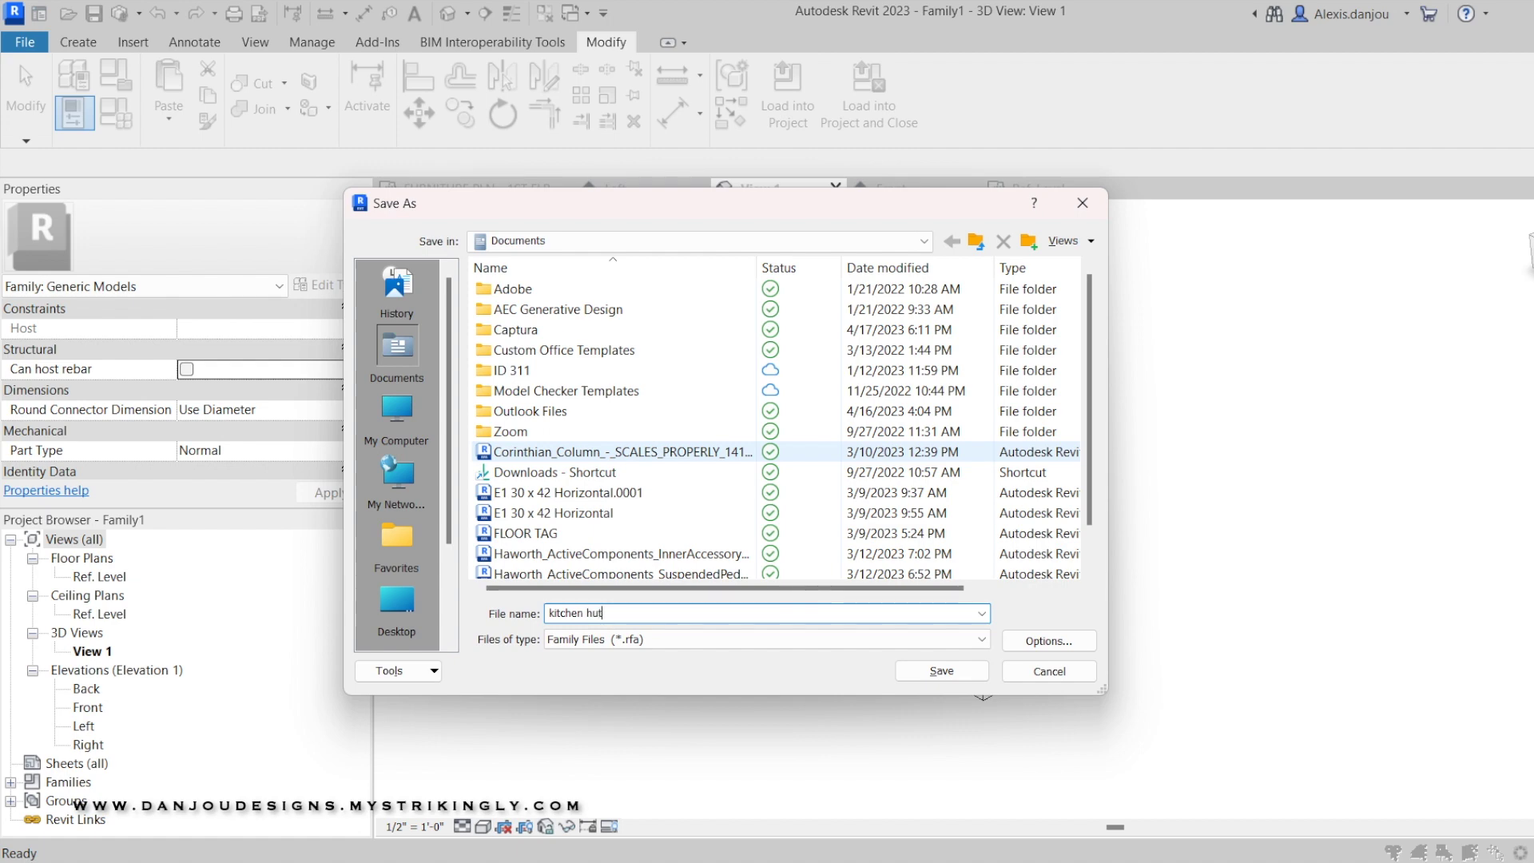
key(Return)
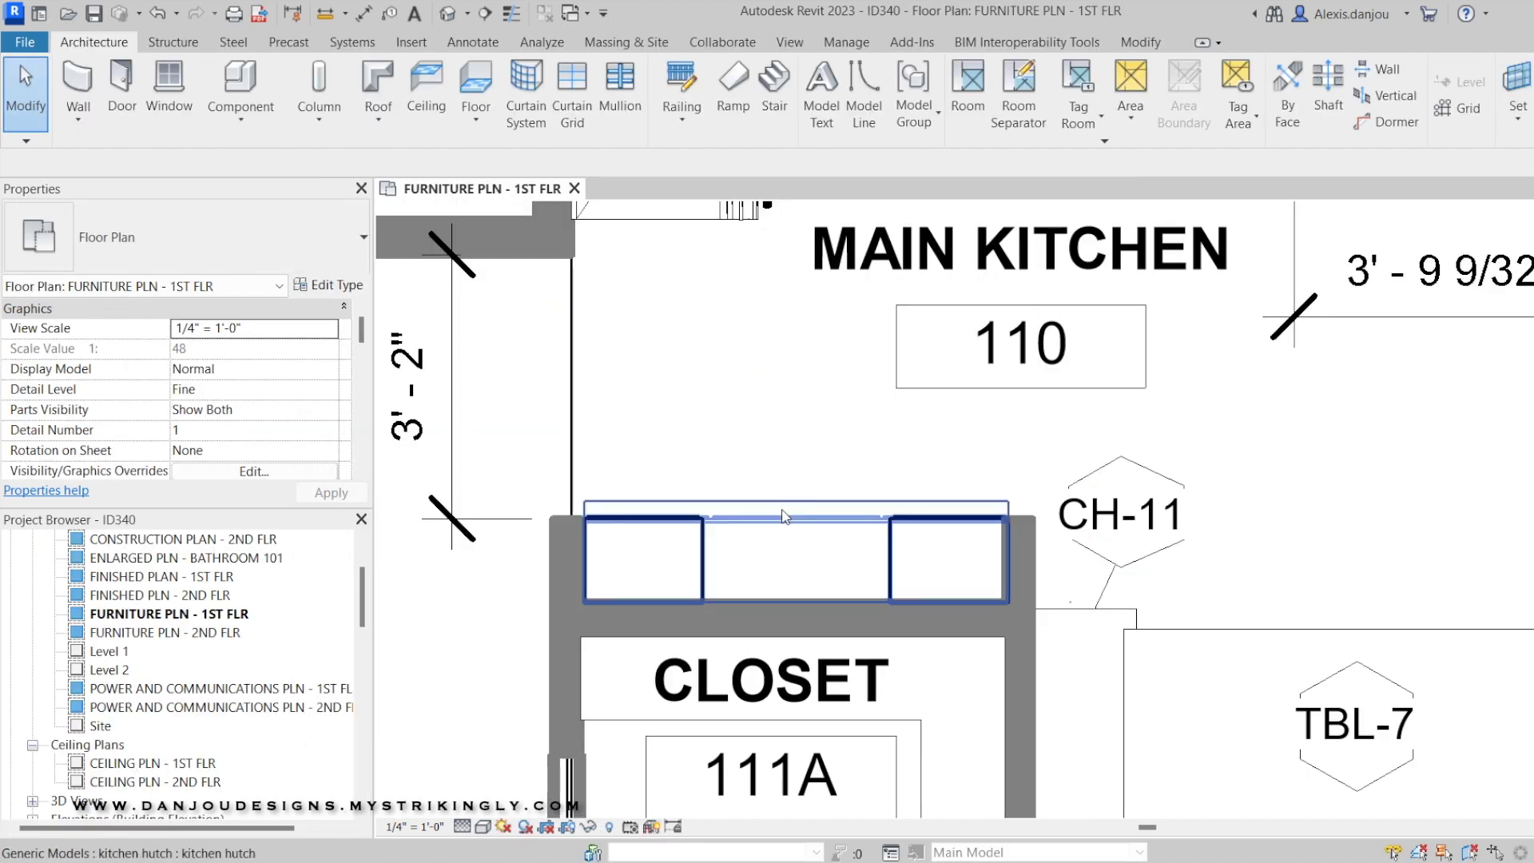
Open the kitchen hutch family for editing from the furniture plan and start a new extrusion in its front elevation
double_click(783, 511)
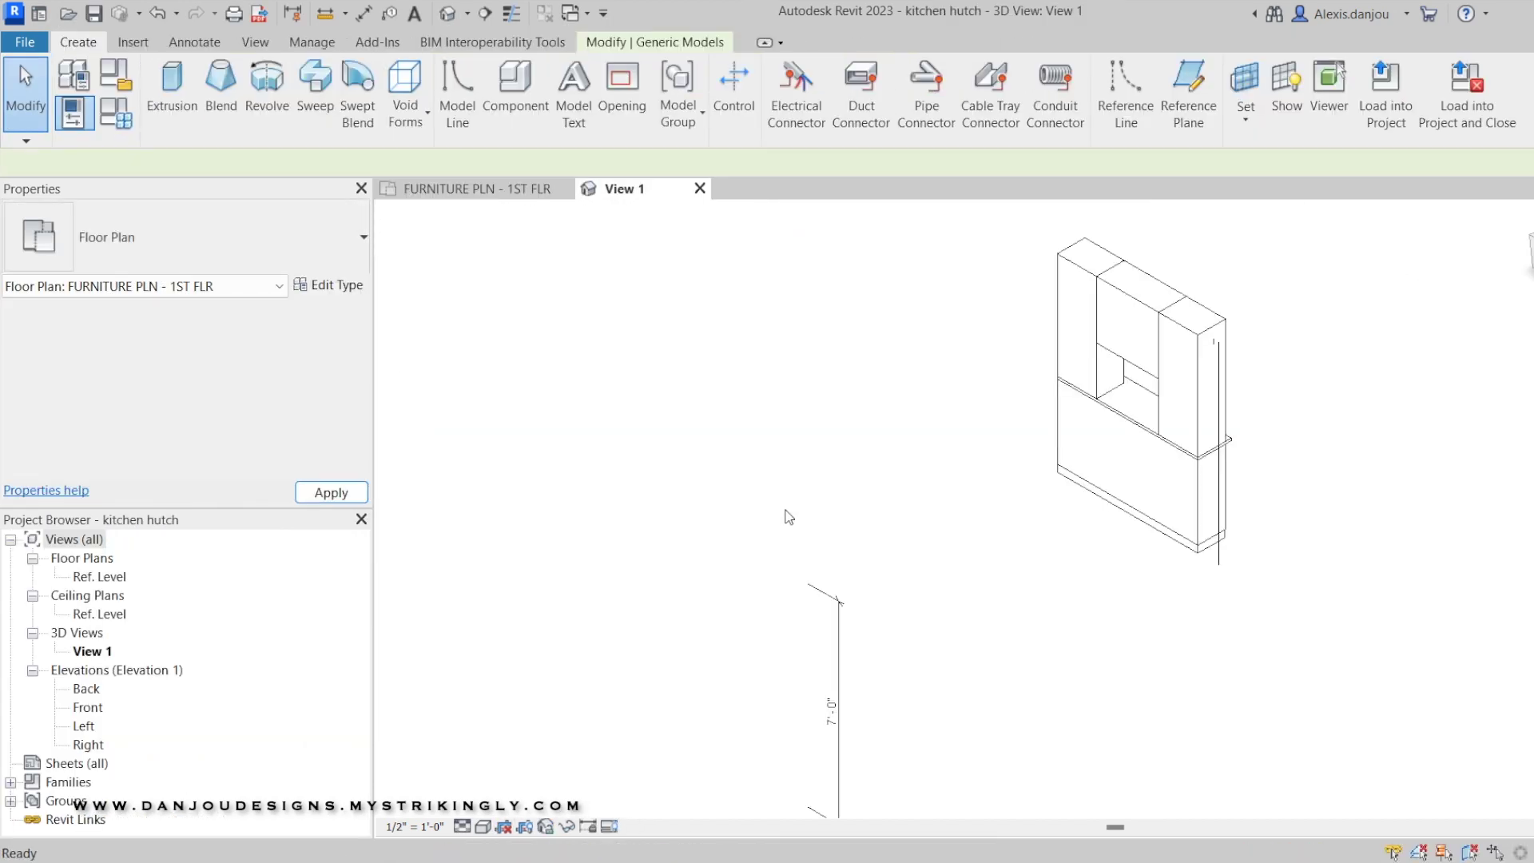
middle_drag(845, 450, 667, 407)
double_click(88, 708)
scroll(961, 463, up, 3)
middle_drag(961, 463, 808, 508)
scroll(723, 490, up, 2)
click(78, 44)
click(165, 84)
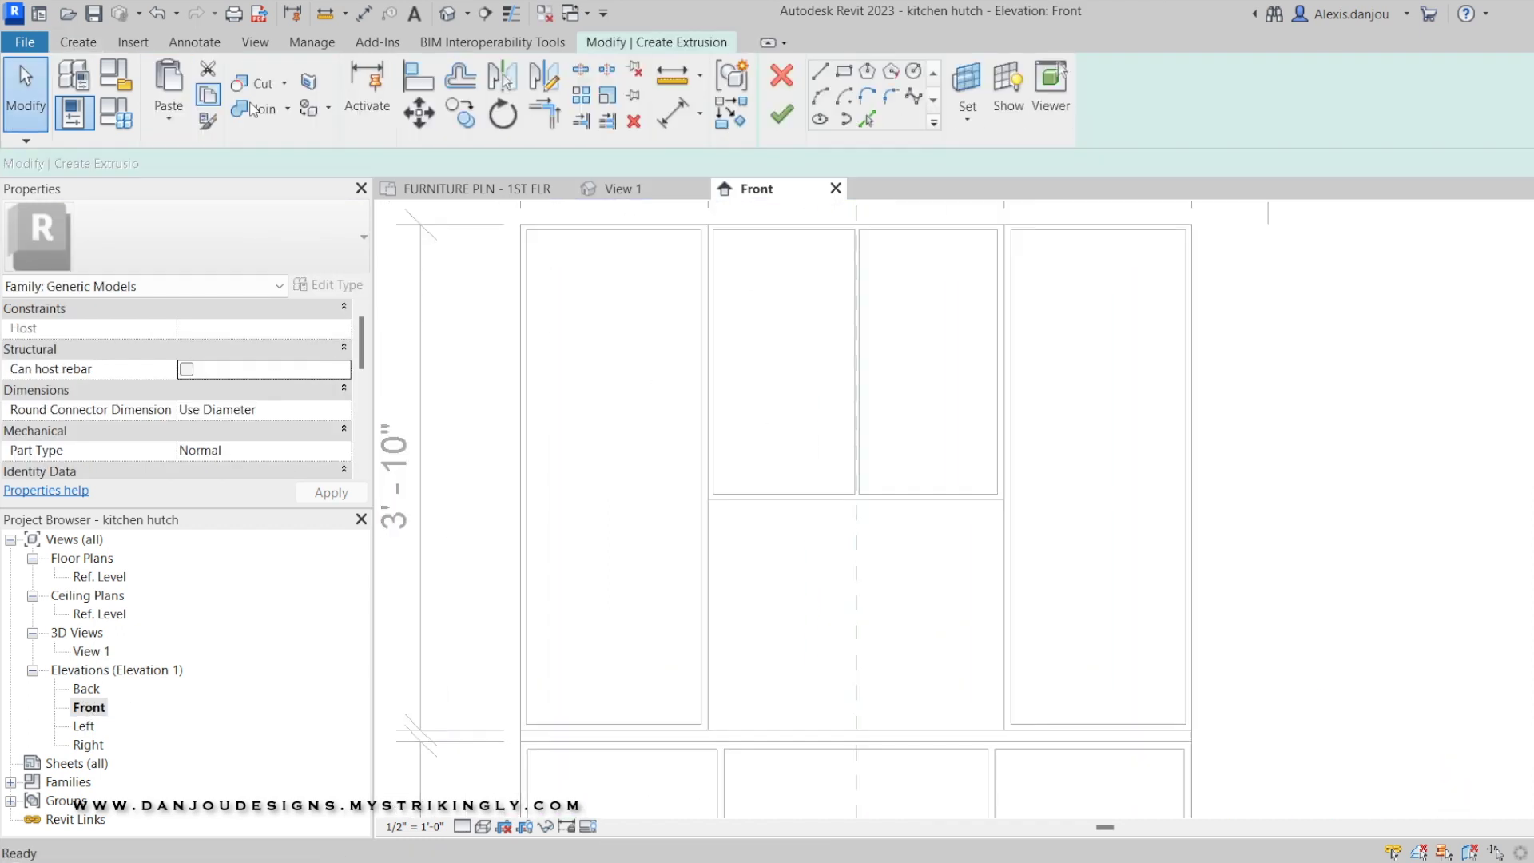
Sketch a horizontal line about 11 inches long near the bottom of the upper-left cabinet door
click(675, 701)
right_click(650, 248)
click(669, 261)
click(668, 673)
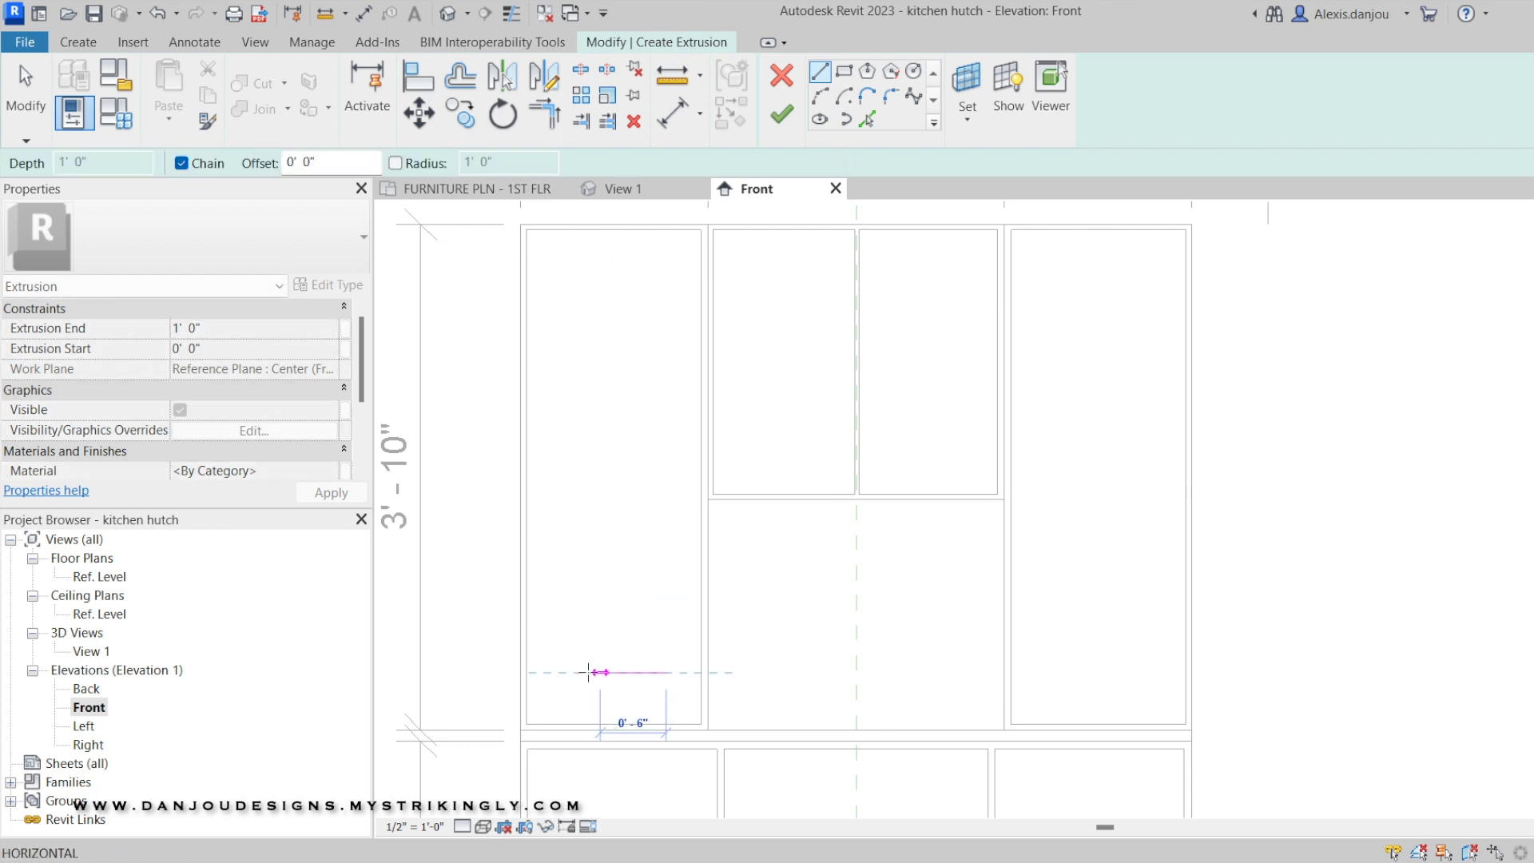
click(547, 672)
right_click(533, 351)
click(559, 366)
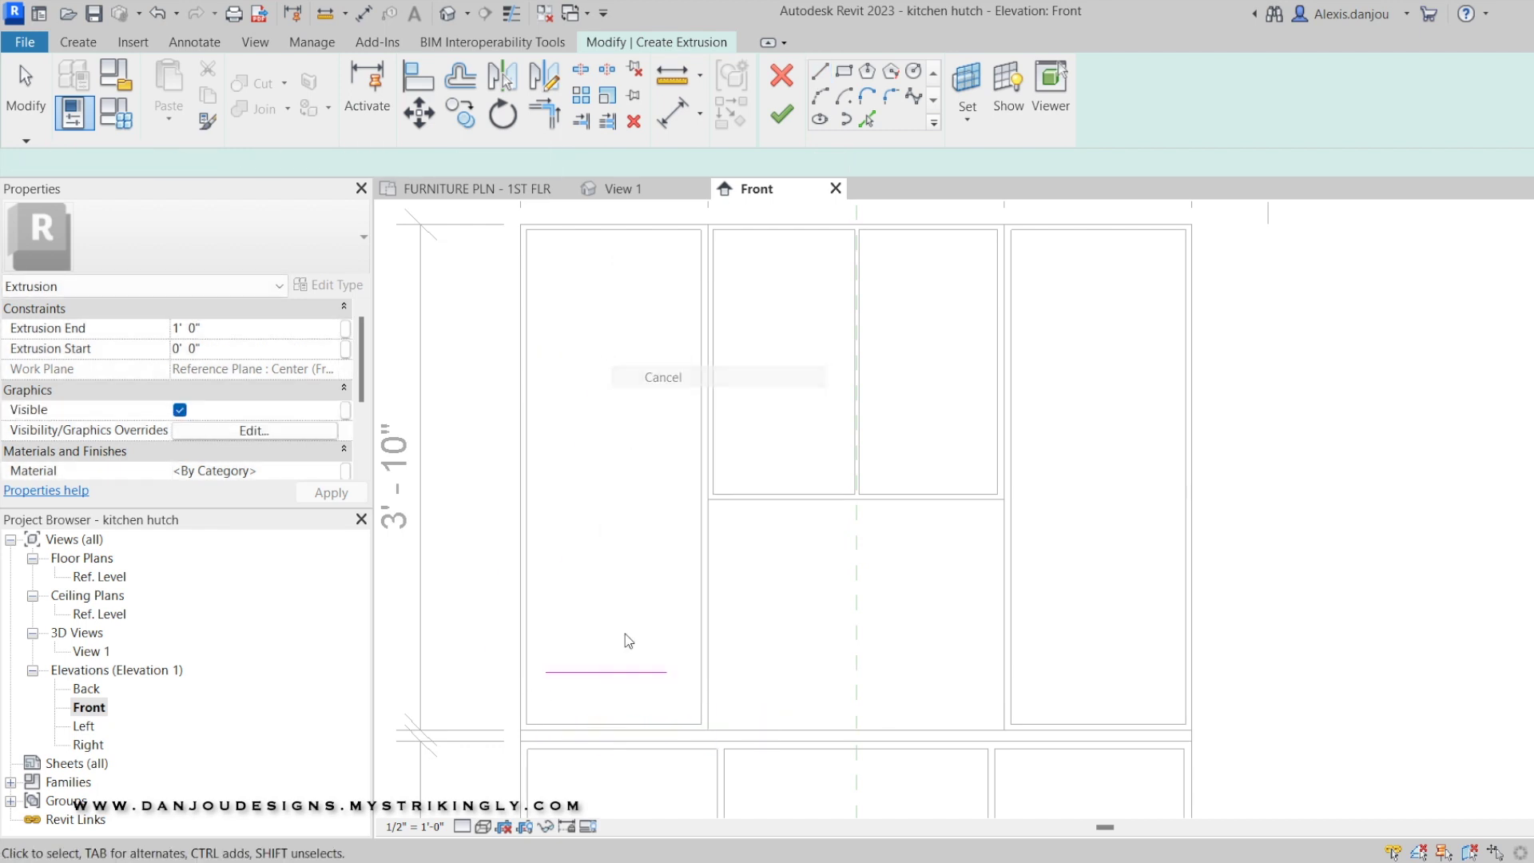
Draw a vertical guide line upward from the midpoint of the left door's bottom edge
click(631, 671)
click(818, 74)
click(615, 729)
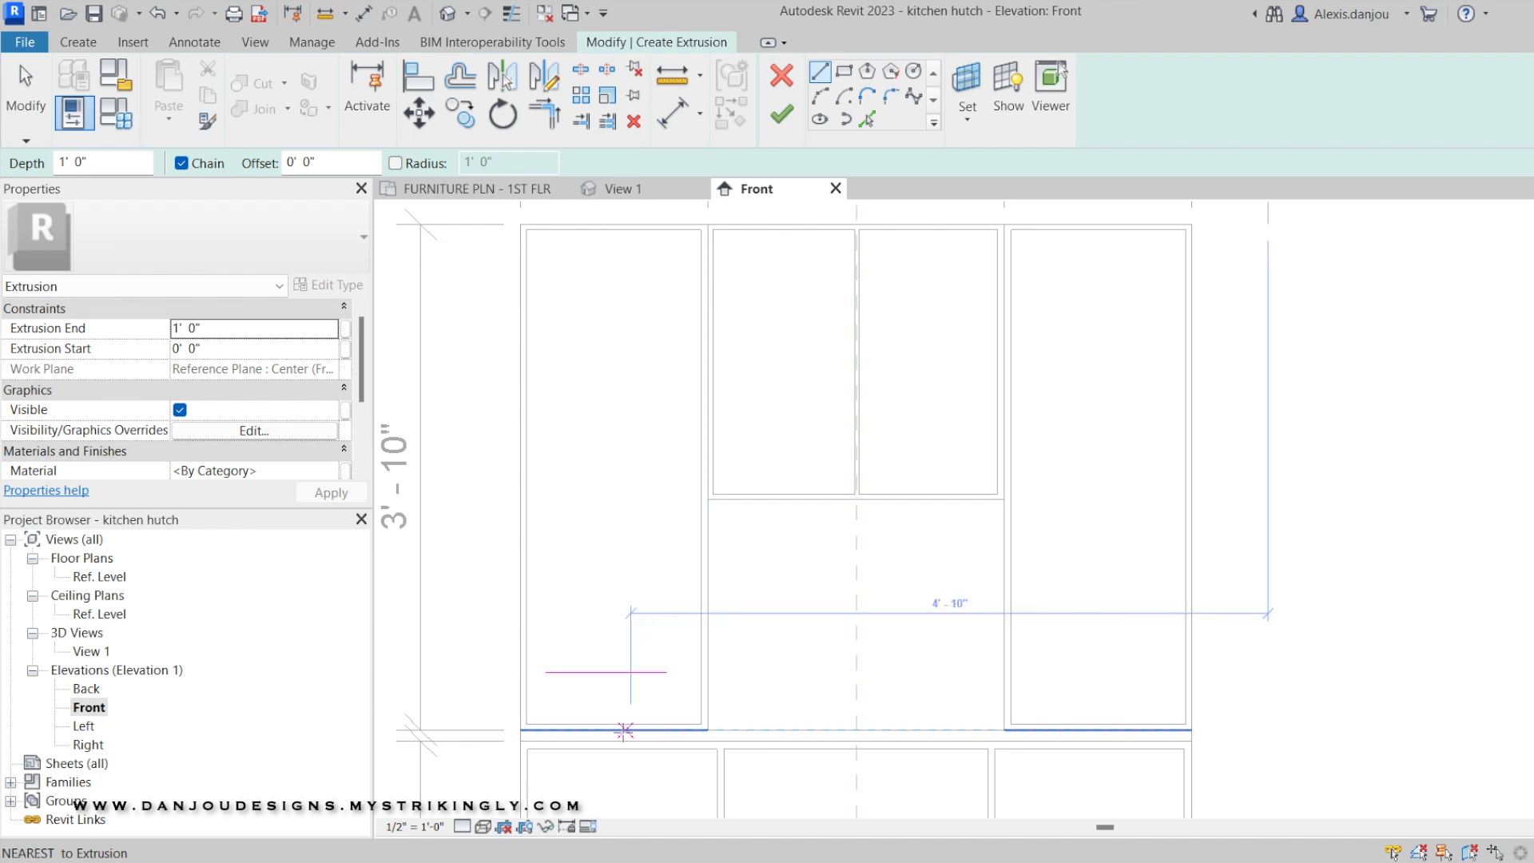
right_click(615, 412)
click(655, 431)
Move the horizontal line so its midpoint lies on the vertical guide line
click(621, 674)
scroll(629, 732, up, 4)
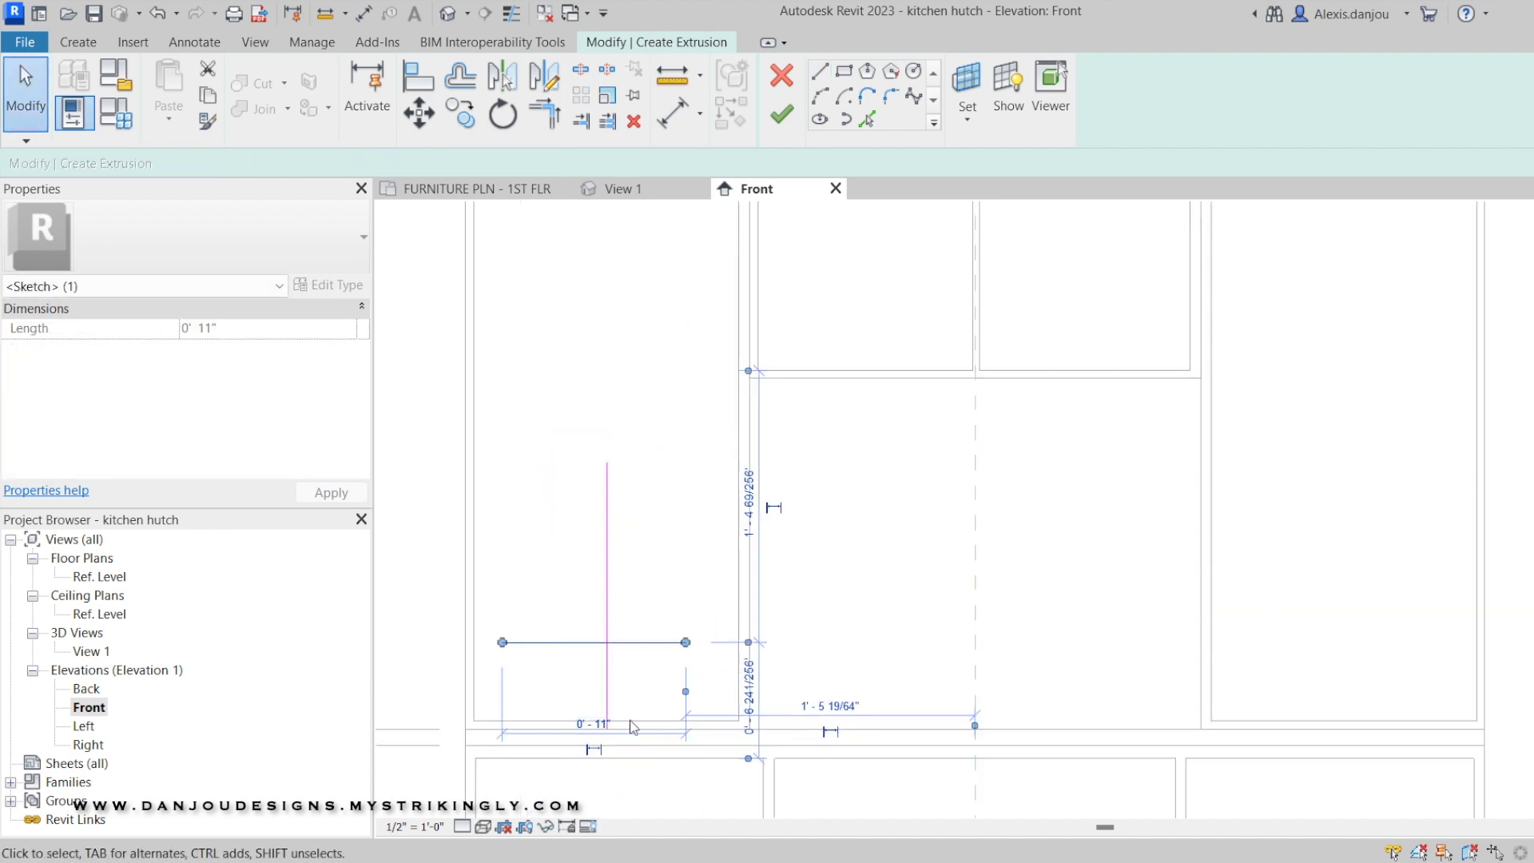
click(424, 124)
click(588, 628)
click(603, 628)
click(678, 526)
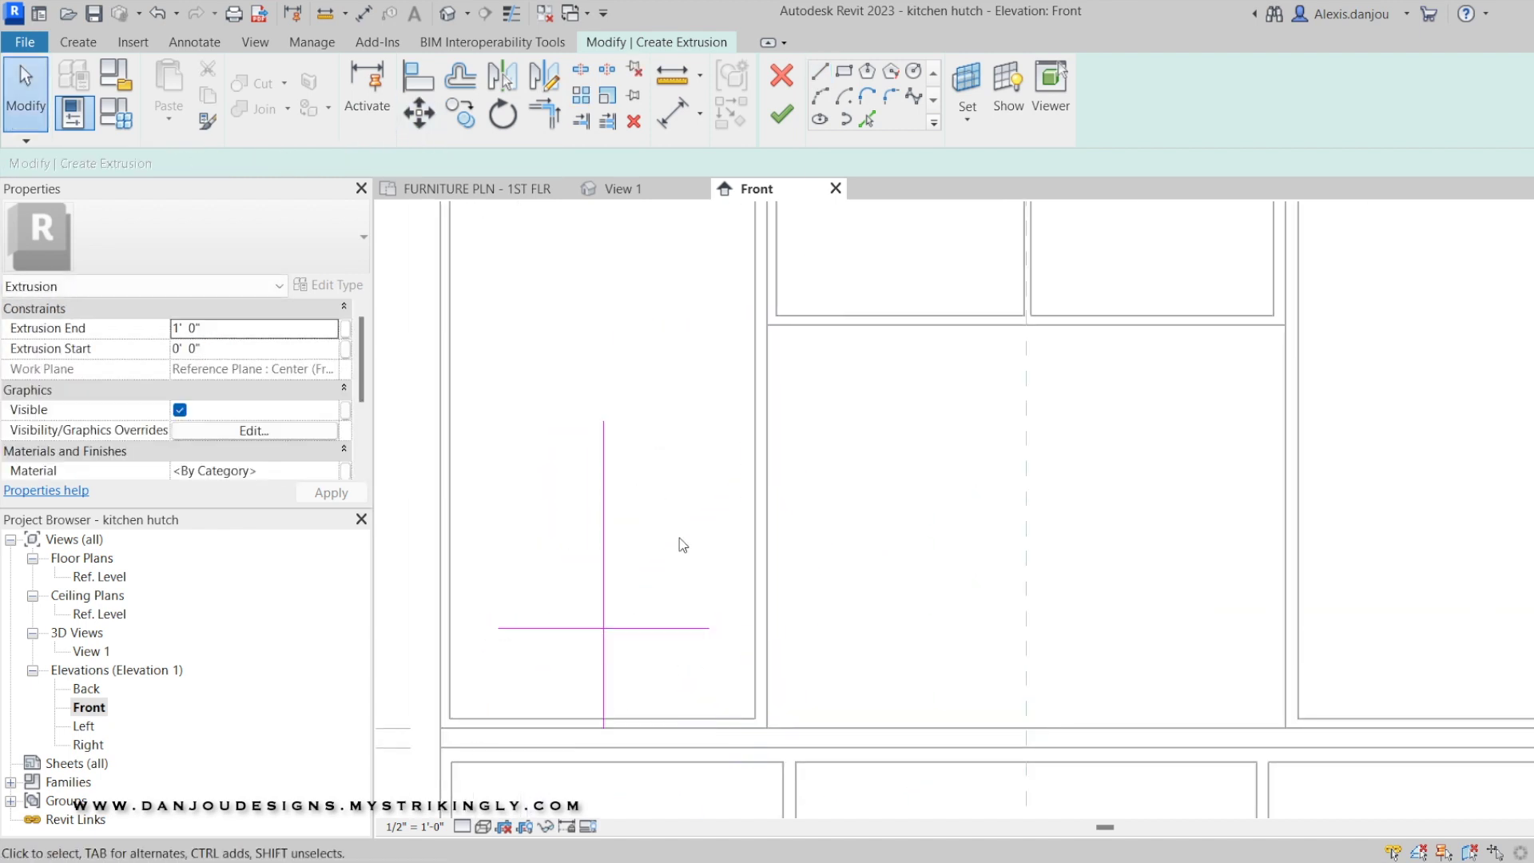
Move the vertical line to the horizontal line's left end and stretch it upward to a length of about 2'-6"
scroll(677, 536, down, 2)
click(630, 529)
click(434, 126)
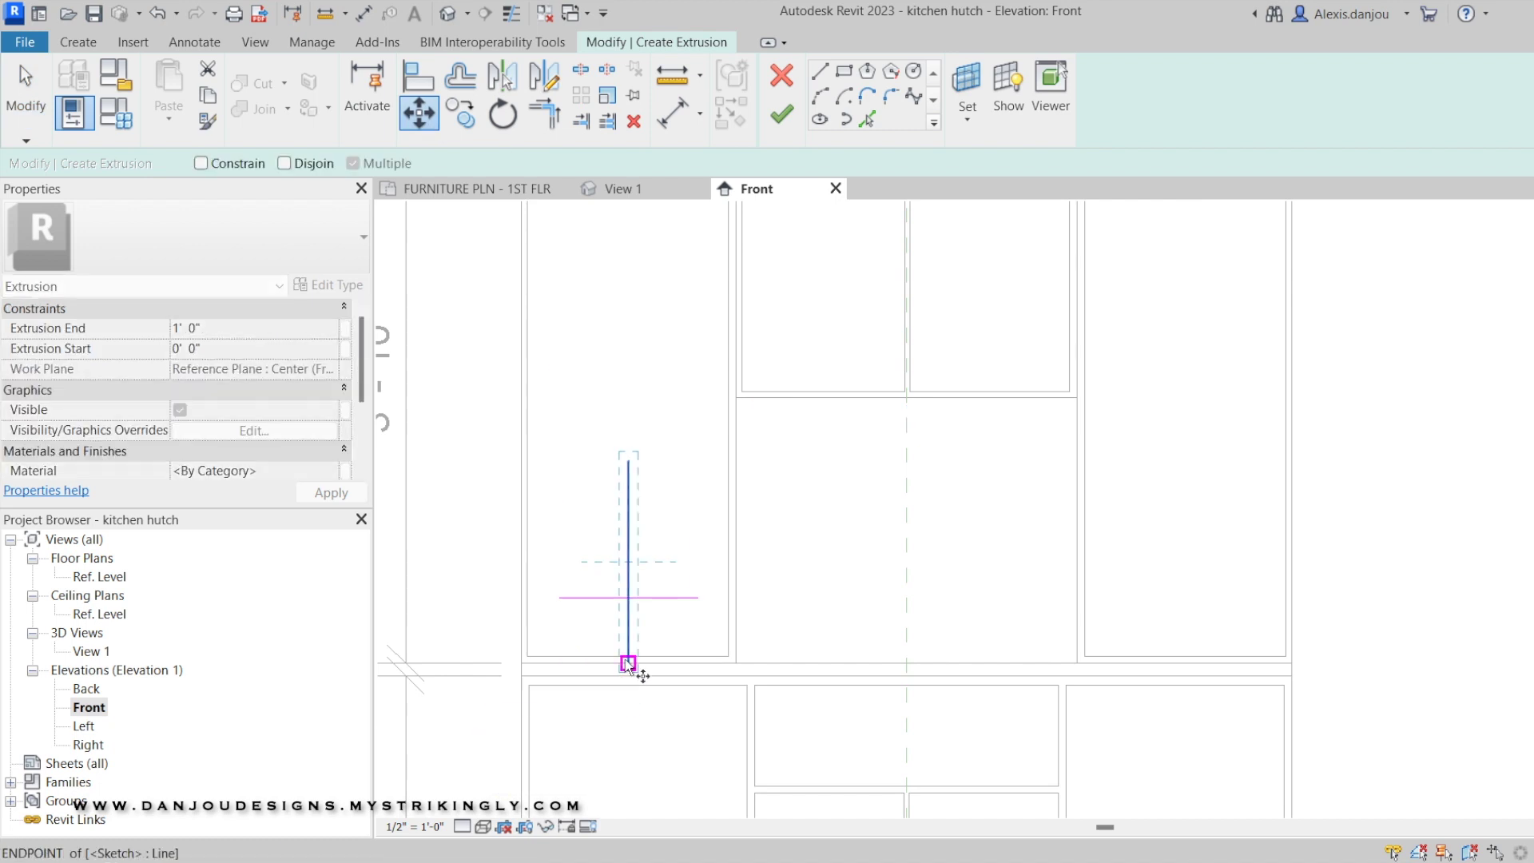
click(559, 604)
scroll(658, 589, down, 4)
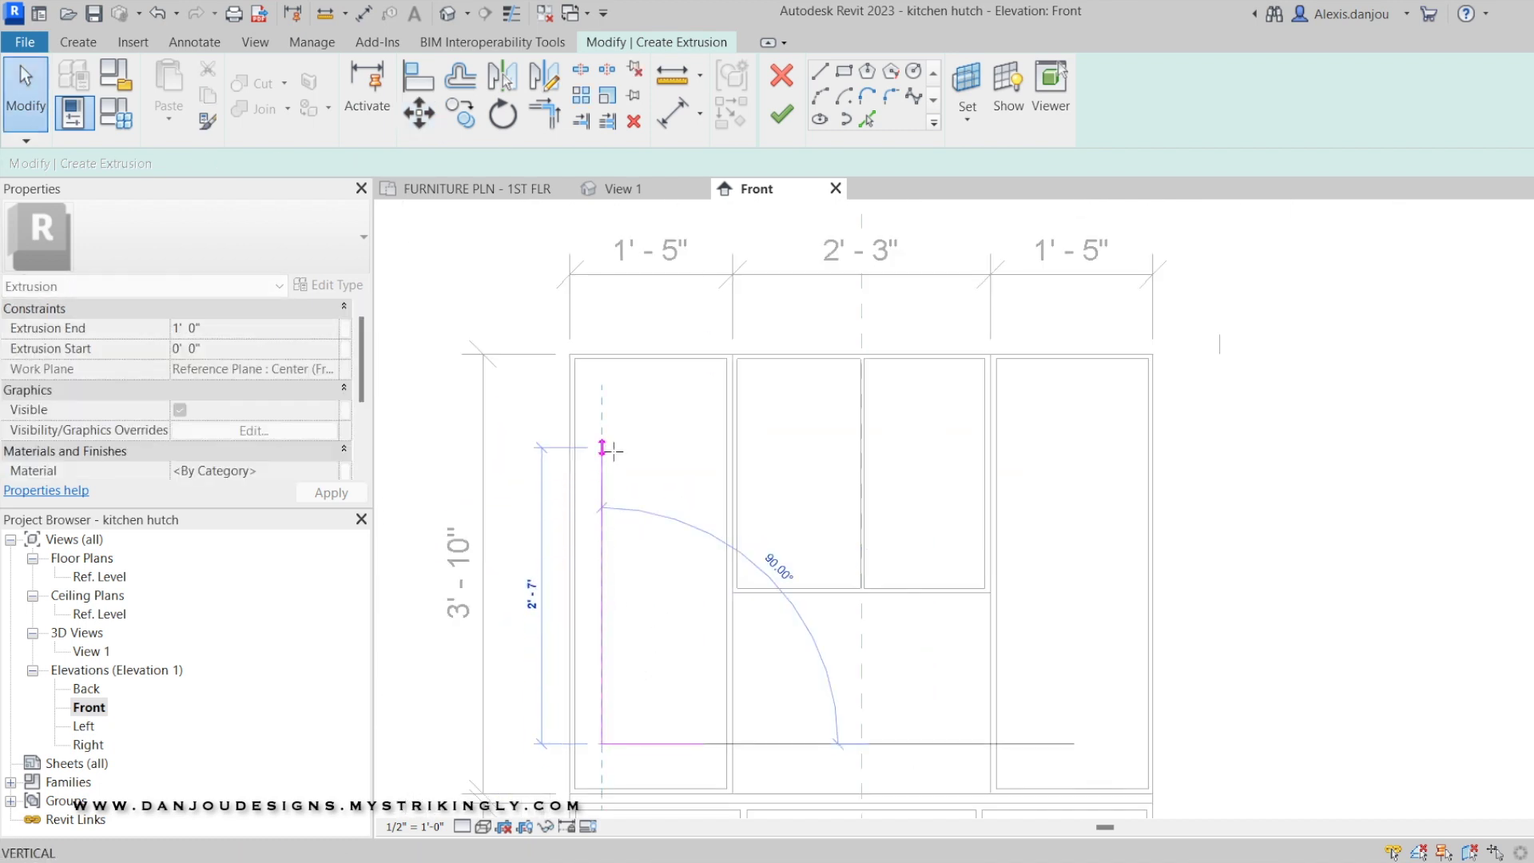
drag(613, 451, 612, 454)
click(464, 120)
click(606, 745)
right_click(649, 679)
click(671, 377)
Shift the vertical line sideways so its lower end meets the horizontal line's left endpoint exactly
scroll(626, 637, up, 5)
scroll(599, 693, up, 1)
click(605, 694)
click(418, 114)
click(606, 708)
click(589, 709)
Copy the left door's vertical line to the right end of the horizontal line
scroll(634, 741, down, 1)
scroll(636, 746, down, 3)
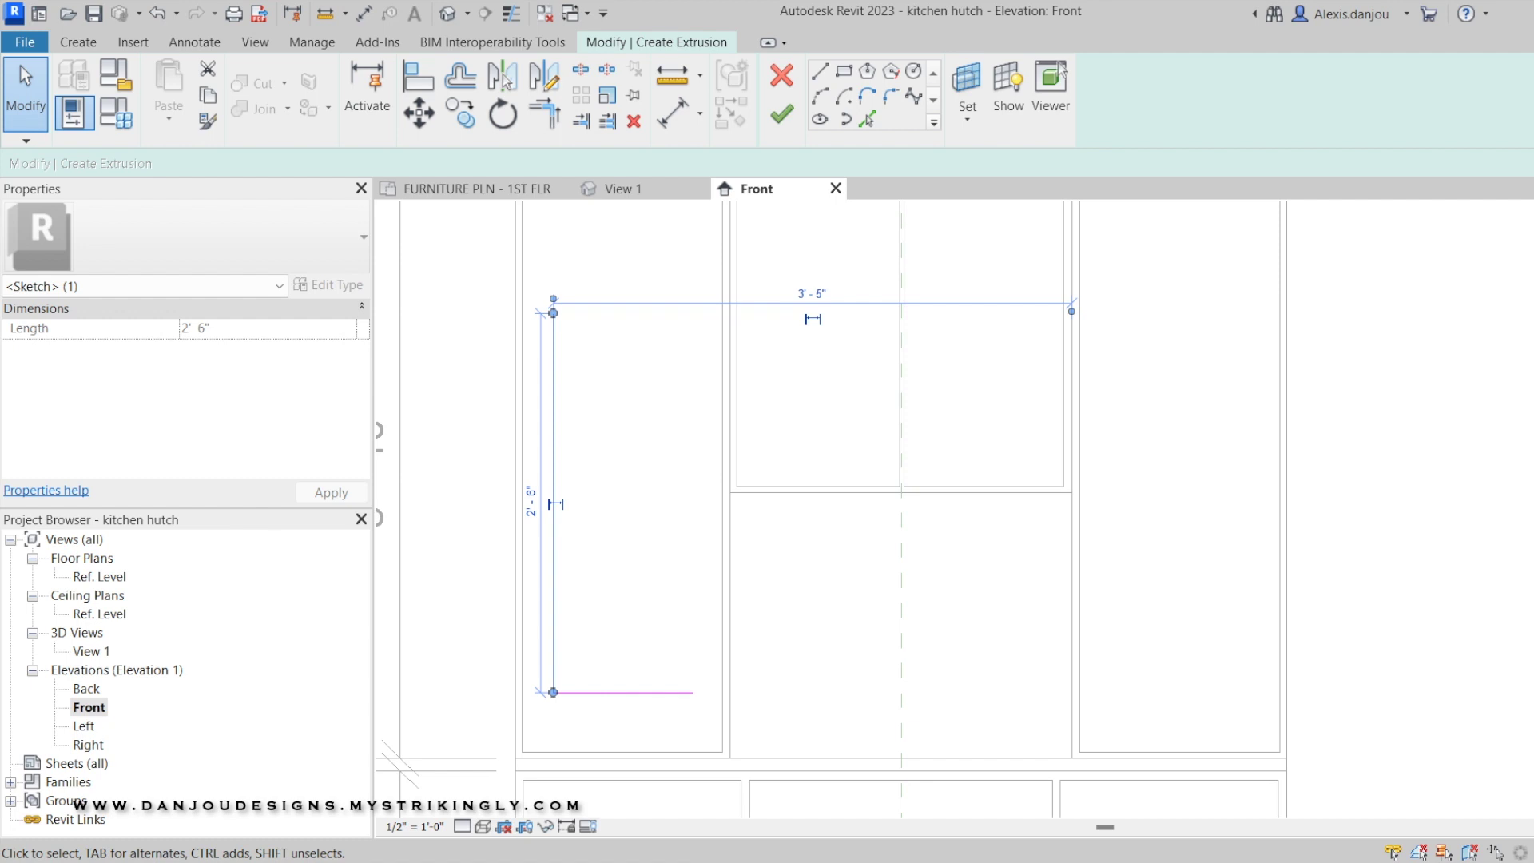
click(462, 126)
click(686, 700)
Close the top of the left door's outline with a tangent semicircular arc of 5 1/2" radius between the two vertical lines
click(821, 96)
middle_drag(801, 268, 826, 417)
click(718, 464)
click(579, 463)
click(657, 397)
scroll(699, 522, down, 3)
middle_drag(723, 541, 624, 513)
right_click(669, 285)
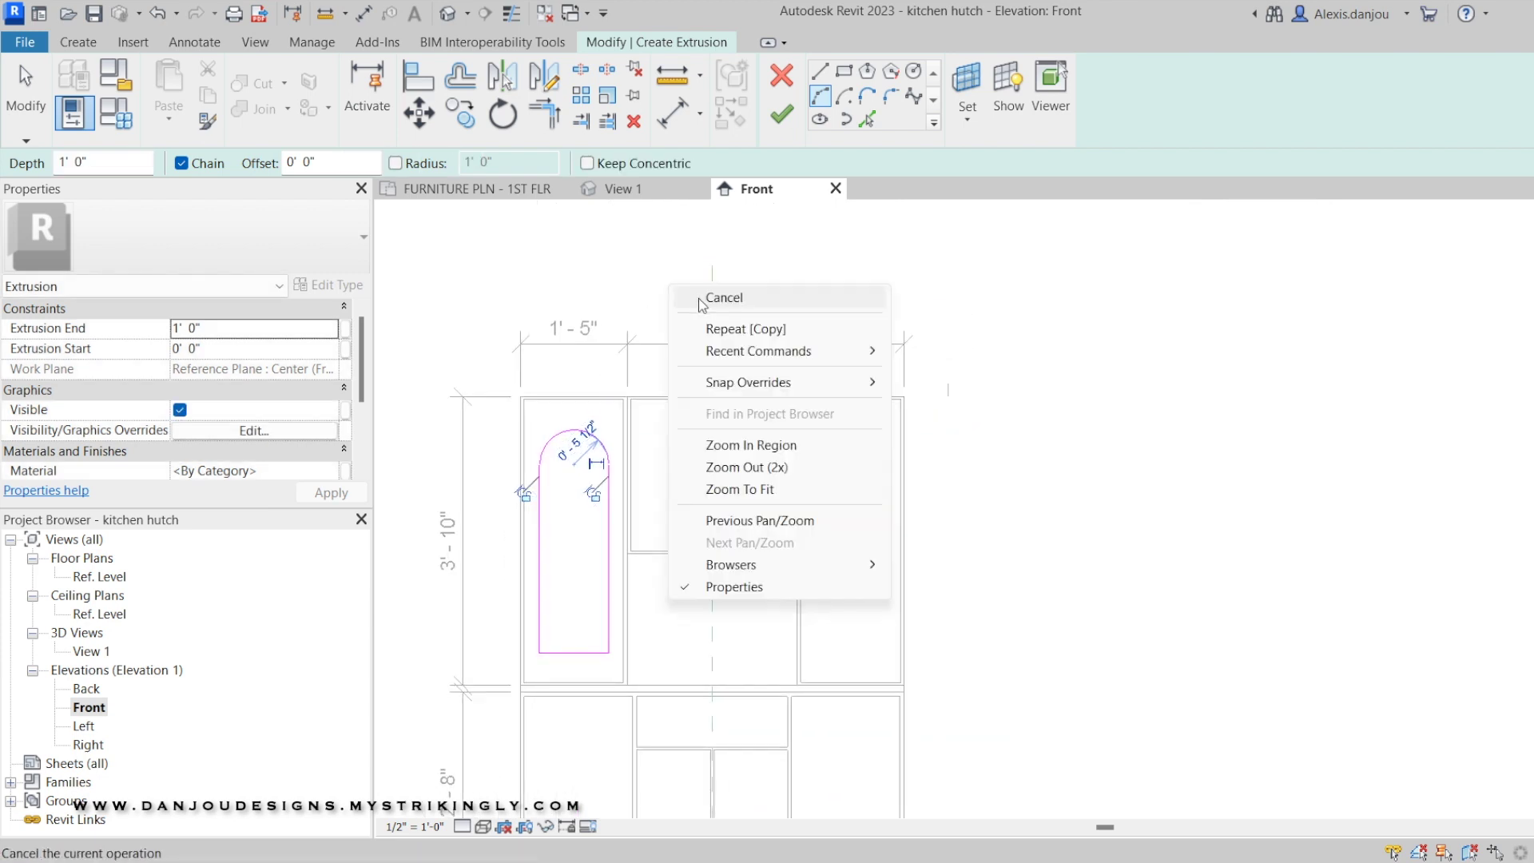
click(699, 304)
Copy the complete arched outline horizontally from the left door to the matching position on the far-right door
scroll(596, 565, up, 1)
drag(516, 369, 689, 715)
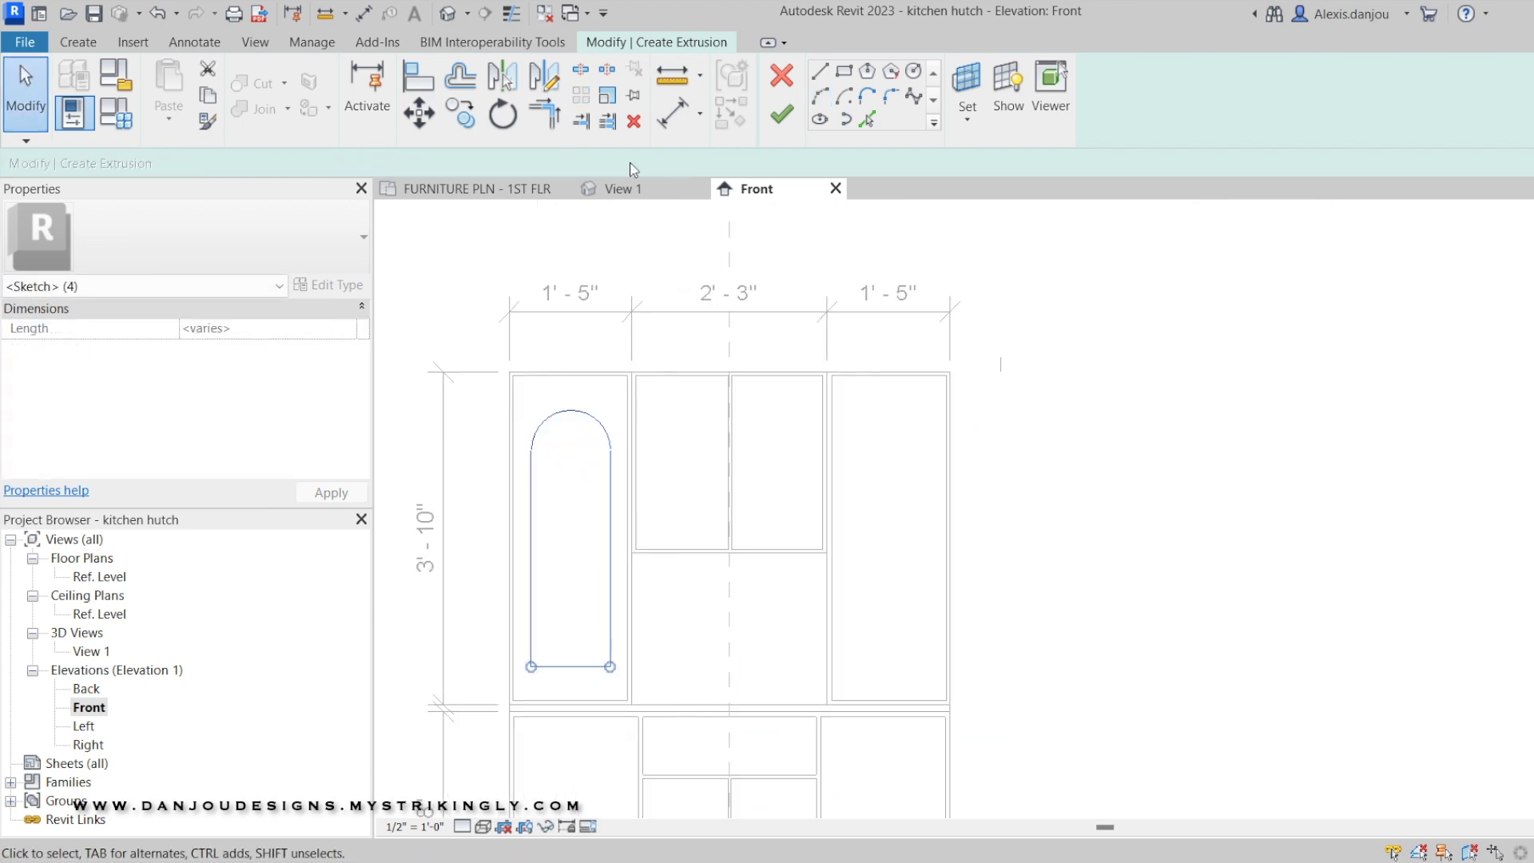
click(461, 120)
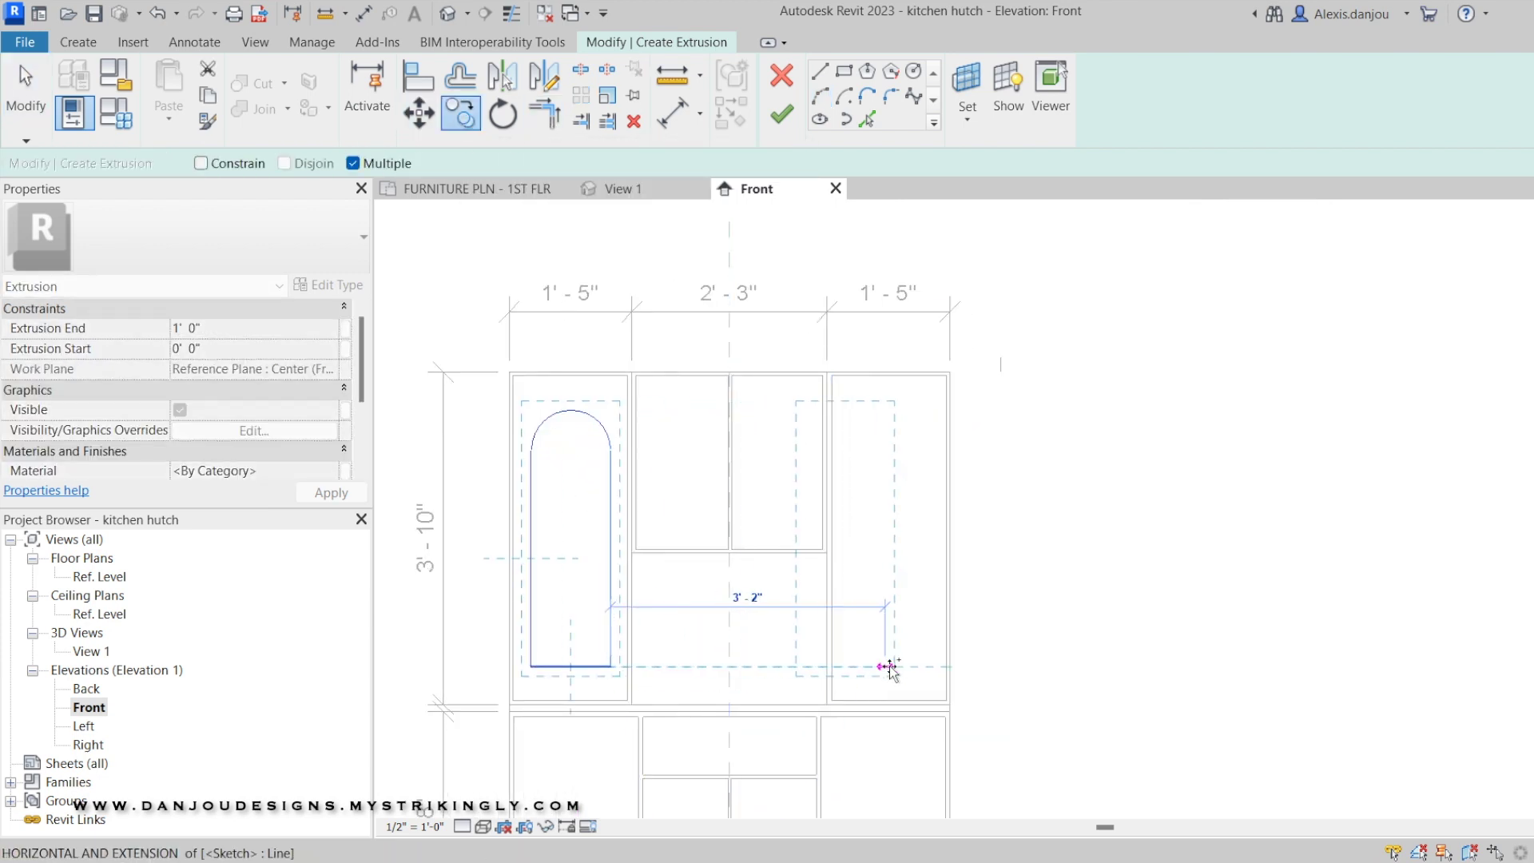
click(928, 667)
right_click(1003, 397)
click(1029, 412)
right_click(1017, 428)
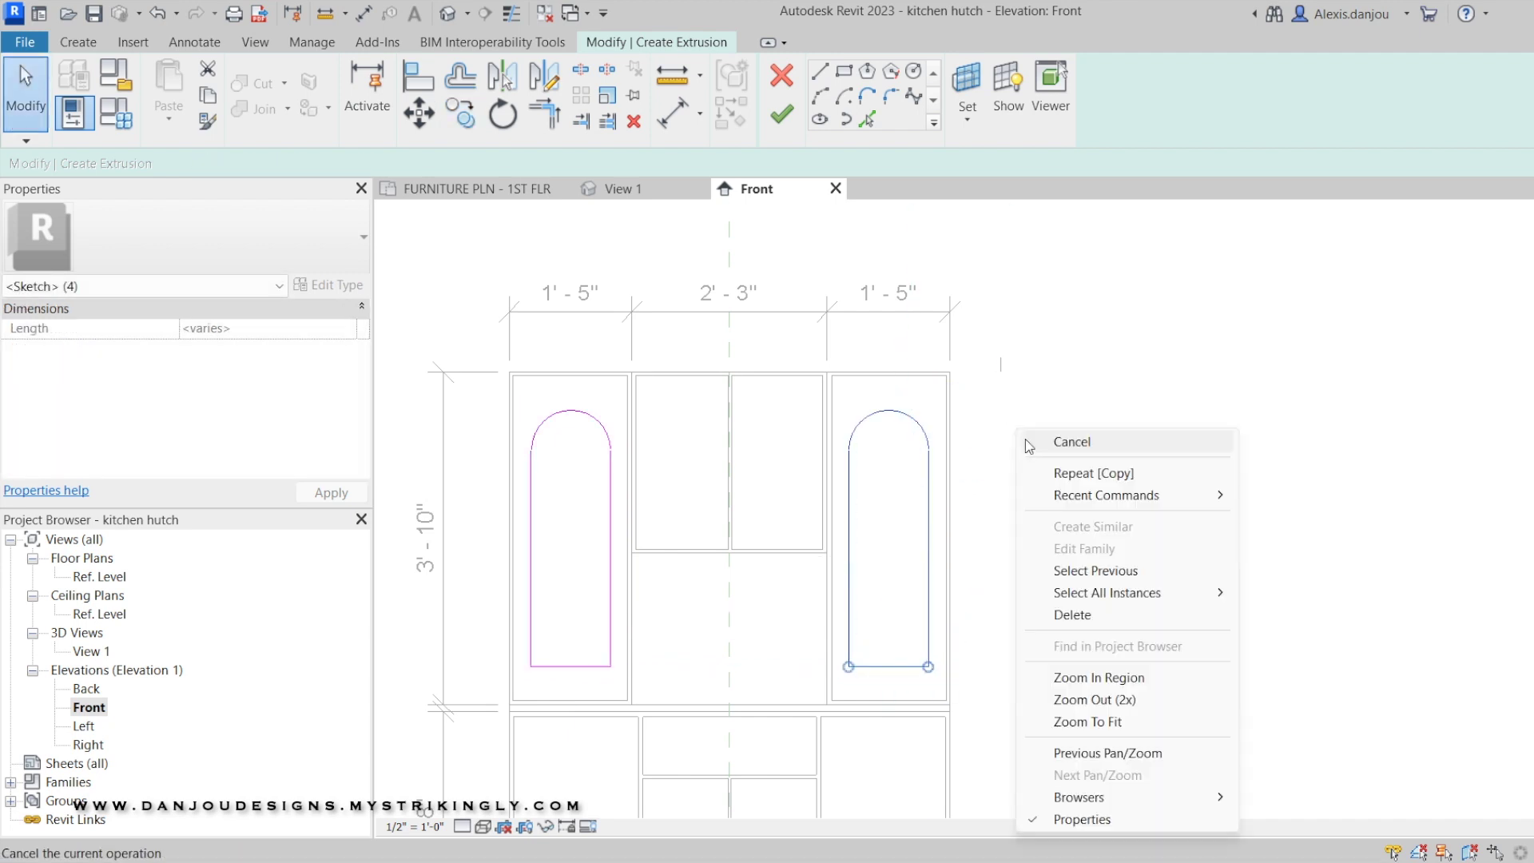
click(1027, 443)
Sketch a horizontal line about 9 inches long near the bottom of the right-hand center door
scroll(738, 439, up, 1)
click(821, 80)
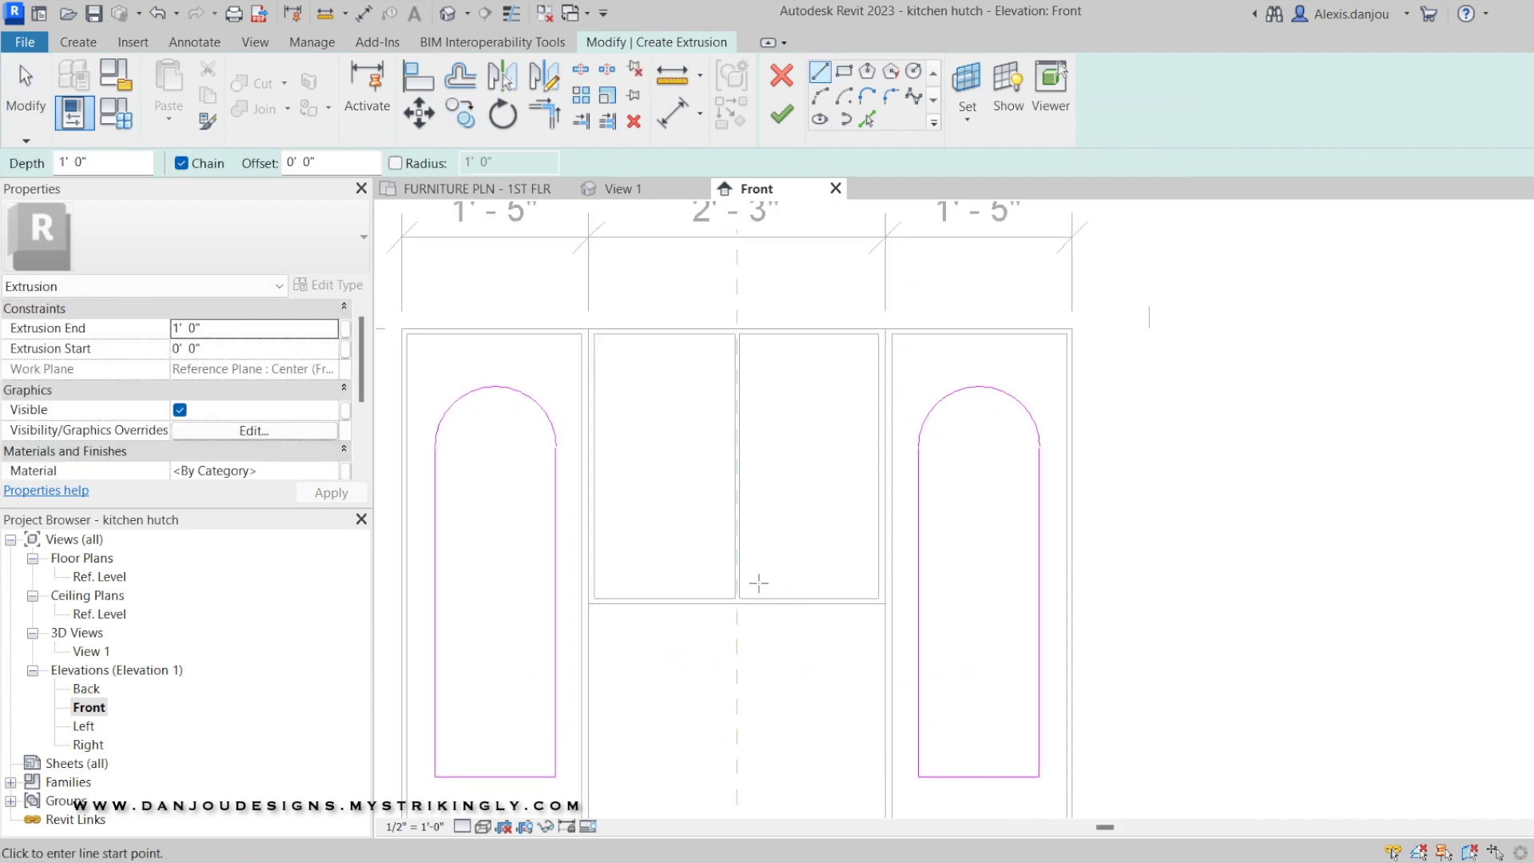
click(754, 577)
click(852, 577)
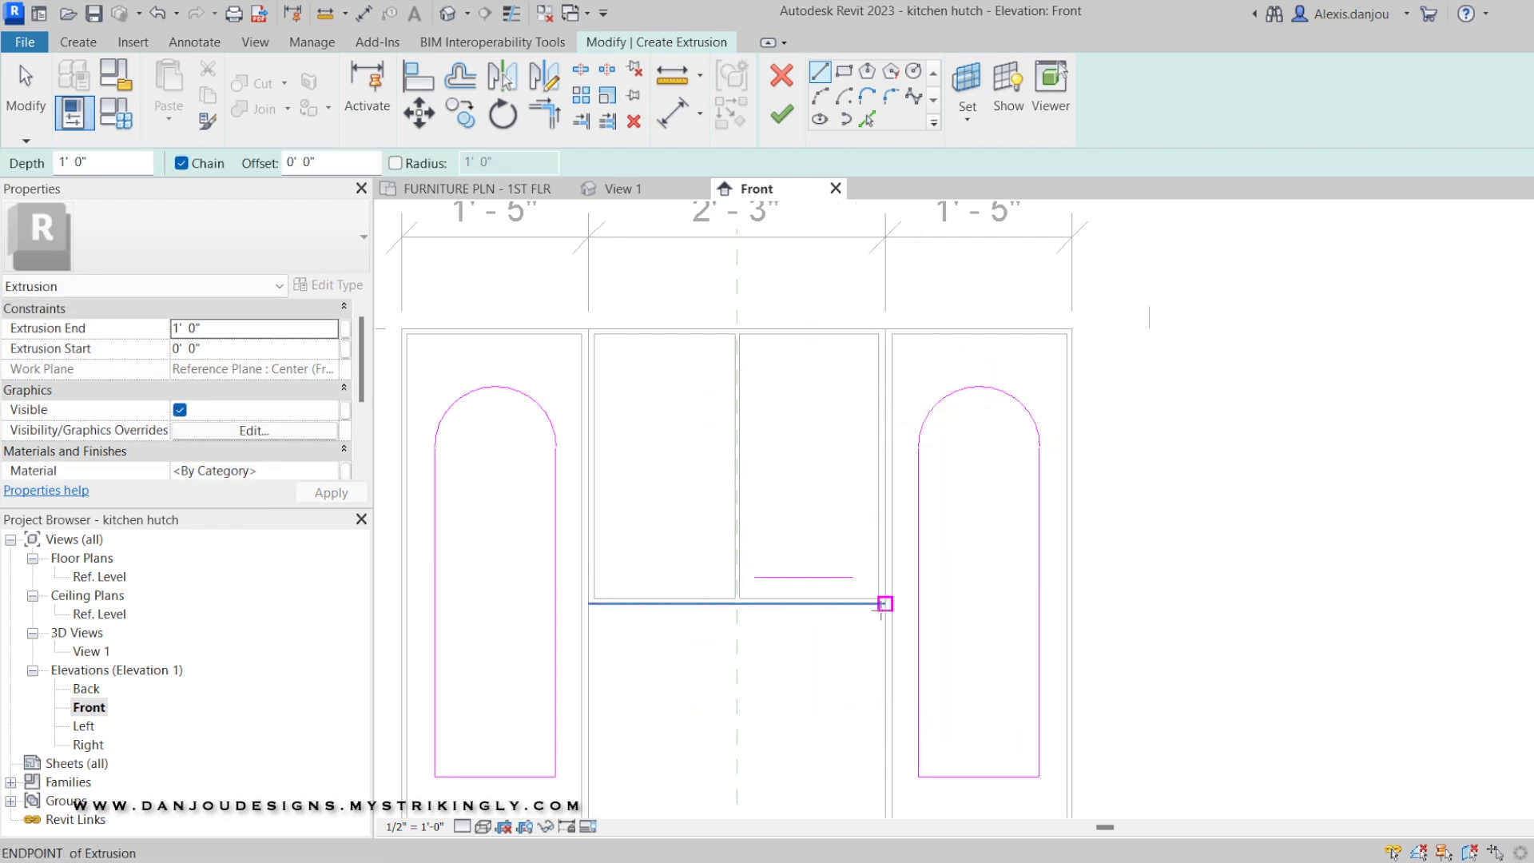
click(869, 603)
key(Escape)
scroll(813, 587, up, 2)
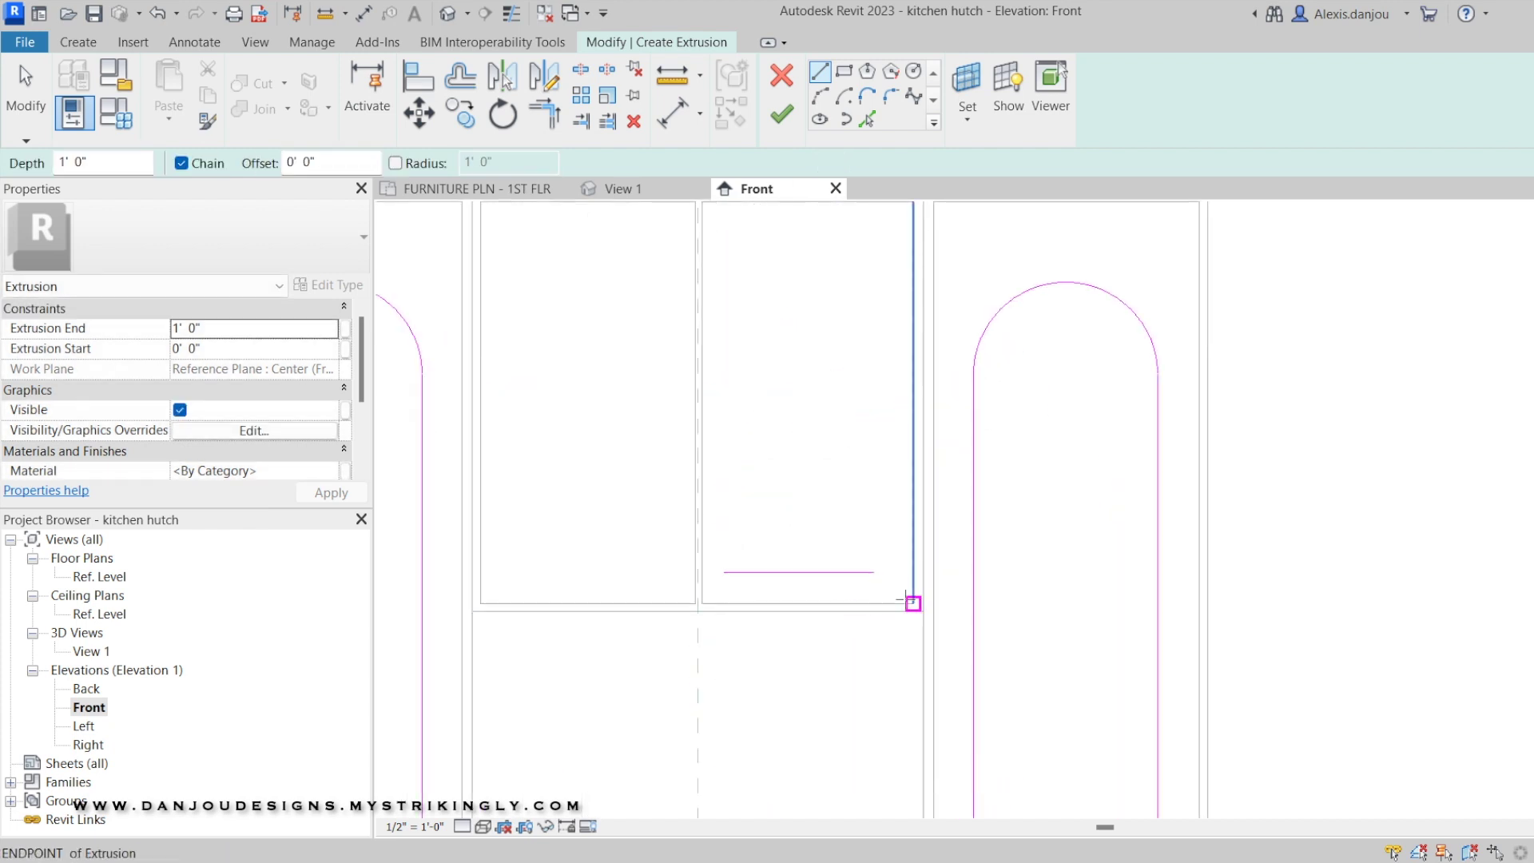
click(874, 604)
right_click(812, 431)
click(849, 445)
Draw a vertical guide line from the center door's bottom-edge midpoint and move the horizontal line so it is centered on it
click(807, 604)
right_click(780, 531)
click(849, 431)
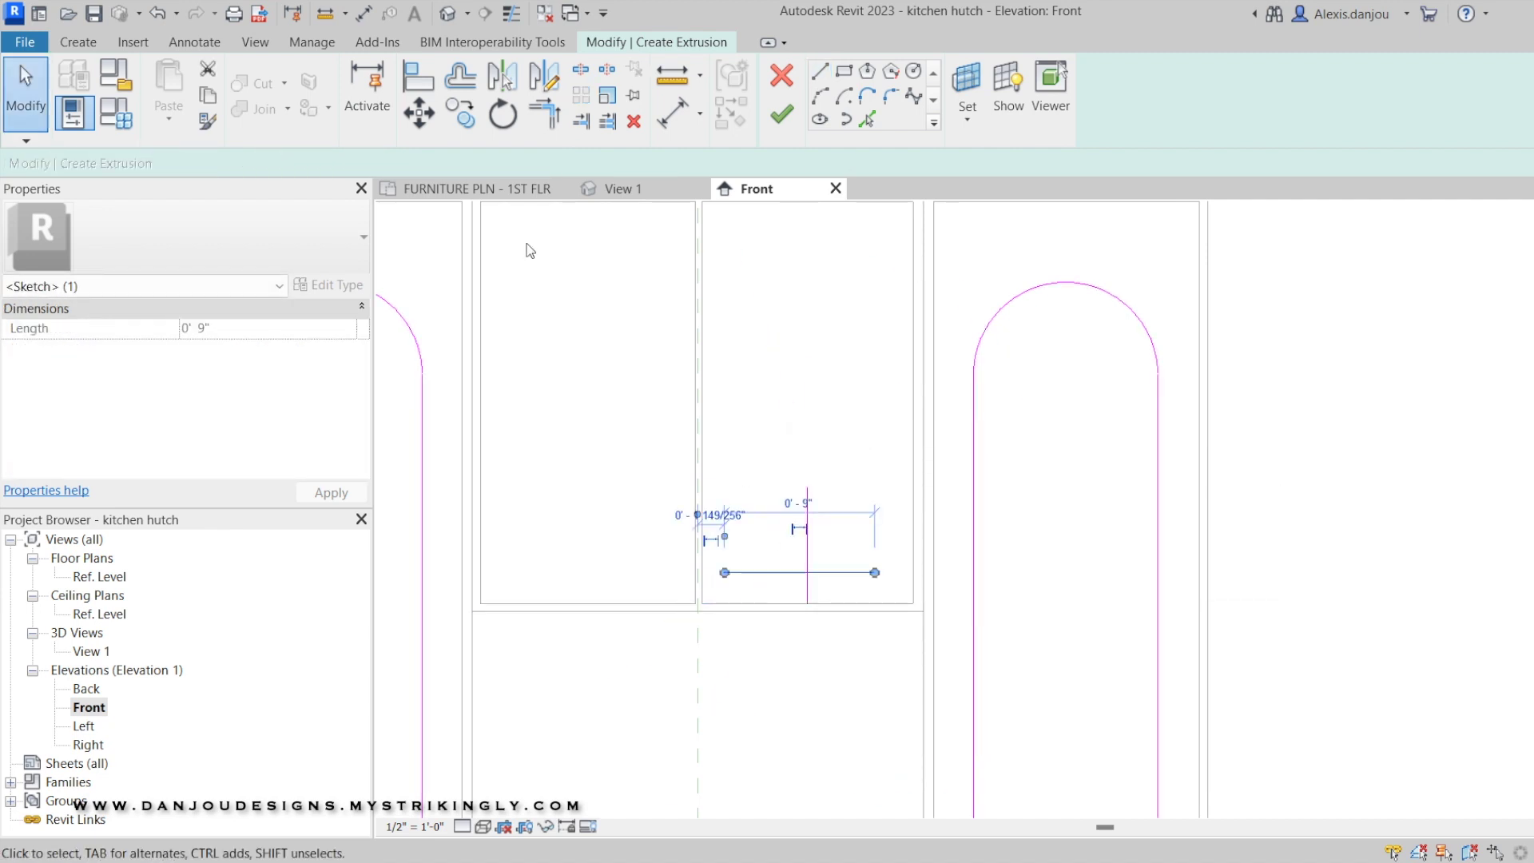
scroll(789, 568, up, 3)
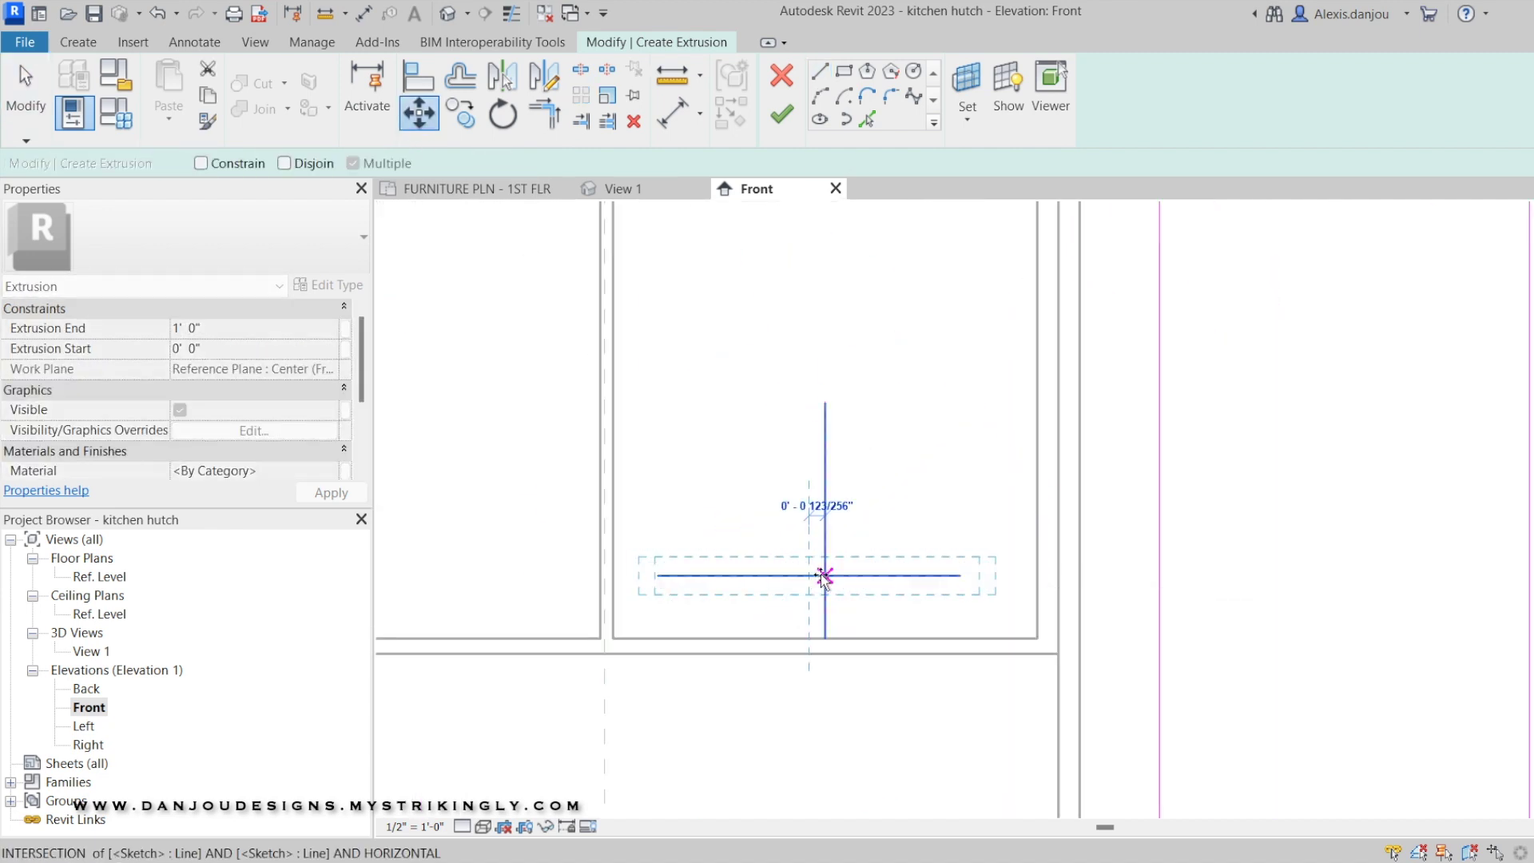
click(821, 574)
Move the vertical line to the left end of the center door's horizontal line and stretch it to 1'-2"
key(m)
key(v)
click(797, 603)
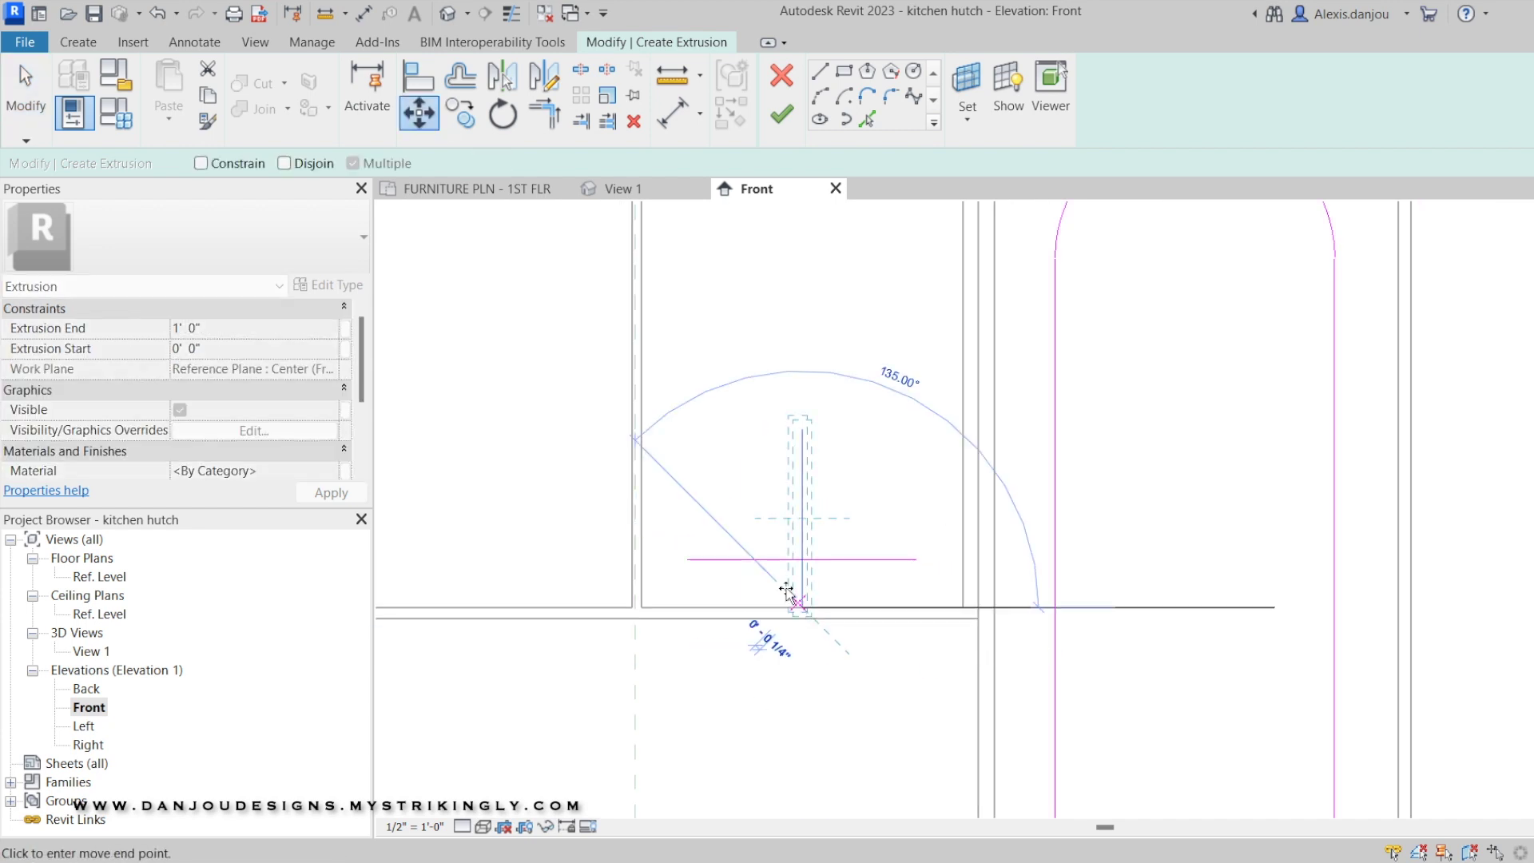
click(687, 559)
scroll(780, 489, down, 3)
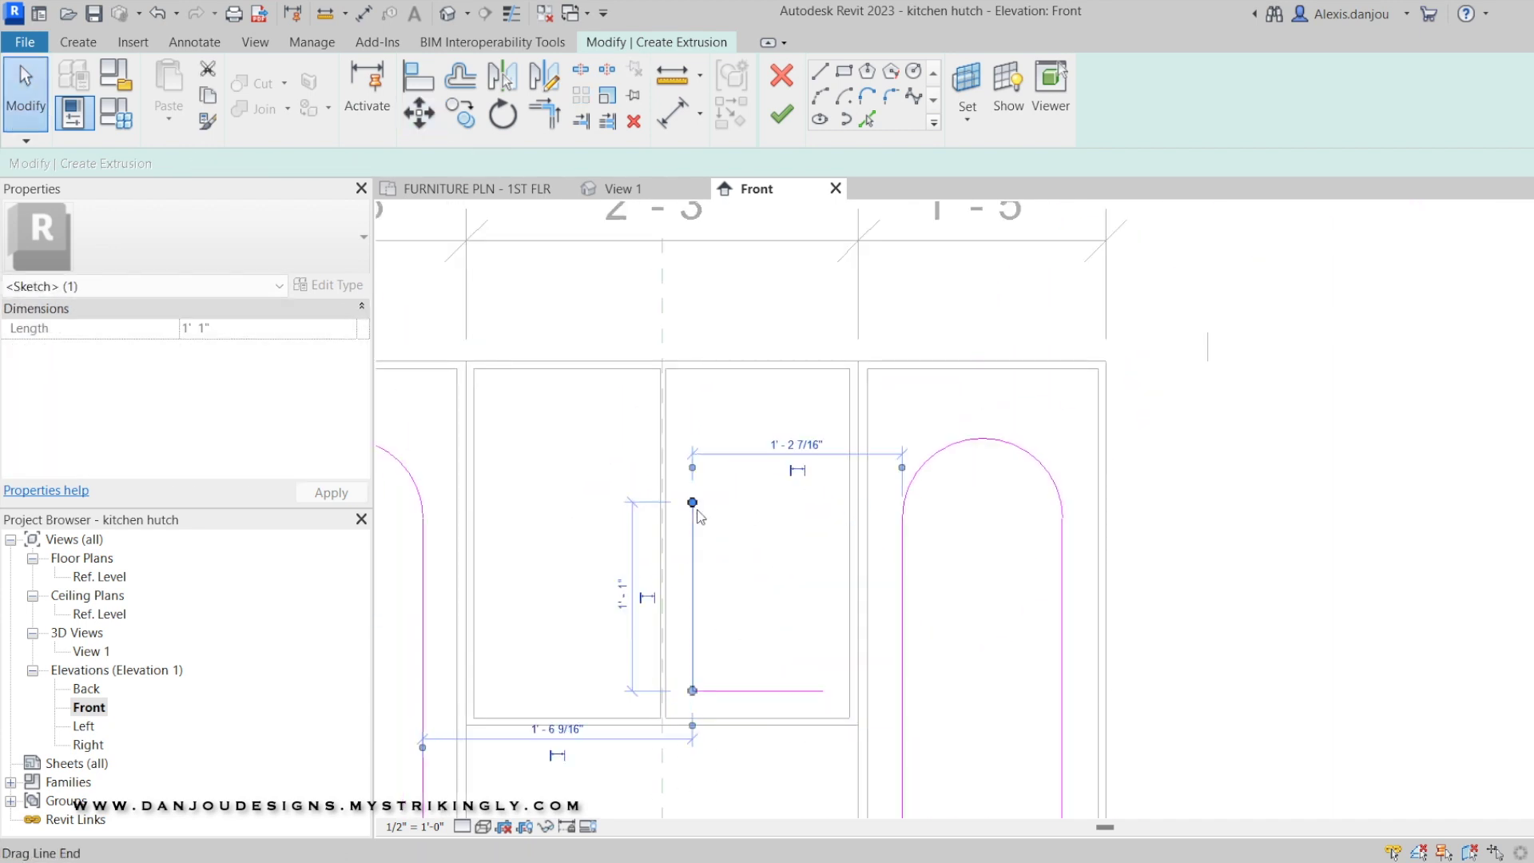
click(692, 483)
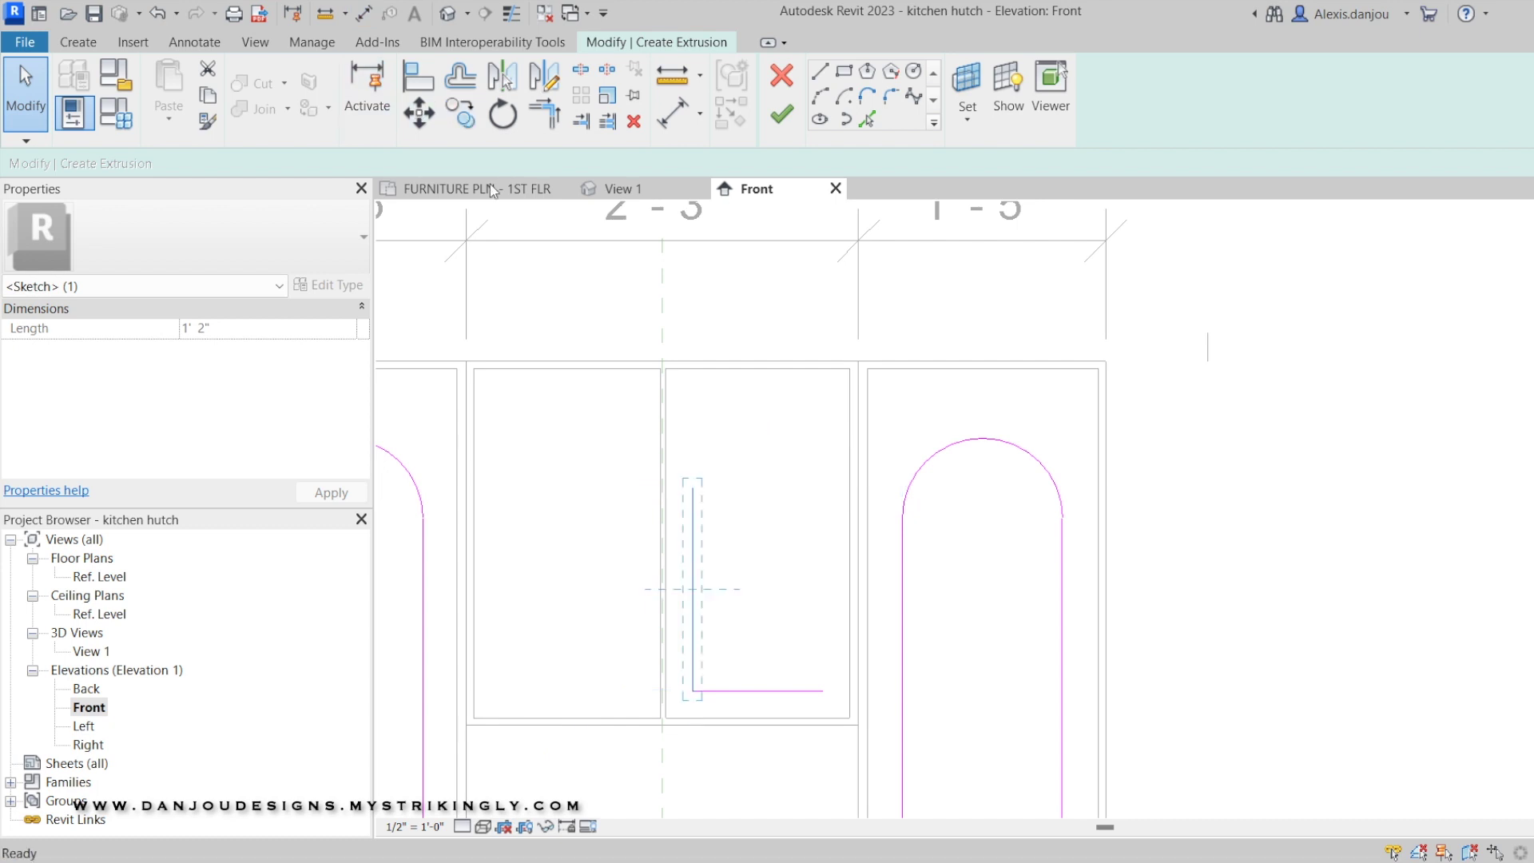
Copy the center door's vertical line to the right end of its horizontal line
key(c)
key(o)
right_click(792, 488)
click(837, 496)
right_click(738, 463)
click(797, 14)
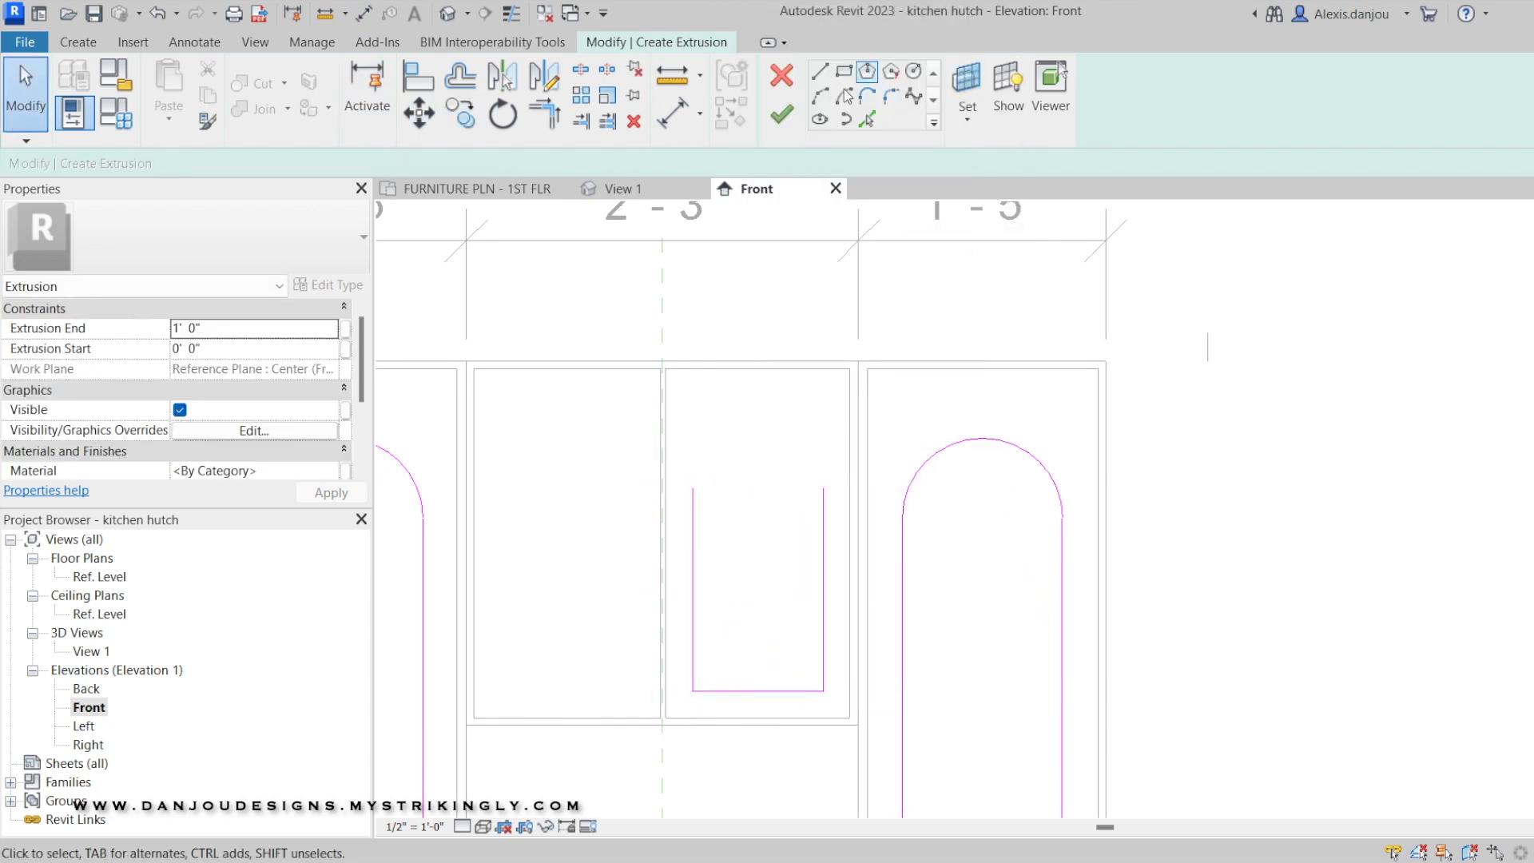
Draw a tangent semicircular arc of 4 1/2" radius across the tops of the center door's two vertical lines
click(820, 96)
click(692, 485)
click(822, 486)
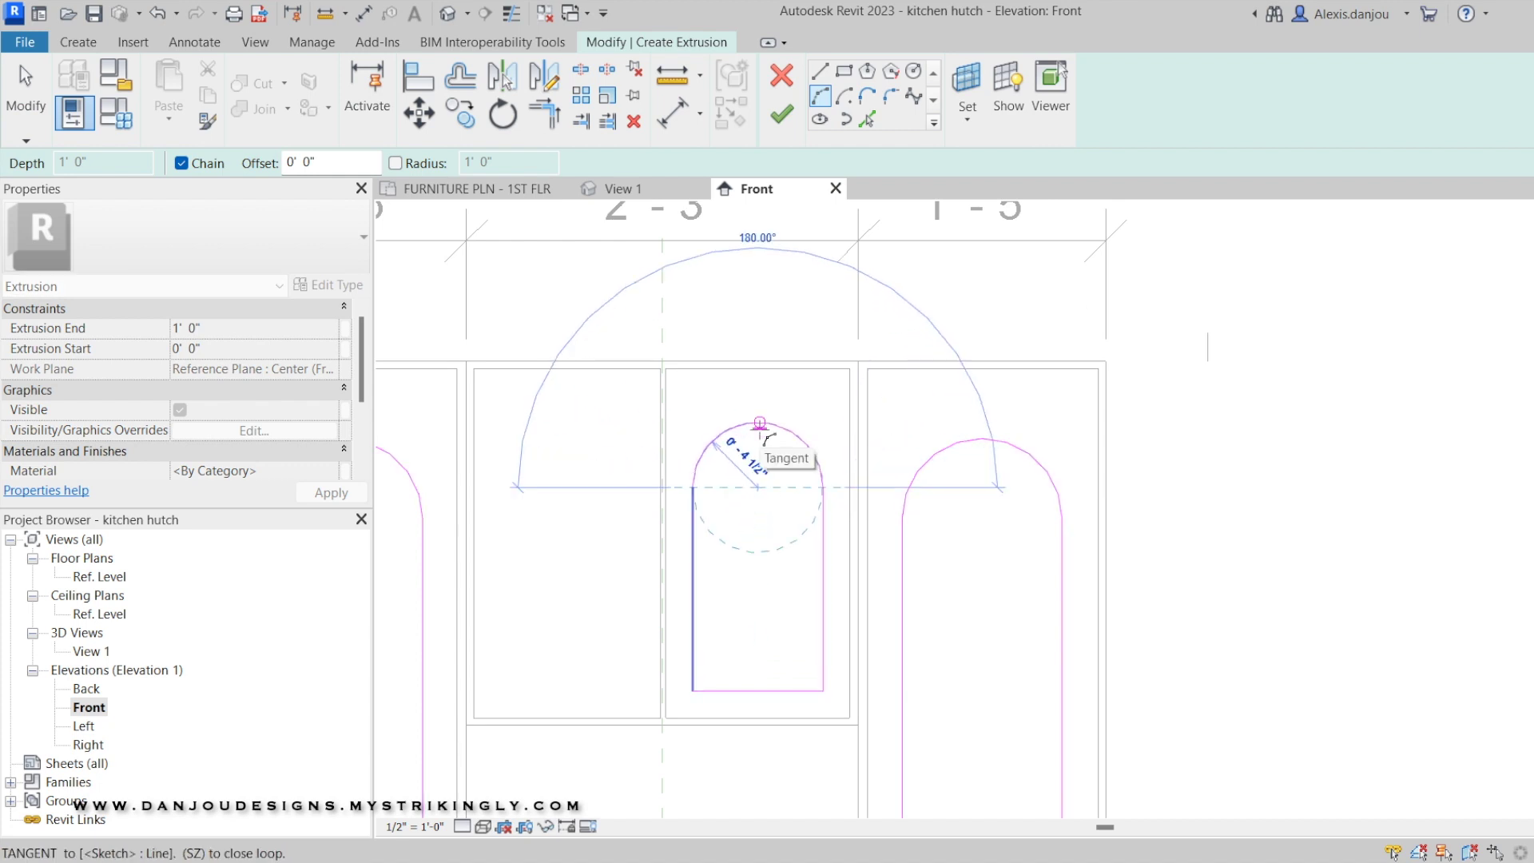
click(764, 436)
key(Escape)
key(Escape)
scroll(847, 487, down, 4)
scroll(874, 458, up, 5)
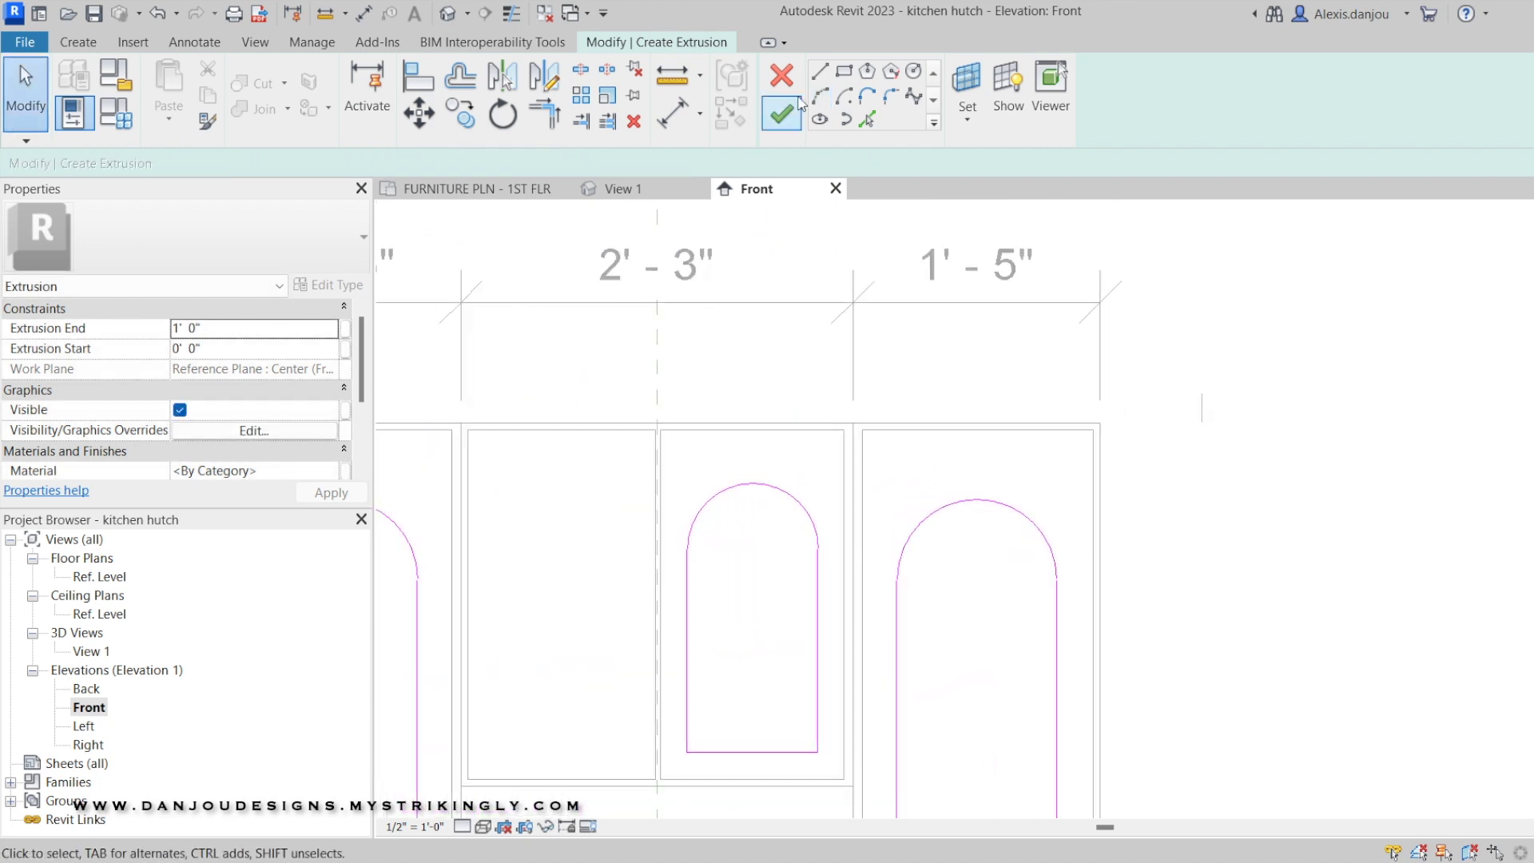
Draw a horizontal guide line from the apex of the far-right arch across to the center door's arched outline
click(824, 80)
click(976, 499)
click(687, 500)
right_click(701, 342)
click(740, 360)
right_click(740, 360)
click(777, 380)
Move the center door's arched outline down so the top of its arc meets the horizontal guide line
scroll(746, 594, up, 1)
middle_drag(744, 587, 694, 438)
scroll(694, 438, down, 1)
drag(617, 296, 780, 614)
click(419, 114)
scroll(723, 332, up, 1)
click(697, 327)
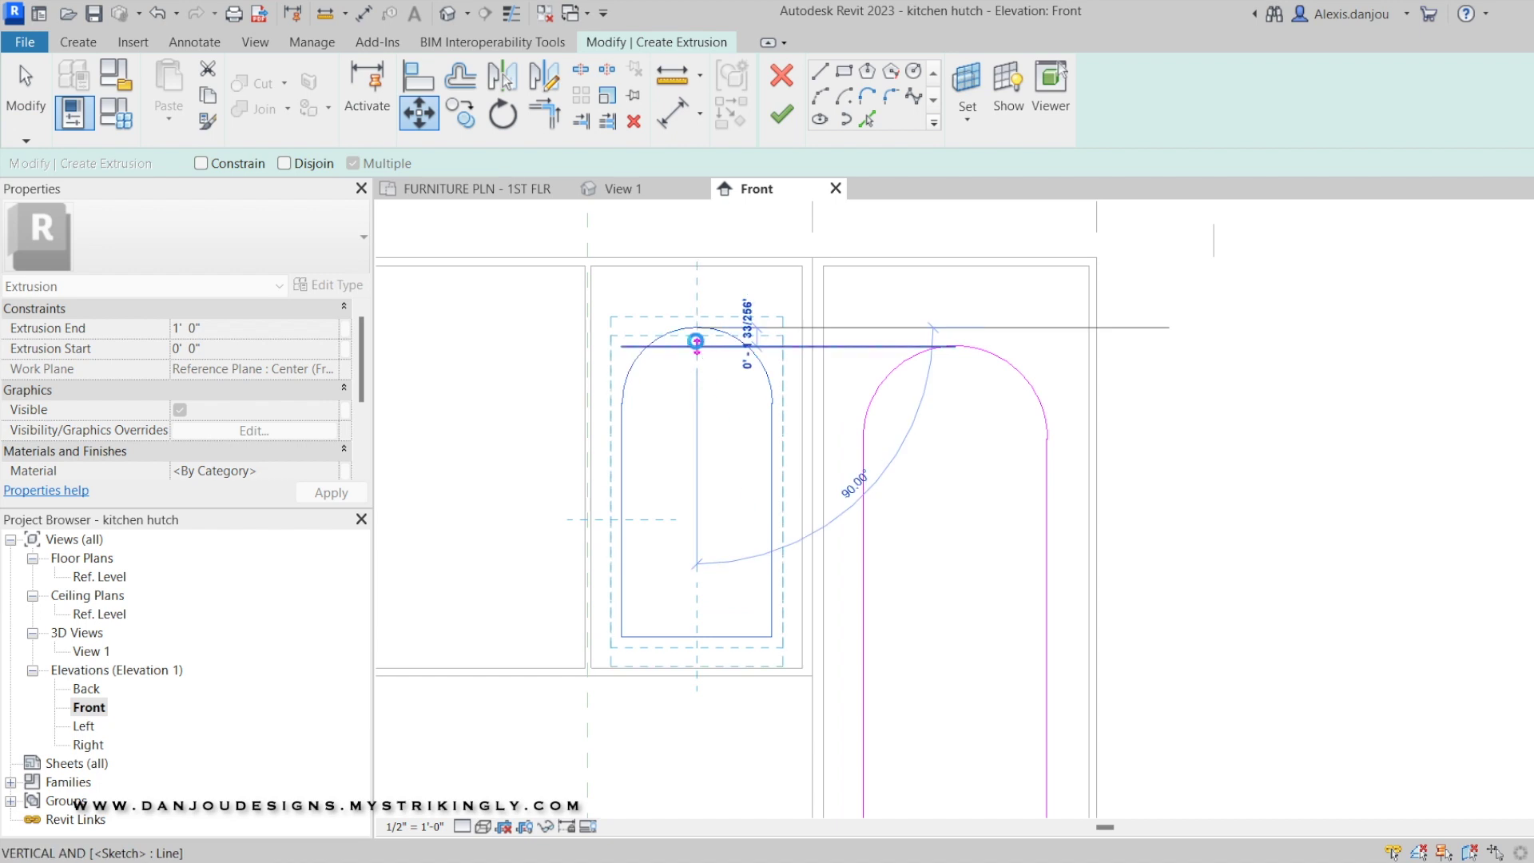
click(697, 346)
click(728, 311)
scroll(706, 352, down, 2)
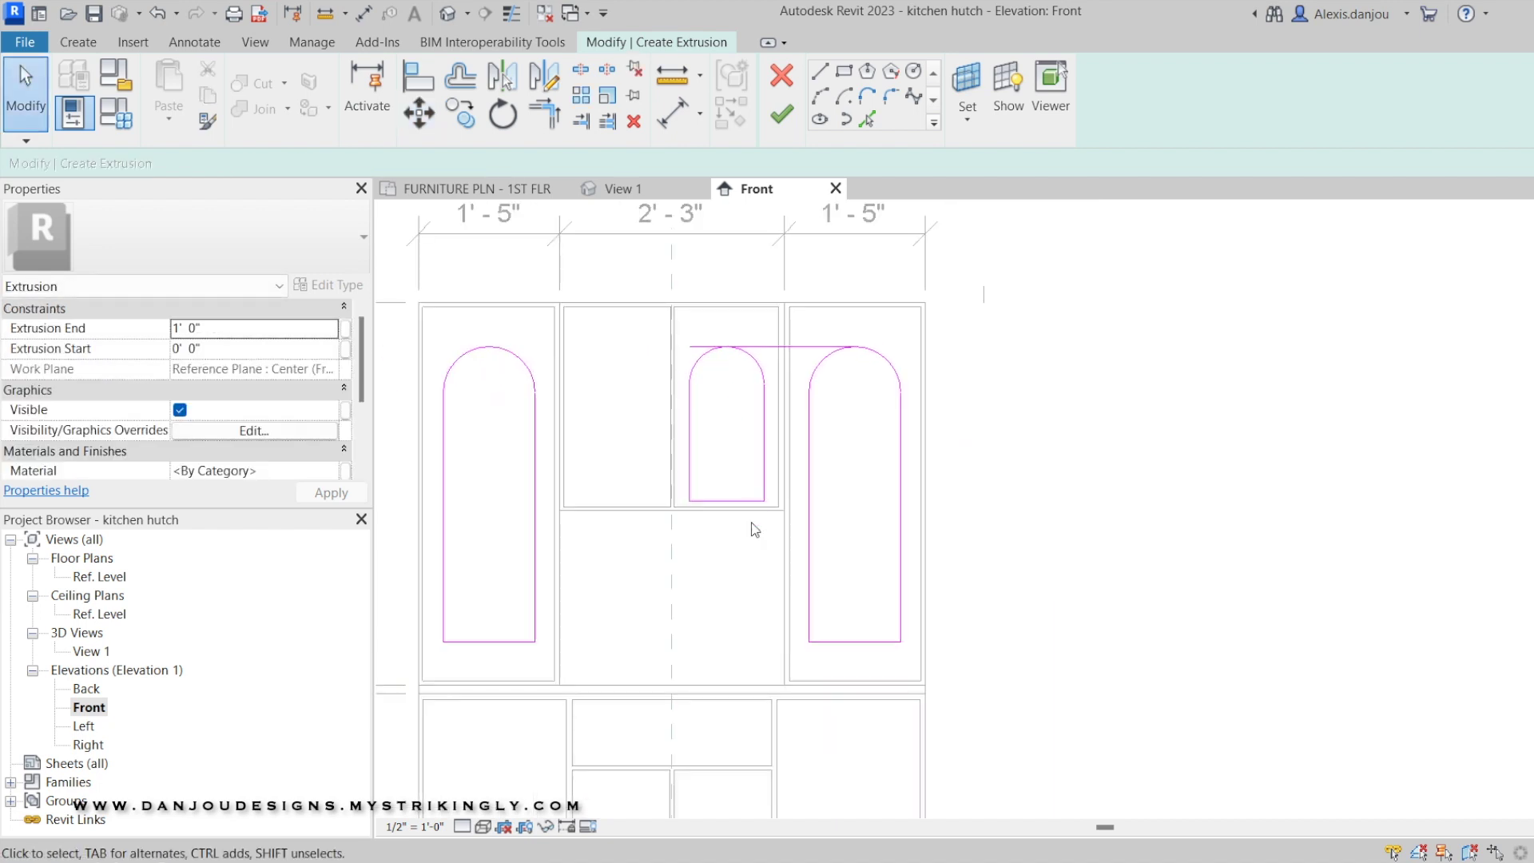
Undo the move of the center door's arched outline and delete the horizontal guide line
click(160, 16)
click(890, 346)
key(Delete)
Delete the arc at the top of the center door's outline
scroll(927, 365, down, 2)
scroll(798, 456, up, 3)
click(775, 237)
key(Delete)
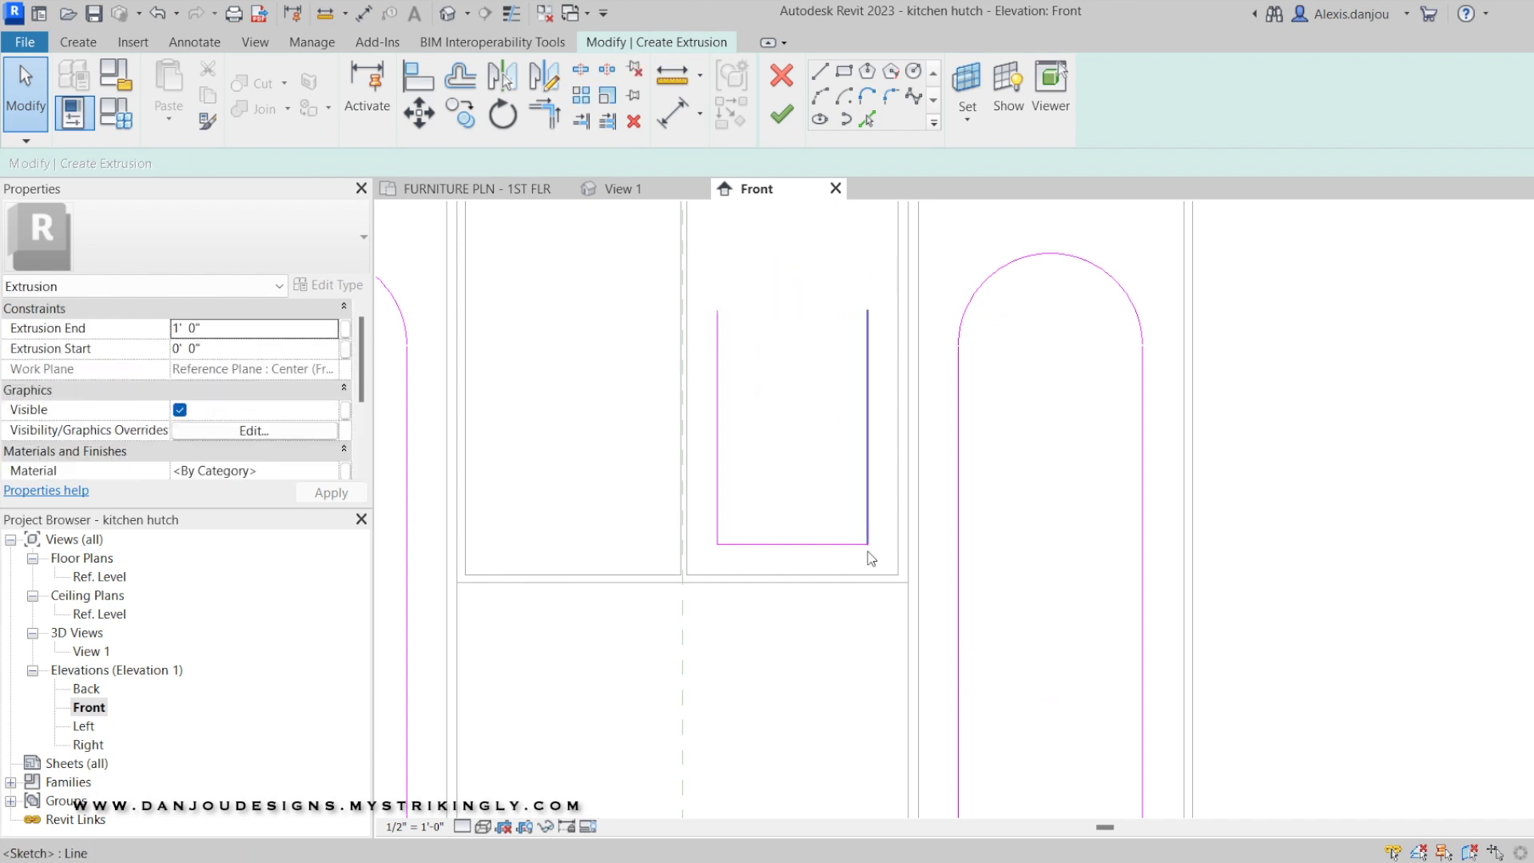
Set the distance between the center door's two vertical lines to 8 inches by repositioning the left line
click(716, 506)
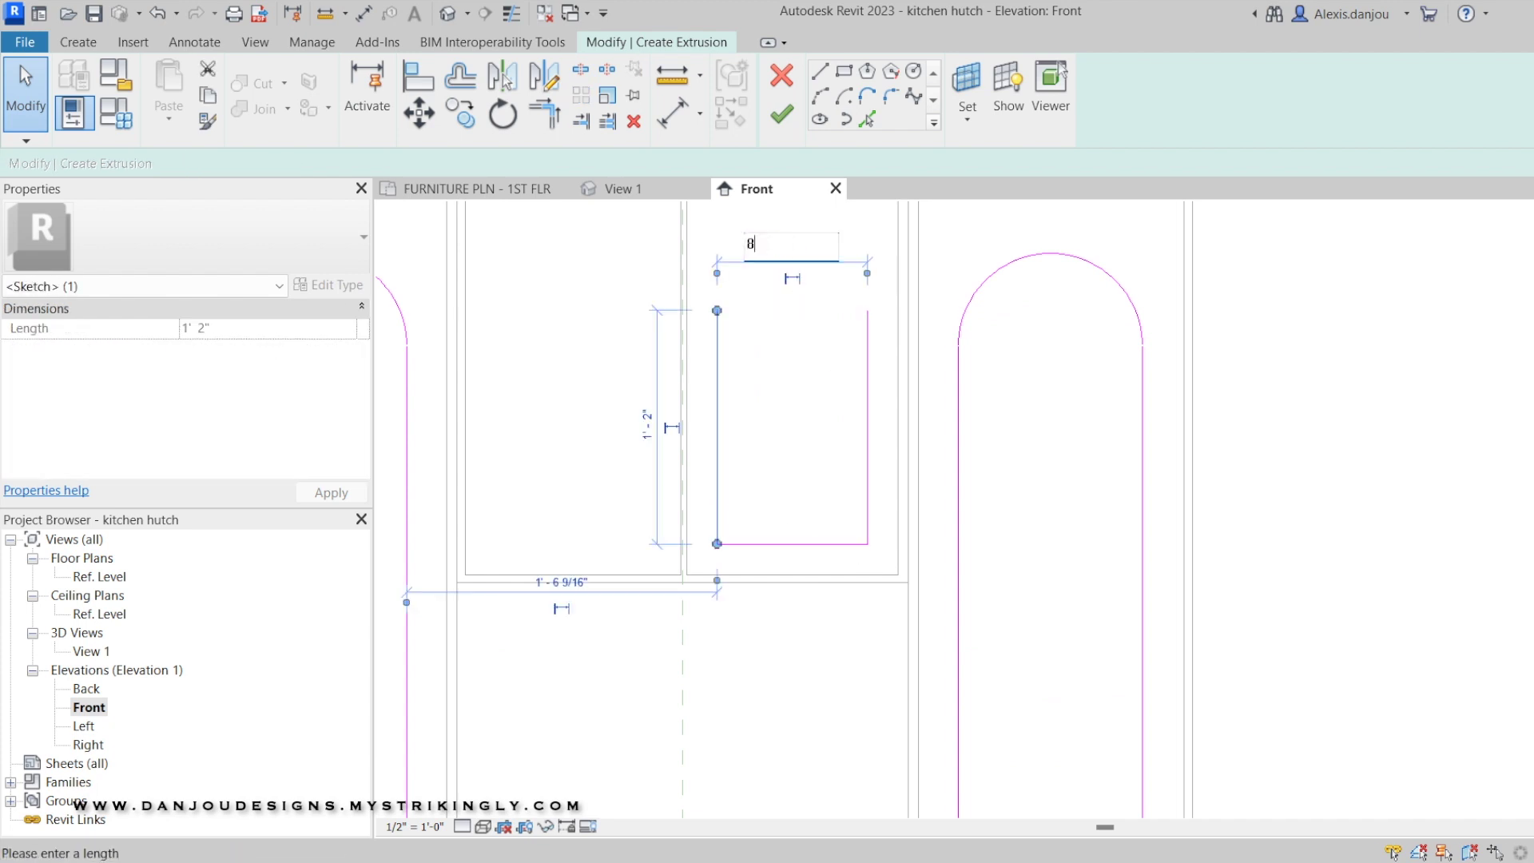
key(Return)
click(806, 402)
click(820, 72)
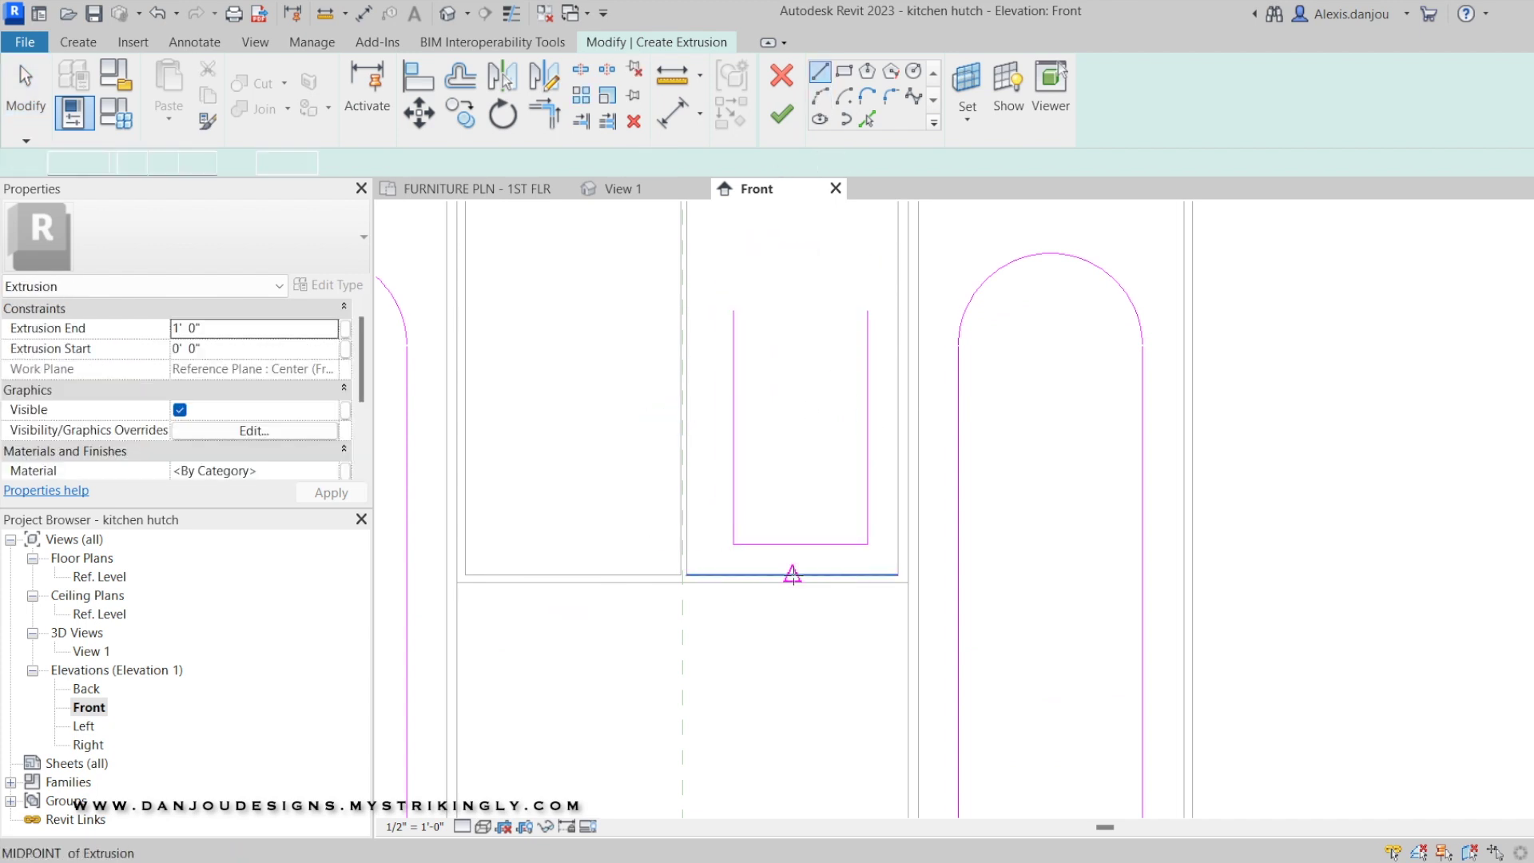
click(792, 574)
right_click(791, 404)
click(819, 421)
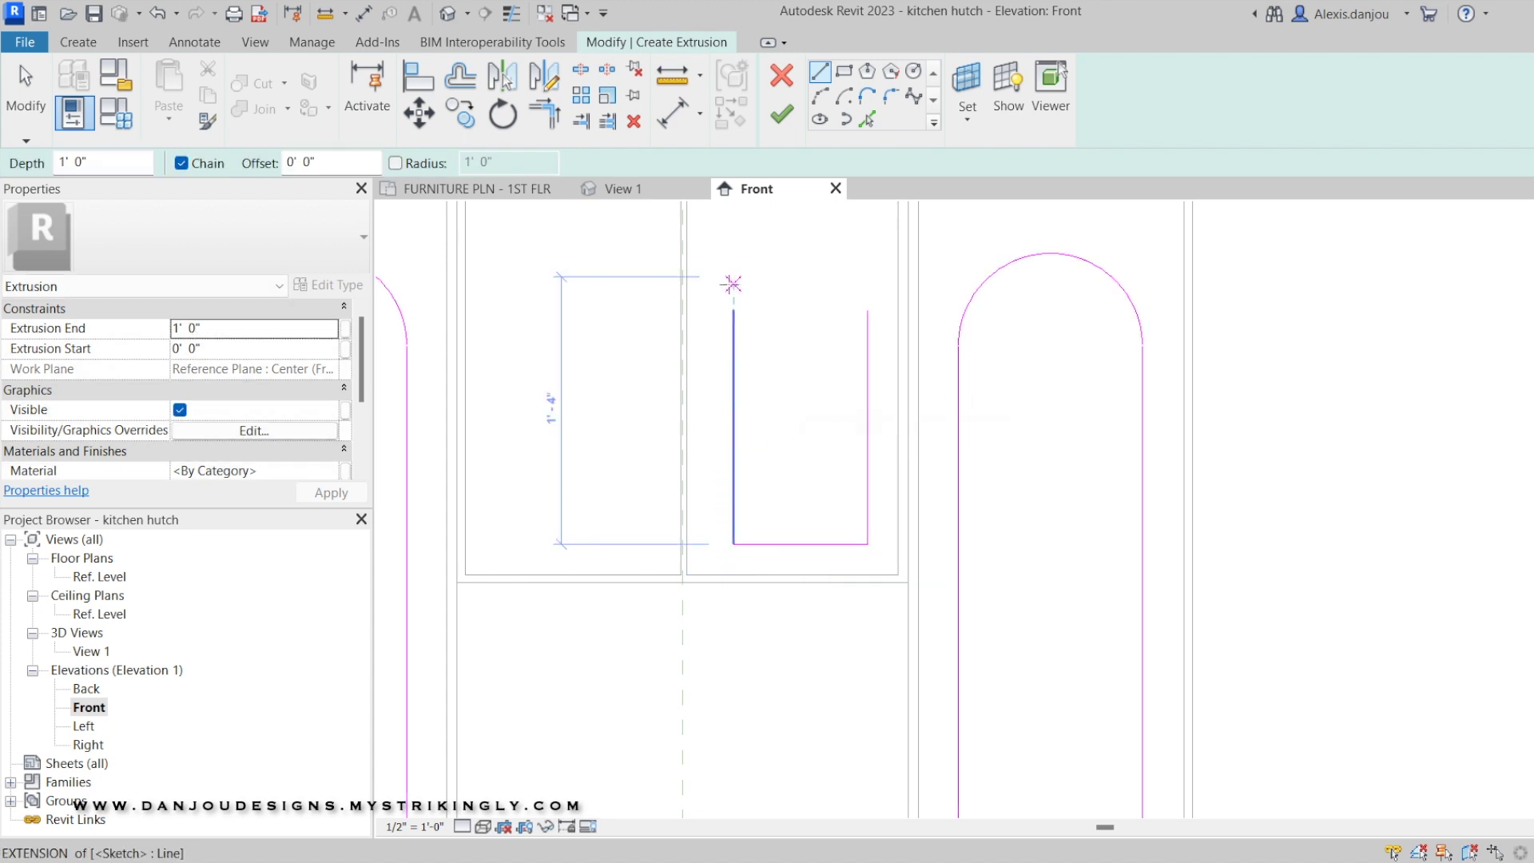
key(Escape)
Move the center door's three outline lines about 1 inch to the left
drag(778, 360, 887, 559)
key(m)
key(v)
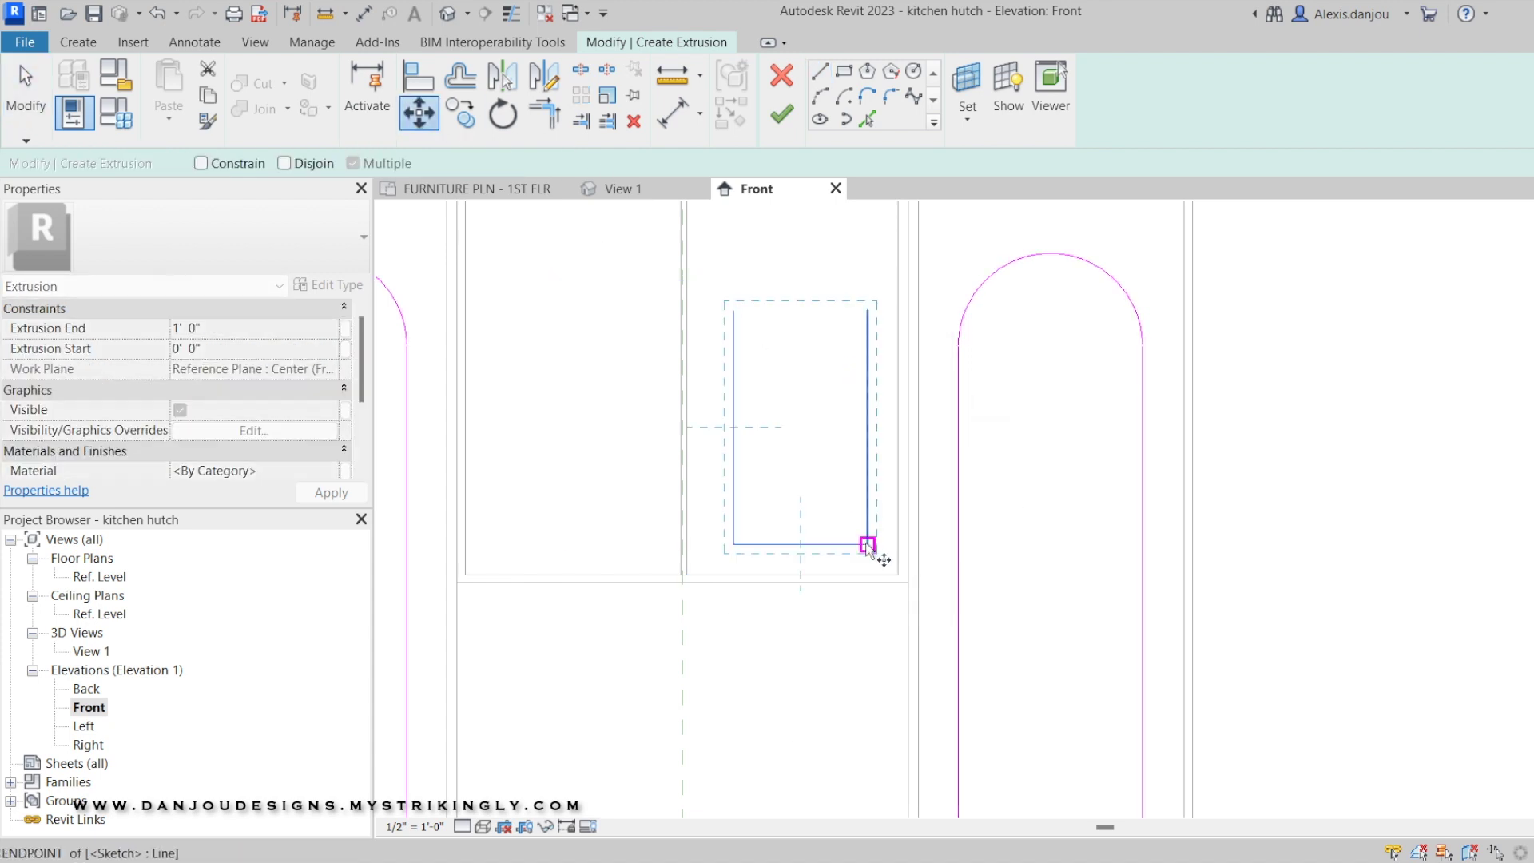
click(850, 545)
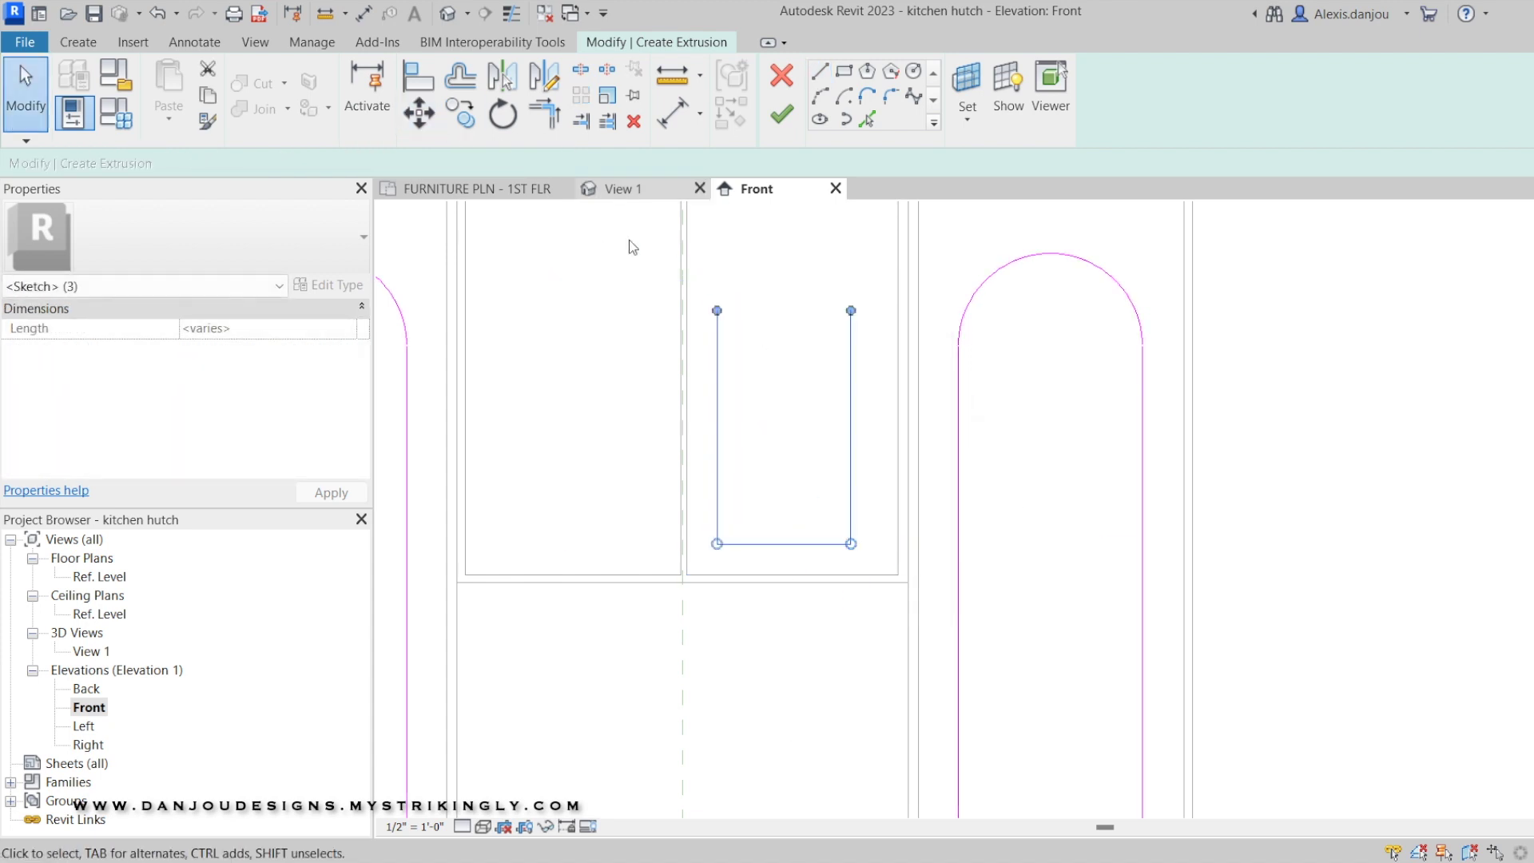
Draw a short vertical guide line upward from the midpoint of the center door's bottom edge
click(791, 574)
click(791, 475)
right_click(809, 312)
click(834, 327)
Move the center door's U-shaped outline so its bottom midpoint aligns with the guide line, and remove the guide
drag(667, 282, 908, 564)
key(m)
key(v)
click(783, 544)
scroll(795, 545, up, 3)
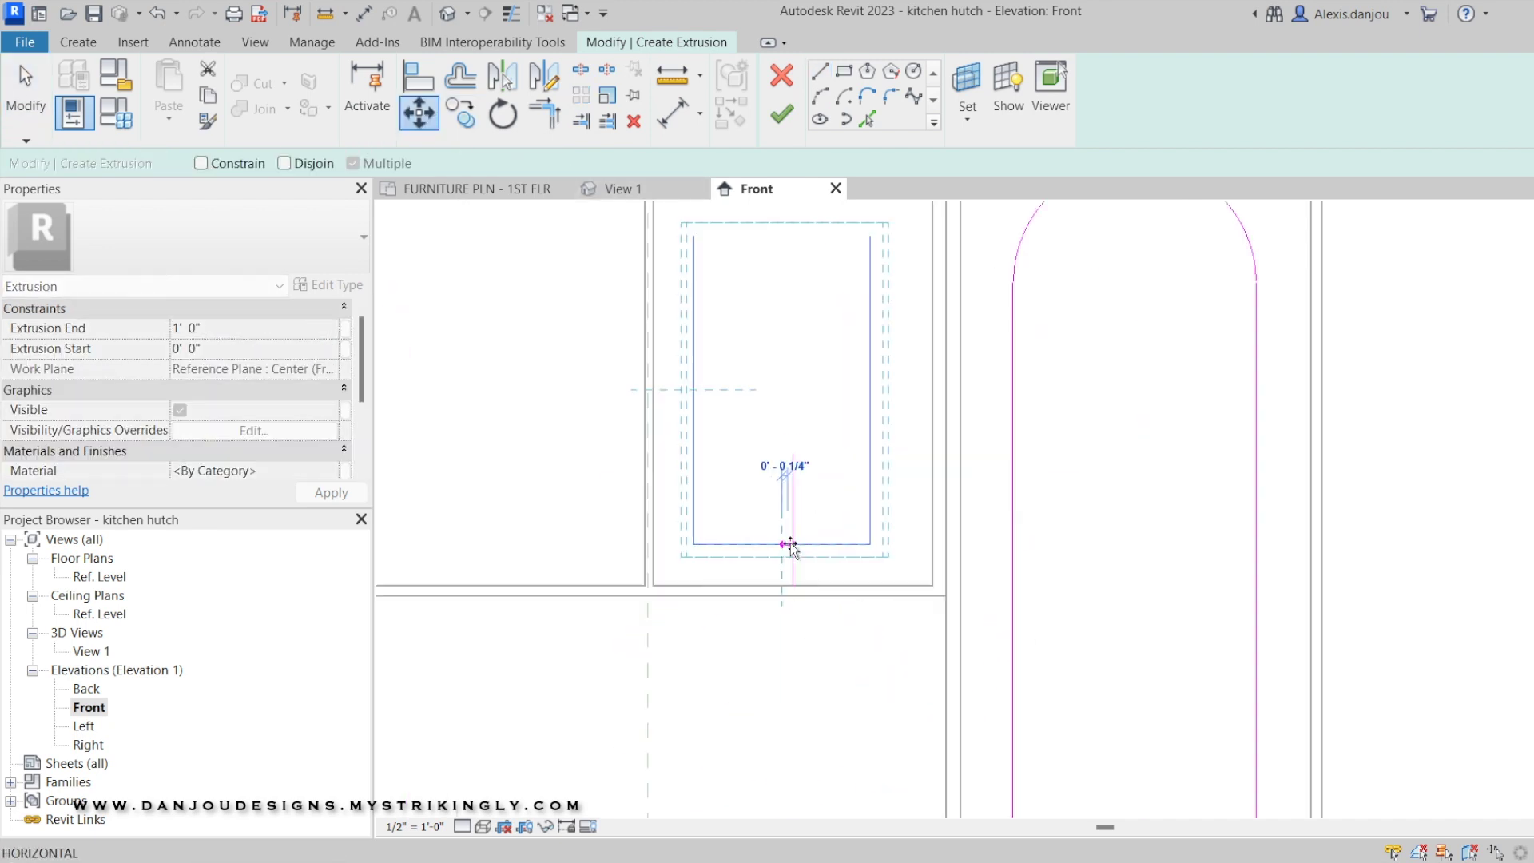
click(793, 544)
key(Escape)
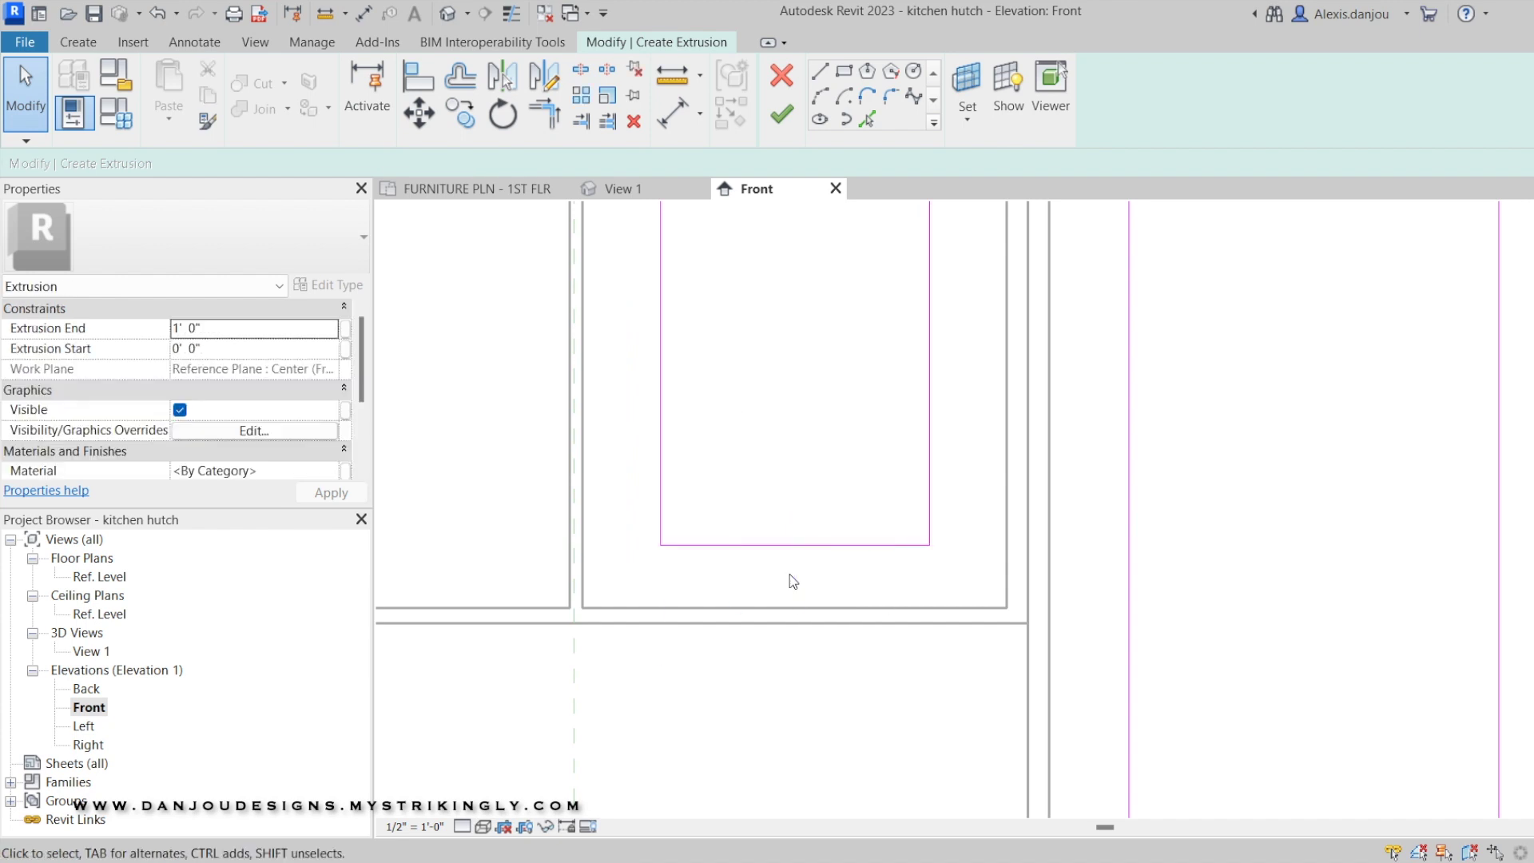
Close the top of the center door's outline with a tangent semicircular arc of 4" radius
scroll(789, 573, down, 4)
click(830, 449)
click(729, 449)
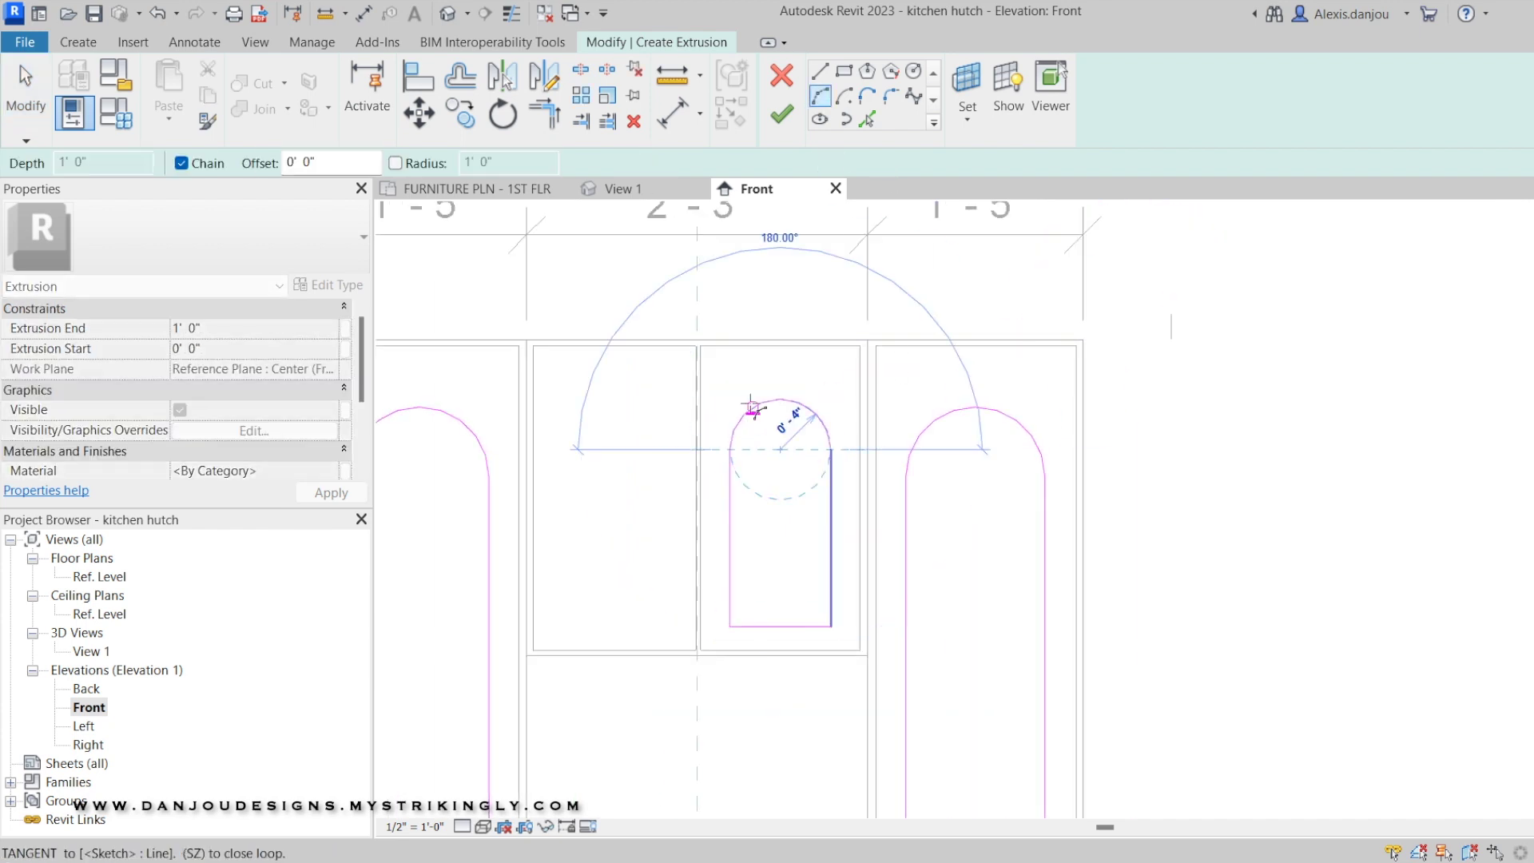
click(754, 406)
right_click(785, 278)
click(808, 289)
scroll(793, 653, up, 3)
scroll(797, 661, up, 2)
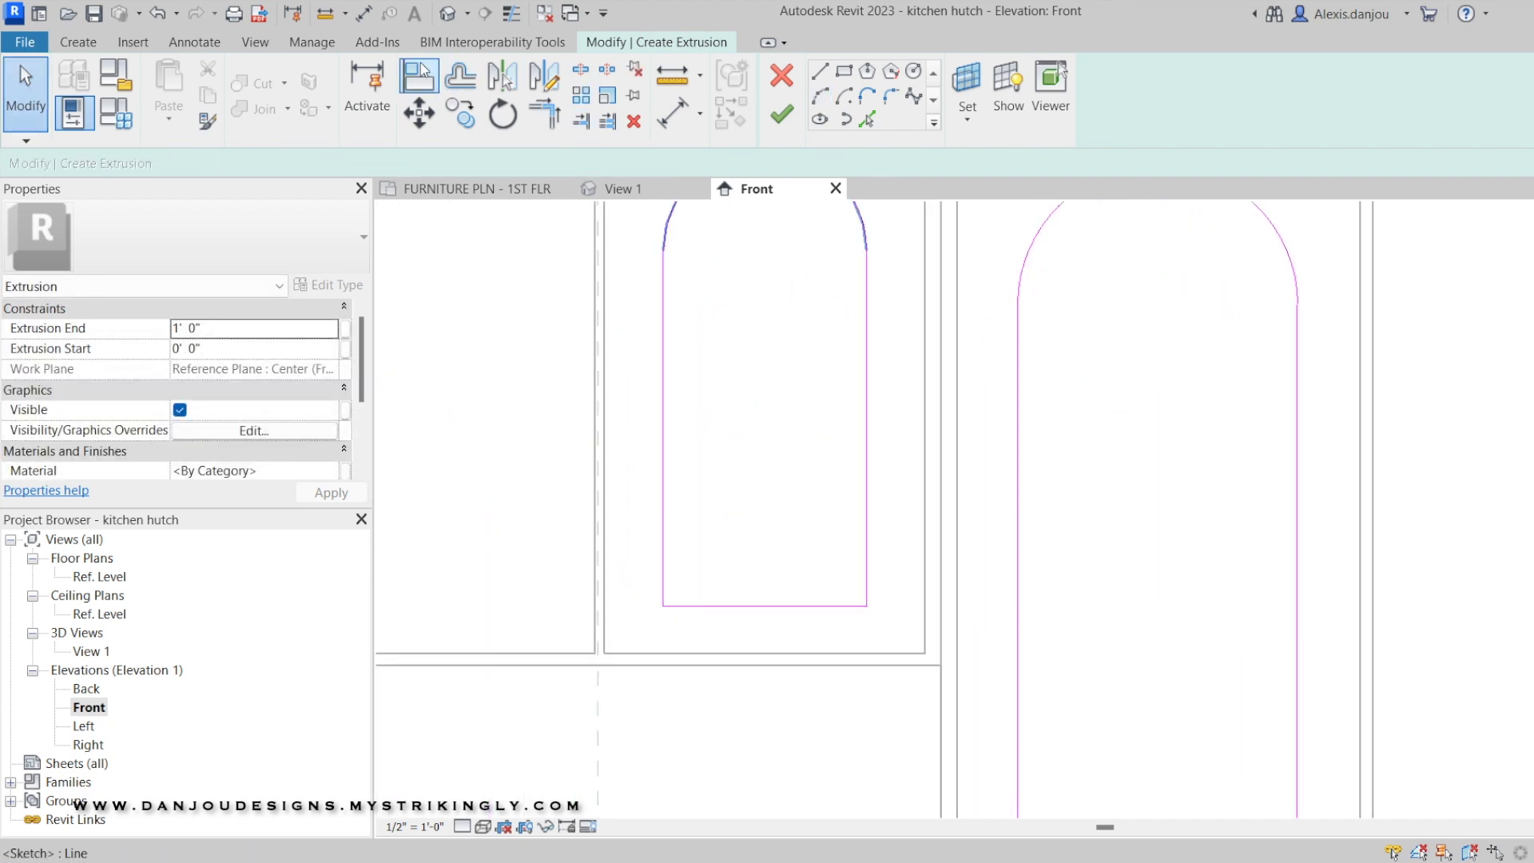
Dimension the gap between the center door's bottom edge and the bottom line of its arched outline
click(203, 44)
click(78, 87)
click(782, 652)
click(784, 605)
click(499, 479)
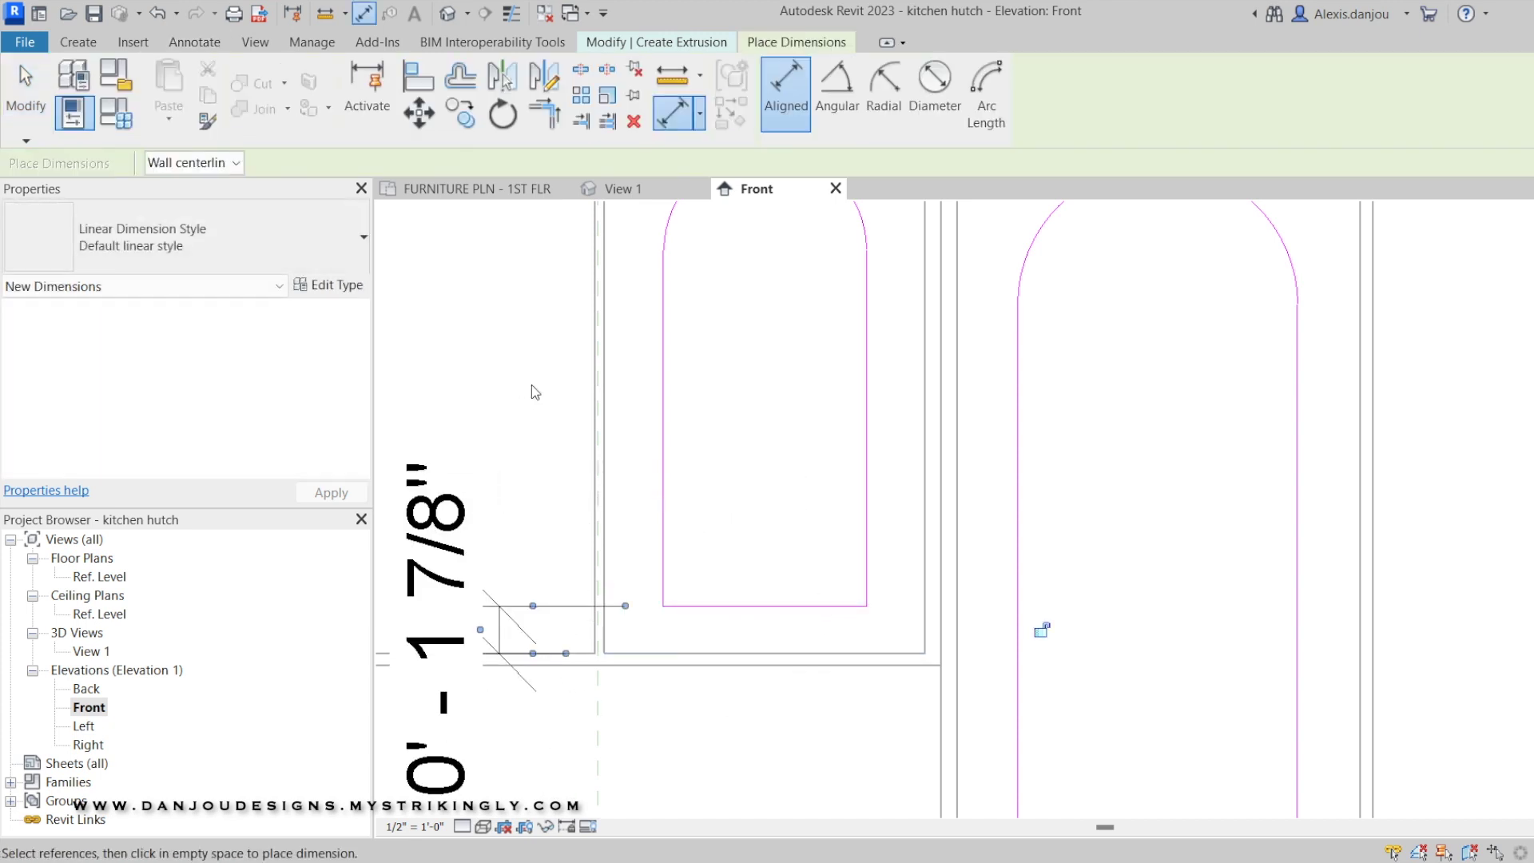
key(Escape)
key(Escape)
Move the center door's arched outline up 1" and back down 7/8"
scroll(585, 324, down, 3)
click(419, 114)
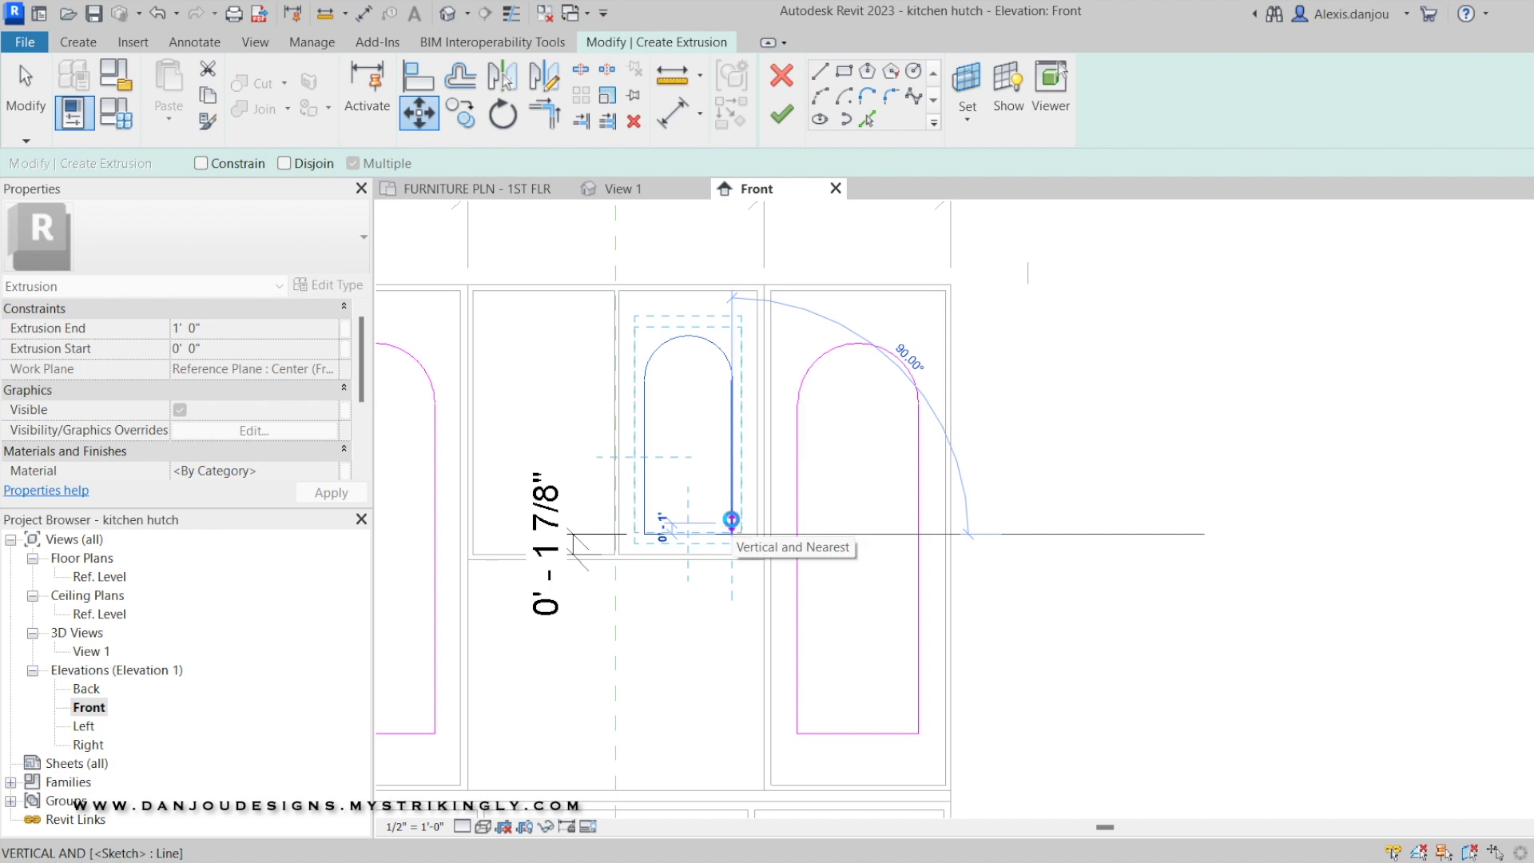
click(731, 520)
click(420, 126)
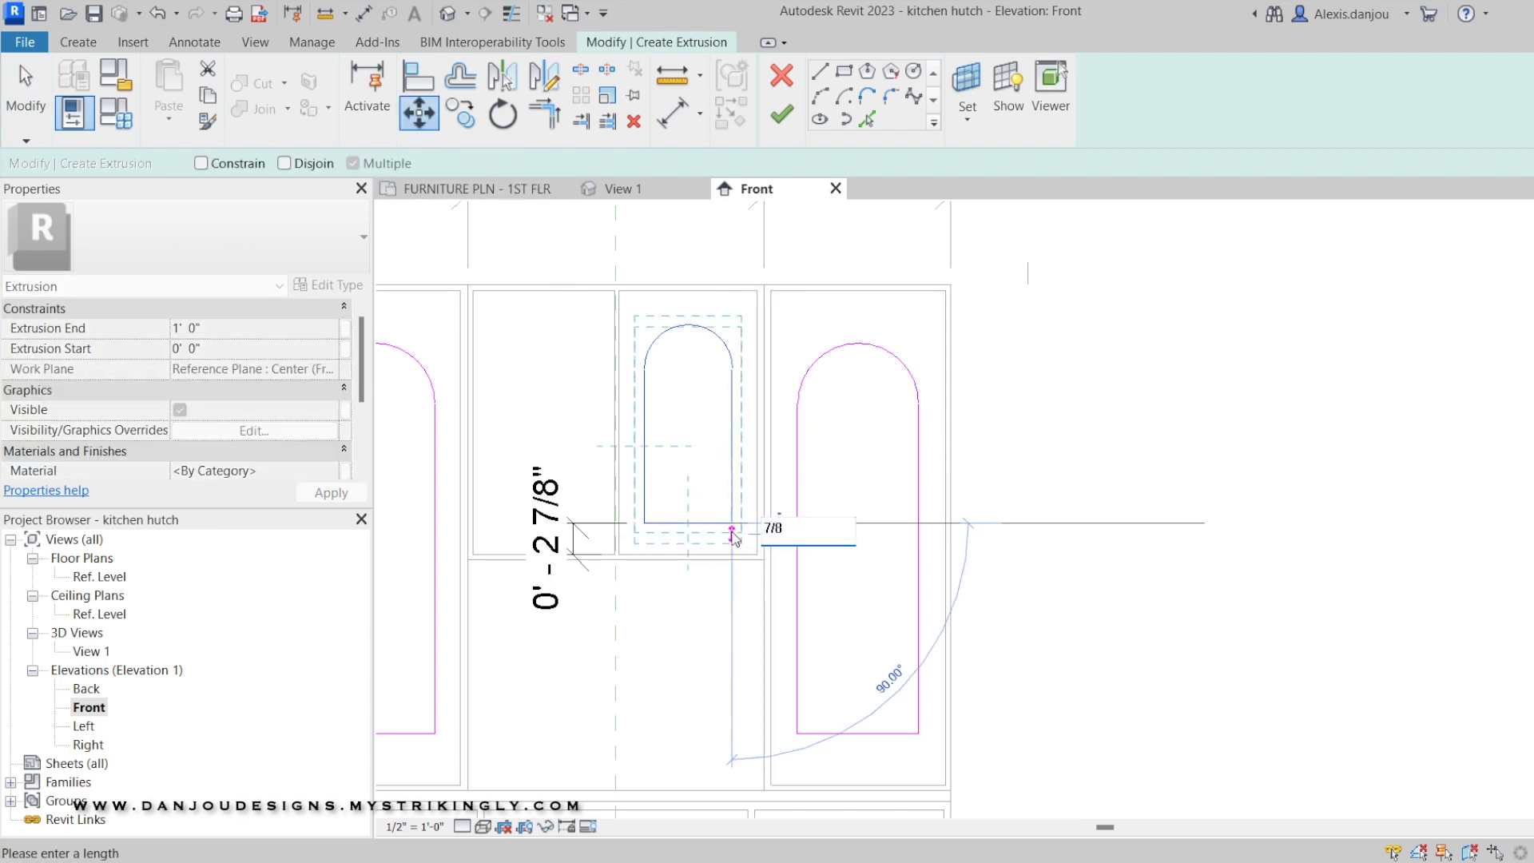
key(Return)
scroll(730, 529, up, 1)
key(Escape)
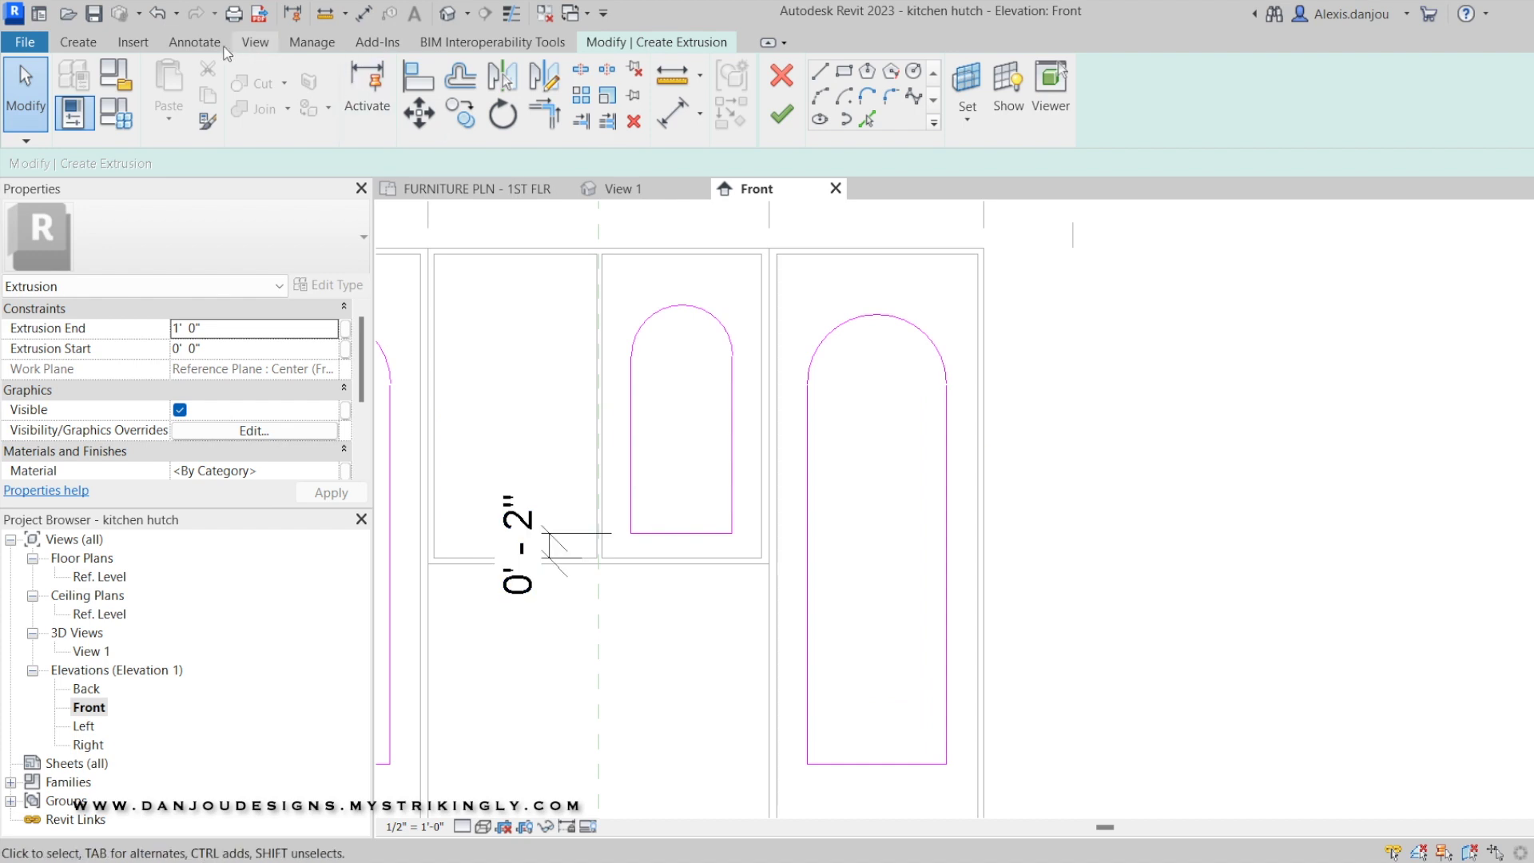
click(194, 42)
click(78, 84)
right_click(672, 260)
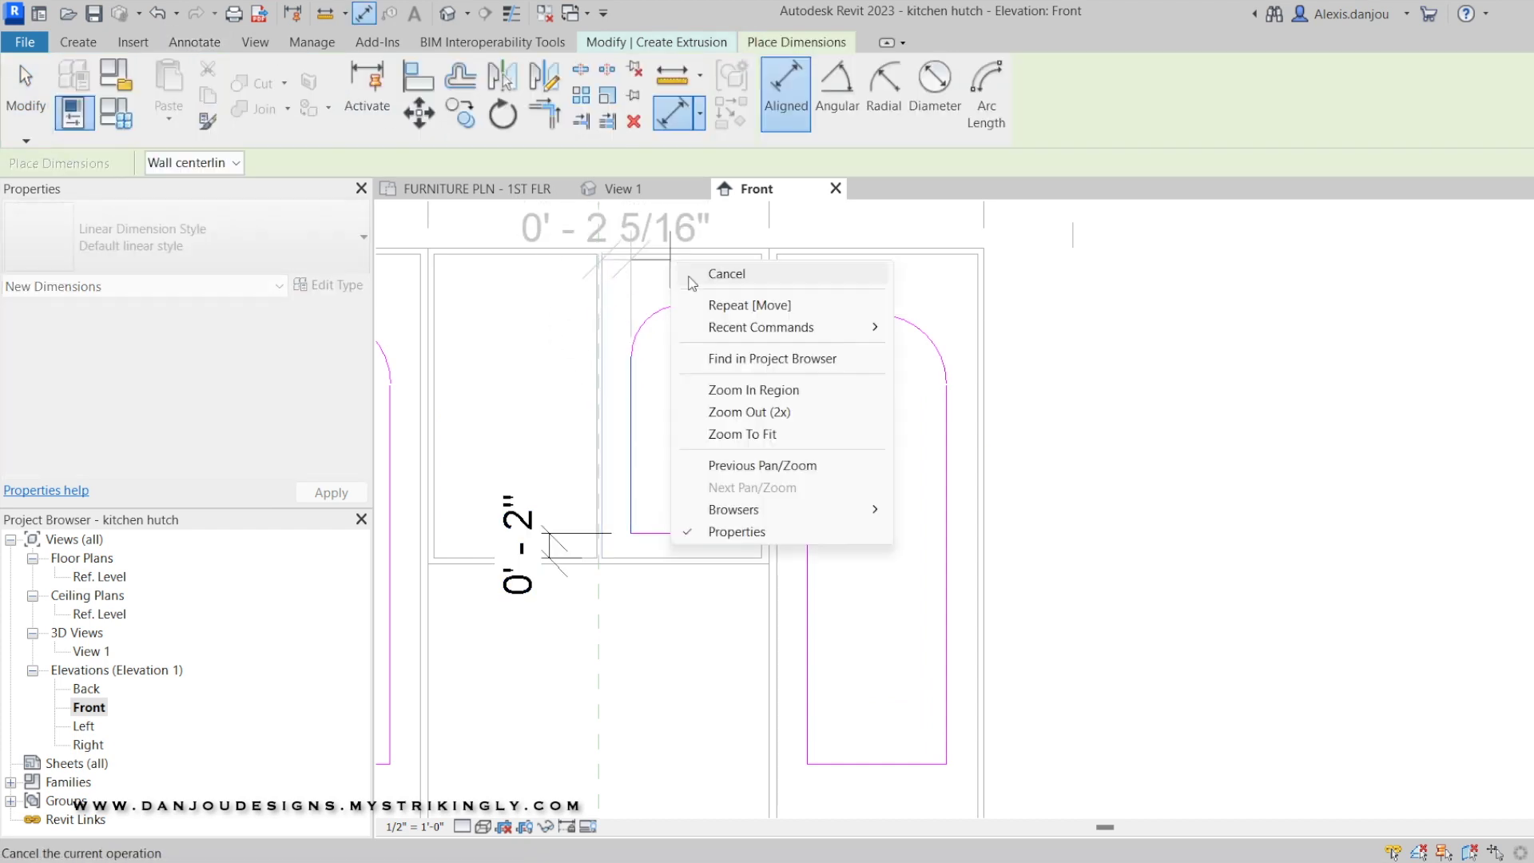
click(679, 273)
right_click(668, 266)
click(677, 277)
Delete the dimension below the arched outline and mirror the outline about the center reference plane onto the neighboring door
click(575, 536)
key(Delete)
drag(593, 254, 765, 569)
click(503, 76)
click(599, 229)
right_click(634, 216)
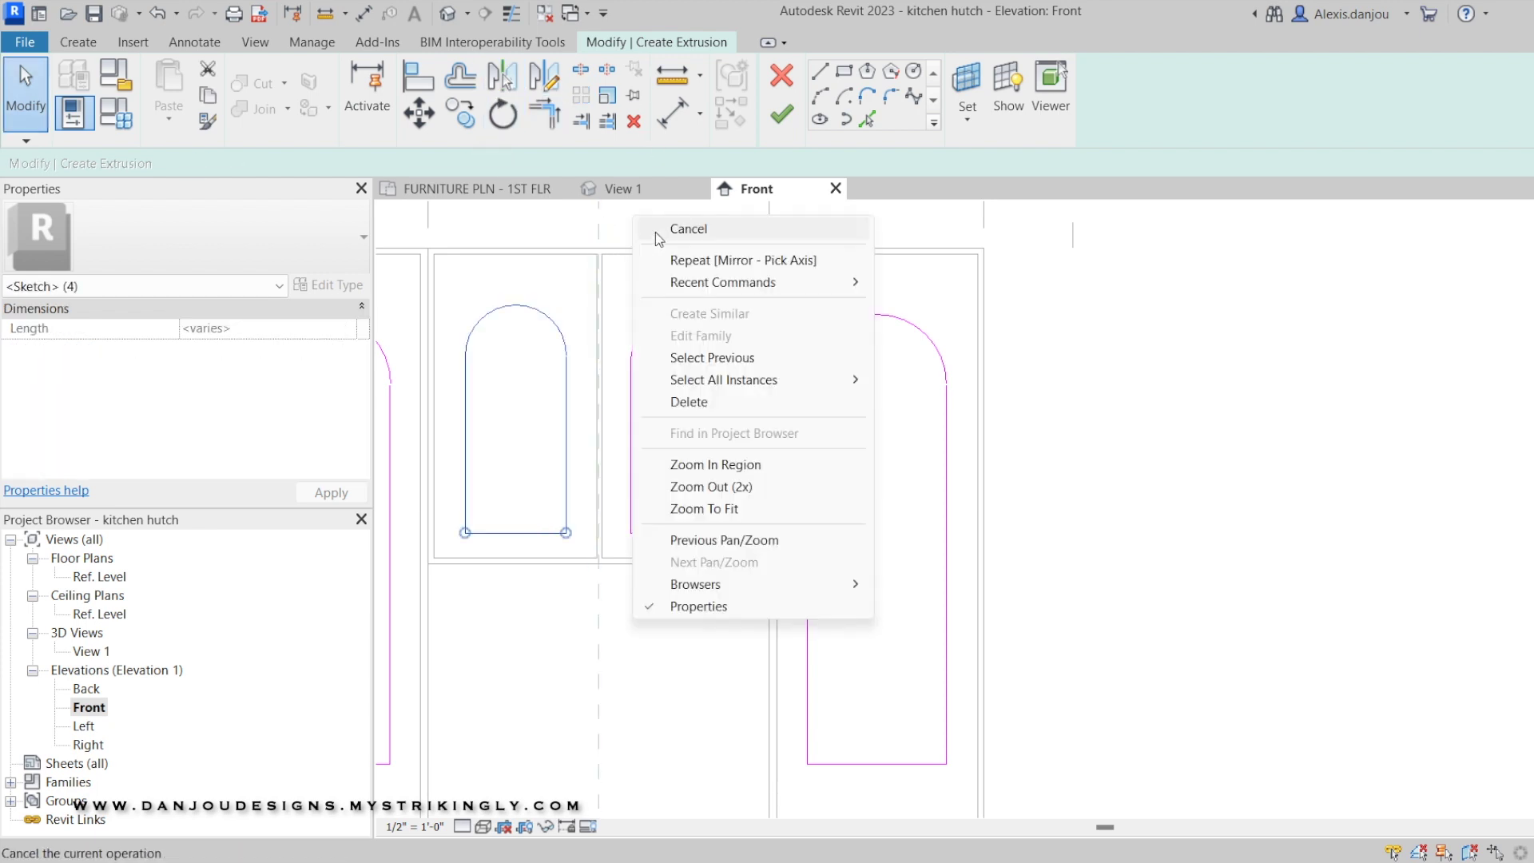
click(656, 230)
Finish the extrusion sketch containing the four arched door outlines
scroll(739, 448, down, 2)
scroll(876, 269, up, 1)
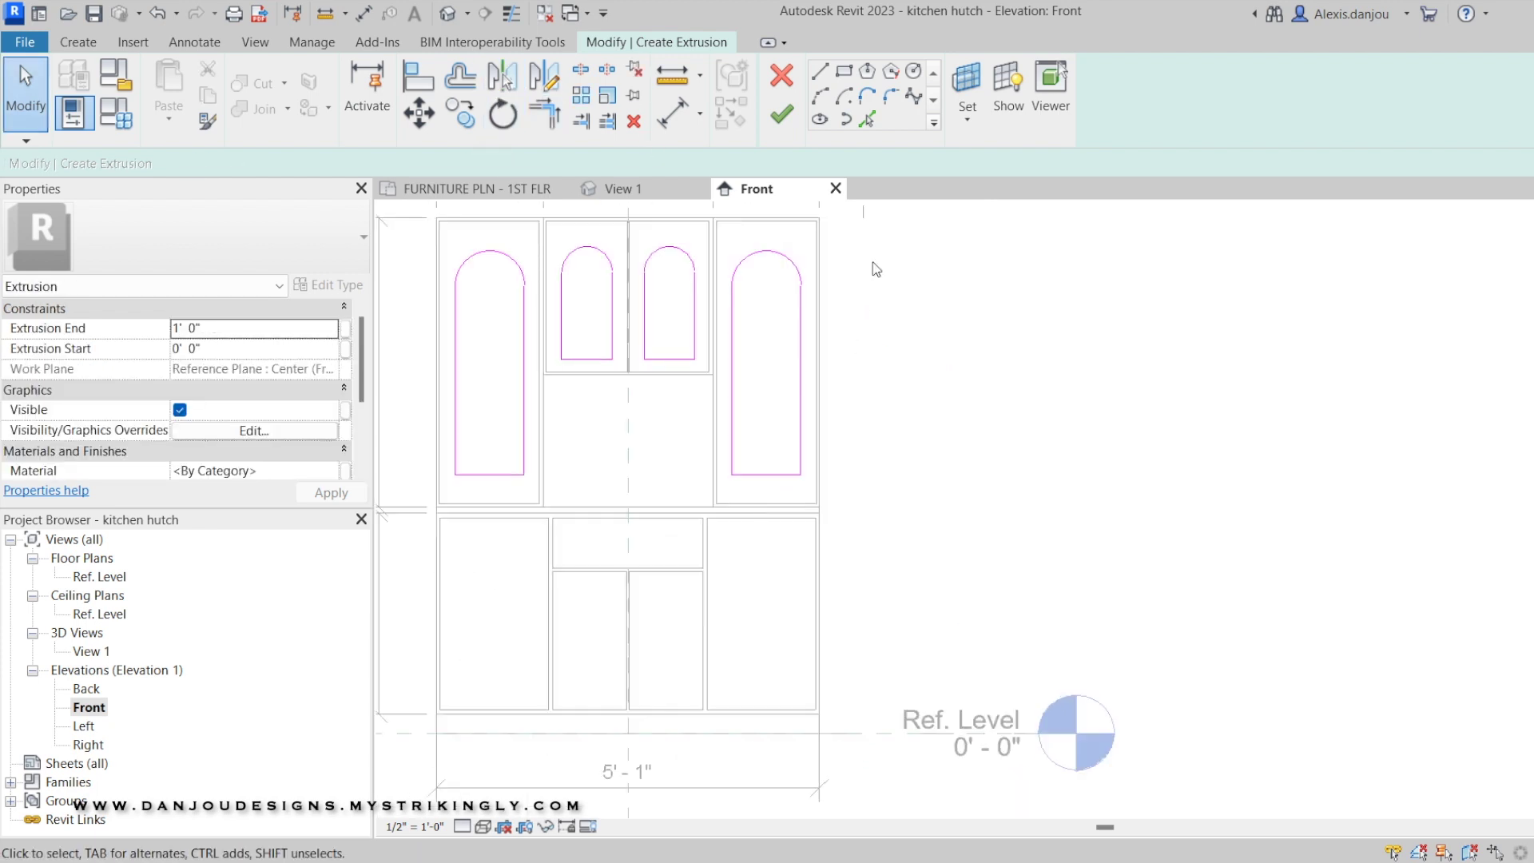
click(782, 114)
middle_drag(965, 390, 984, 491)
In the Left elevation, stretch the arched extrusion's front and back faces so it sits as a thin panel at the doors' front
double_click(84, 725)
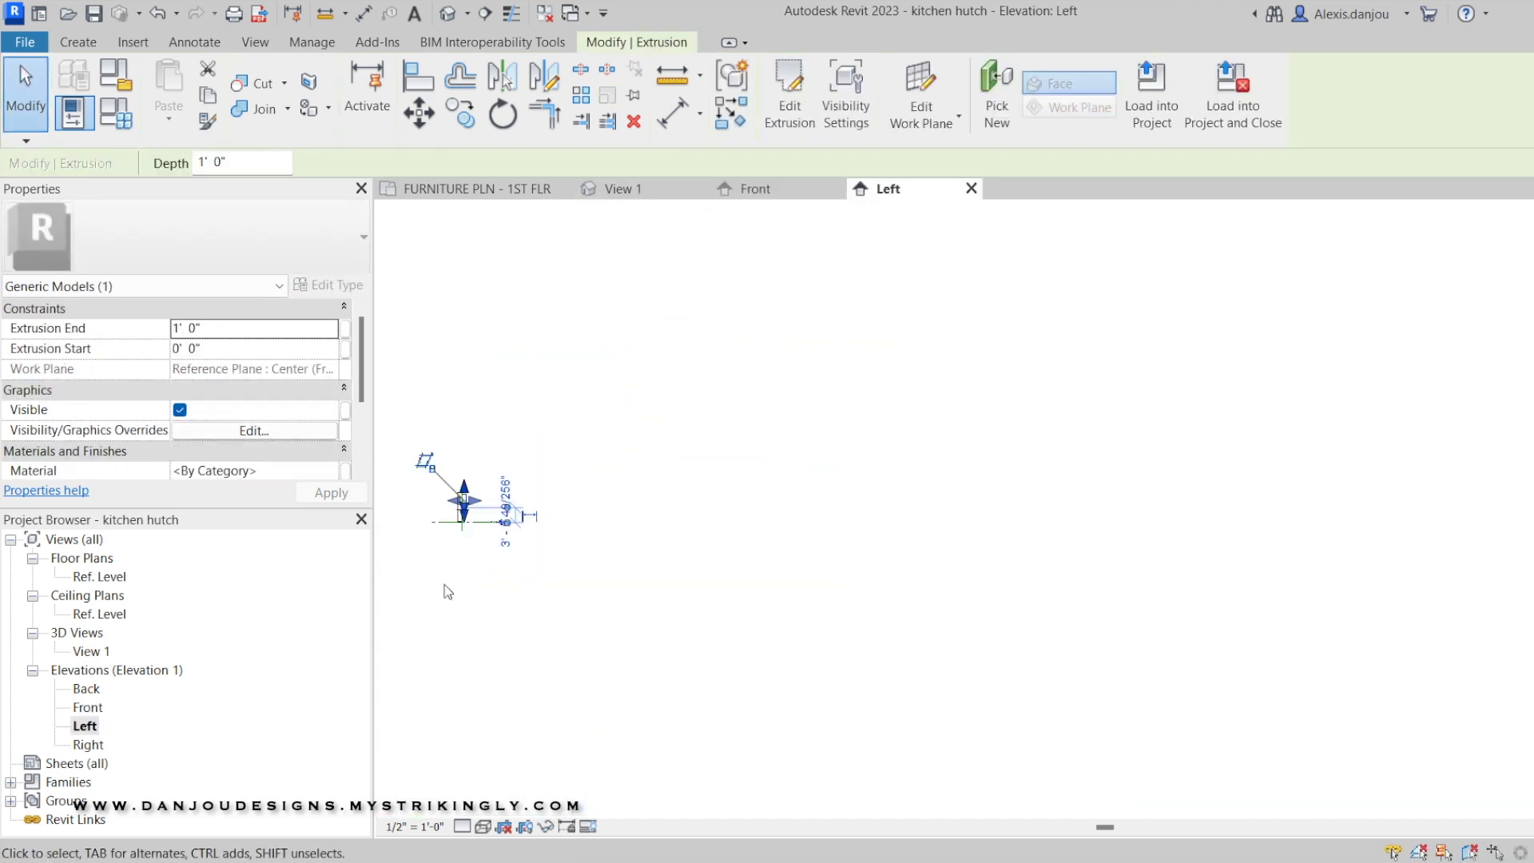
scroll(467, 484, up, 5)
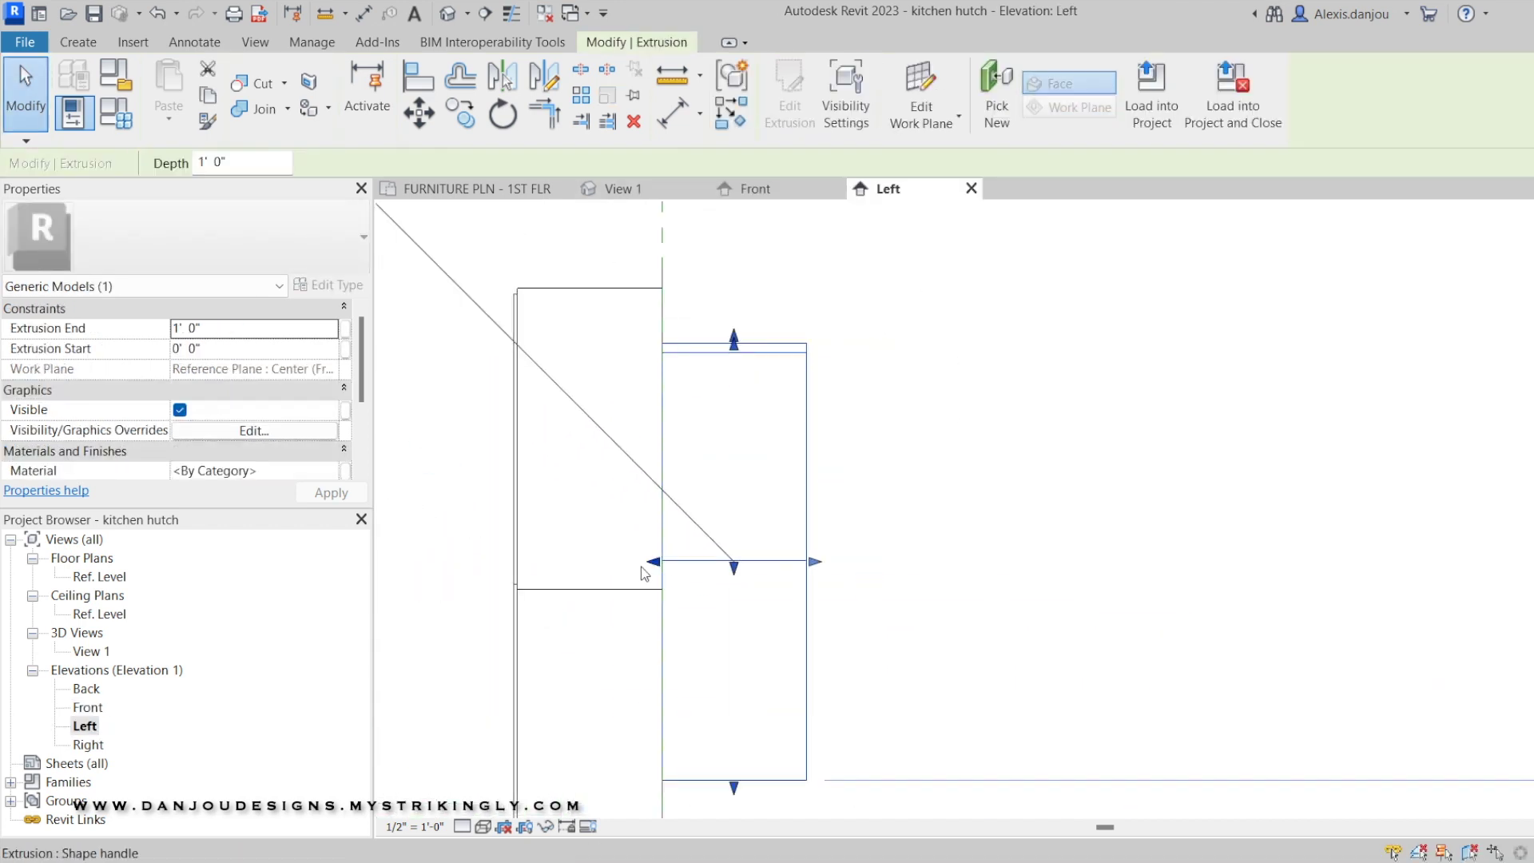
click(588, 554)
click(790, 565)
drag(643, 561, 514, 561)
scroll(560, 559, up, 4)
drag(1113, 562, 442, 578)
scroll(619, 519, down, 4)
Examine the arched panels on the upper cabinet doors in the 3D view
click(637, 192)
click(1106, 441)
scroll(1003, 424, up, 2)
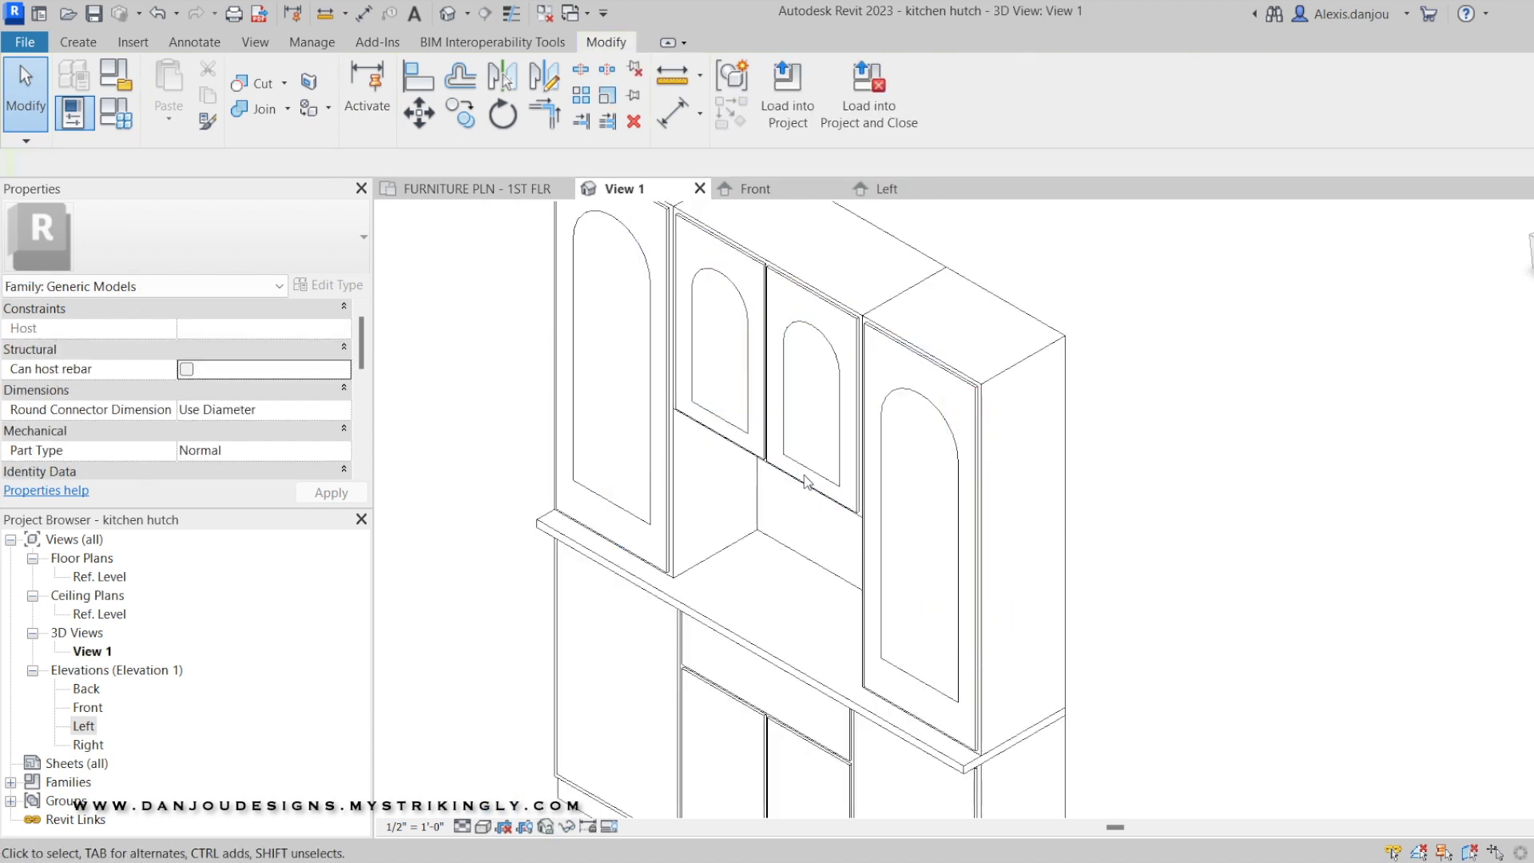
scroll(804, 481, down, 1)
middle_drag(614, 442, 614, 520)
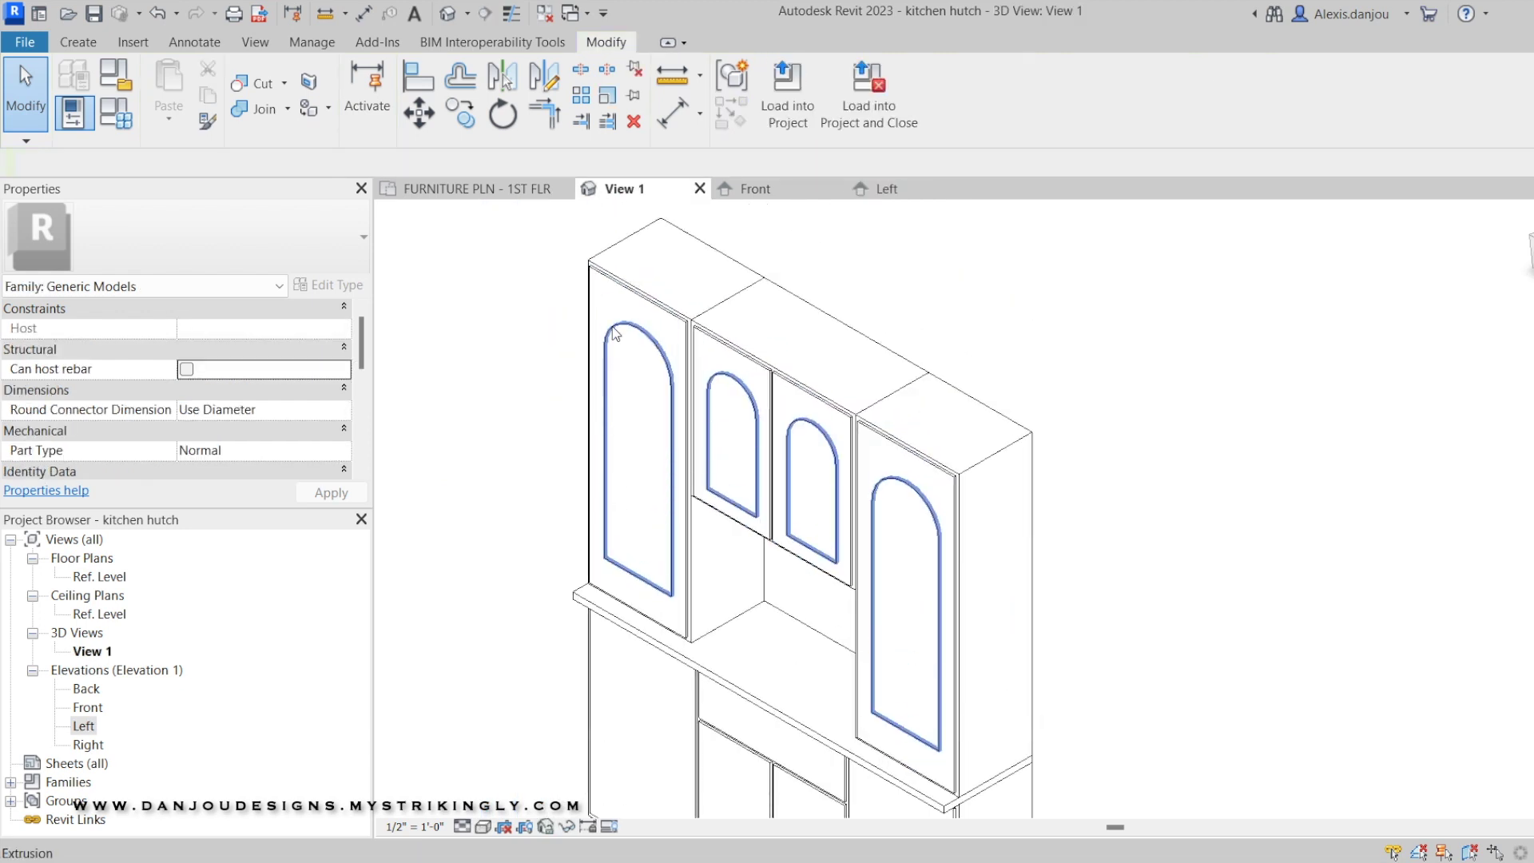
click(615, 333)
click(501, 388)
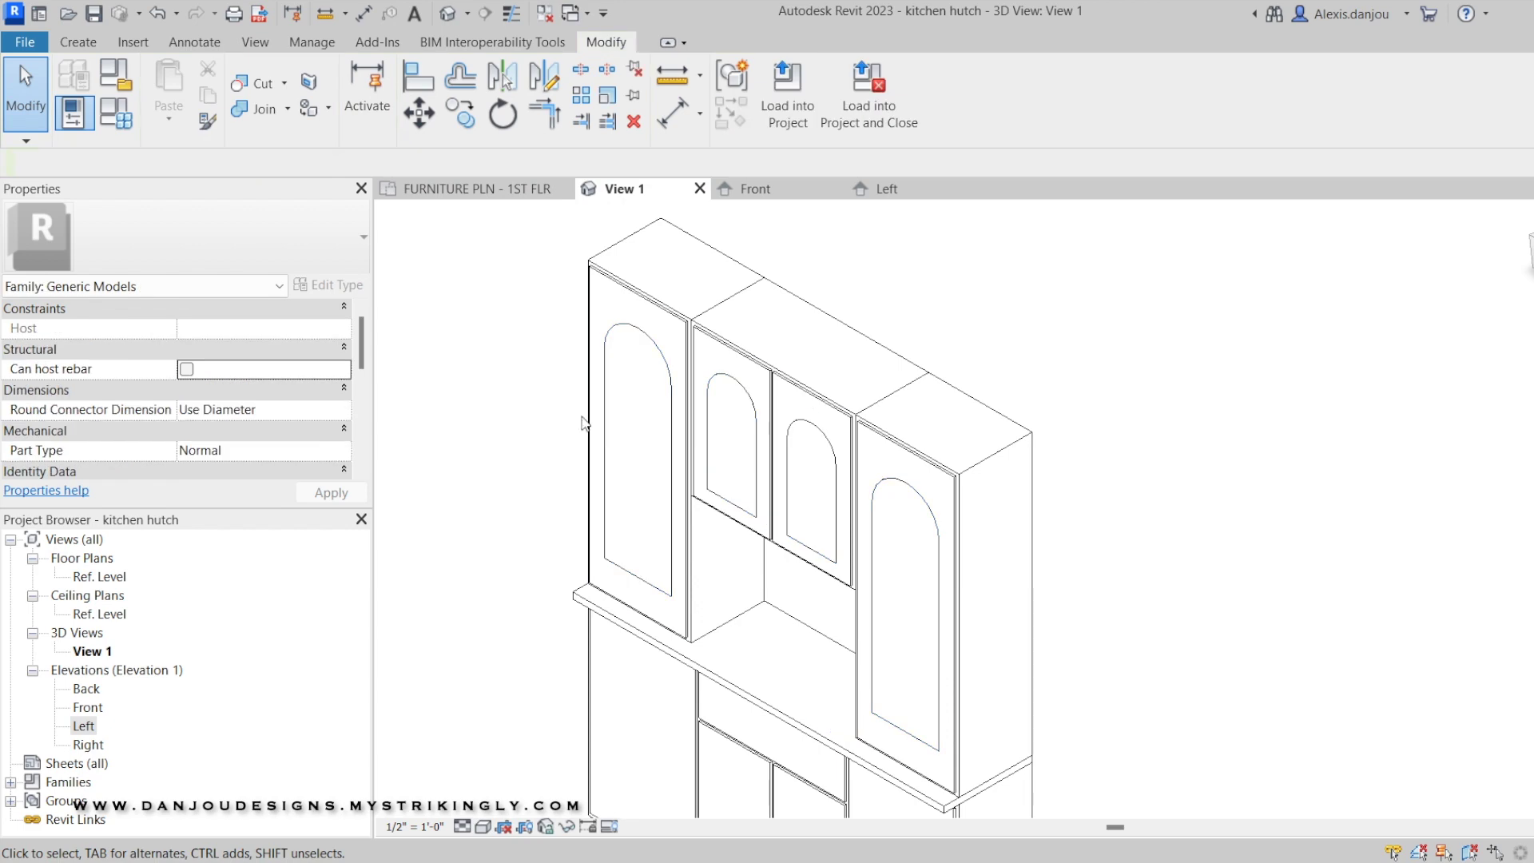
scroll(735, 514, down, 2)
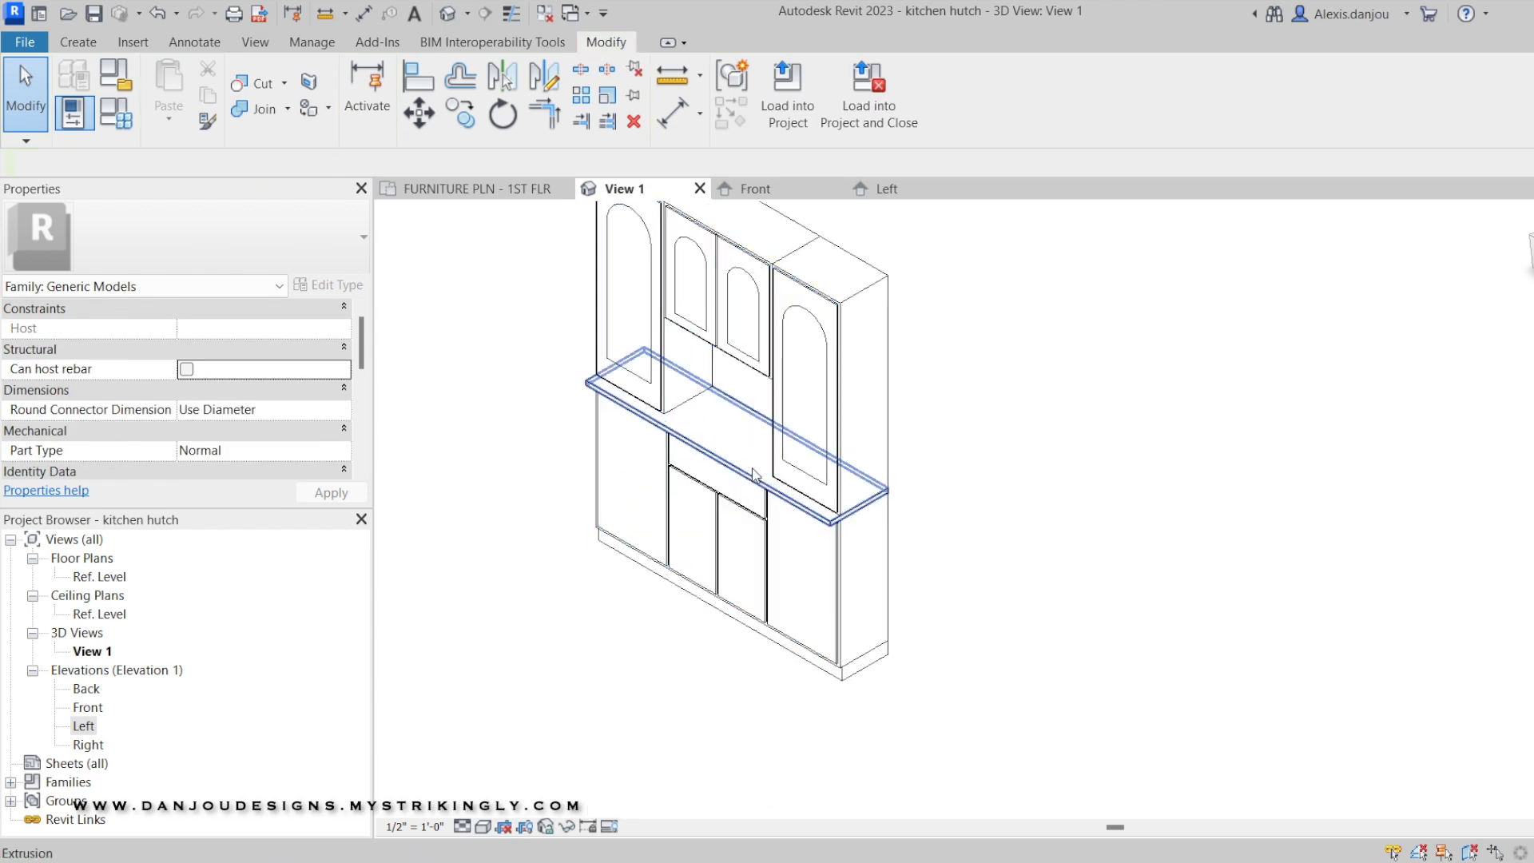
scroll(892, 619, up, 2)
middle_drag(708, 428, 799, 535)
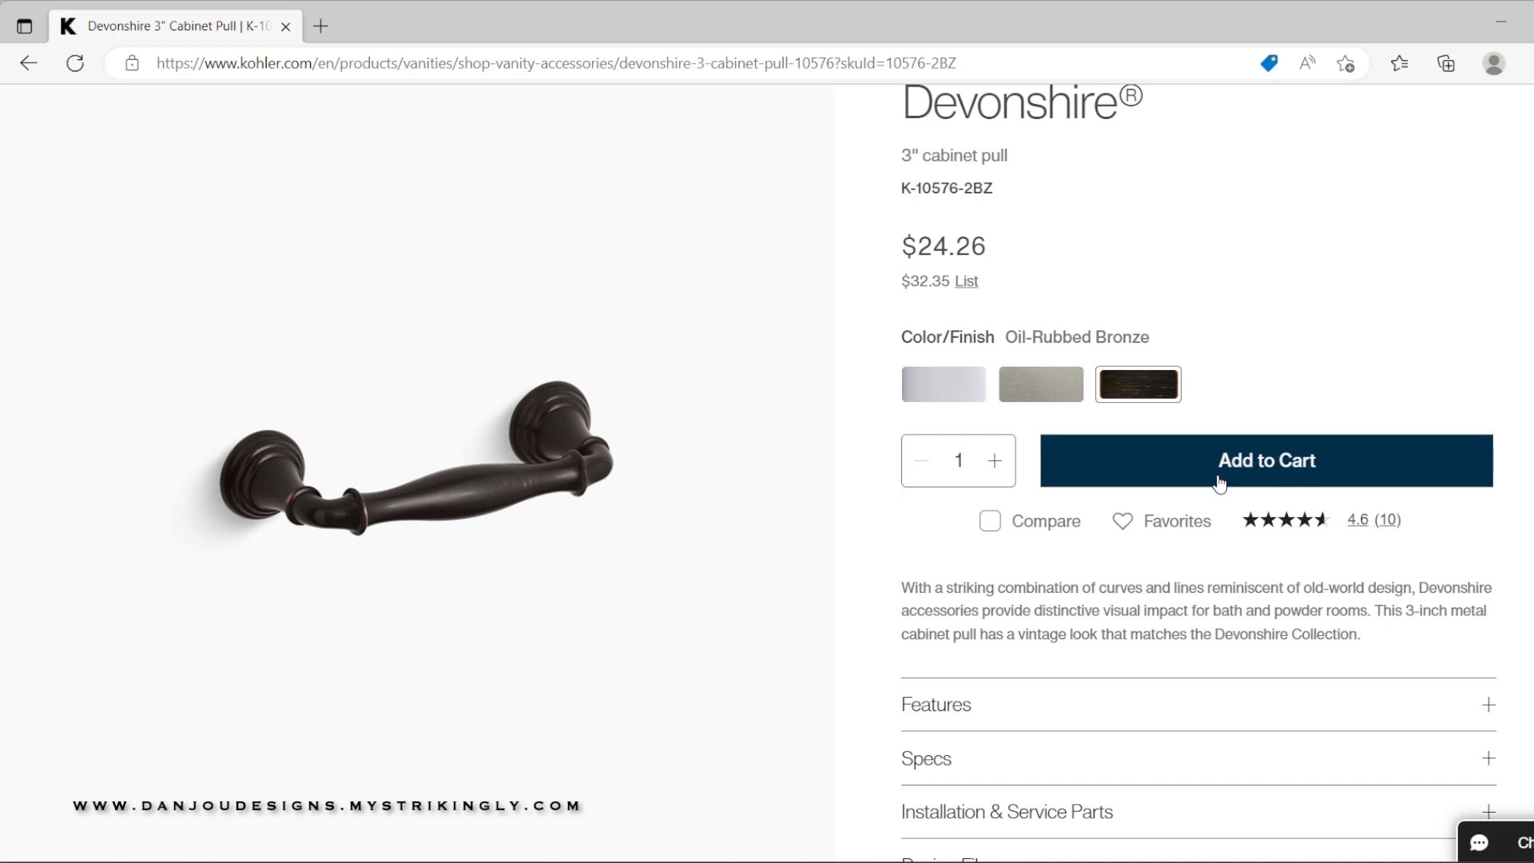
Switch to the browser and review the Kohler product page for the Devonshire 3" cabinet pull
scroll(1206, 493, up, 2)
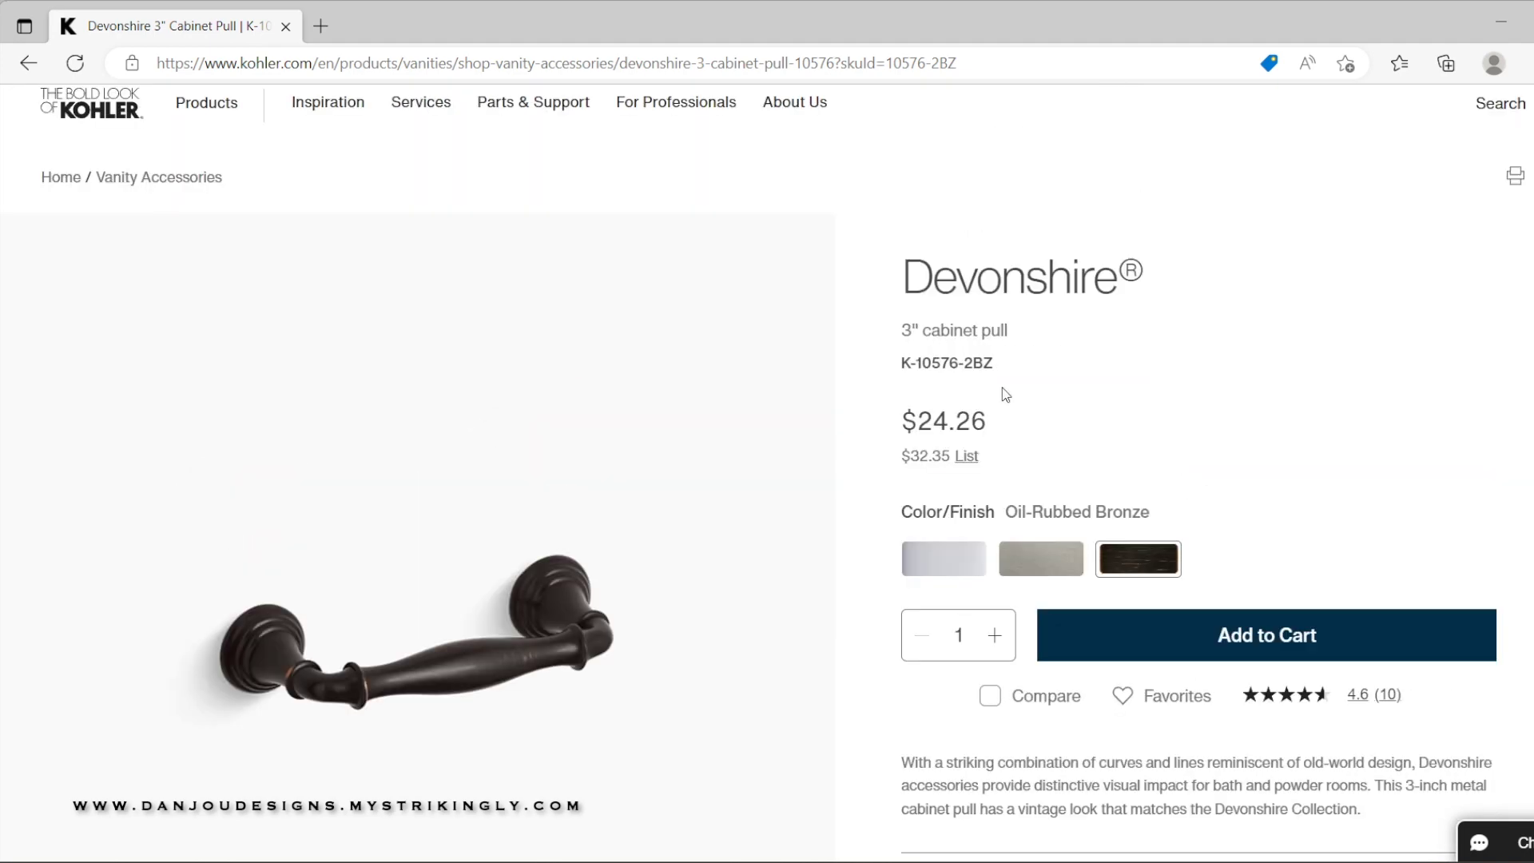
scroll(1015, 411, down, 2)
scroll(1035, 474, up, 2)
scroll(801, 493, down, 3)
scroll(508, 462, up, 1)
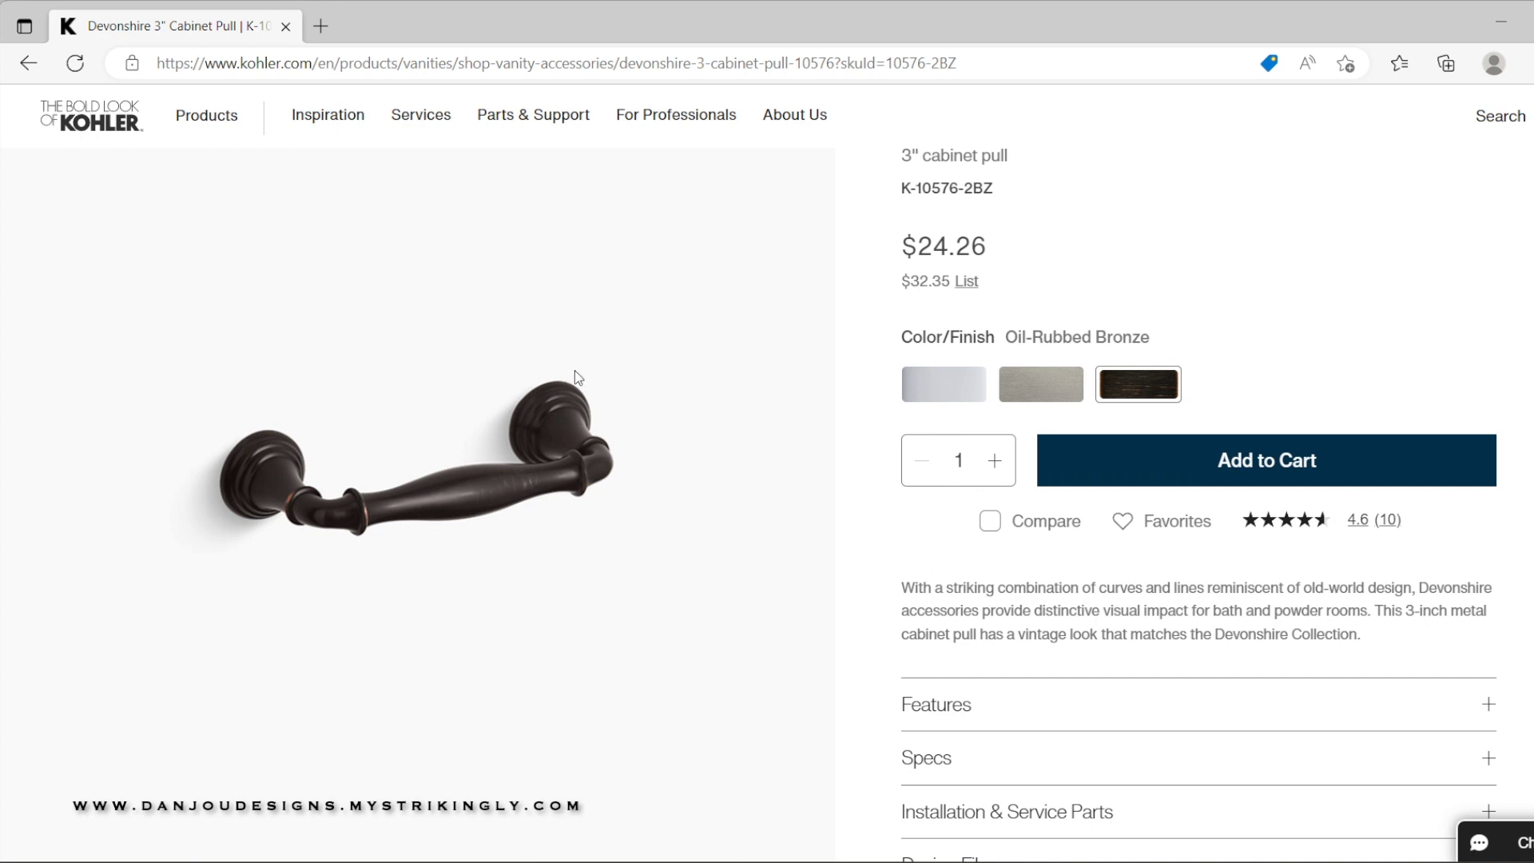
scroll(919, 607, up, 2)
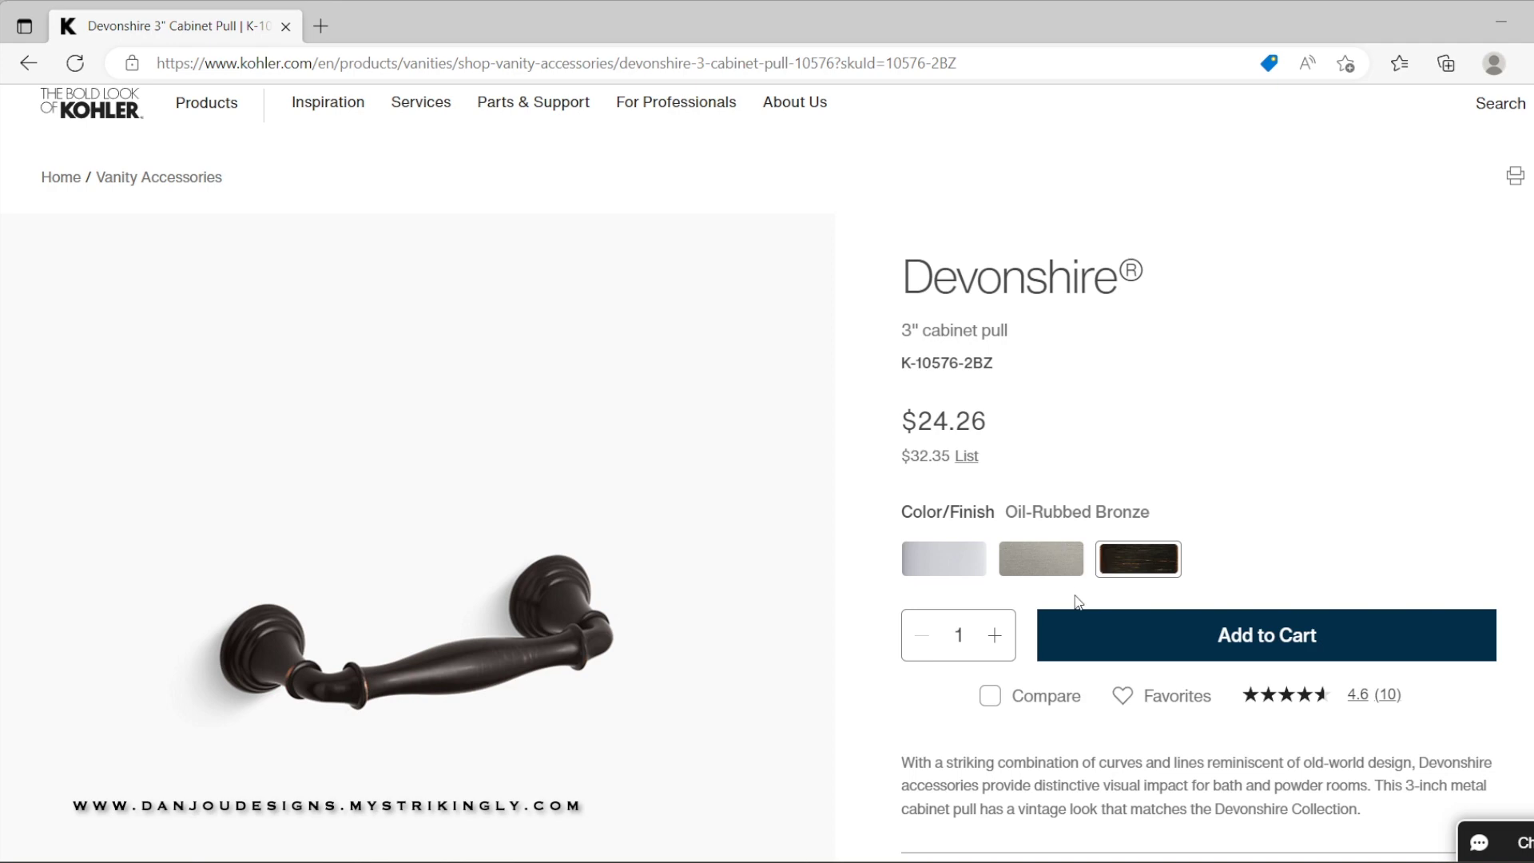
scroll(1074, 601, down, 5)
click(1110, 766)
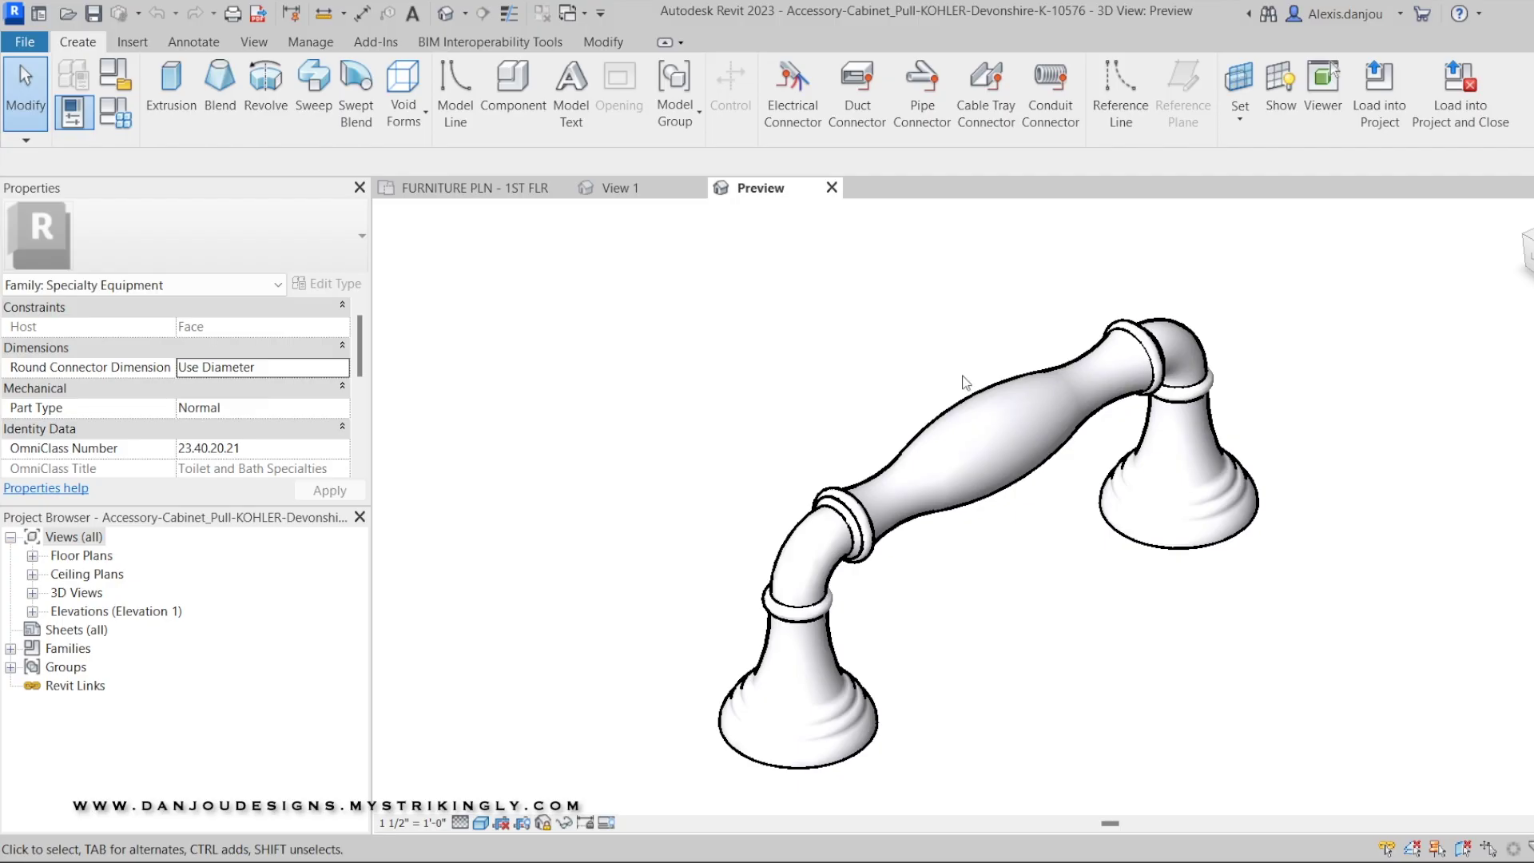
Load the Kohler Devonshire cabinet pull family into kitchen hutch.rfa
click(1372, 127)
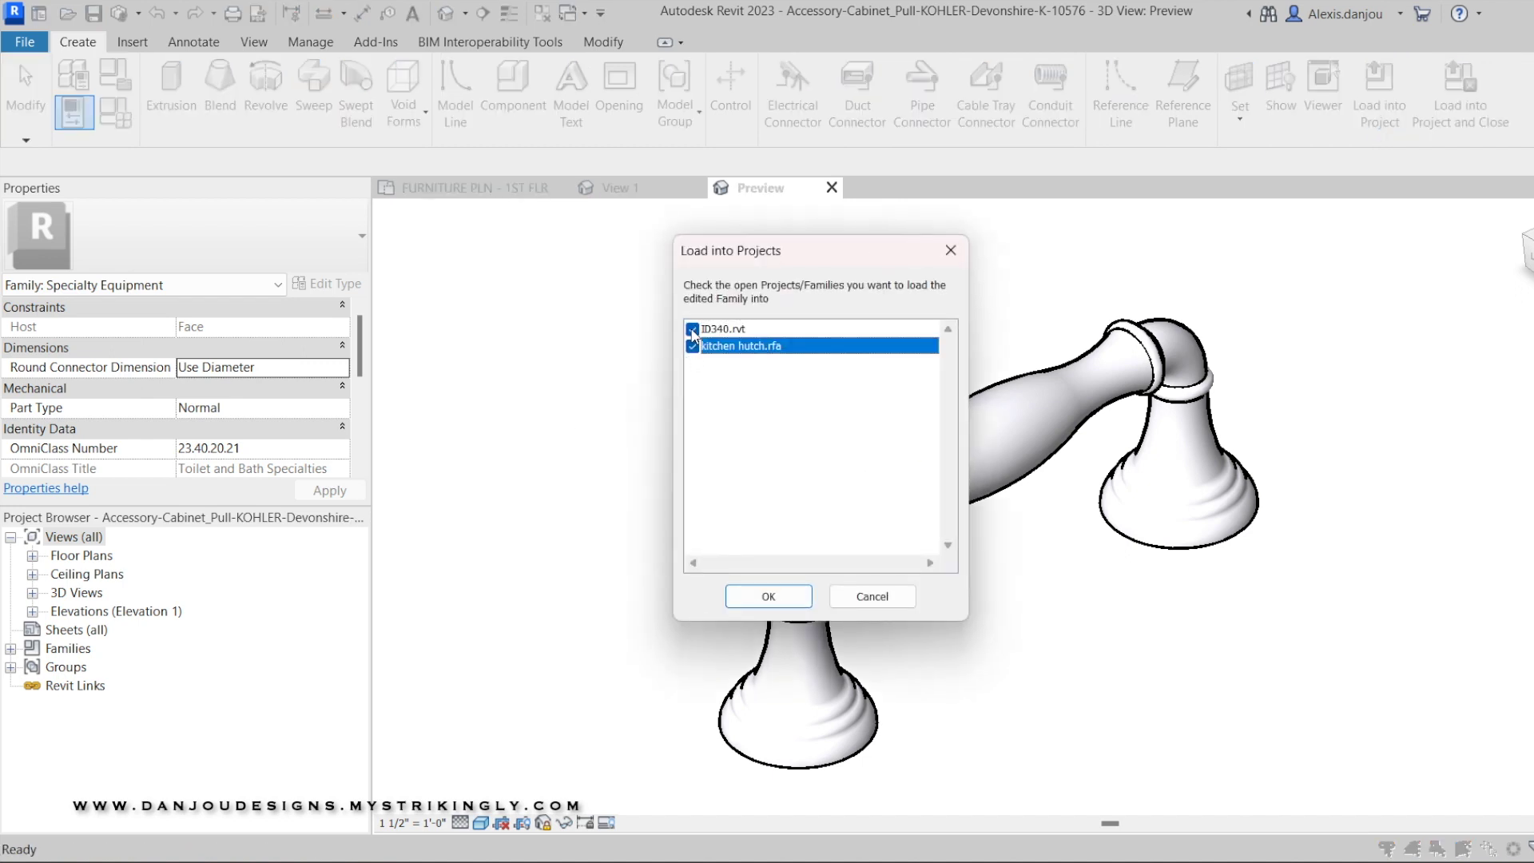
click(693, 330)
click(778, 601)
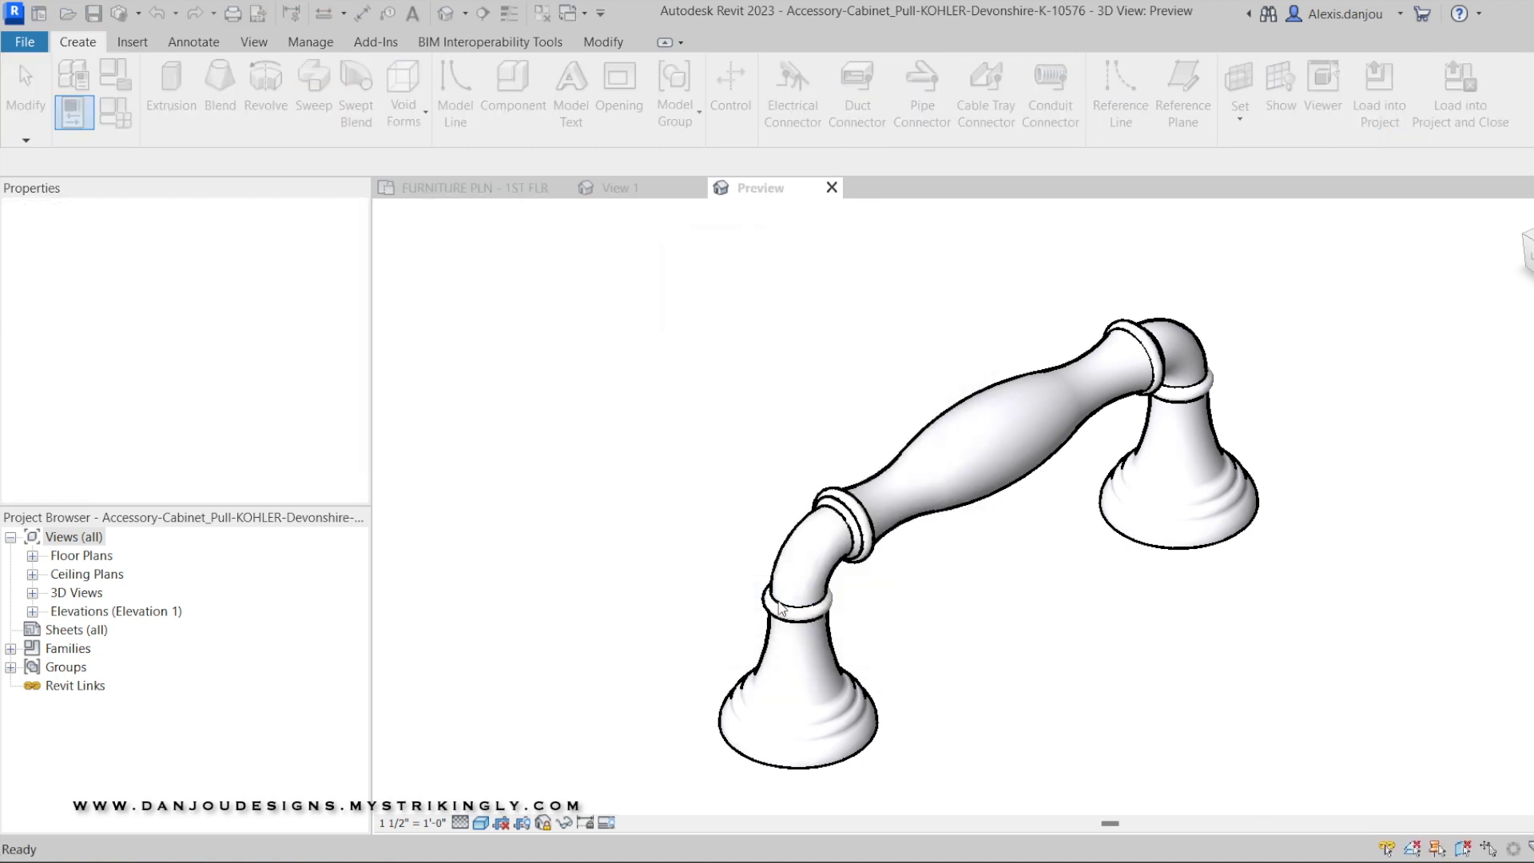
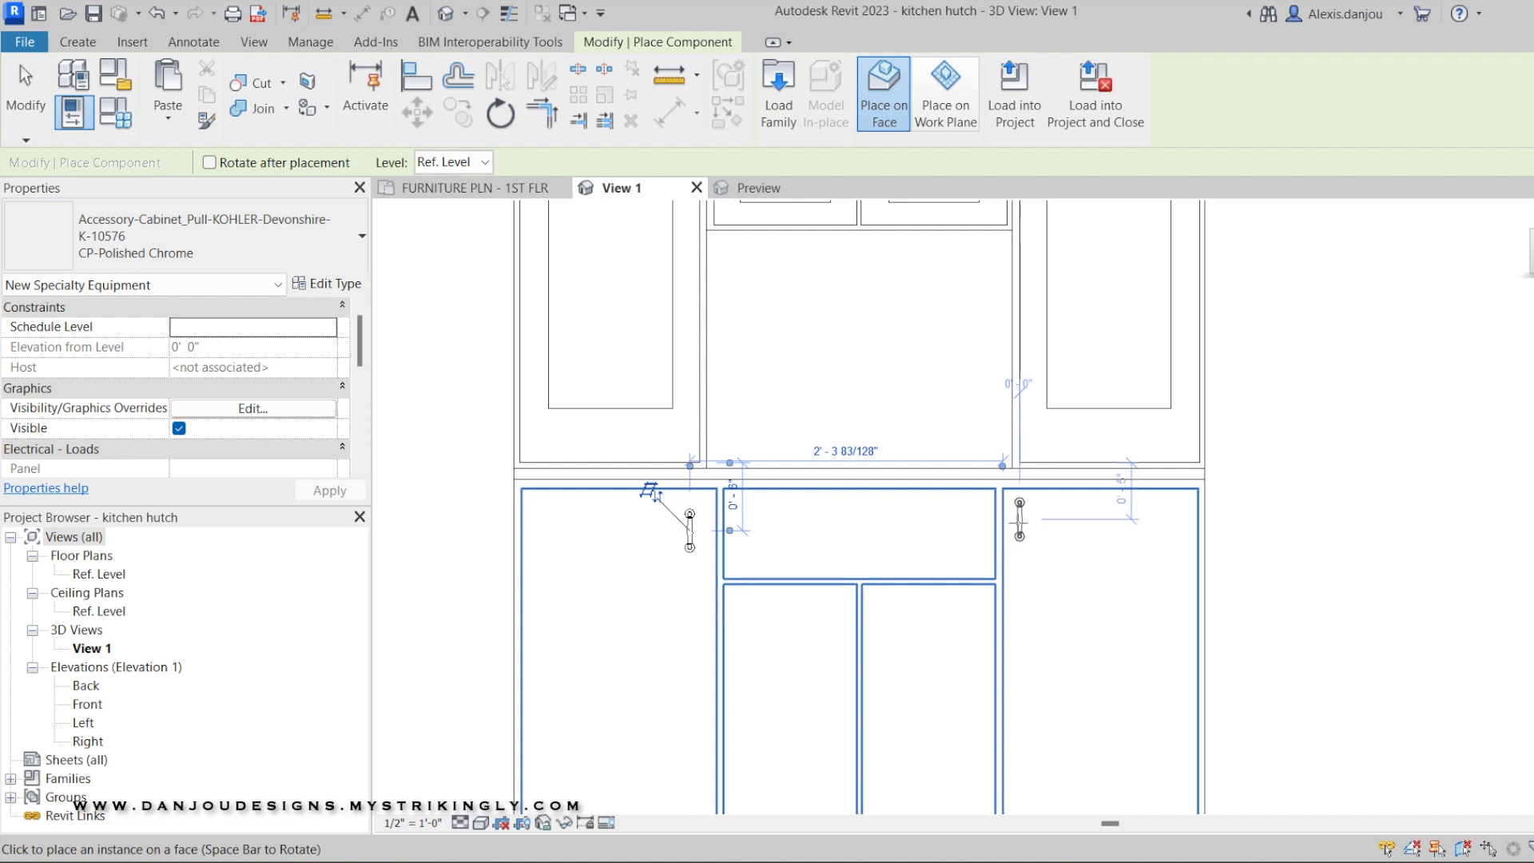
Place a vertical pull near the upper inner corner of the right lower door and flip its work plane to face outward
click(1019, 520)
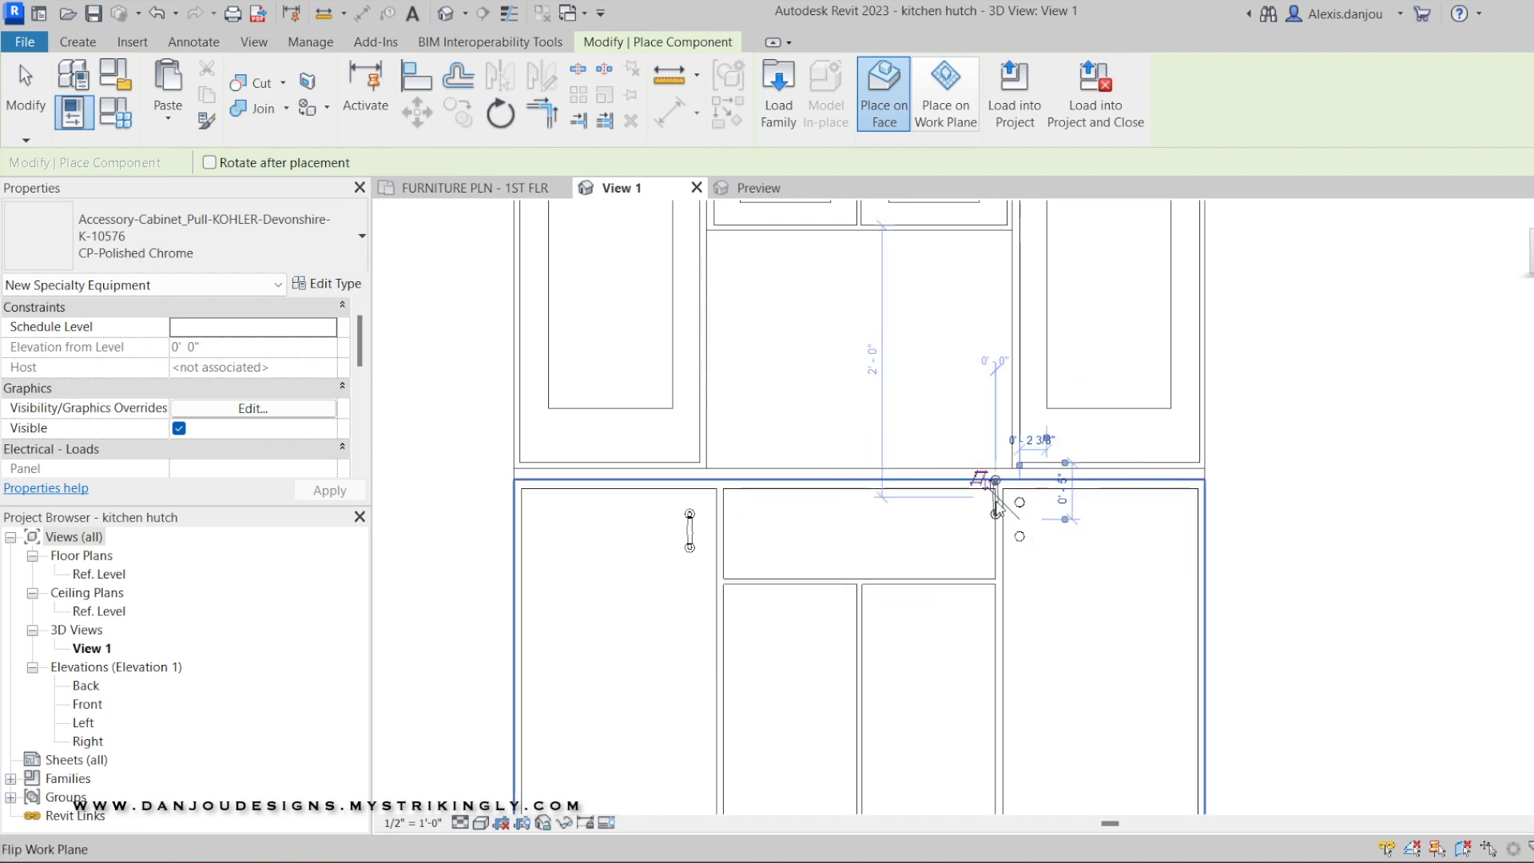
scroll(980, 487, up, 4)
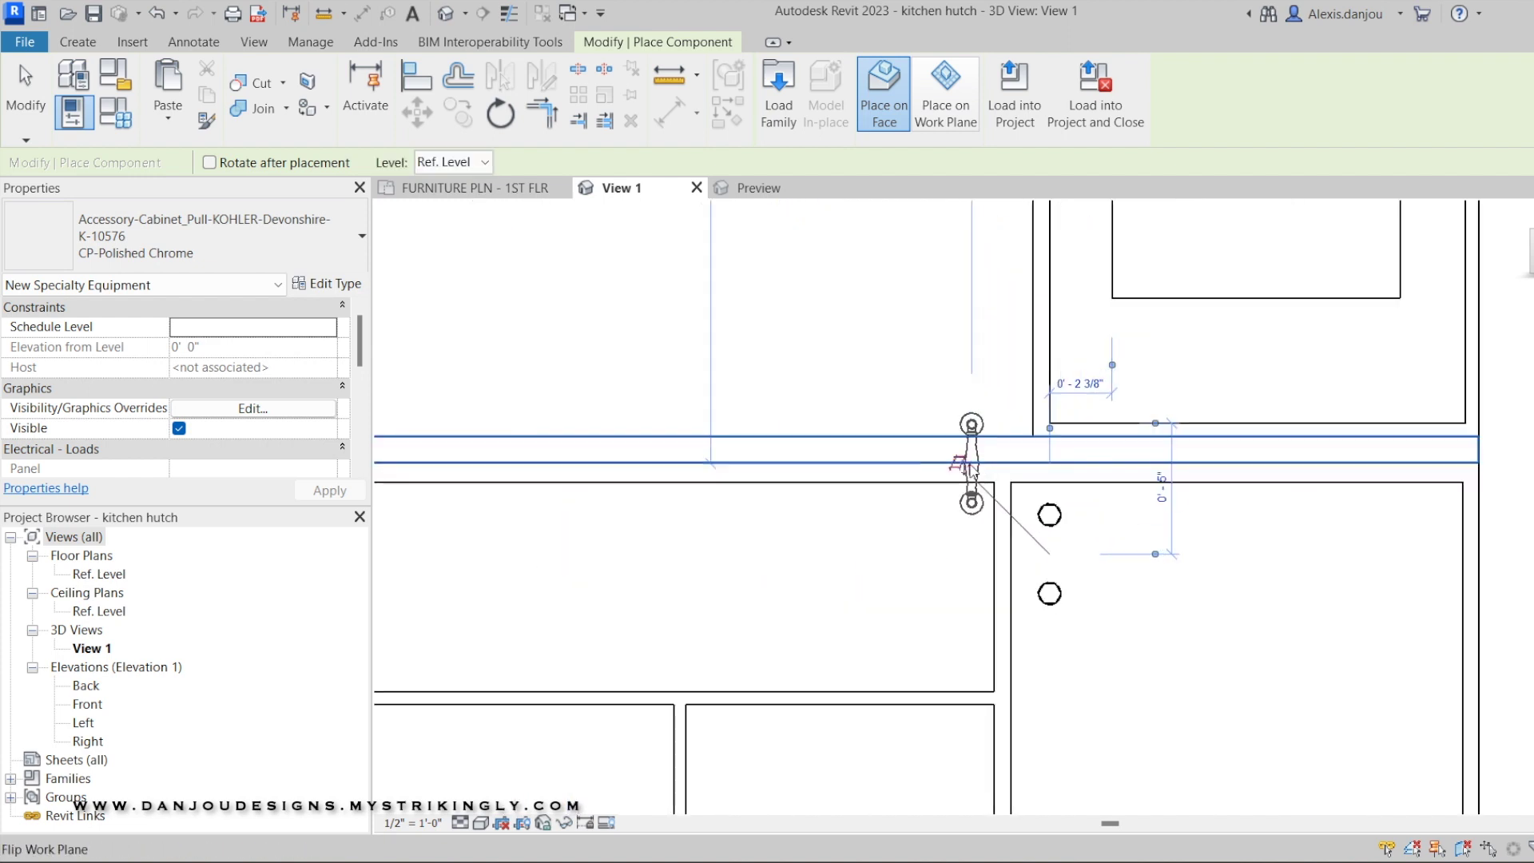
click(965, 470)
scroll(978, 643, down, 3)
middle_drag(850, 664, 971, 500)
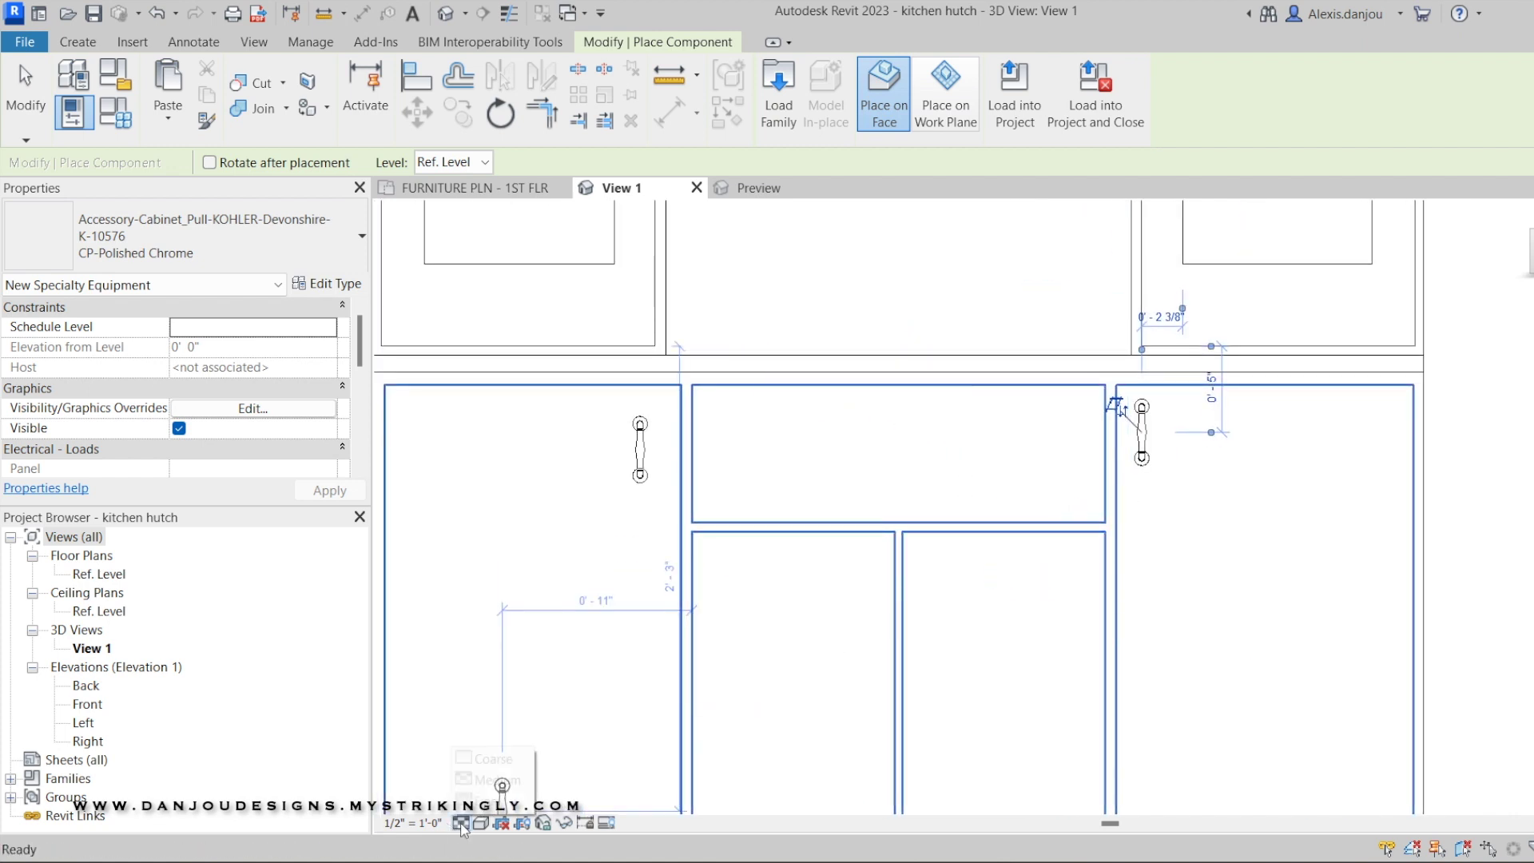
Set the view's detail level to Fine and place a horizontal, outward-facing pull on the center drawer front
click(484, 800)
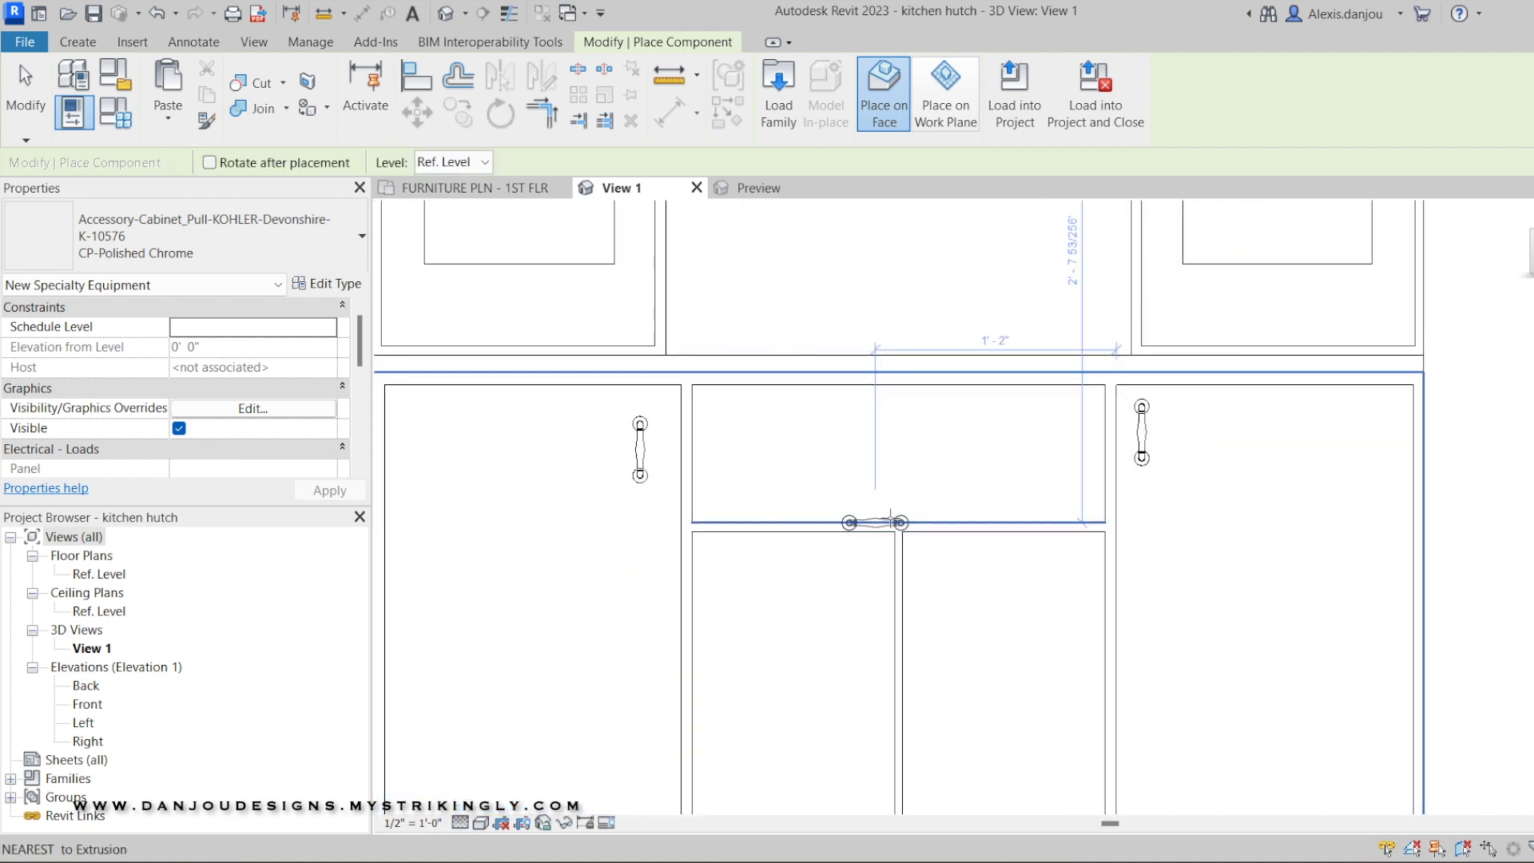
scroll(891, 519, up, 1)
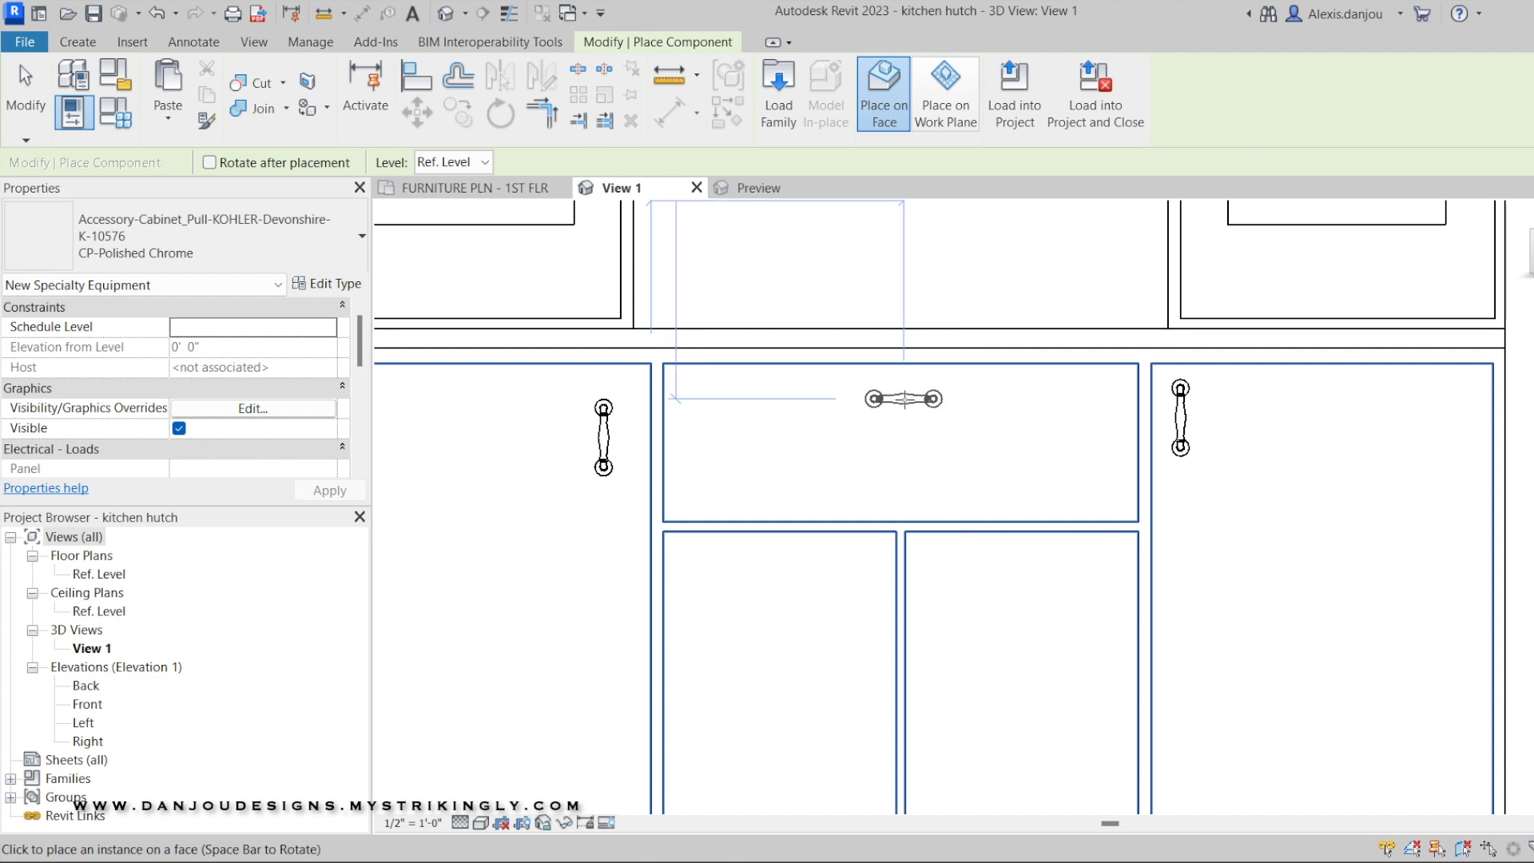
click(903, 398)
click(864, 359)
Place vertical pulls near the upper inner corners of the two center lower doors and flip the left one outward
key(space)
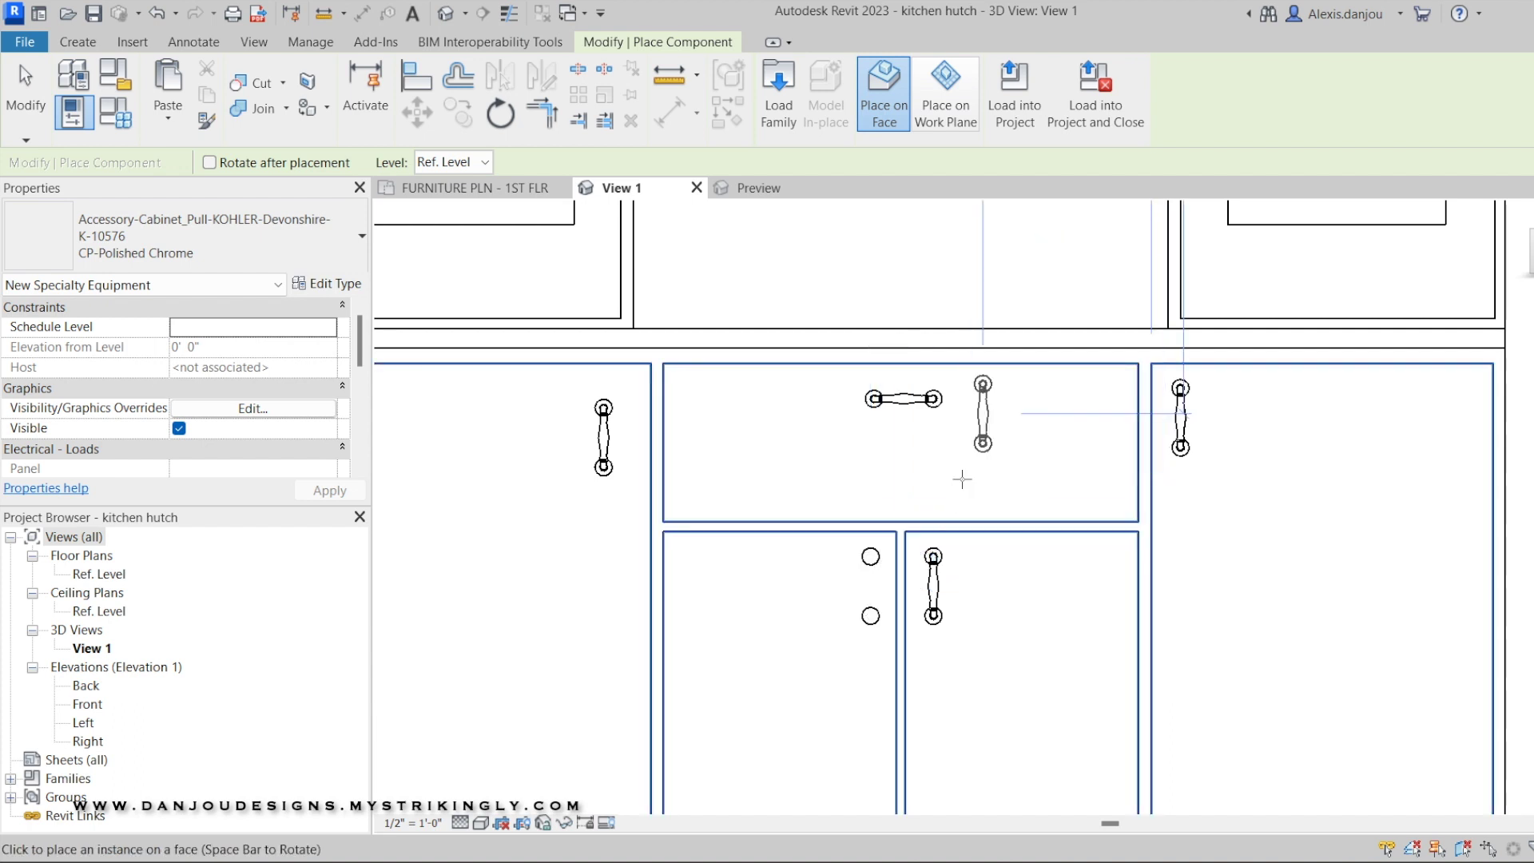
key(Escape)
click(877, 537)
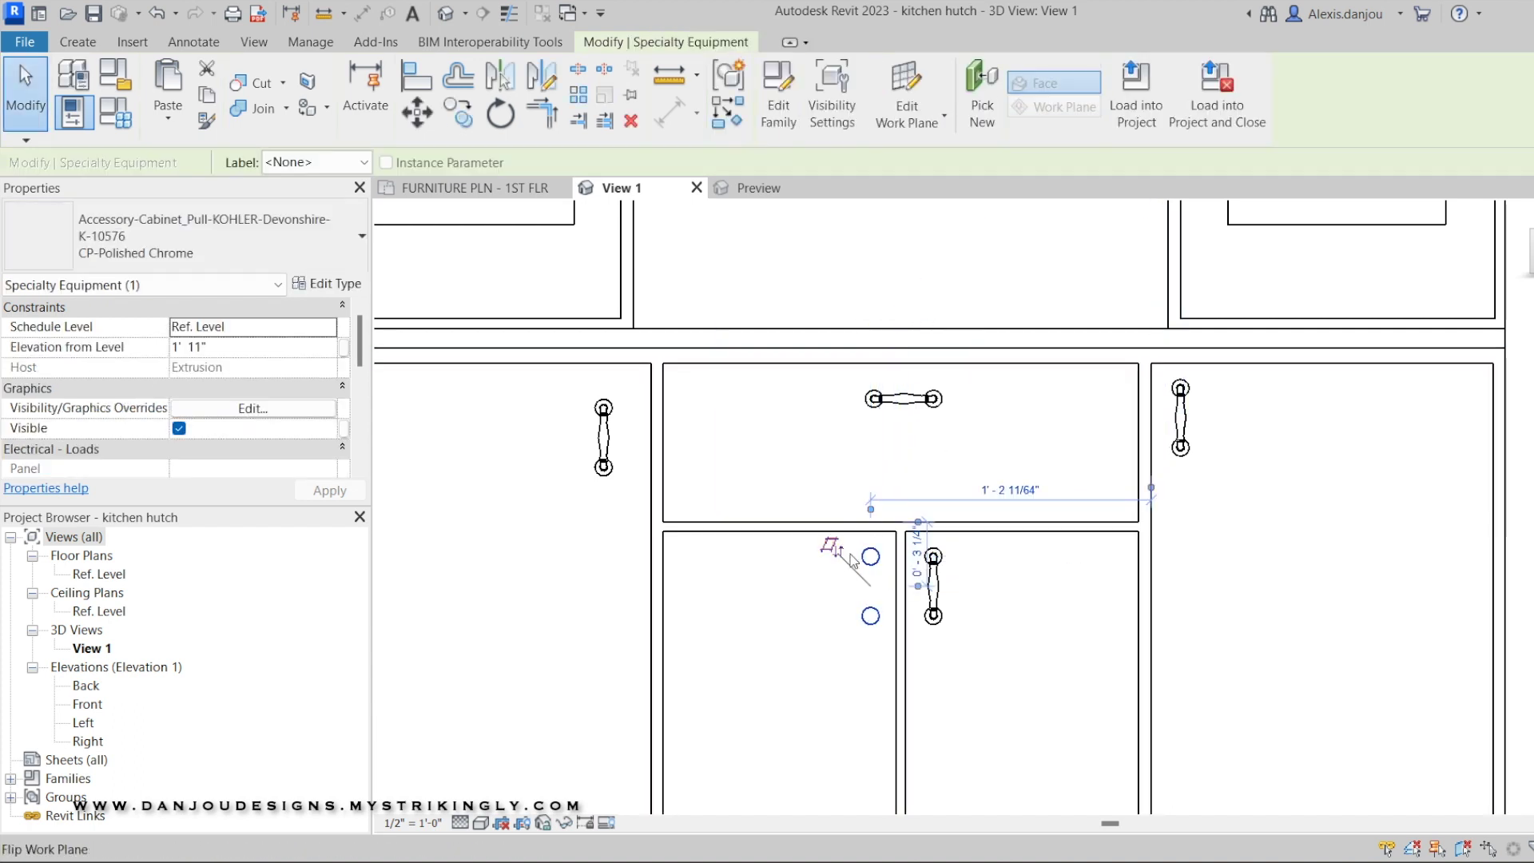
Check the orientation of the pulls on the lower doors and drawer from an angled 3D view
scroll(844, 562, down, 5)
middle_drag(1048, 511, 902, 321)
shift+middle_drag(1478, 276, 1331, 226)
scroll(873, 514, up, 3)
click(1186, 498)
scroll(764, 519, up, 2)
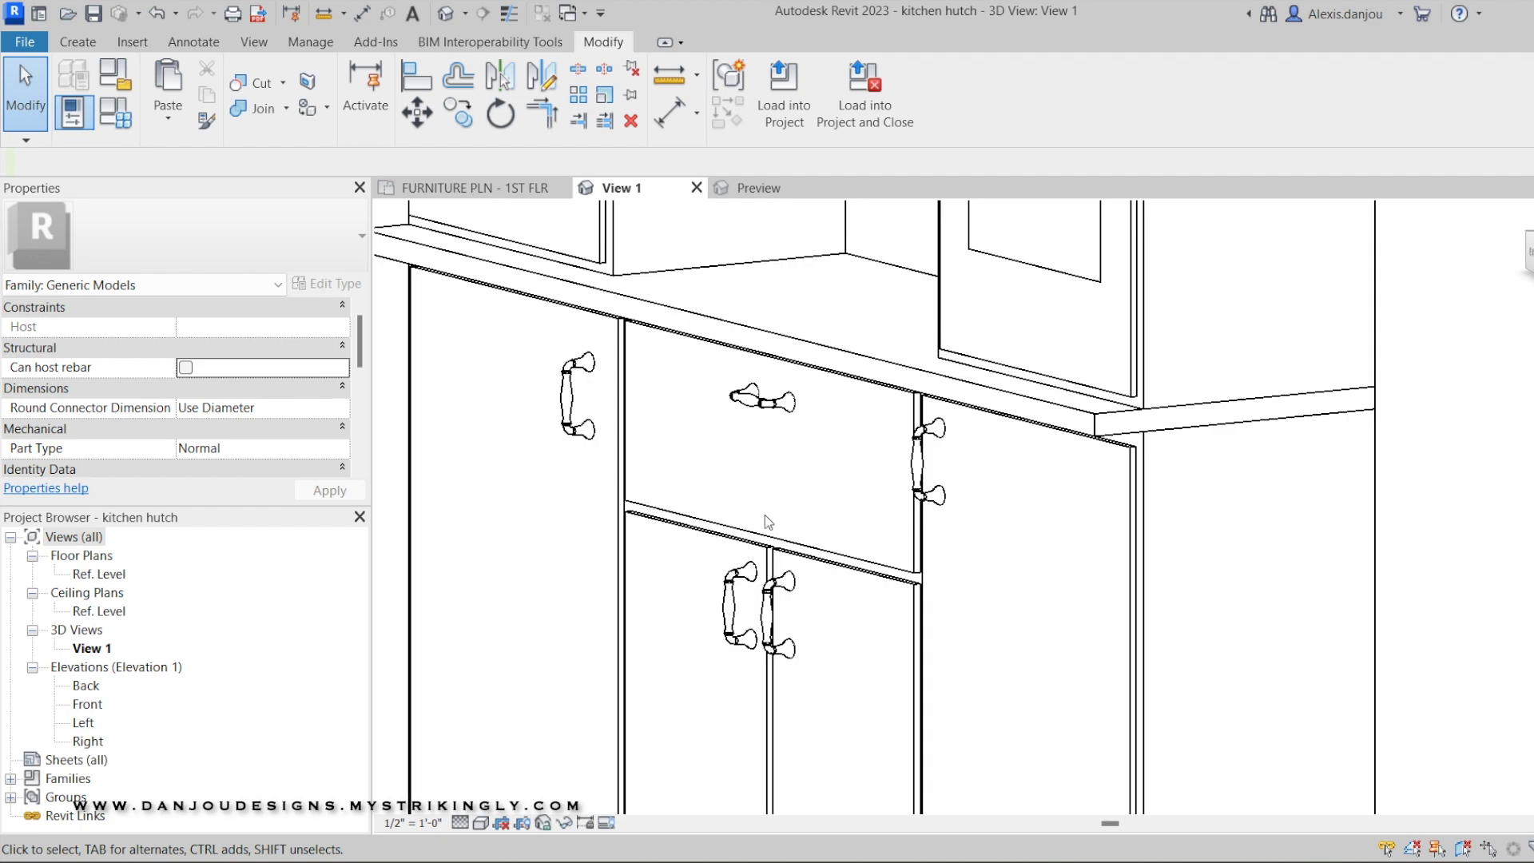
scroll(1167, 429, down, 4)
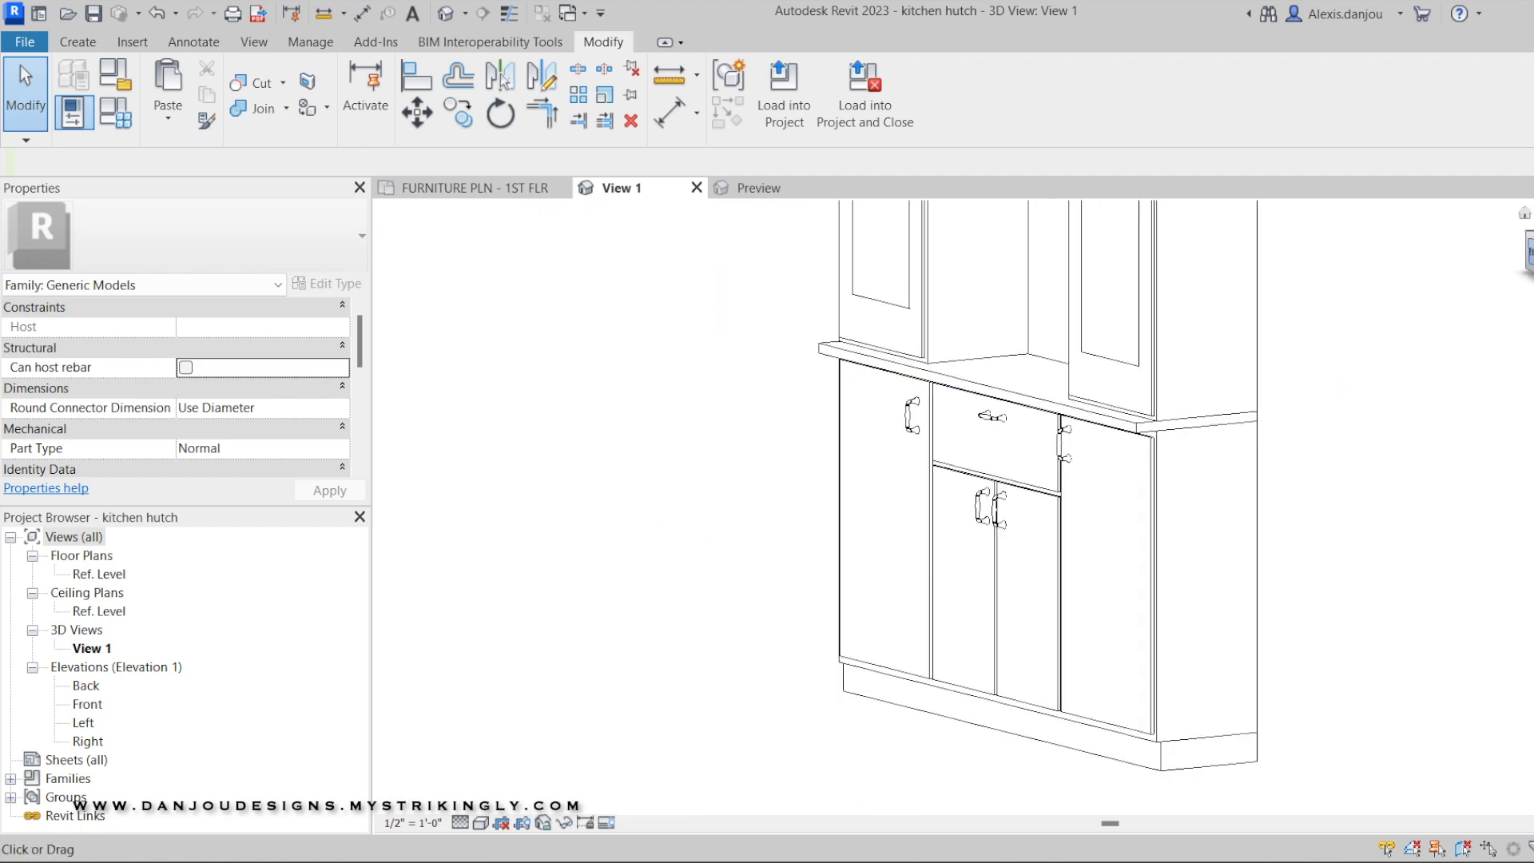
Place vertical pulls near the lower inner corners of the two tall upper doors and flip their work planes outward
click(1529, 252)
scroll(1167, 318, up, 4)
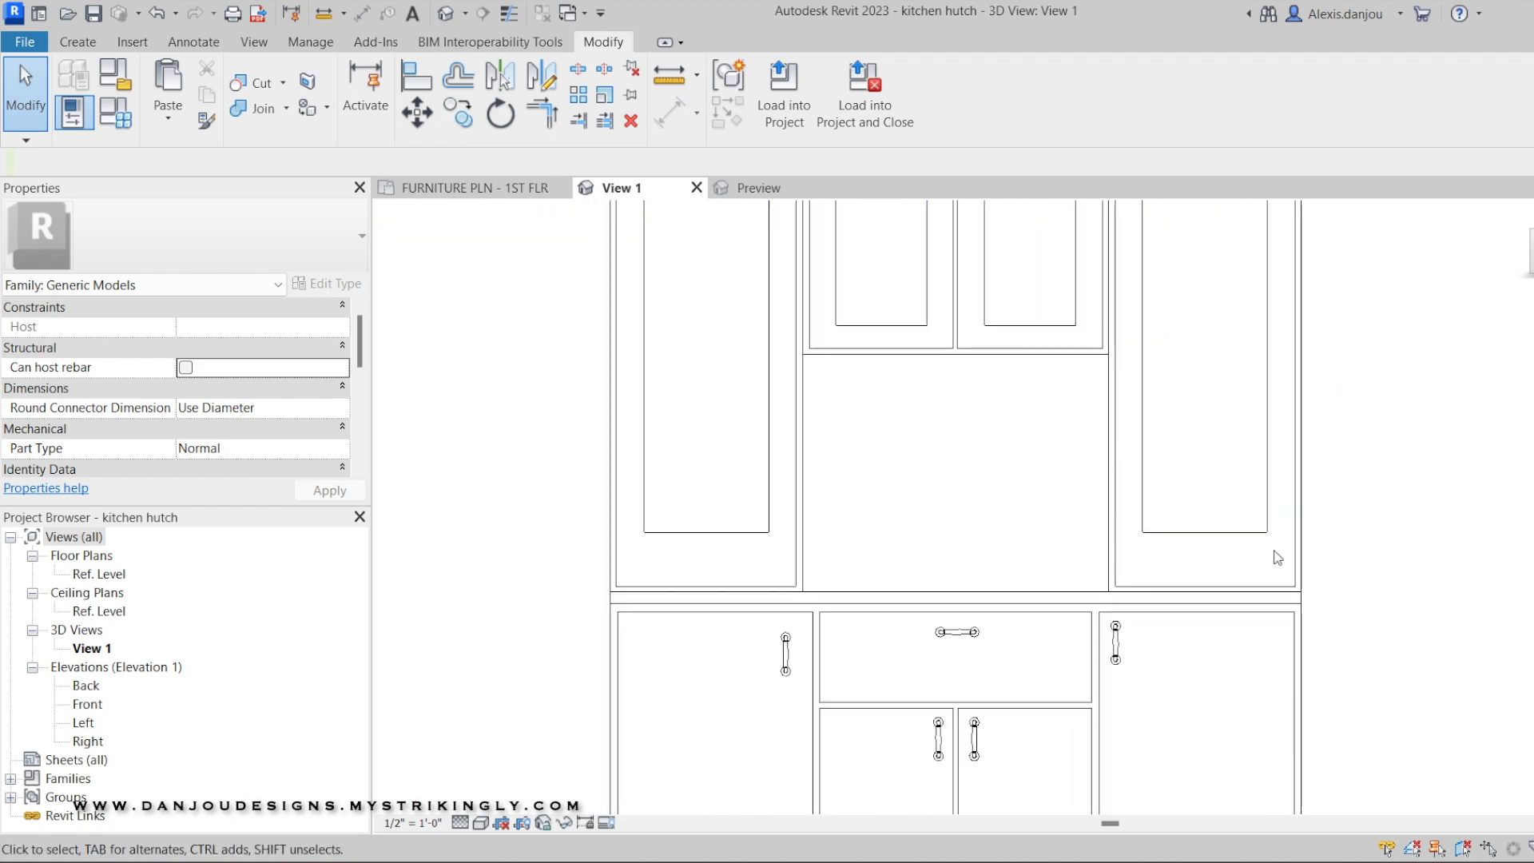
key(m)
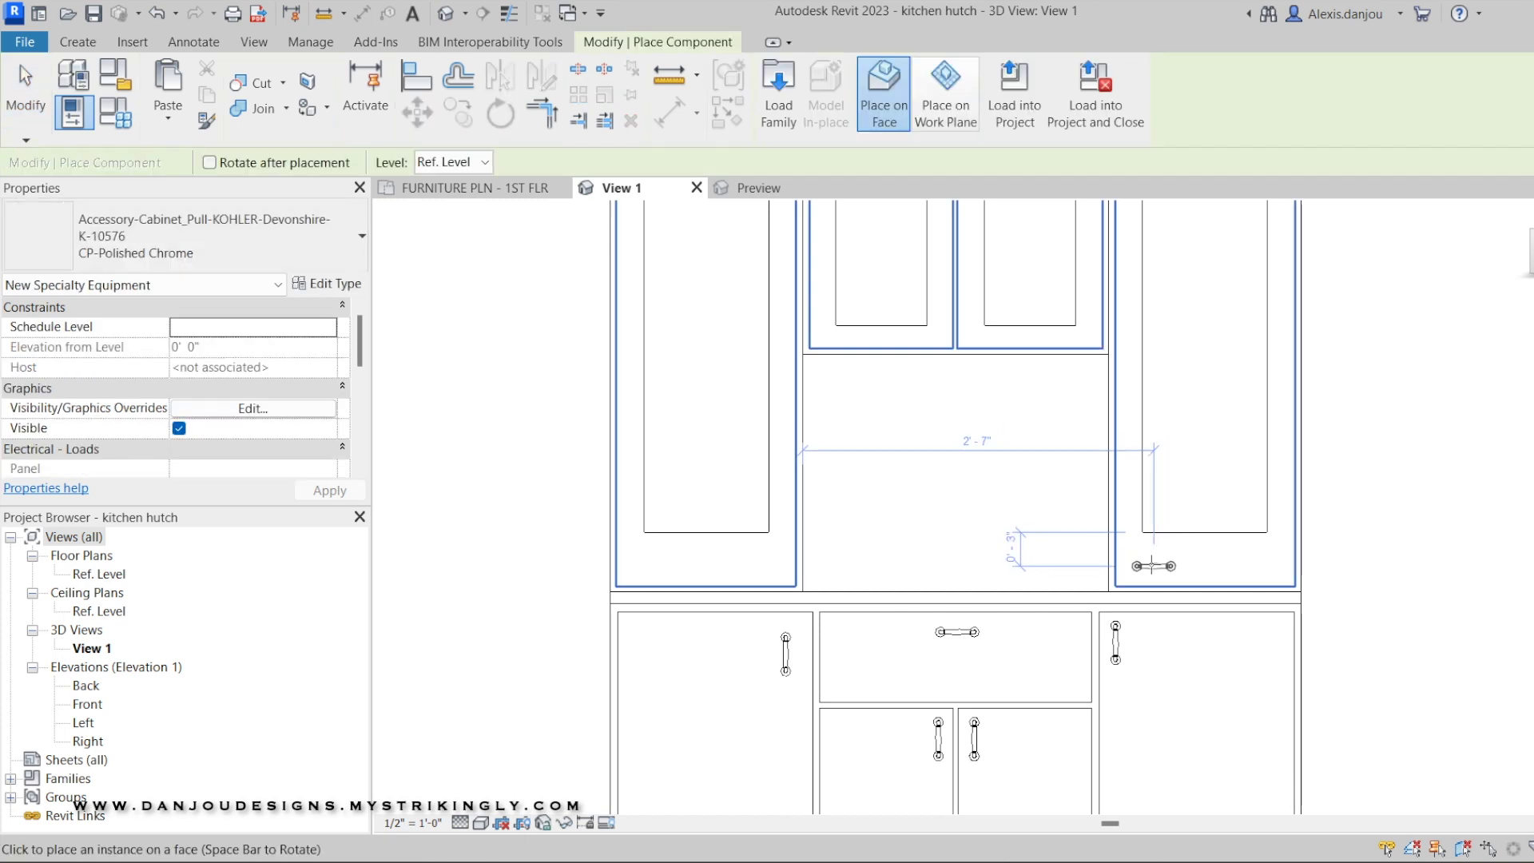
scroll(1134, 554, up, 2)
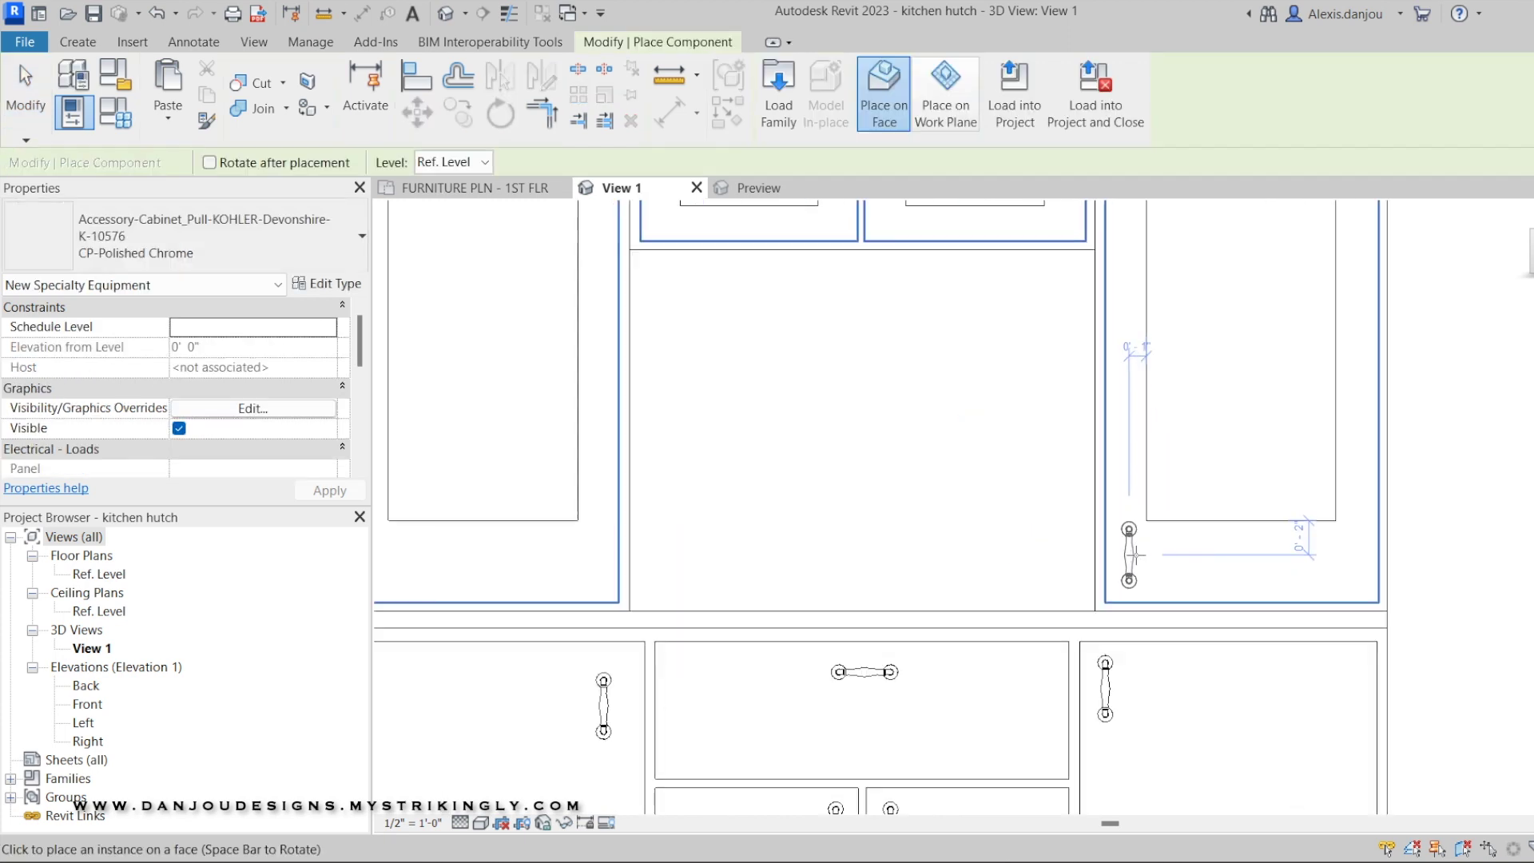
click(1096, 503)
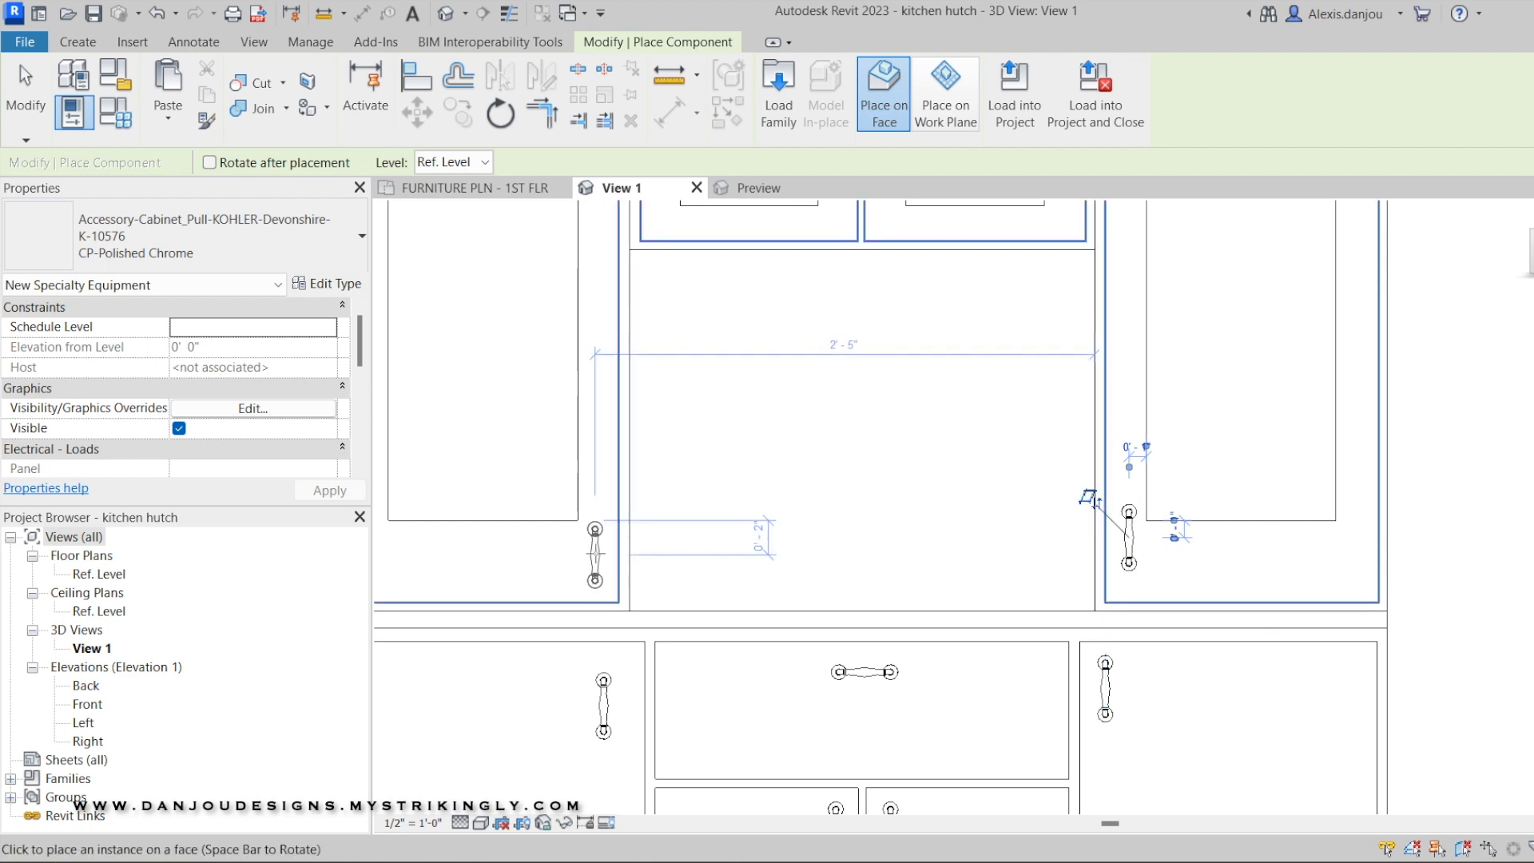
click(595, 555)
click(557, 515)
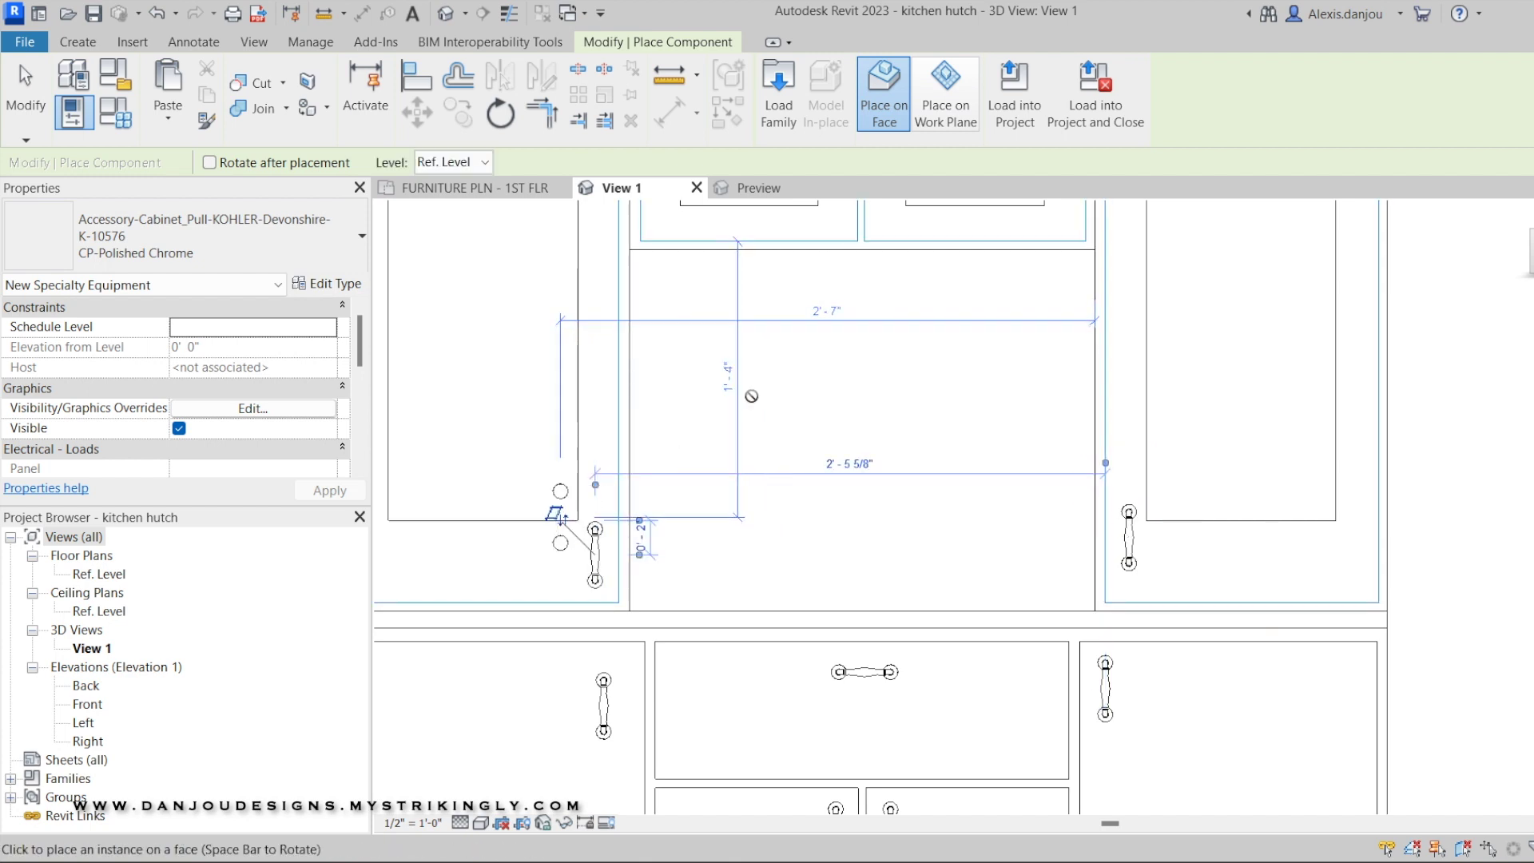
Place vertical pulls near the lower inner corners of the two short center upper doors
middle_drag(800, 376, 822, 627)
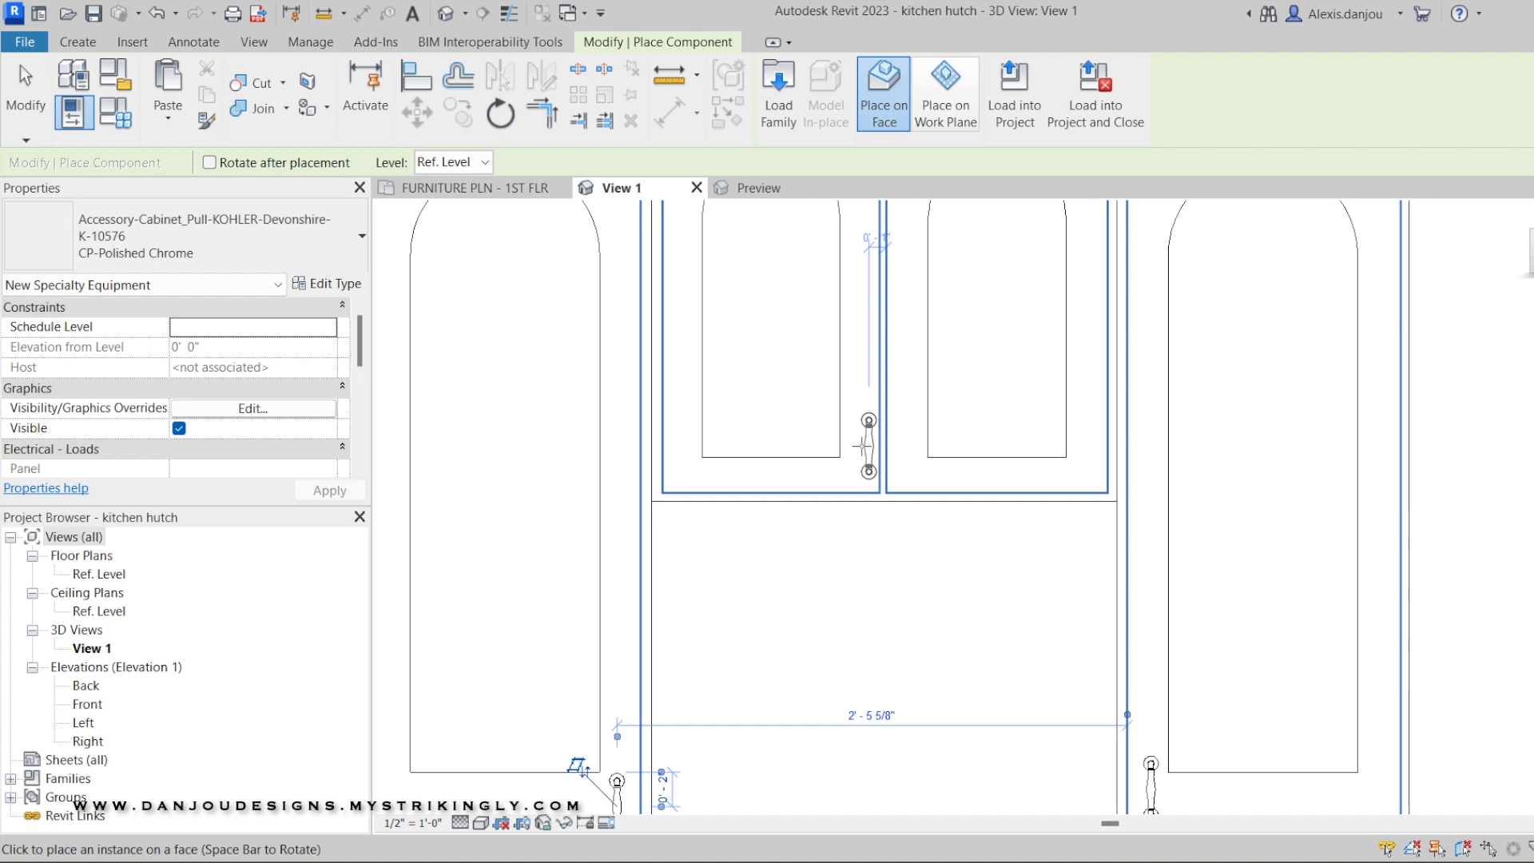
scroll(863, 446, up, 2)
click(820, 411)
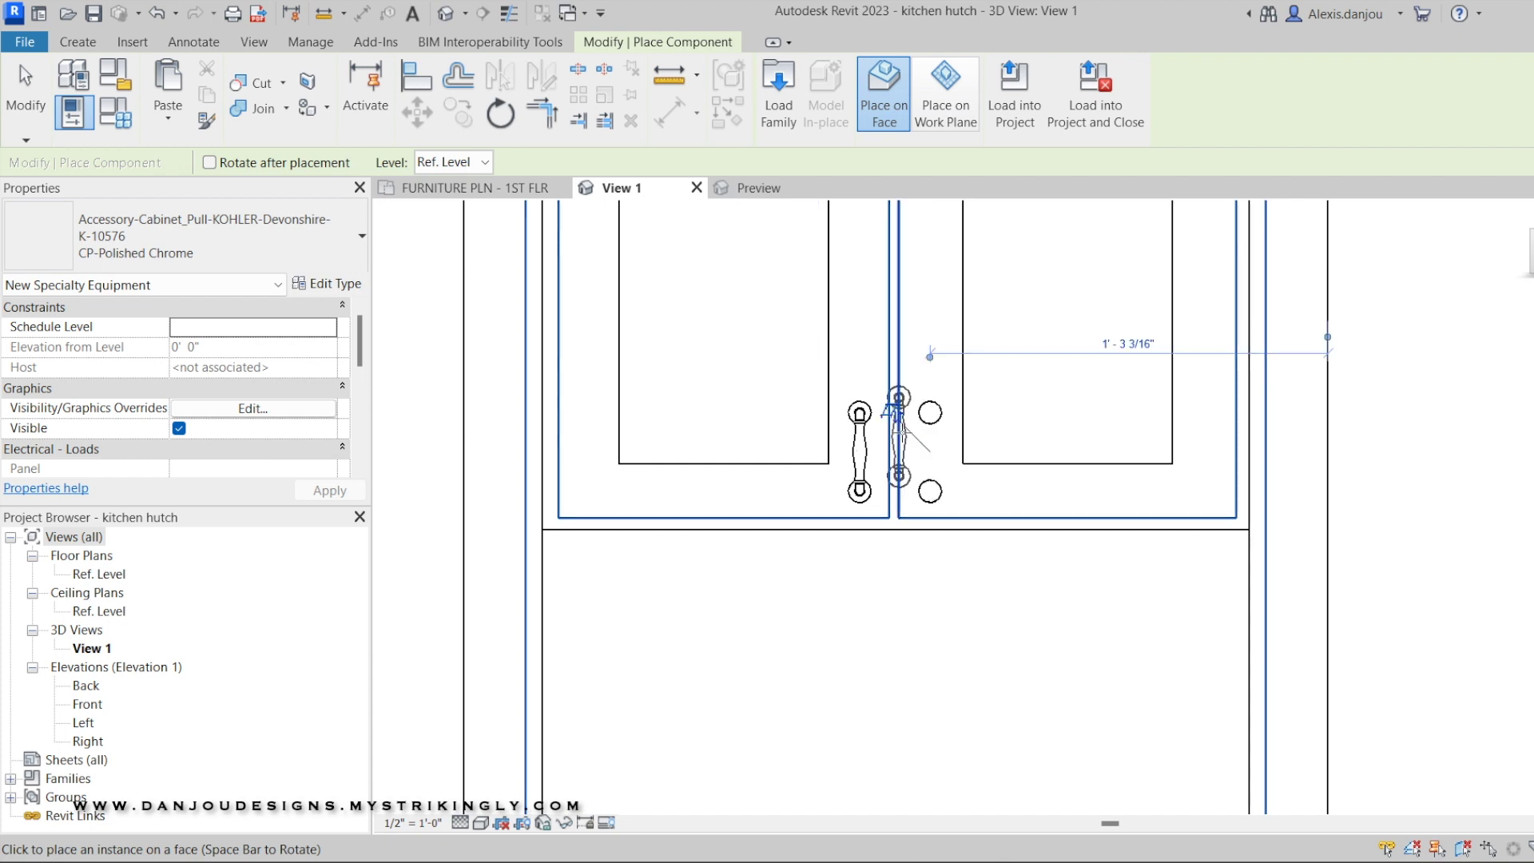
click(897, 409)
scroll(974, 521, down, 2)
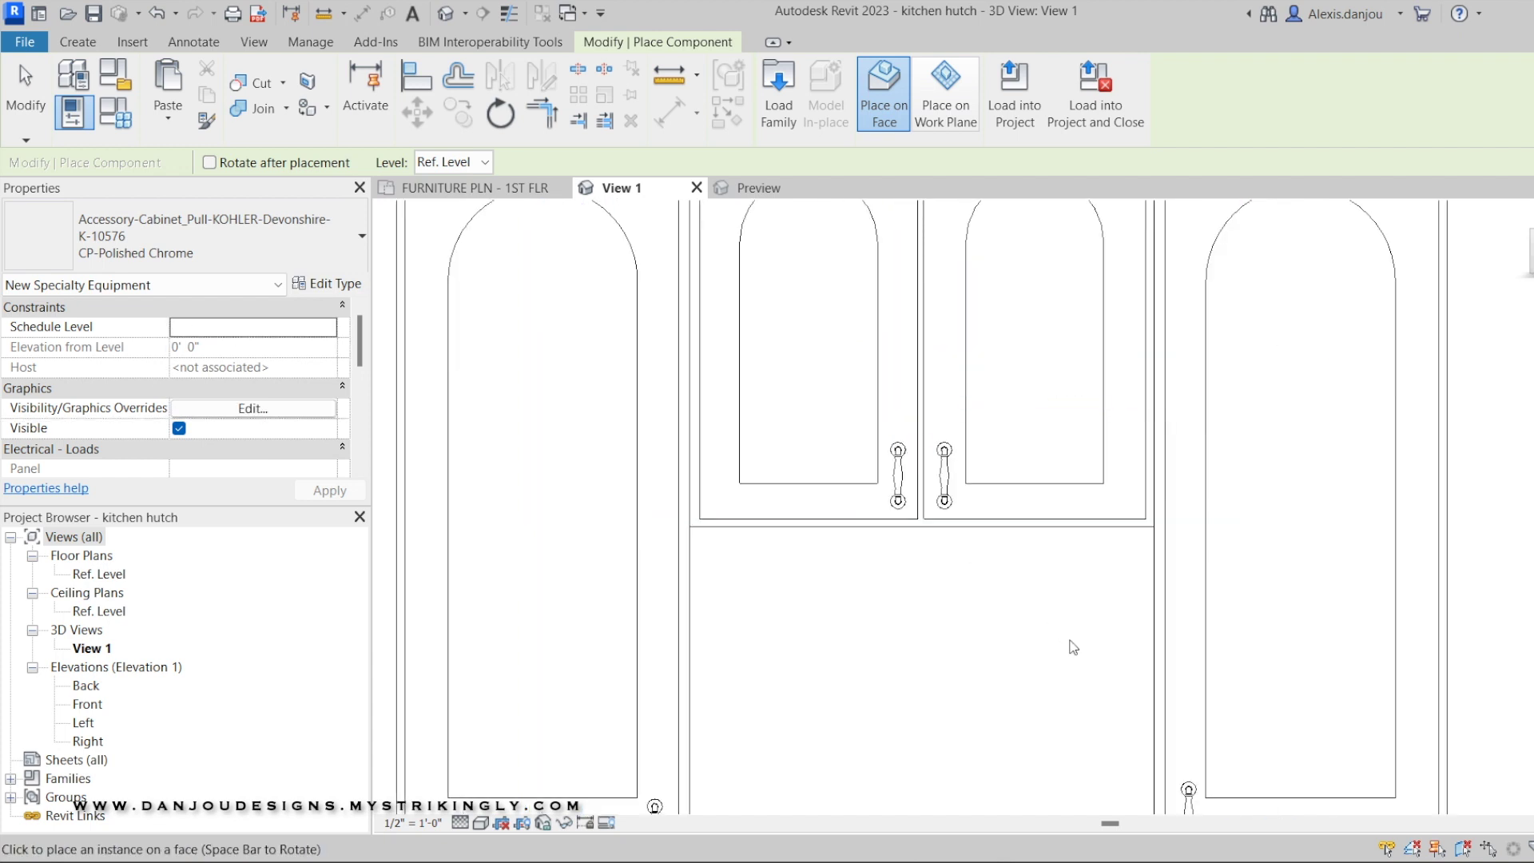
key(Escape)
scroll(1072, 647, down, 2)
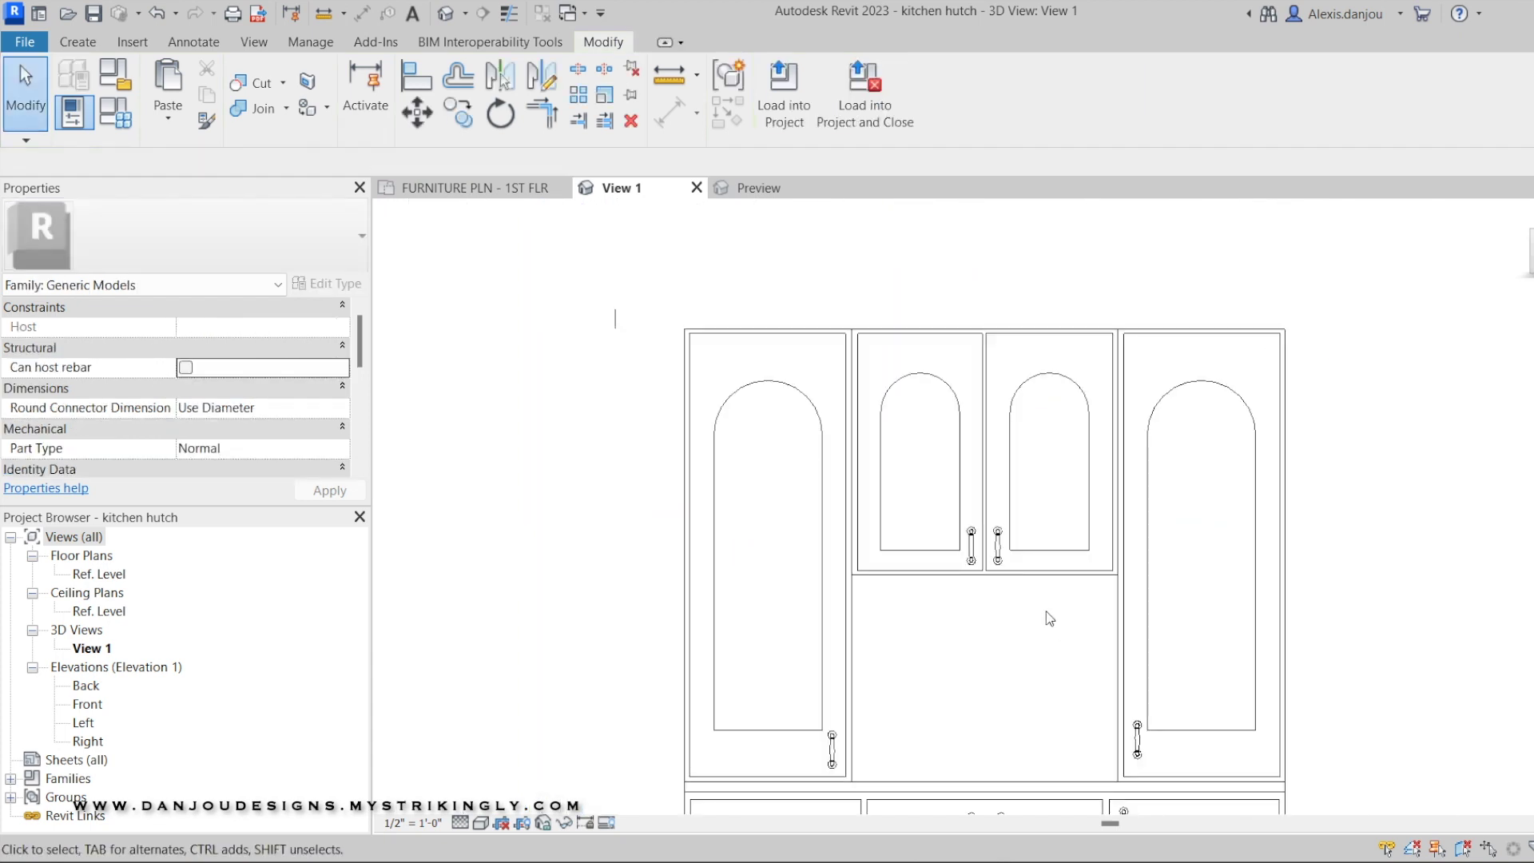
Open the Front elevation view and set its detail level to Fine
scroll(903, 664, down, 3)
middle_drag(1093, 596, 852, 384)
scroll(651, 694, up, 3)
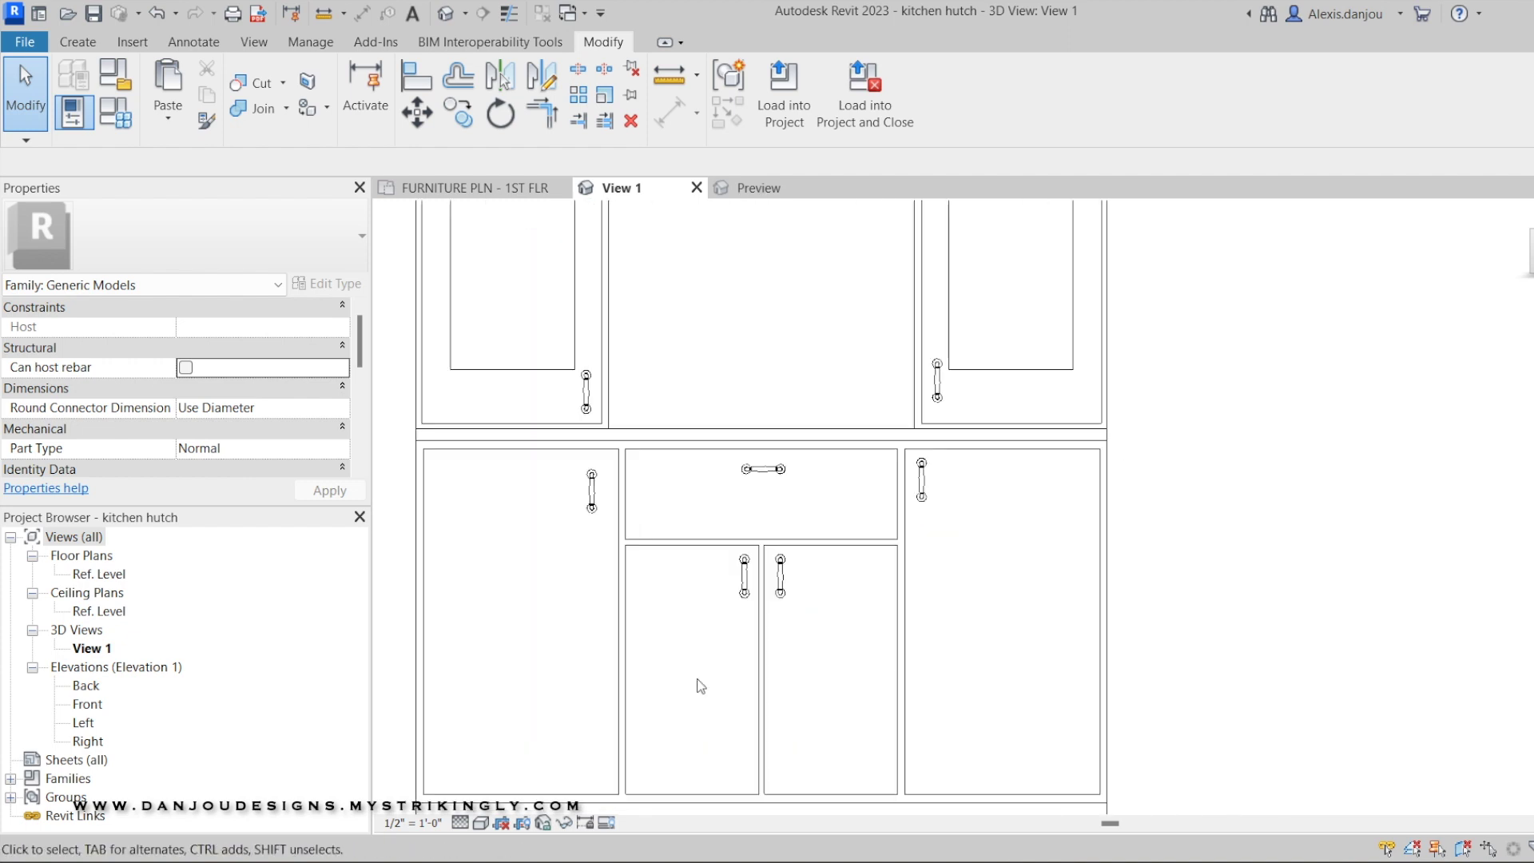
click(87, 705)
double_click(88, 705)
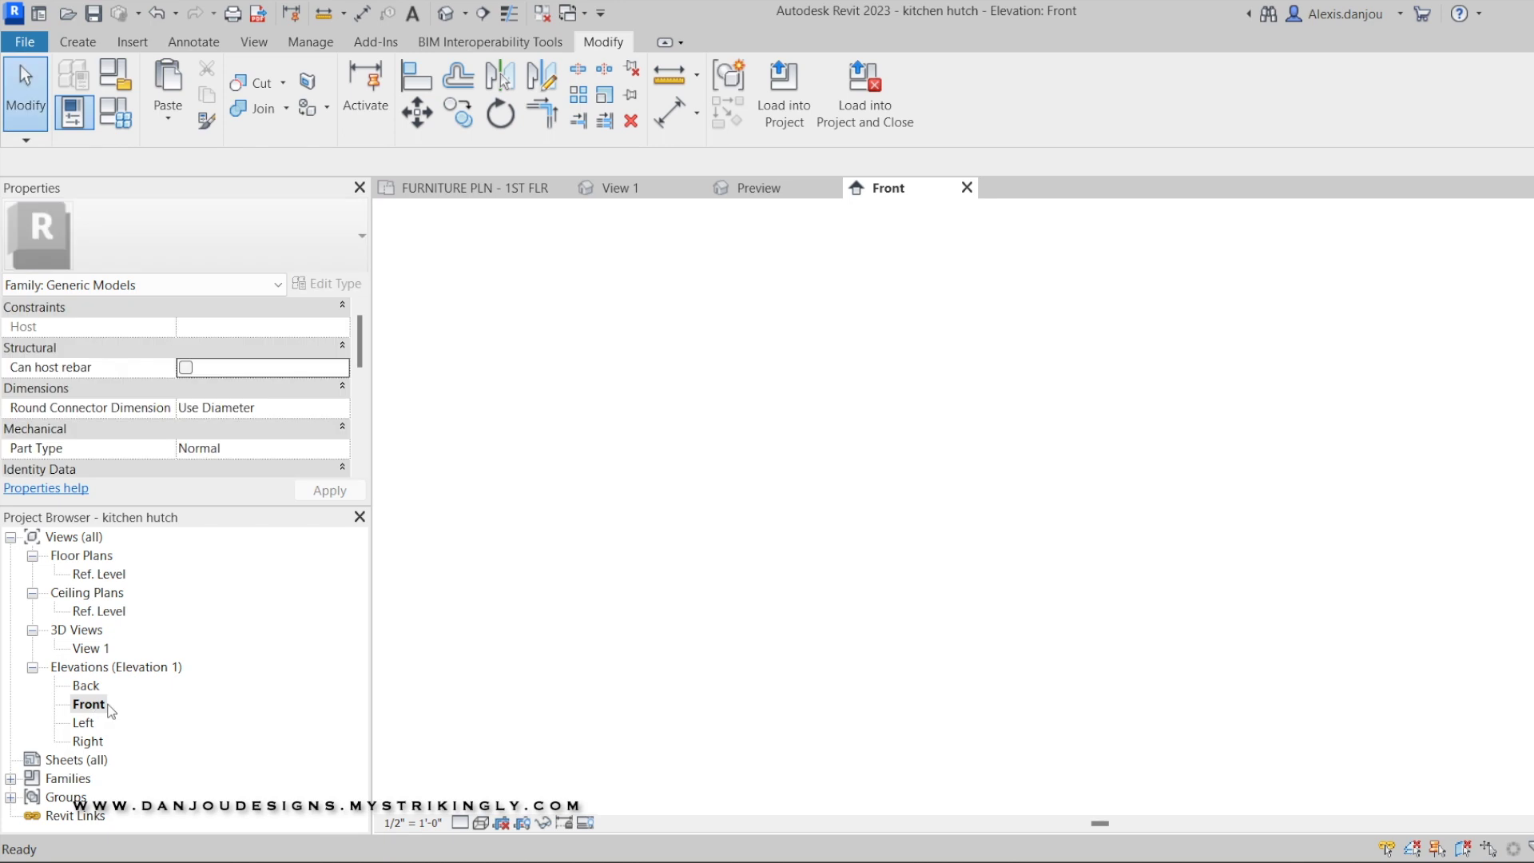
scroll(999, 567, up, 5)
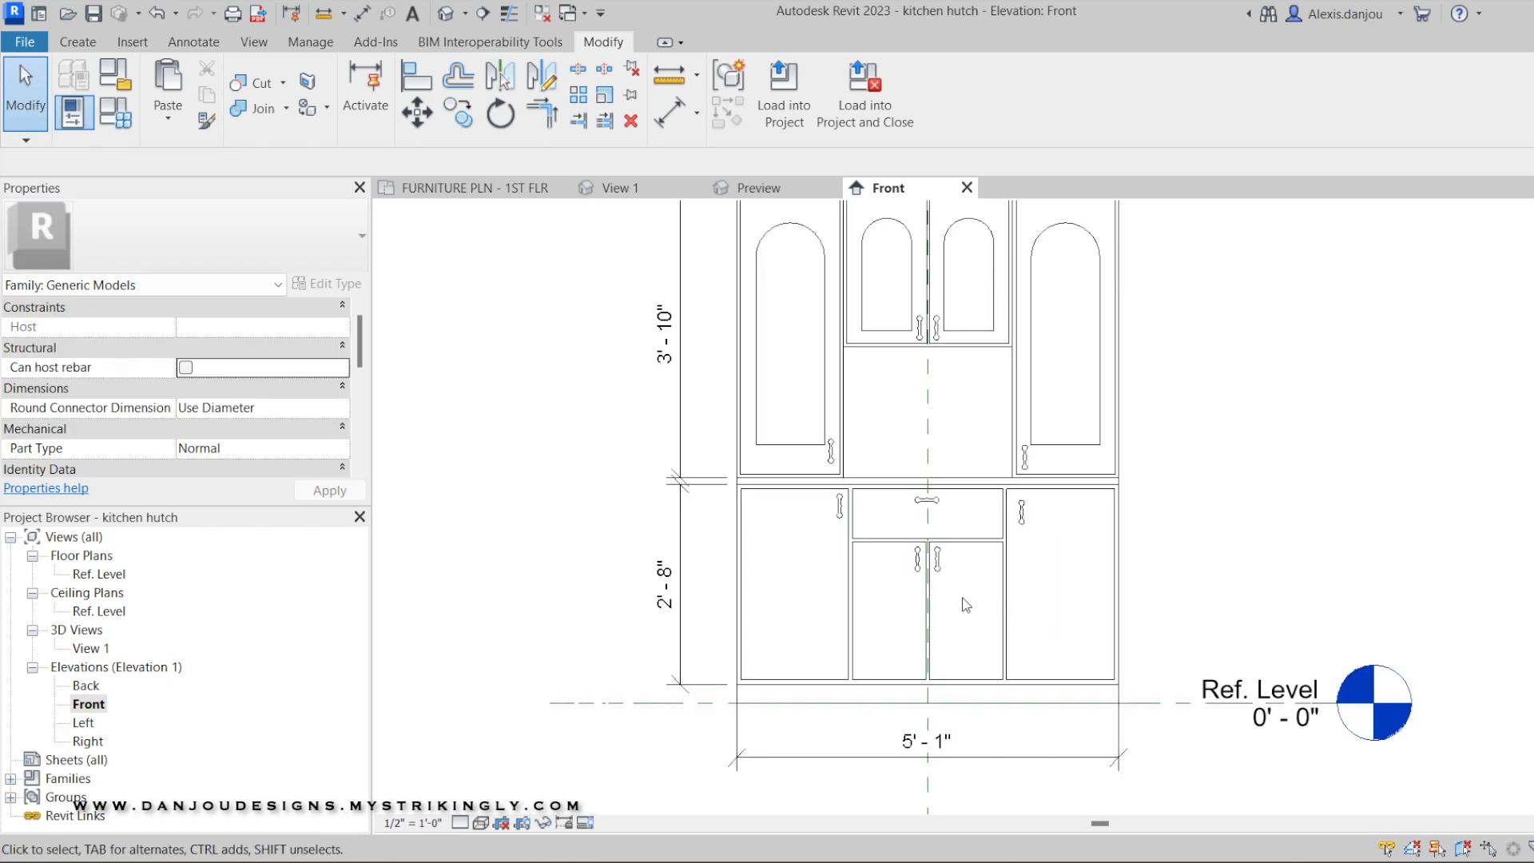
click(459, 823)
click(471, 804)
Try the Hidden Line visual style in the Front elevation and settle on Wireframe
click(486, 819)
click(539, 729)
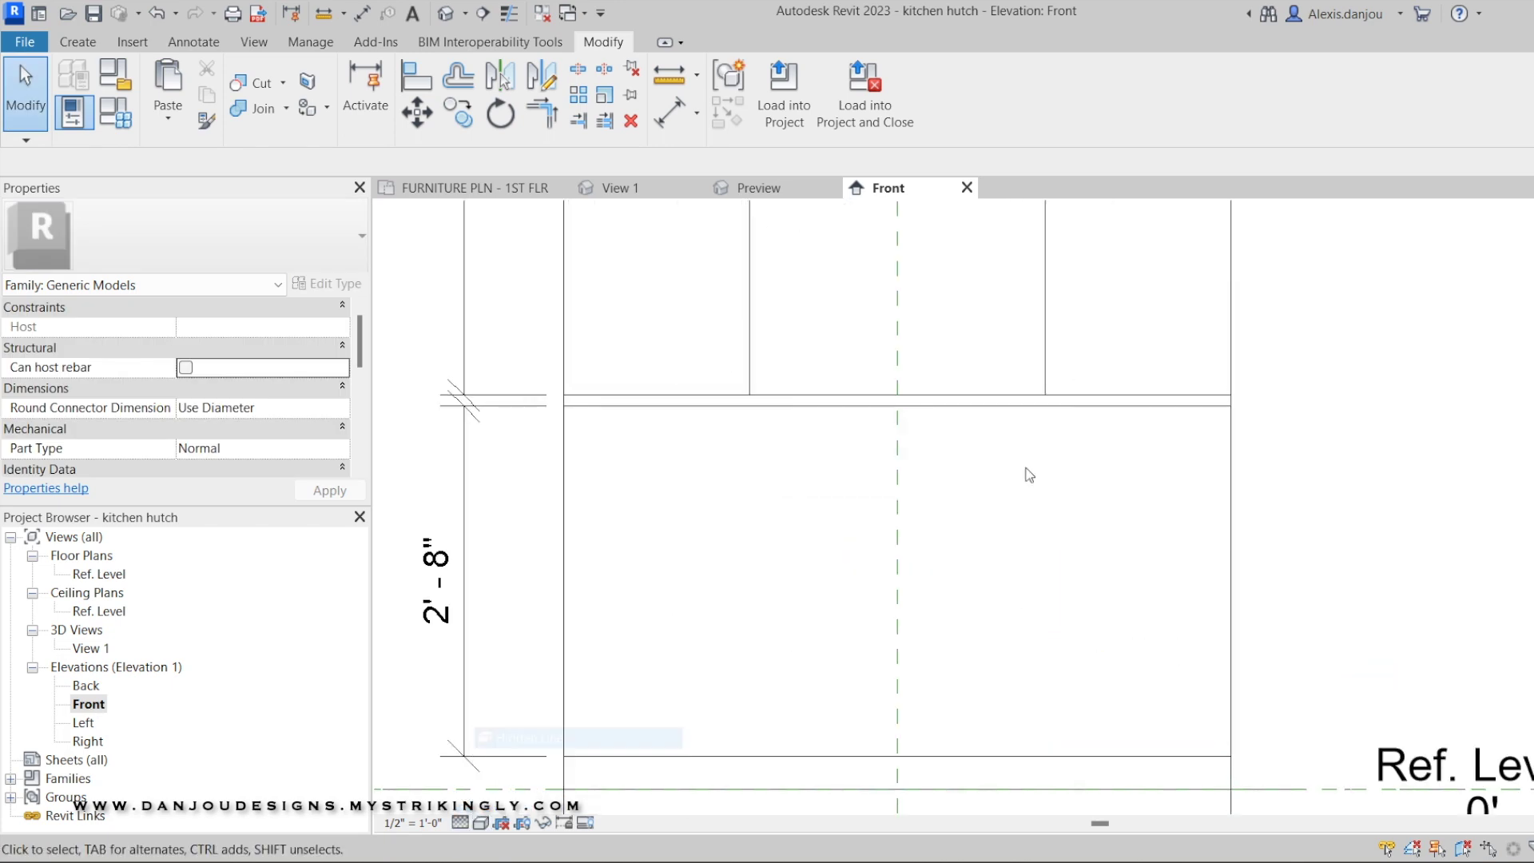
scroll(591, 767, up, 1)
click(486, 824)
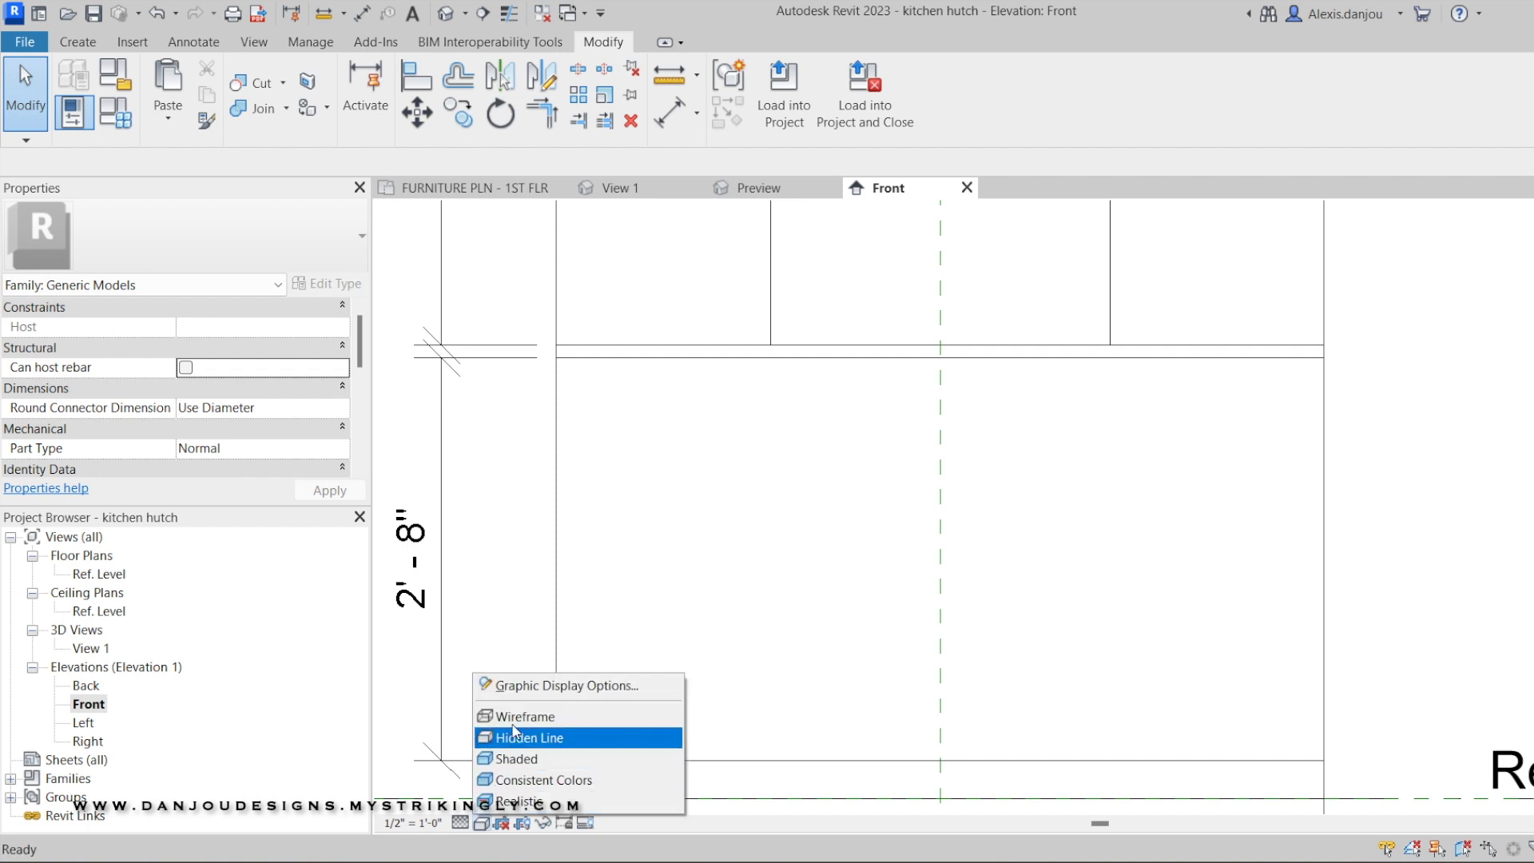
click(532, 711)
scroll(893, 474, up, 1)
scroll(893, 474, up, 1)
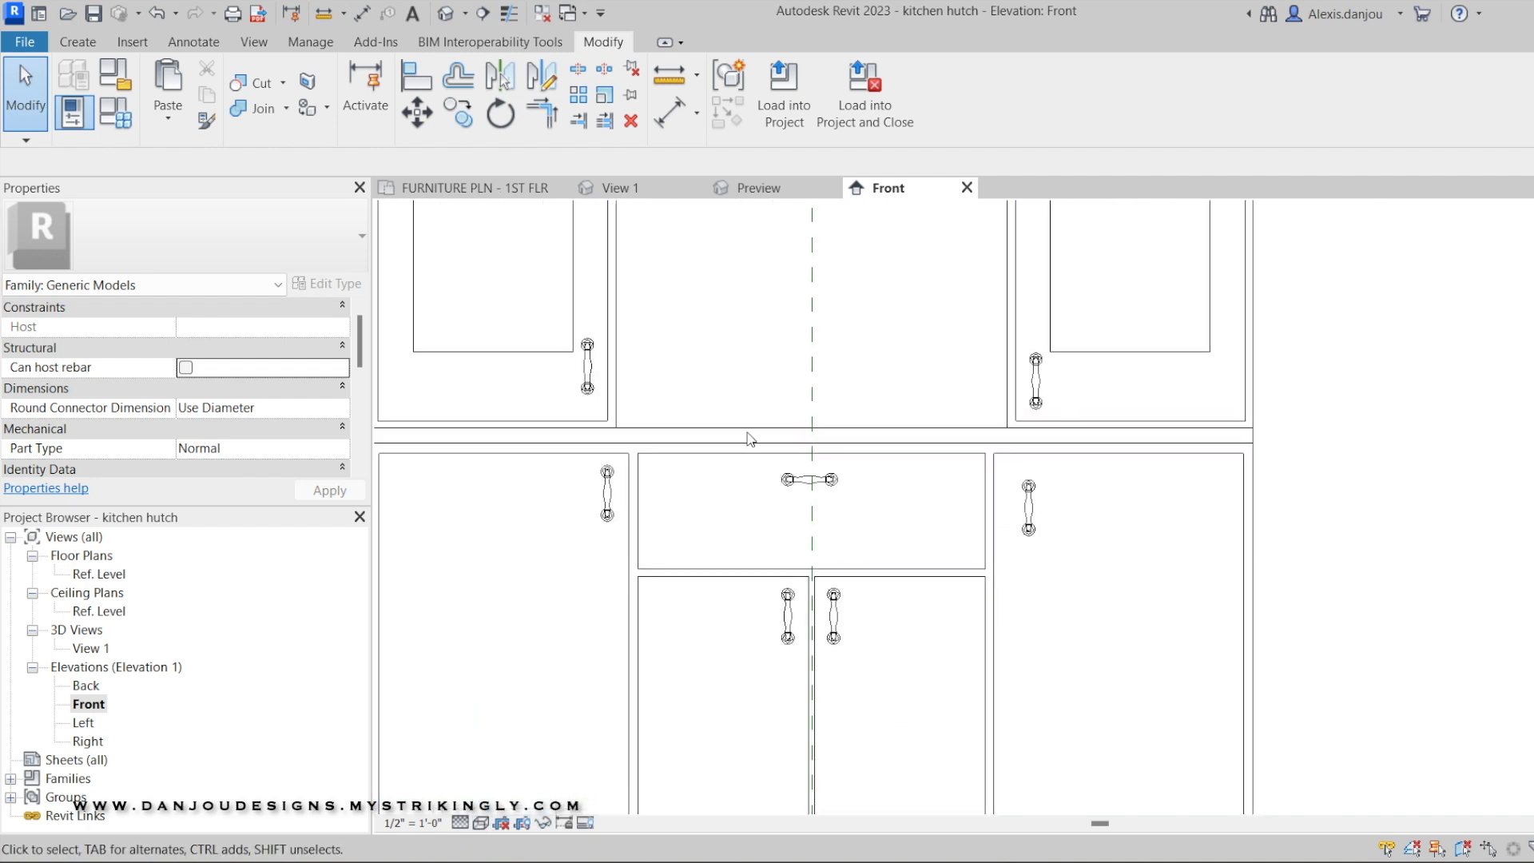
Align the center of the drawer pull with the Center (Left/Right) reference plane
scroll(830, 480, up, 2)
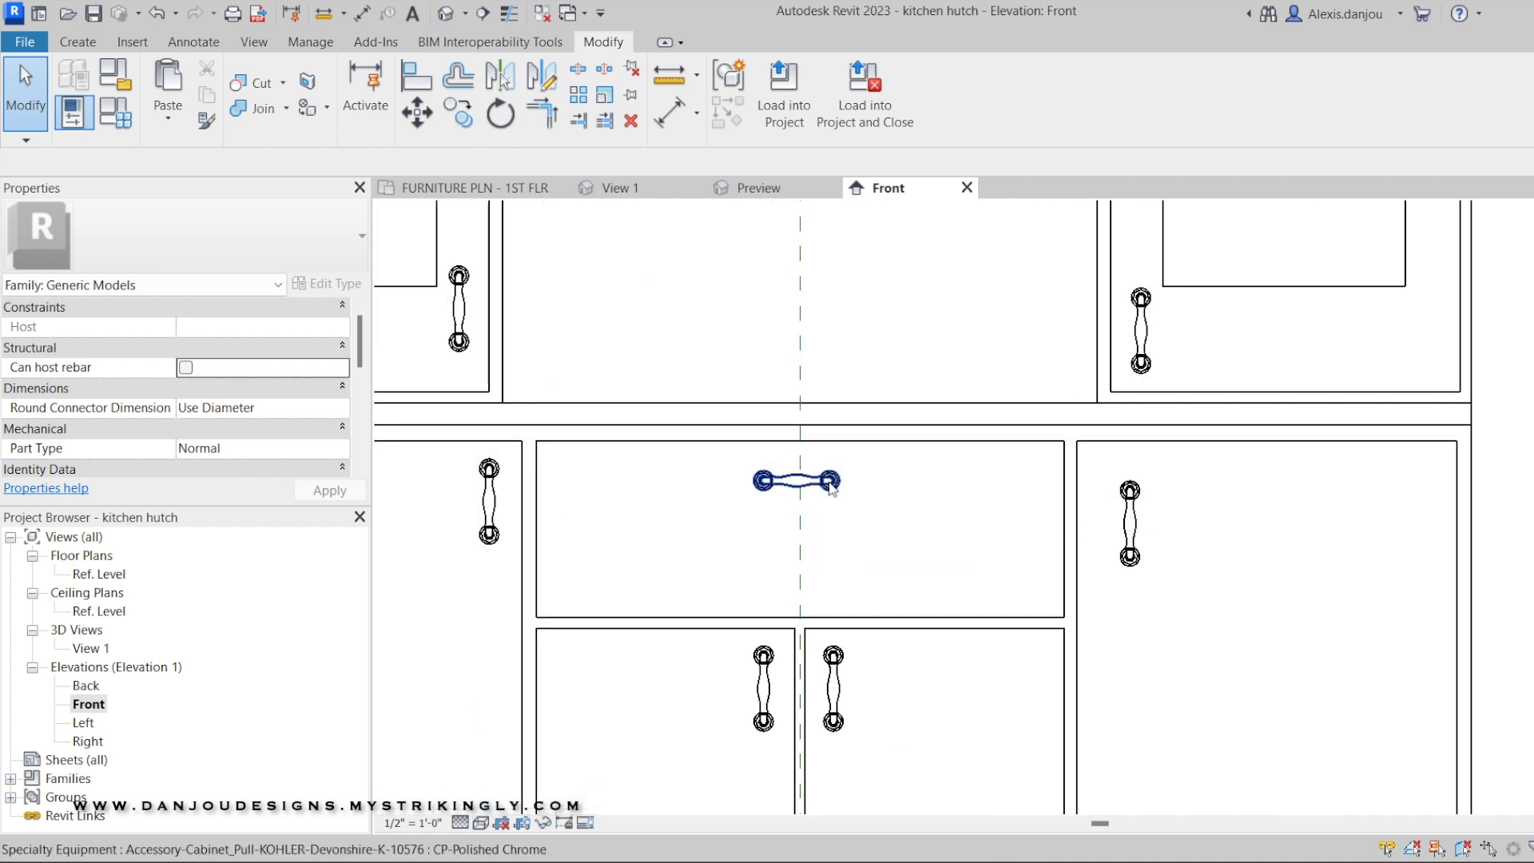
click(415, 90)
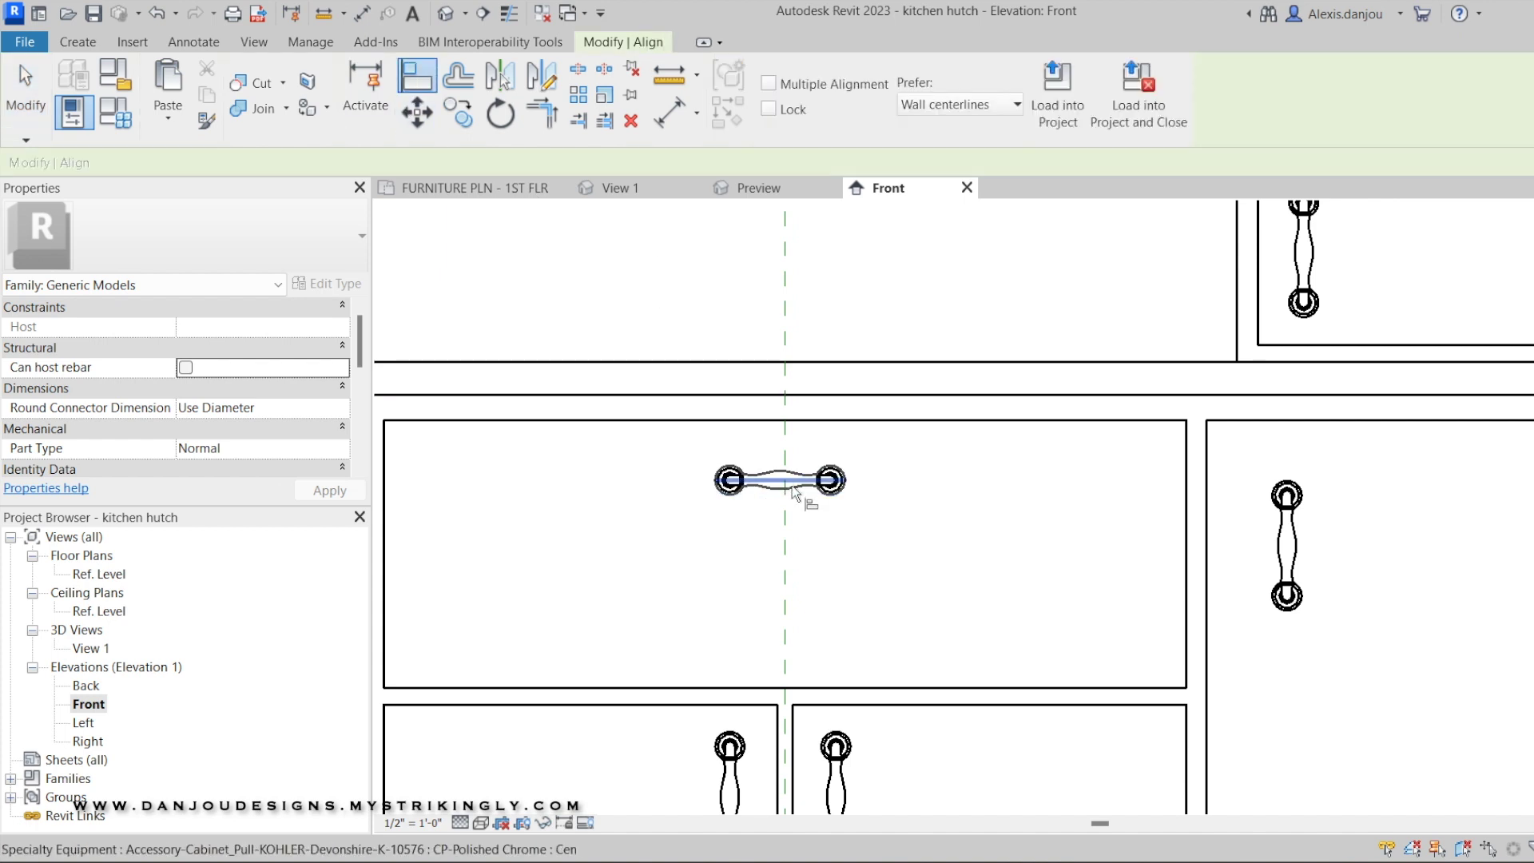
click(784, 446)
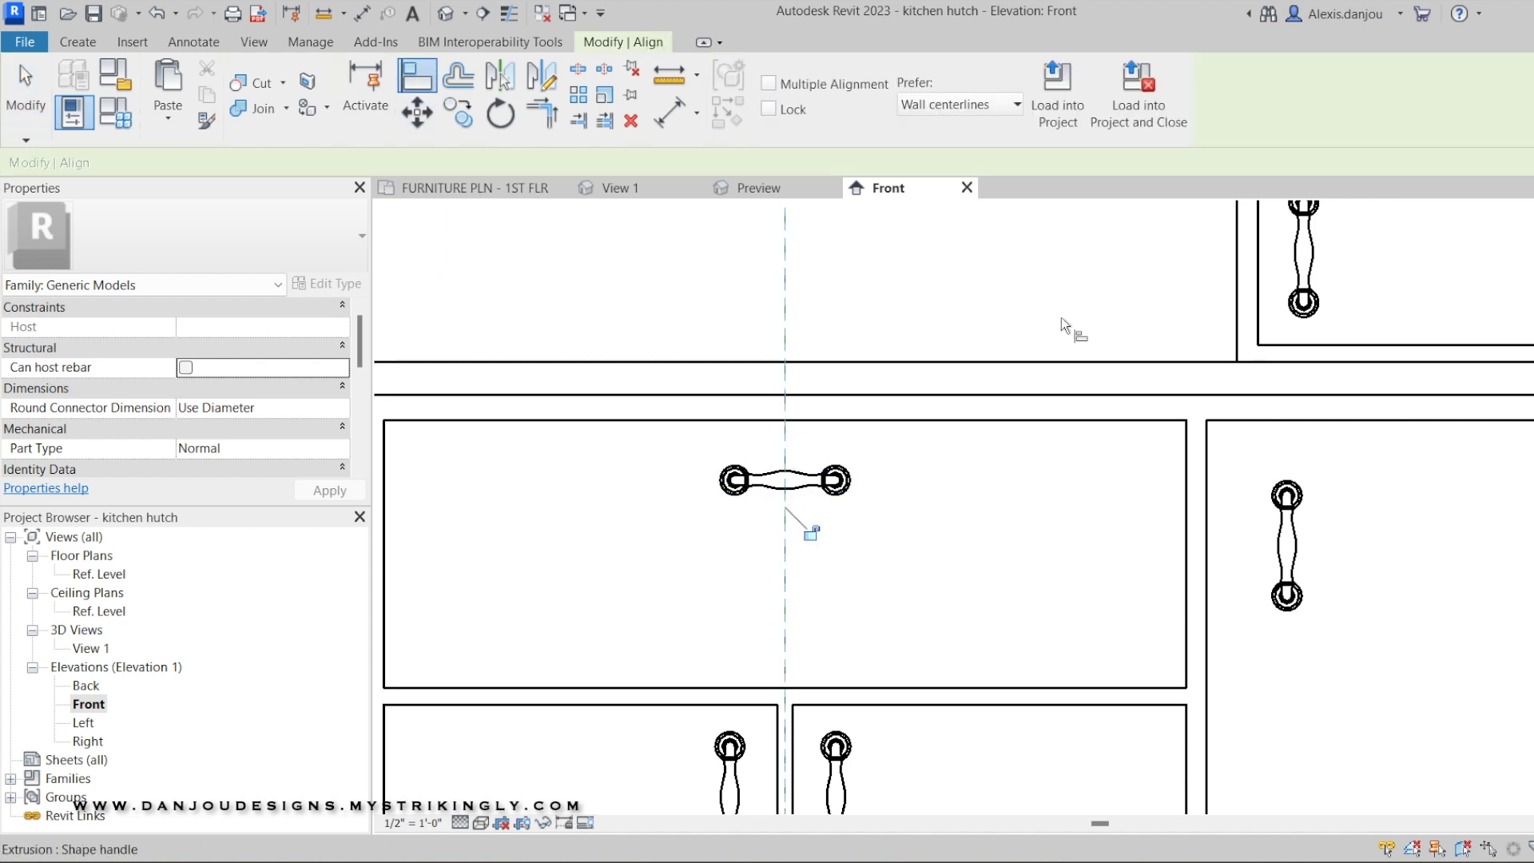
scroll(914, 433, down, 3)
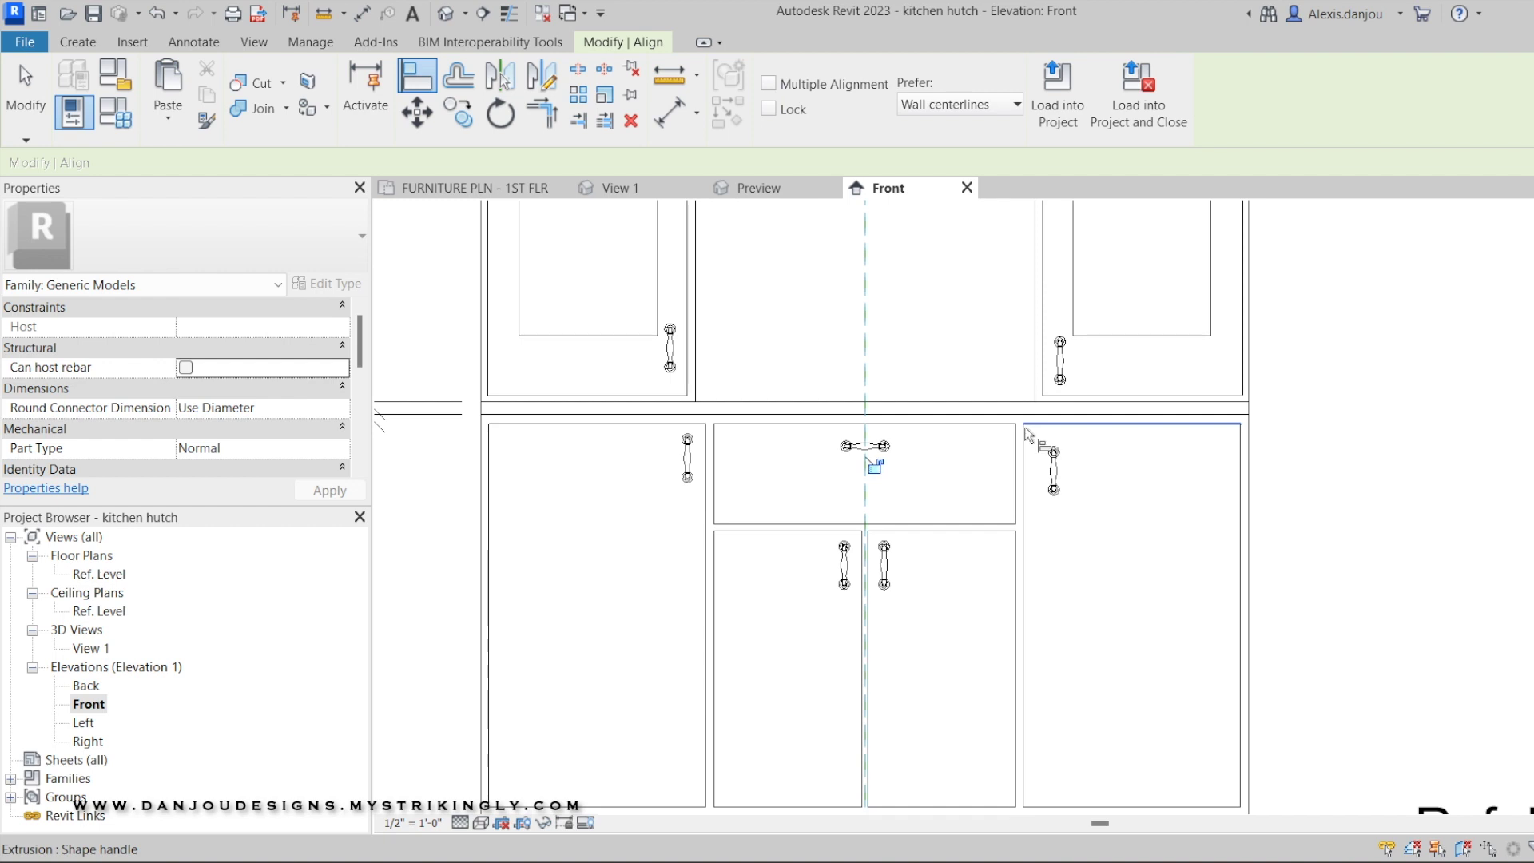
middle_drag(1028, 434, 900, 601)
scroll(793, 415, down, 1)
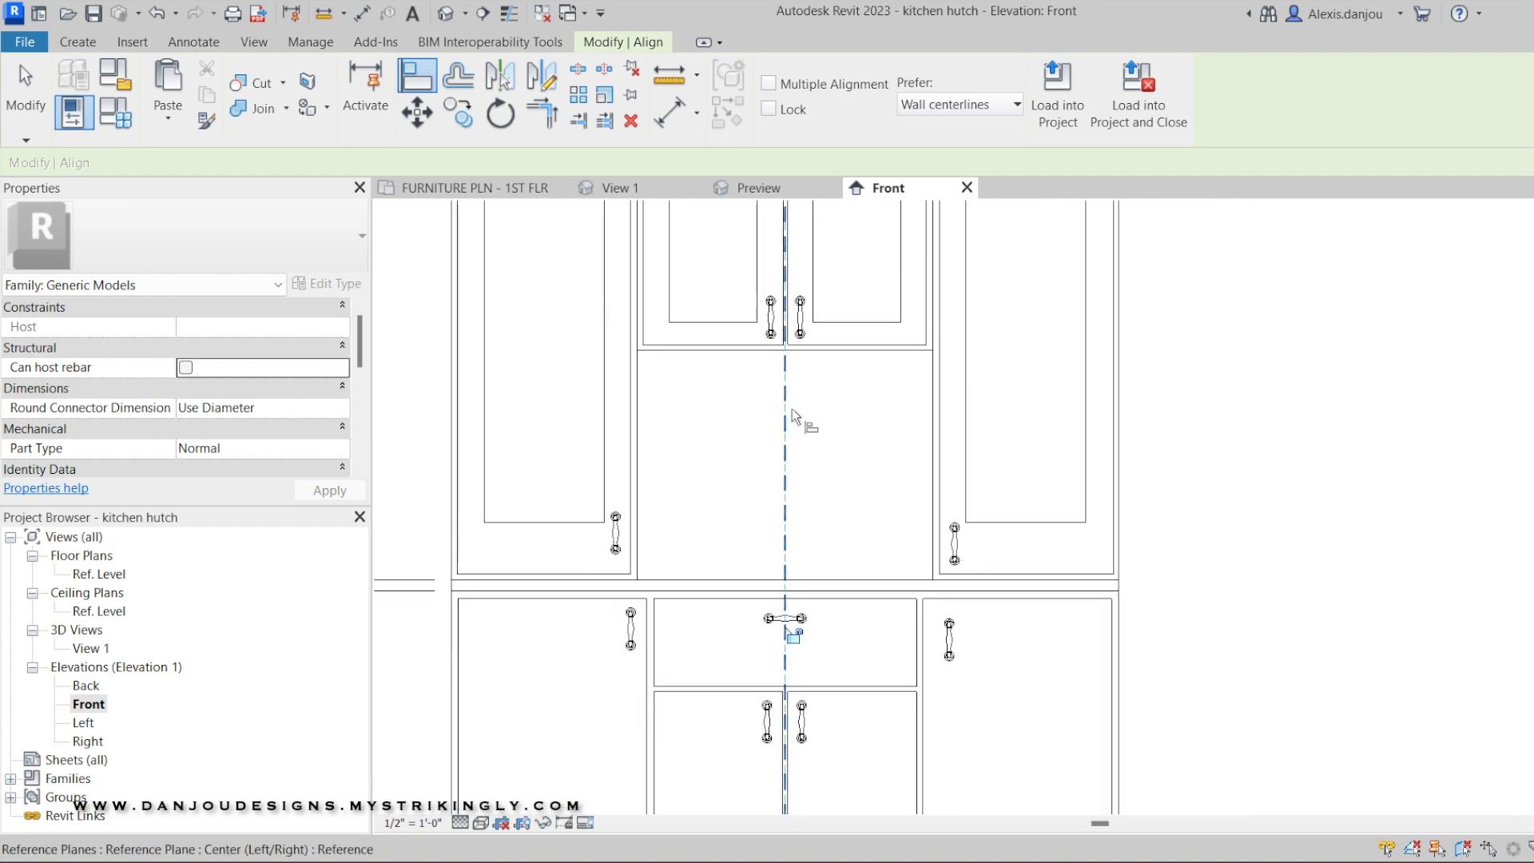
right_click(821, 493)
key(Escape)
right_click(803, 488)
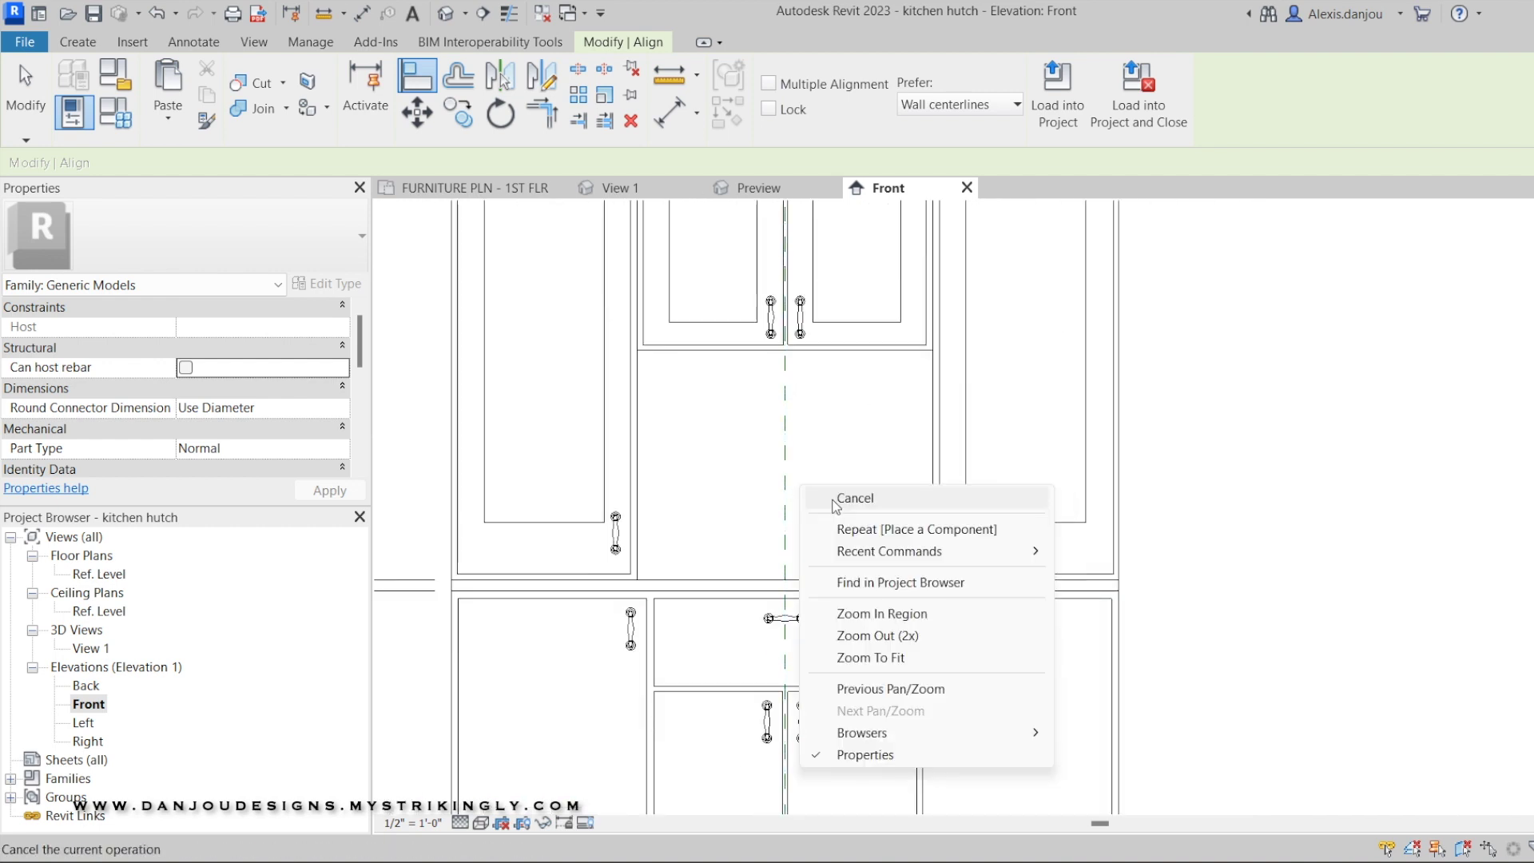
click(832, 502)
Nudge the pull on the right tall upper door up until it is level with the pull on the left one
scroll(1003, 647, down, 3)
scroll(573, 482, up, 3)
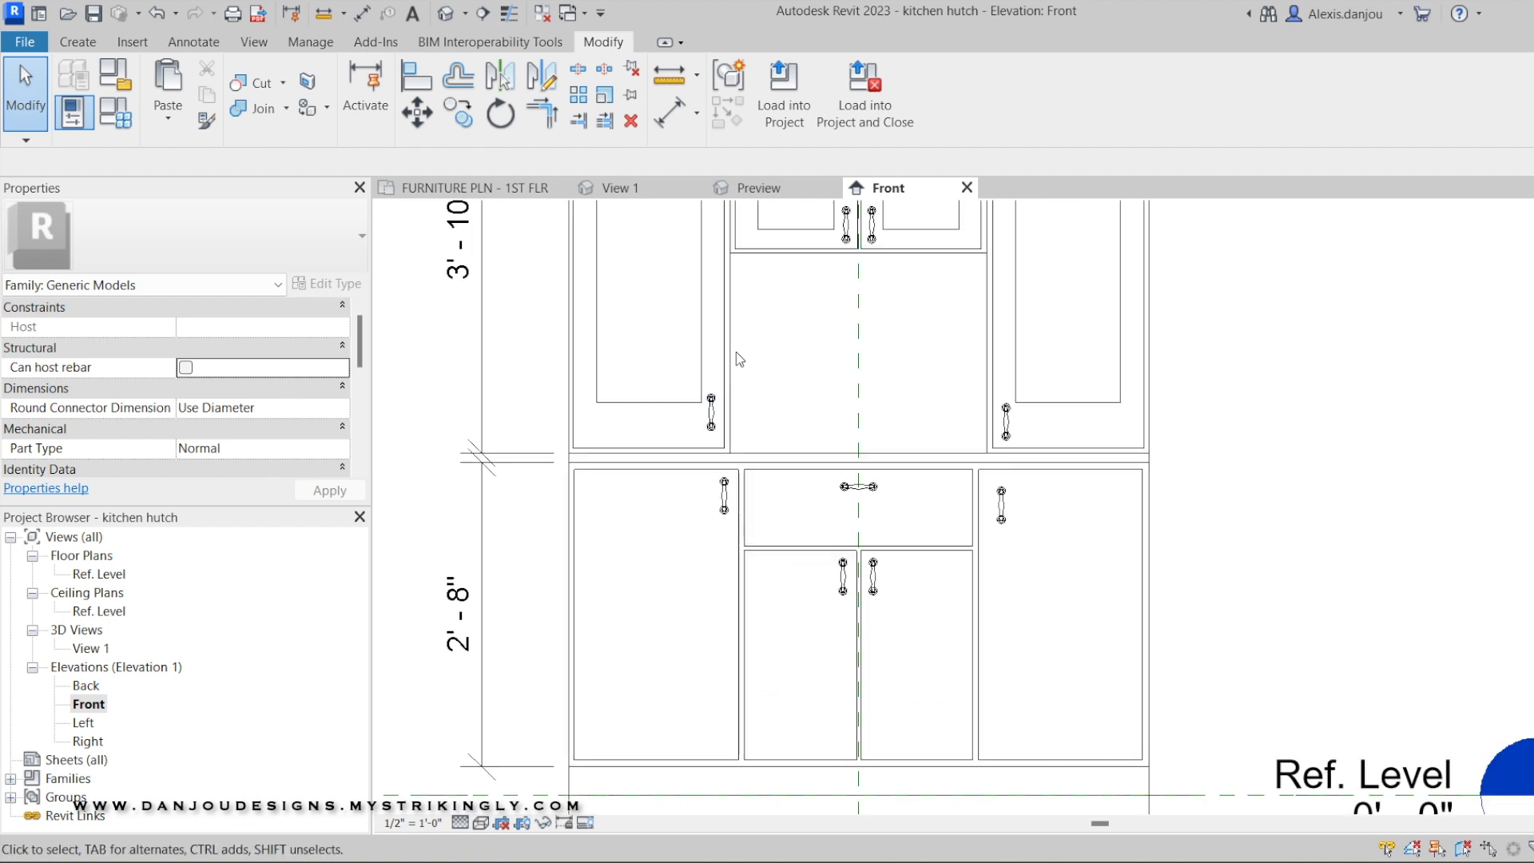
scroll(739, 360, up, 2)
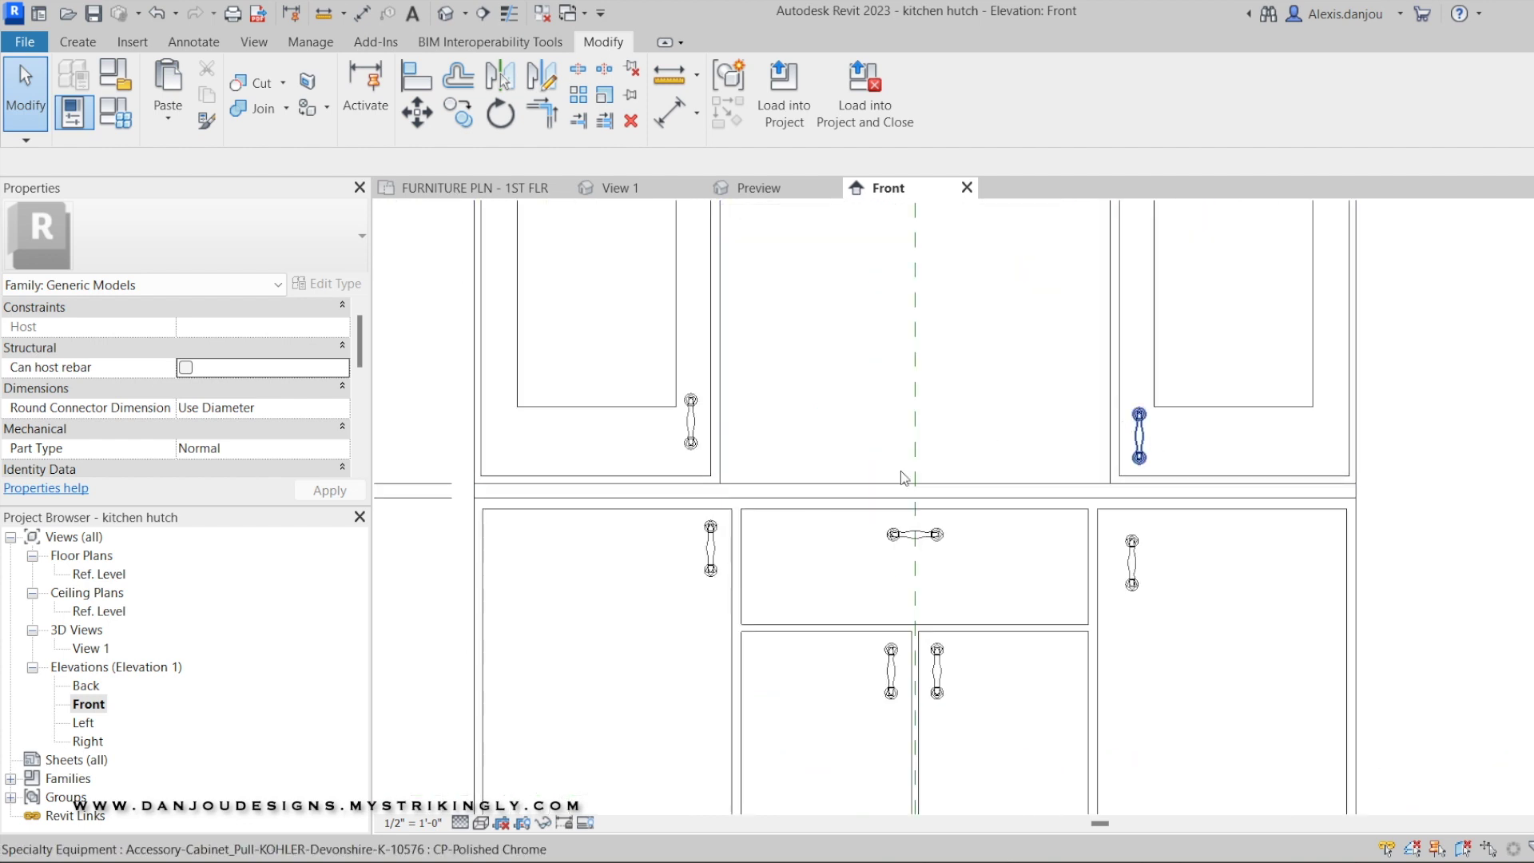
middle_drag(1201, 395, 899, 471)
scroll(900, 471, up, 1)
click(811, 528)
middle_drag(671, 537, 1022, 525)
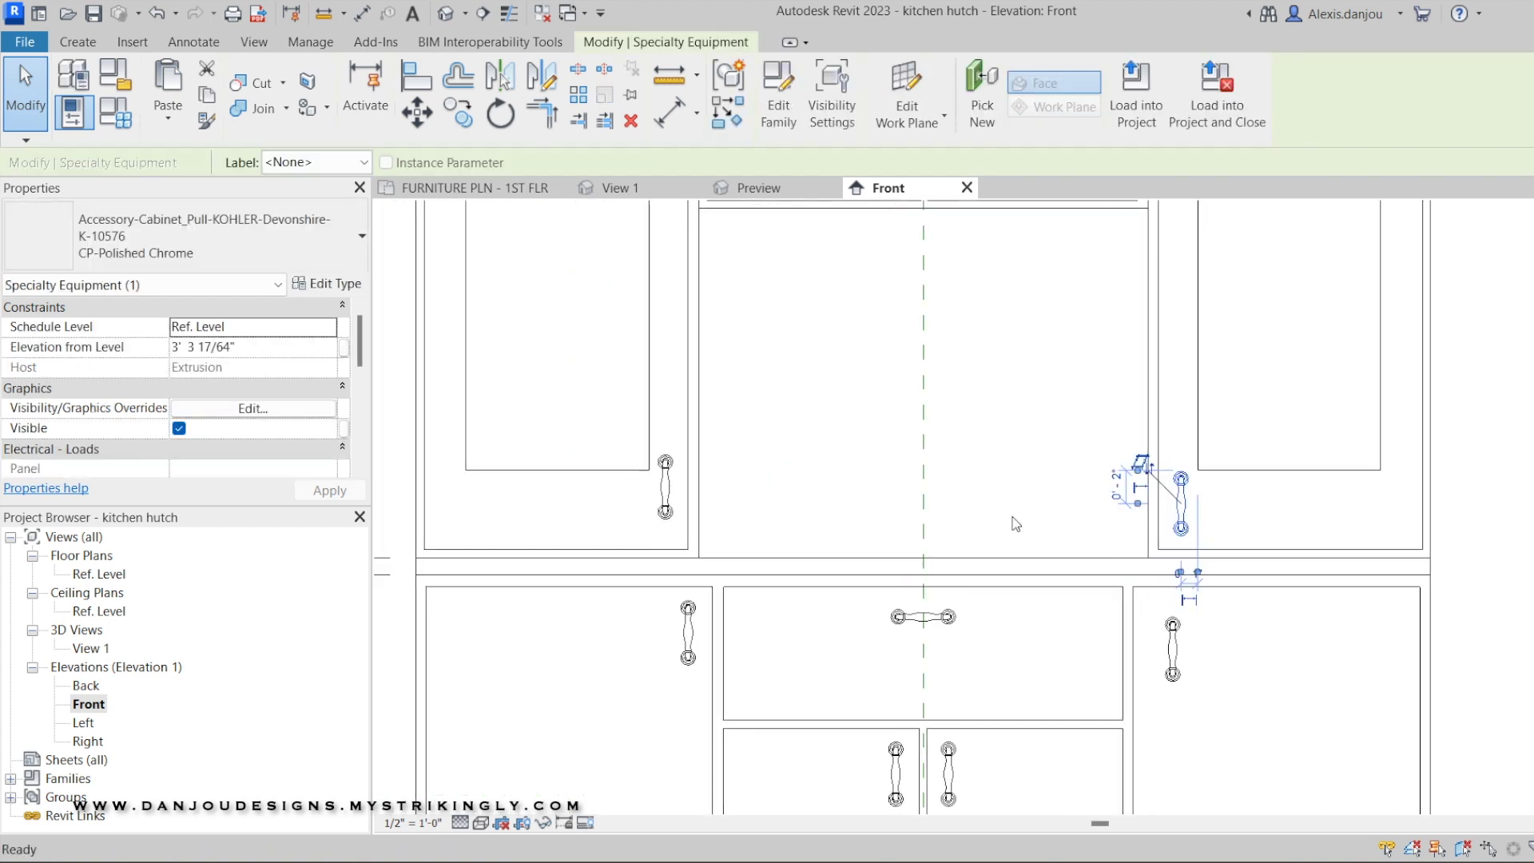
key(Up)
key(Up)
key(Up)
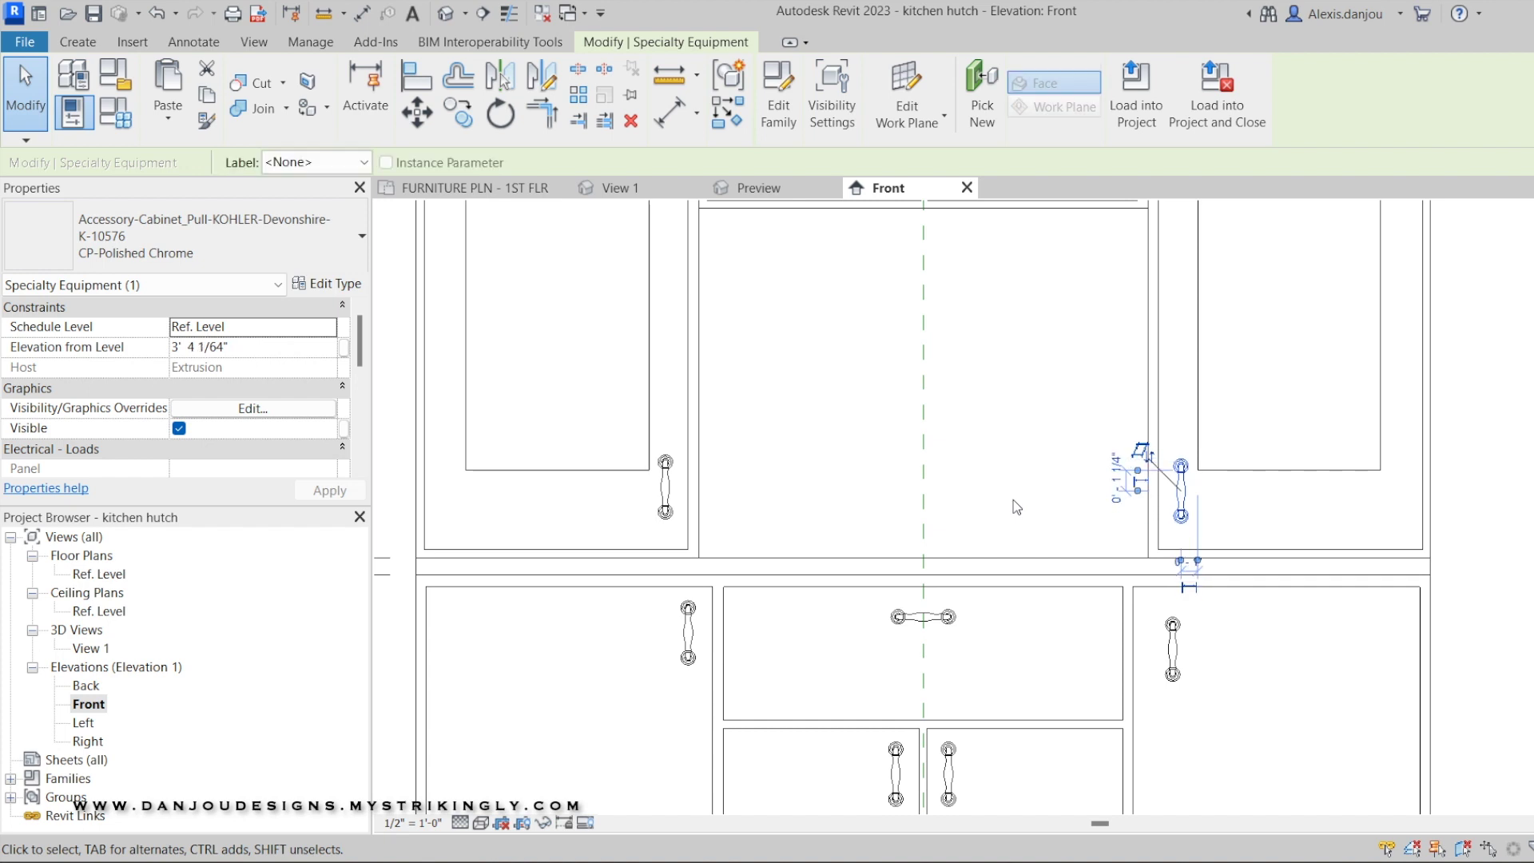
click(989, 500)
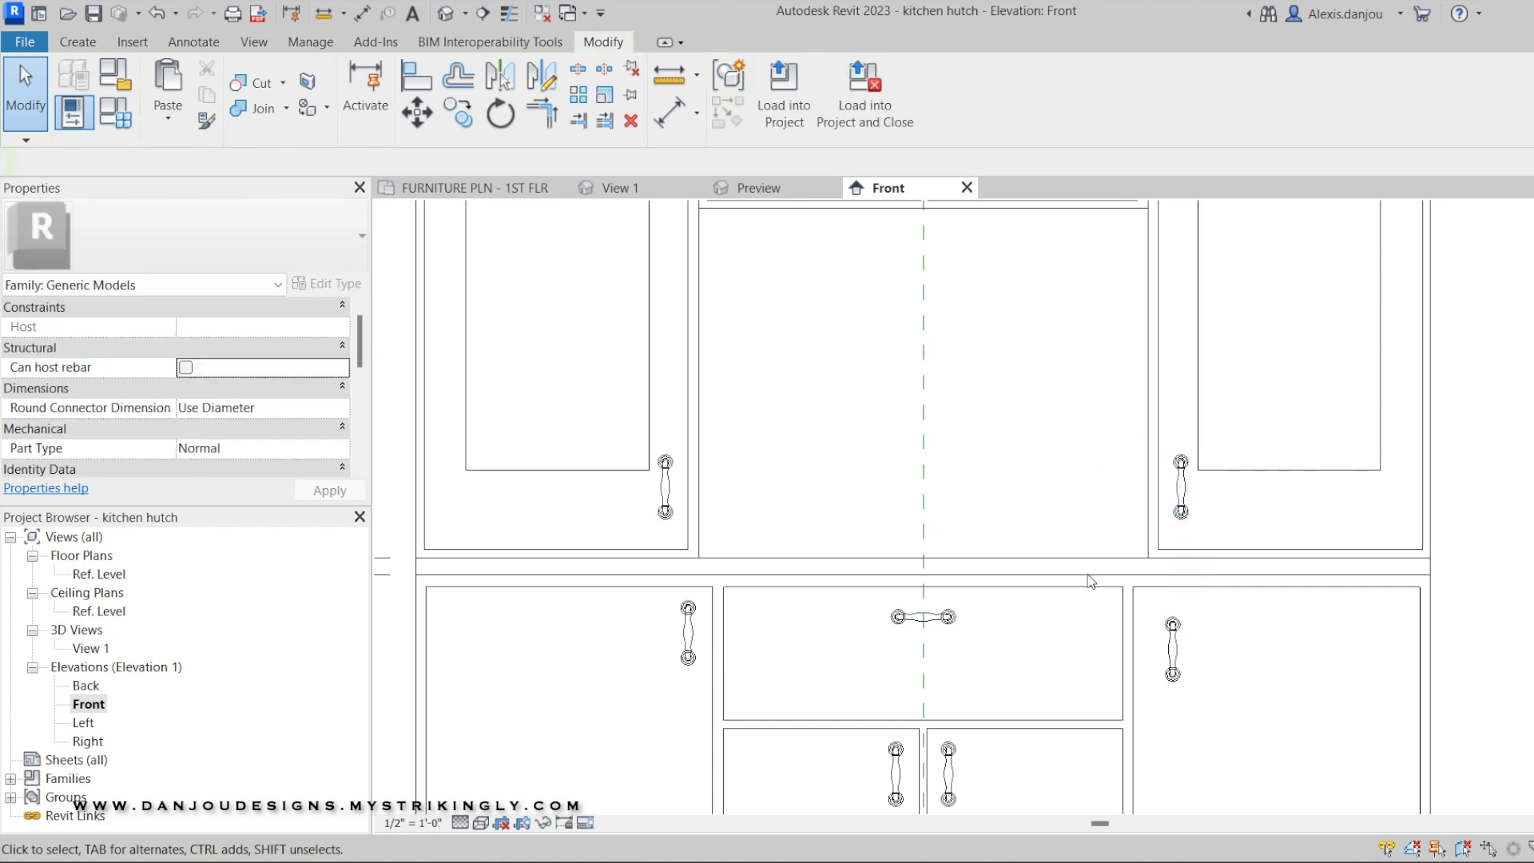
Nudge the right outer lower door's pull toward the door's inner edge and lower the left outer door's pull to the same 2' 6 1/2" elevation
scroll(915, 632, down, 1)
middle_drag(914, 631, 895, 496)
scroll(894, 496, down, 2)
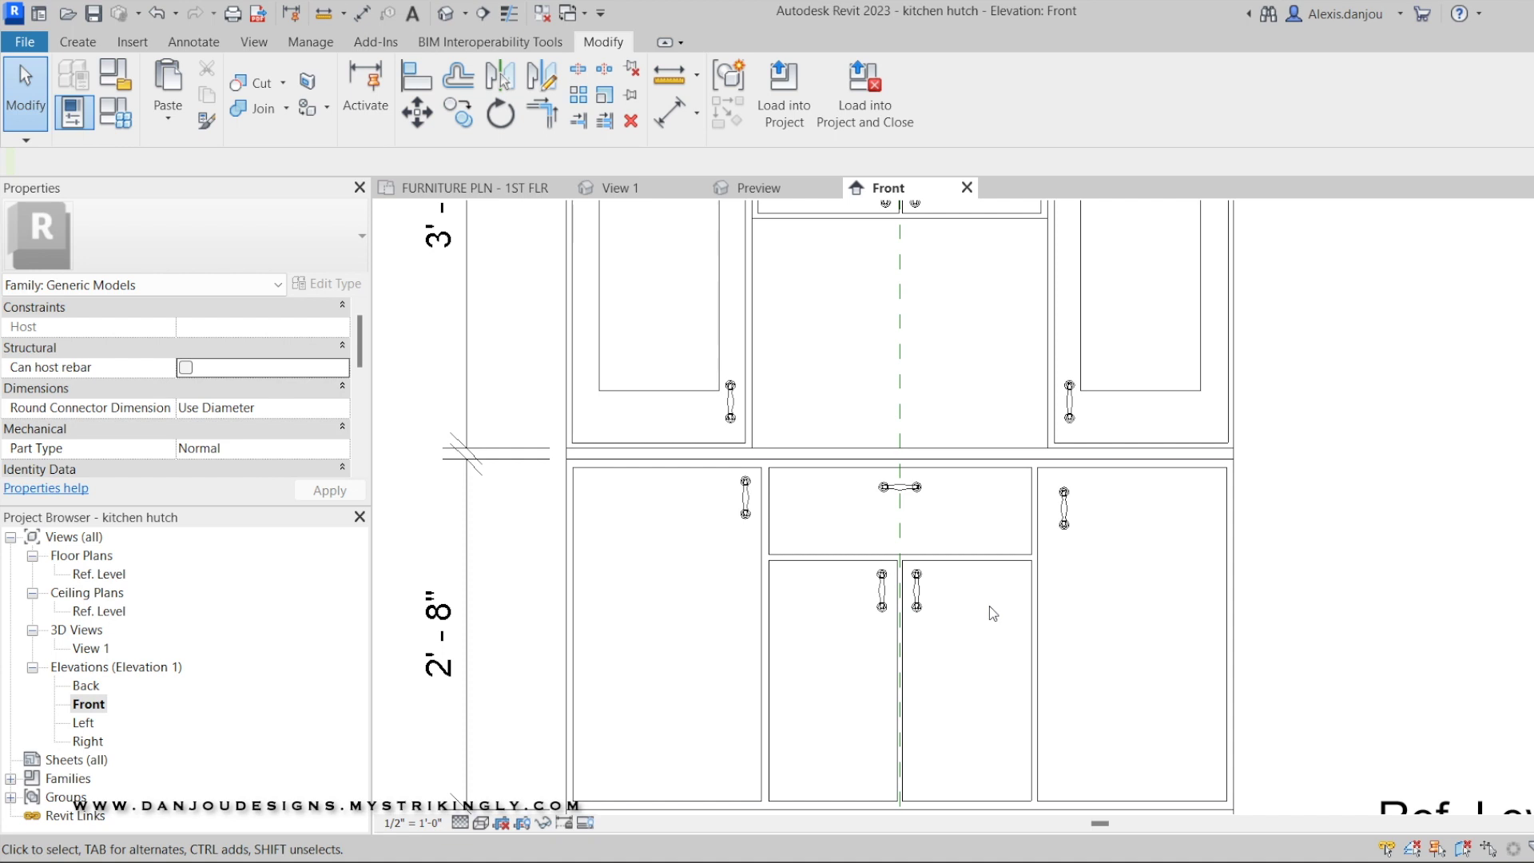
click(1066, 508)
key(Left)
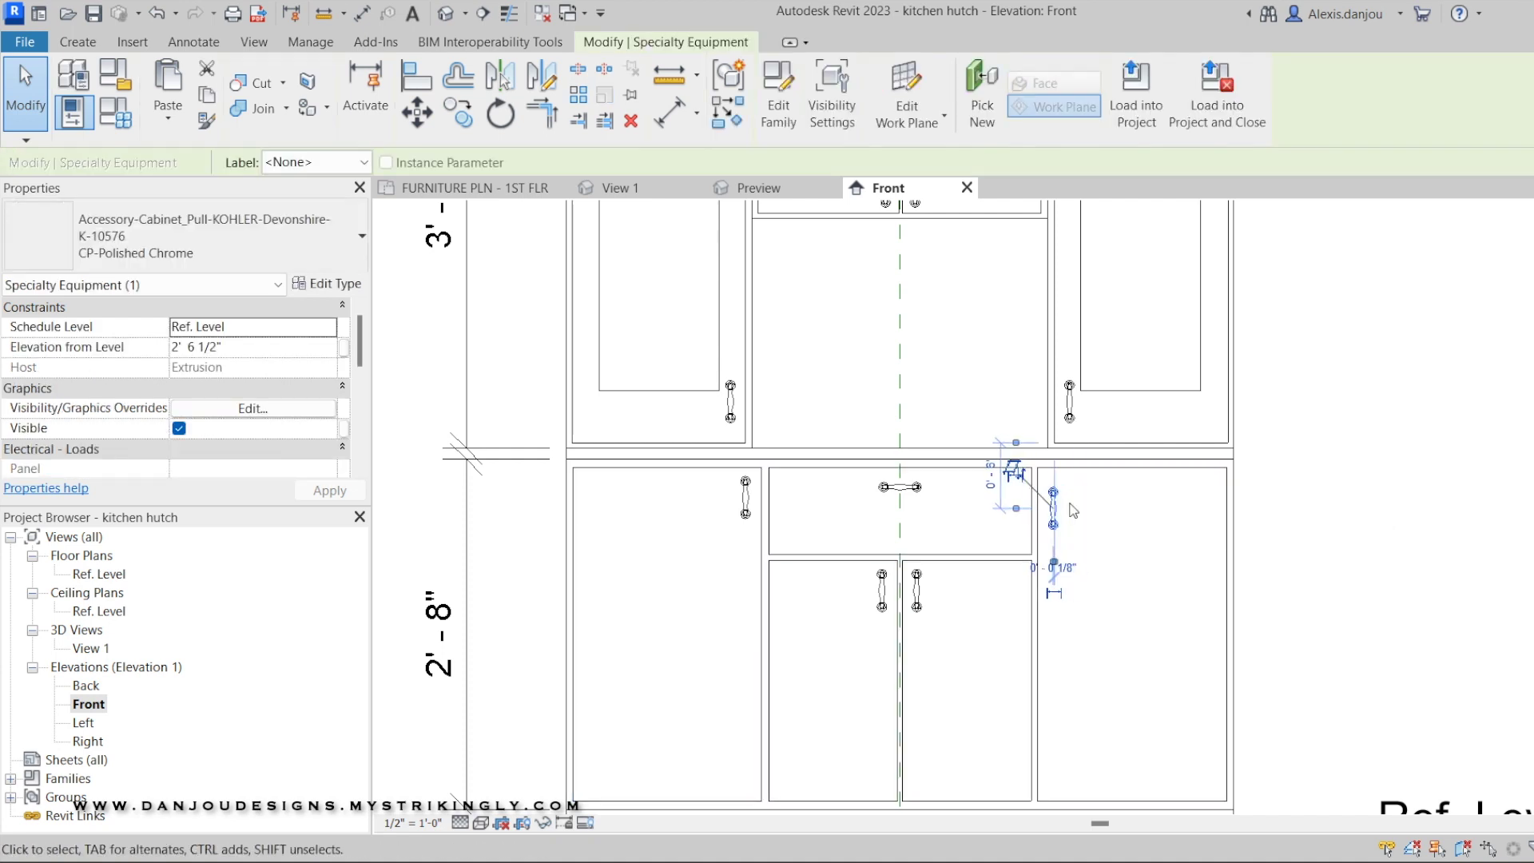
click(745, 495)
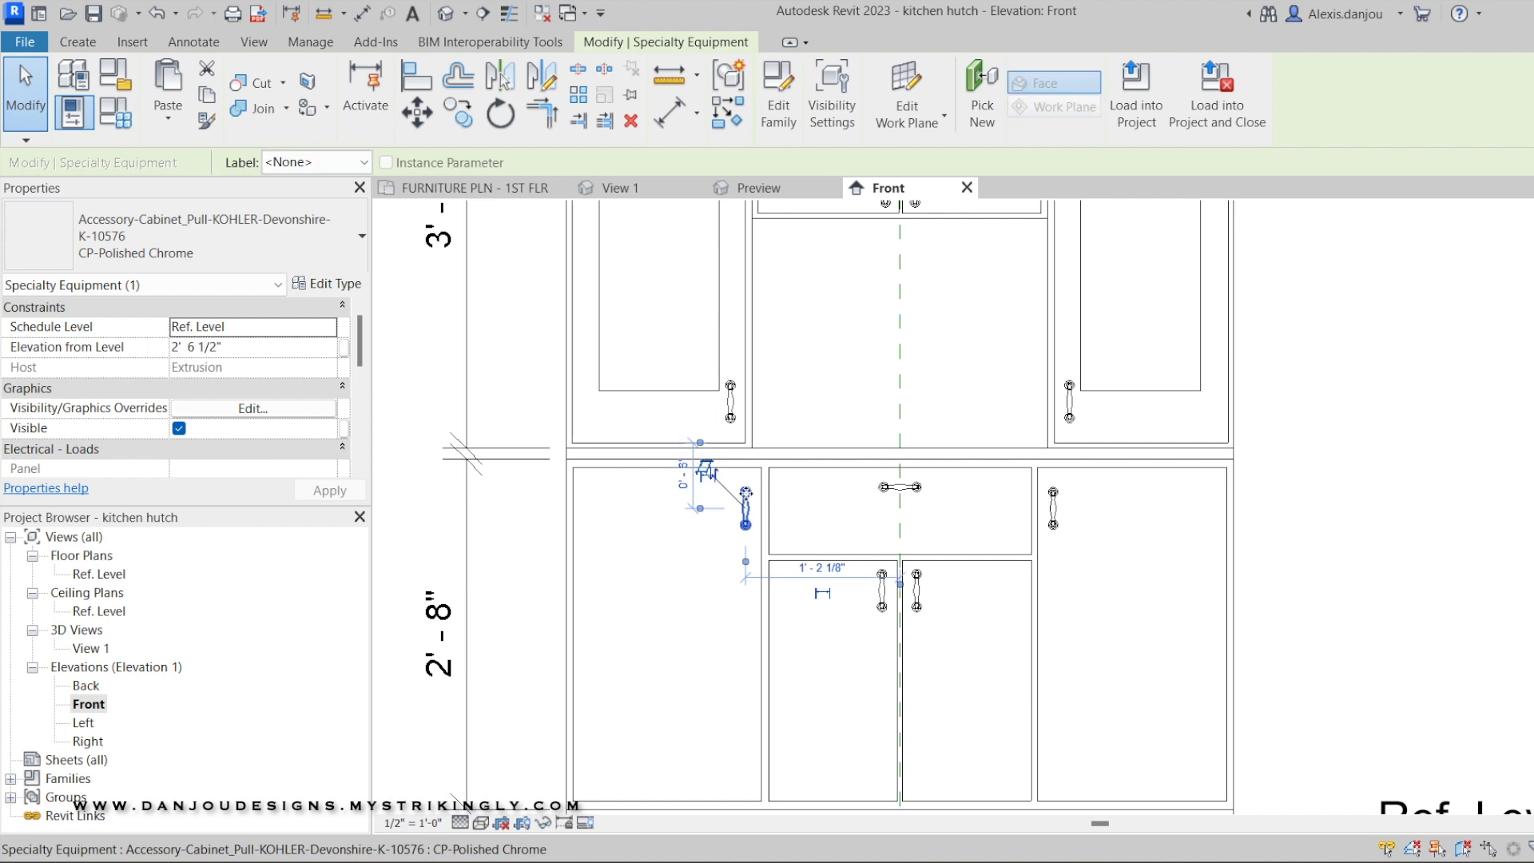
click(812, 374)
Nudge the pulls on the two center lower doors down to a matching elevation of 1' 10 3/4"
middle_drag(1194, 303, 1054, 311)
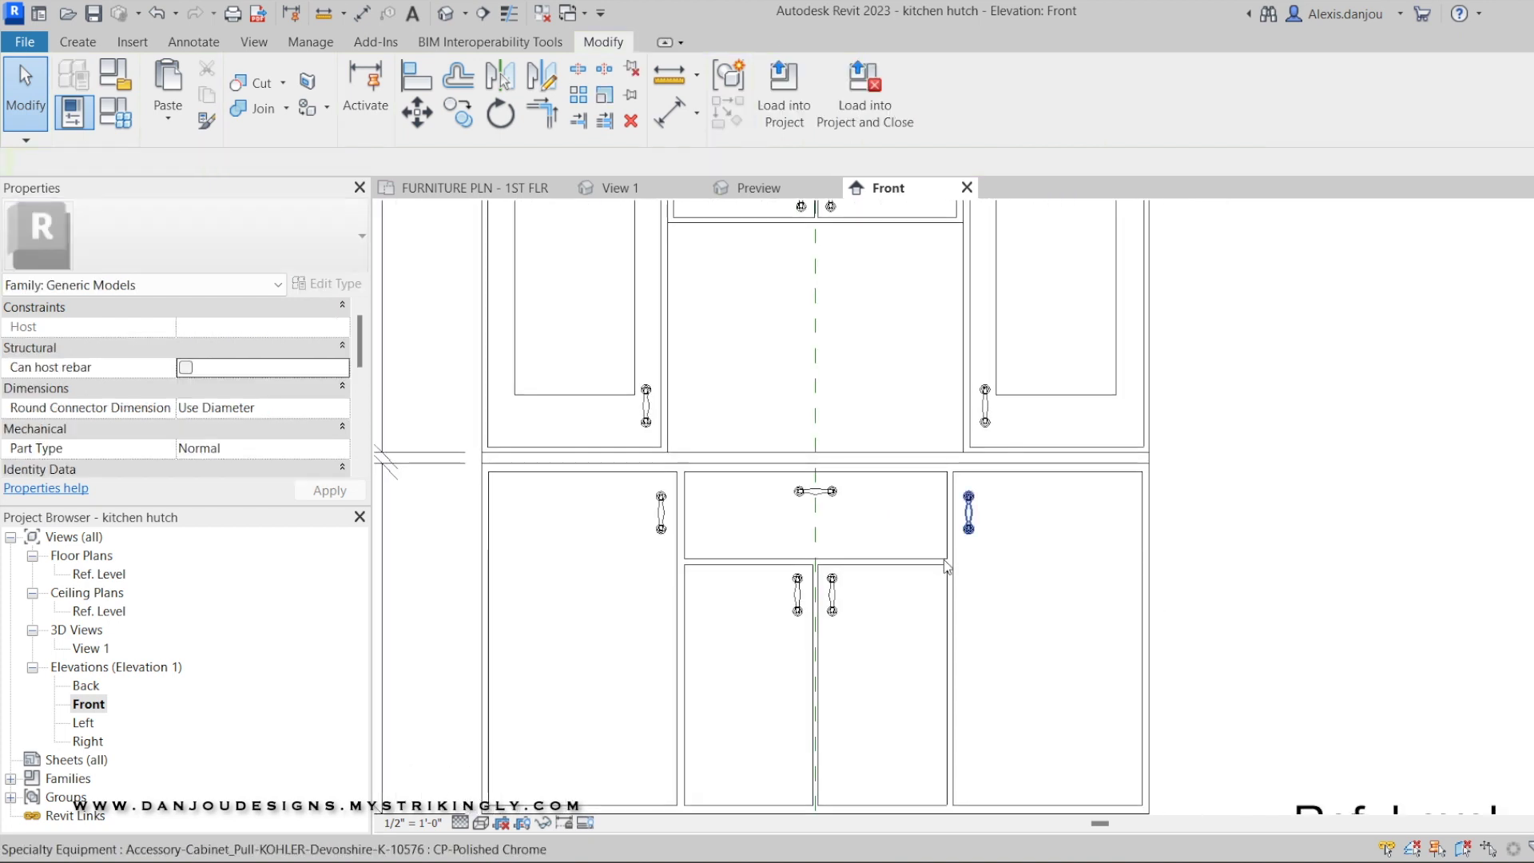
scroll(842, 623, up, 1)
click(846, 623)
key(Down)
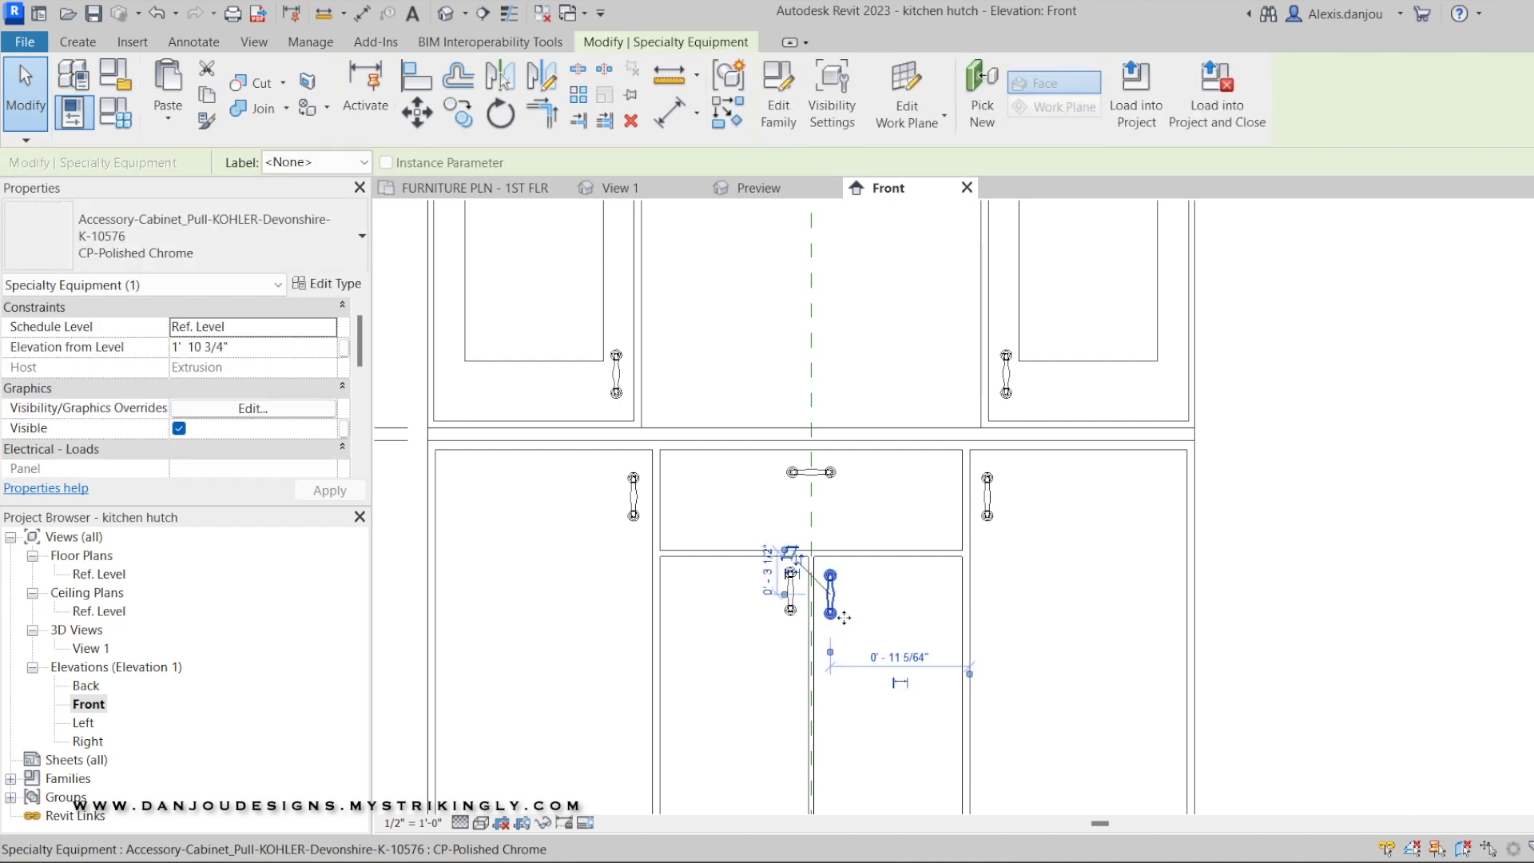
click(790, 601)
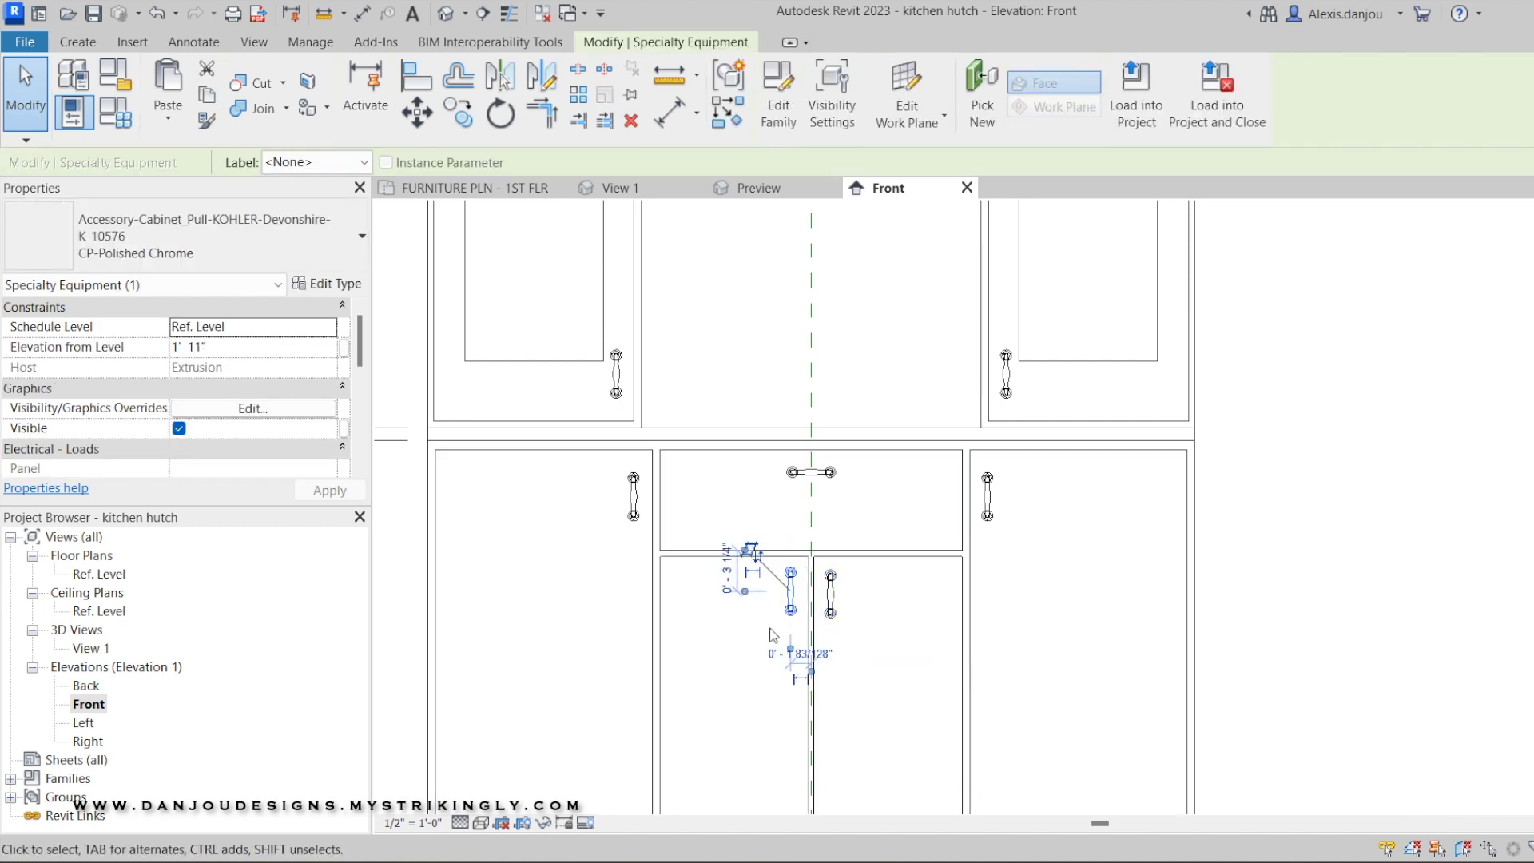
Examine the alignment of the upper door pulls and the overall front elevation of the hutch
middle_drag(963, 282, 937, 581)
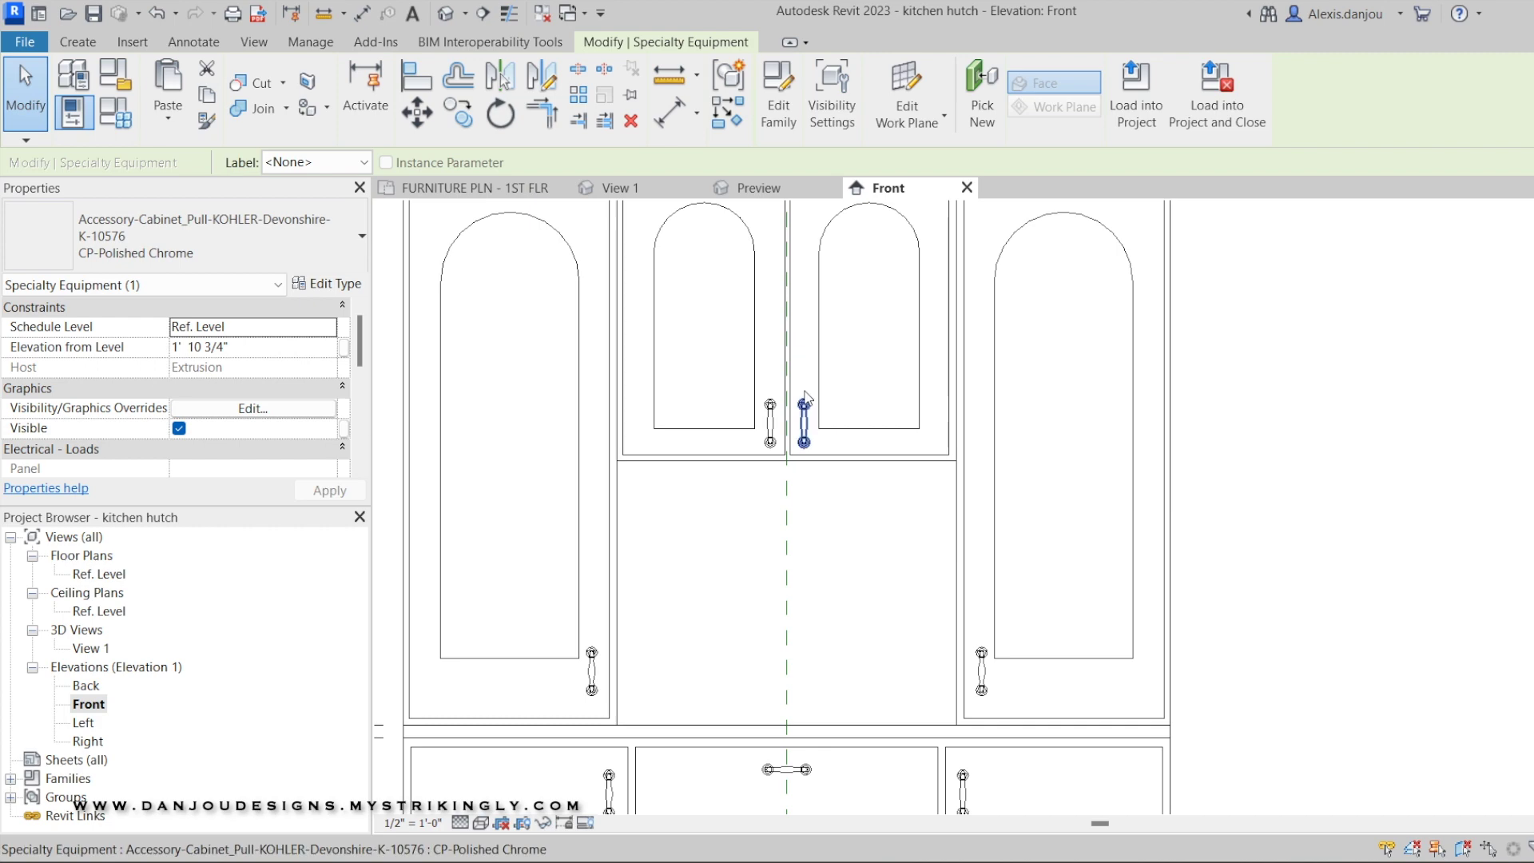
scroll(807, 419, up, 1)
scroll(795, 413, up, 1)
scroll(885, 636, down, 4)
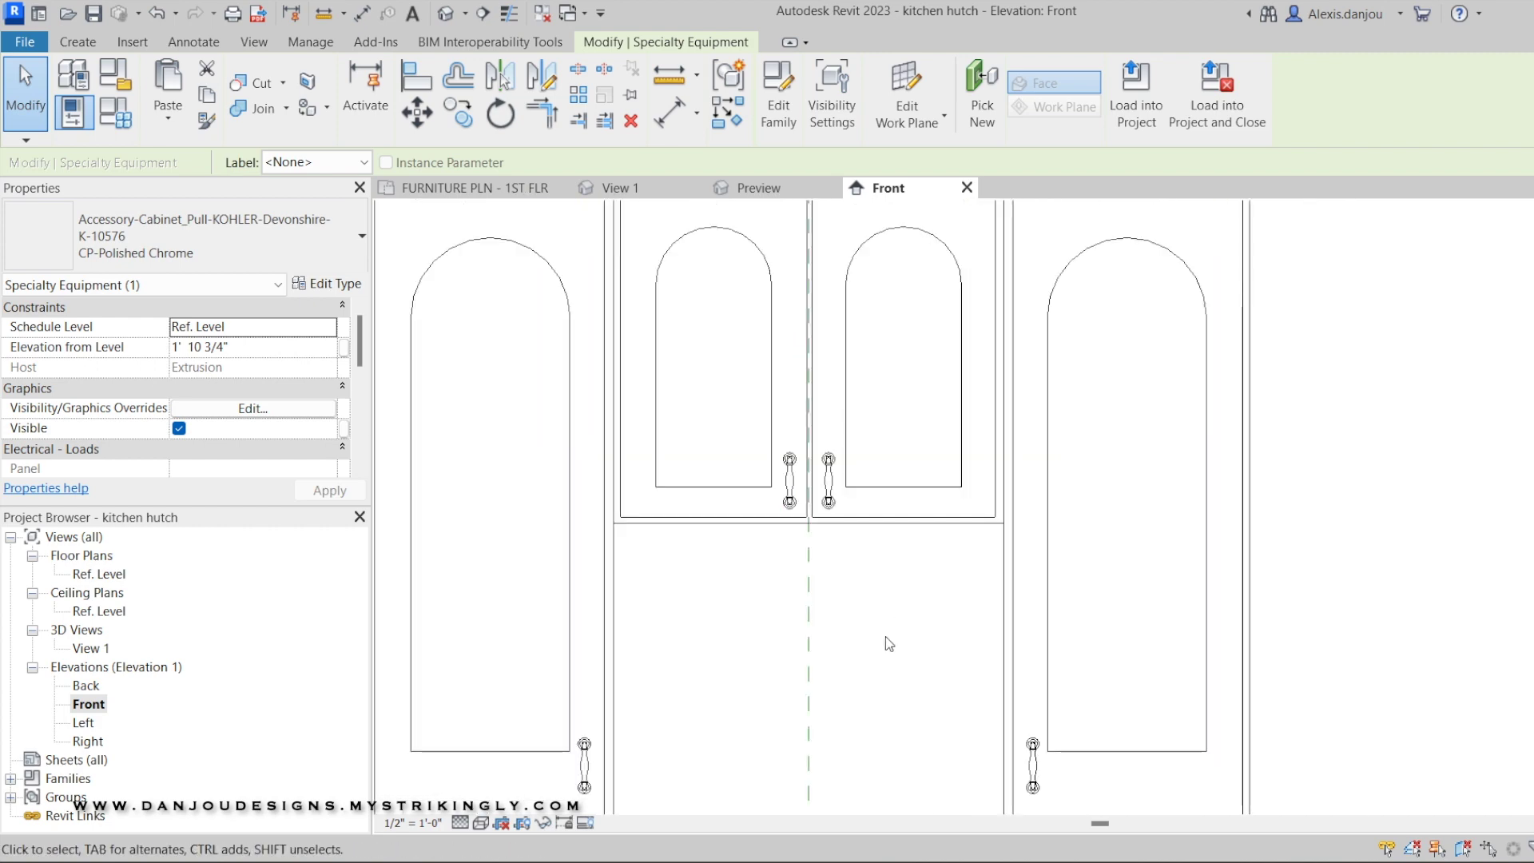
middle_drag(1036, 604, 1008, 418)
scroll(1008, 418, down, 1)
middle_drag(1157, 446, 1123, 522)
scroll(908, 294, up, 1)
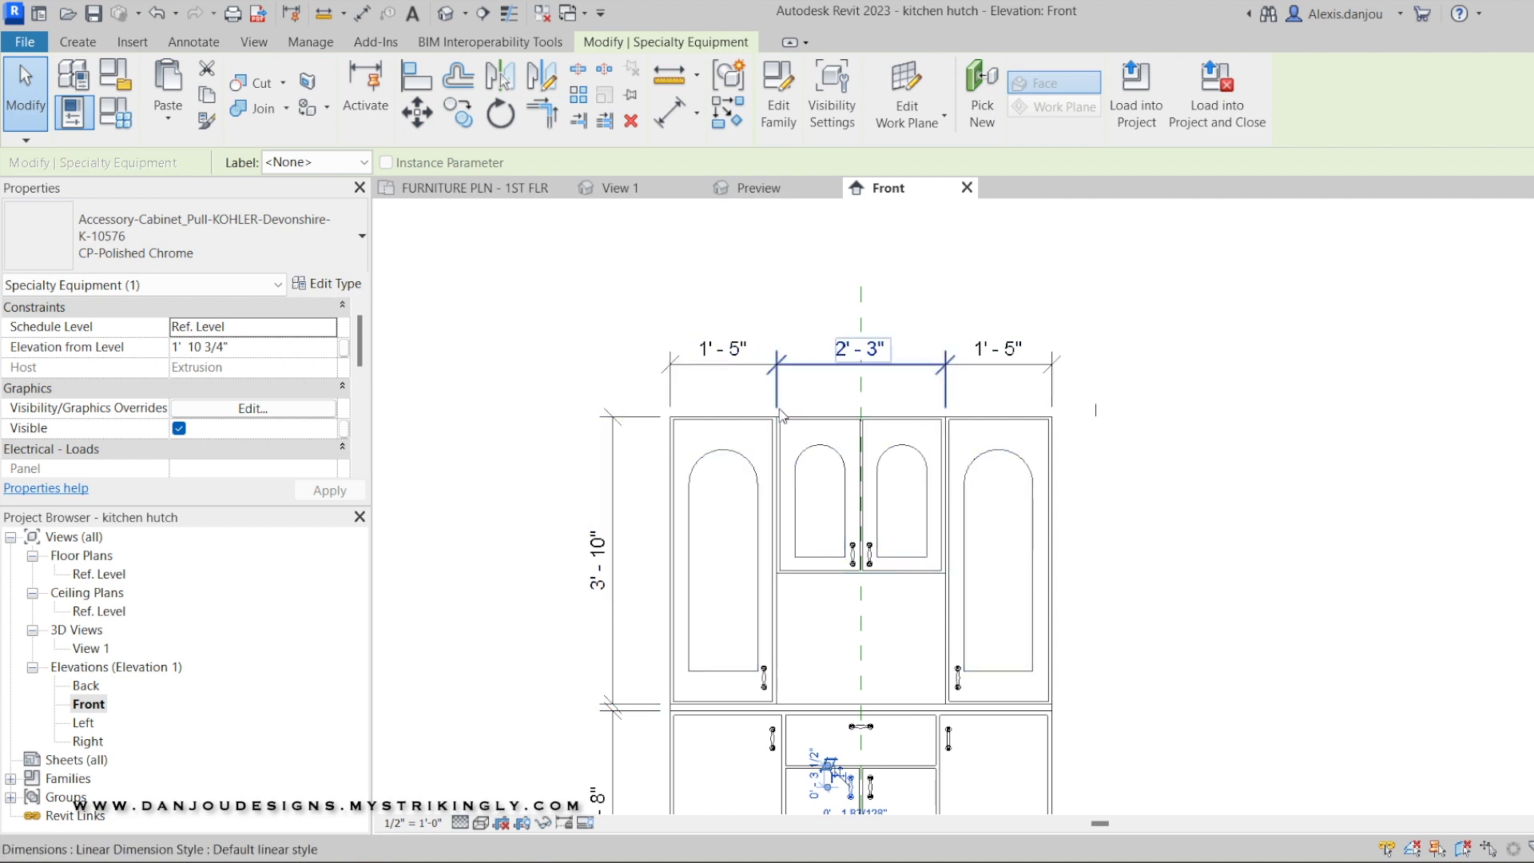
Start an extrusion in the front elevation and sketch a rectangle about 5' 1" wide and 2" high along the hutch's top edge
scroll(779, 409, up, 2)
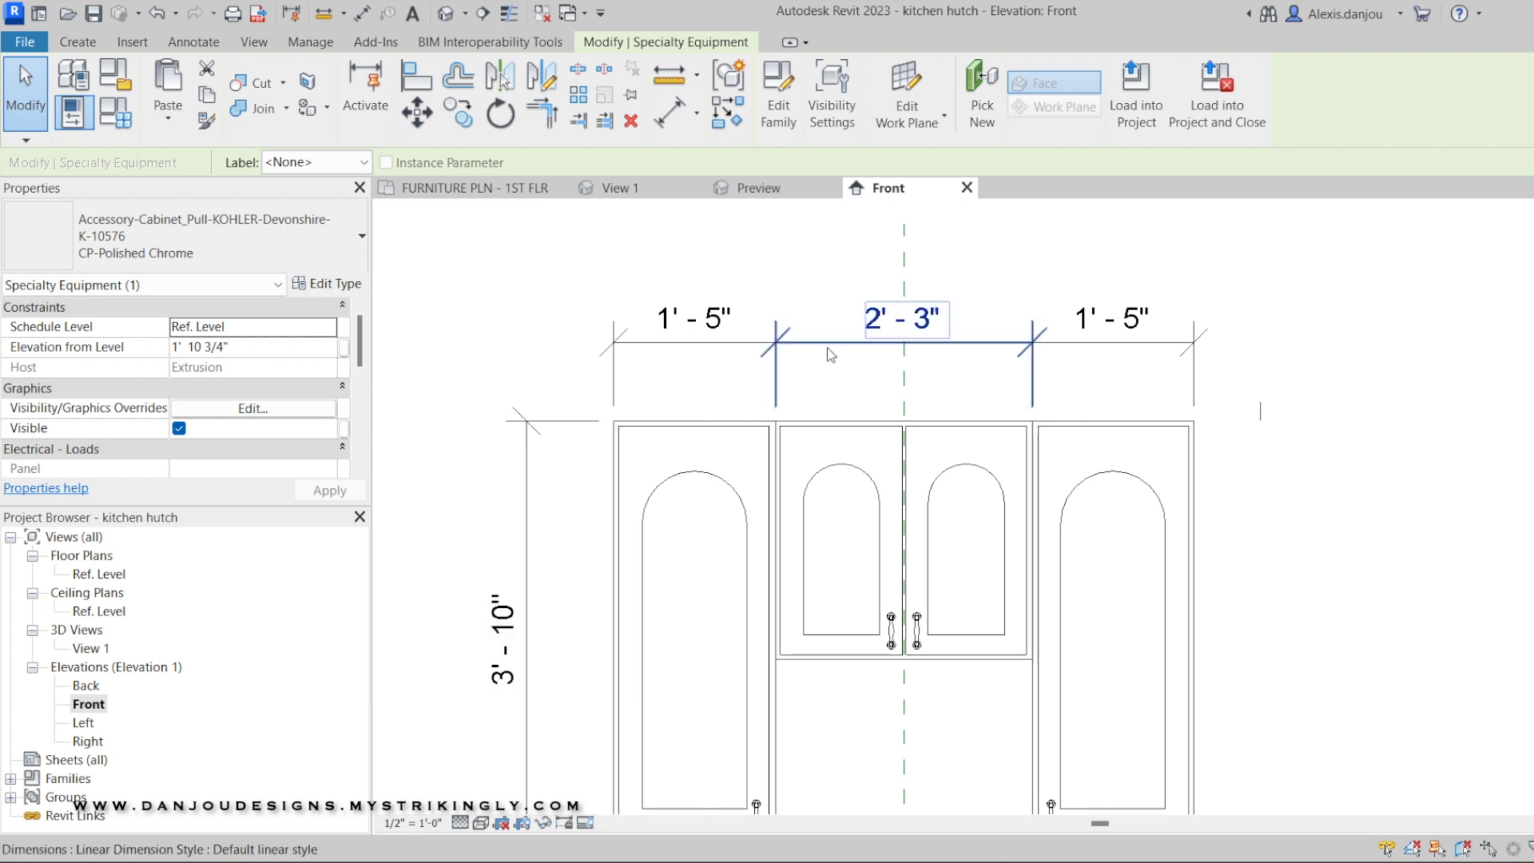
scroll(814, 352, up, 2)
scroll(751, 352, down, 1)
middle_drag(608, 415, 586, 435)
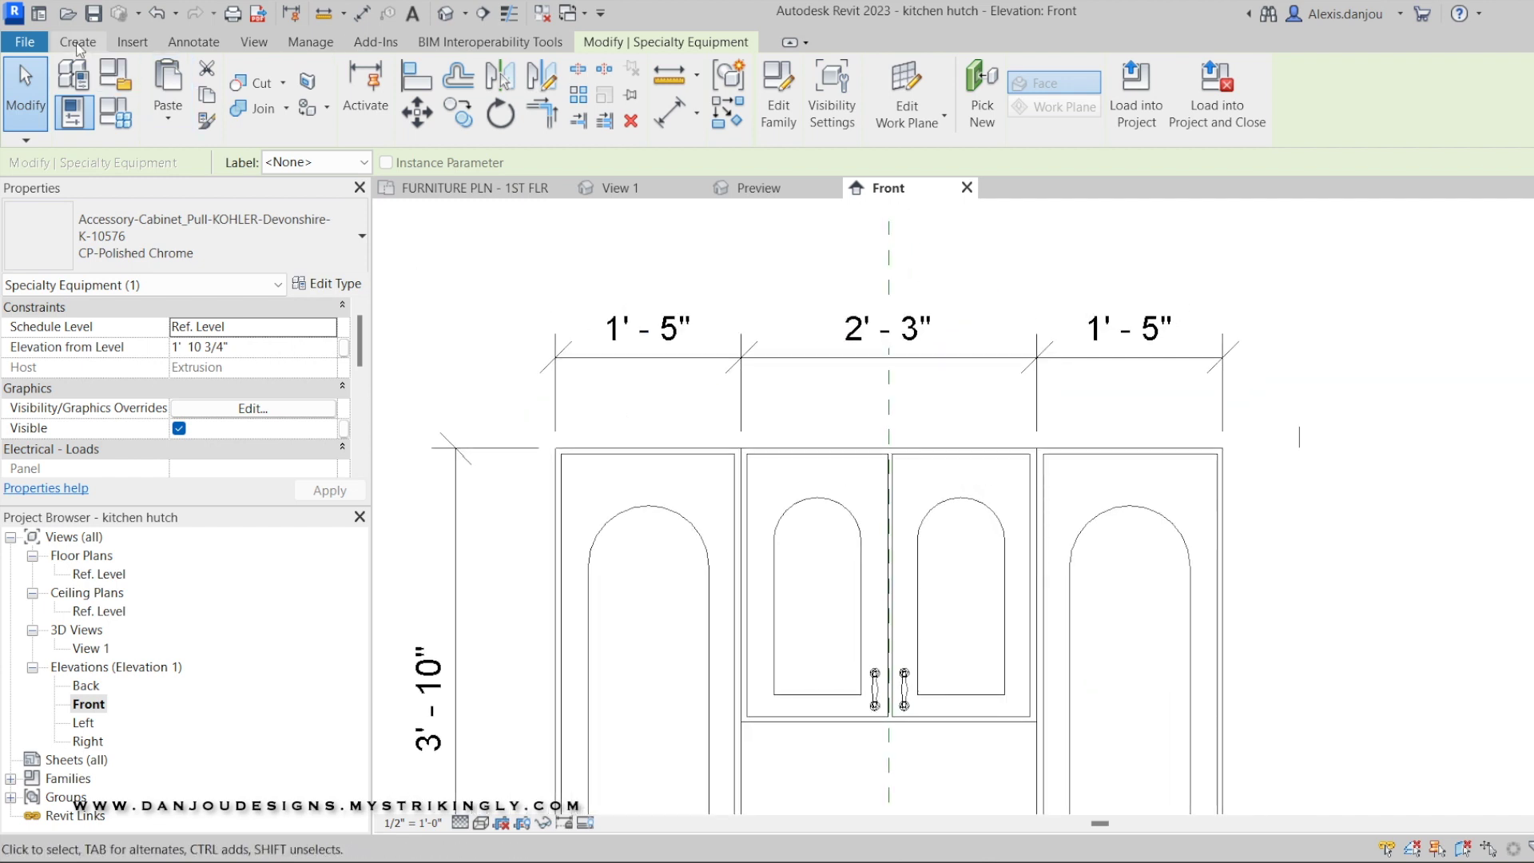
click(78, 42)
click(153, 80)
click(839, 71)
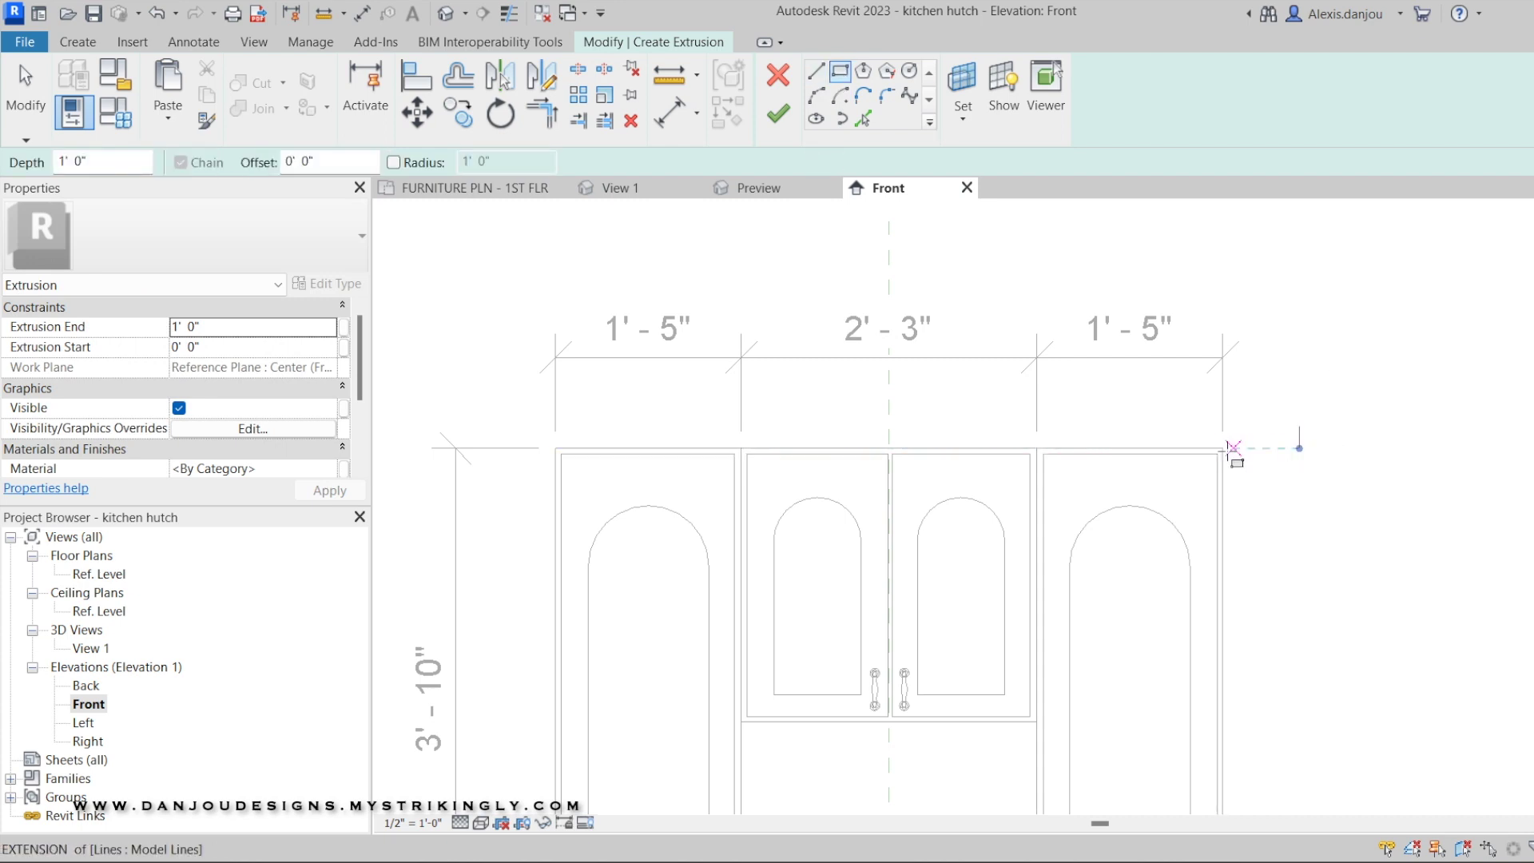
click(1223, 447)
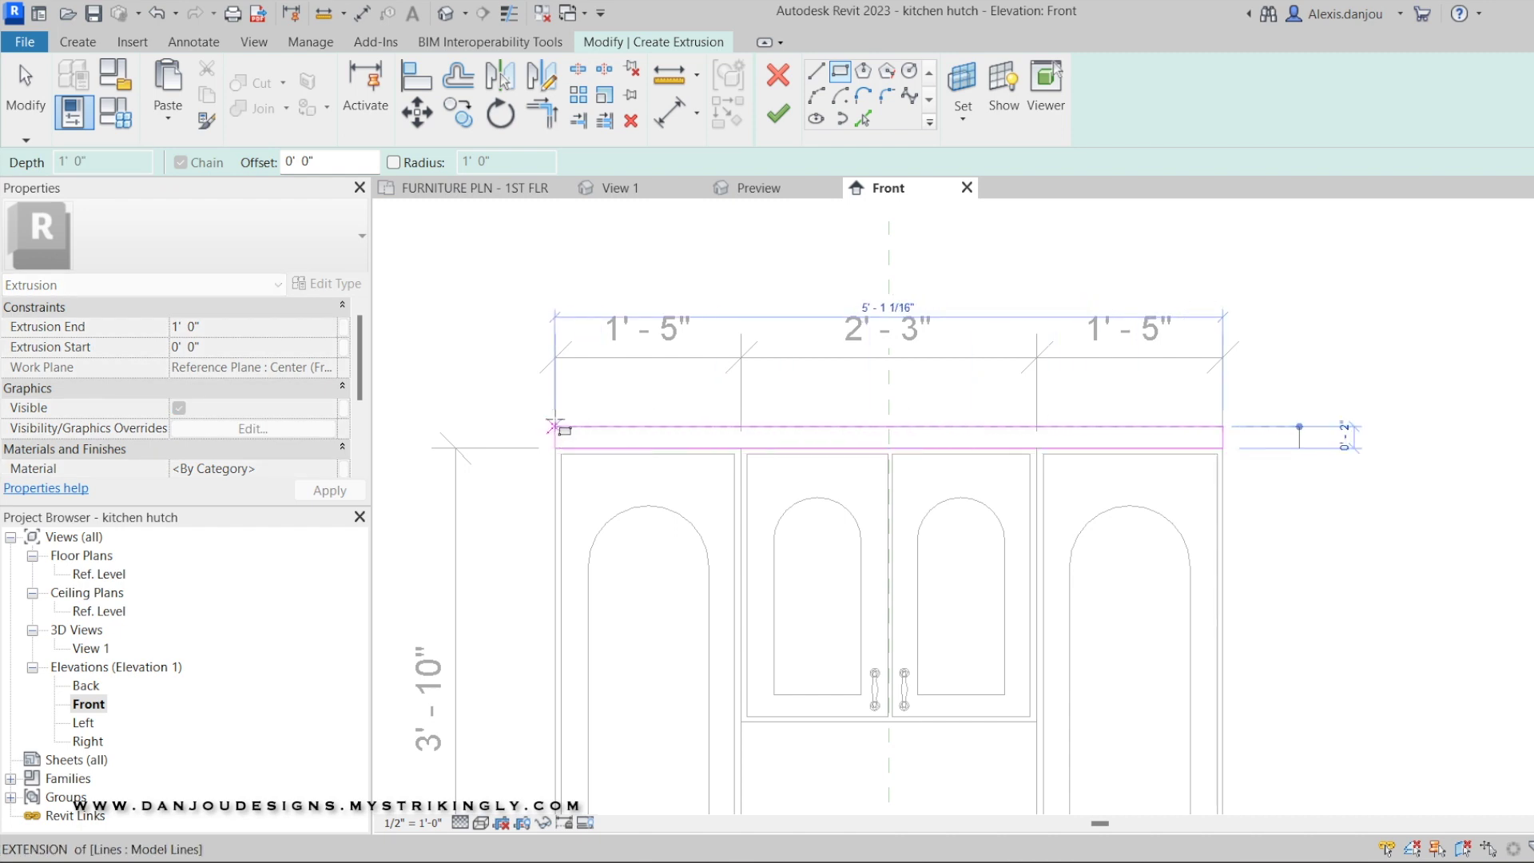
click(558, 425)
right_click(504, 288)
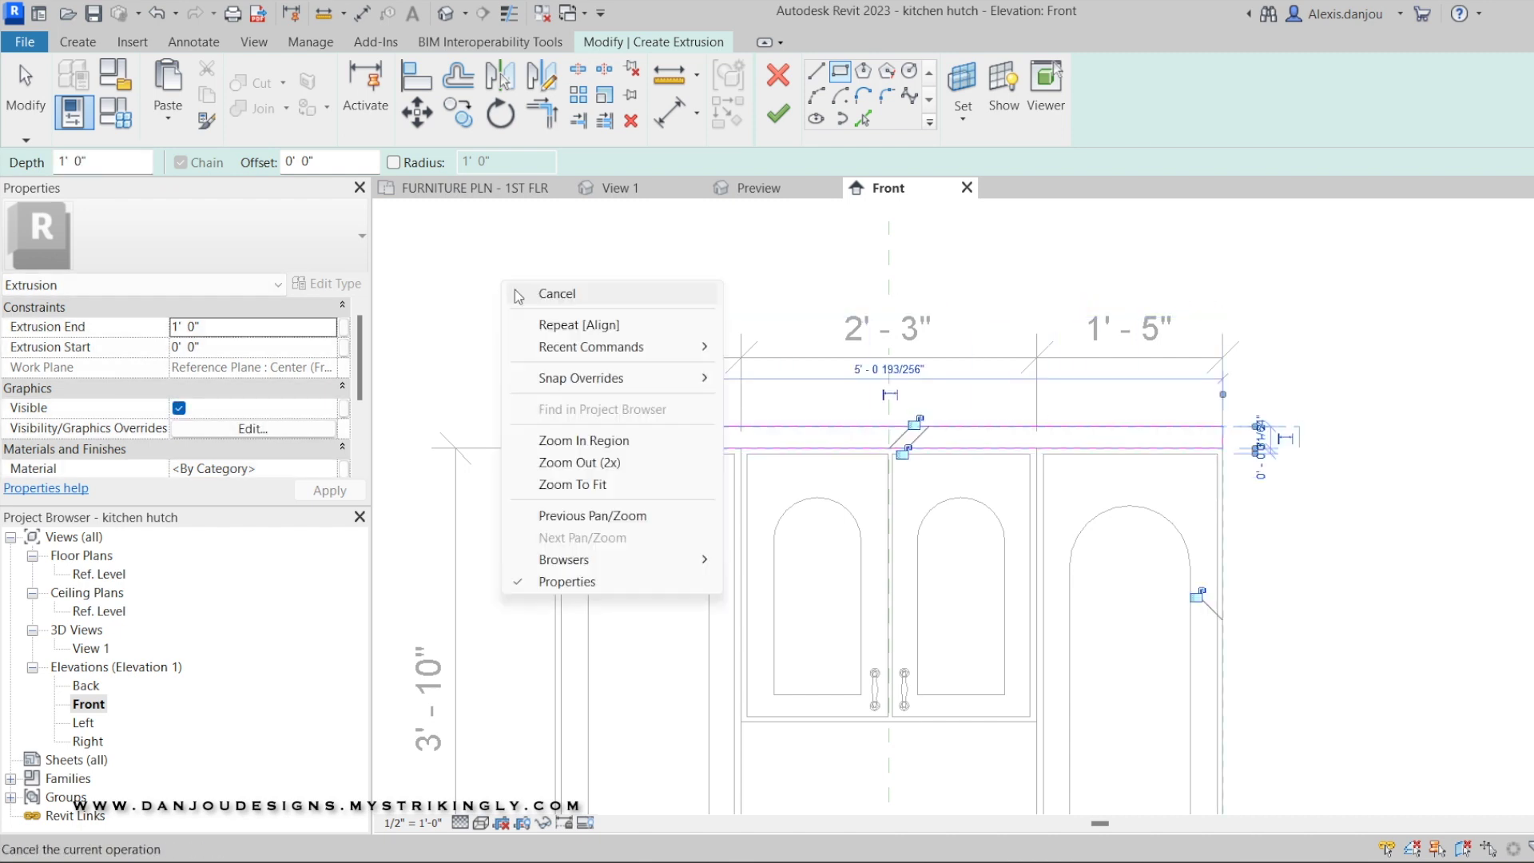
click(536, 297)
right_click(515, 296)
click(543, 304)
Align the left end line of the rectangle sketch with the hutch's left outer side
scroll(571, 436, up, 4)
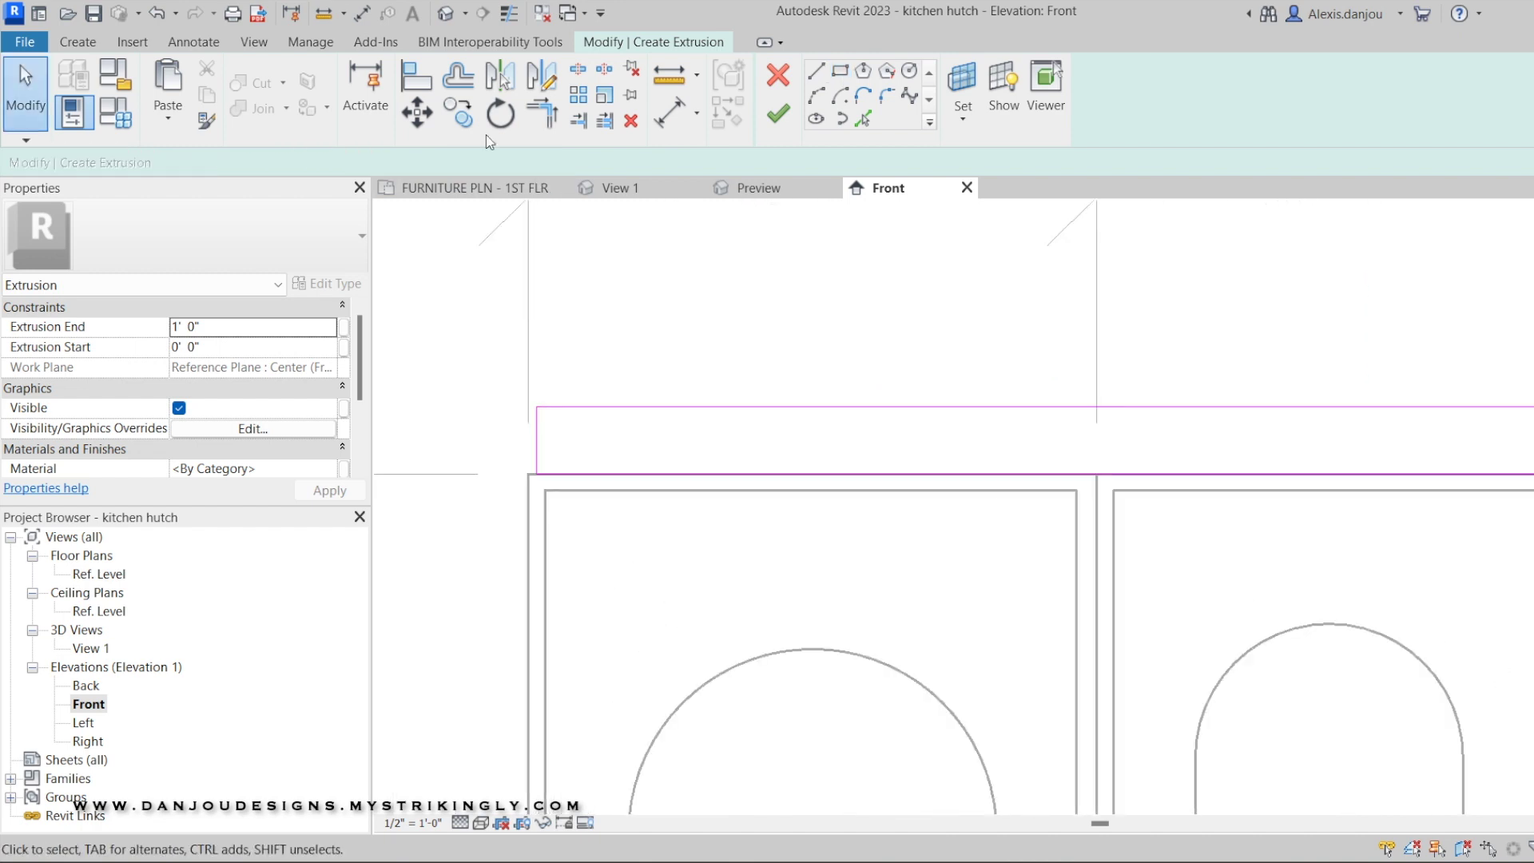
key(a)
key(l)
click(527, 484)
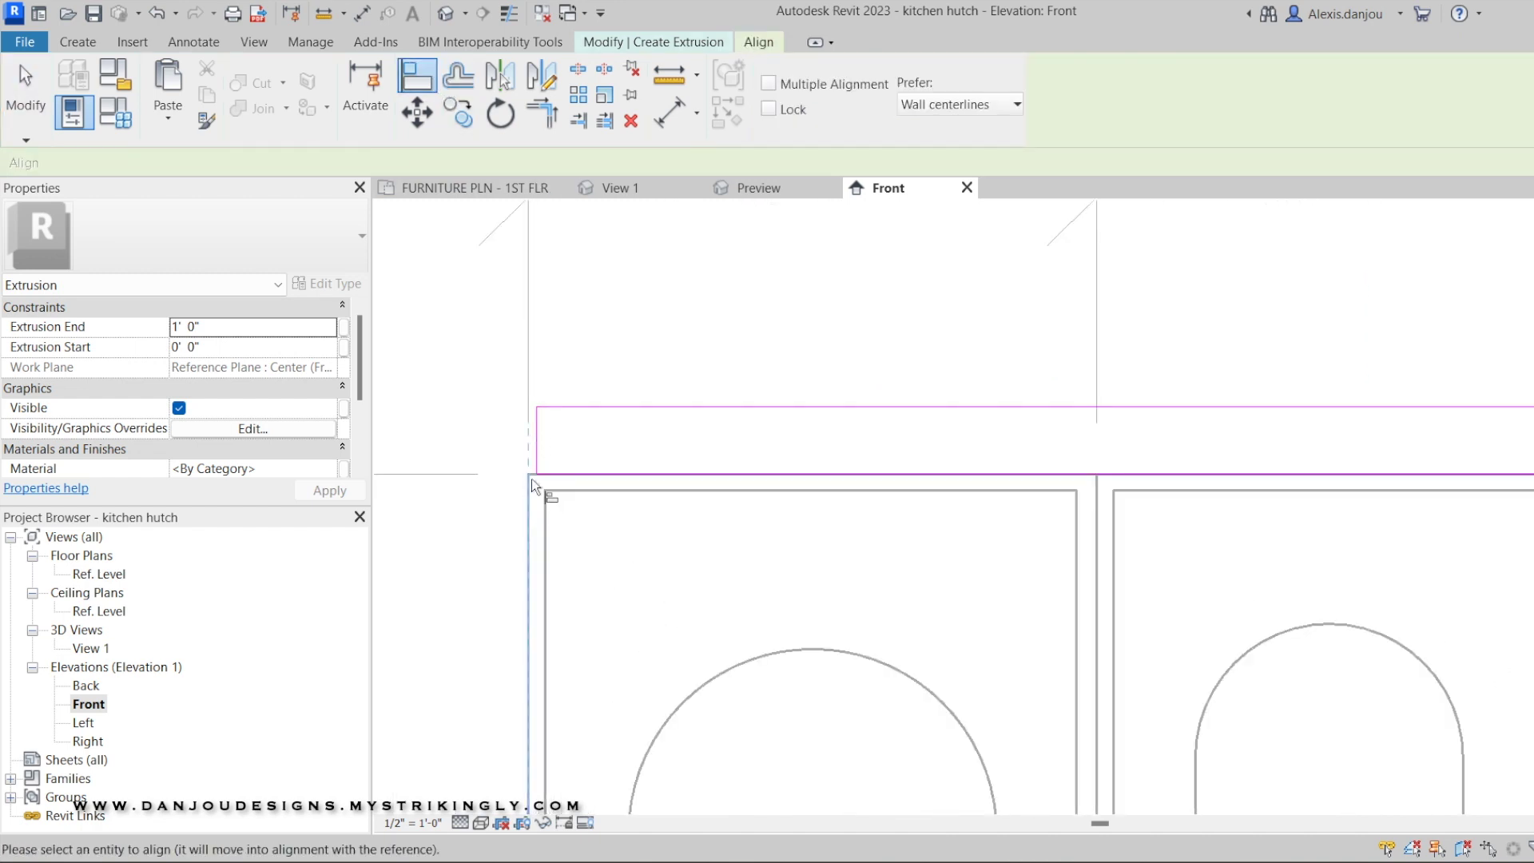
click(541, 457)
right_click(583, 304)
click(601, 311)
right_click(605, 312)
click(619, 323)
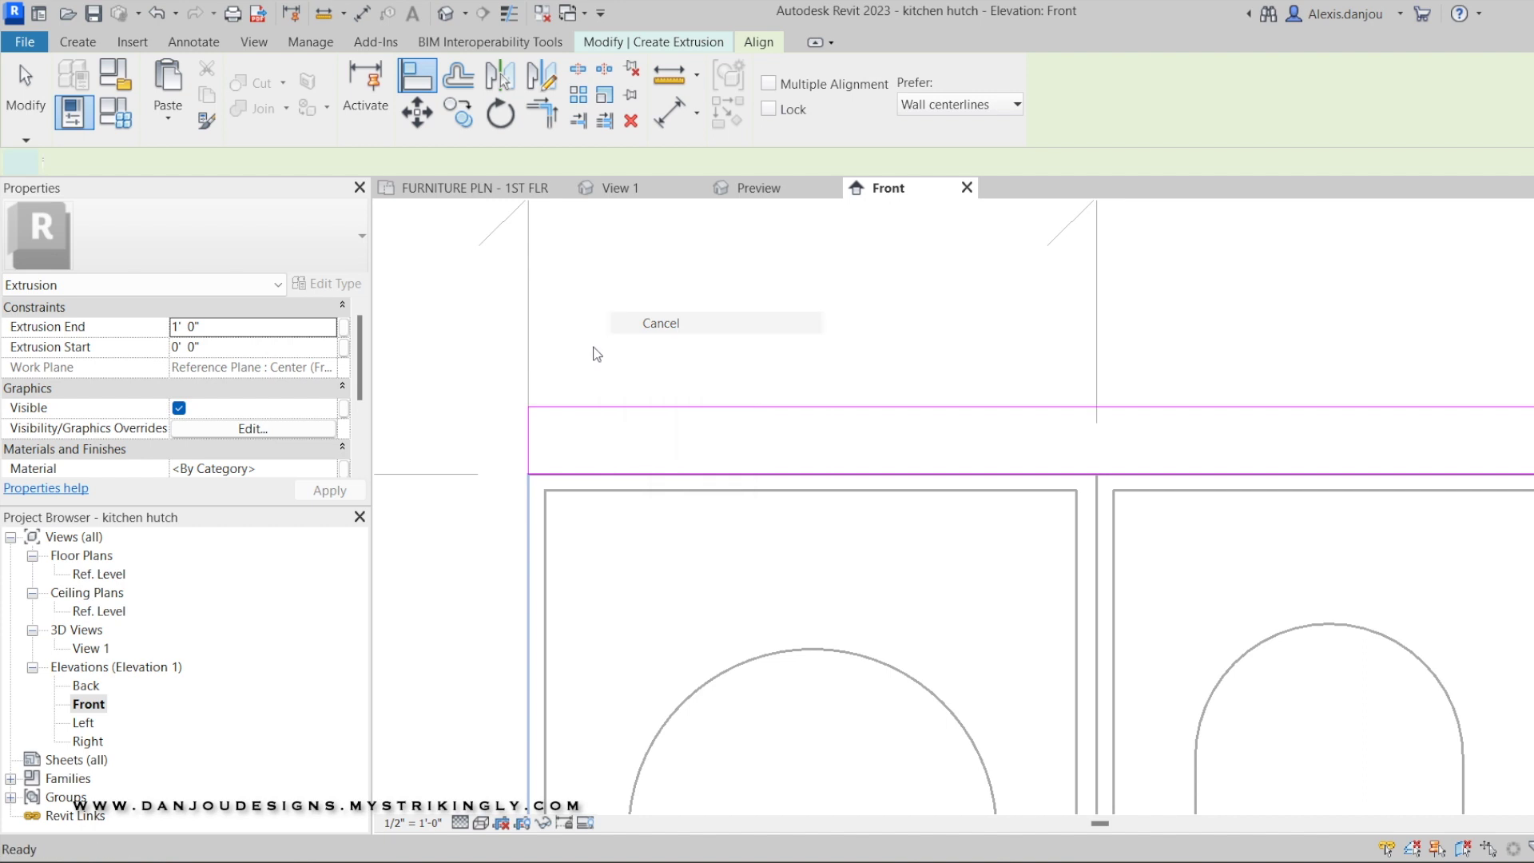
scroll(529, 456, up, 1)
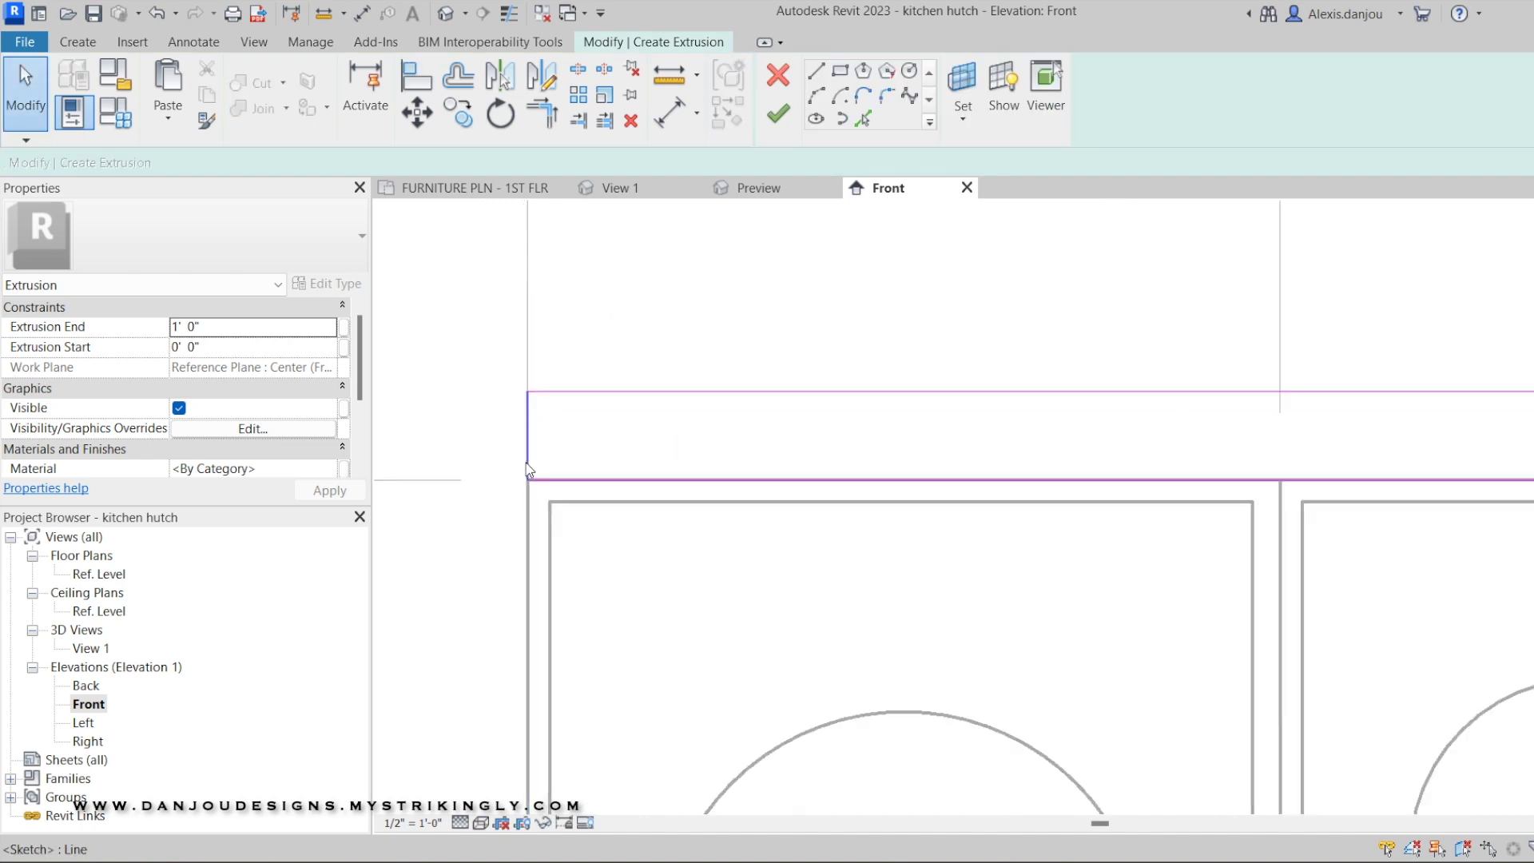
Draw an outward arc of about 3 59/64" radius across the sketch's left end and delete the straight line there
click(815, 104)
scroll(524, 439, up, 4)
click(534, 274)
click(533, 544)
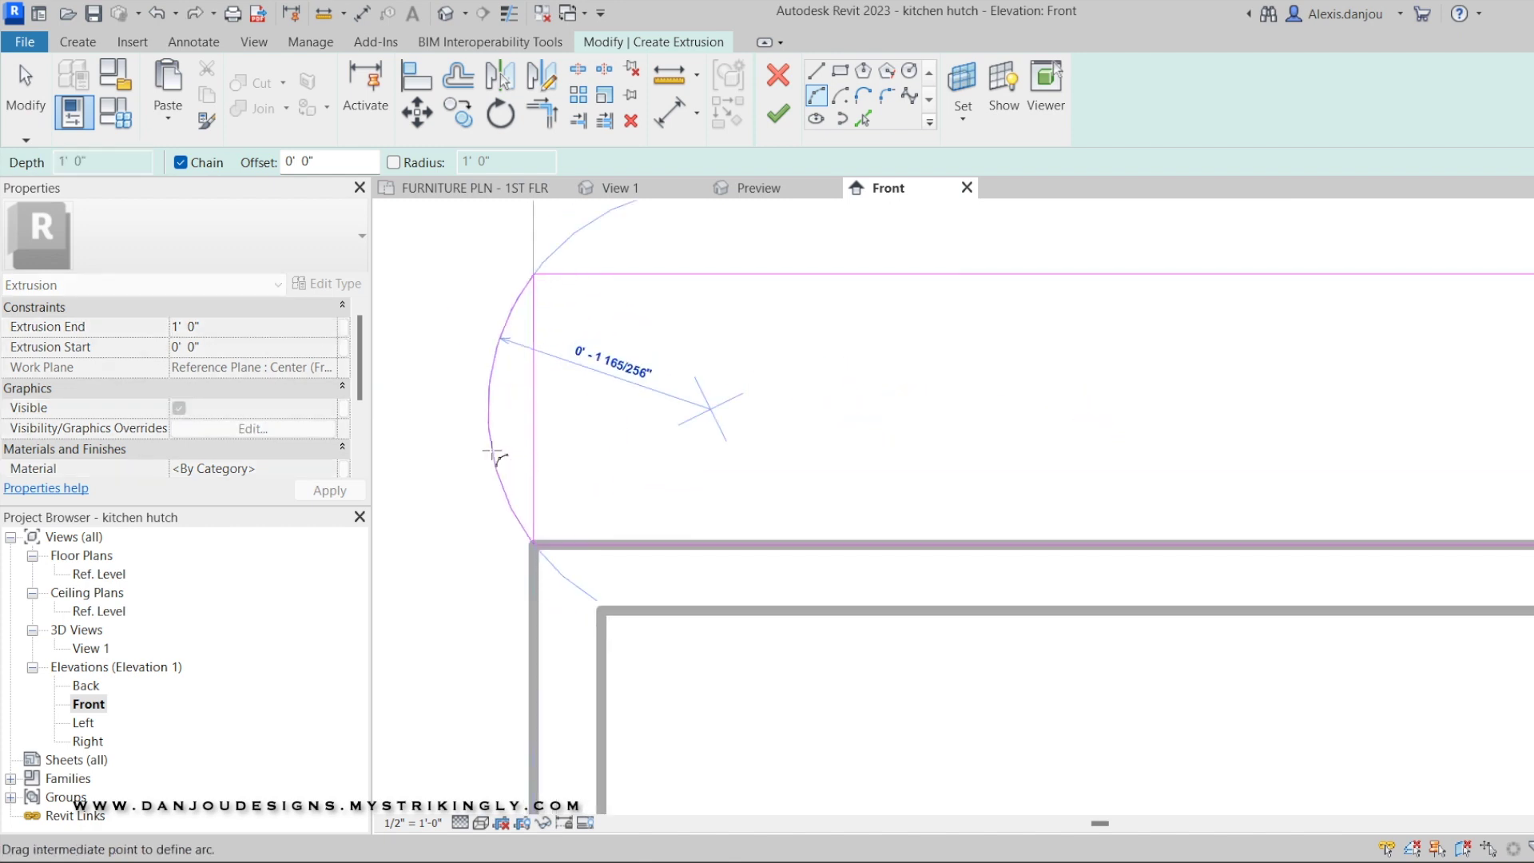
click(521, 451)
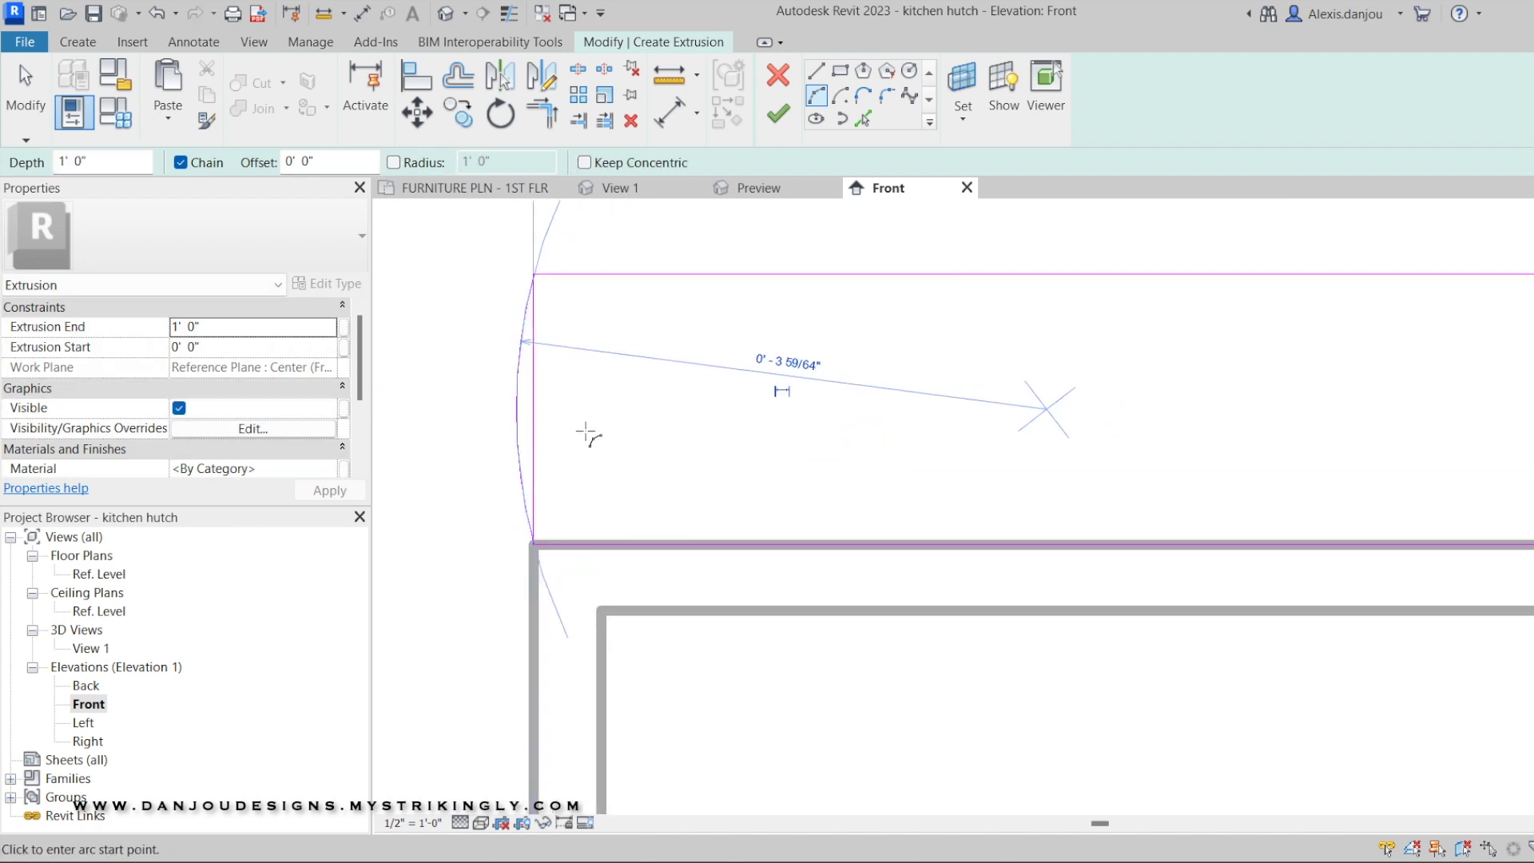
key(Escape)
key(Escape)
click(534, 443)
key(Delete)
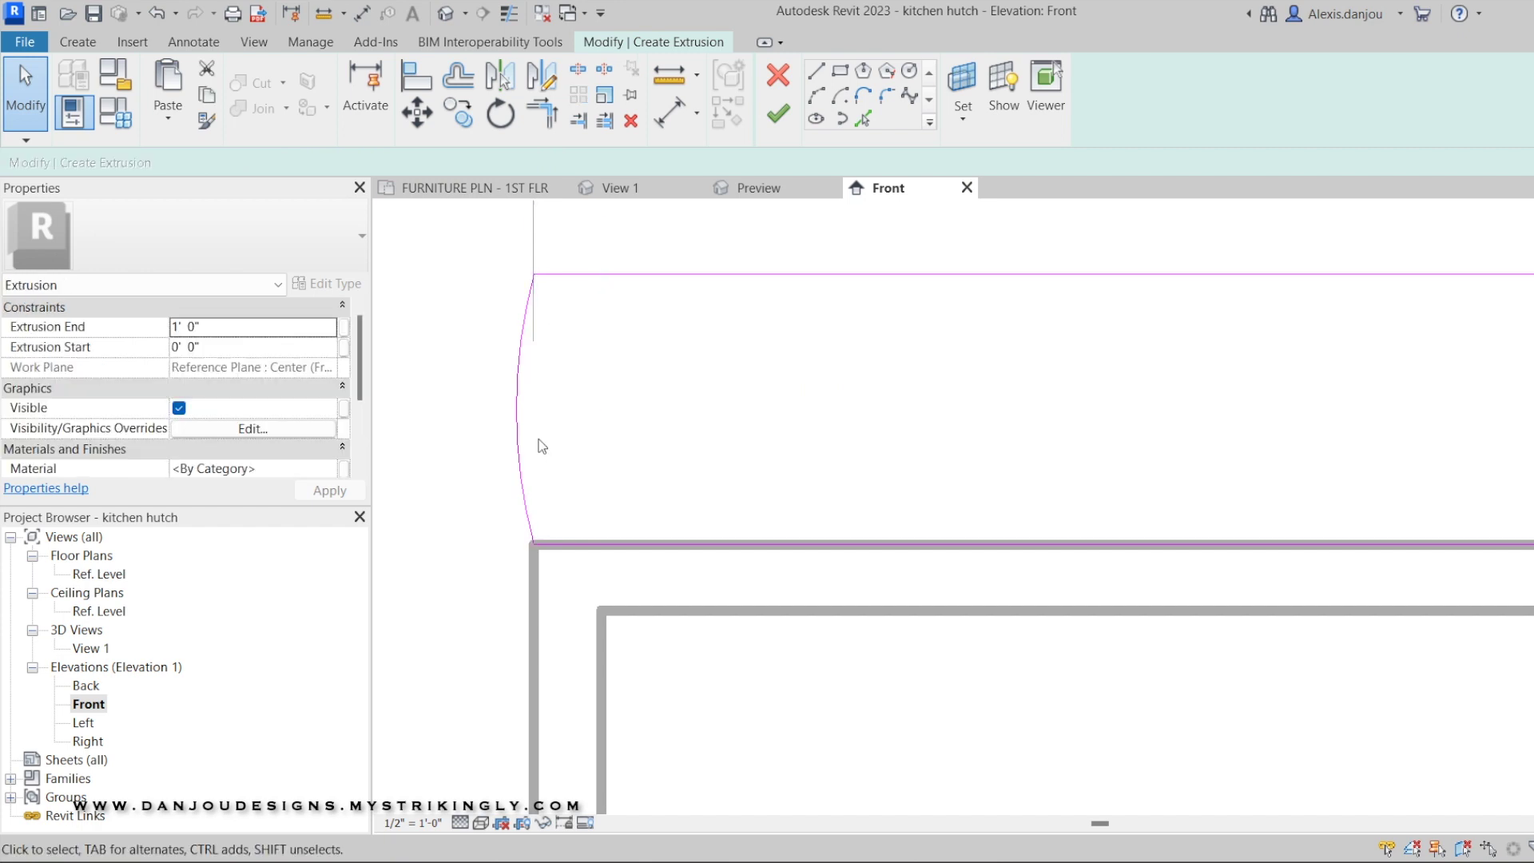
Round the sketch's right end with a matching outward arc and finish the top piece's extrusion
scroll(599, 438, down, 5)
scroll(887, 486, down, 2)
mouse_move(899, 489)
middle_down()
mouse_move(433, 476)
mouse_move(781, 517)
middle_up()
scroll(784, 502, up, 5)
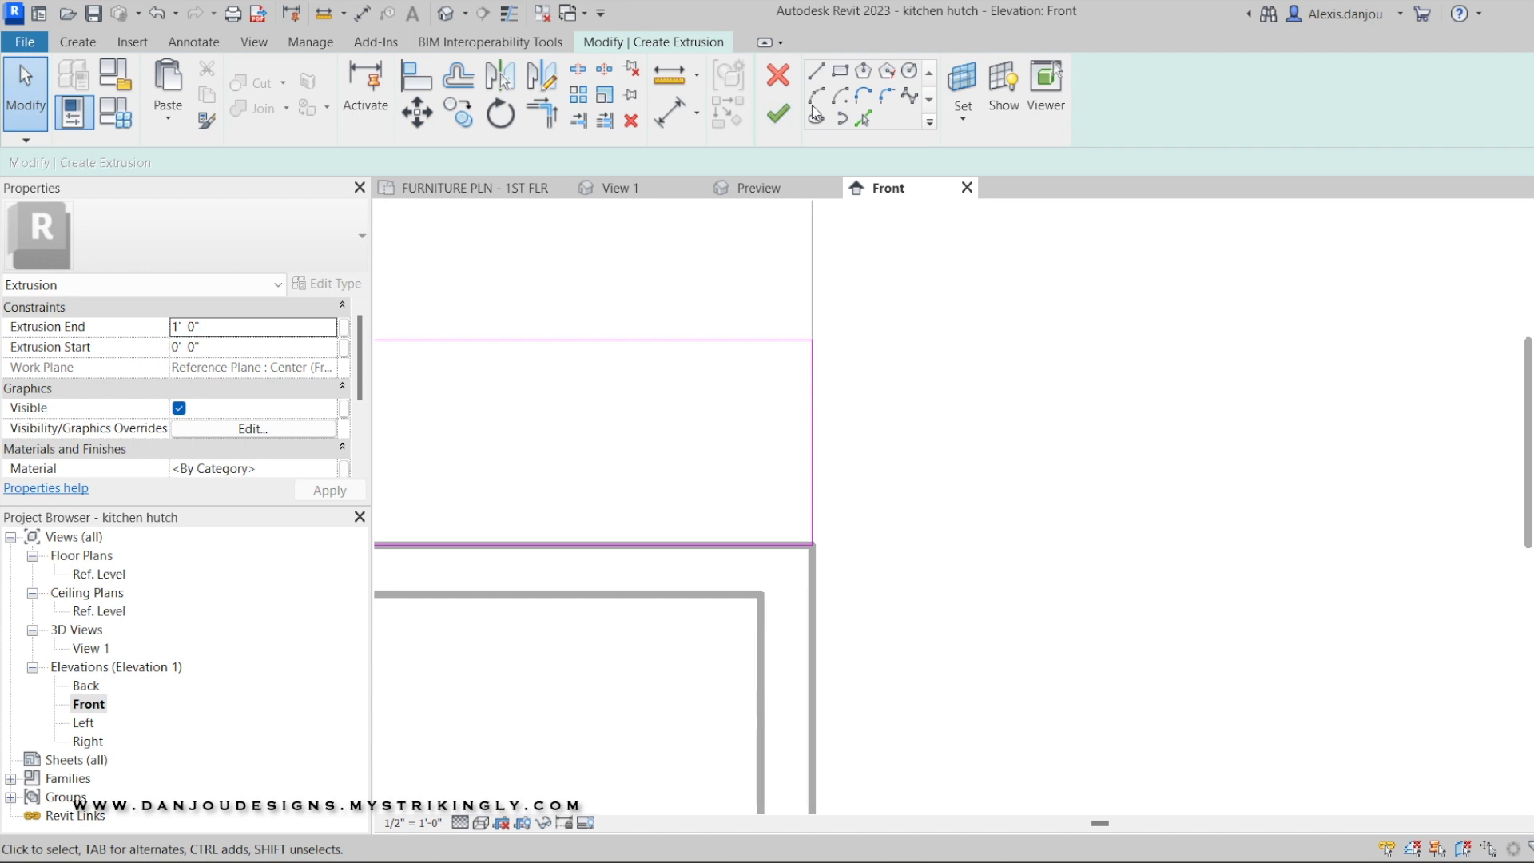
click(812, 340)
right_click(883, 290)
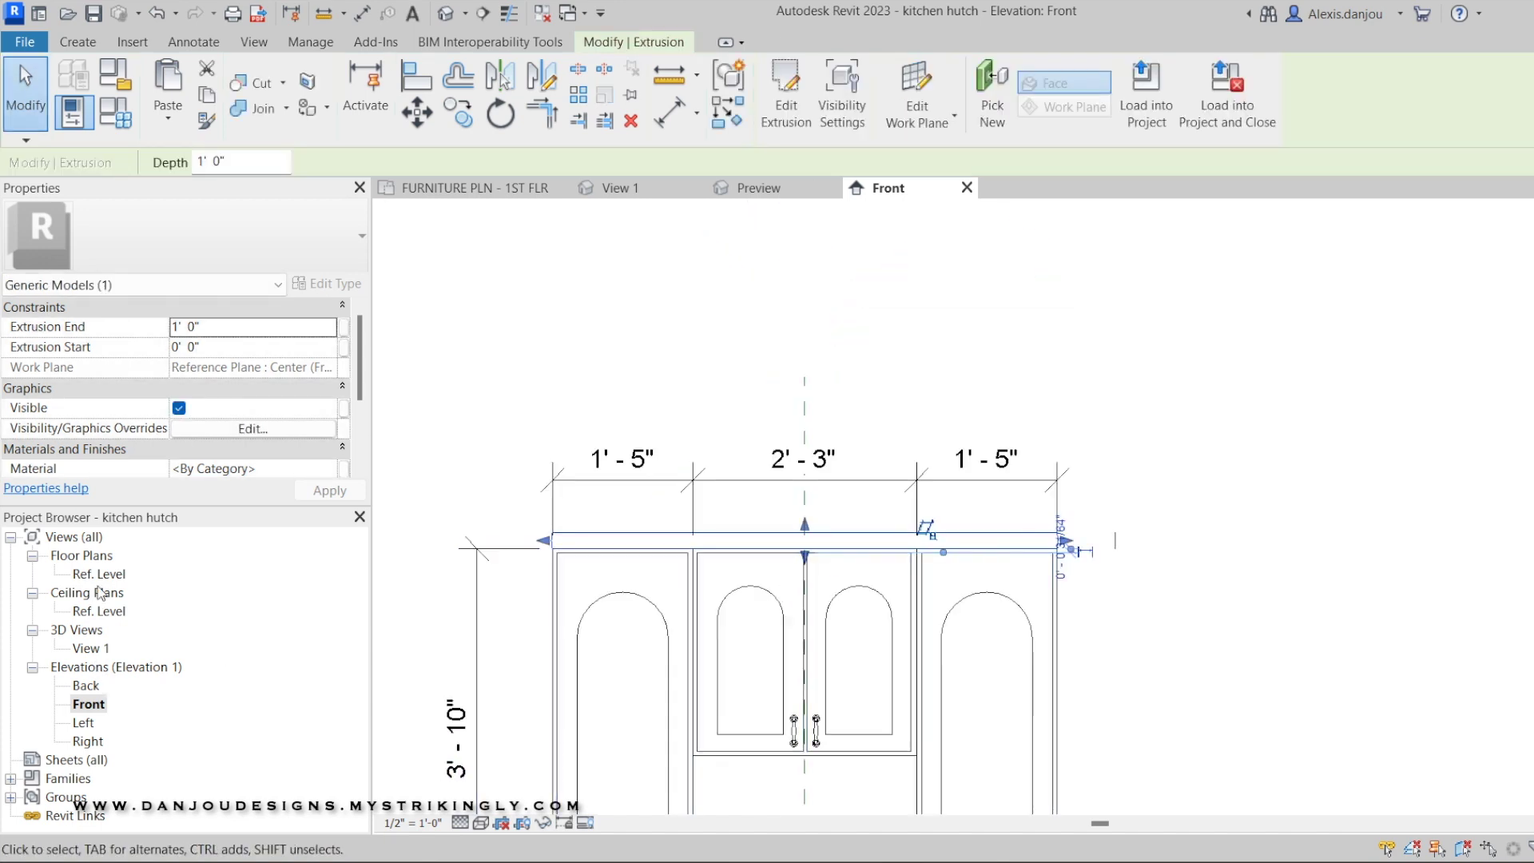
Check the top piece in the Ref. Level floor plan and return to the front elevation
double_click(100, 593)
double_click(99, 577)
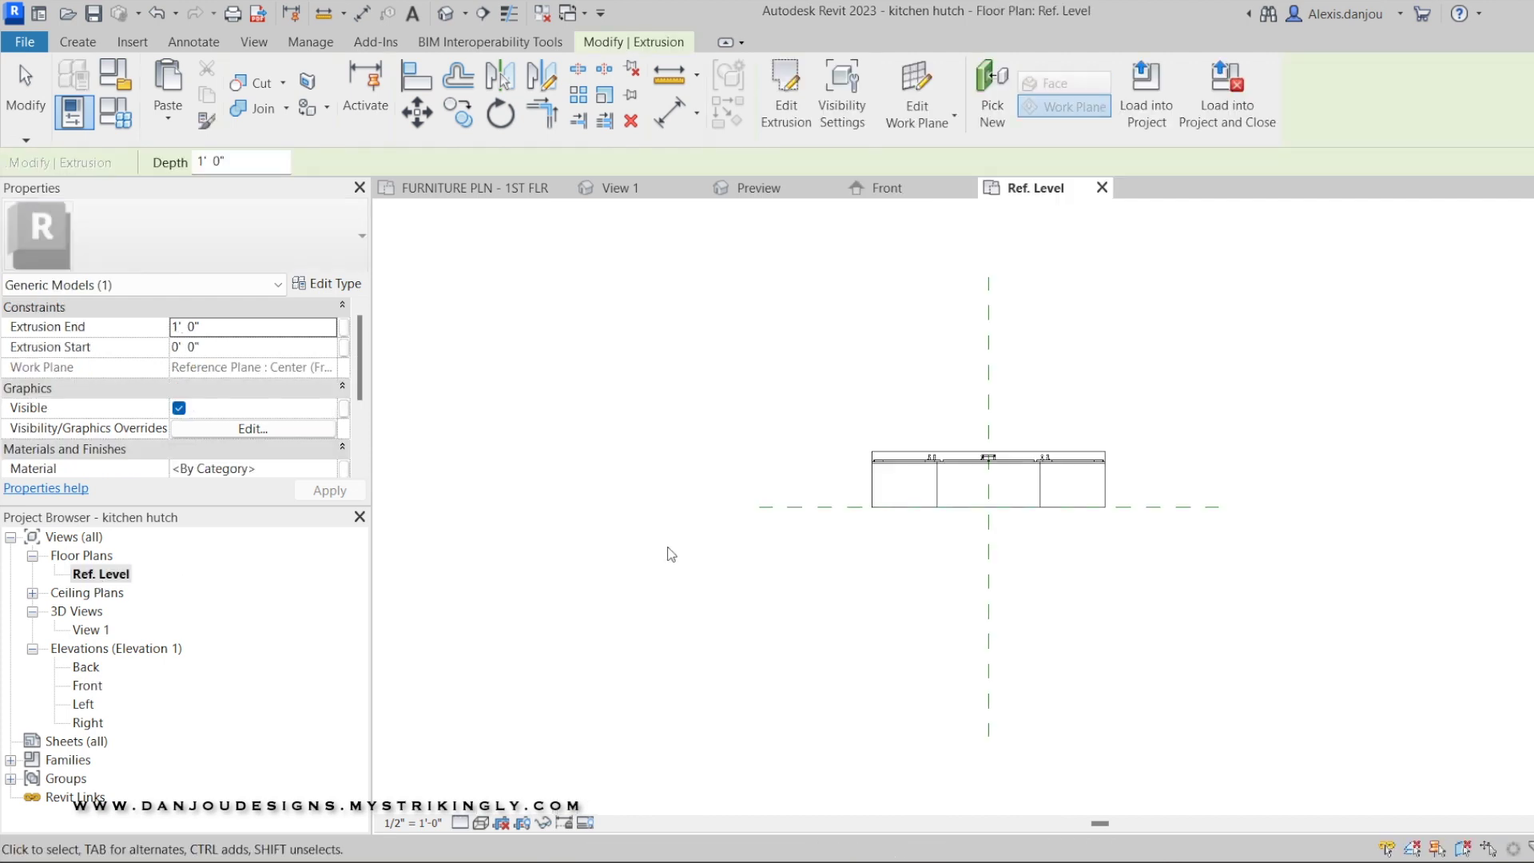
scroll(1001, 419, up, 3)
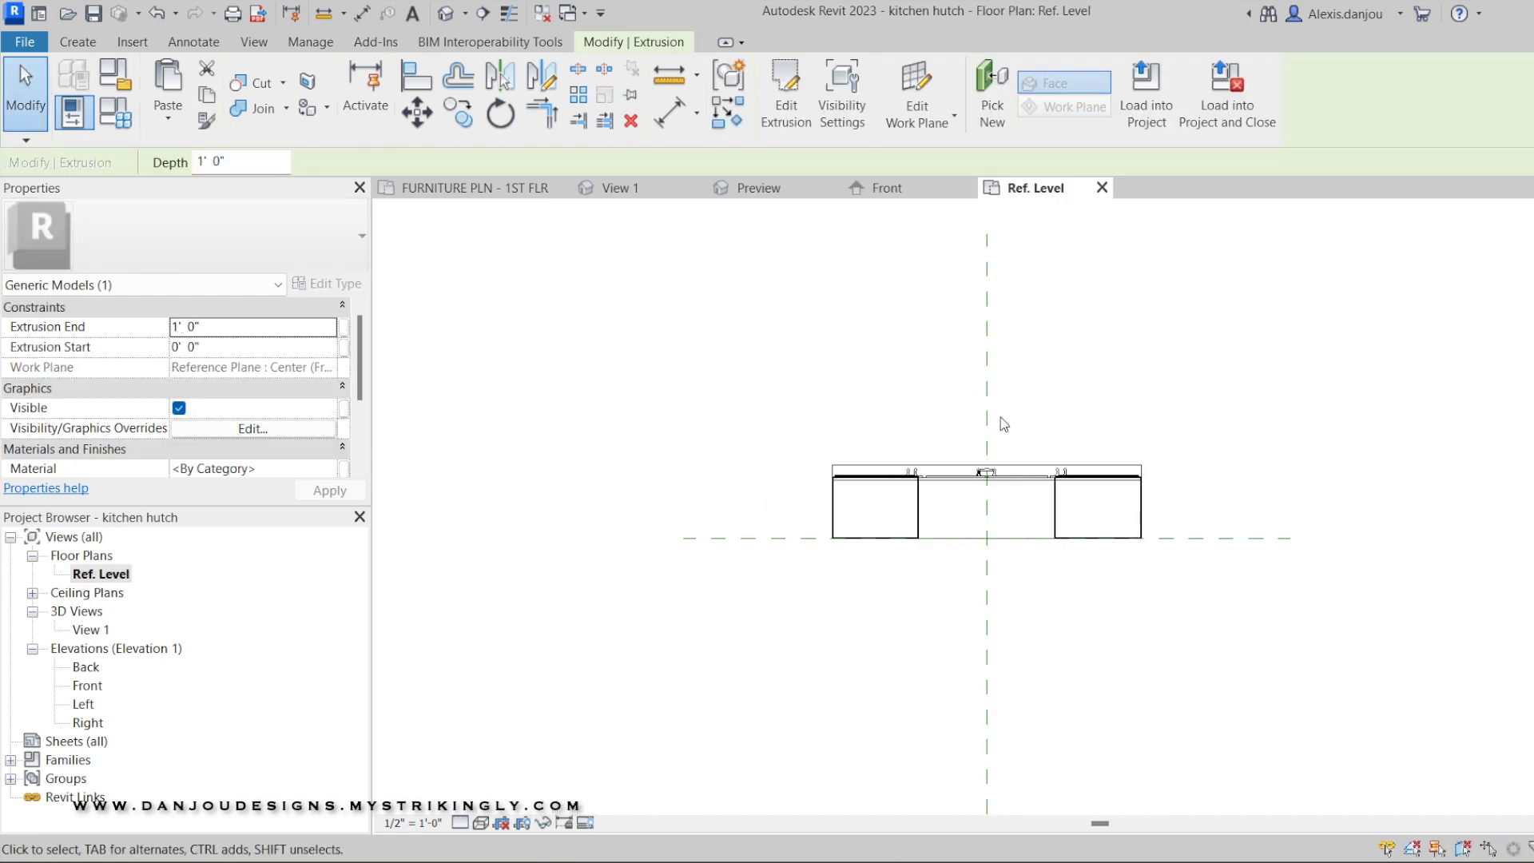
click(887, 192)
click(996, 524)
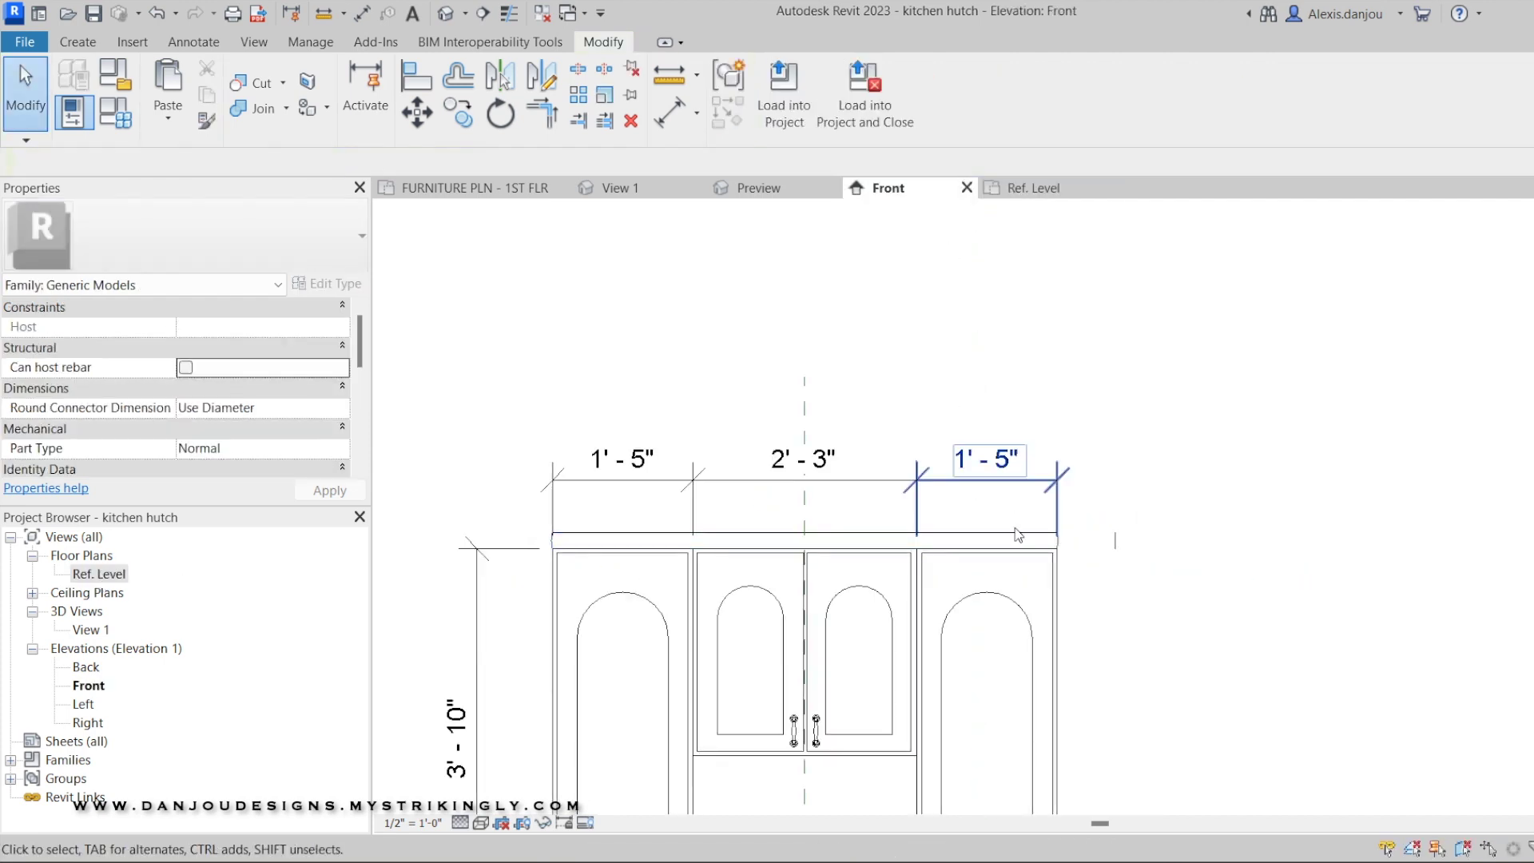
In the left elevation, stretch the top piece's front and back faces to line up with the upper cabinet's front and back
double_click(82, 706)
scroll(908, 295, up, 6)
click(1067, 525)
drag(1055, 511, 950, 513)
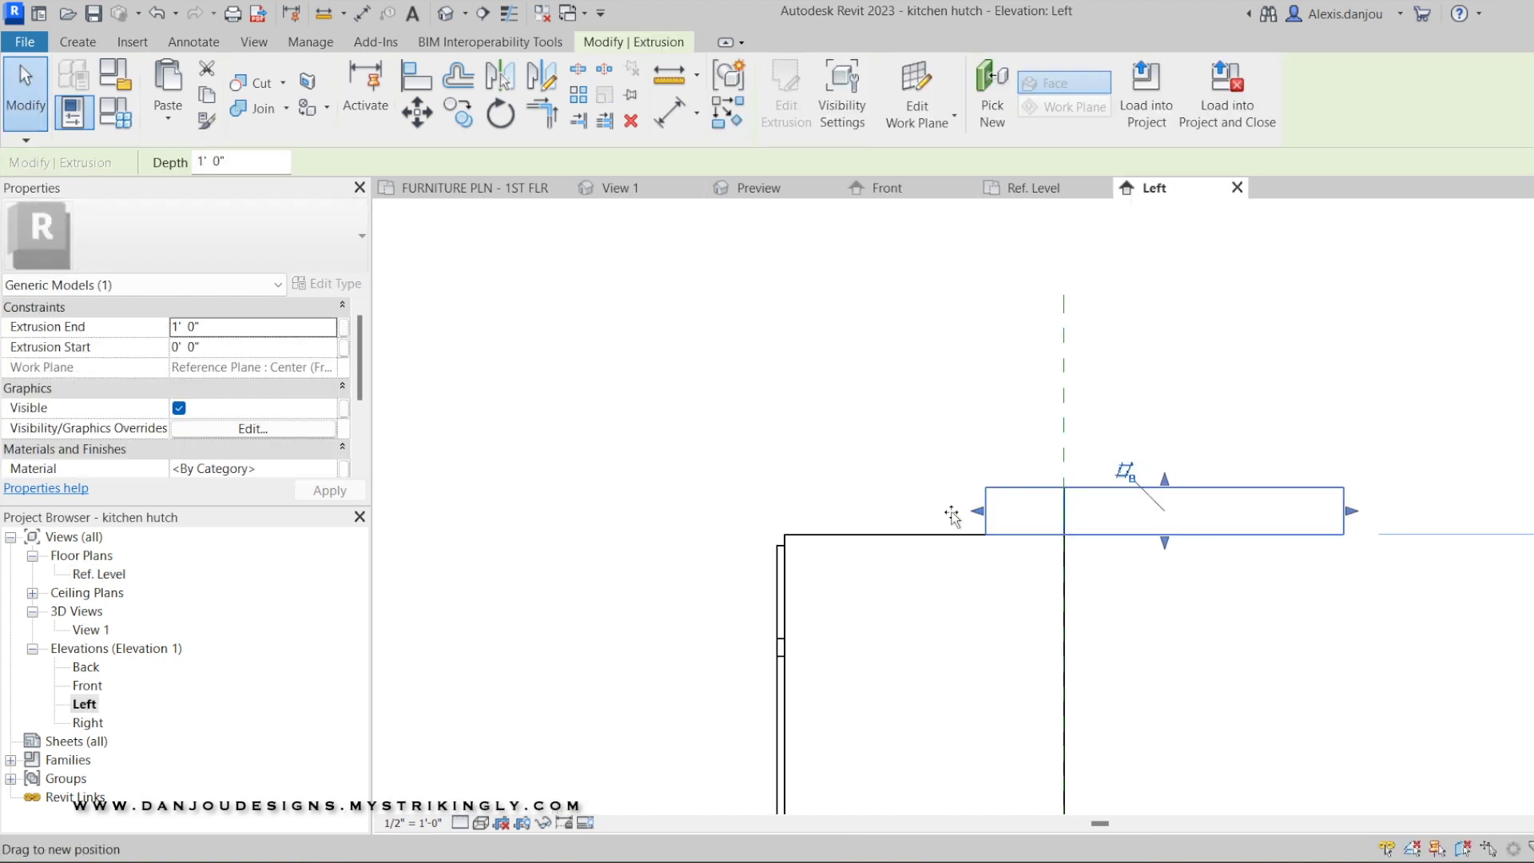
drag(803, 518, 785, 520)
drag(1350, 511, 1060, 510)
click(1131, 432)
scroll(1149, 518, down, 4)
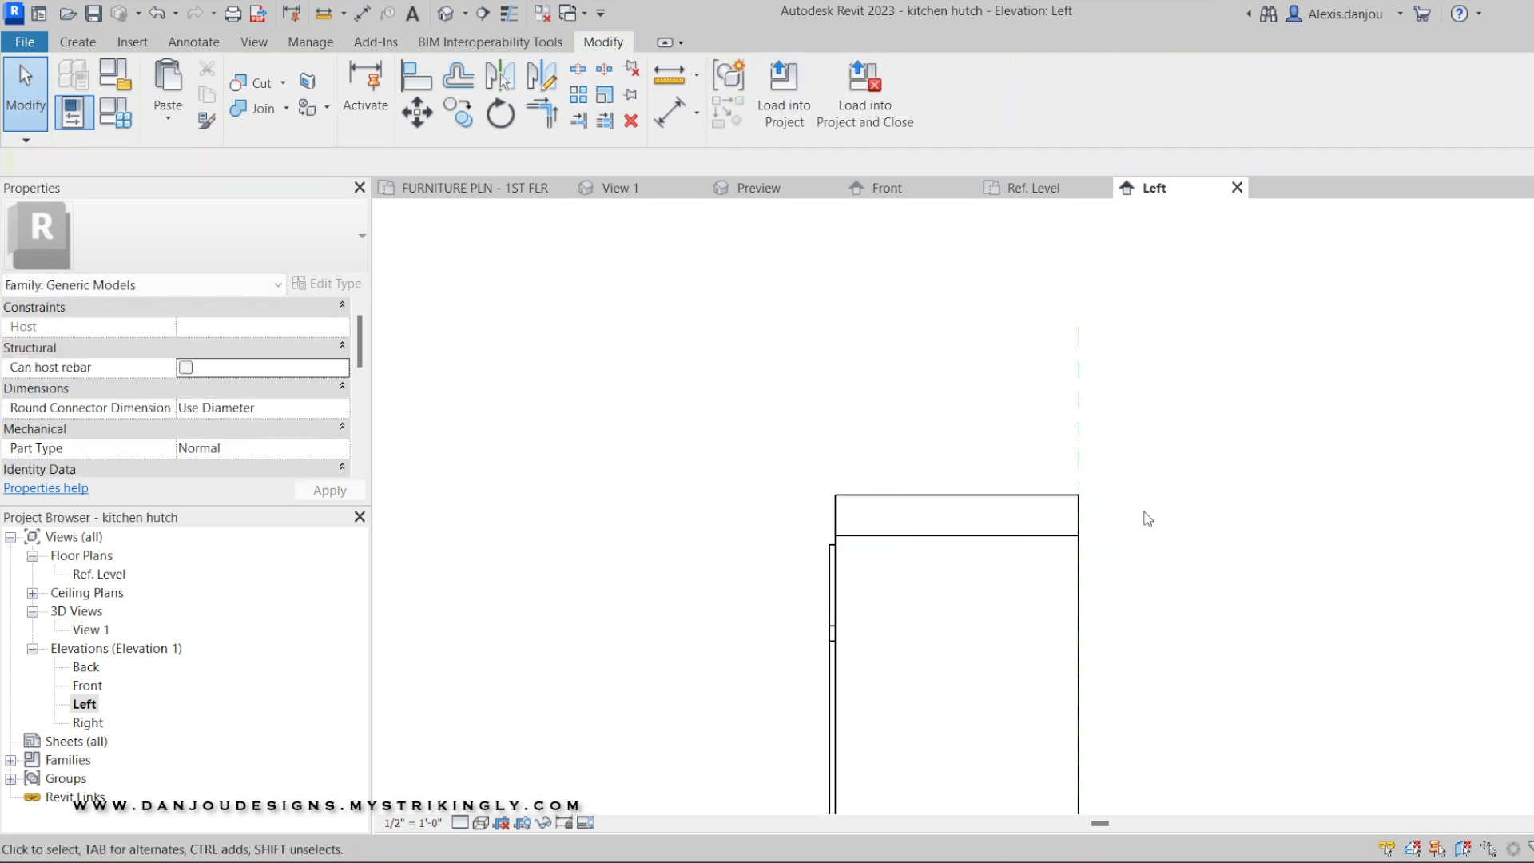
Inspect the finished hutch and its top piece from an angle in the View 1 3D view
click(1102, 188)
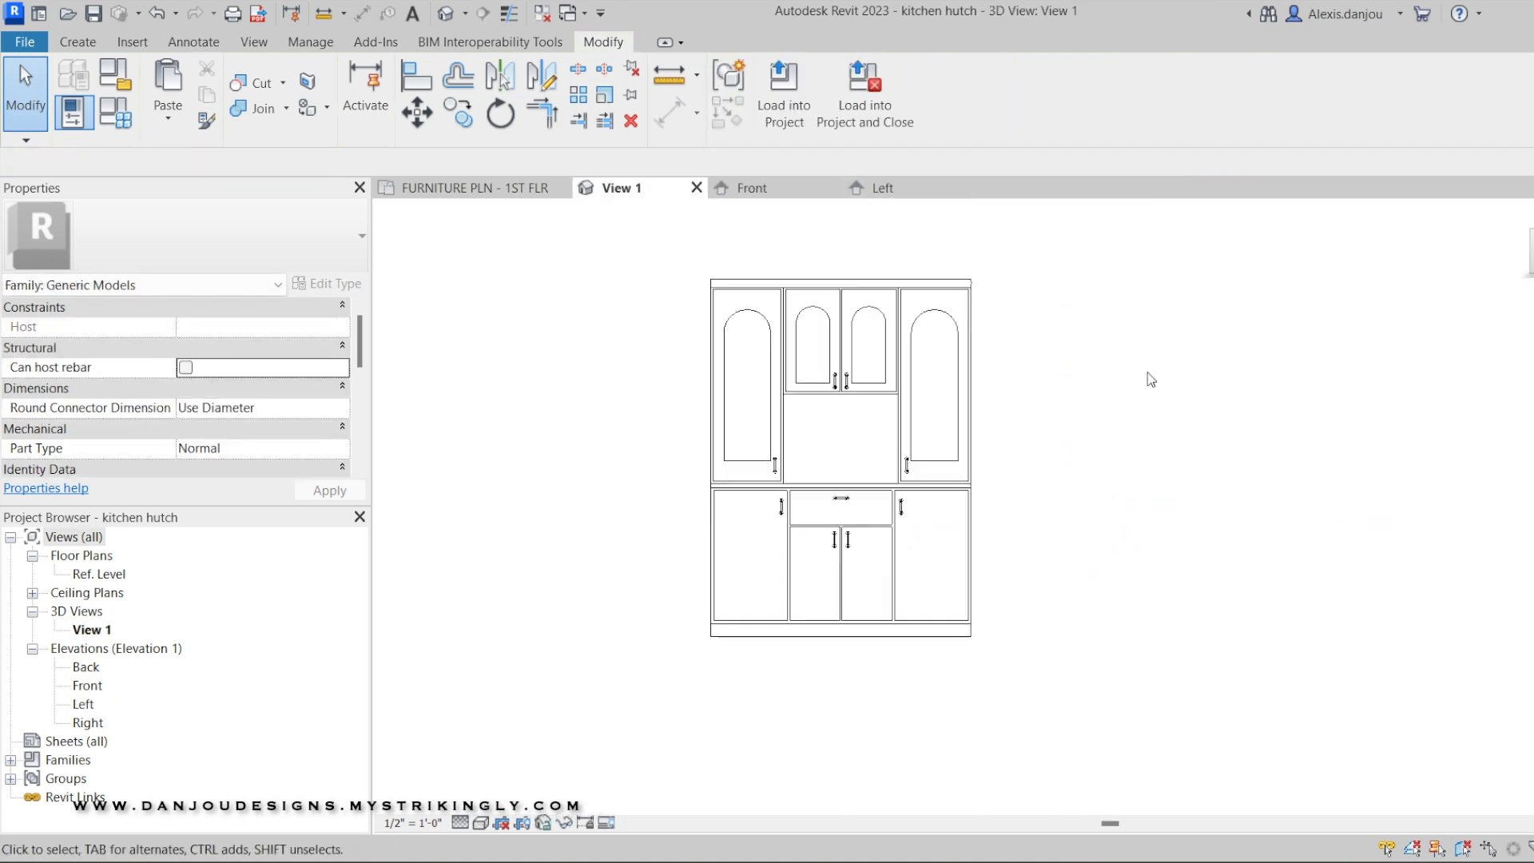
drag(1527, 270, 1232, 272)
scroll(1102, 473, up, 2)
scroll(1102, 473, down, 1)
middle_drag(1102, 472, 1287, 336)
scroll(1126, 467, up, 2)
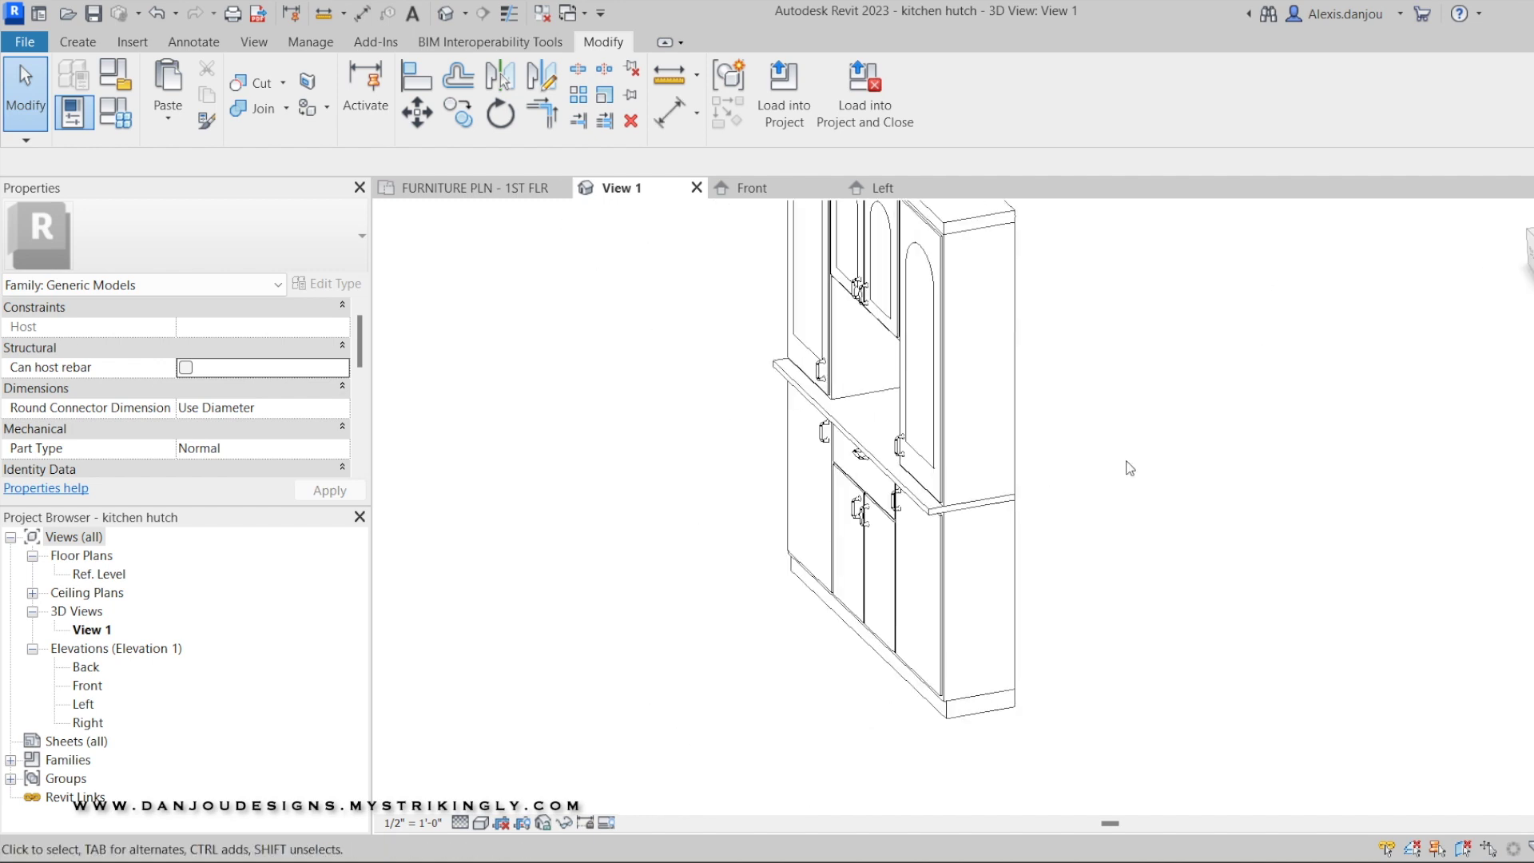
scroll(1044, 327, down, 1)
middle_drag(1047, 329, 1215, 457)
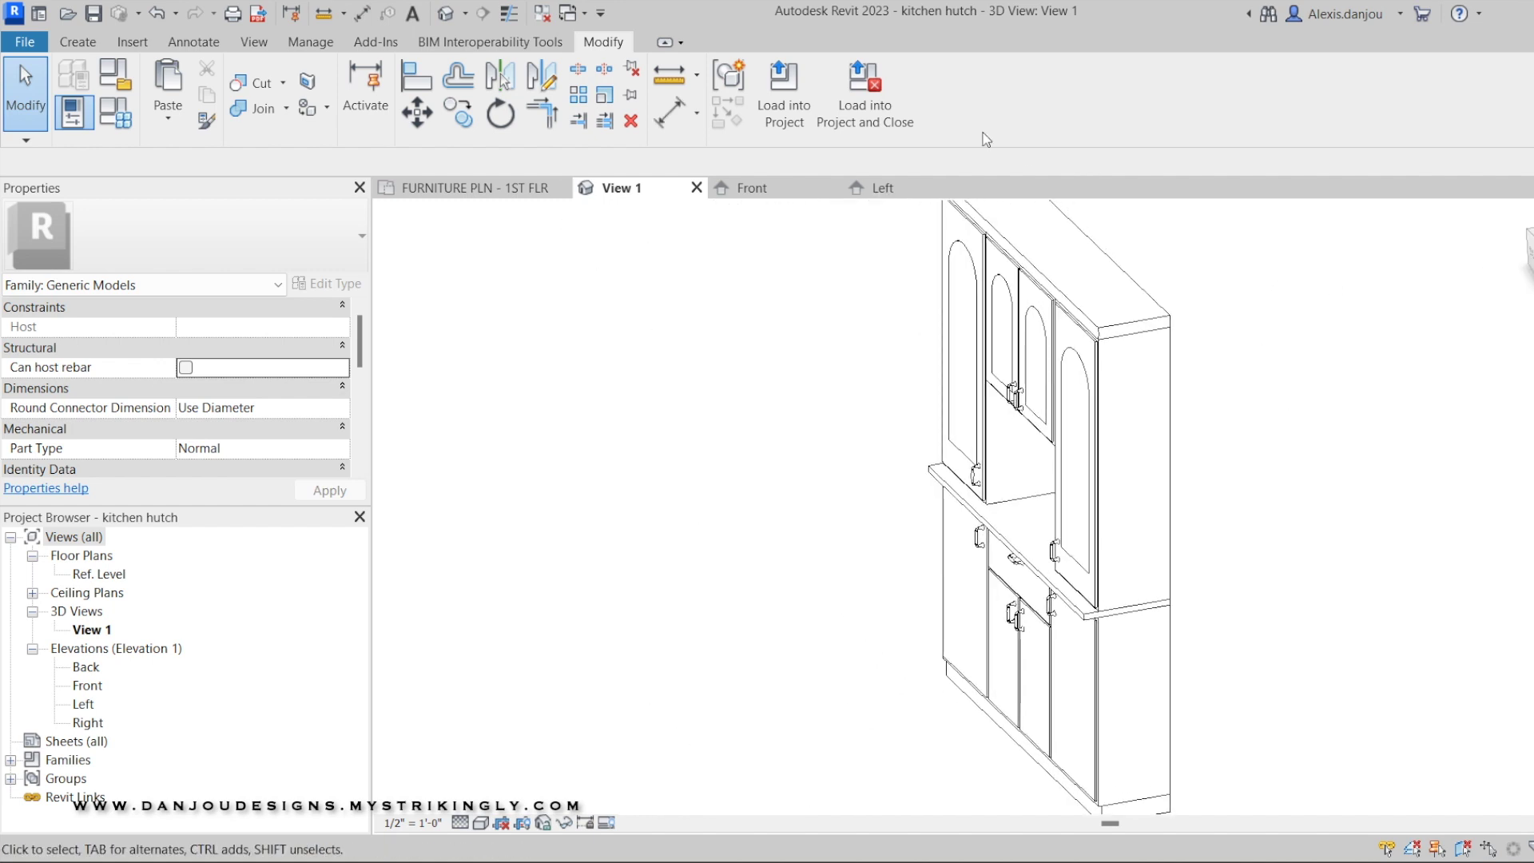
Load the hutch family into the ID340 project and close it without saving the family file
click(848, 112)
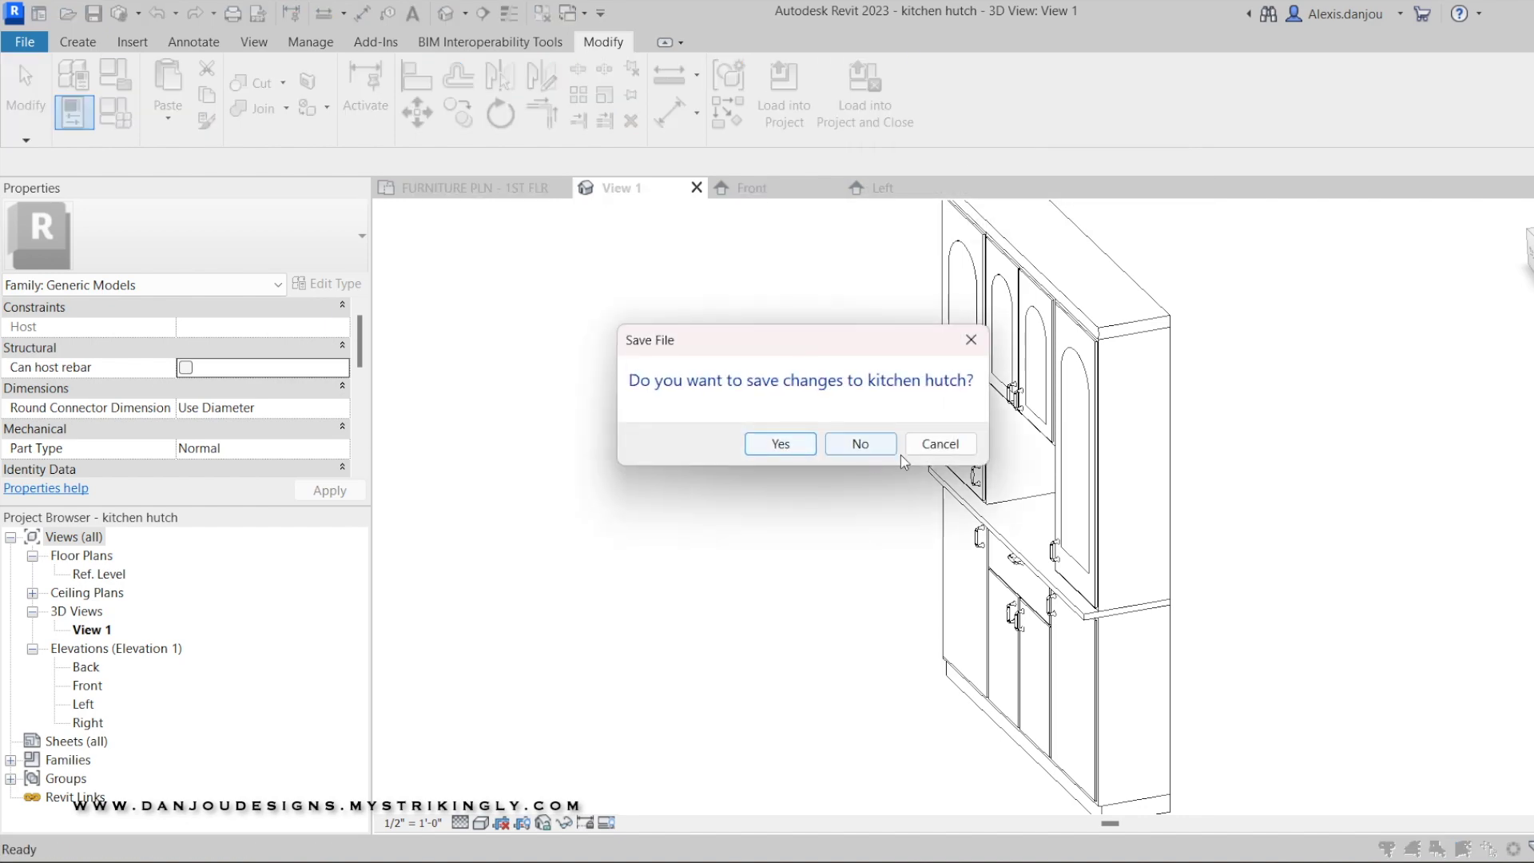
click(859, 444)
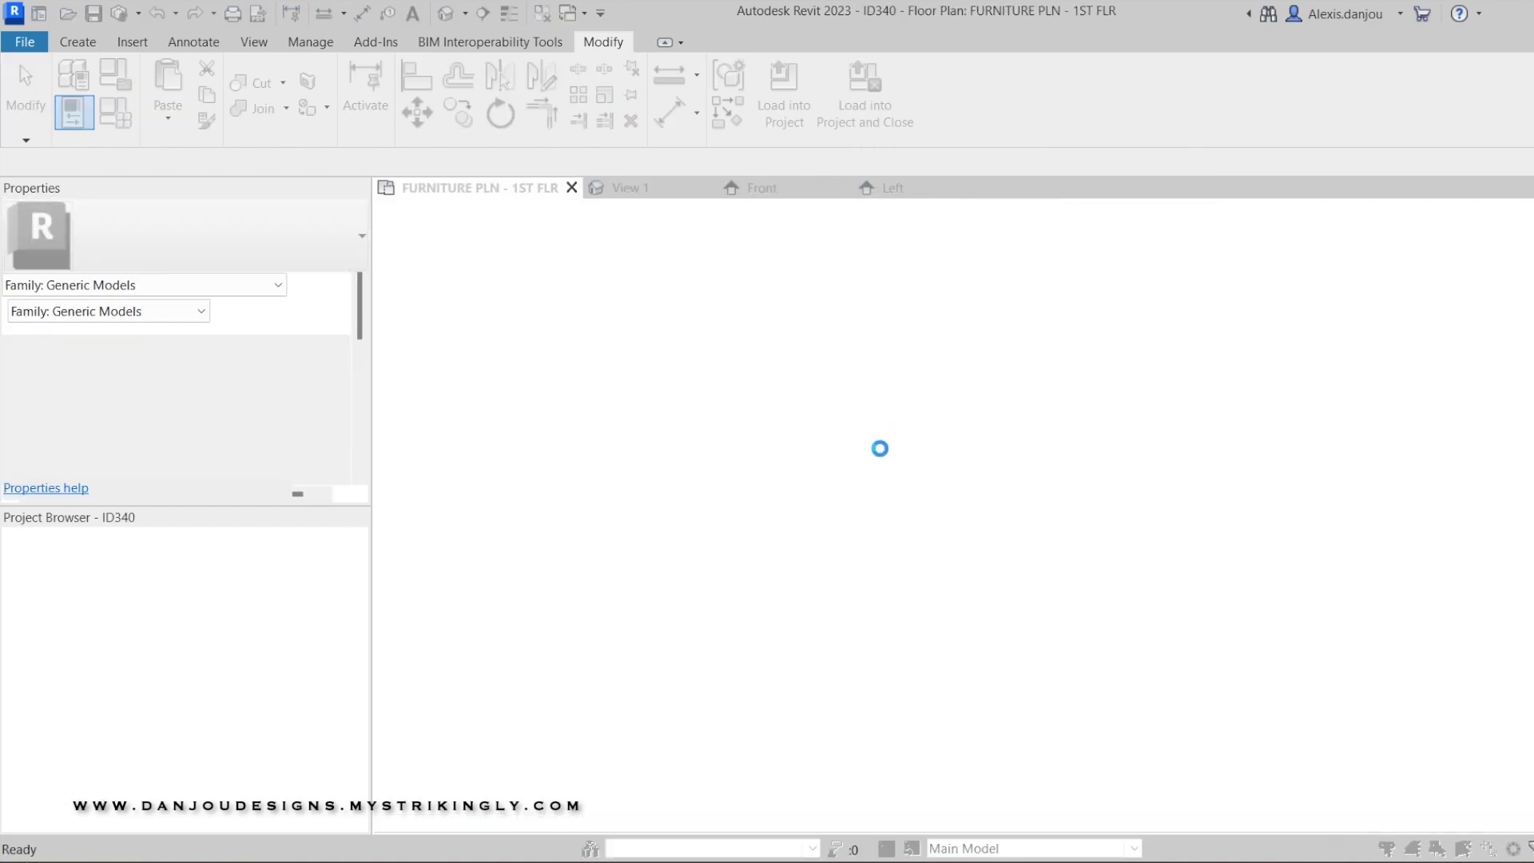
click(826, 392)
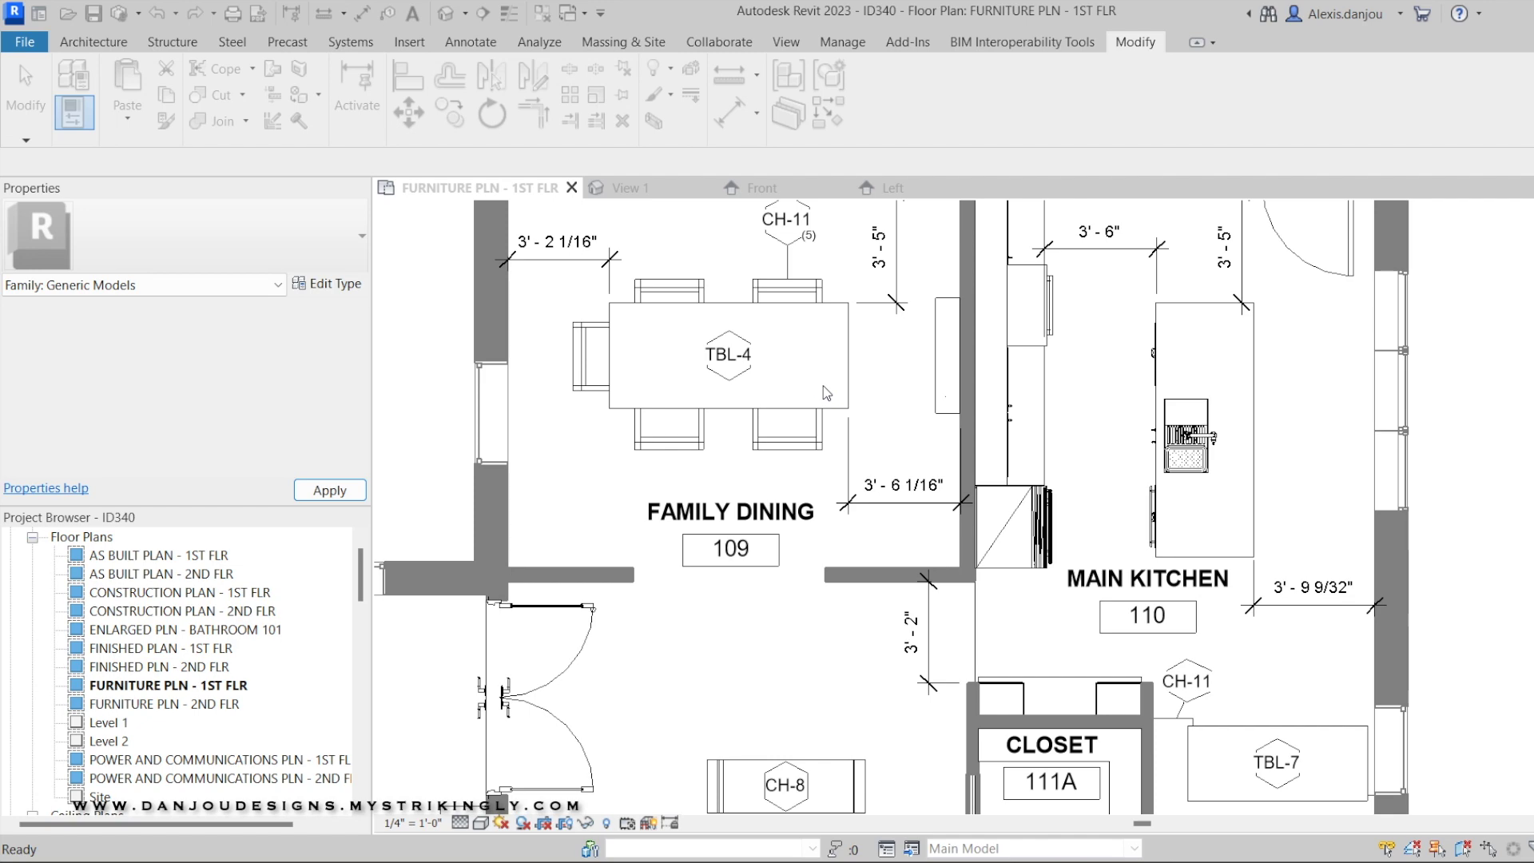
Place a perspective camera in the main kitchen aimed at the hutch, with a 5' 6" offset from Level 1
middle_drag(1133, 564, 983, 417)
scroll(976, 487, up, 1)
scroll(930, 605, up, 2)
scroll(942, 366, down, 2)
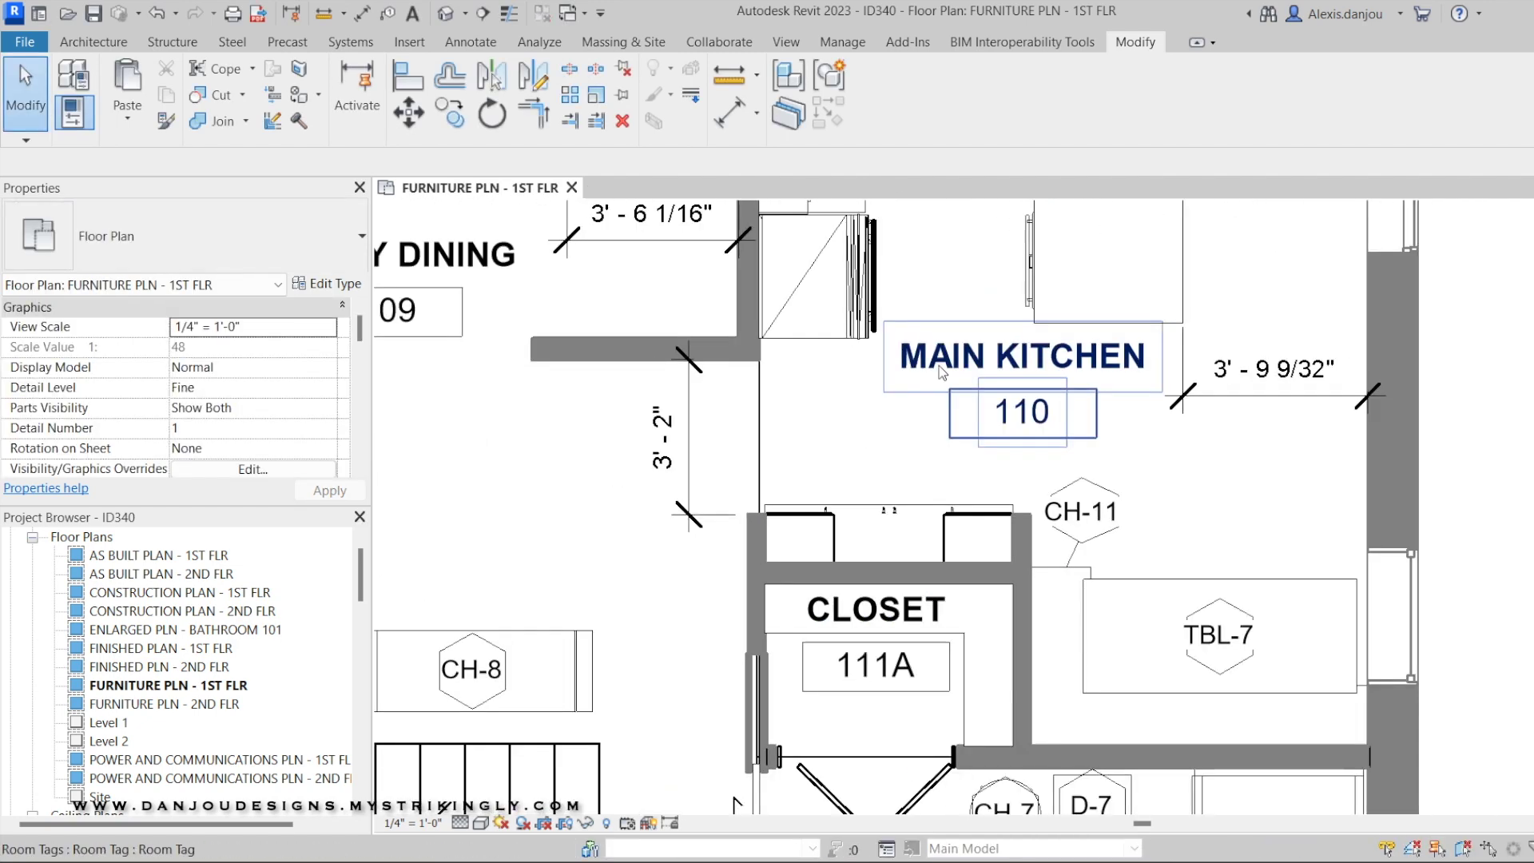
middle_drag(939, 360, 836, 513)
scroll(836, 512, down, 1)
scroll(746, 314, down, 1)
middle_drag(747, 314, 603, 339)
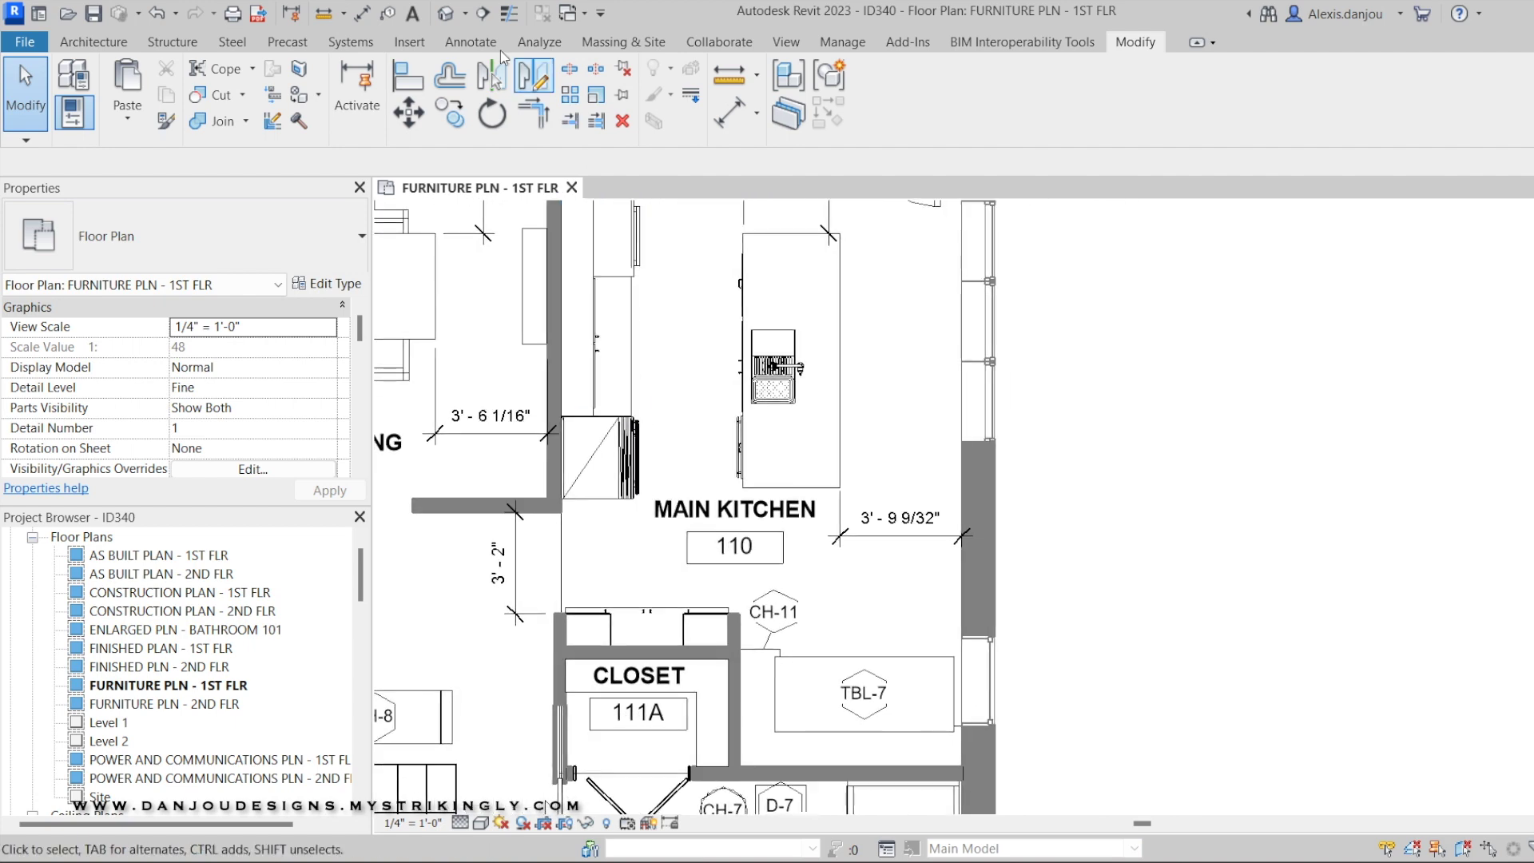
click(466, 16)
click(488, 60)
click(708, 272)
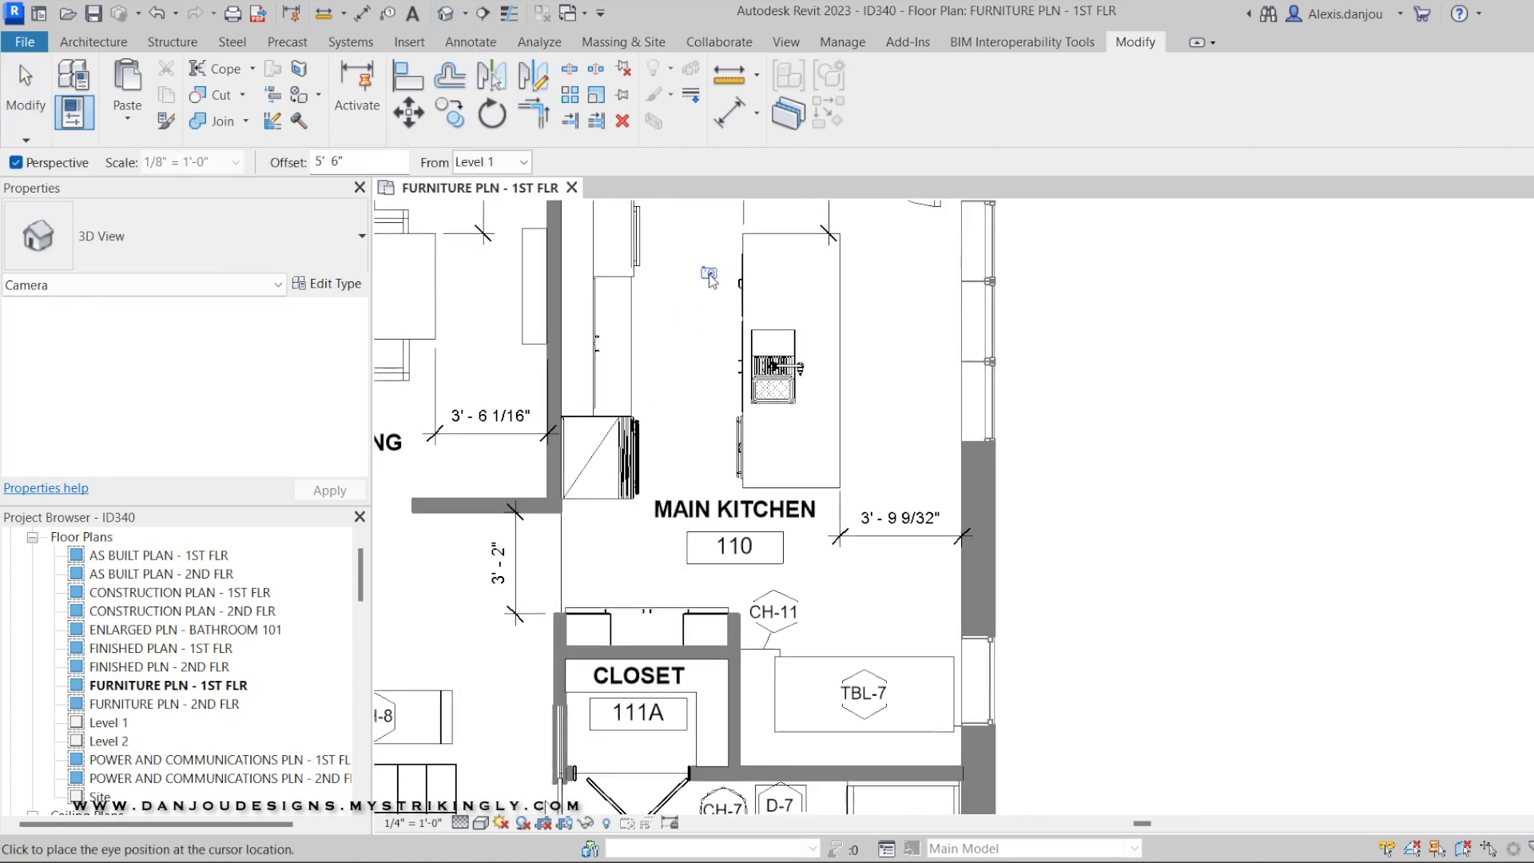
click(807, 719)
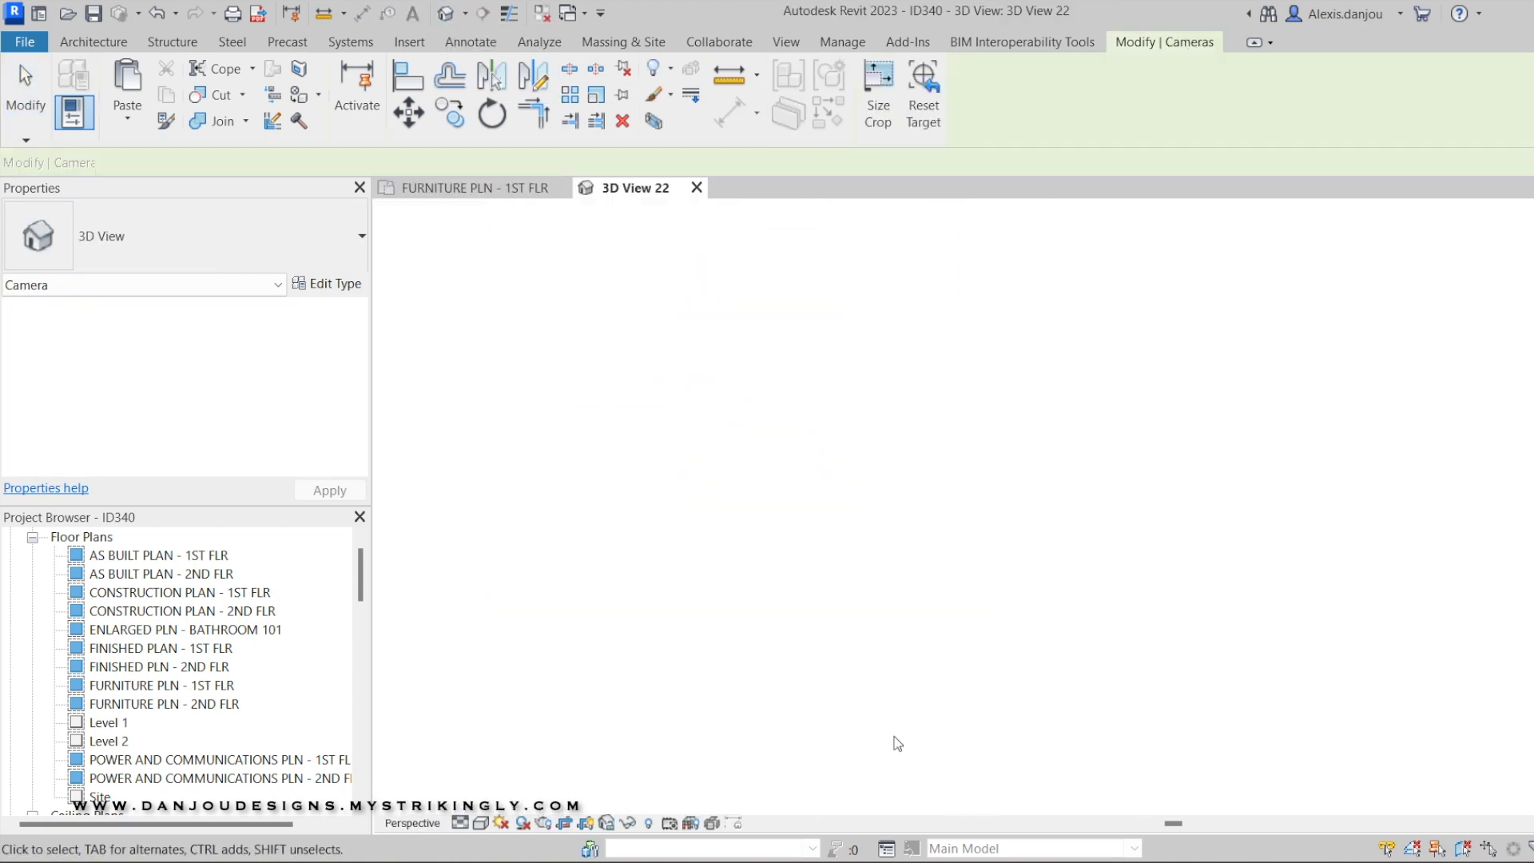
Extend the camera view's crop region downward so the hutch is shown down to its base
scroll(959, 671, down, 3)
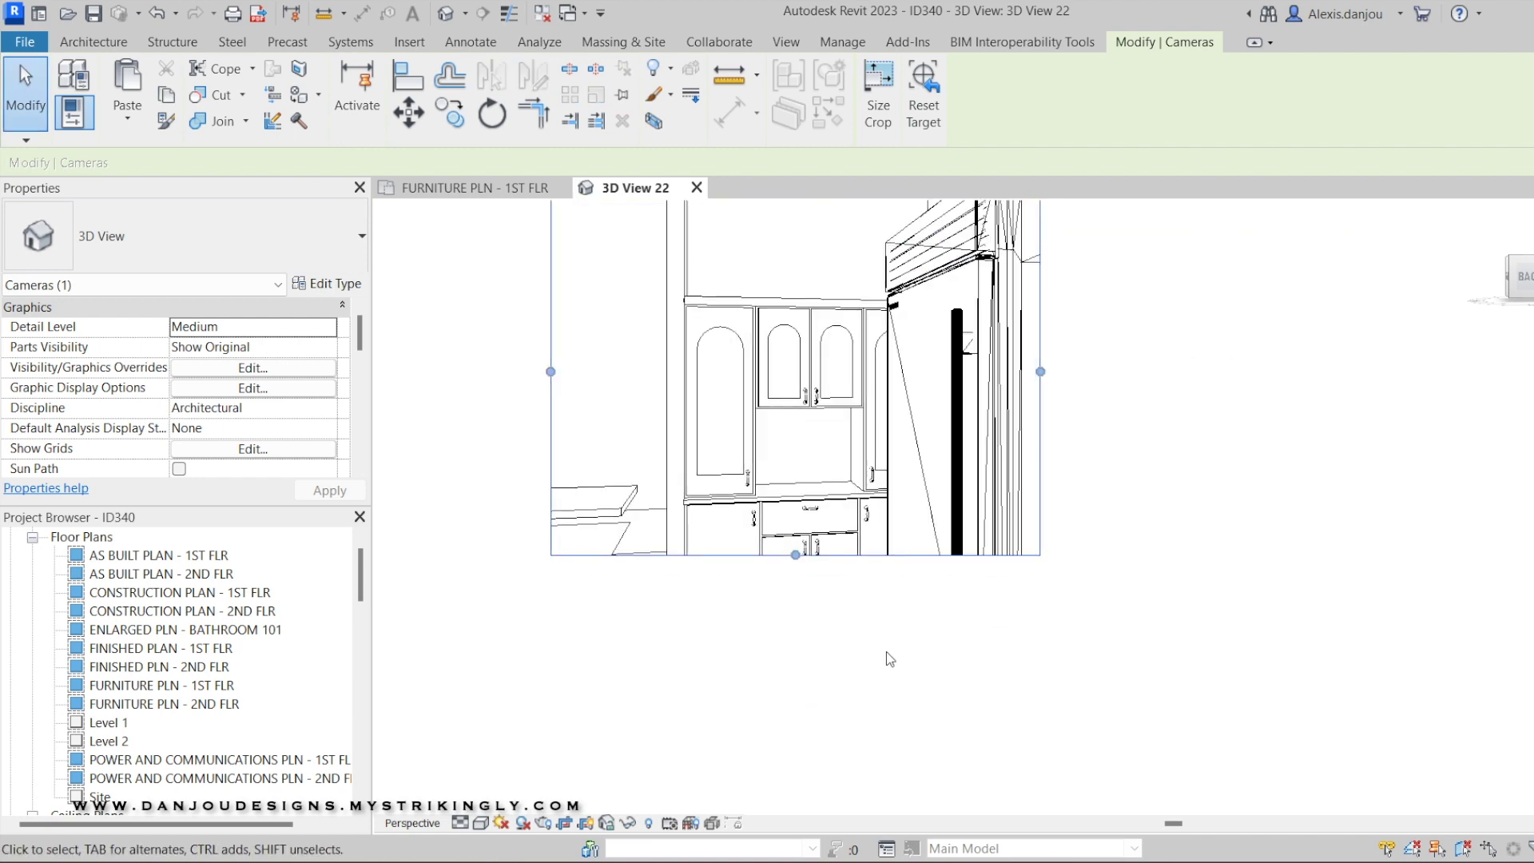
drag(796, 558, 795, 739)
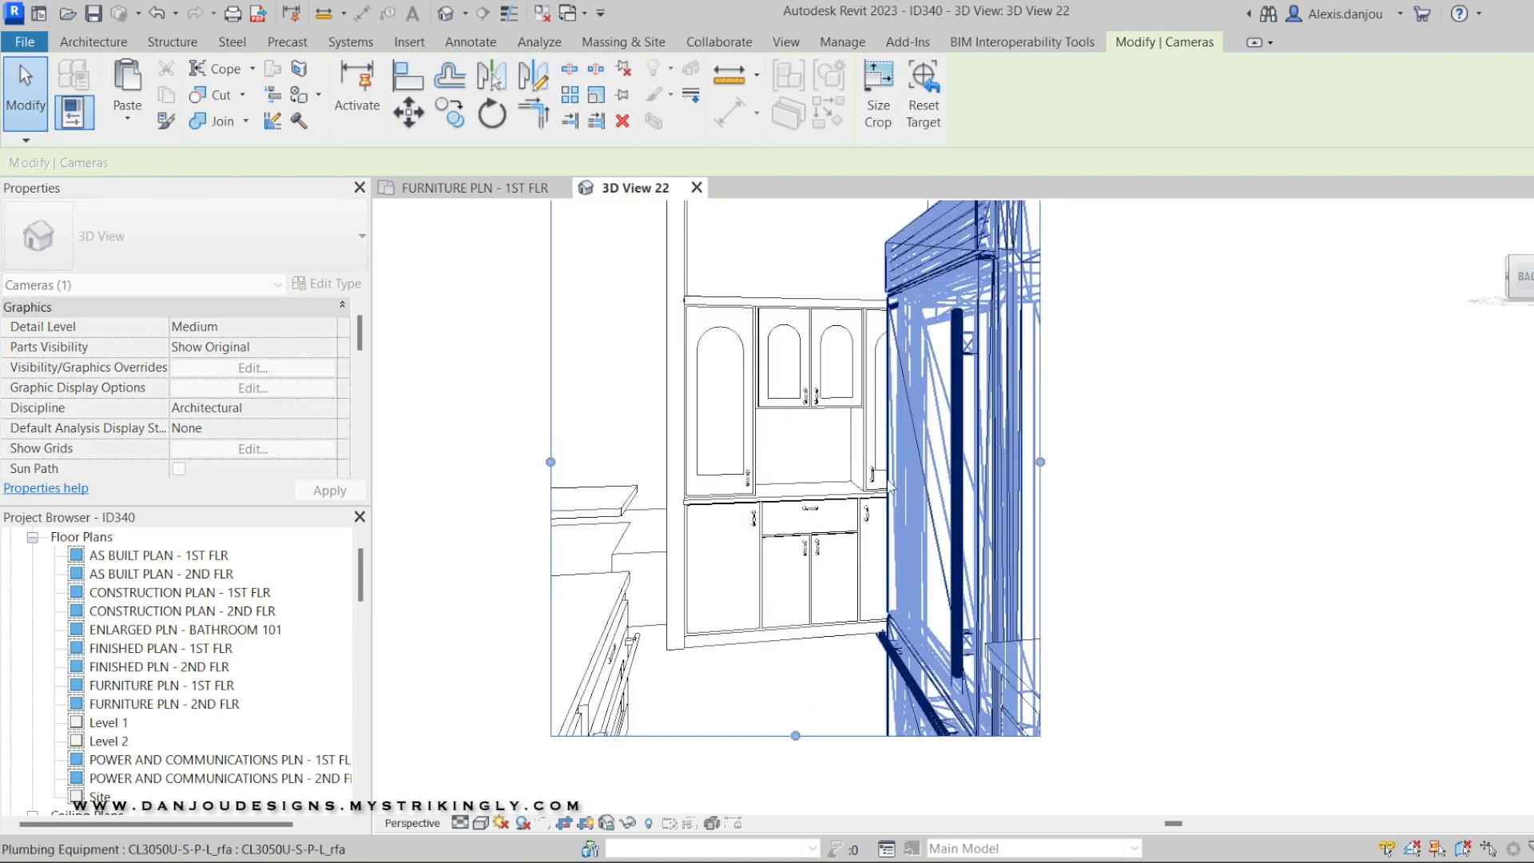
drag(799, 342, 799, 411)
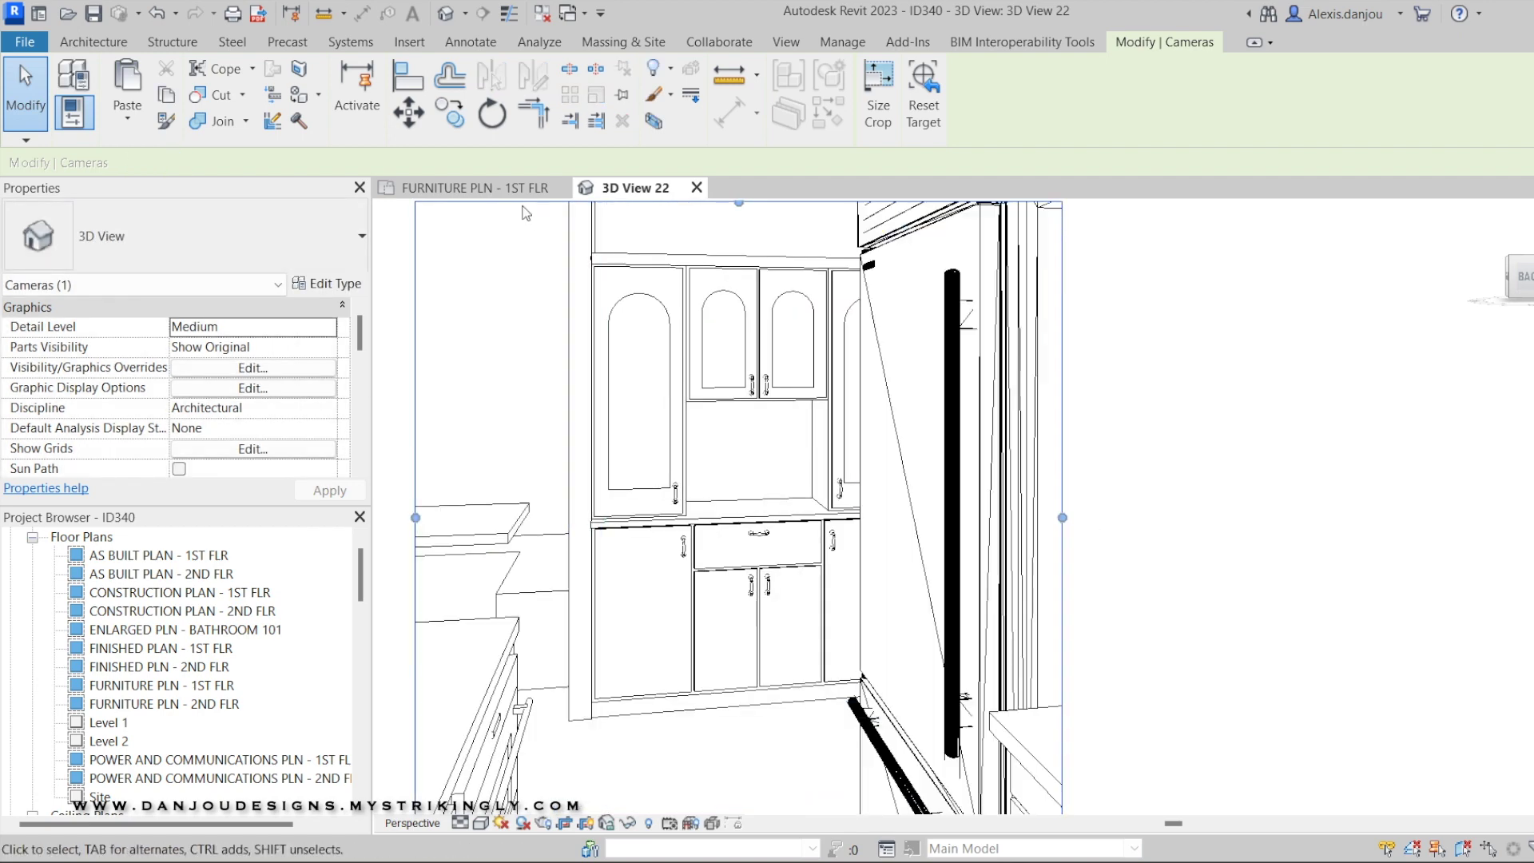
Return to the FURNITURE PLN - 1ST FLR view and examine the hutch in plan above the closet
key(ctrl+Tab)
key(Escape)
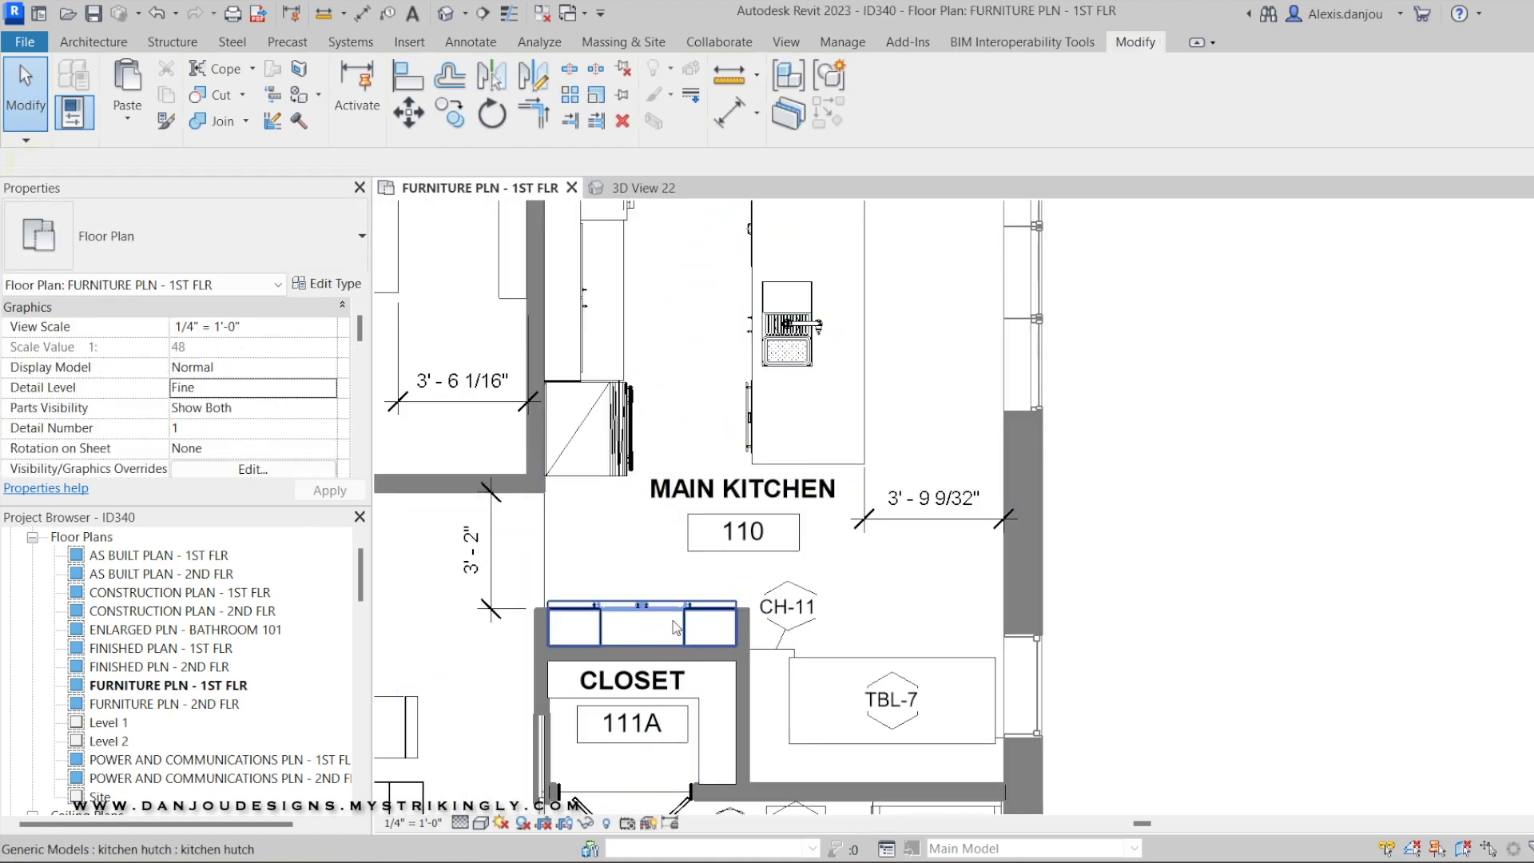
scroll(644, 643, up, 2)
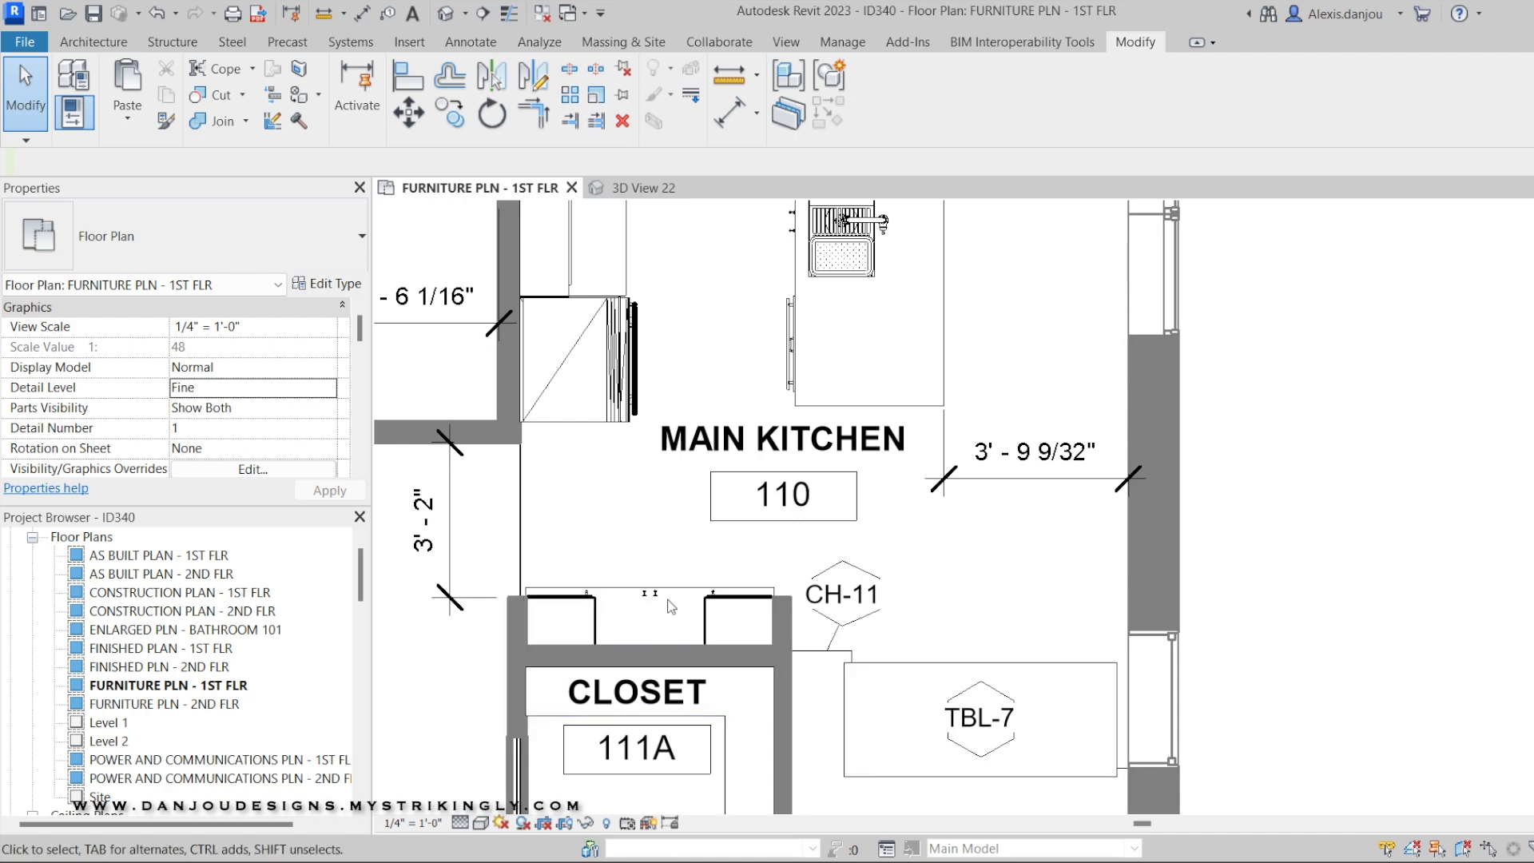
scroll(650, 643, up, 1)
scroll(647, 643, up, 1)
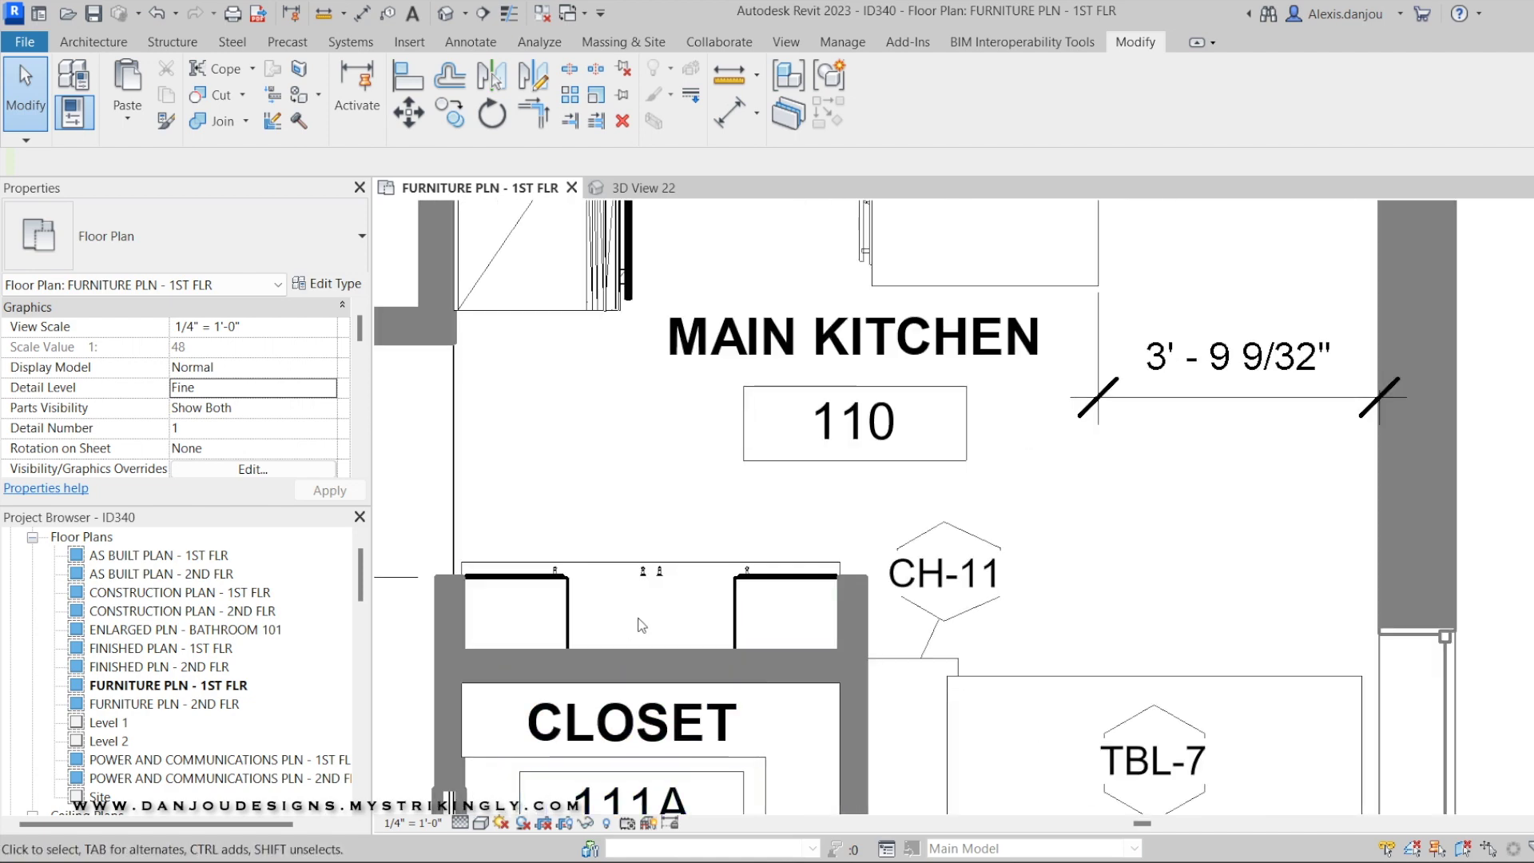
Examine how the hutch fits between the wall ends and the surrounding main kitchen layout, and switch to 3D View 22
scroll(678, 658, down, 3)
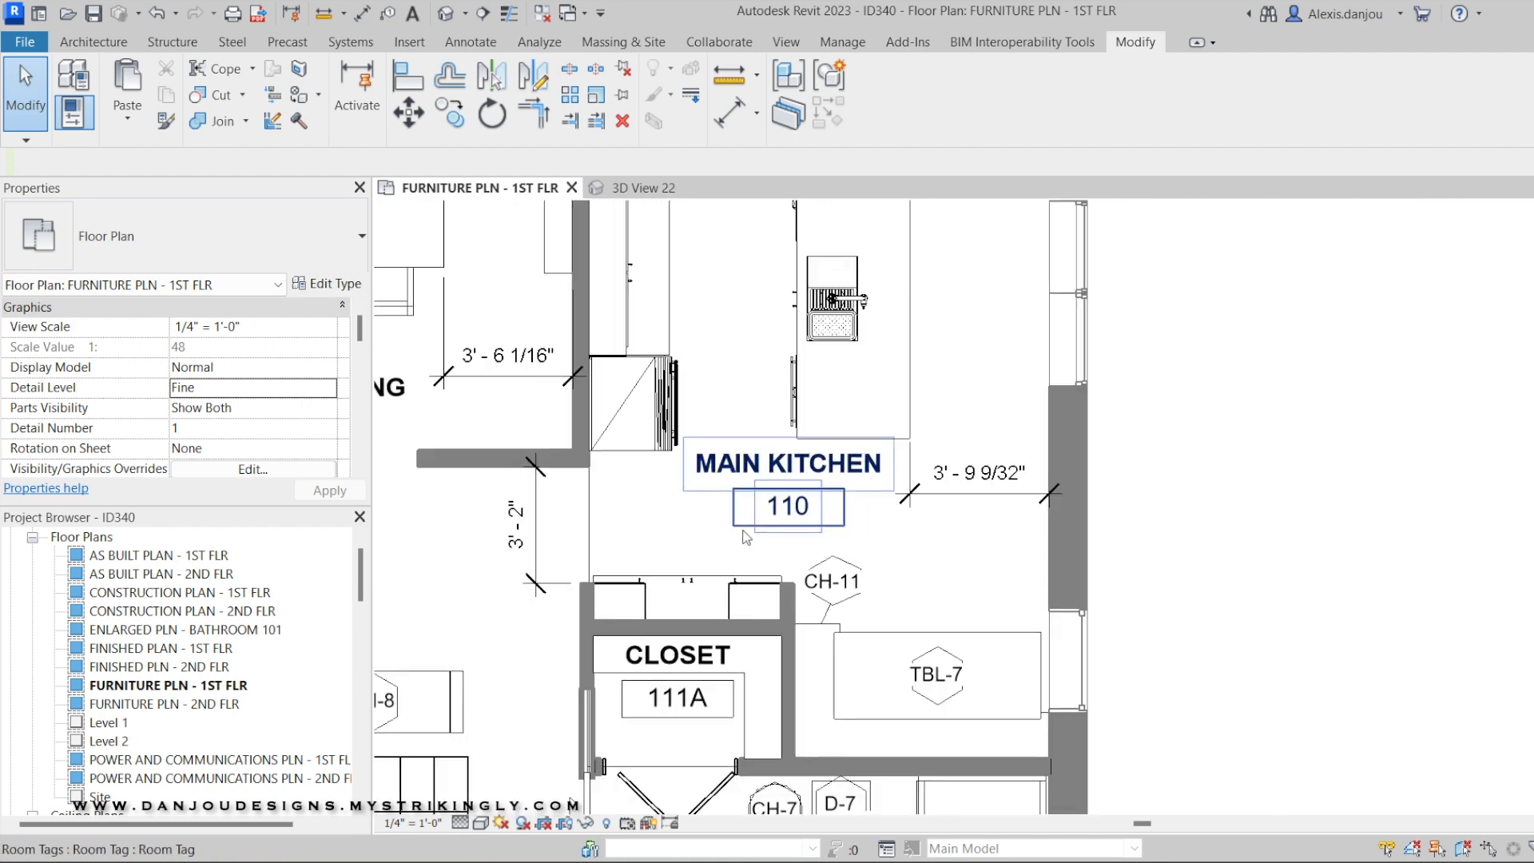
scroll(671, 523, up, 2)
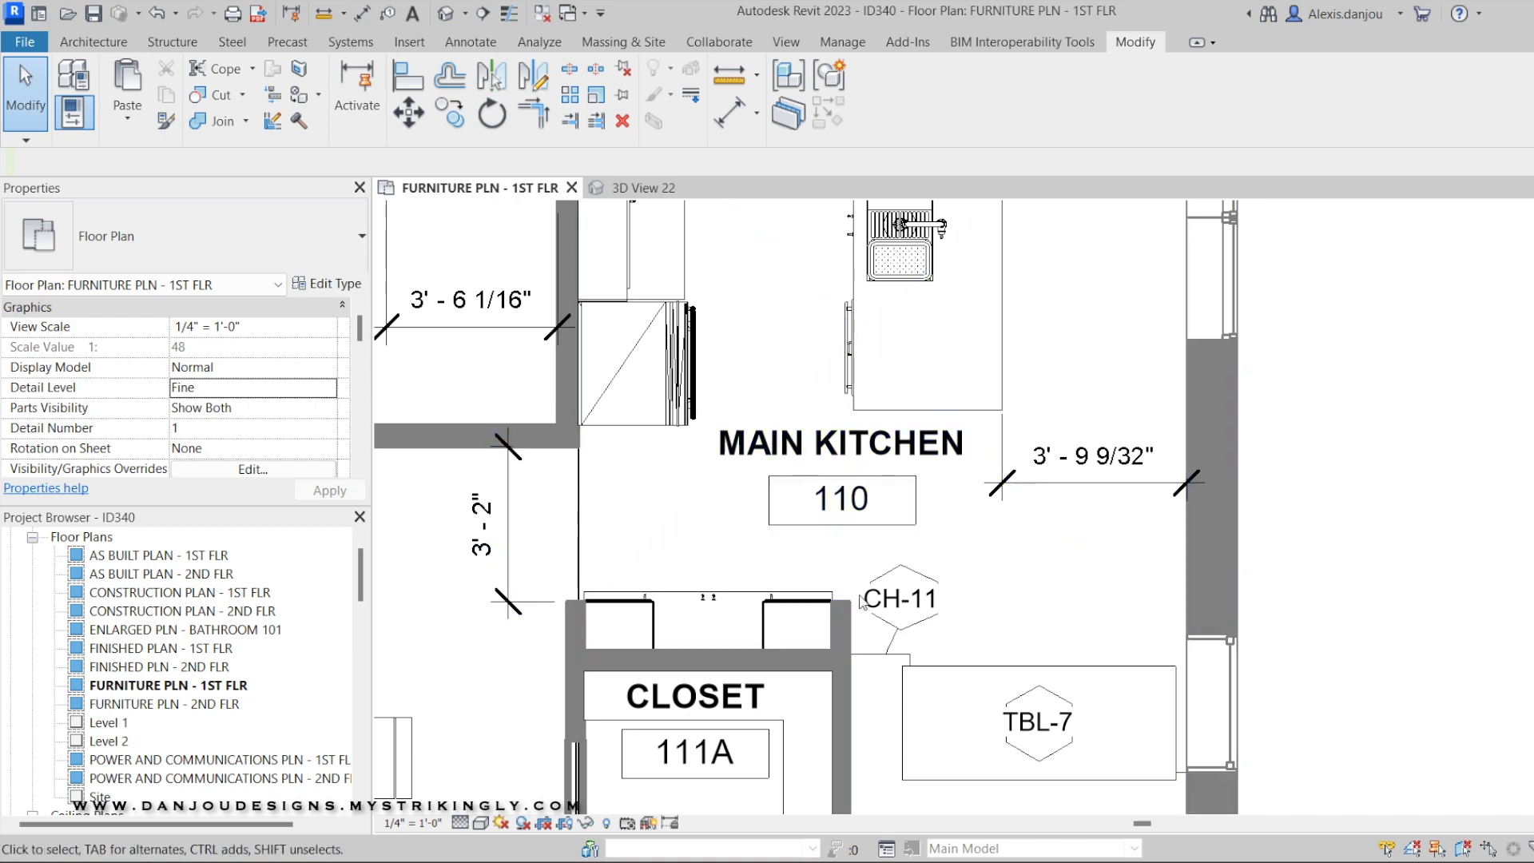
scroll(850, 591, down, 1)
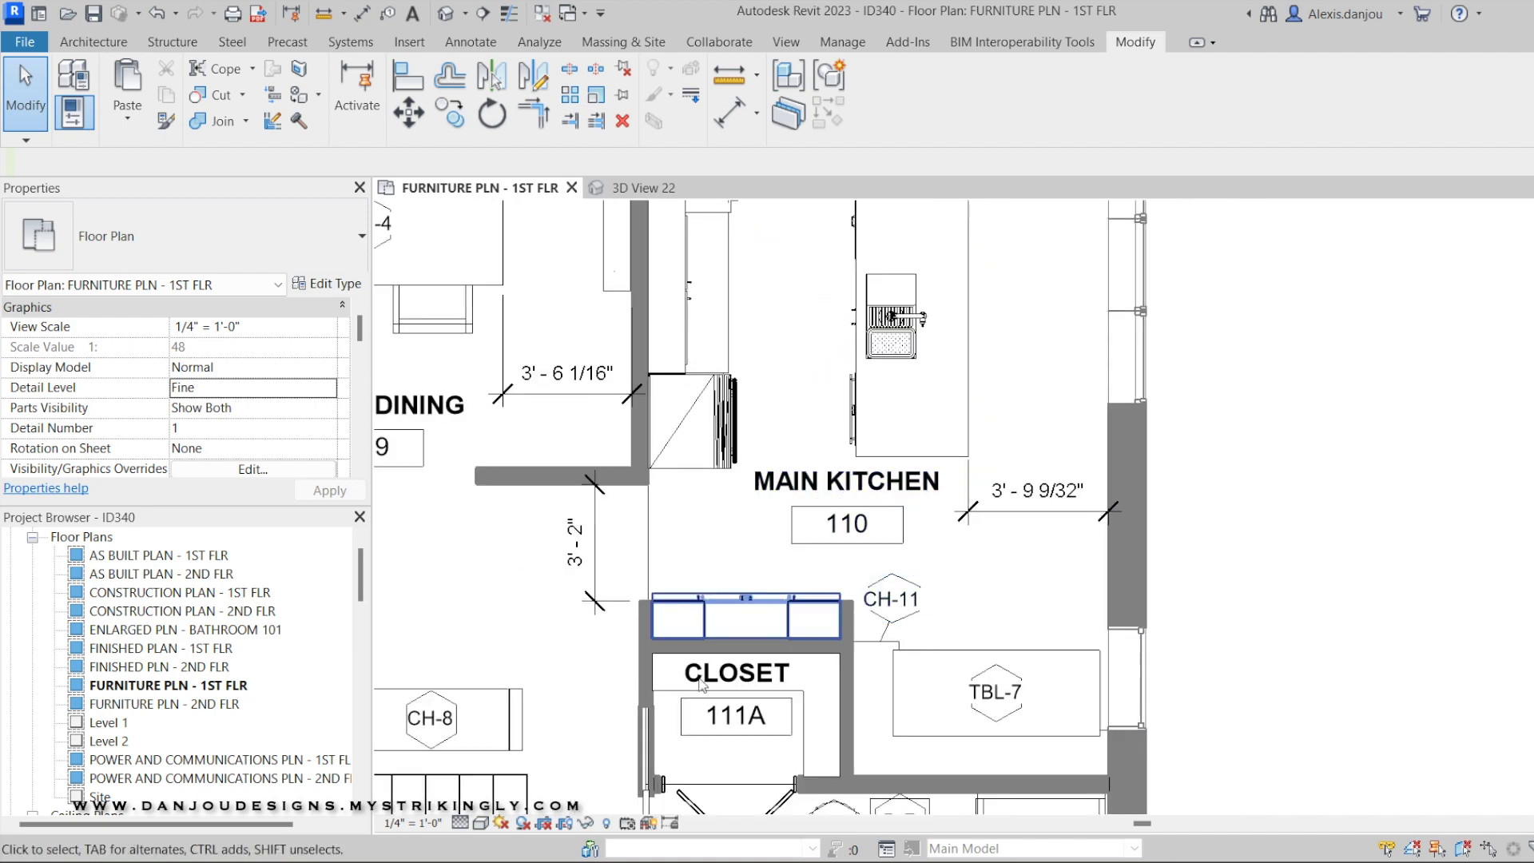
scroll(711, 569, up, 2)
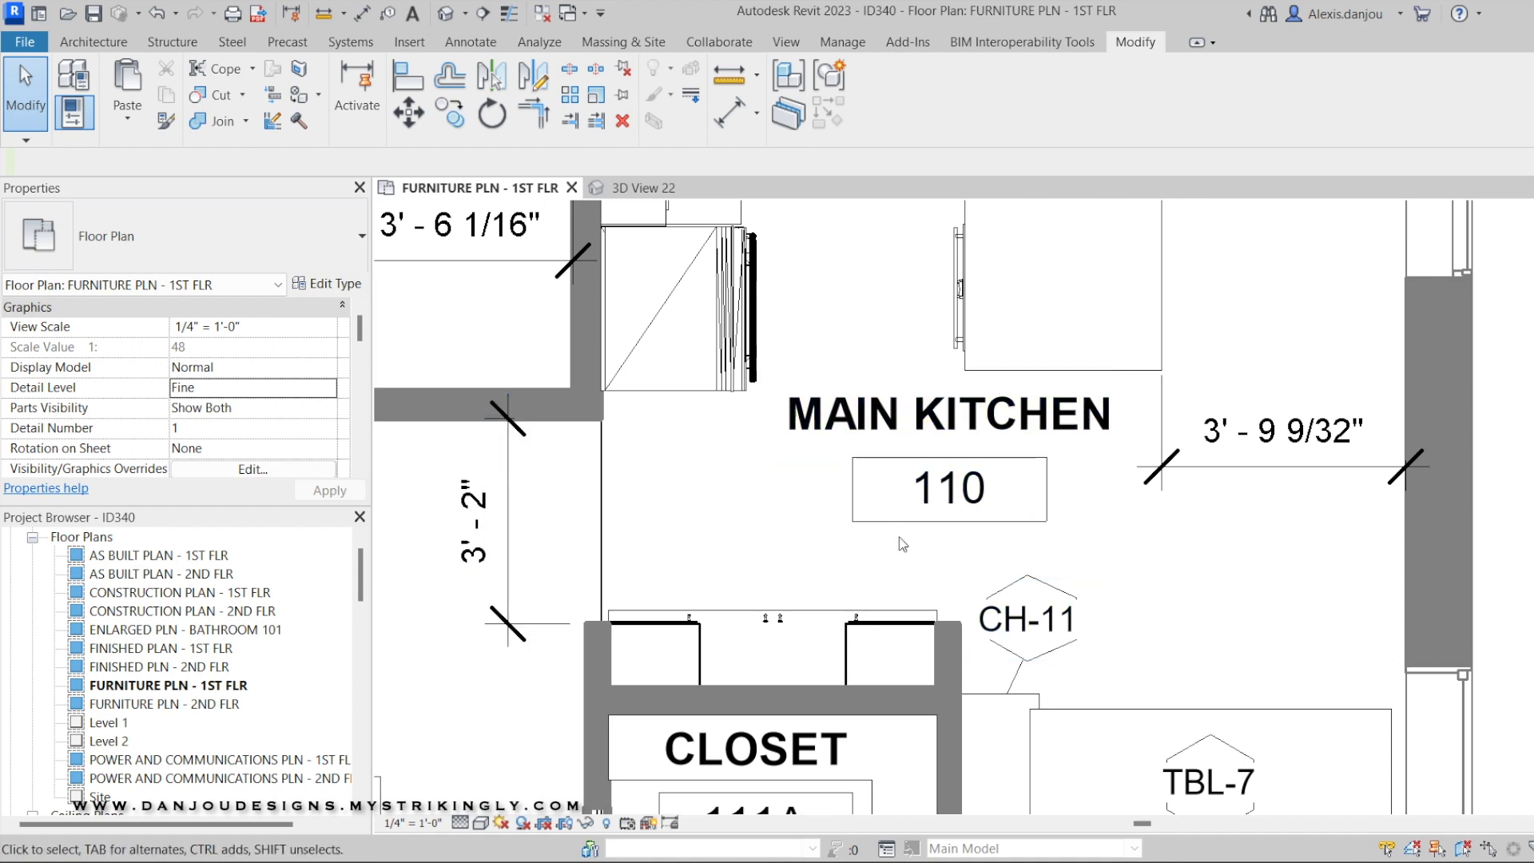
scroll(709, 629, up, 2)
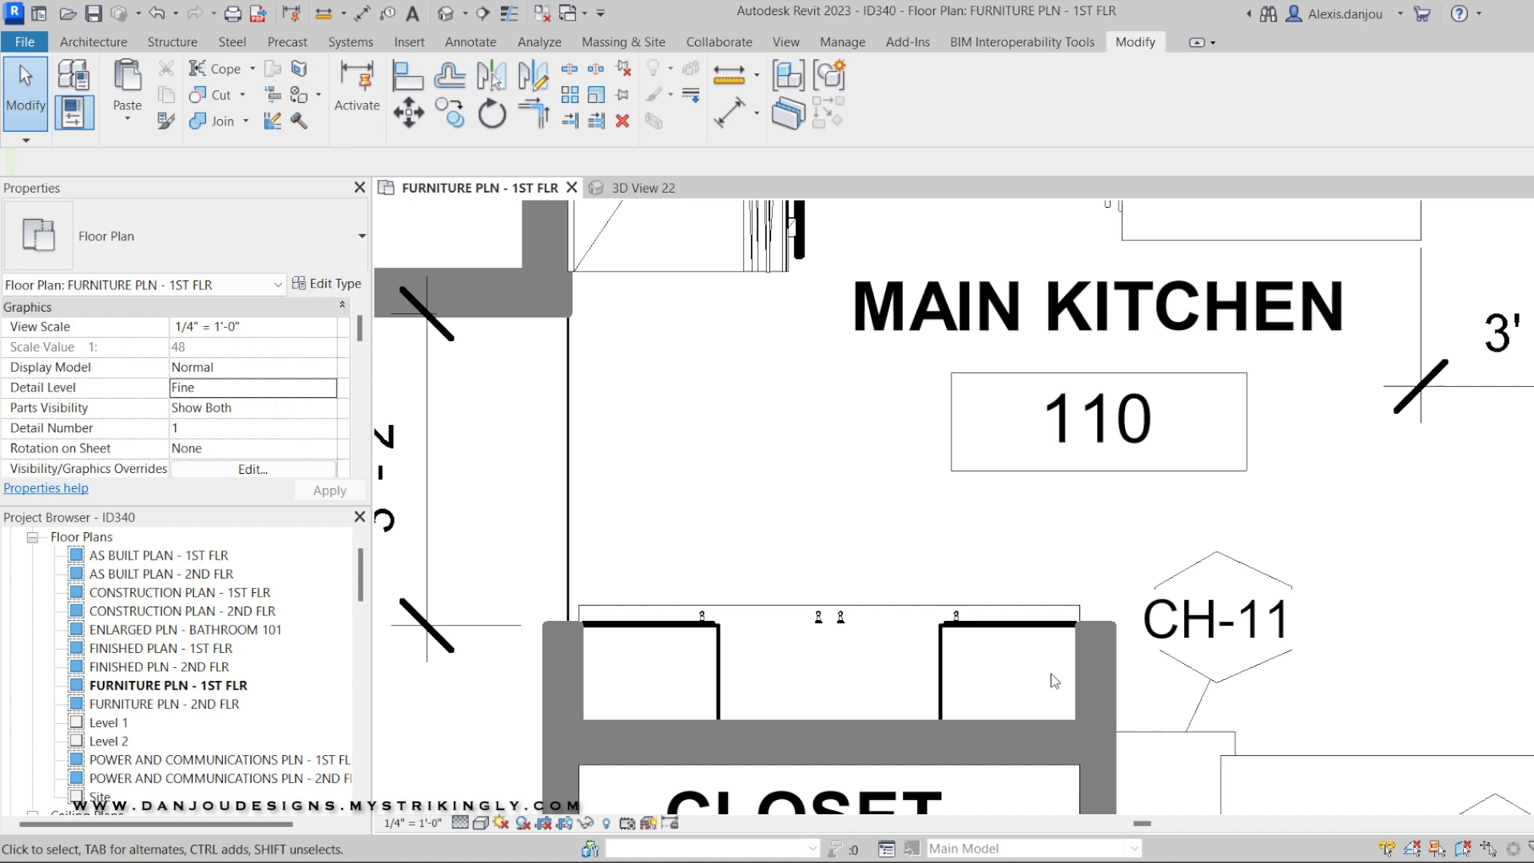
scroll(1018, 628, down, 2)
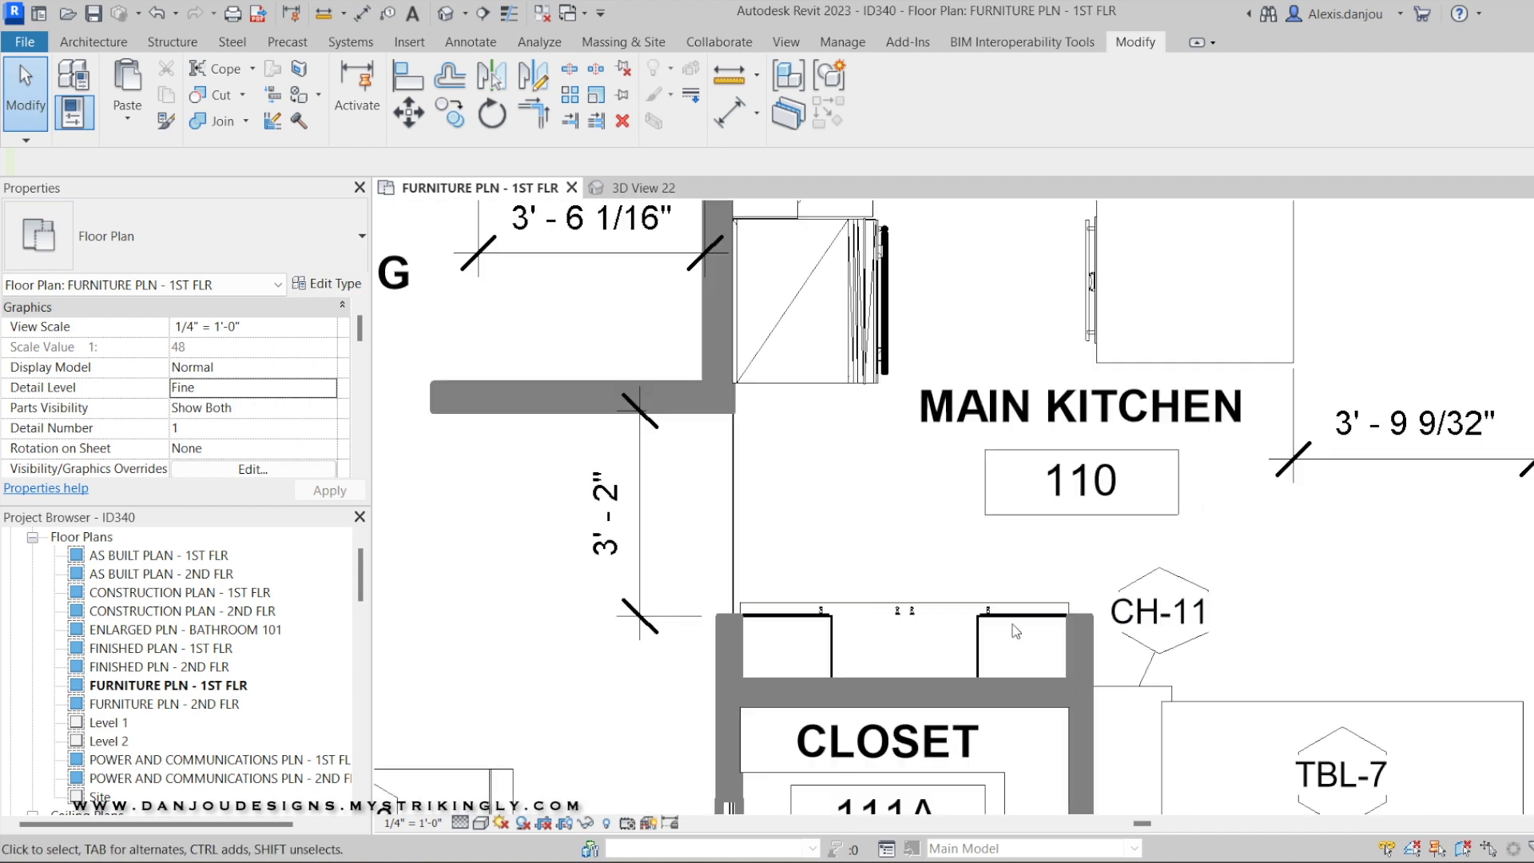
scroll(883, 629, up, 3)
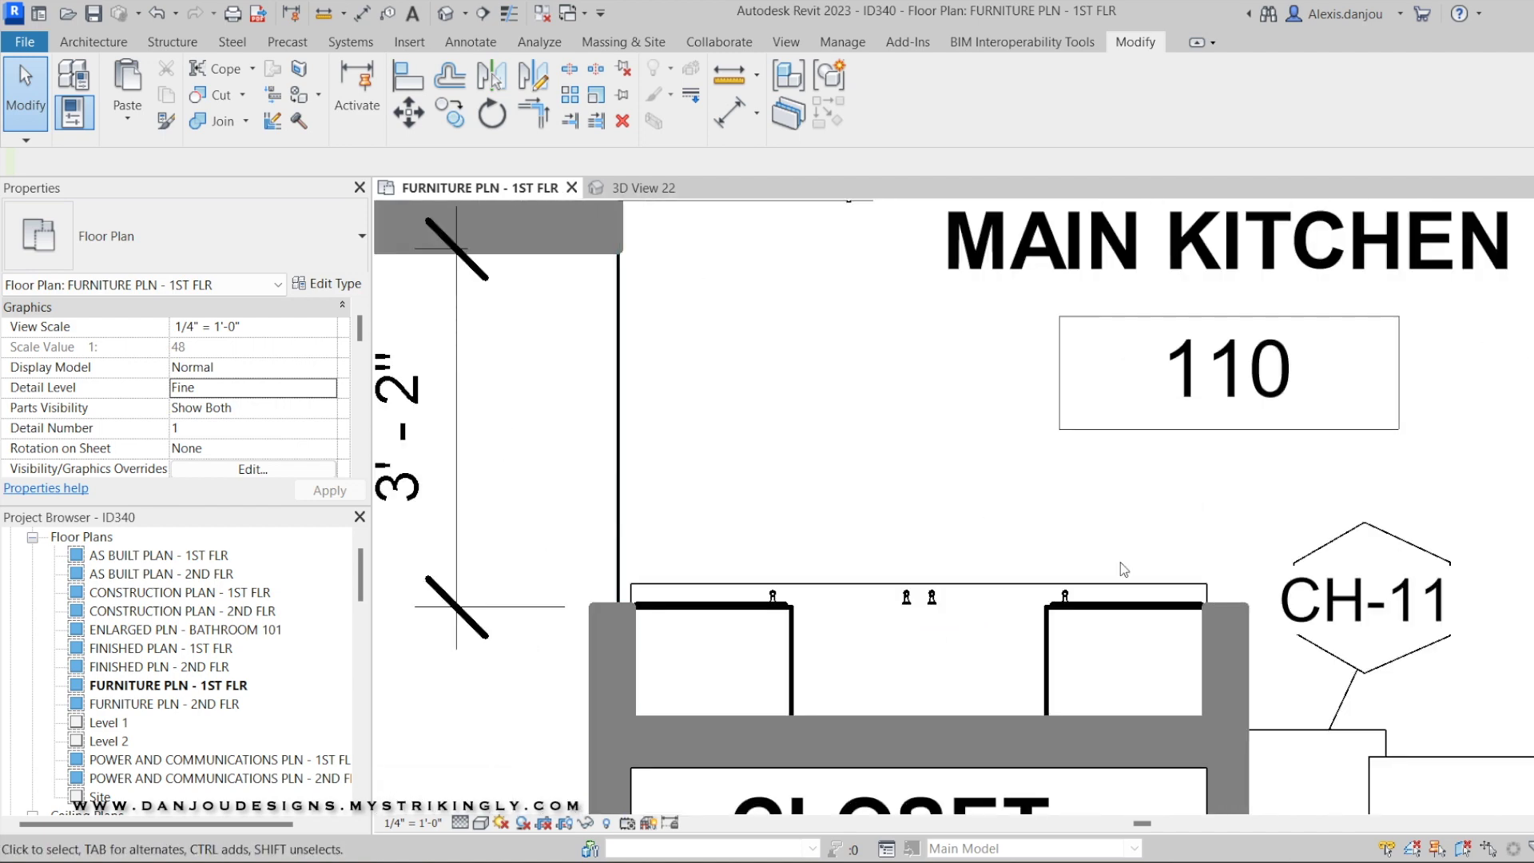
scroll(1038, 615, down, 4)
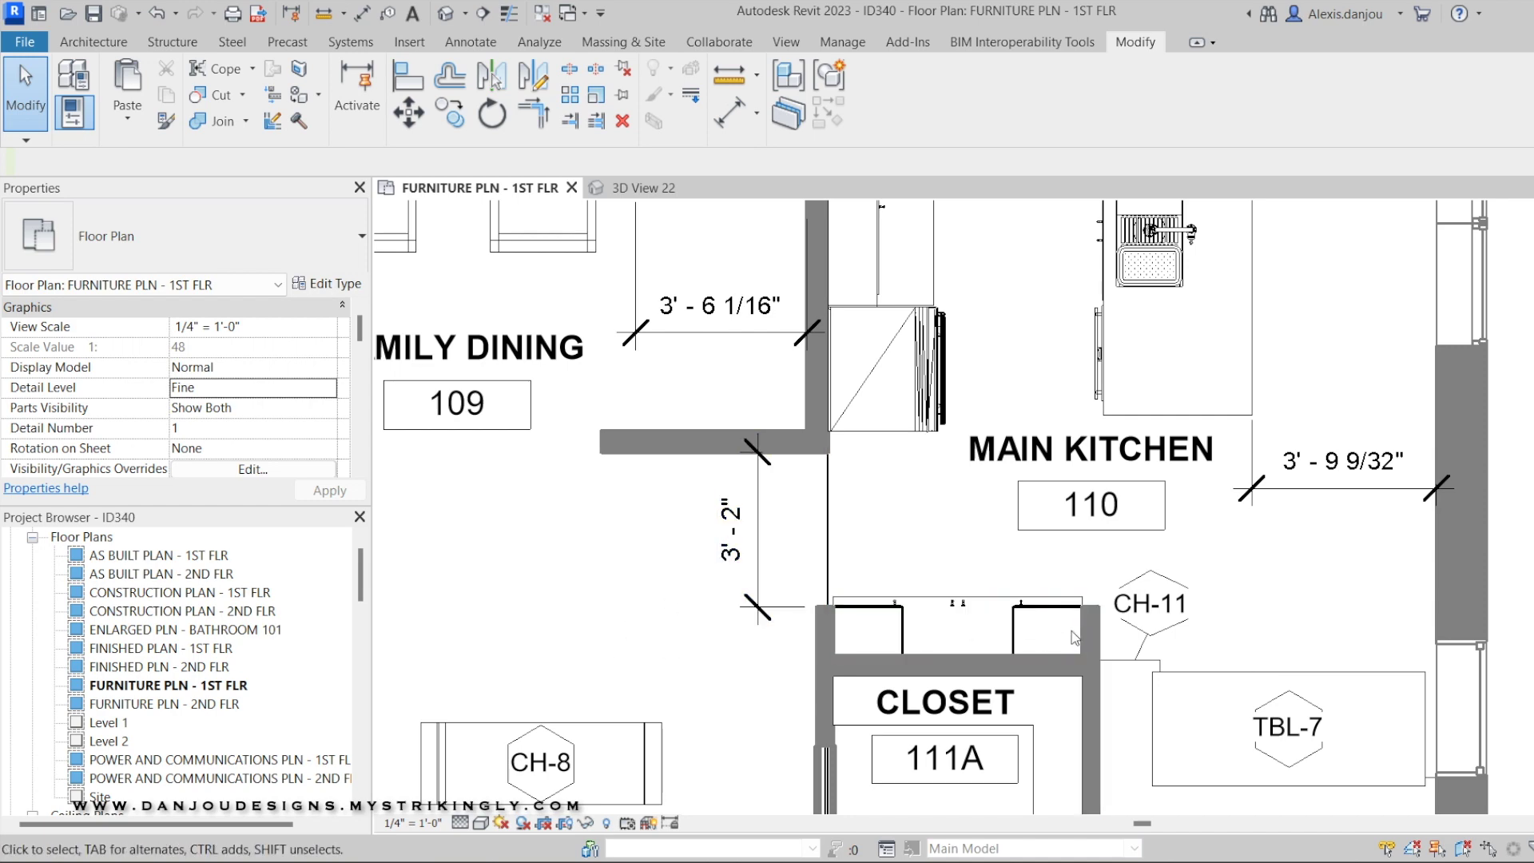
middle_drag(1270, 554, 984, 590)
scroll(805, 572, down, 2)
scroll(807, 559, down, 1)
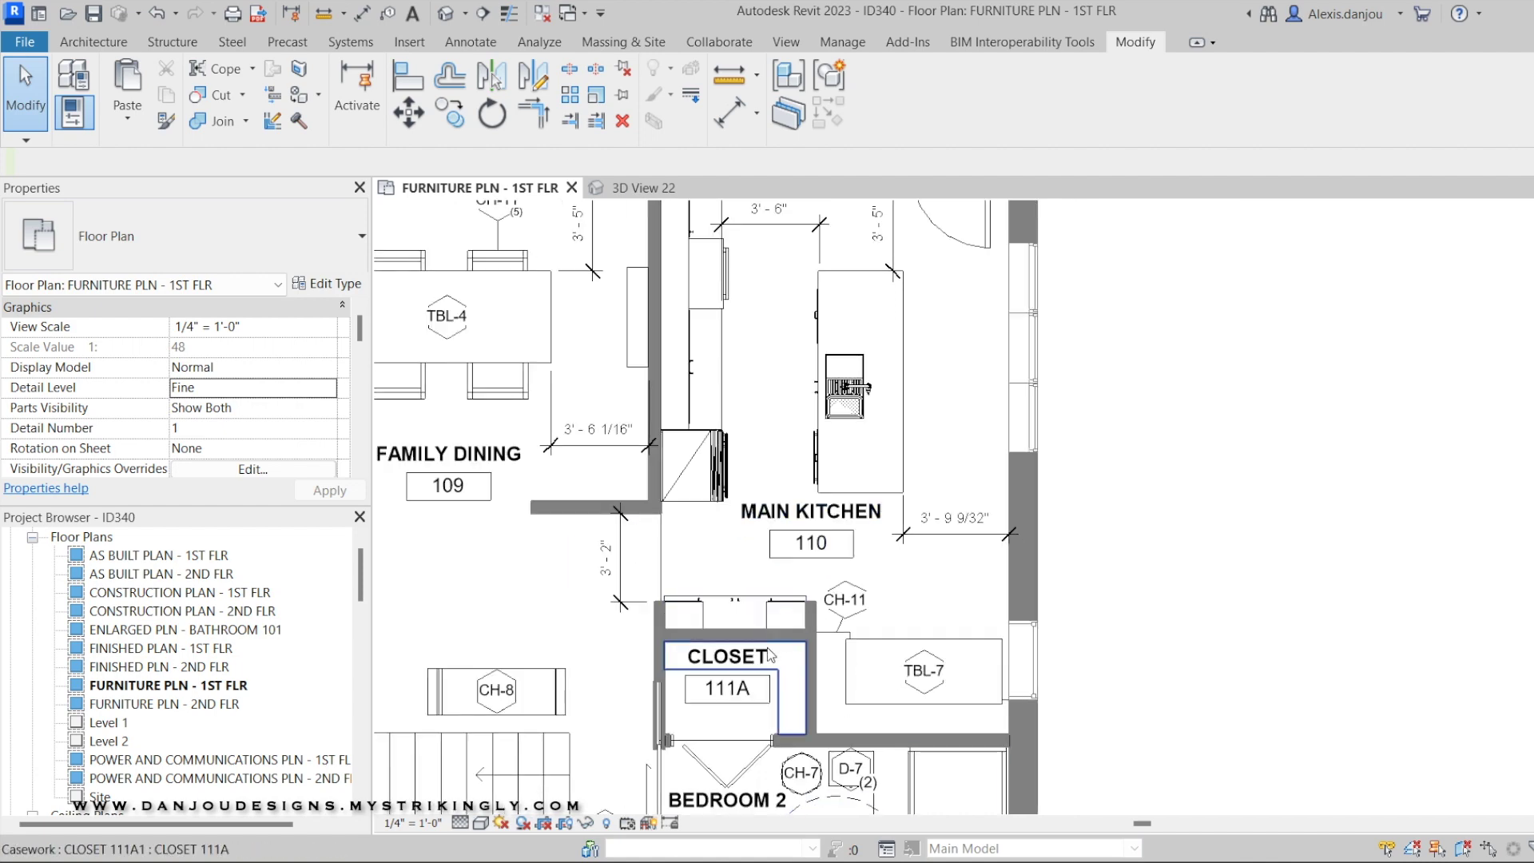
scroll(683, 561, up, 1)
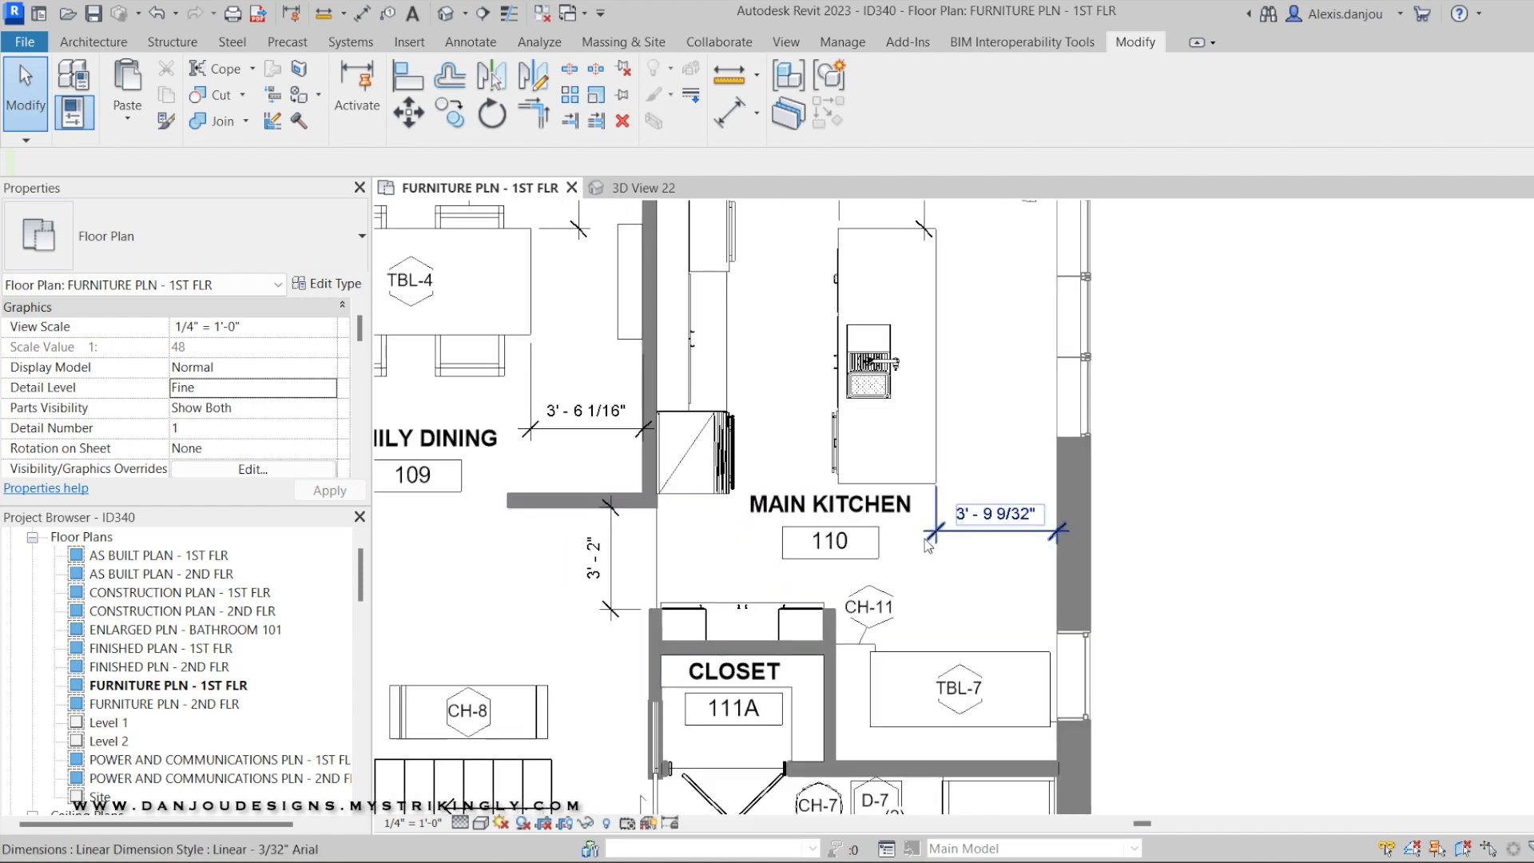
click(644, 188)
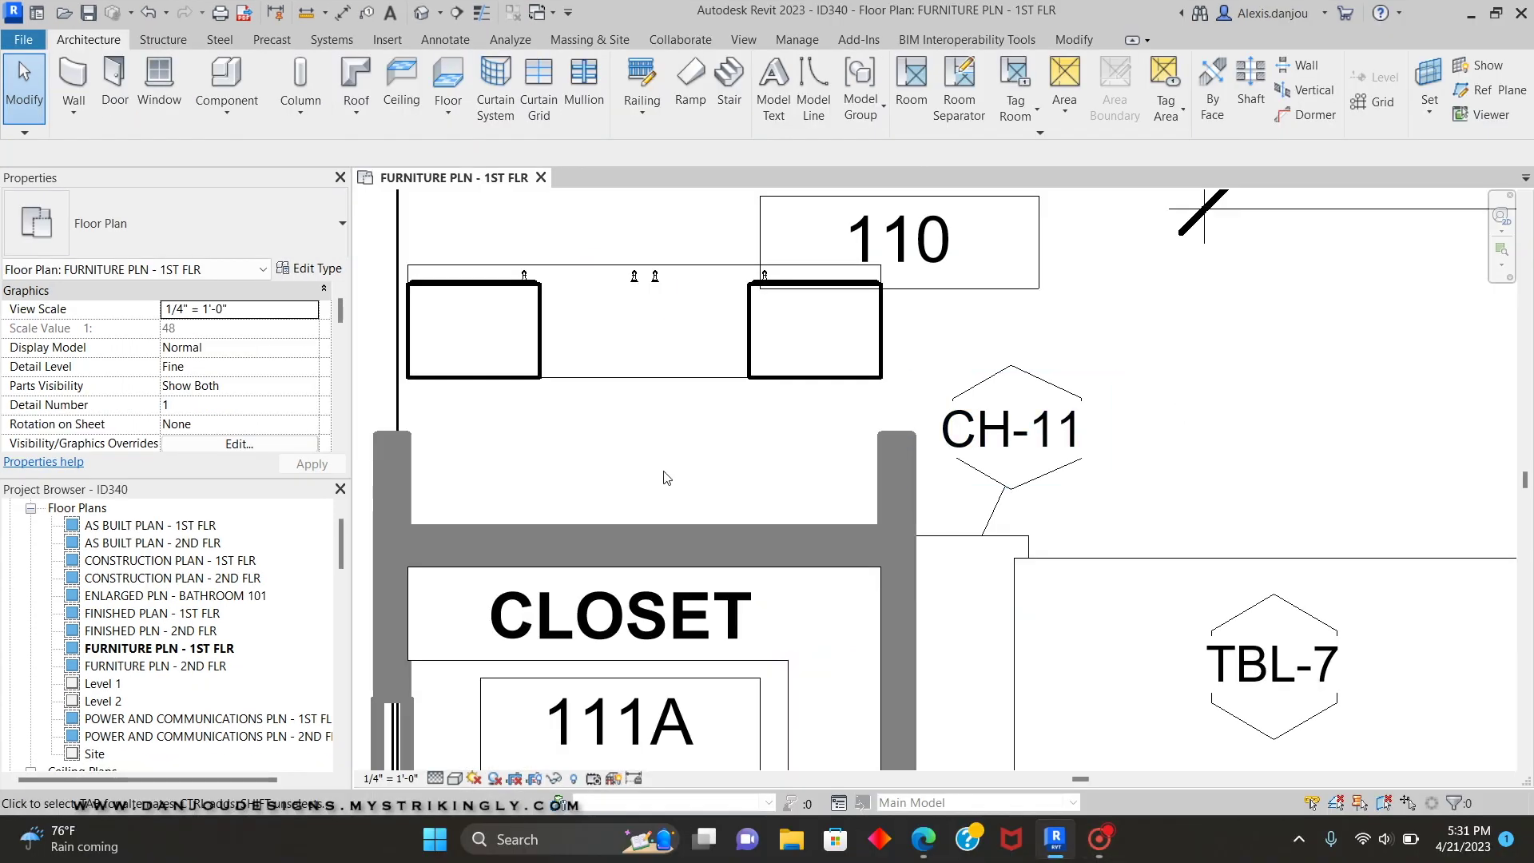
Move the kitchen hutch into the wall recess above the closet, aligning its back corner with the recess corner
scroll(620, 457, down, 2)
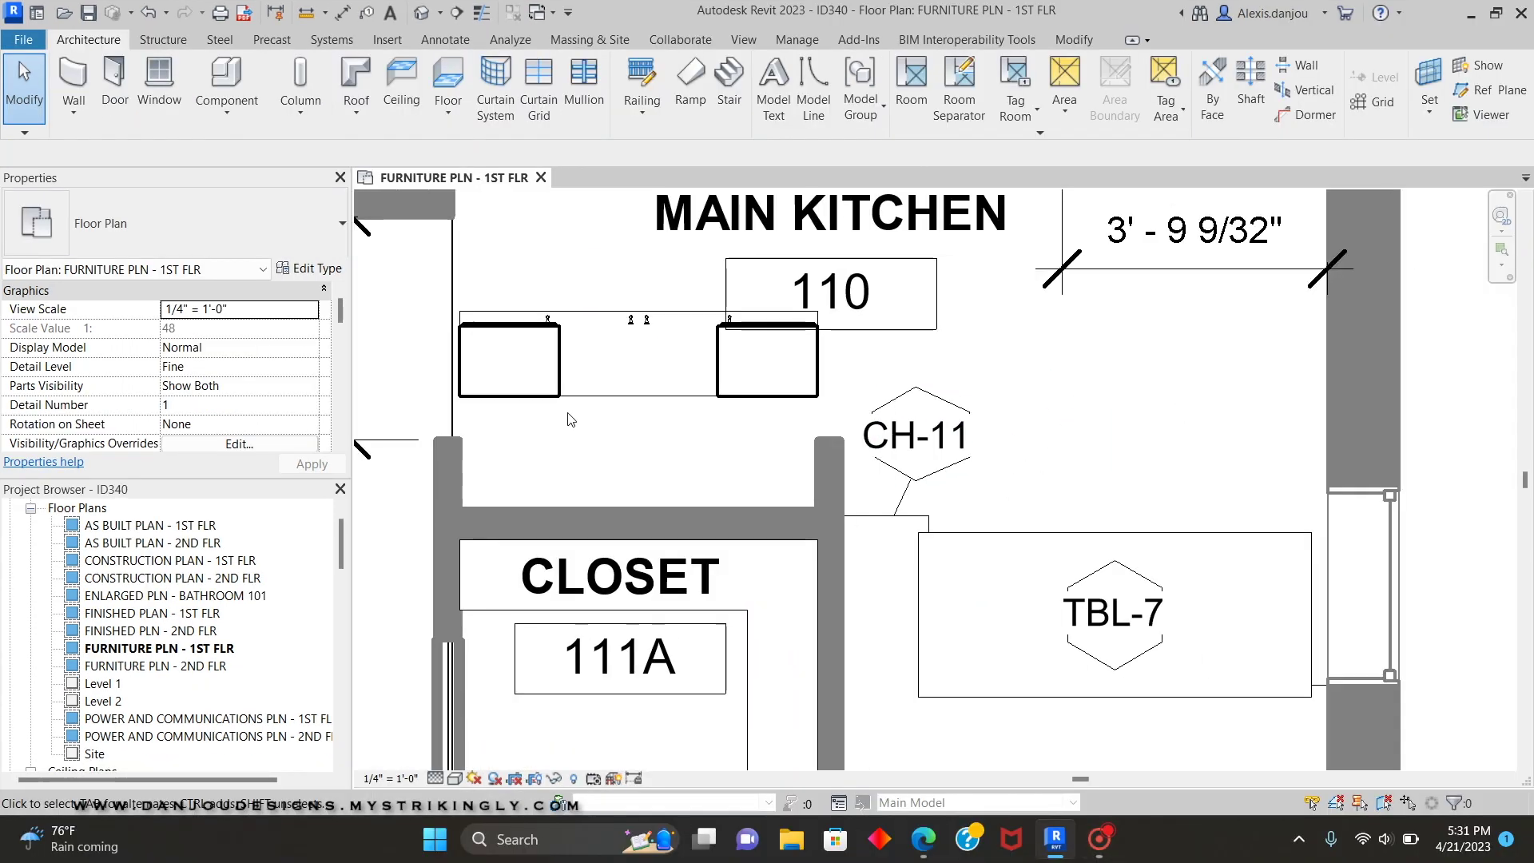
middle_drag(601, 453, 735, 485)
scroll(759, 511, up, 3)
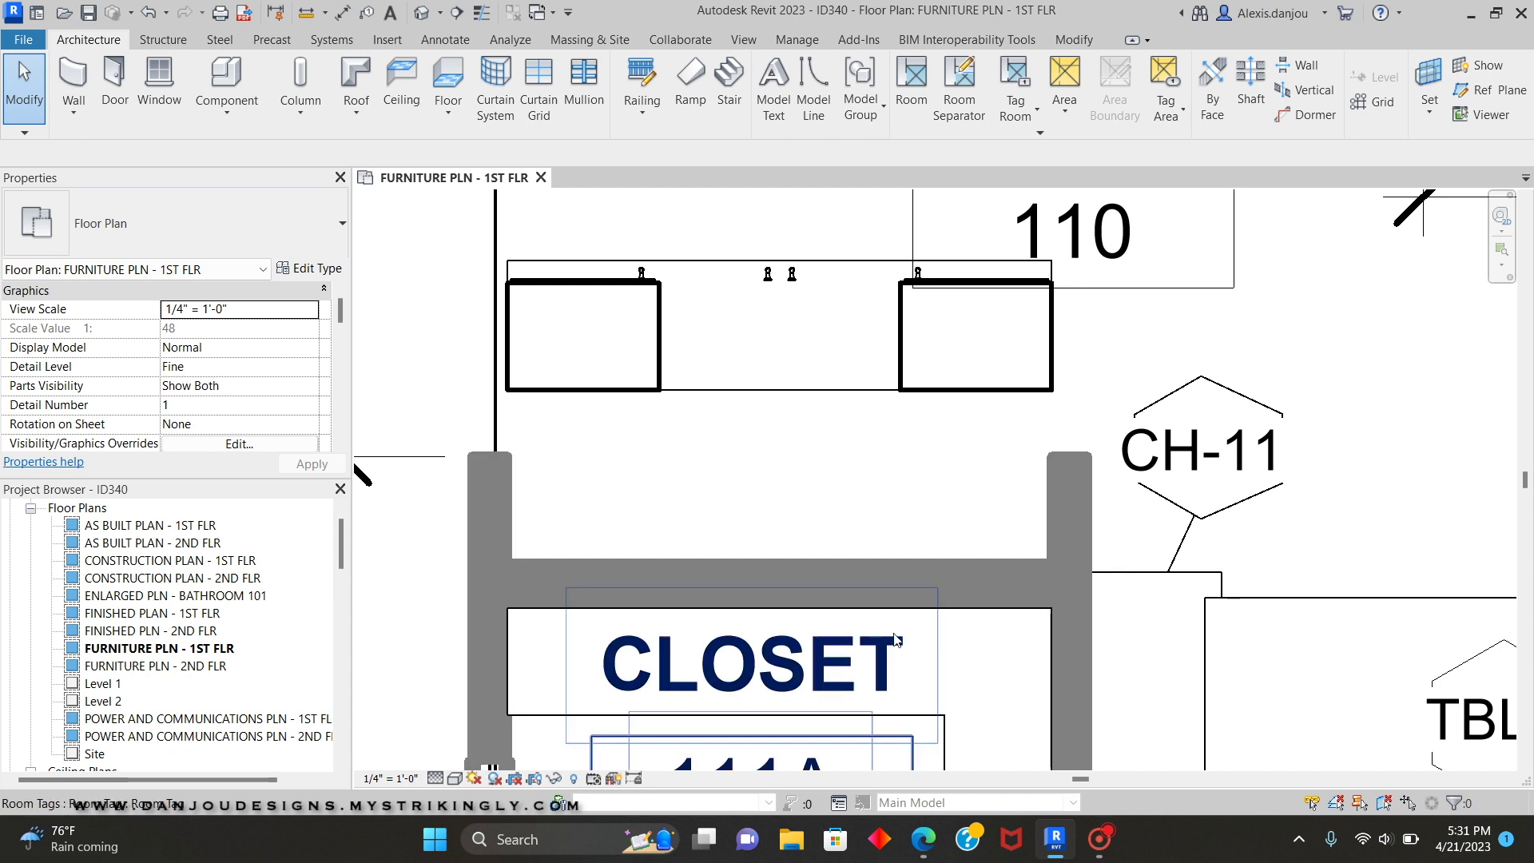
click(692, 388)
click(514, 399)
click(511, 555)
scroll(520, 474, up, 2)
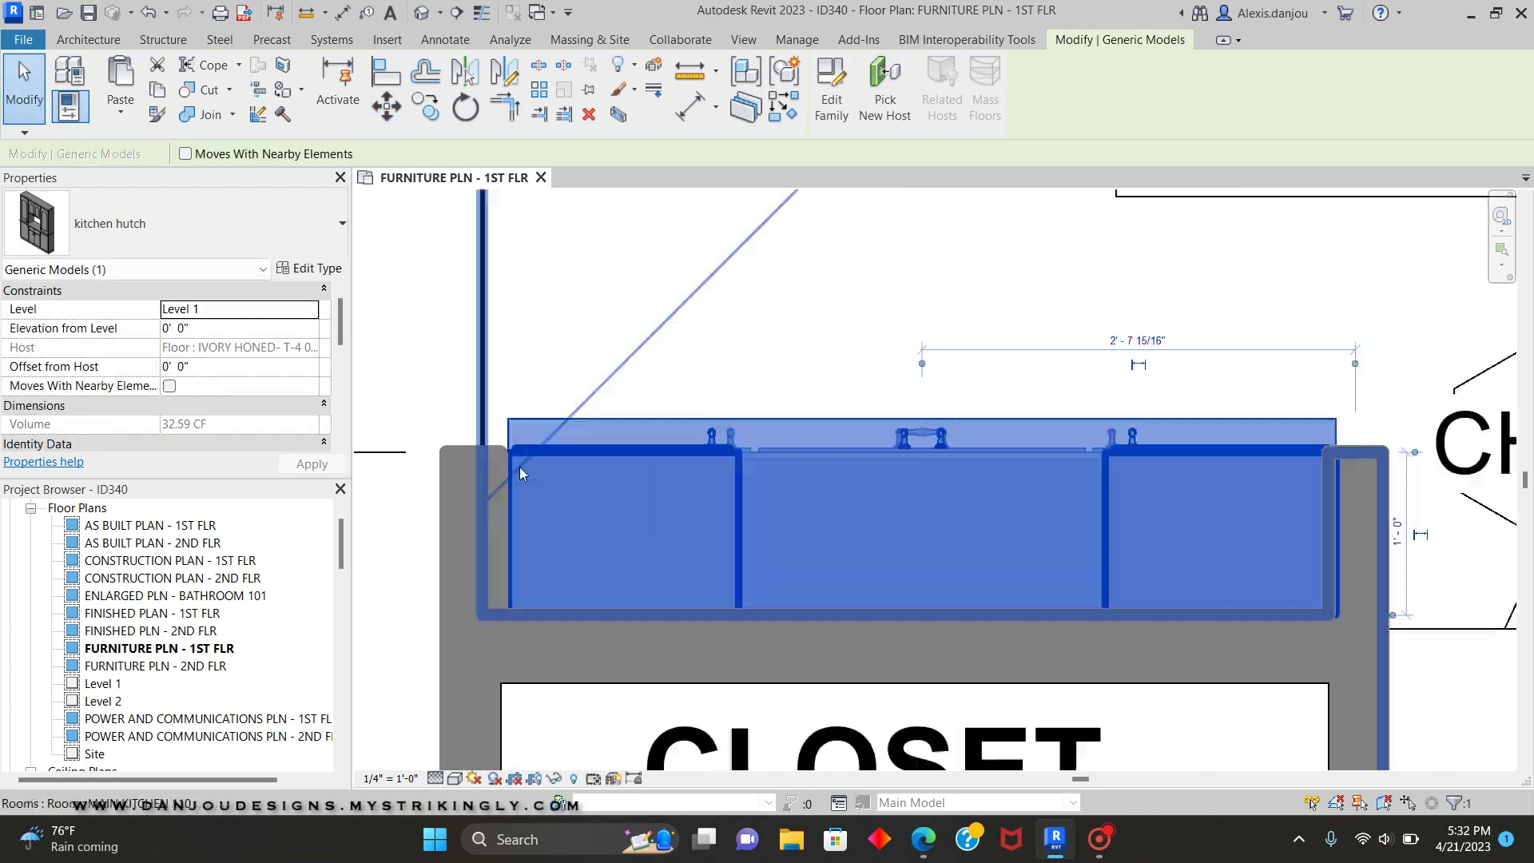
Move the hutch back out of the wall recess, about 1' 8" toward the main kitchen
scroll(607, 448, down, 4)
click(393, 117)
click(598, 422)
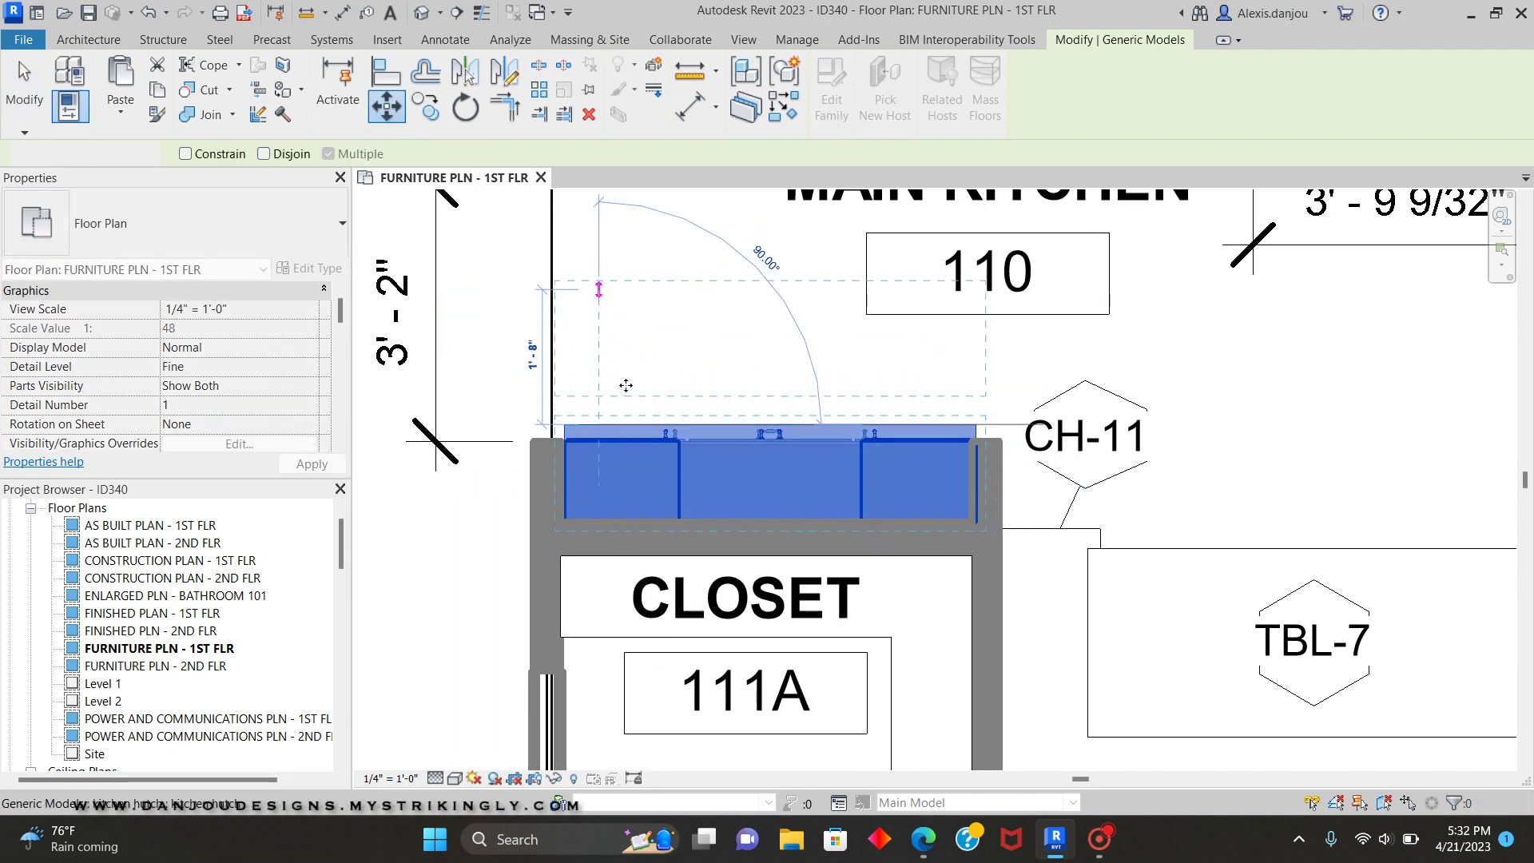
click(625, 386)
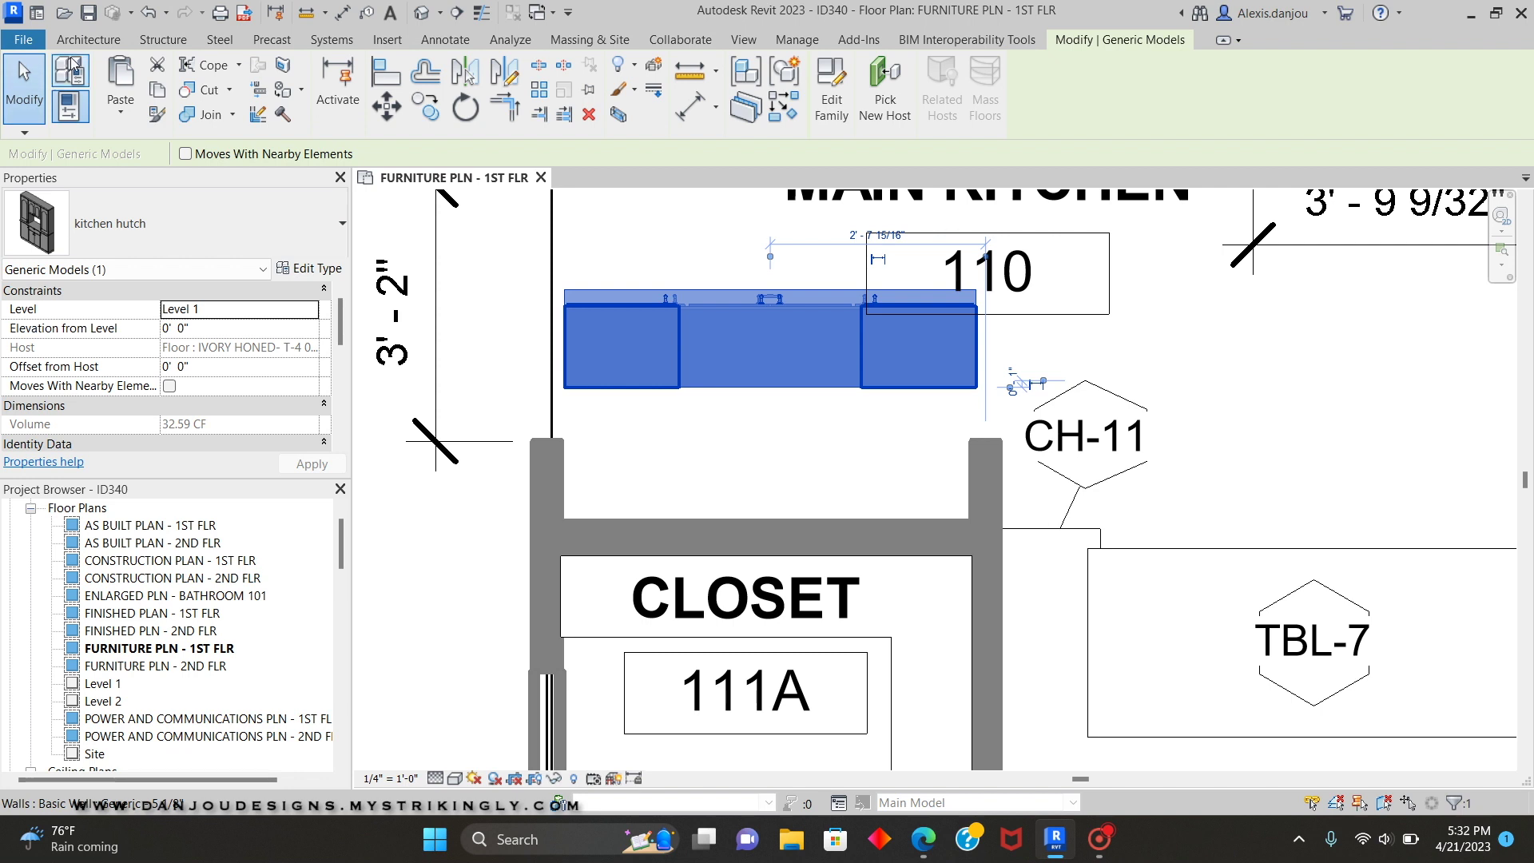
Start an in-place model in the Walls category and name it MAIN KITCHEN
click(92, 38)
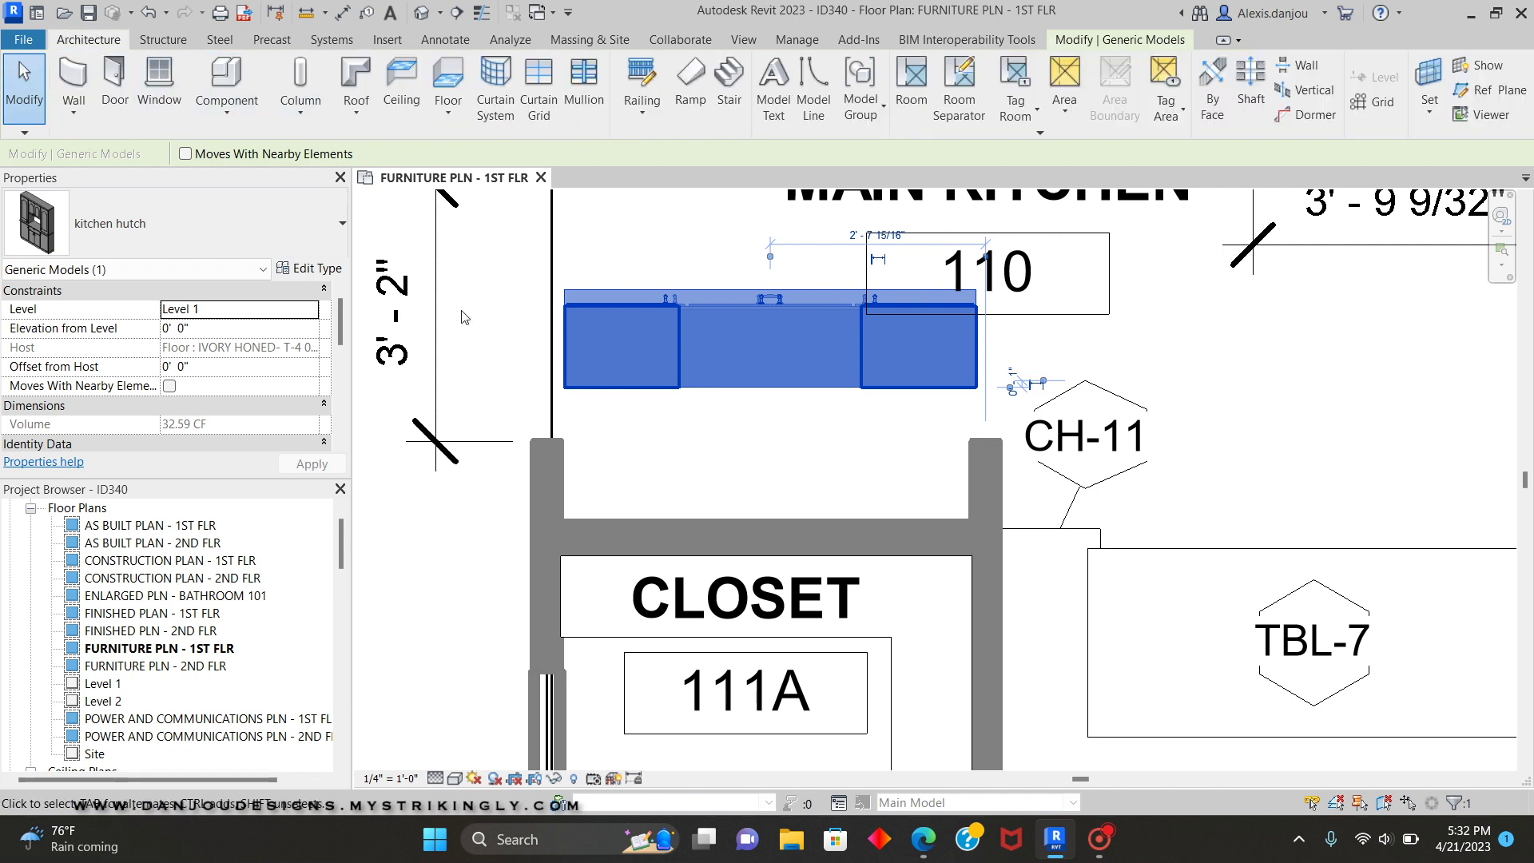
key(Escape)
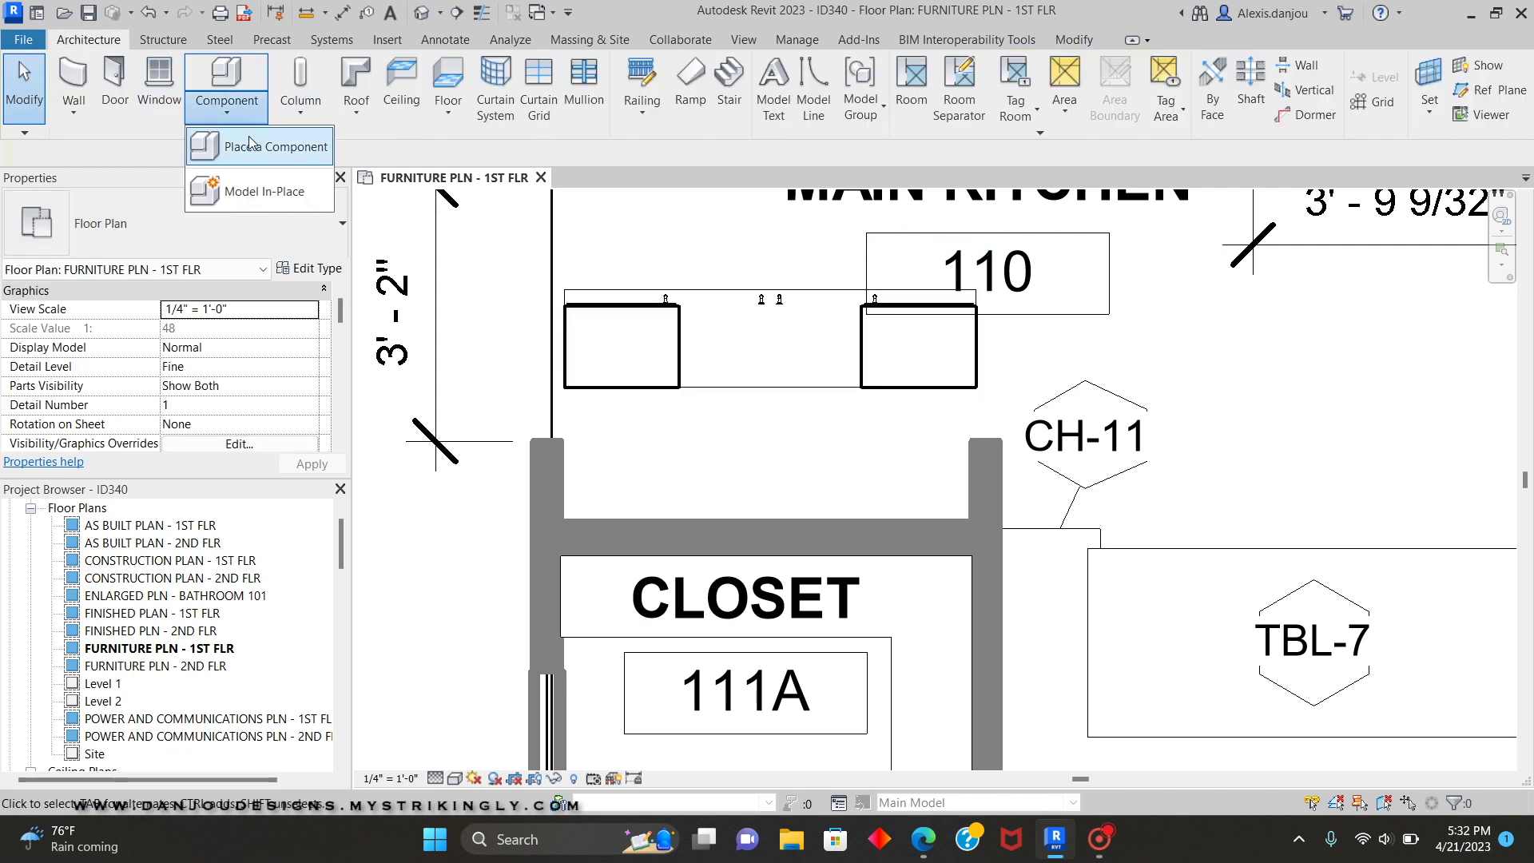
click(289, 189)
scroll(713, 337, down, 10)
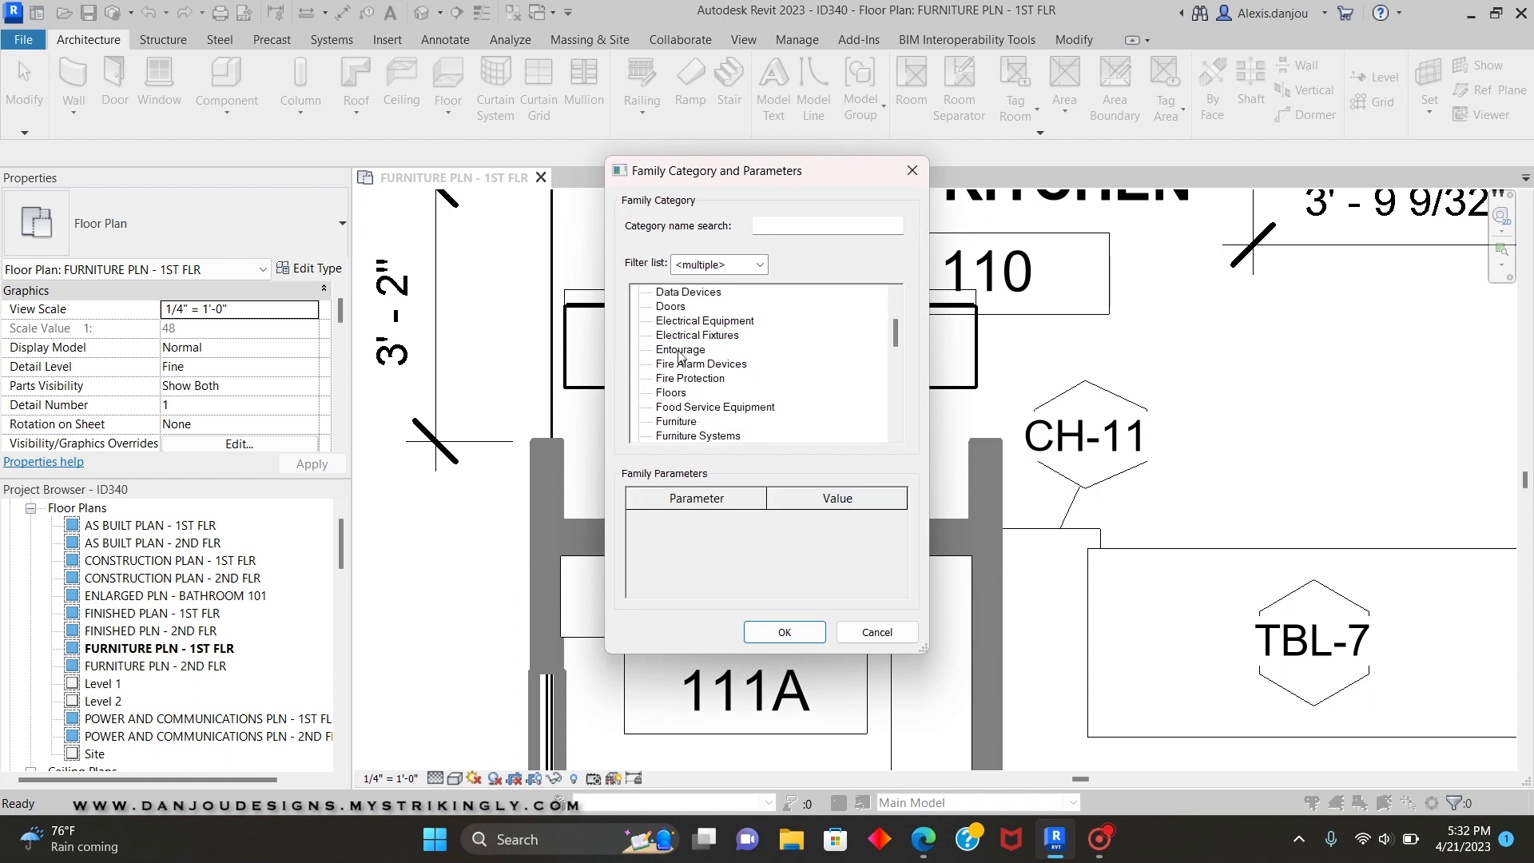
scroll(682, 383, down, 3)
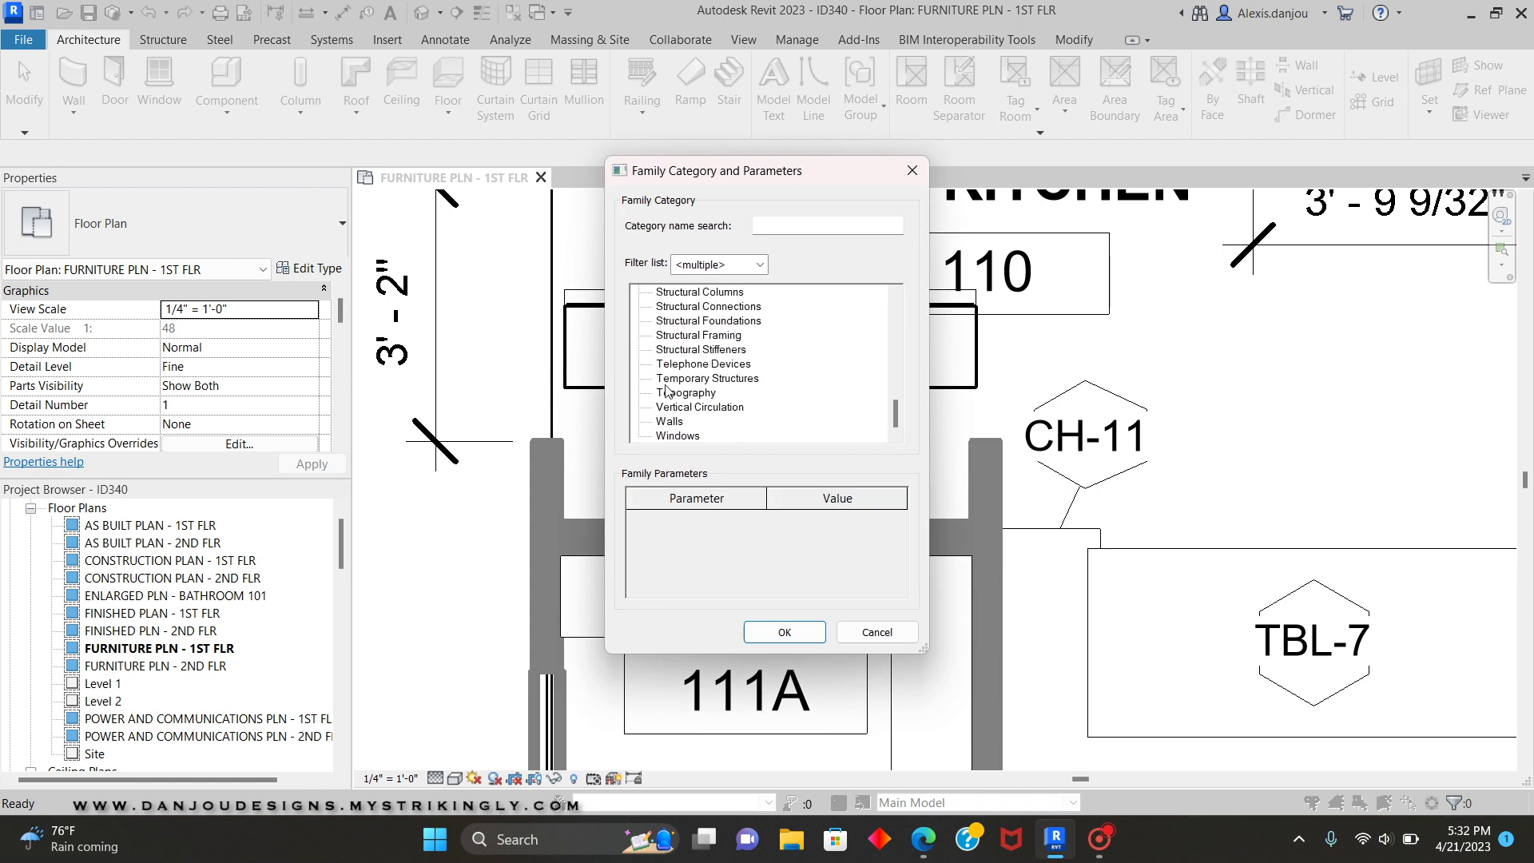
click(787, 632)
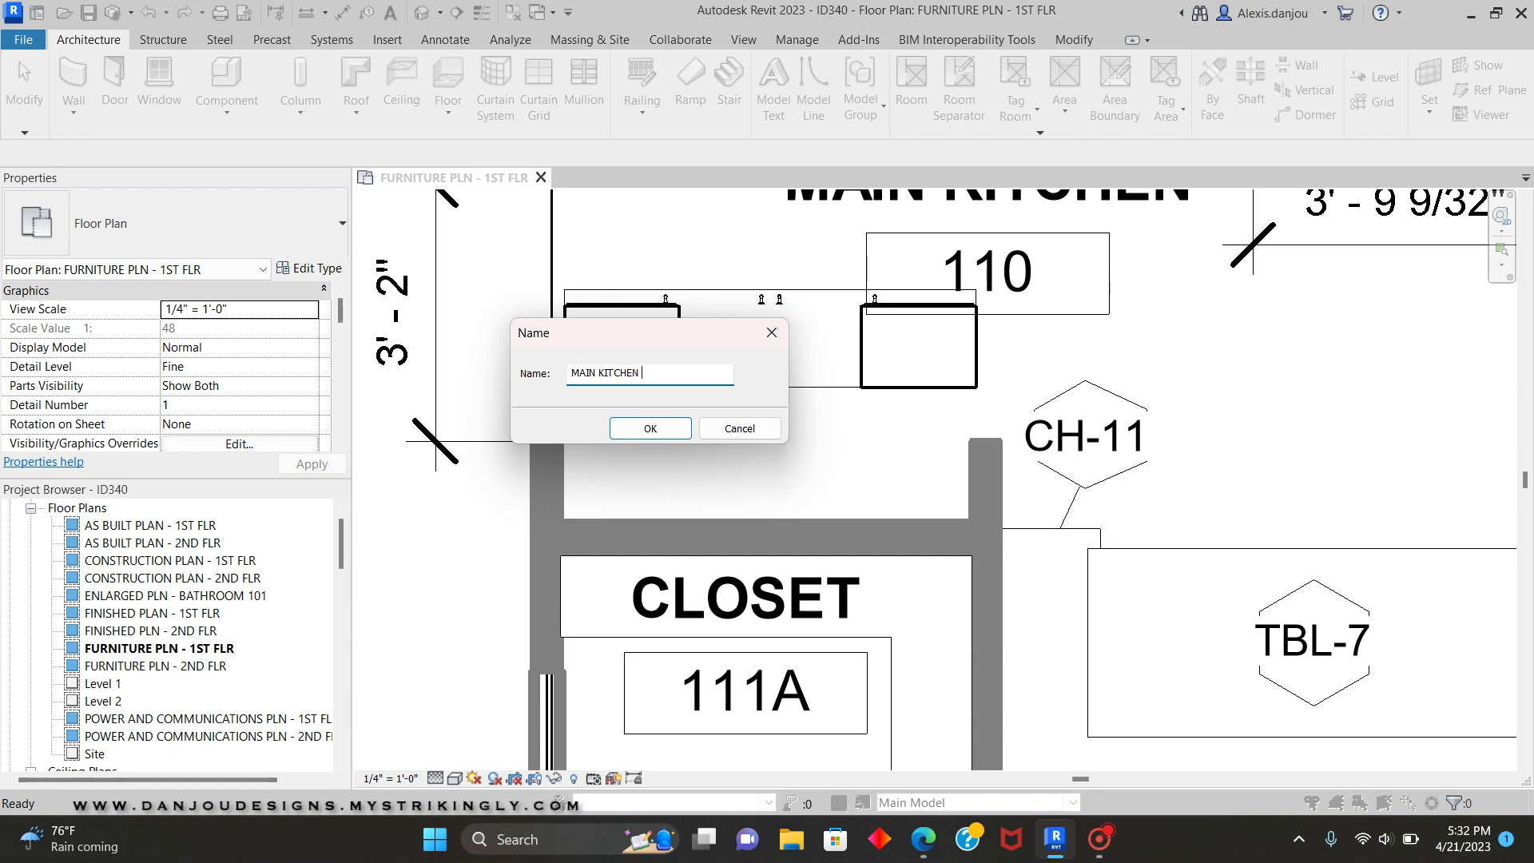
click(635, 435)
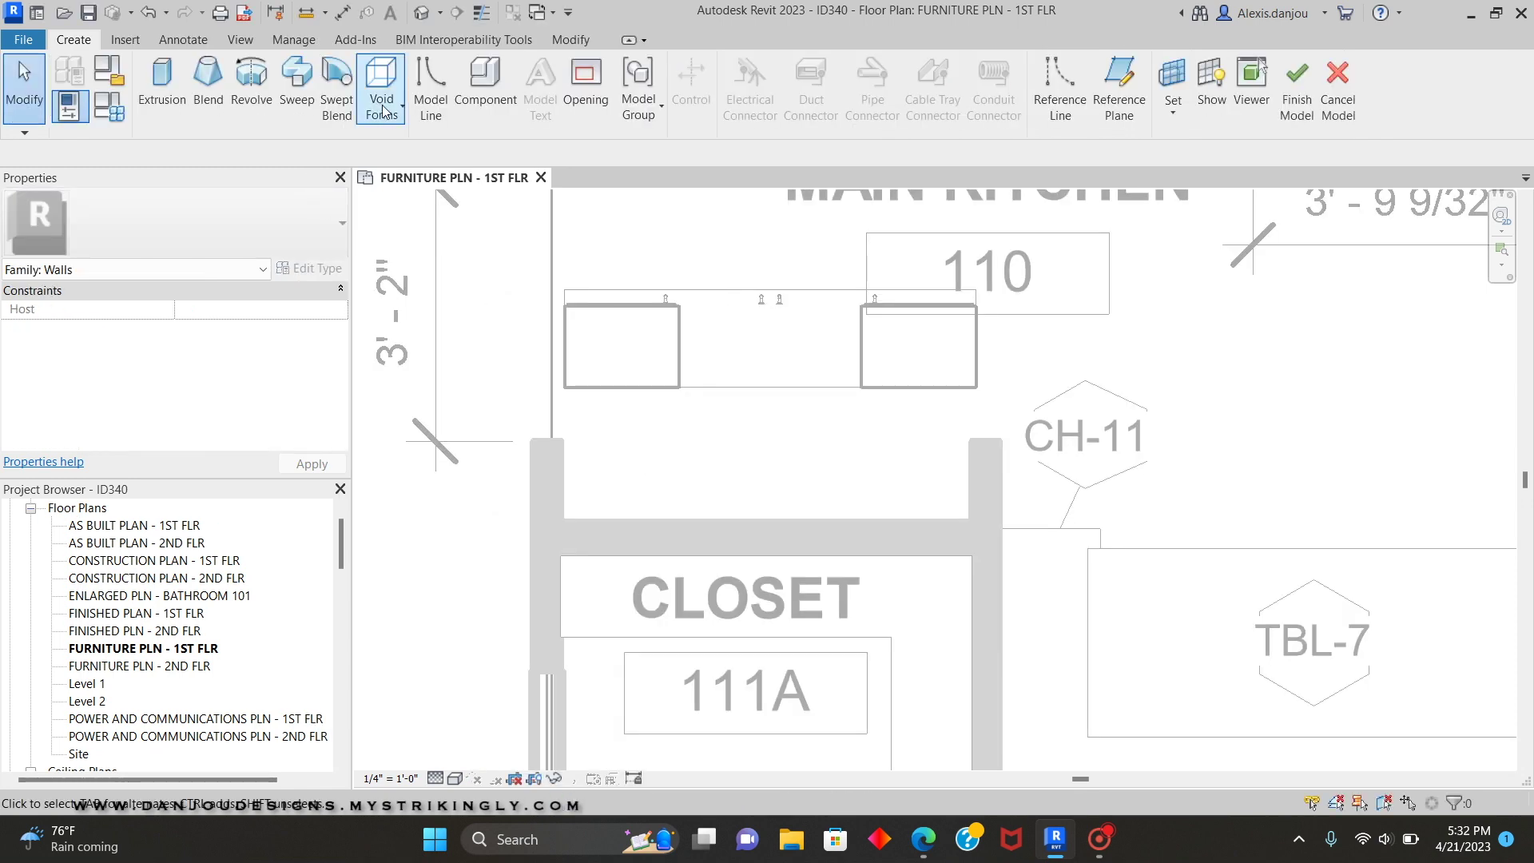
Create a void extrusion from a rectangle about 5' 1" by 2 9/16" along the kitchen face of the wall behind the recess
click(382, 106)
click(426, 147)
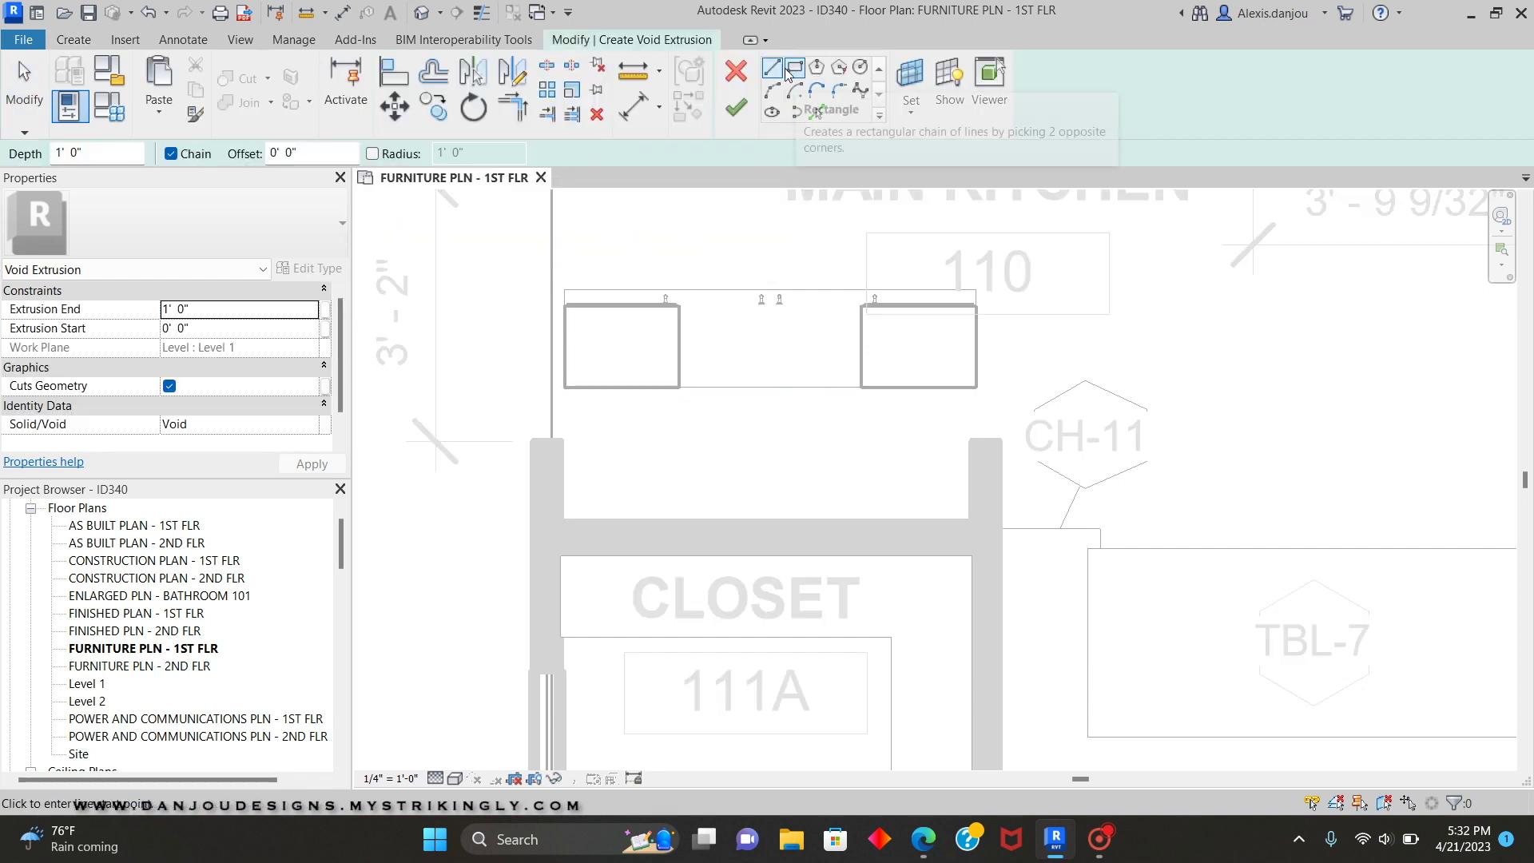
scroll(639, 551, up, 3)
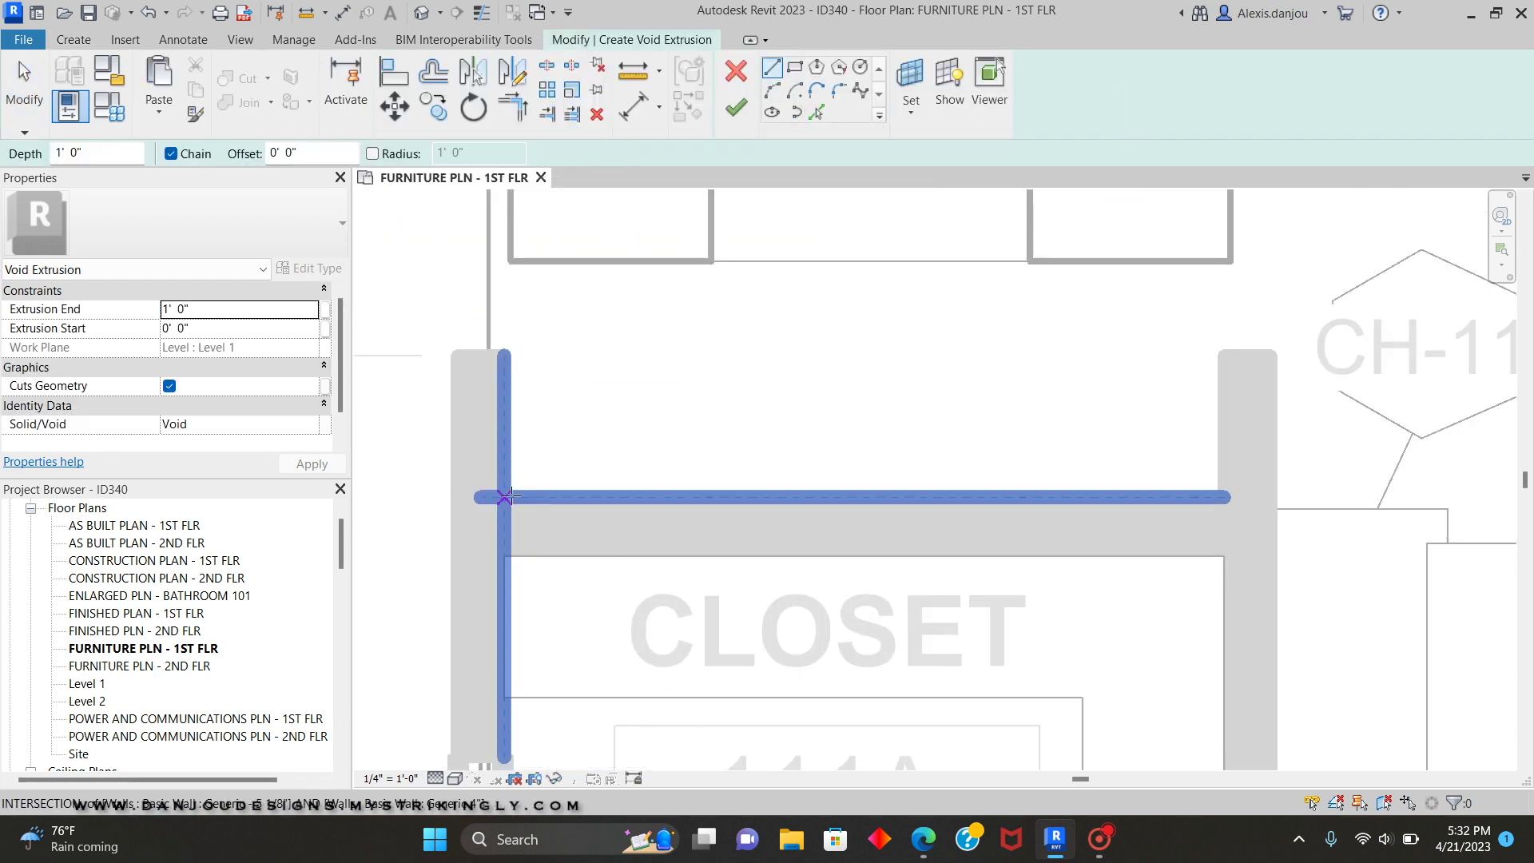
click(507, 513)
click(1223, 527)
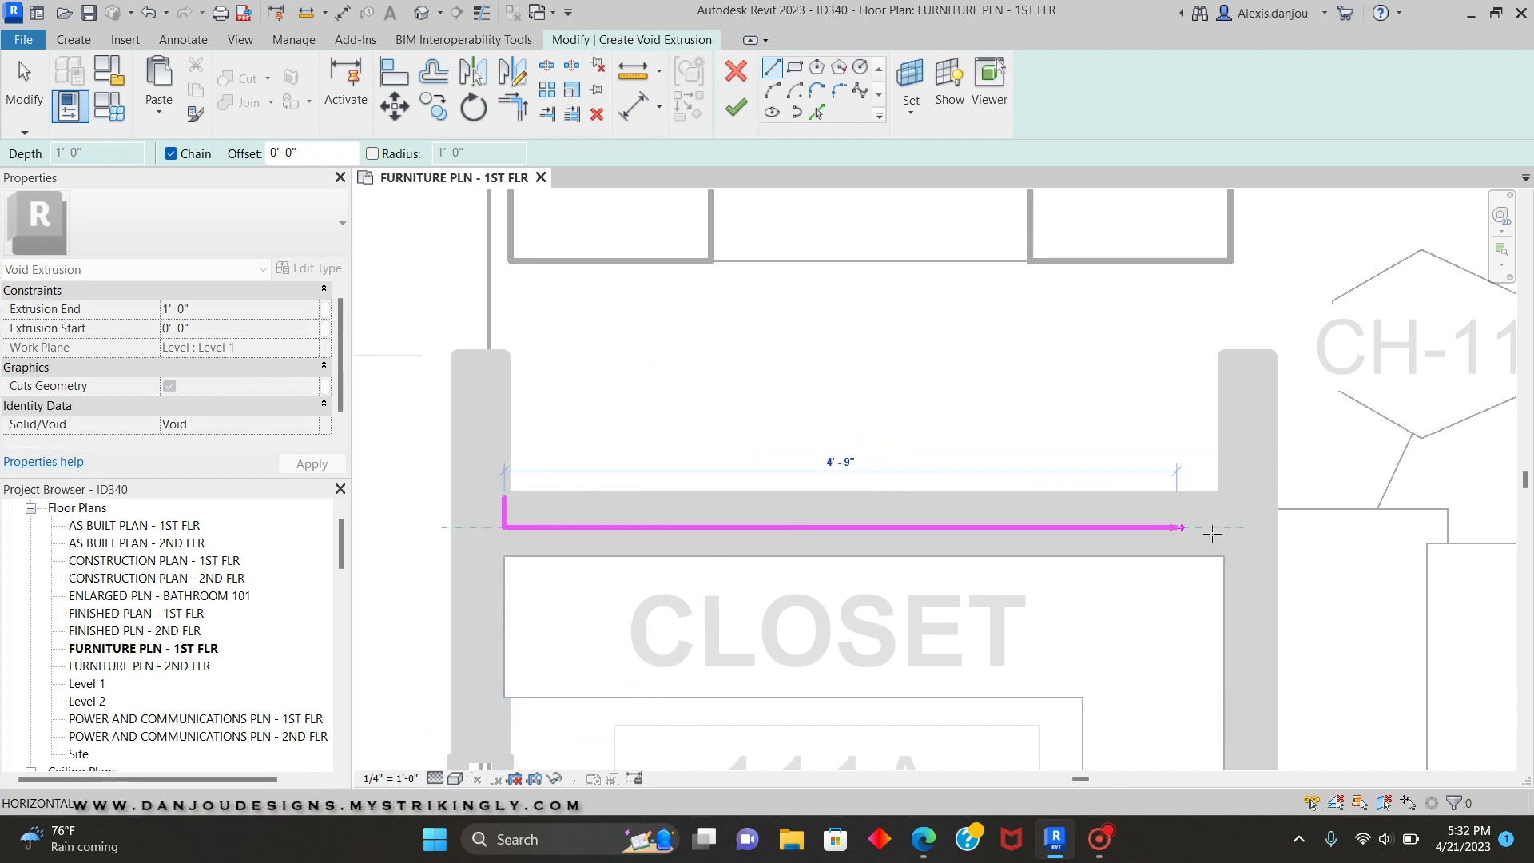
click(1223, 497)
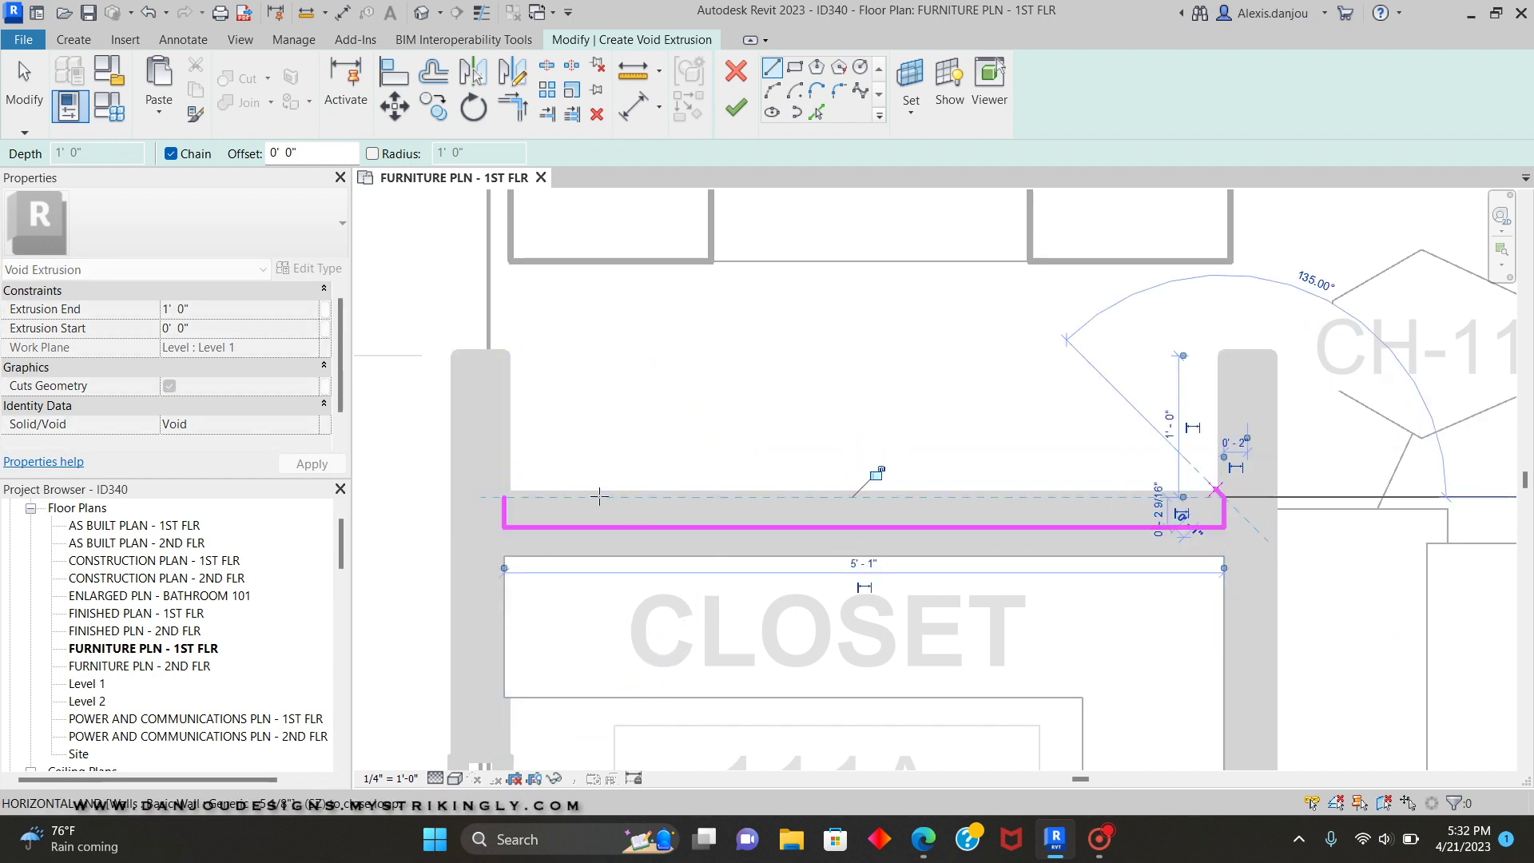
click(504, 497)
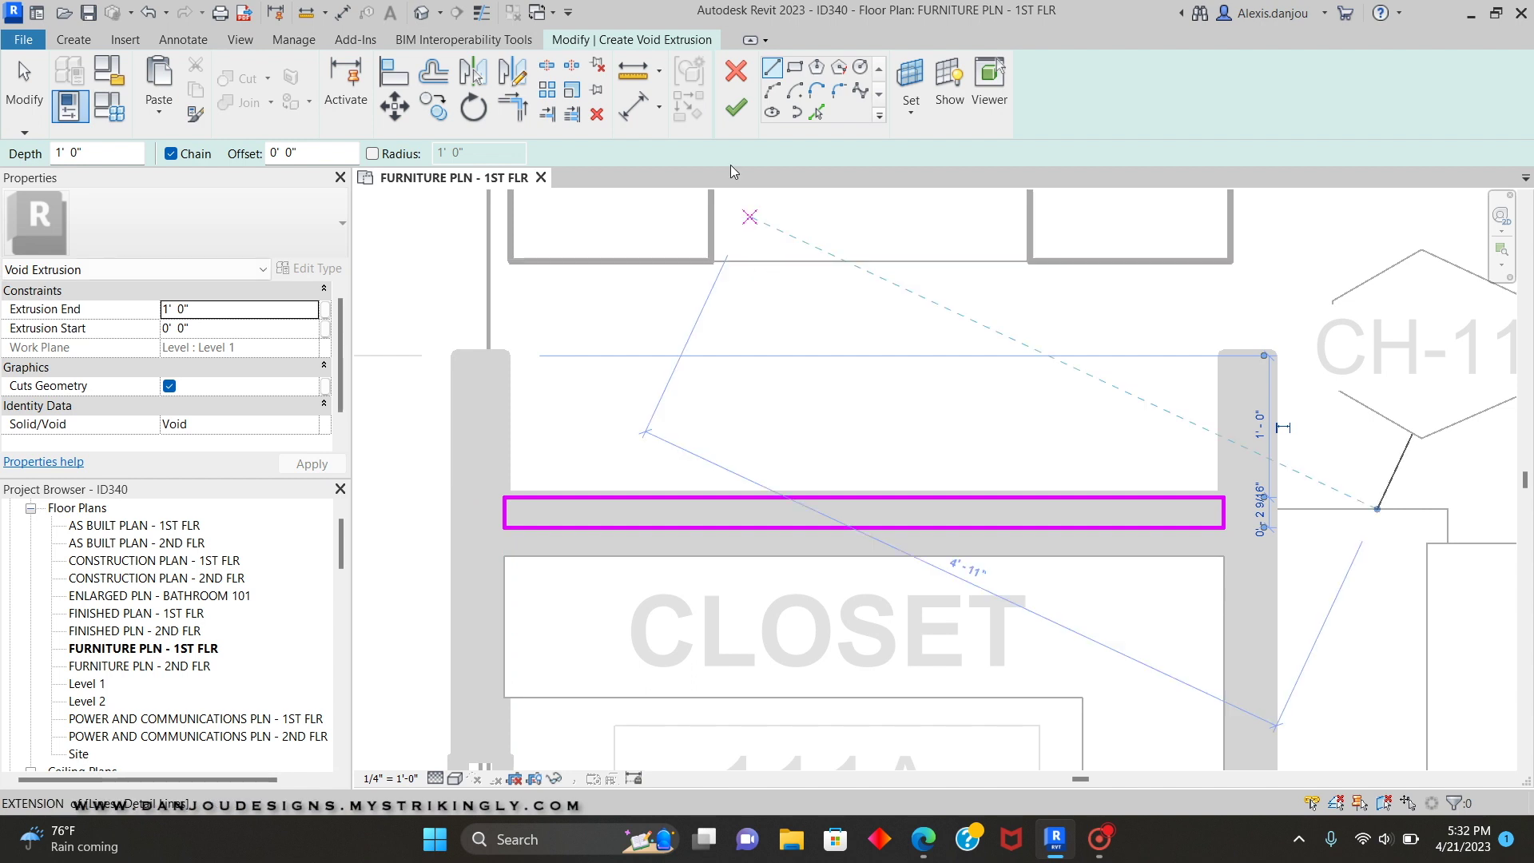
right_click(876, 321)
click(910, 337)
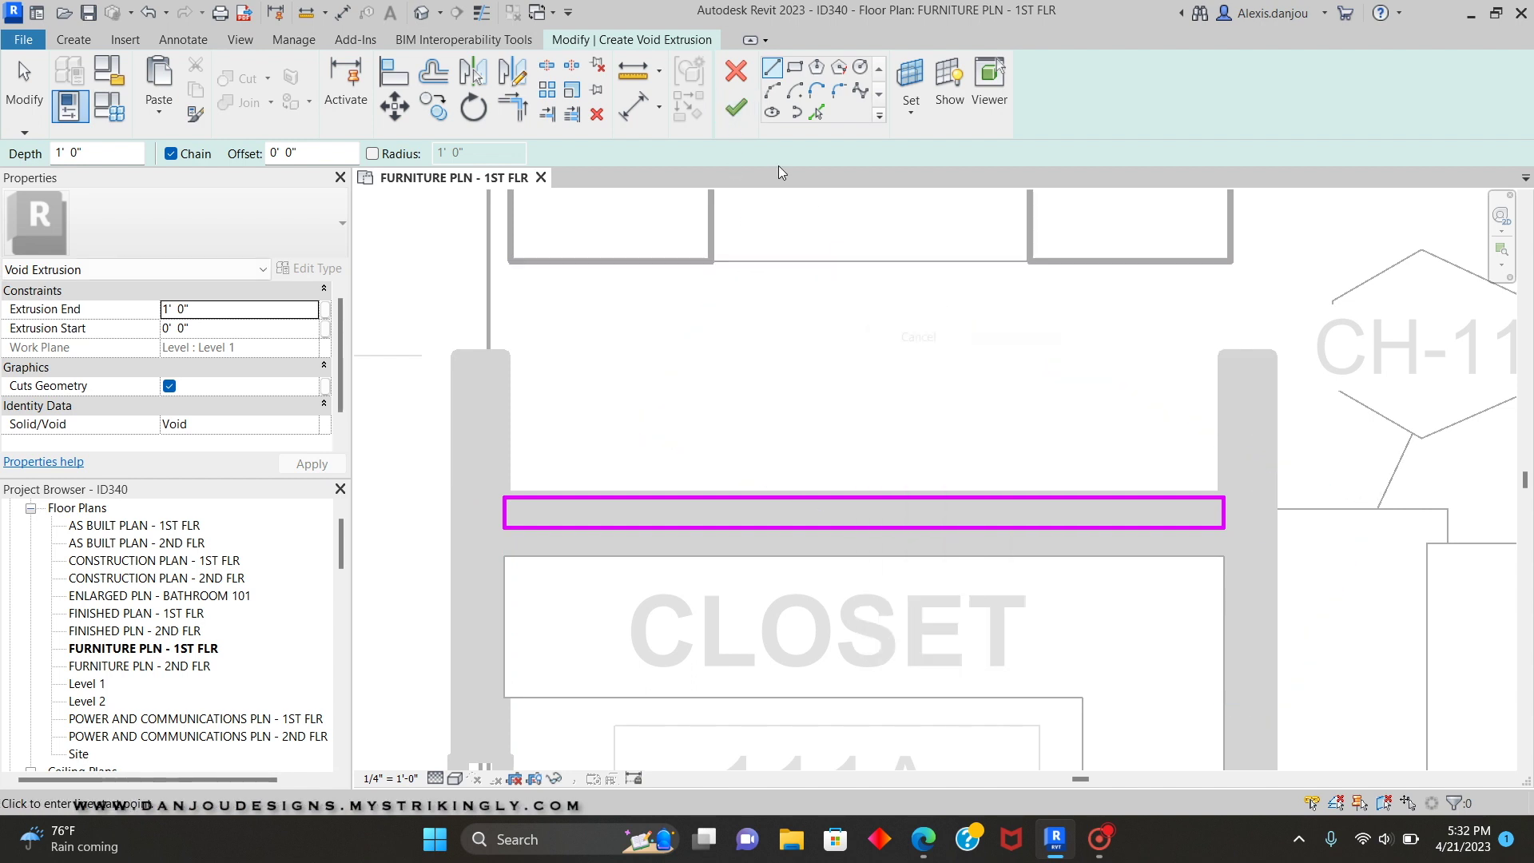
click(740, 110)
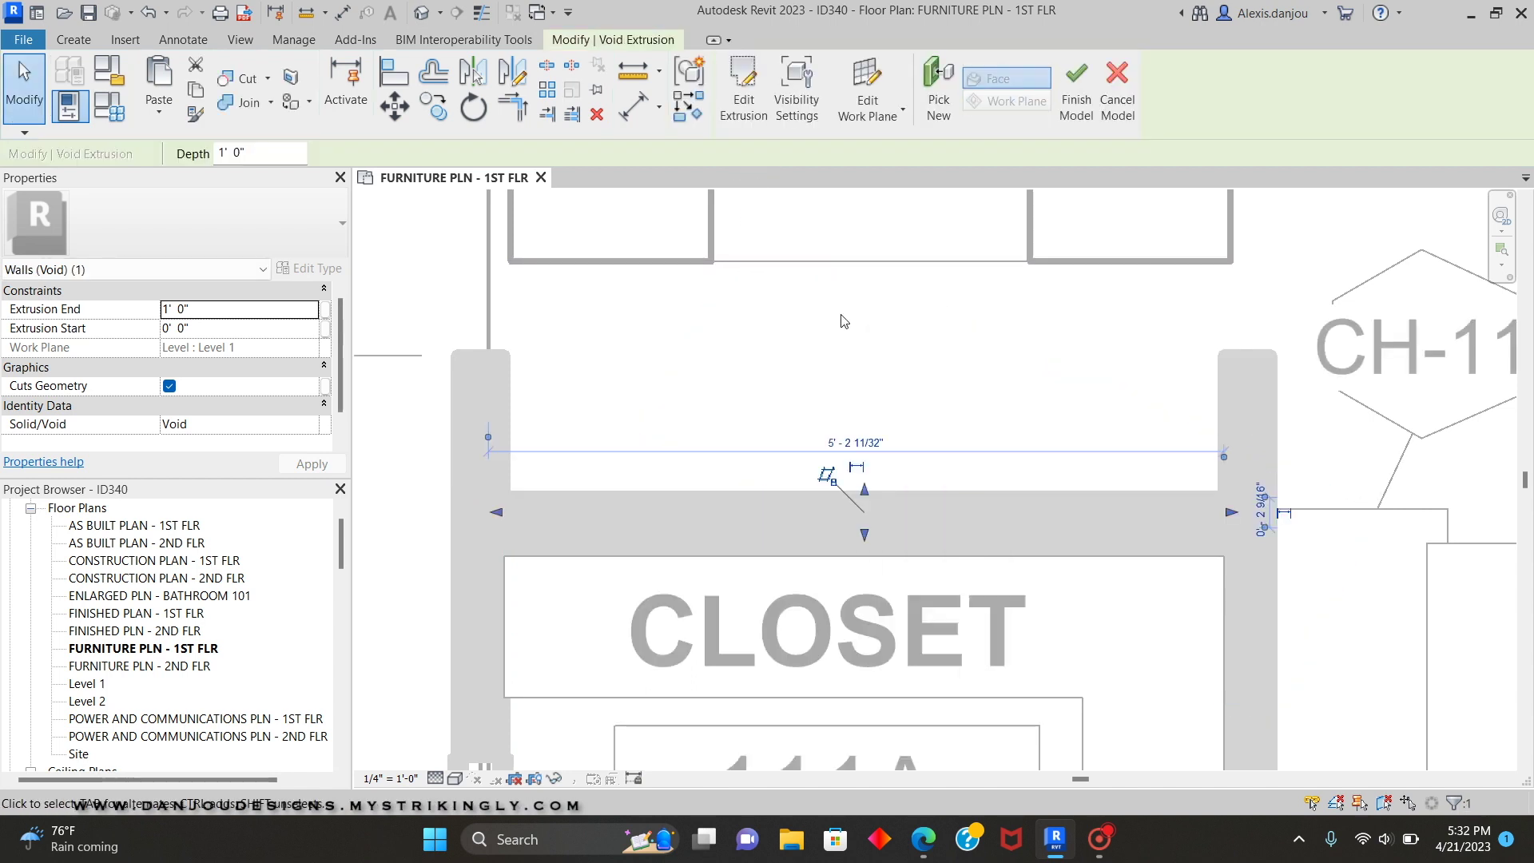
Cut the wall between the recess and the closet with the void extrusion using Cut Geometry
click(1076, 88)
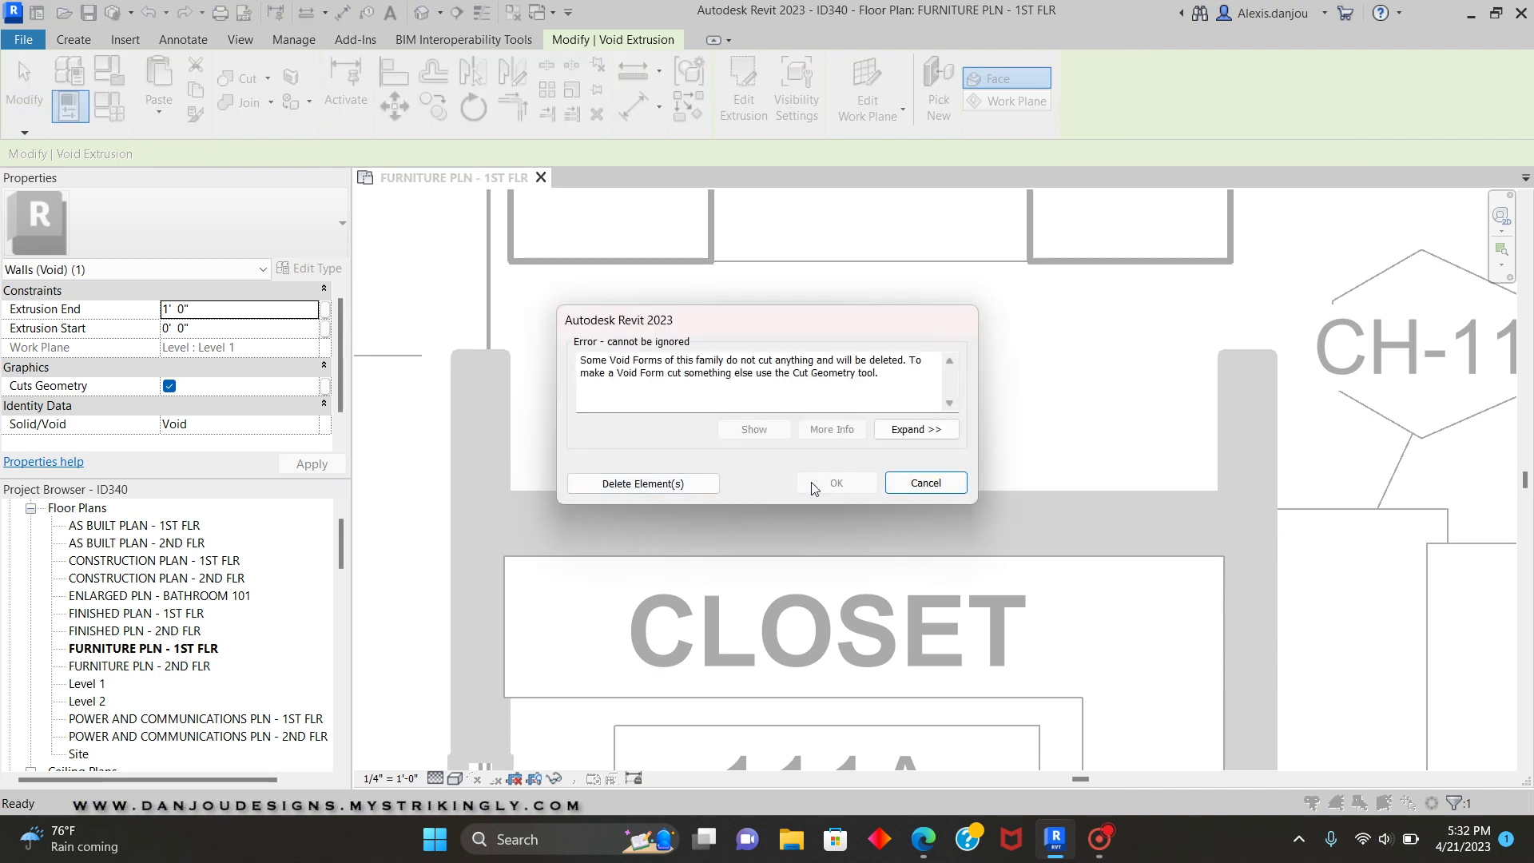
click(925, 483)
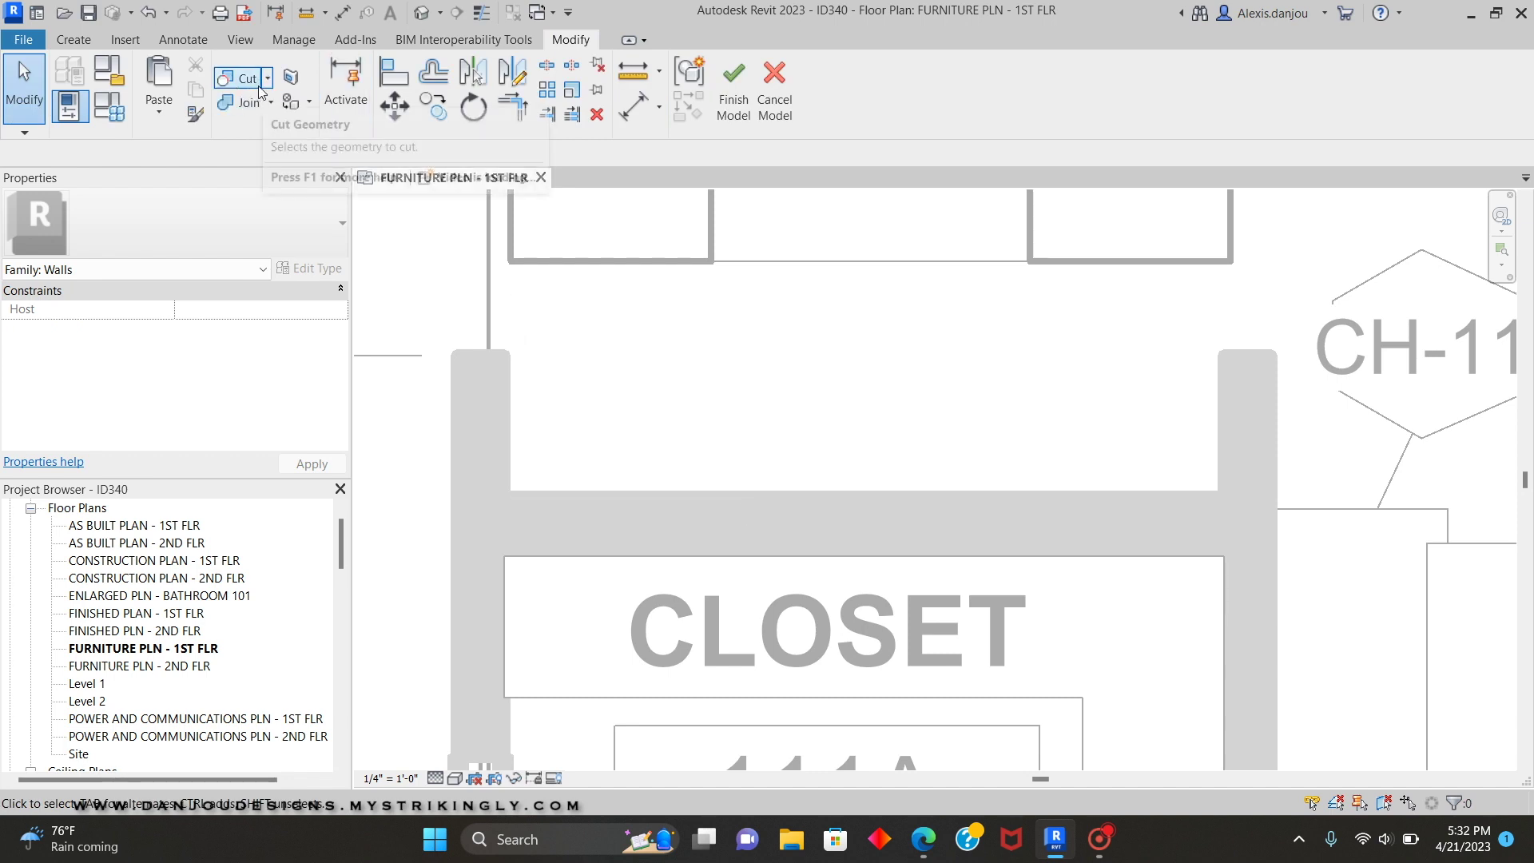
click(238, 84)
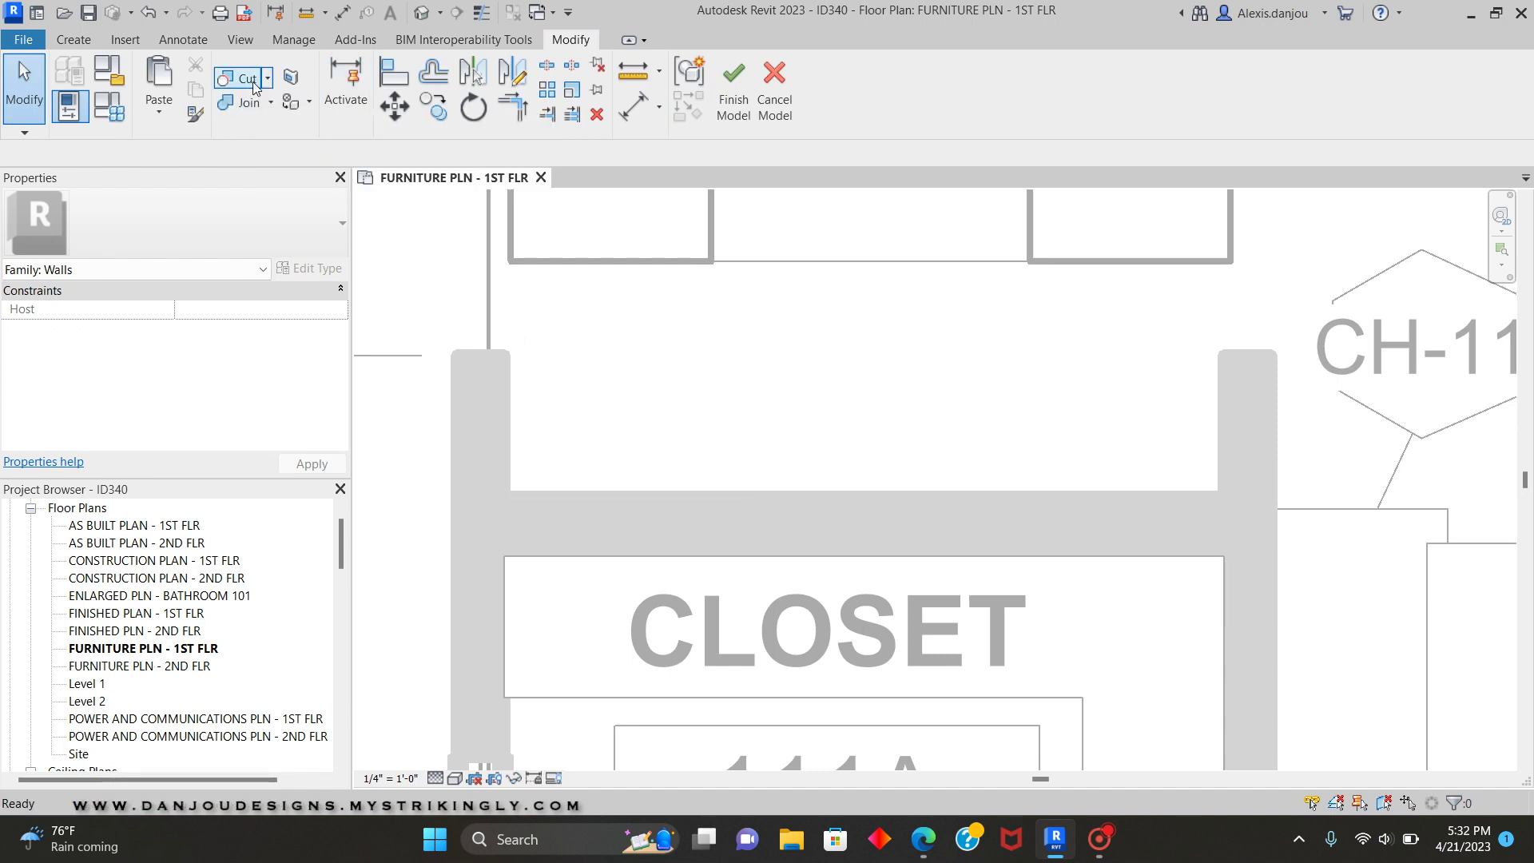
click(592, 496)
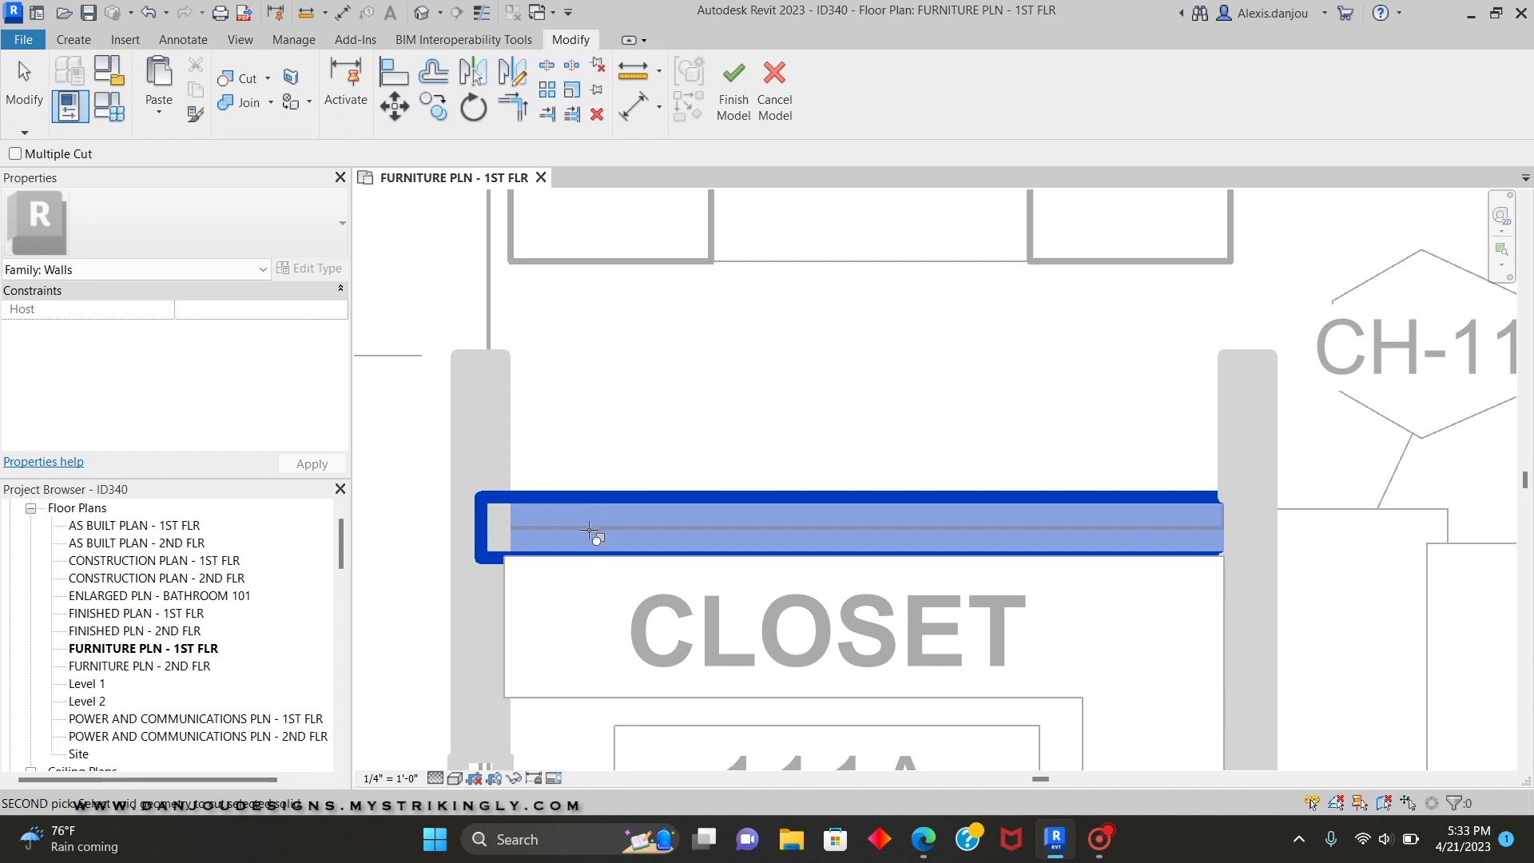
scroll(535, 523, up, 1)
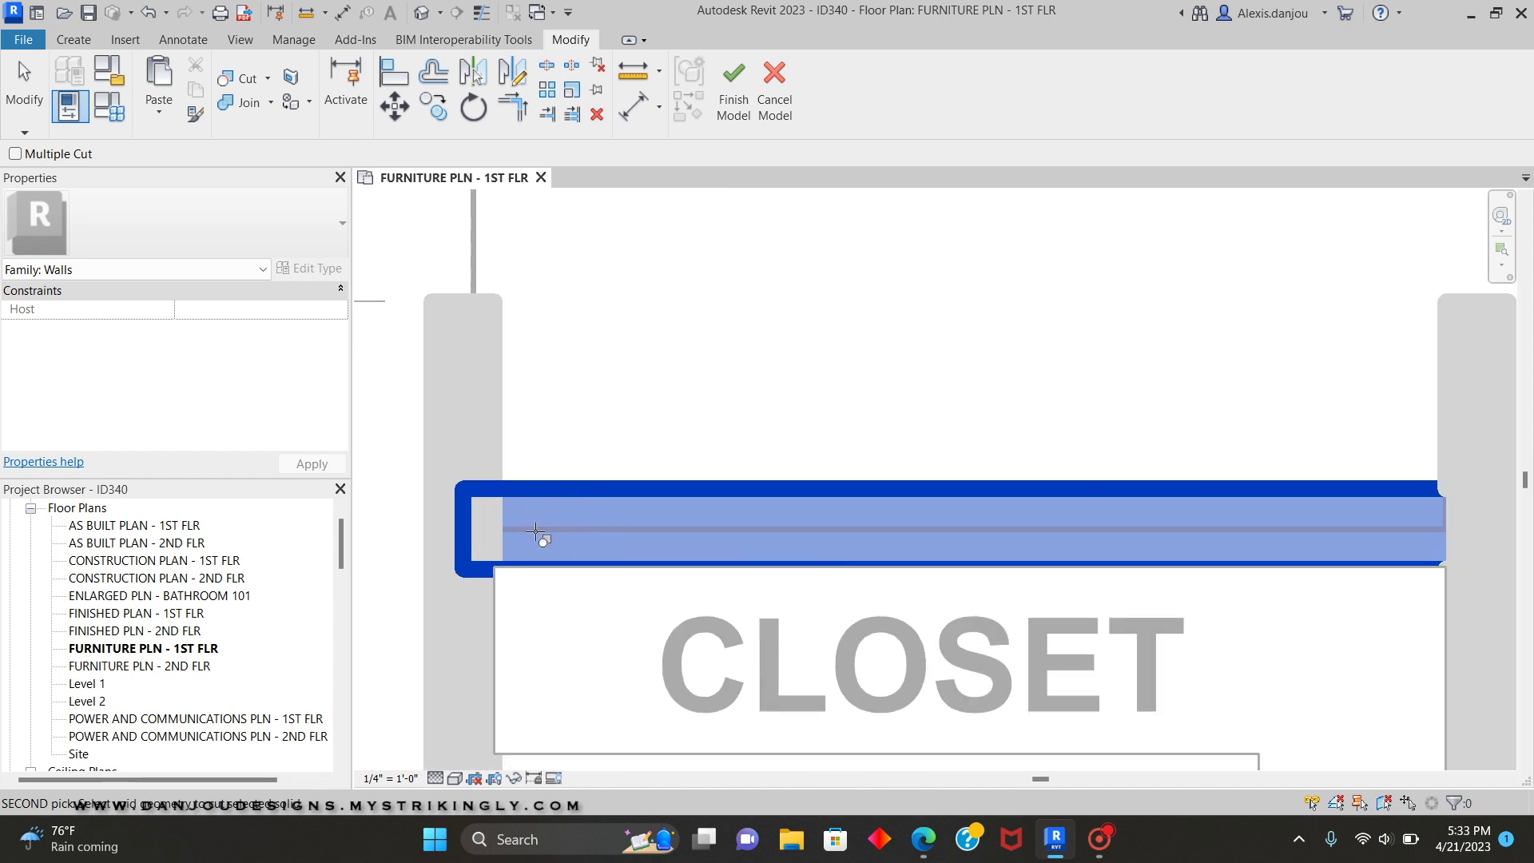
click(1433, 511)
scroll(959, 359, down, 2)
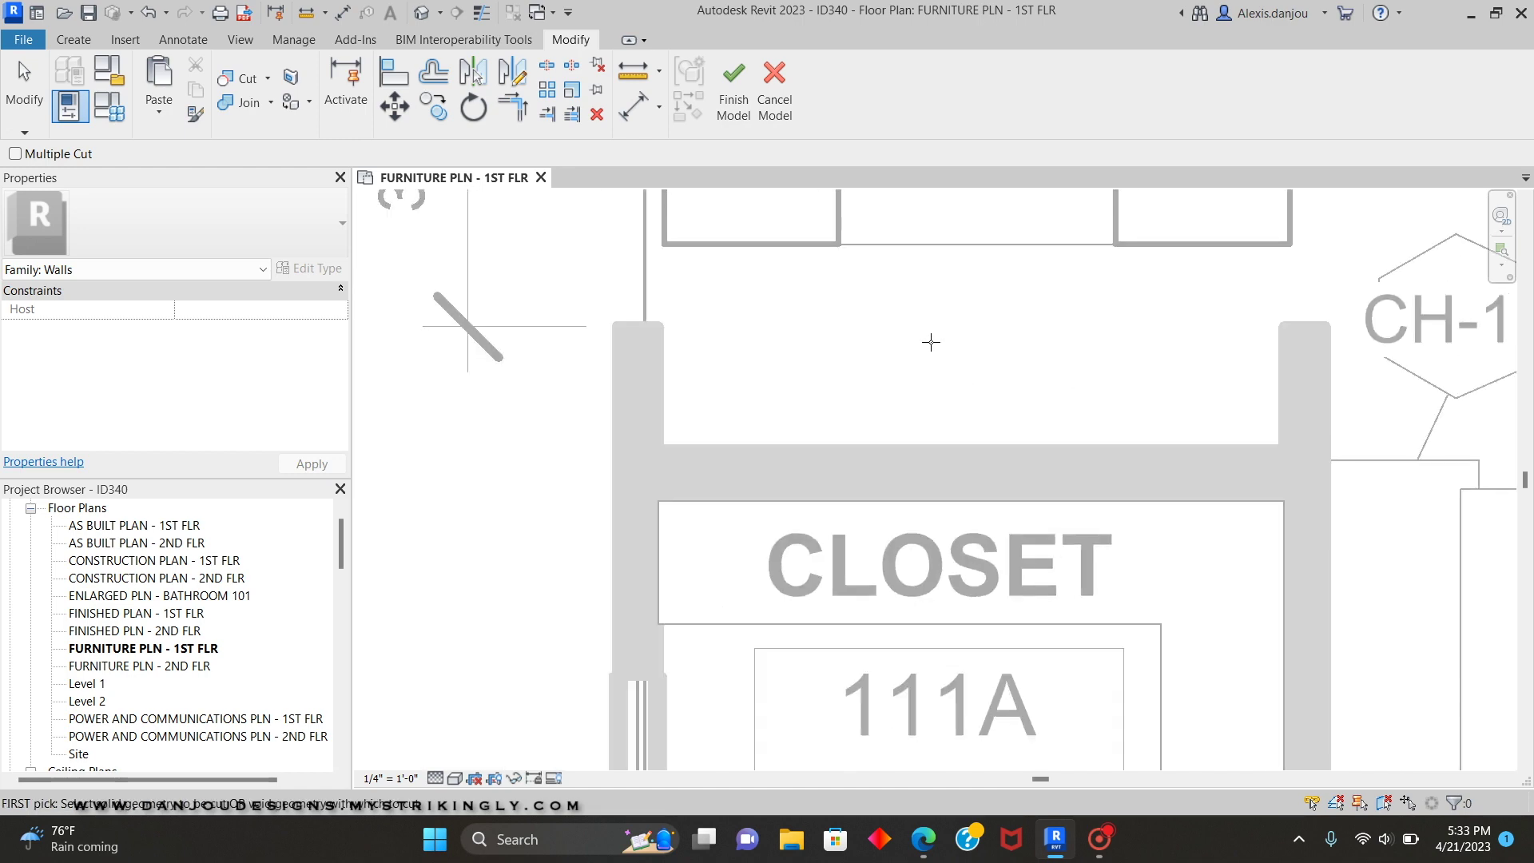
Finish the in-place kitchen niche model with the closet wall cut by the void
scroll(931, 342, down, 2)
click(733, 88)
scroll(793, 503, down, 1)
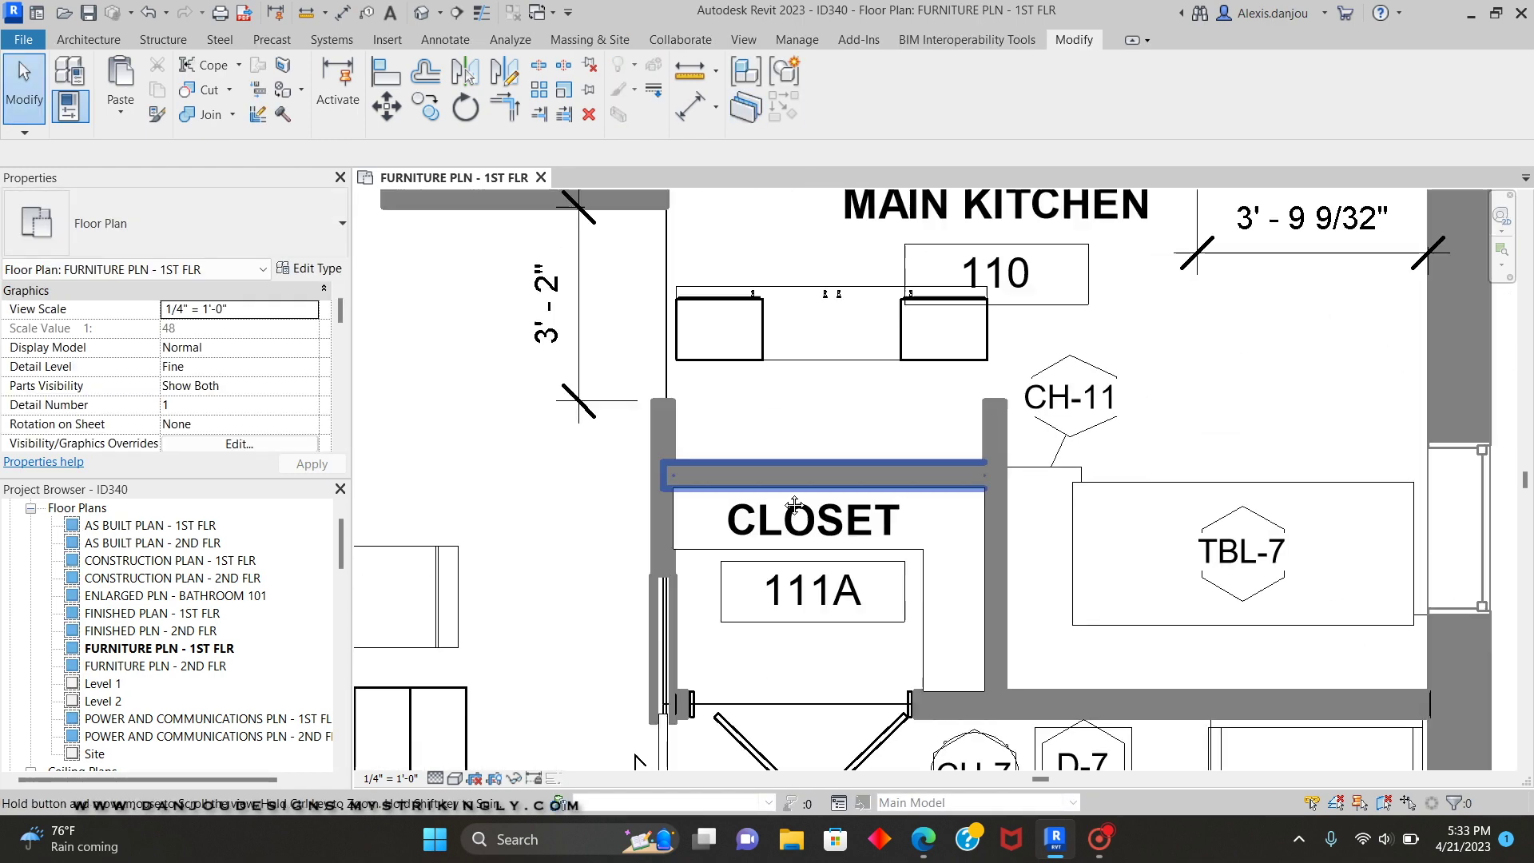
middle_drag(794, 503, 741, 545)
In CONSTRUCTION PLAN - 1ST FLR, draw a building section across the main kitchen niche, looking toward the closet wall
click(455, 12)
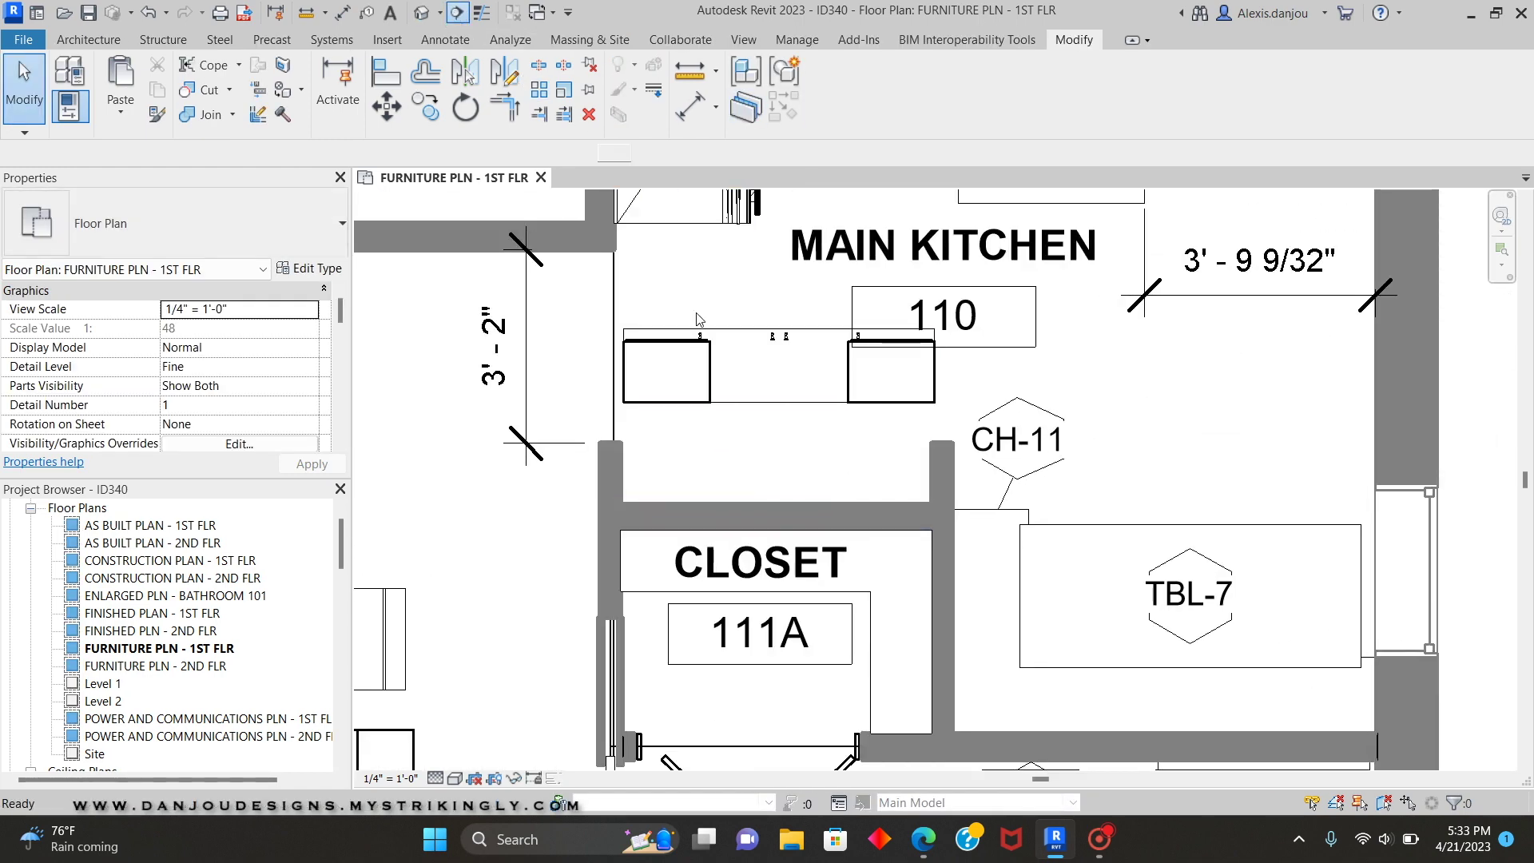
click(589, 425)
right_click(749, 280)
click(779, 289)
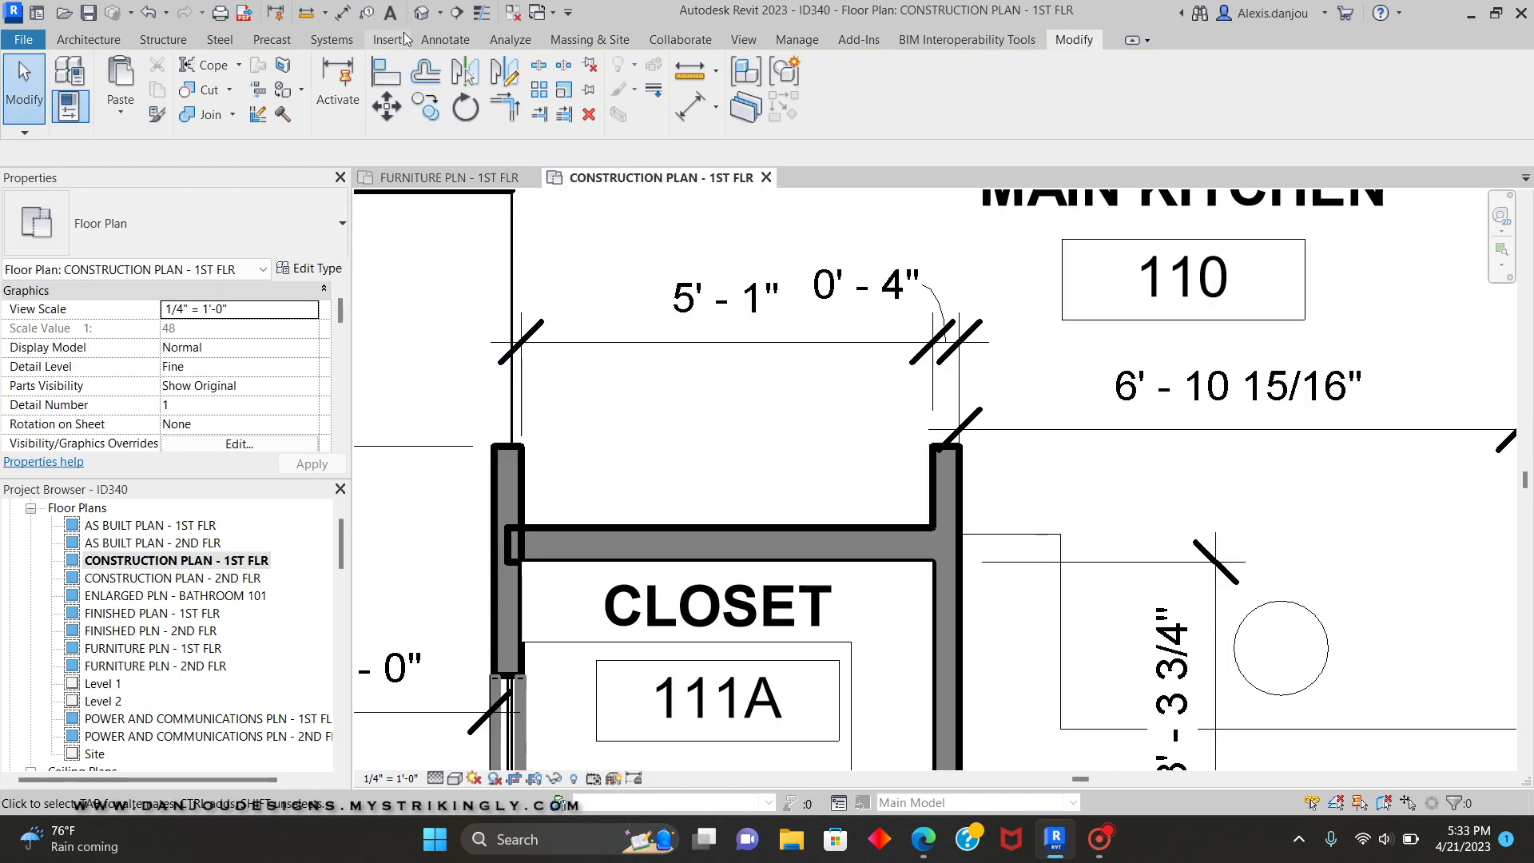
click(456, 12)
click(455, 385)
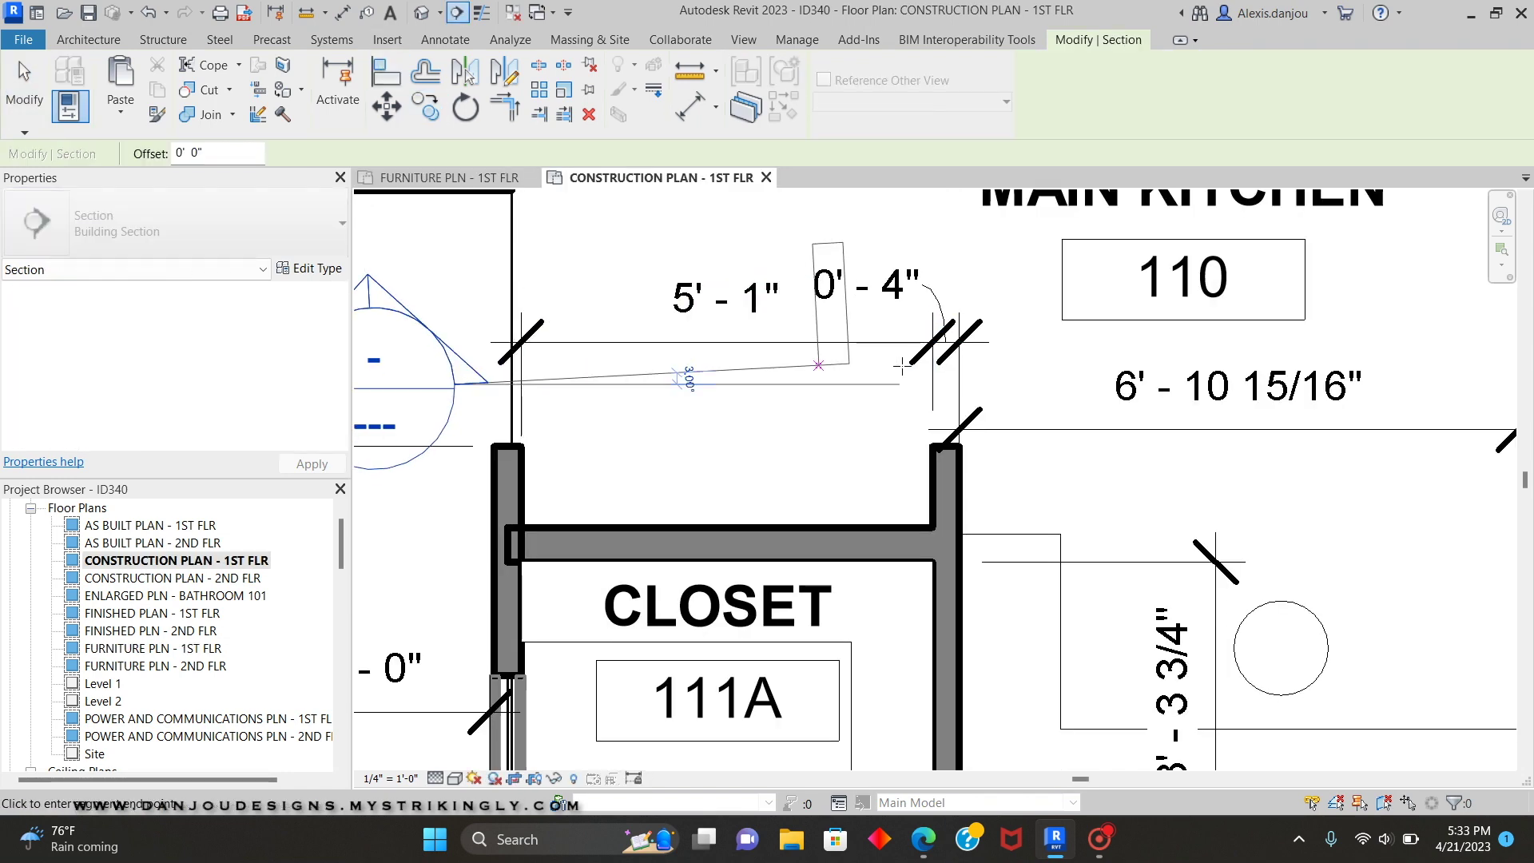
click(990, 385)
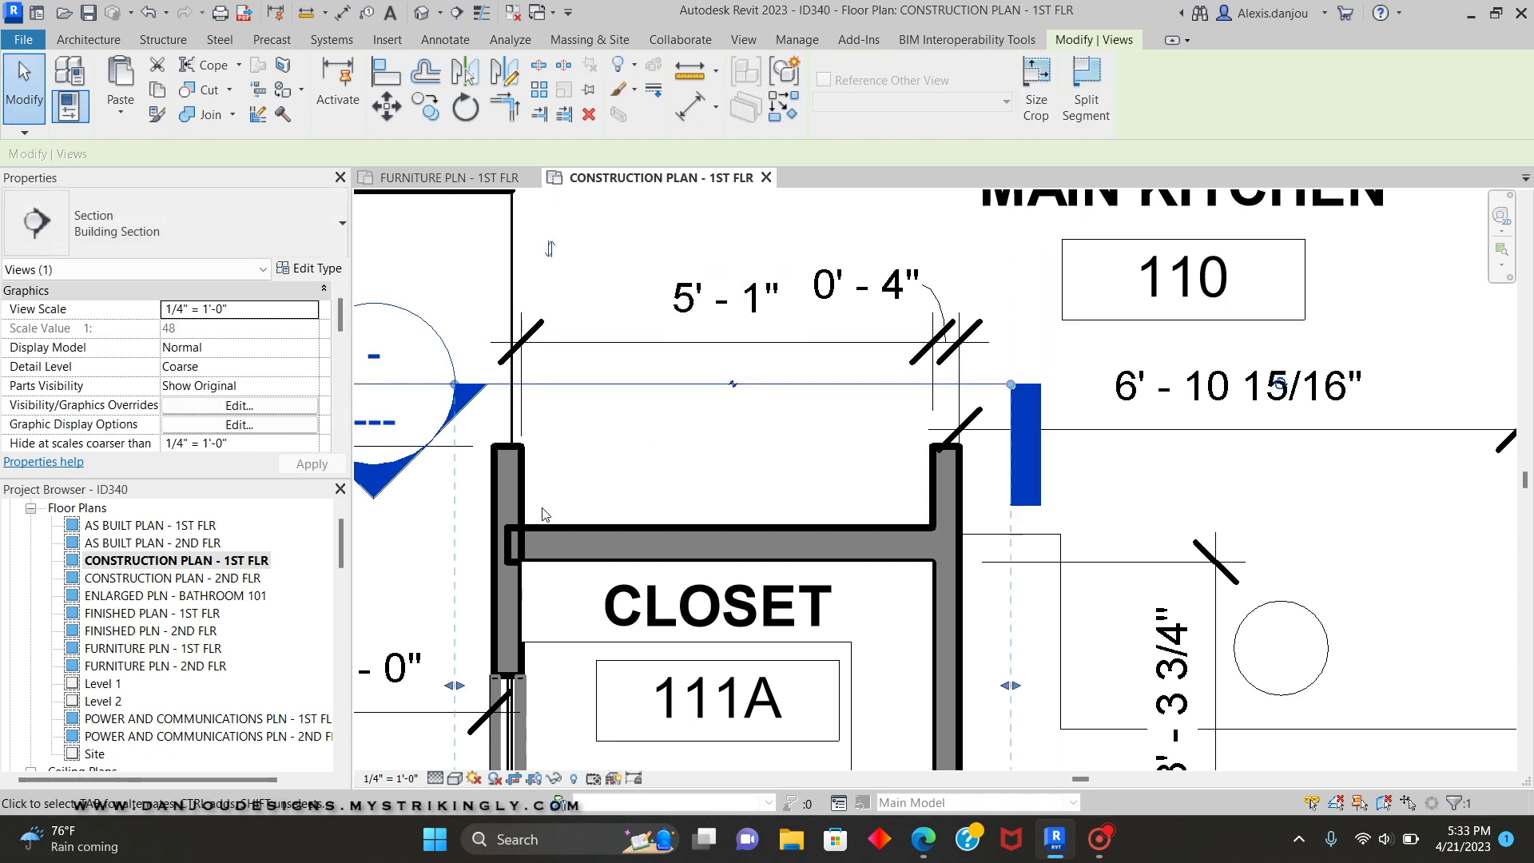
Open the new section's view and move the kitchen hutch sideways out of the wall recess
right_click(576, 389)
click(639, 388)
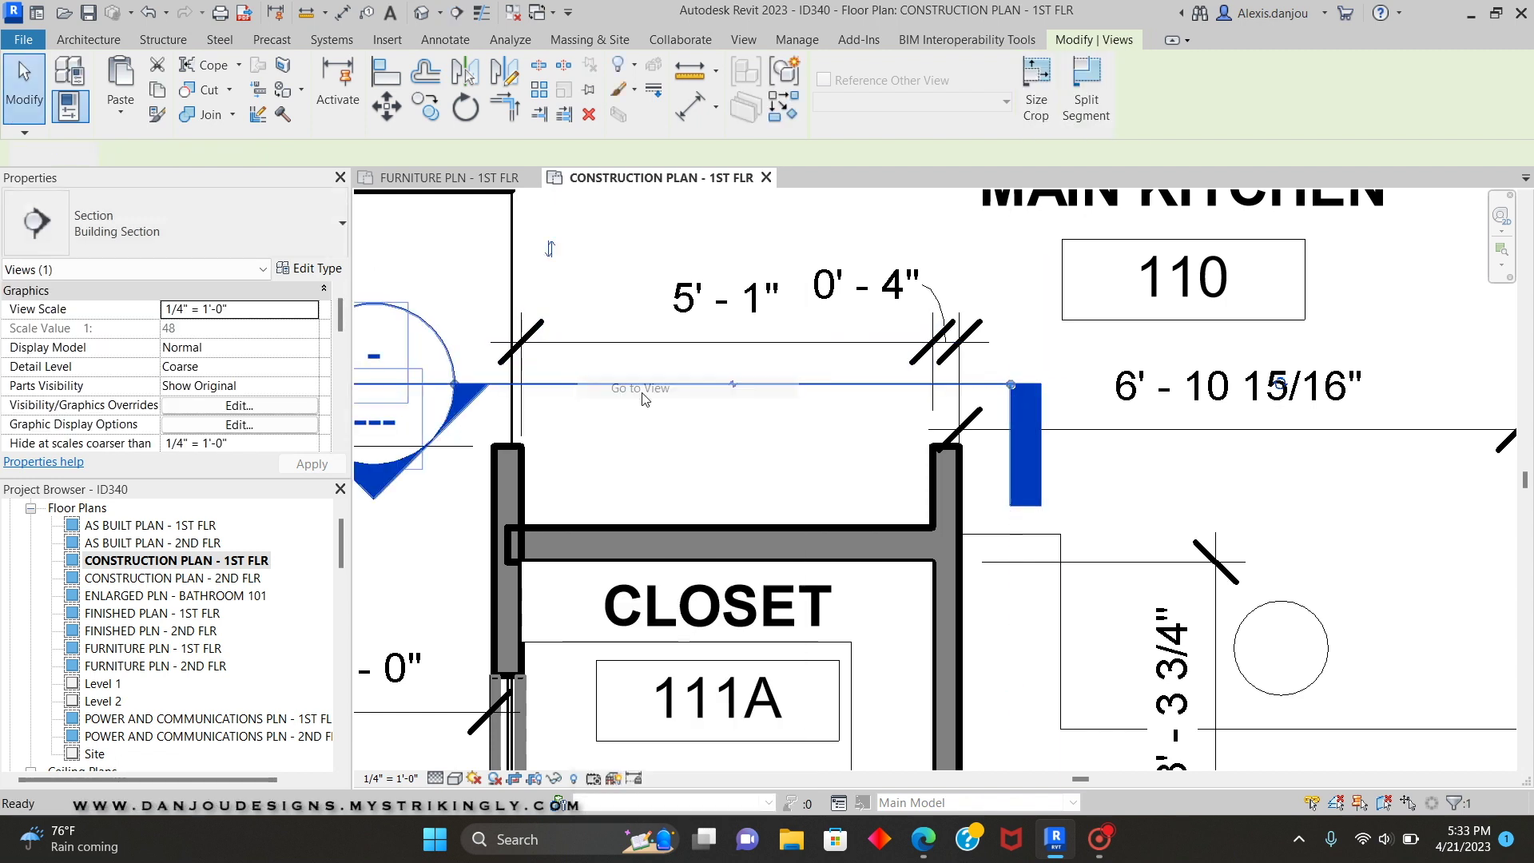
scroll(935, 588, up, 3)
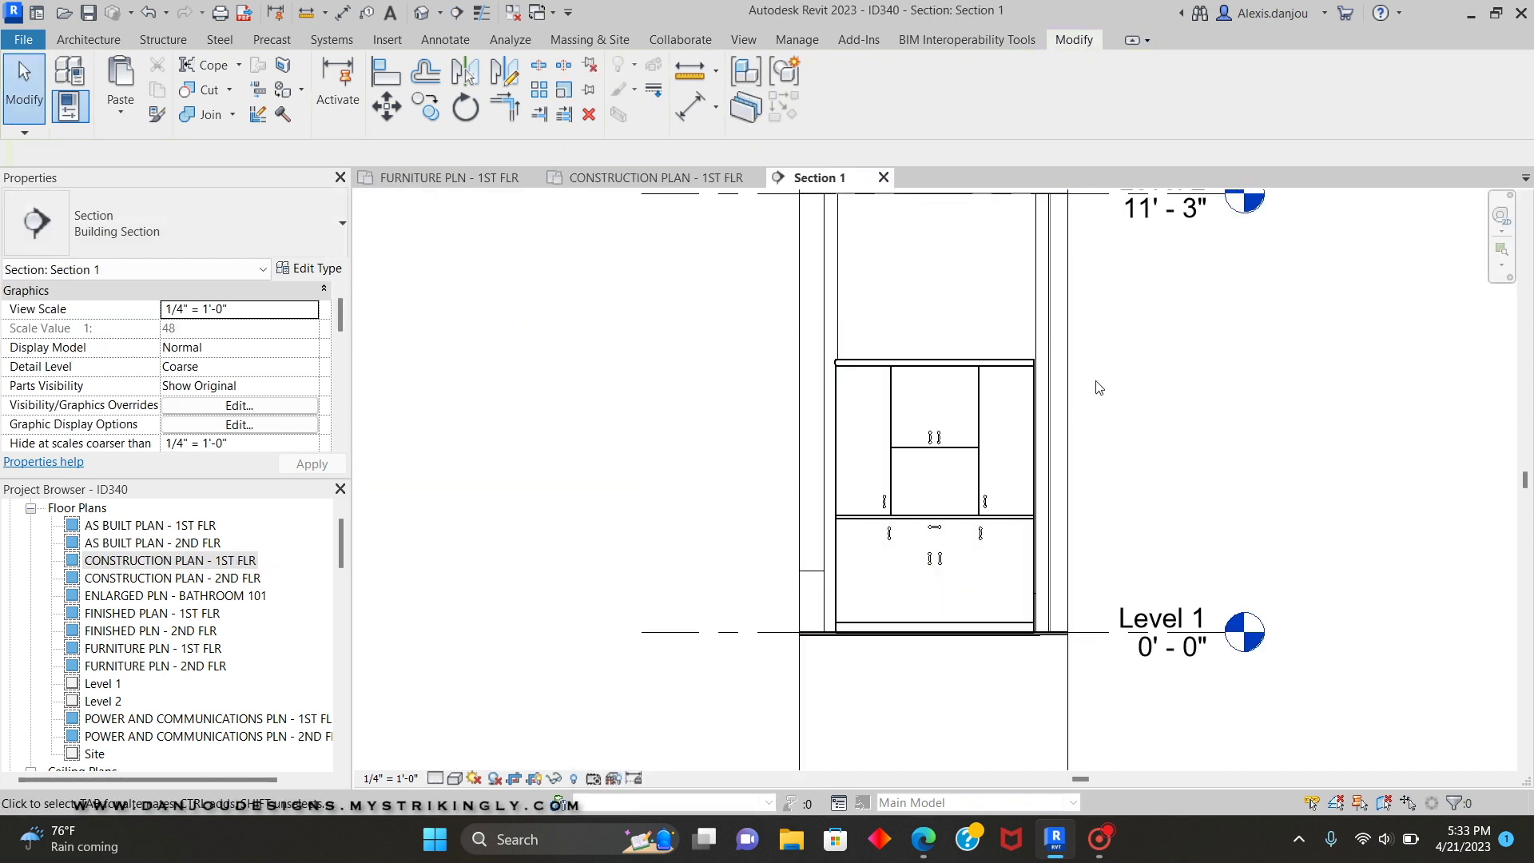
scroll(1096, 380, up, 1)
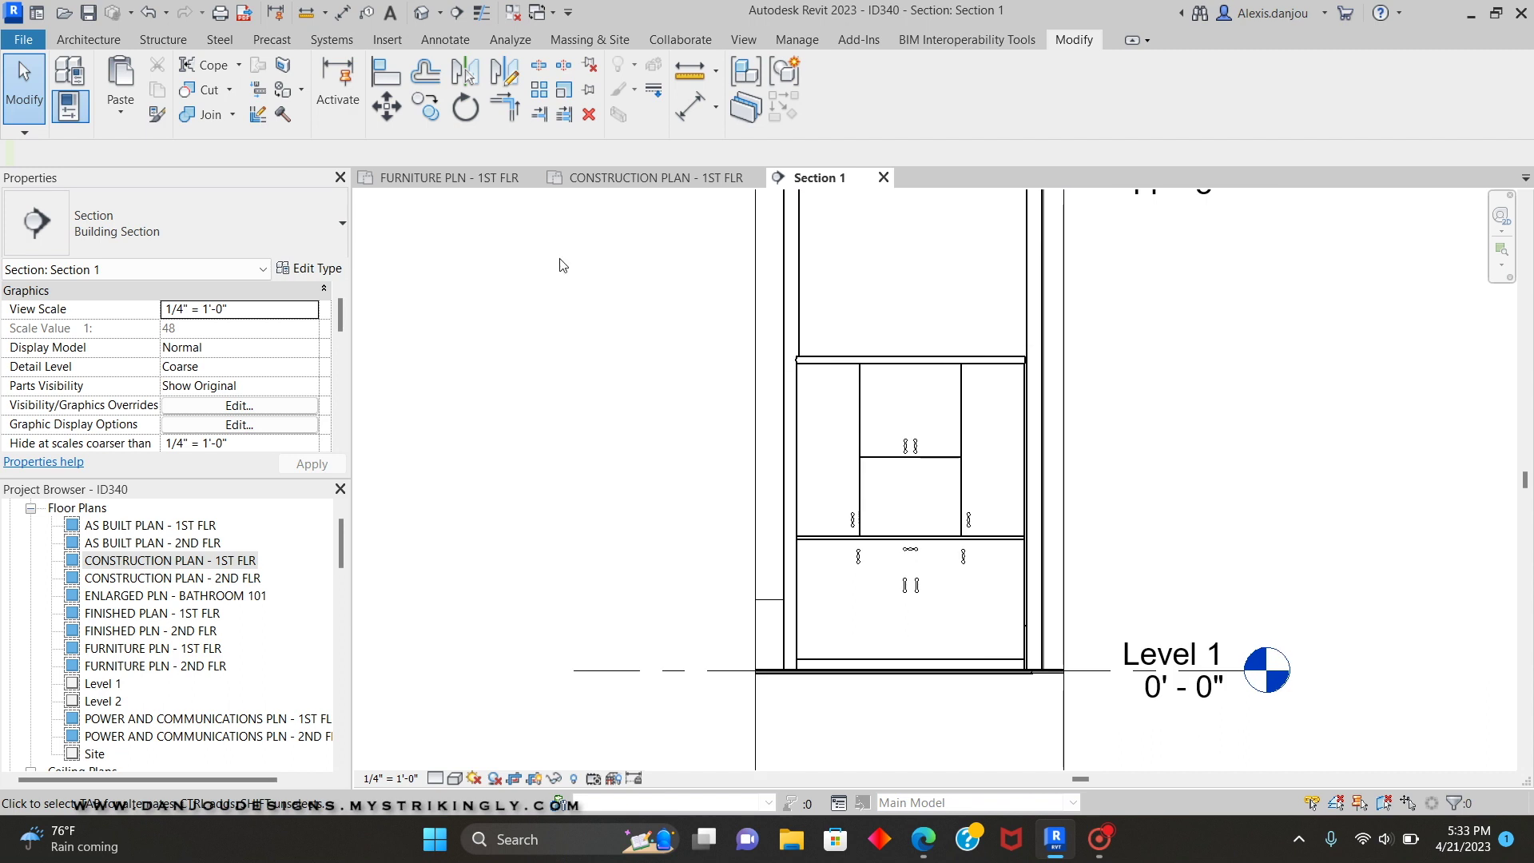
click(888, 360)
drag(888, 358, 1293, 370)
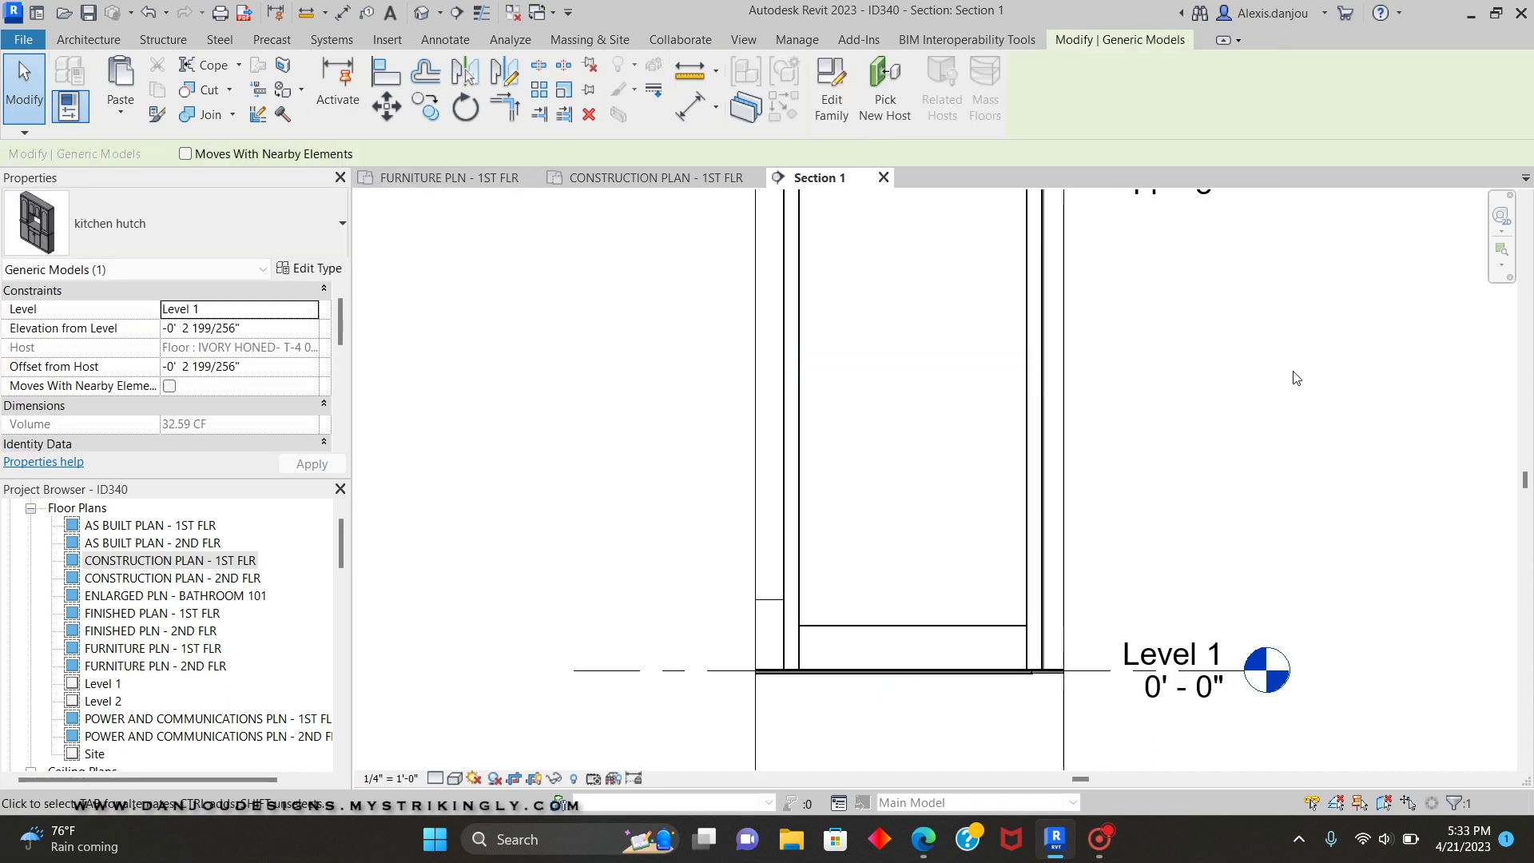
Edit the kitchen niche in place, stretch its void extrusion up to about 7' 8 1/2", and finish the model
click(1009, 548)
middle_drag(1009, 548, 805, 520)
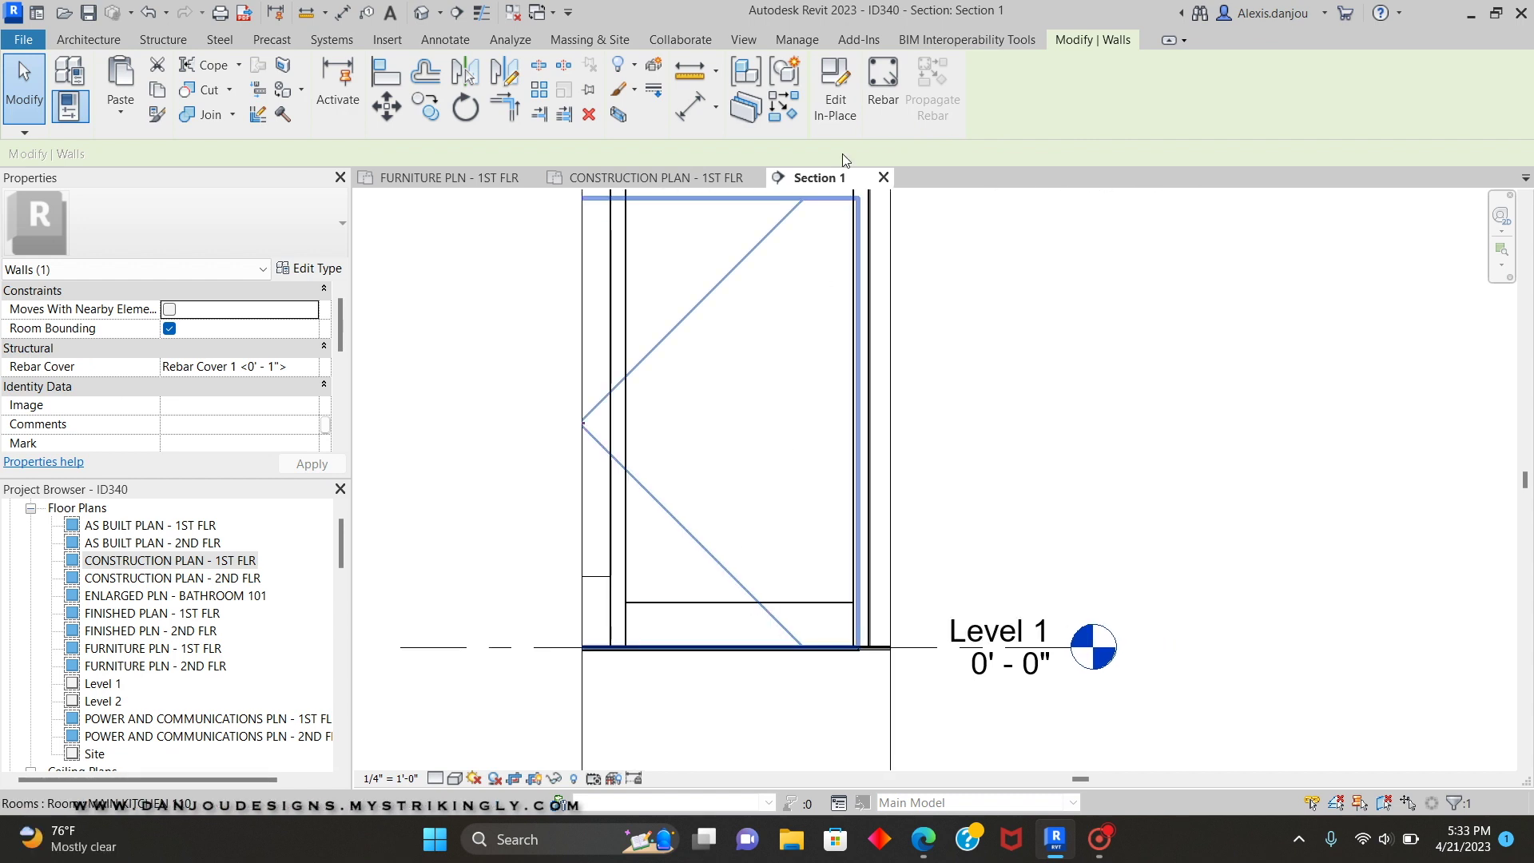
click(835, 104)
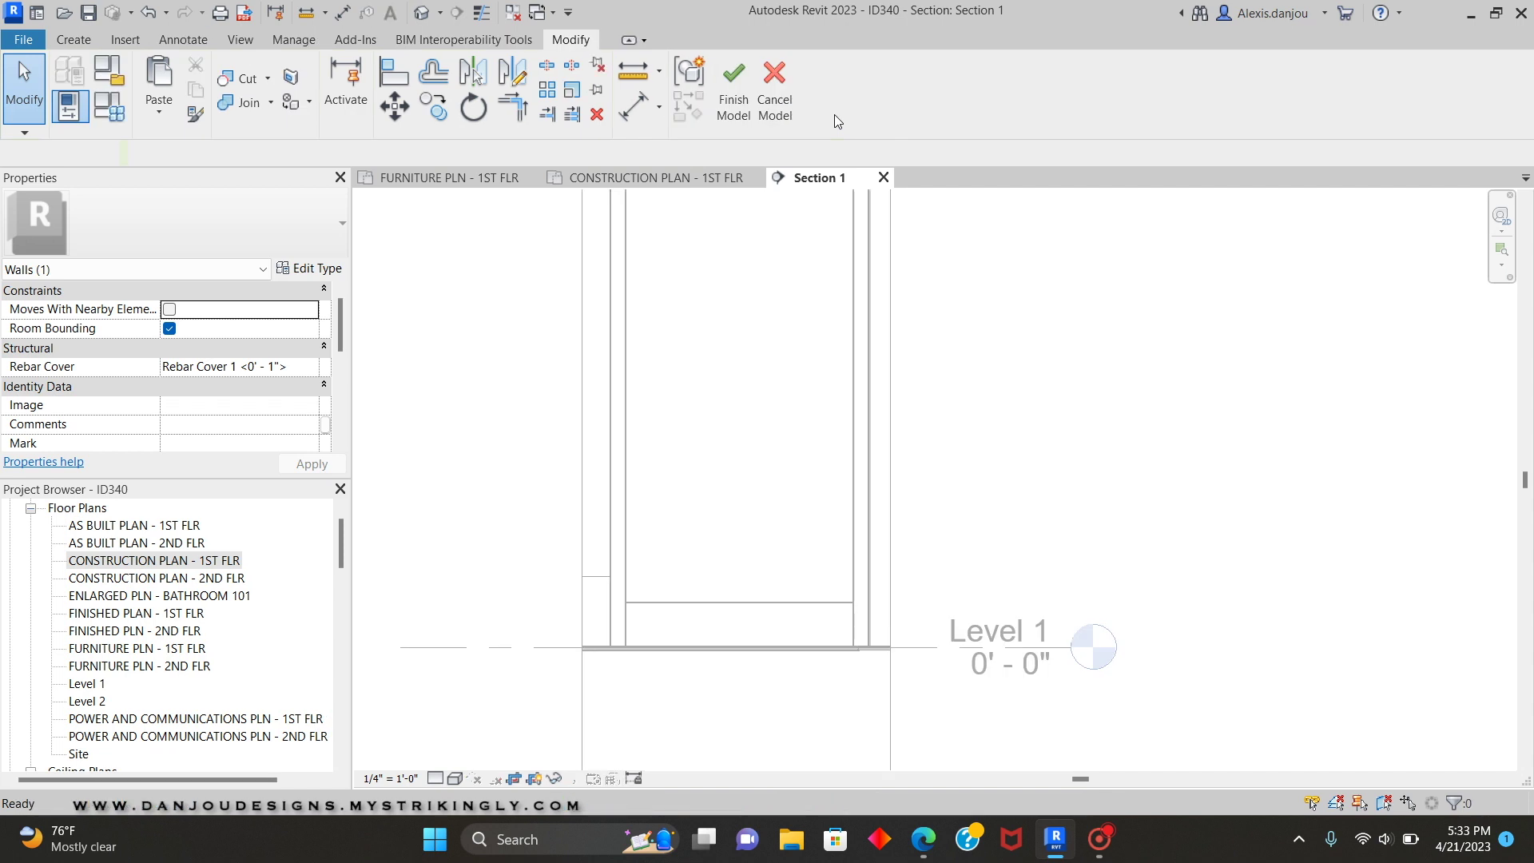
click(743, 615)
drag(738, 579, 735, 308)
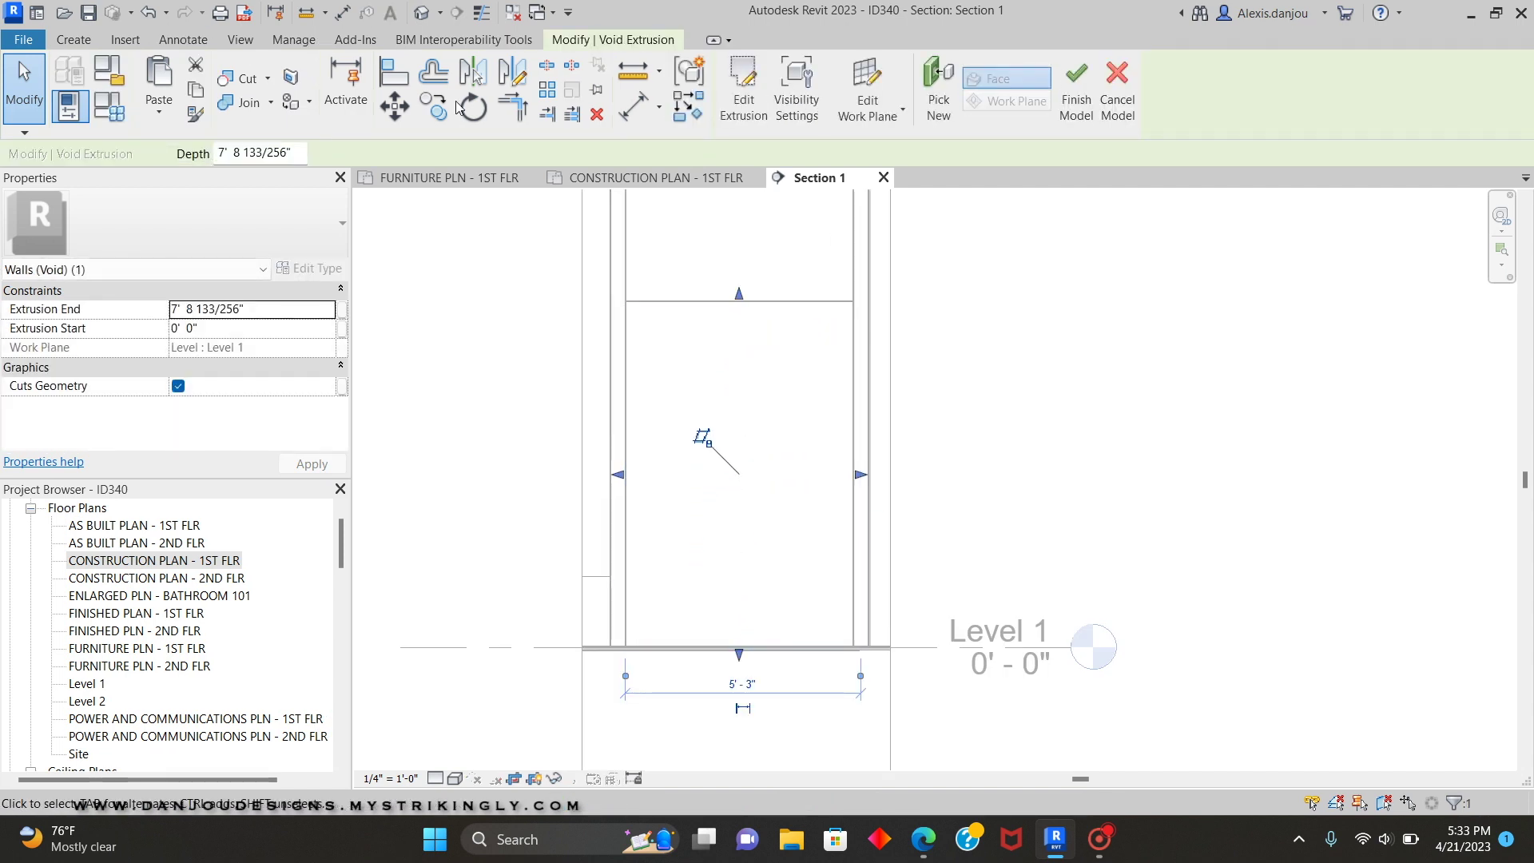
click(442, 177)
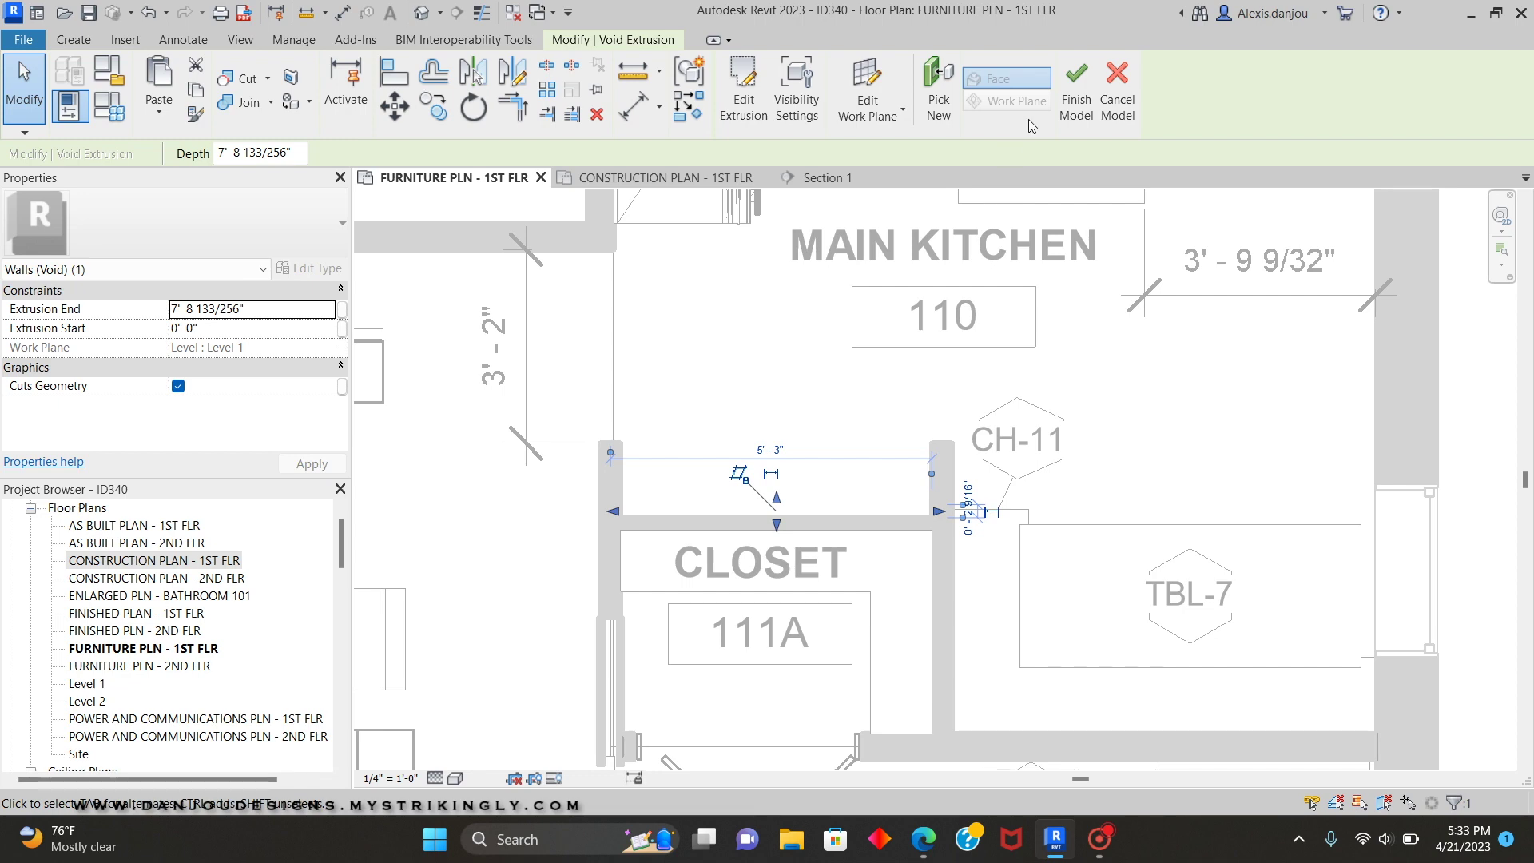
click(1068, 112)
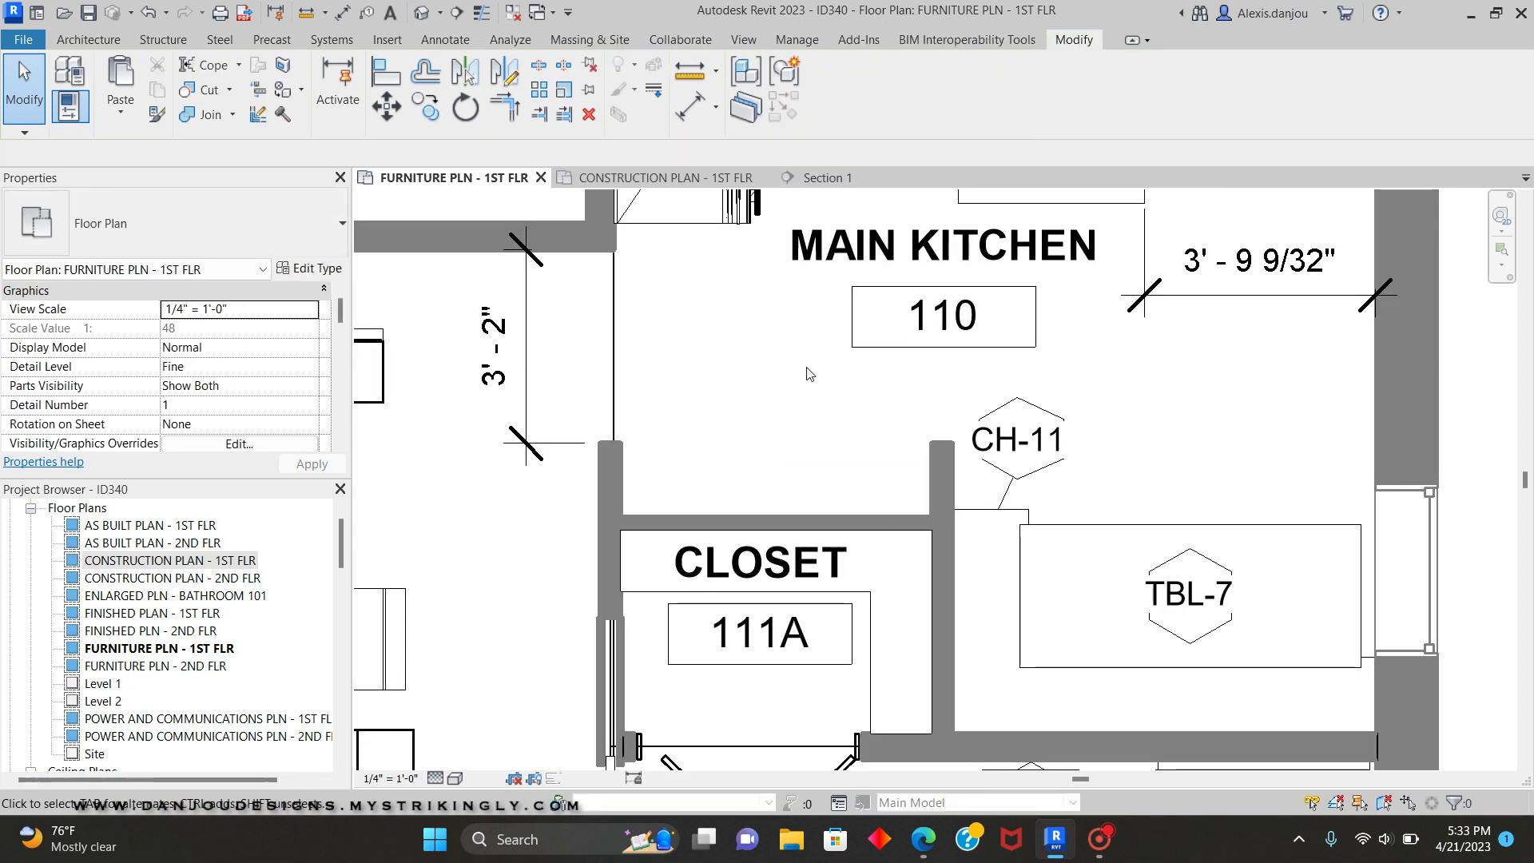
In Section 1, add an aligned dimension for the niche height from Level 1 to its top edge
key(ctrl+Tab)
key(d)
key(i)
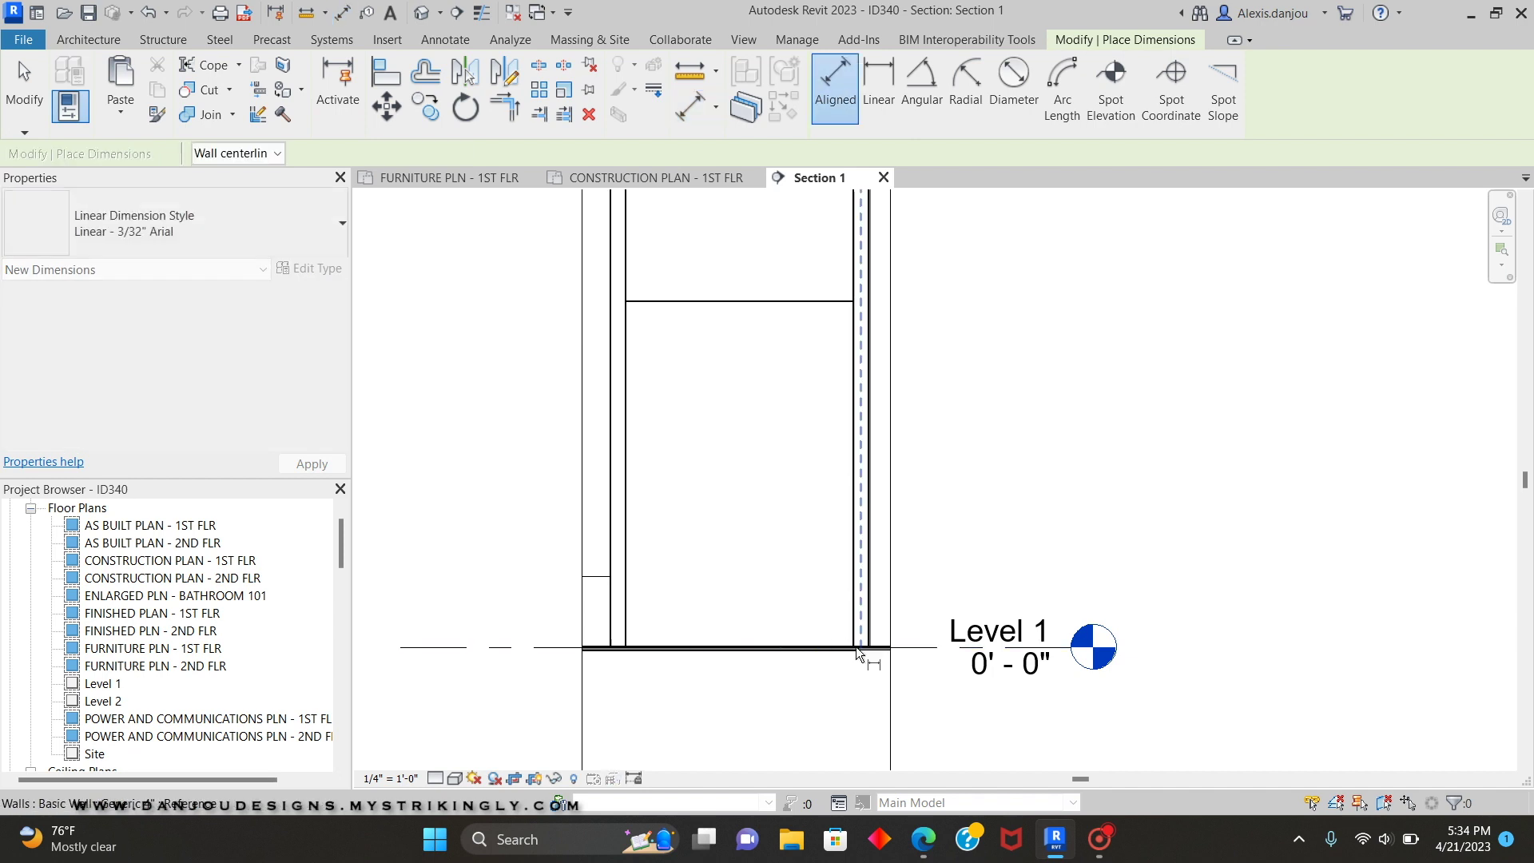
click(912, 648)
click(842, 302)
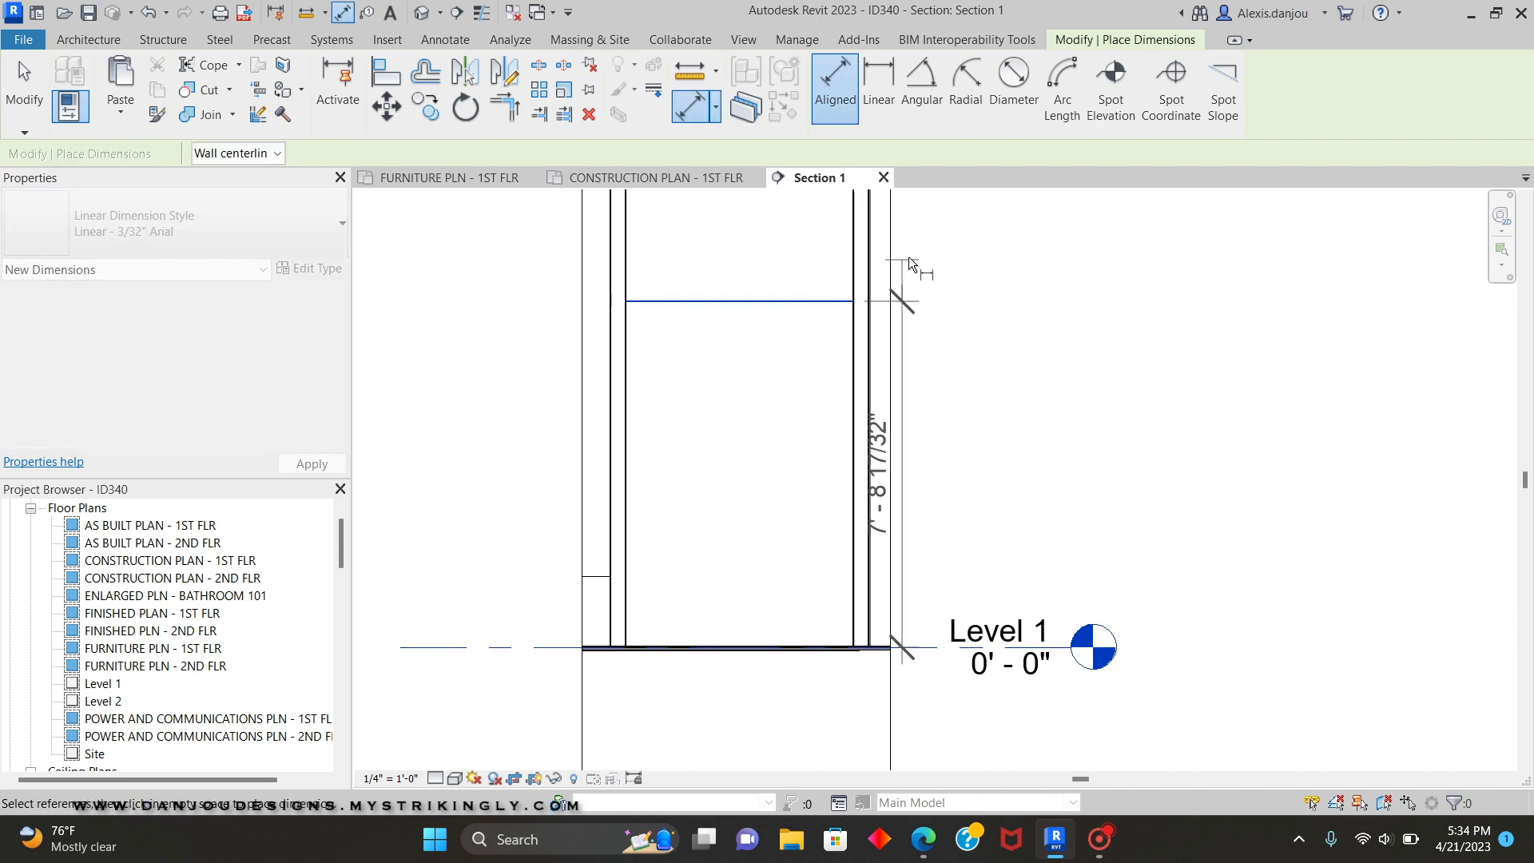
click(944, 246)
key(Escape)
key(Escape)
scroll(925, 352, up, 2)
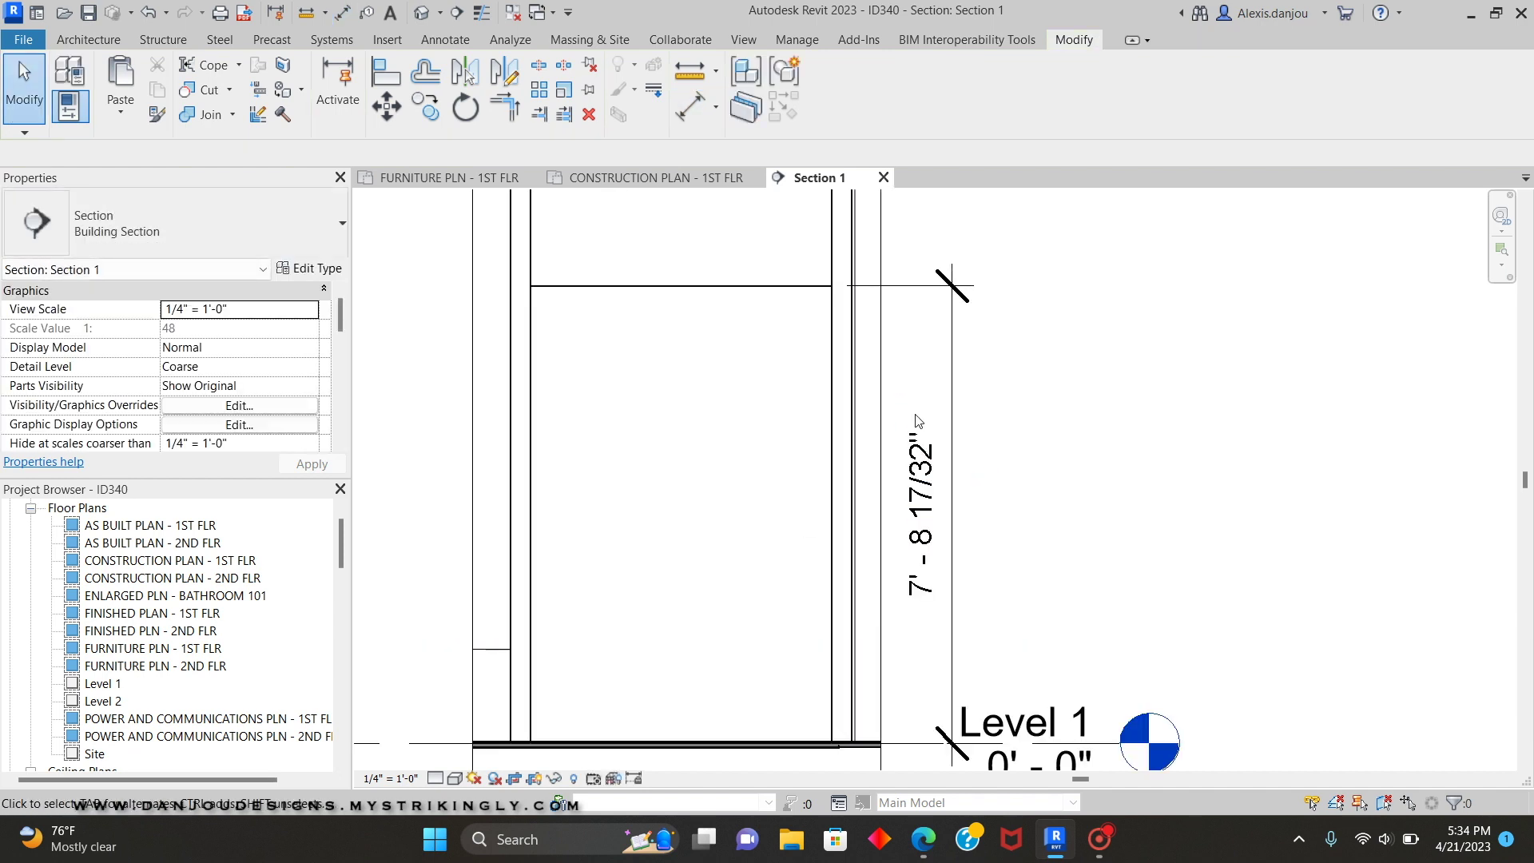
click(782, 302)
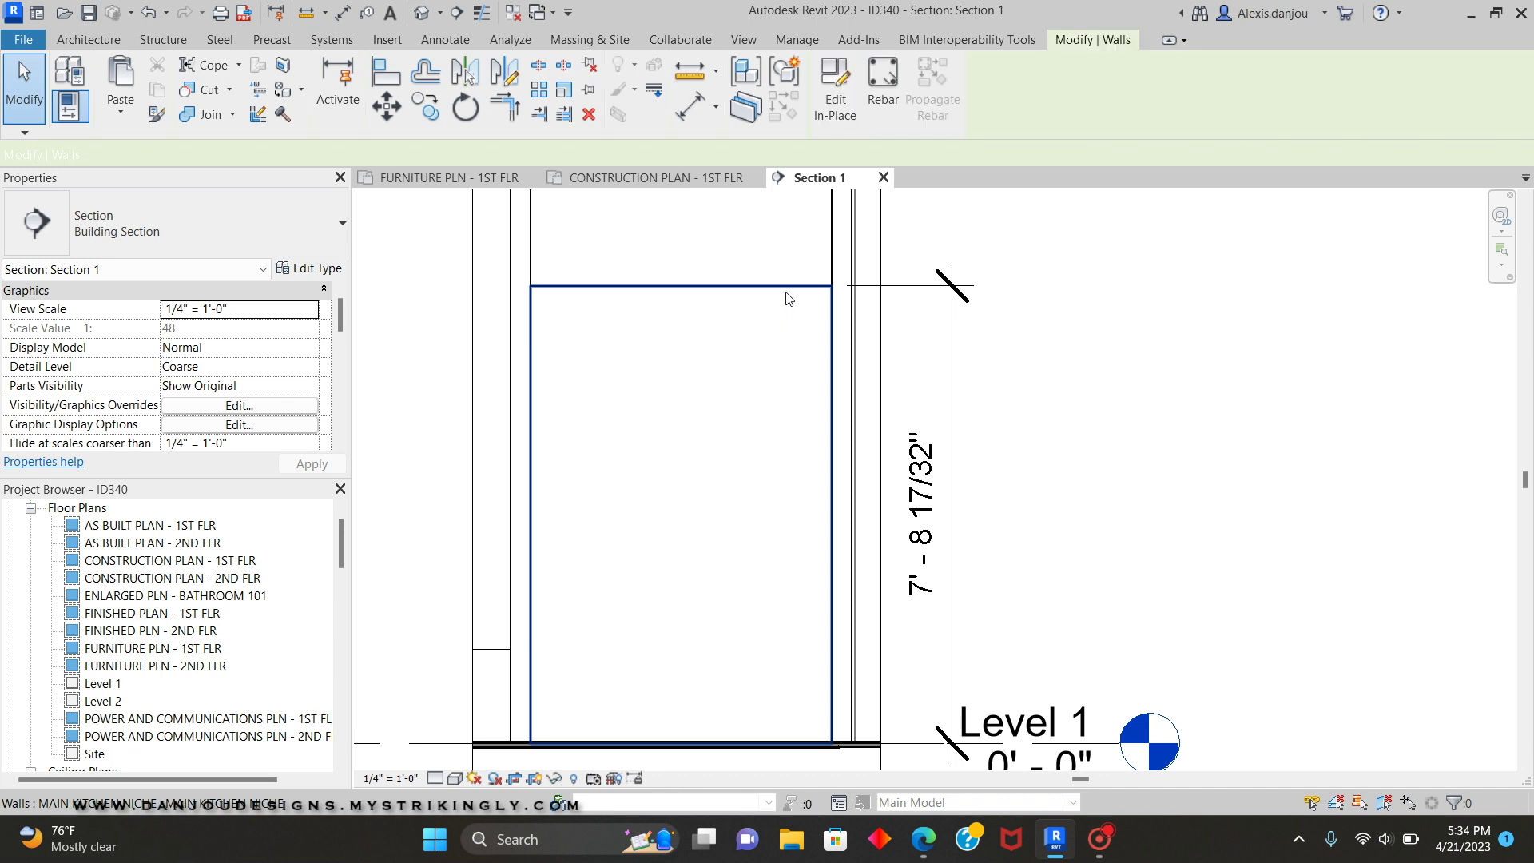
click(932, 491)
click(743, 320)
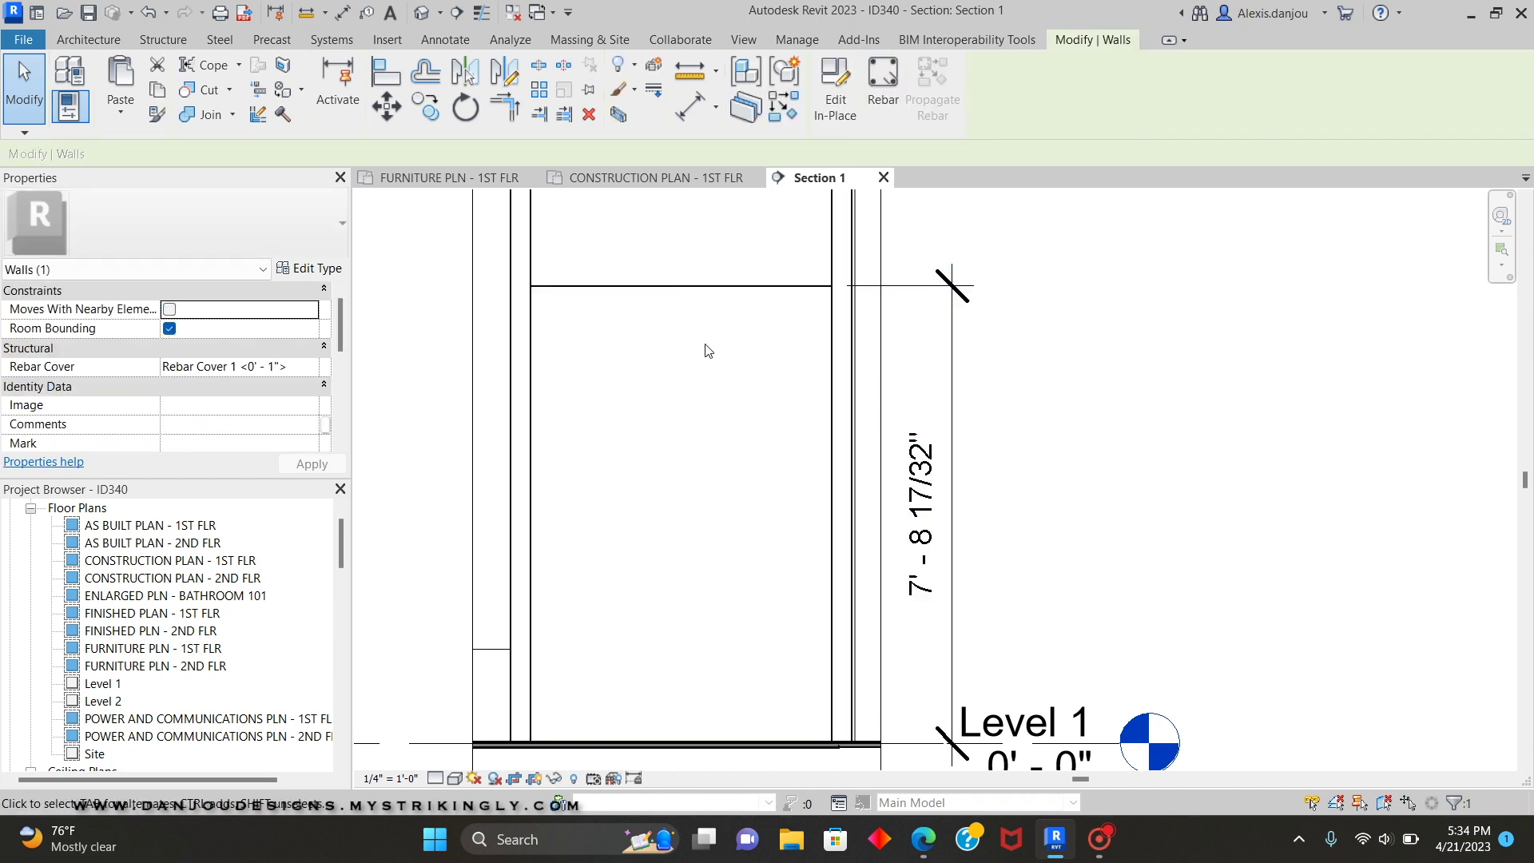
Draw a vertical detail line 7' - 0 1/2" long upward from Level 1 inside the niche as a height guide
key(d)
key(l)
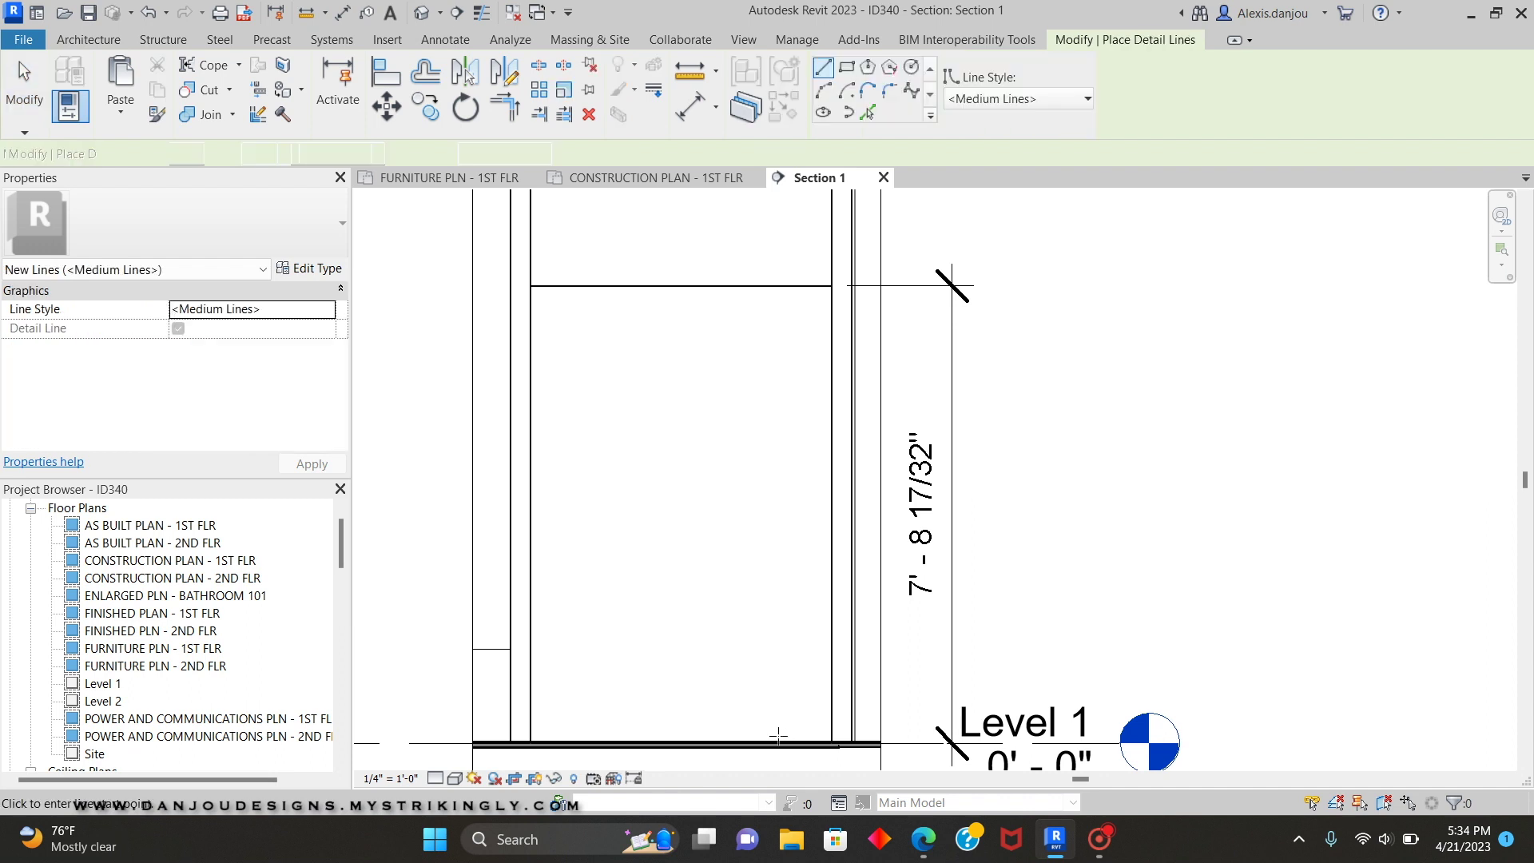
click(777, 743)
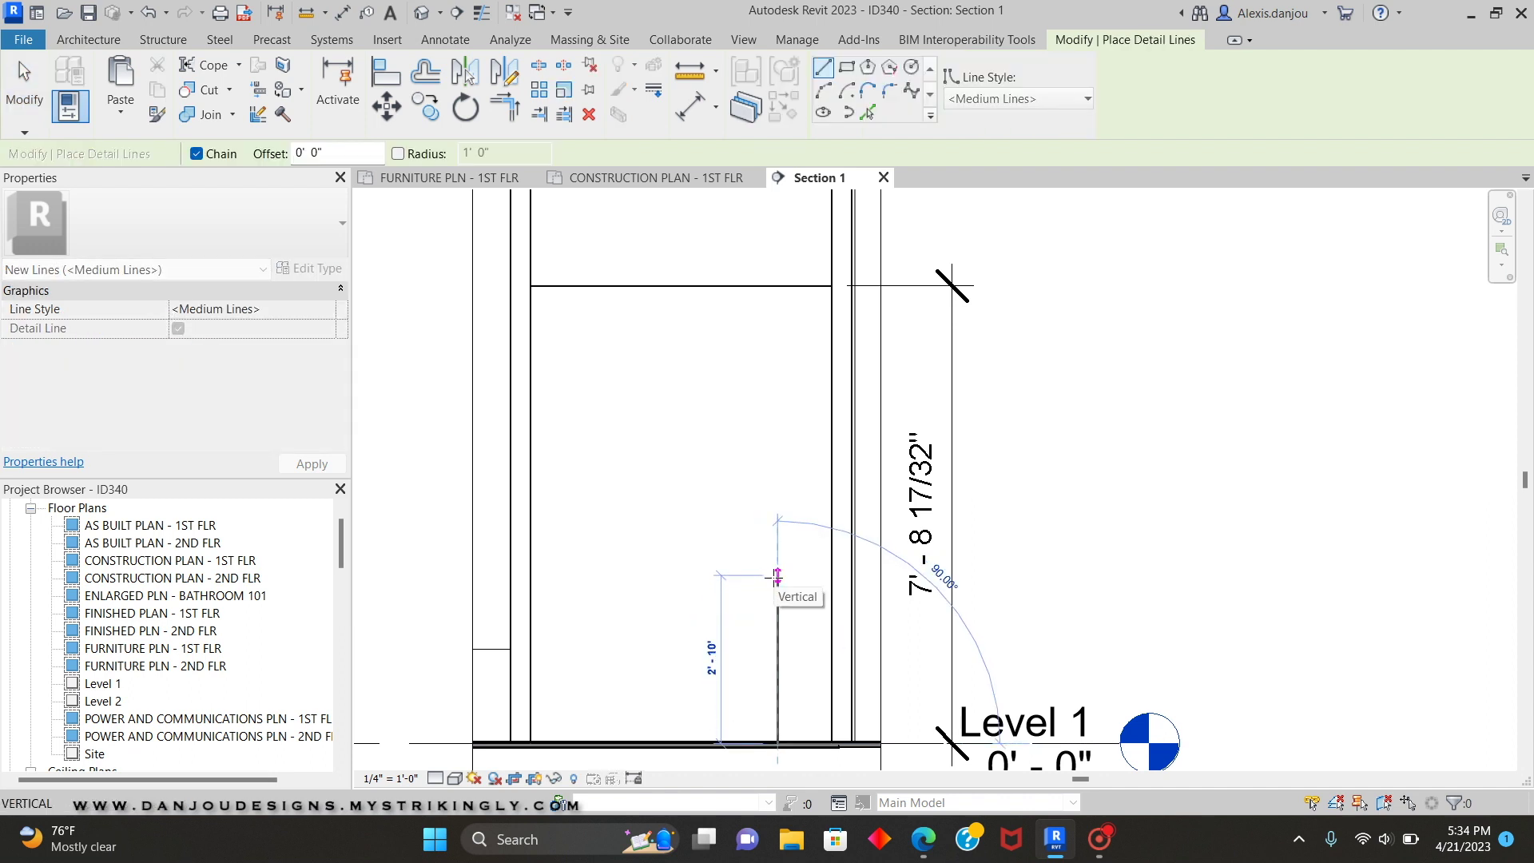
text(7)
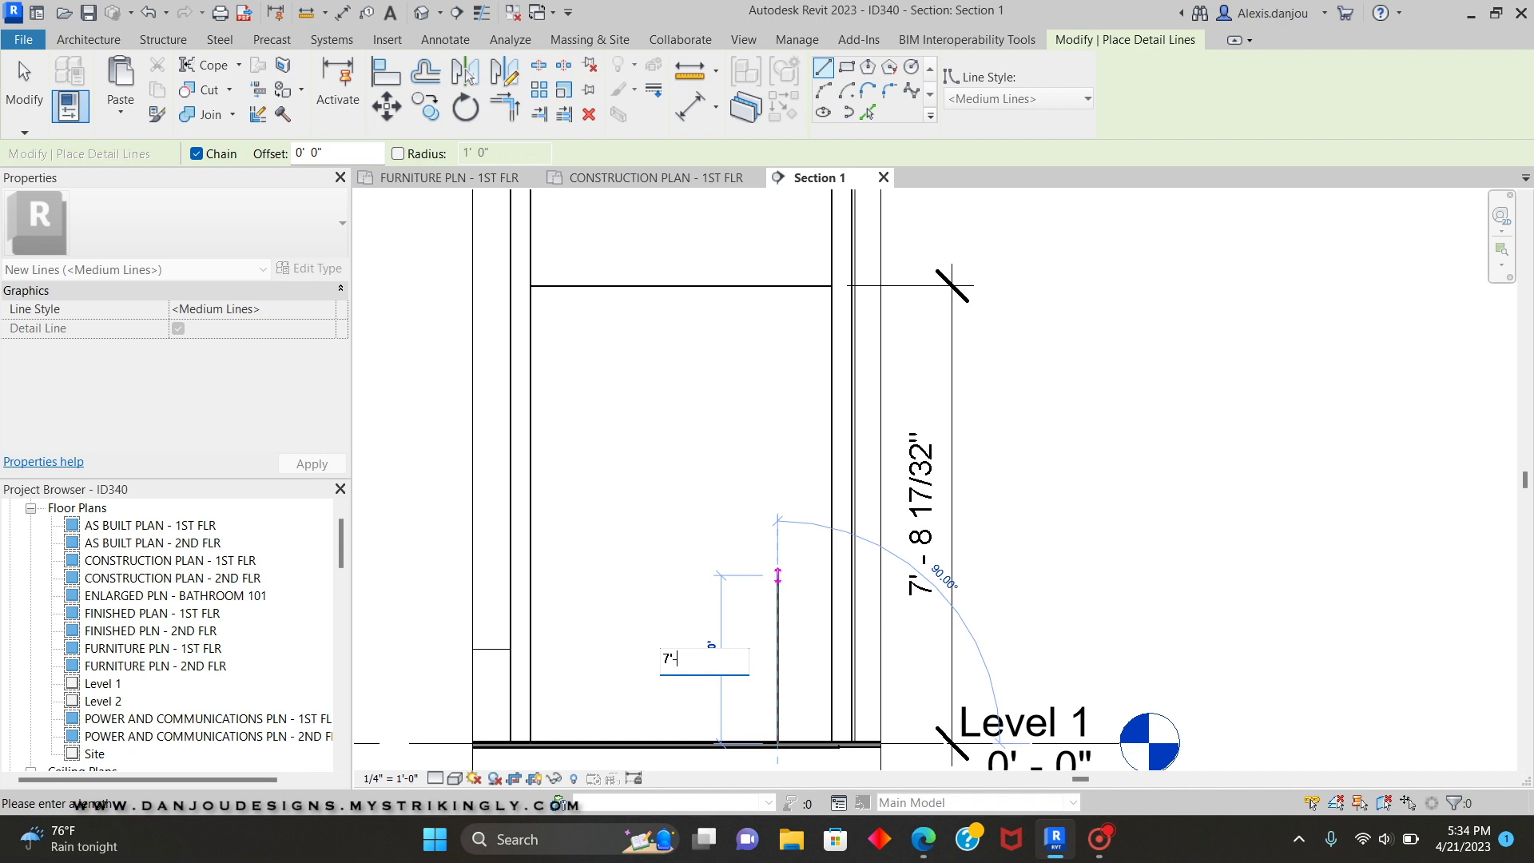
text(' - 0 1/2")
key(Return)
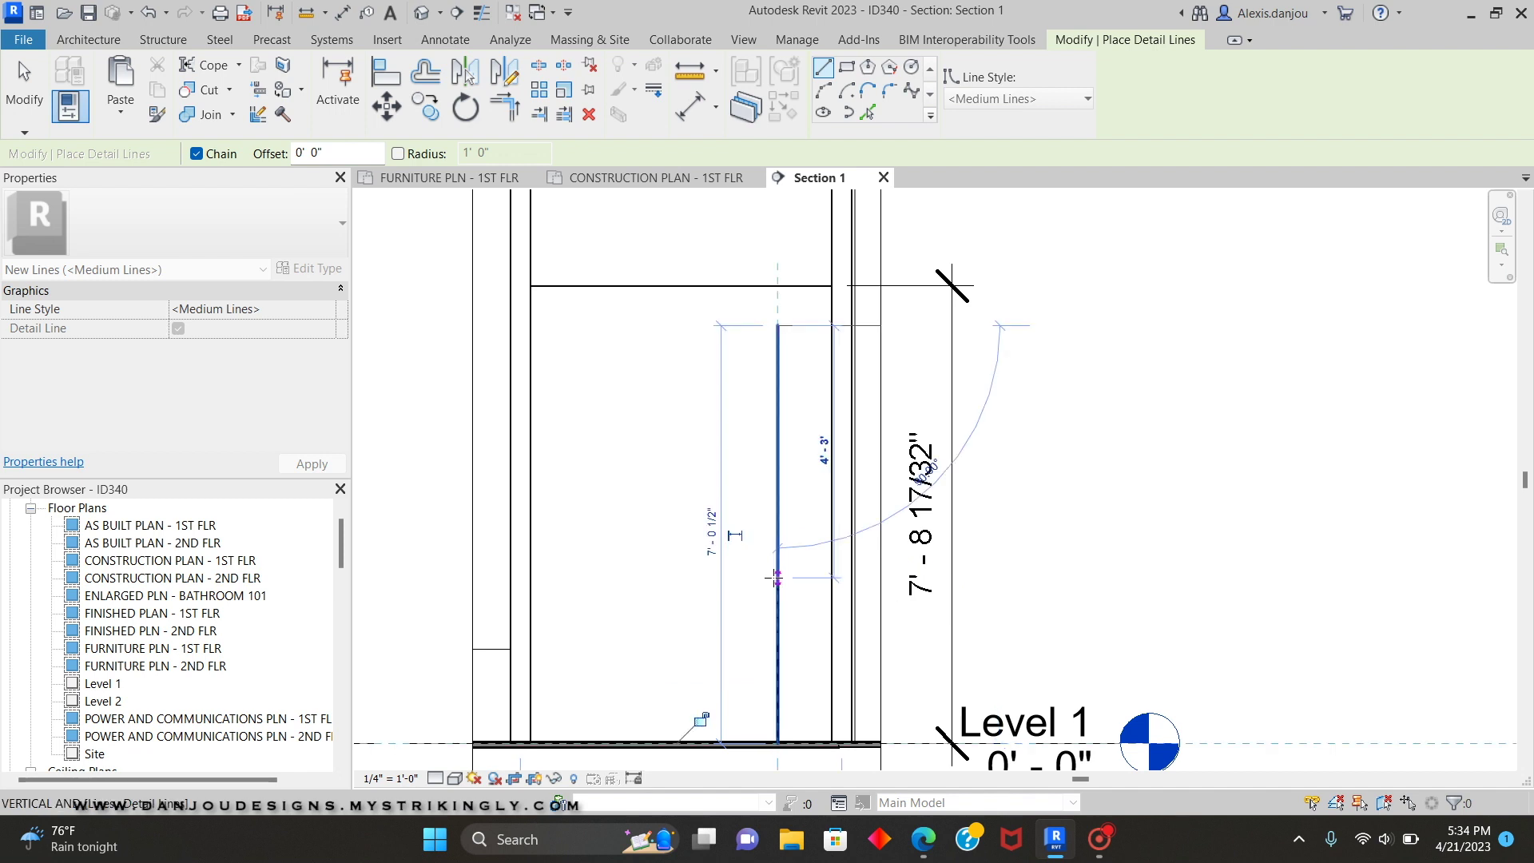
key(Escape)
key(Escape)
scroll(733, 277, up, 2)
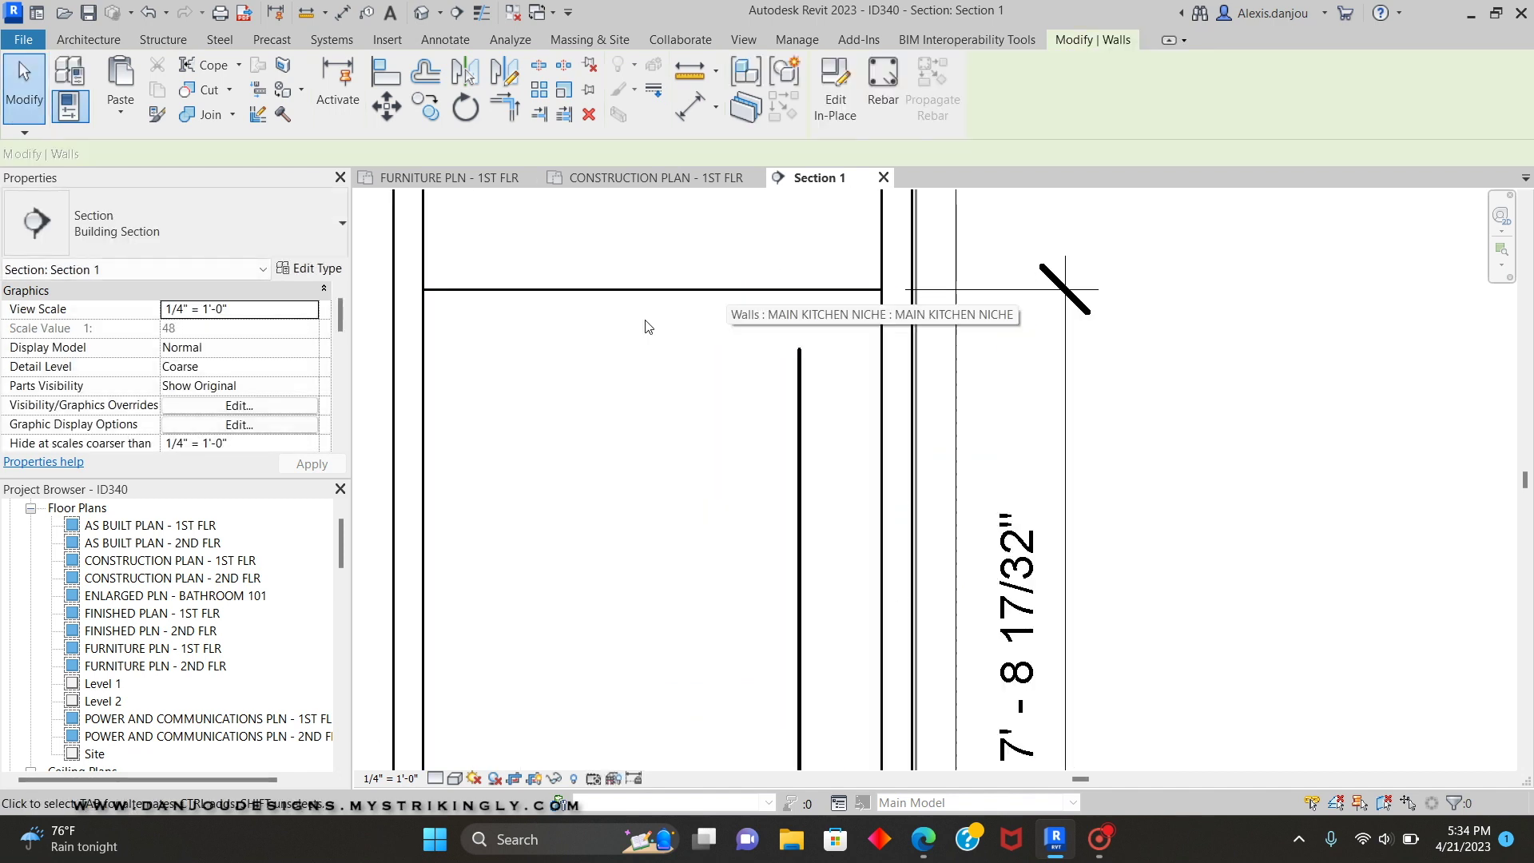
Edit the niche in place and lower the void's top to about 7' 1 13/16", deleting the dimension that loses its reference
click(663, 289)
click(834, 88)
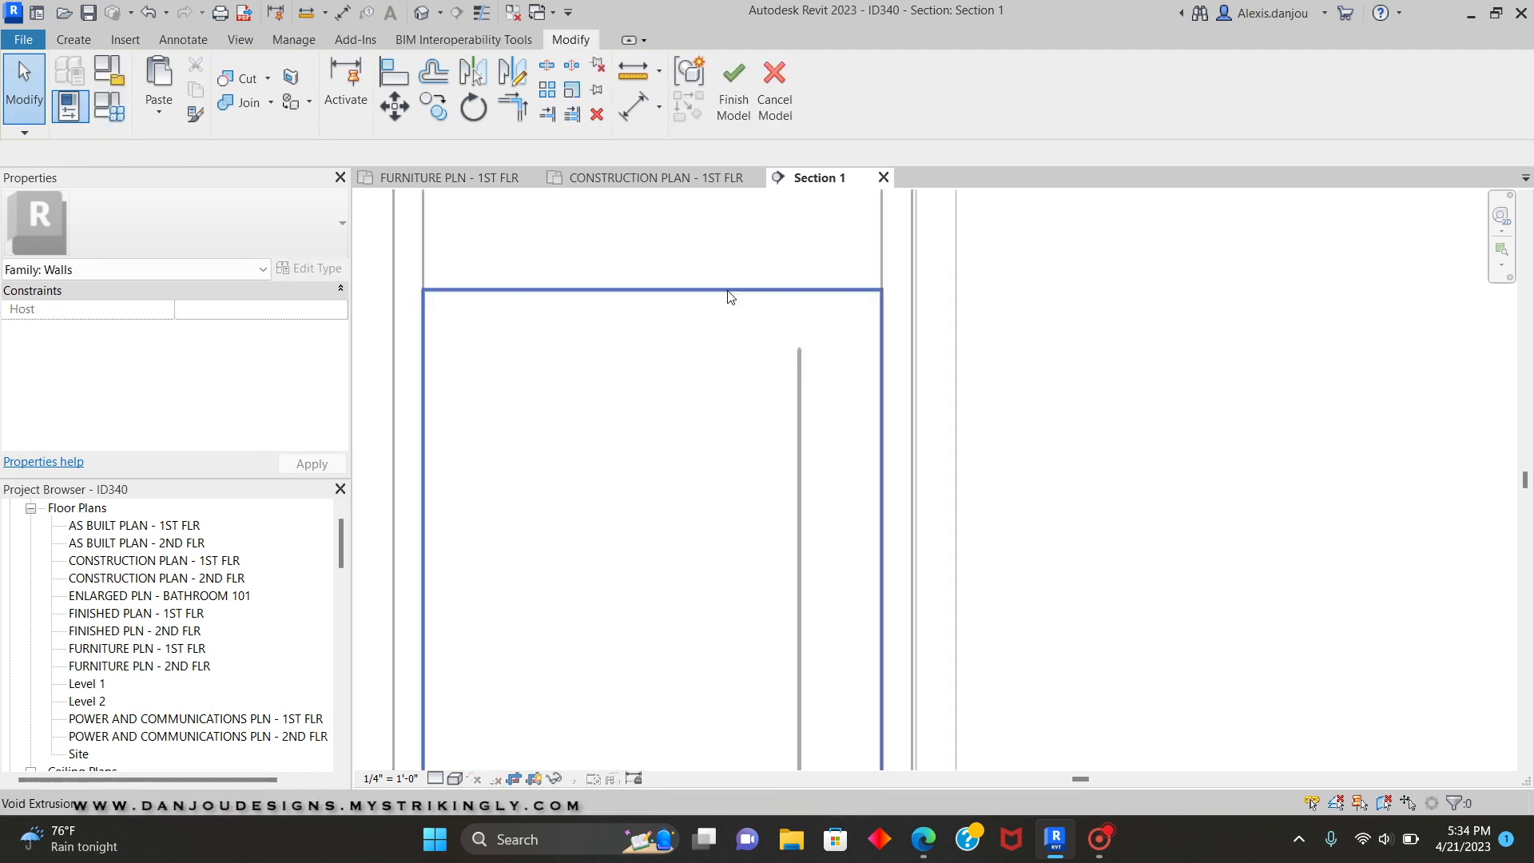
click(630, 288)
drag(652, 282, 754, 361)
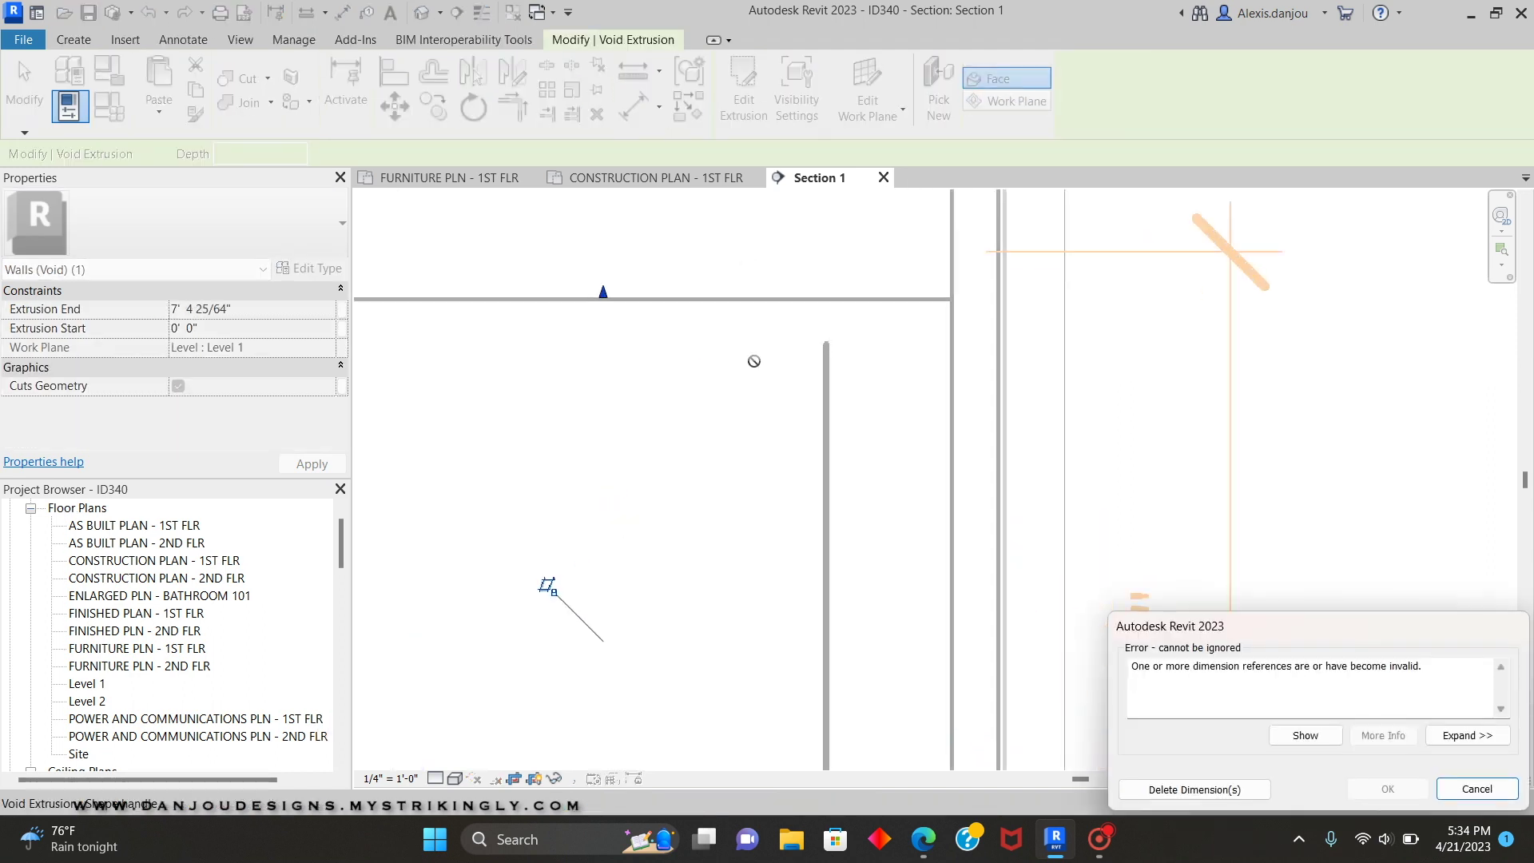
click(1200, 789)
drag(603, 293, 609, 325)
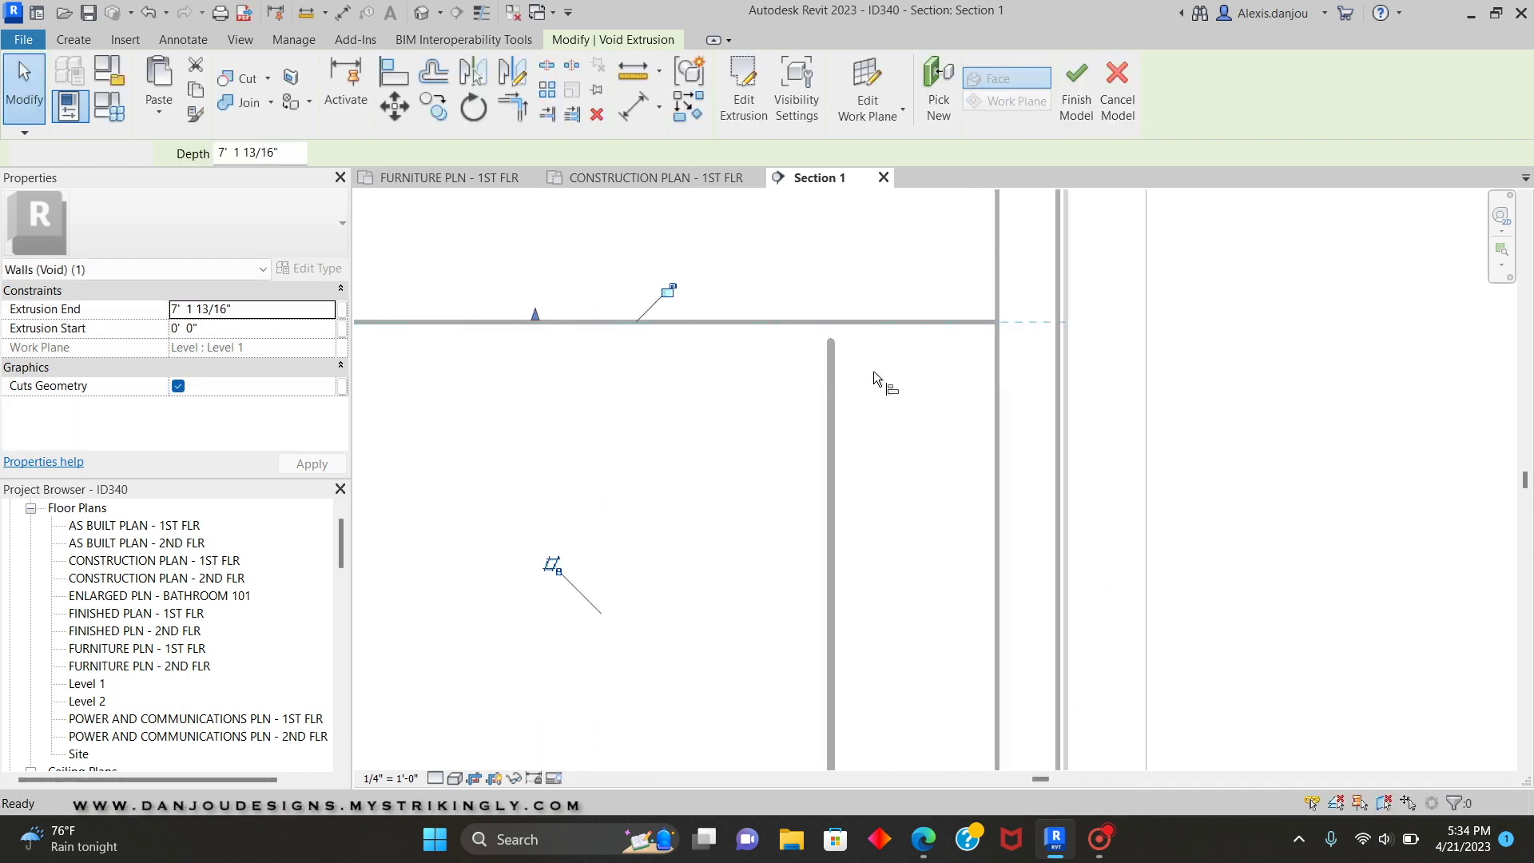
key(l)
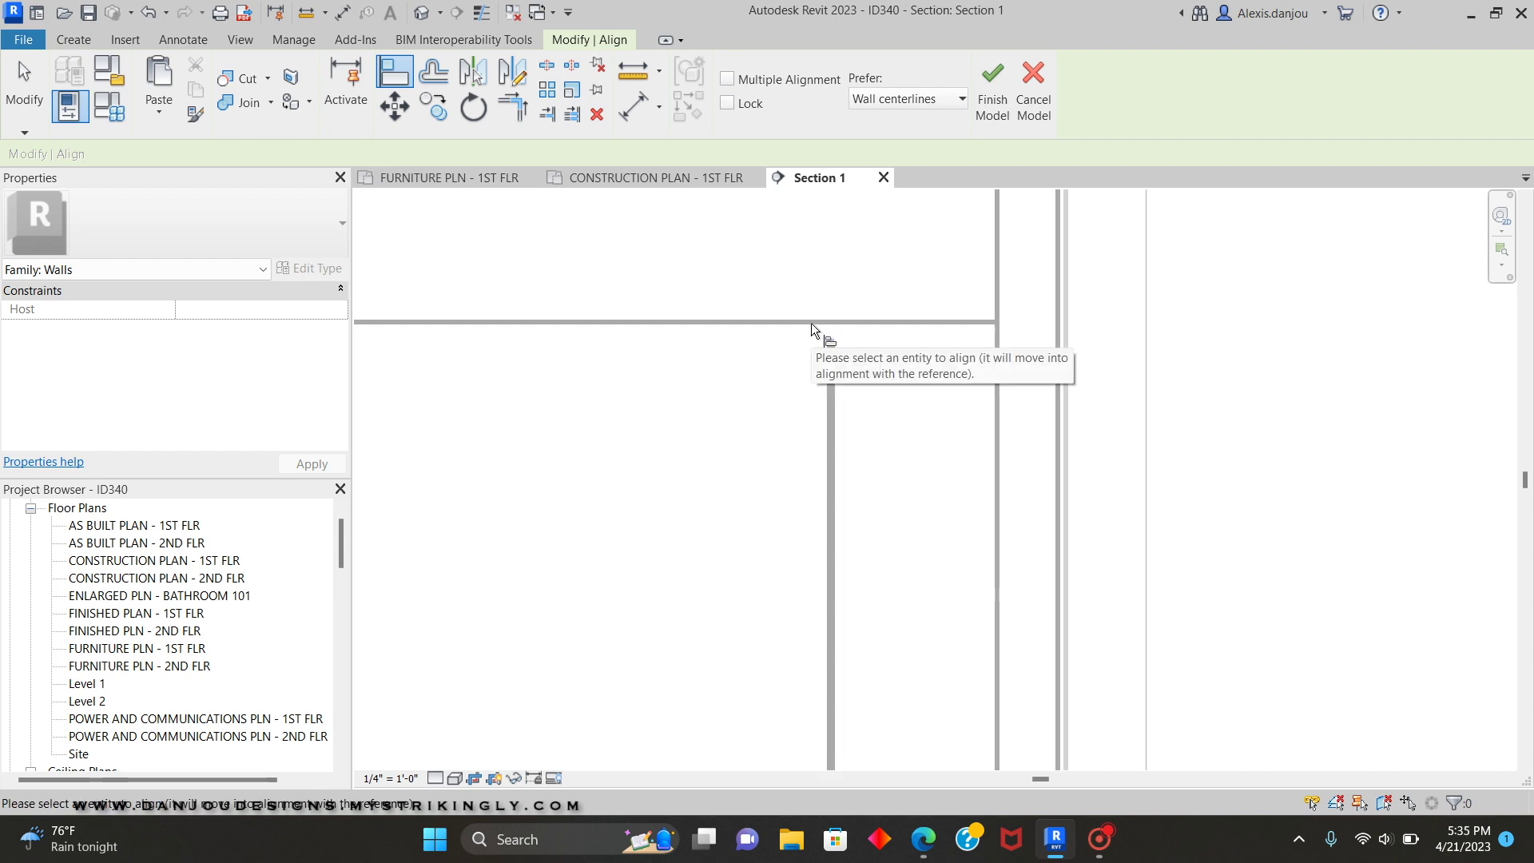
key(Escape)
key(Escape)
scroll(824, 340, up, 3)
scroll(627, 360, down, 2)
scroll(1051, 349, down, 3)
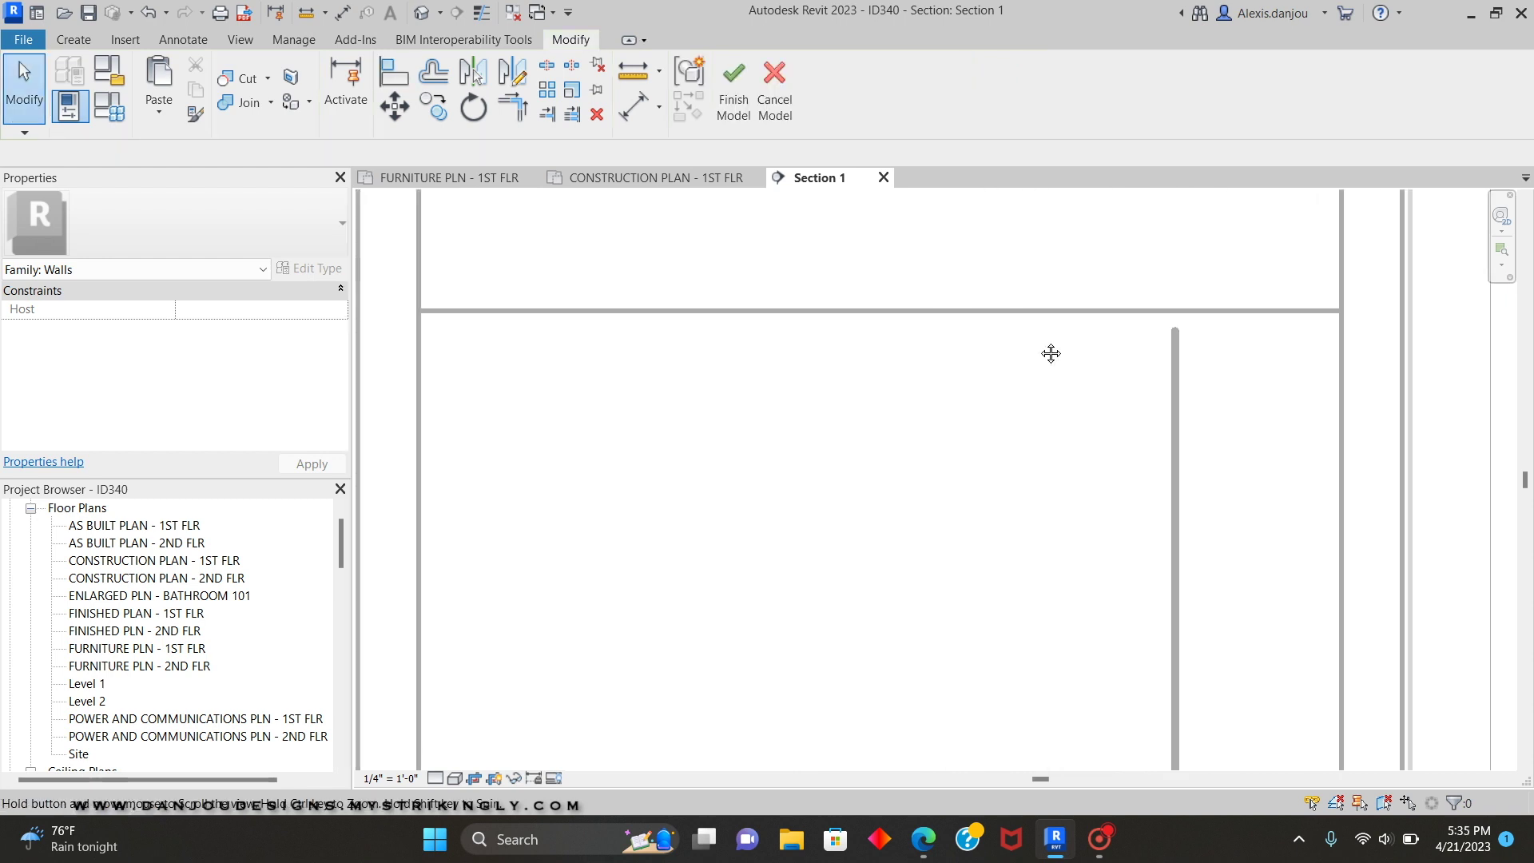
Lower the void extrusion's top to the upper end of the guide line, at about 7' 0 153/256"
click(855, 342)
scroll(1010, 408, down, 2)
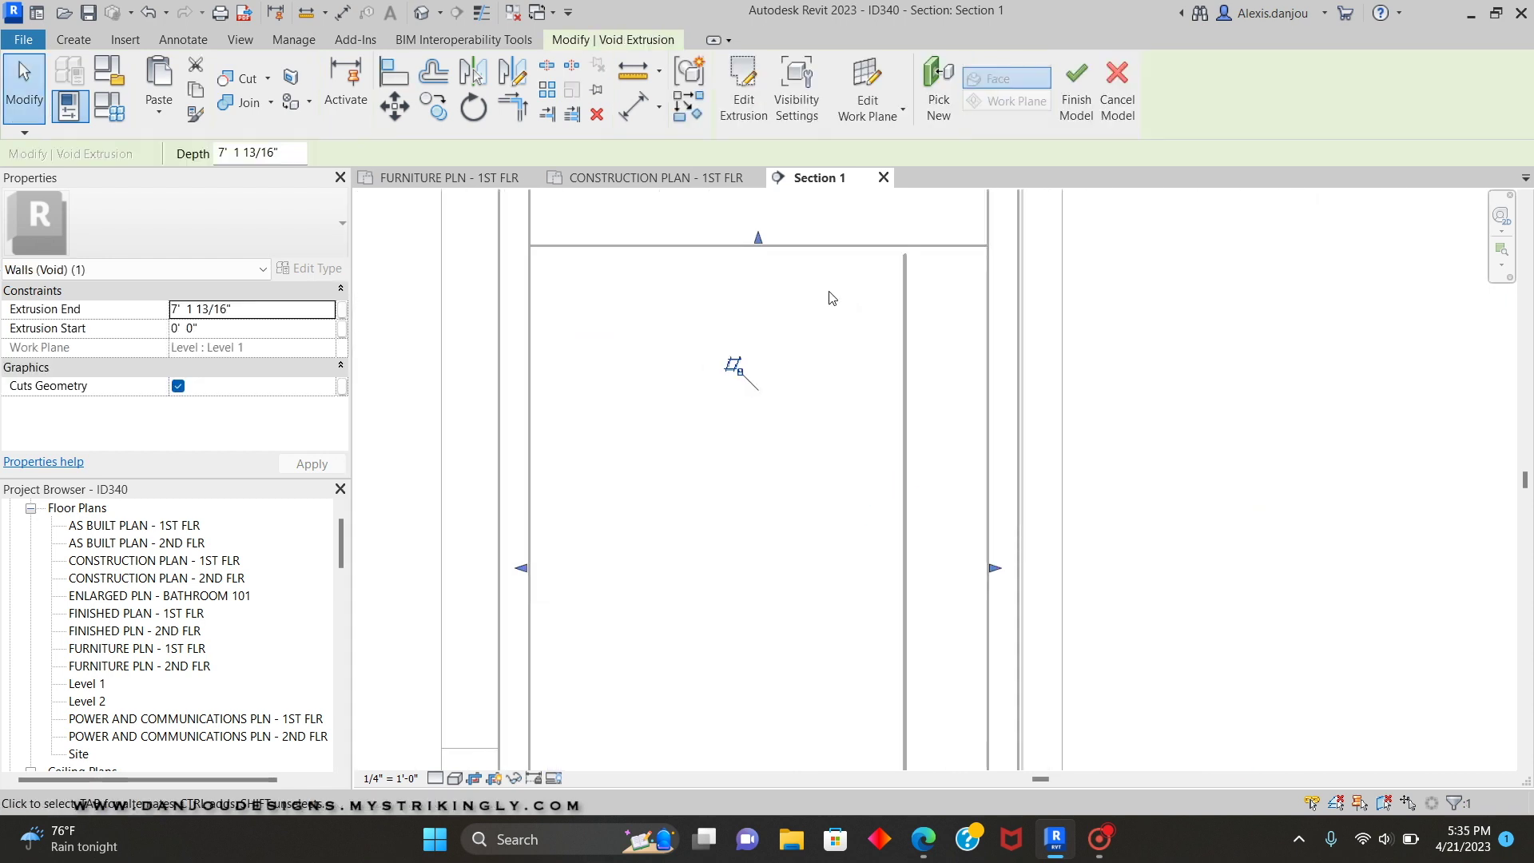
mouse_move(761, 238)
mouse_down()
mouse_move(760, 270)
mouse_move(768, 248)
mouse_up()
scroll(936, 238, up, 2)
scroll(714, 262, up, 1)
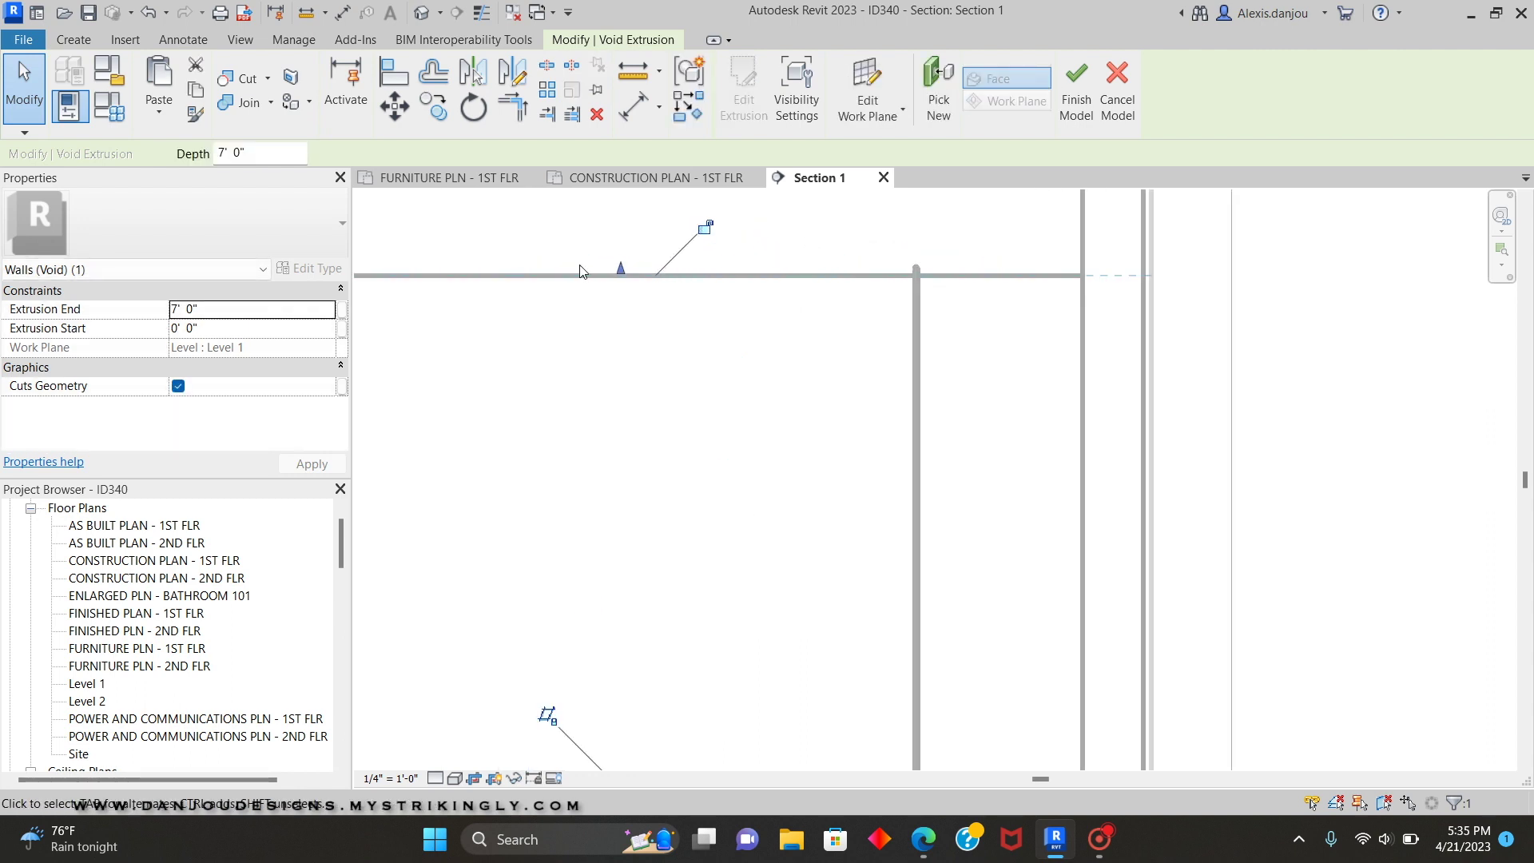
scroll(585, 265, up, 2)
drag(640, 275, 642, 262)
scroll(811, 371, down, 6)
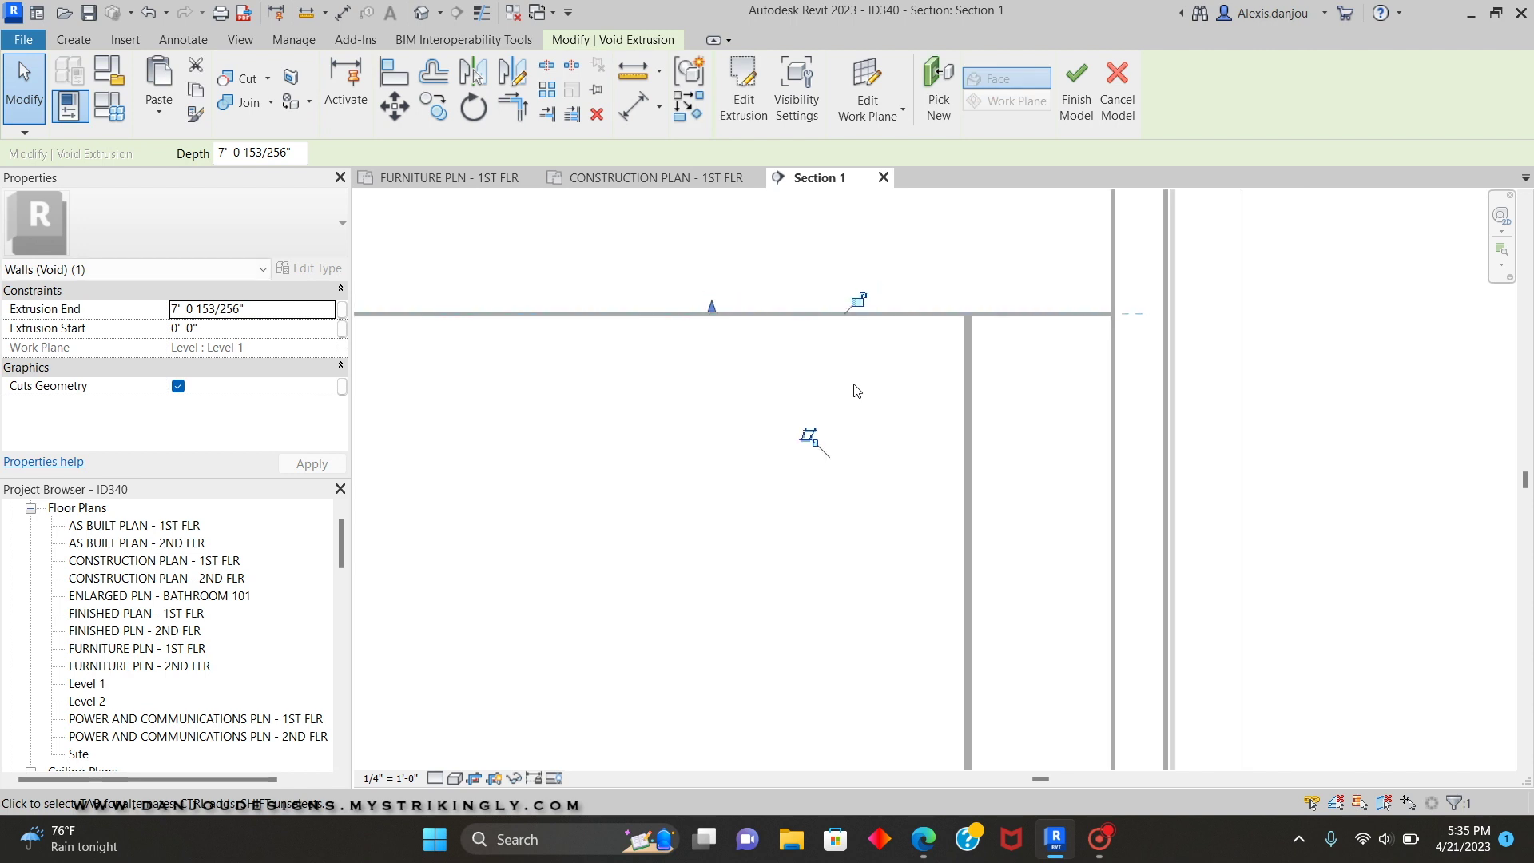
click(1217, 414)
Measure the niche height between Level 1 and its top edge with the Aligned dimension tool, leaving no dimension placed
scroll(1026, 447, down, 1)
middle_drag(1005, 472, 895, 403)
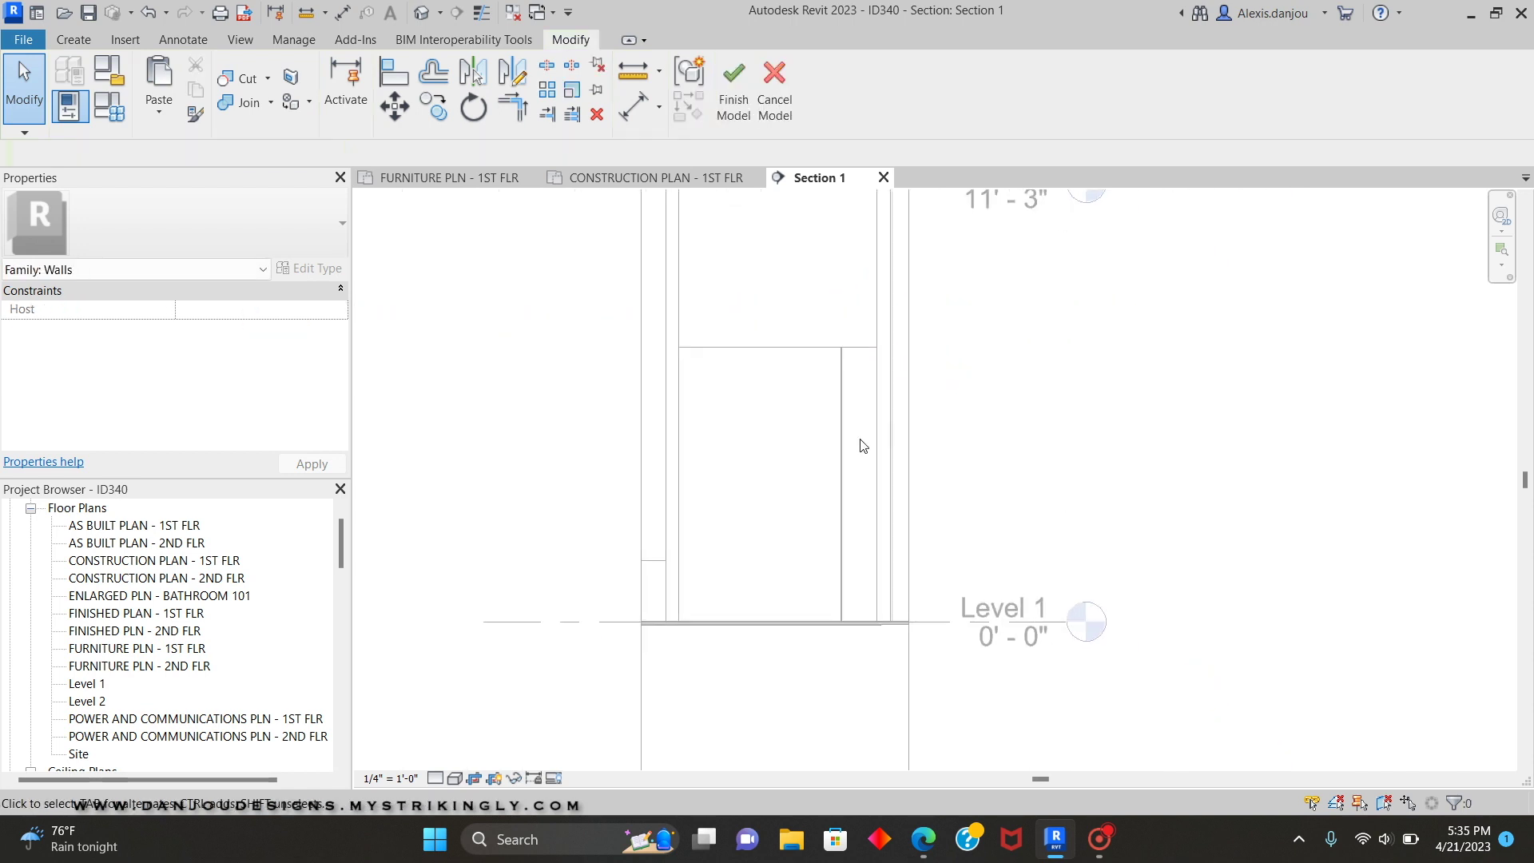
key(d)
key(i)
click(826, 620)
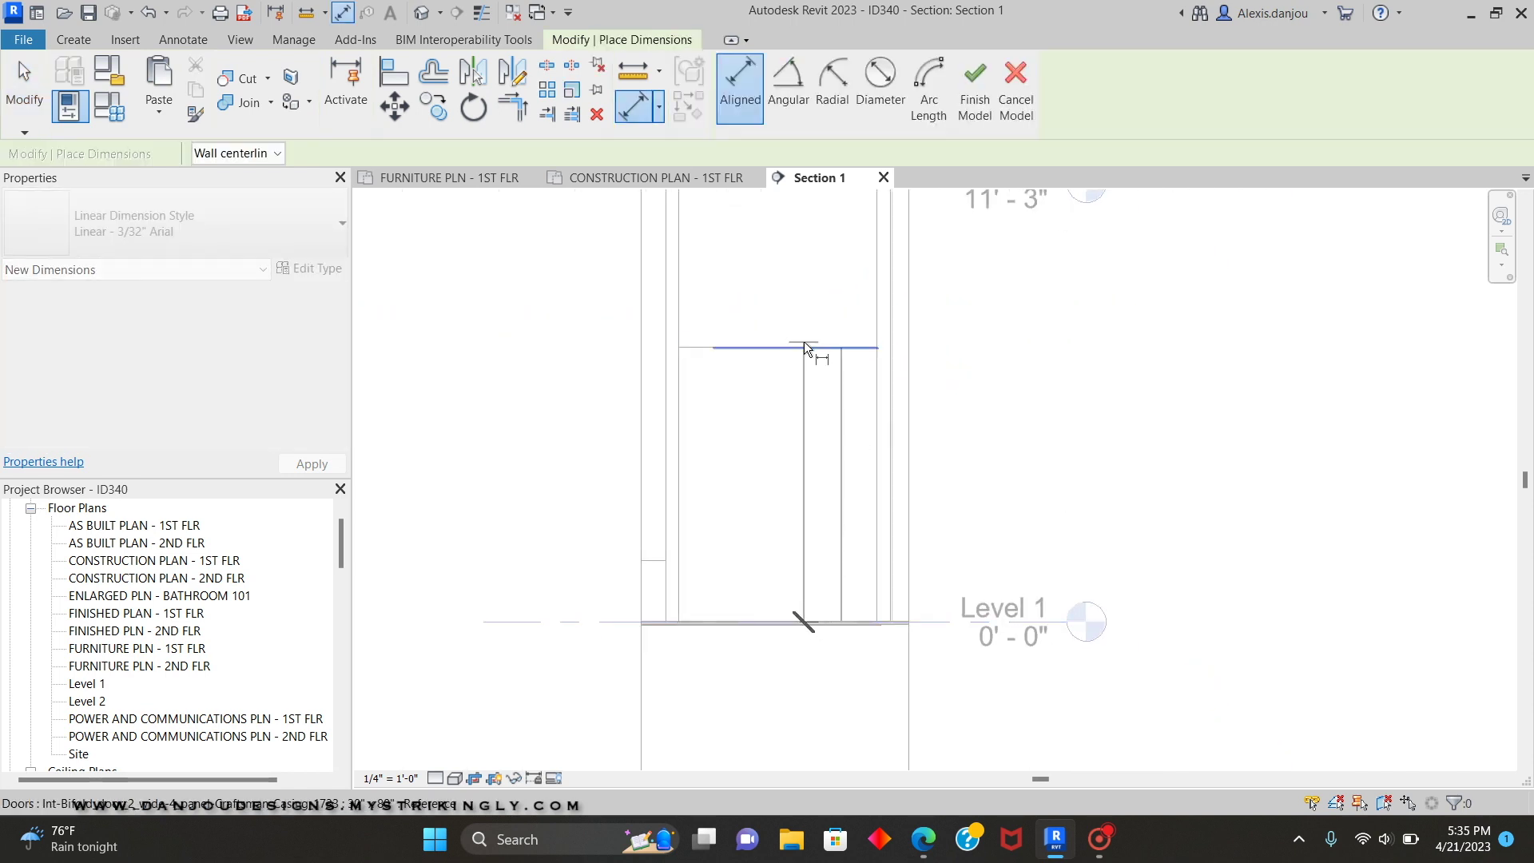
click(803, 350)
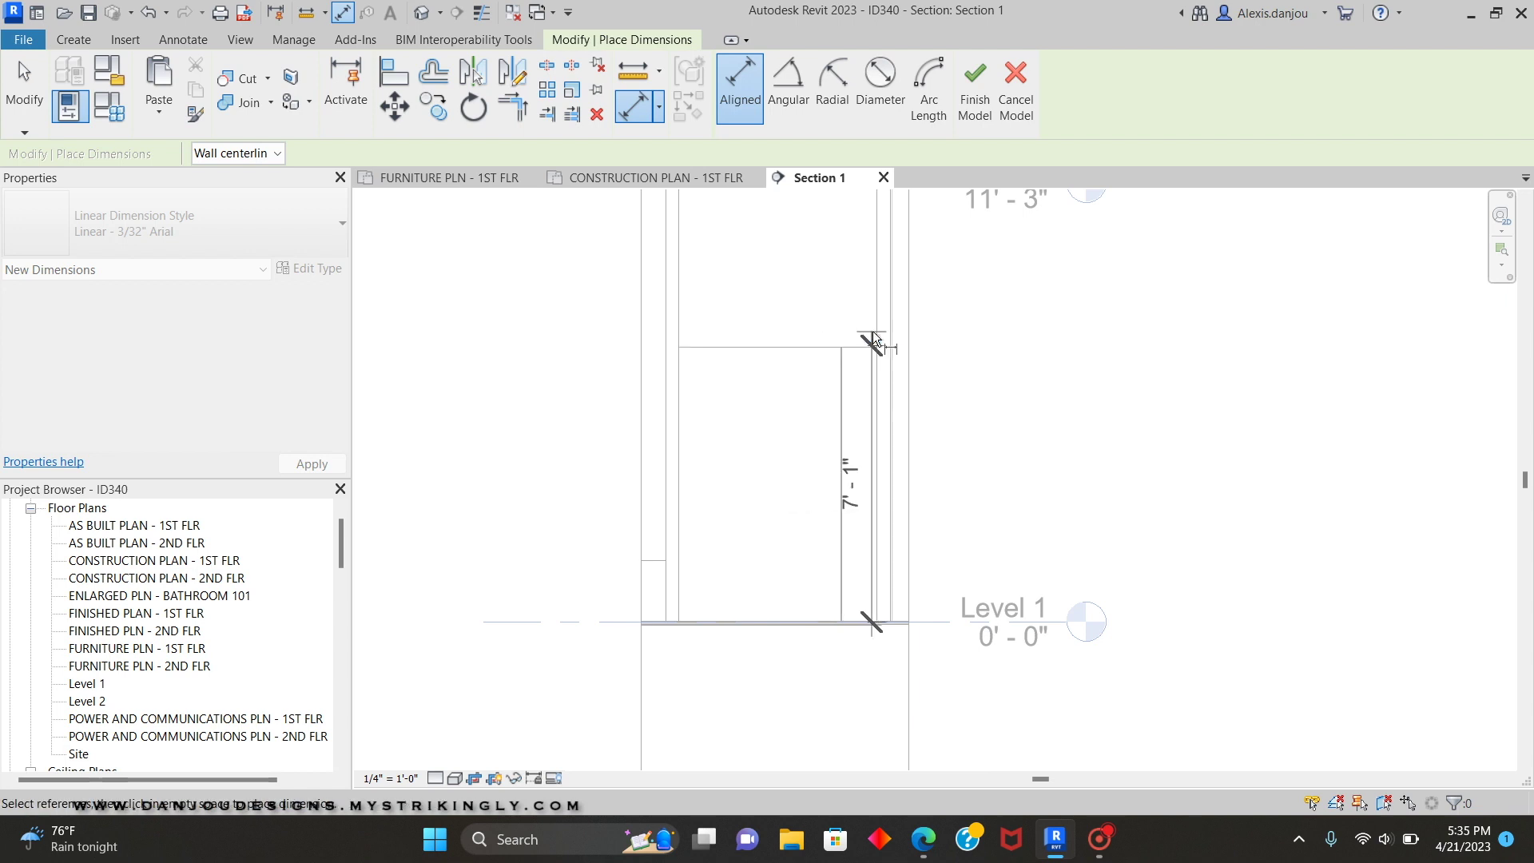
key(Escape)
scroll(861, 350, up, 2)
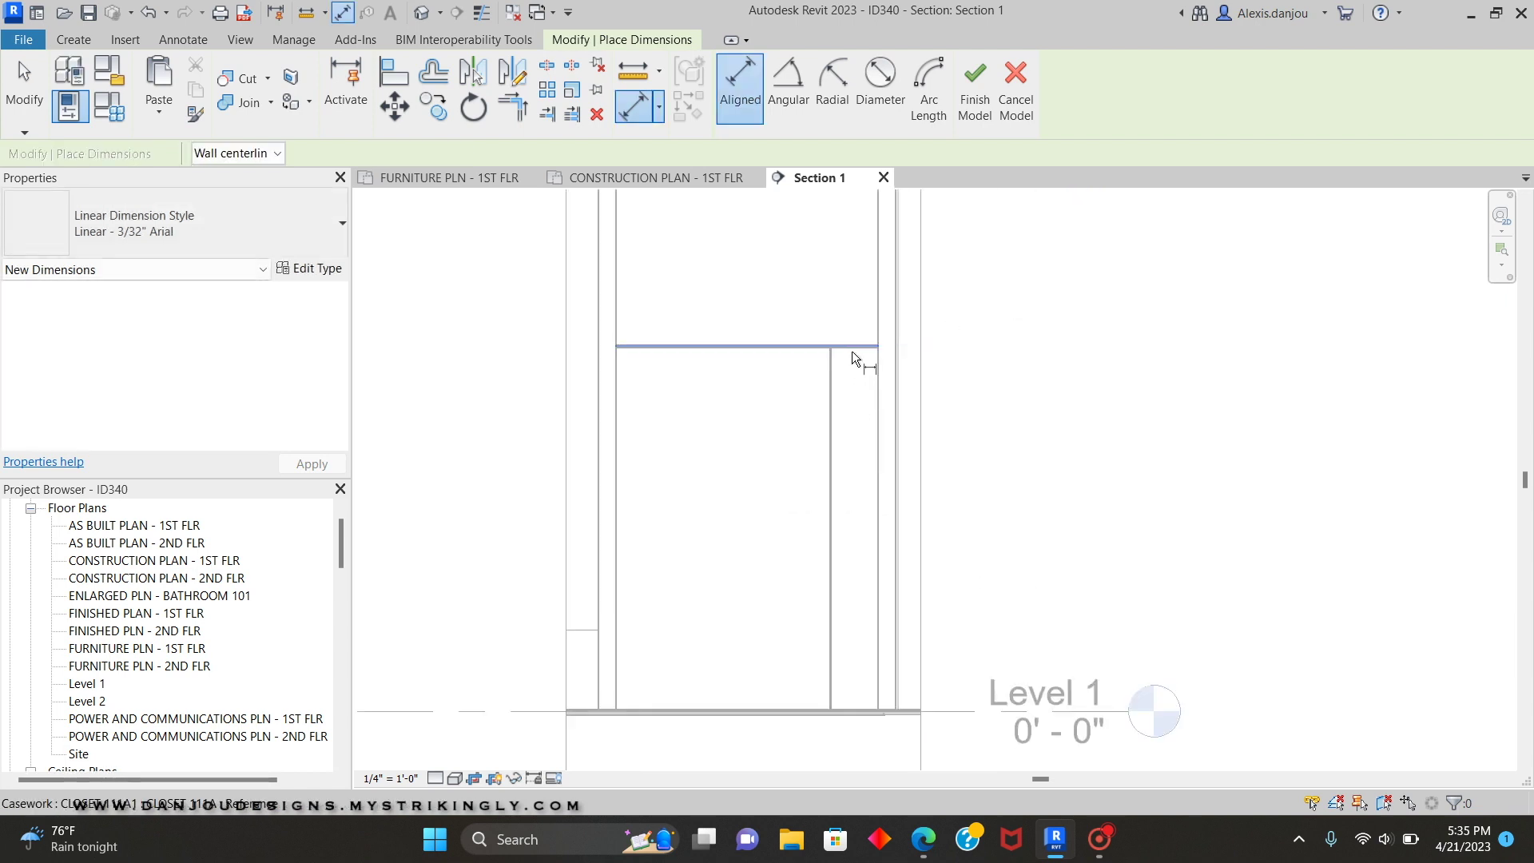
click(851, 349)
click(860, 709)
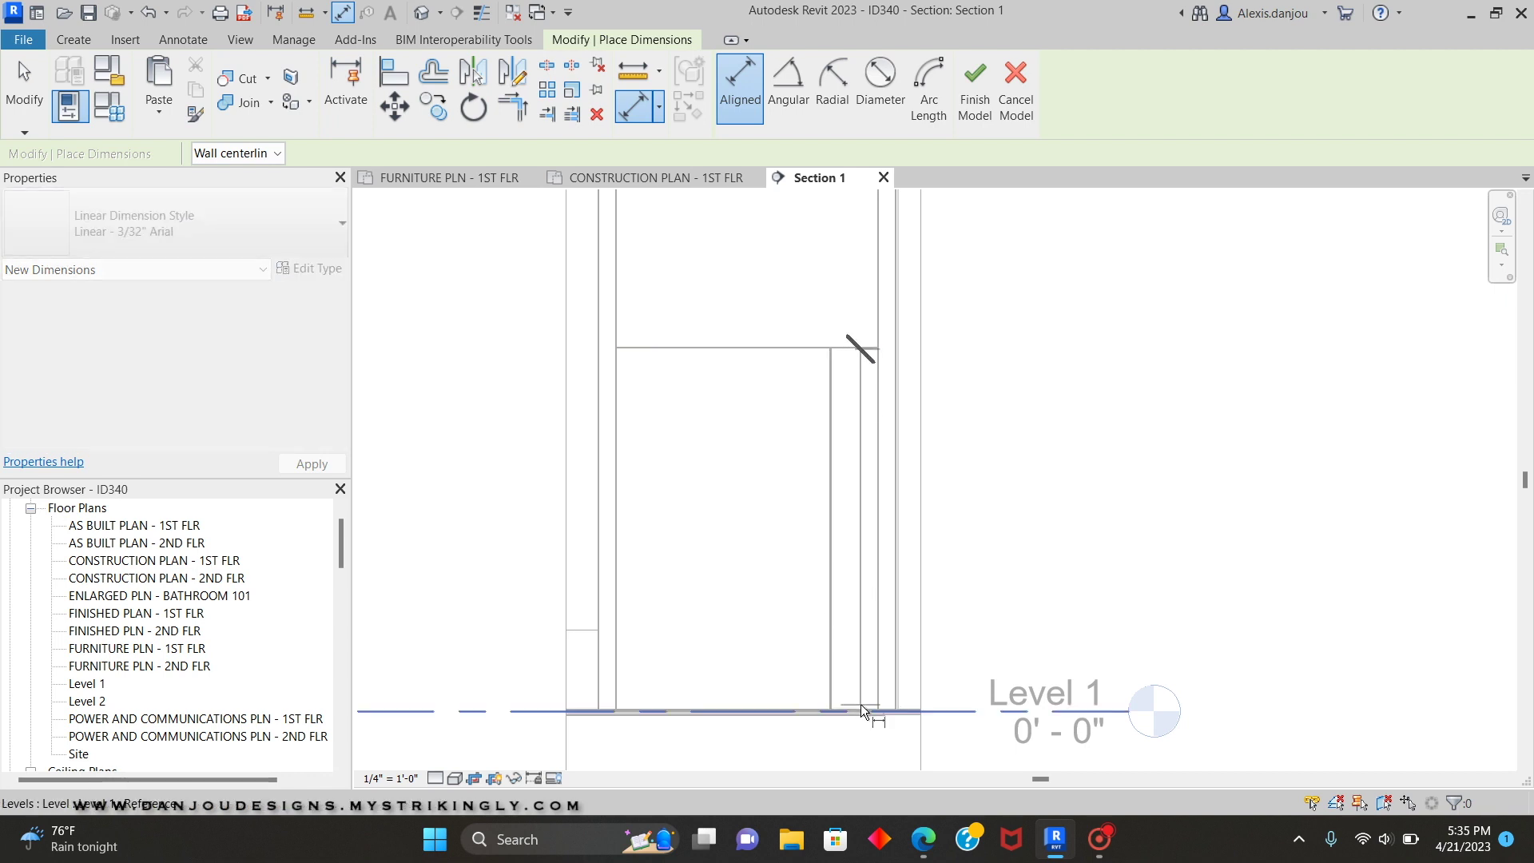
key(Escape)
key(Escape)
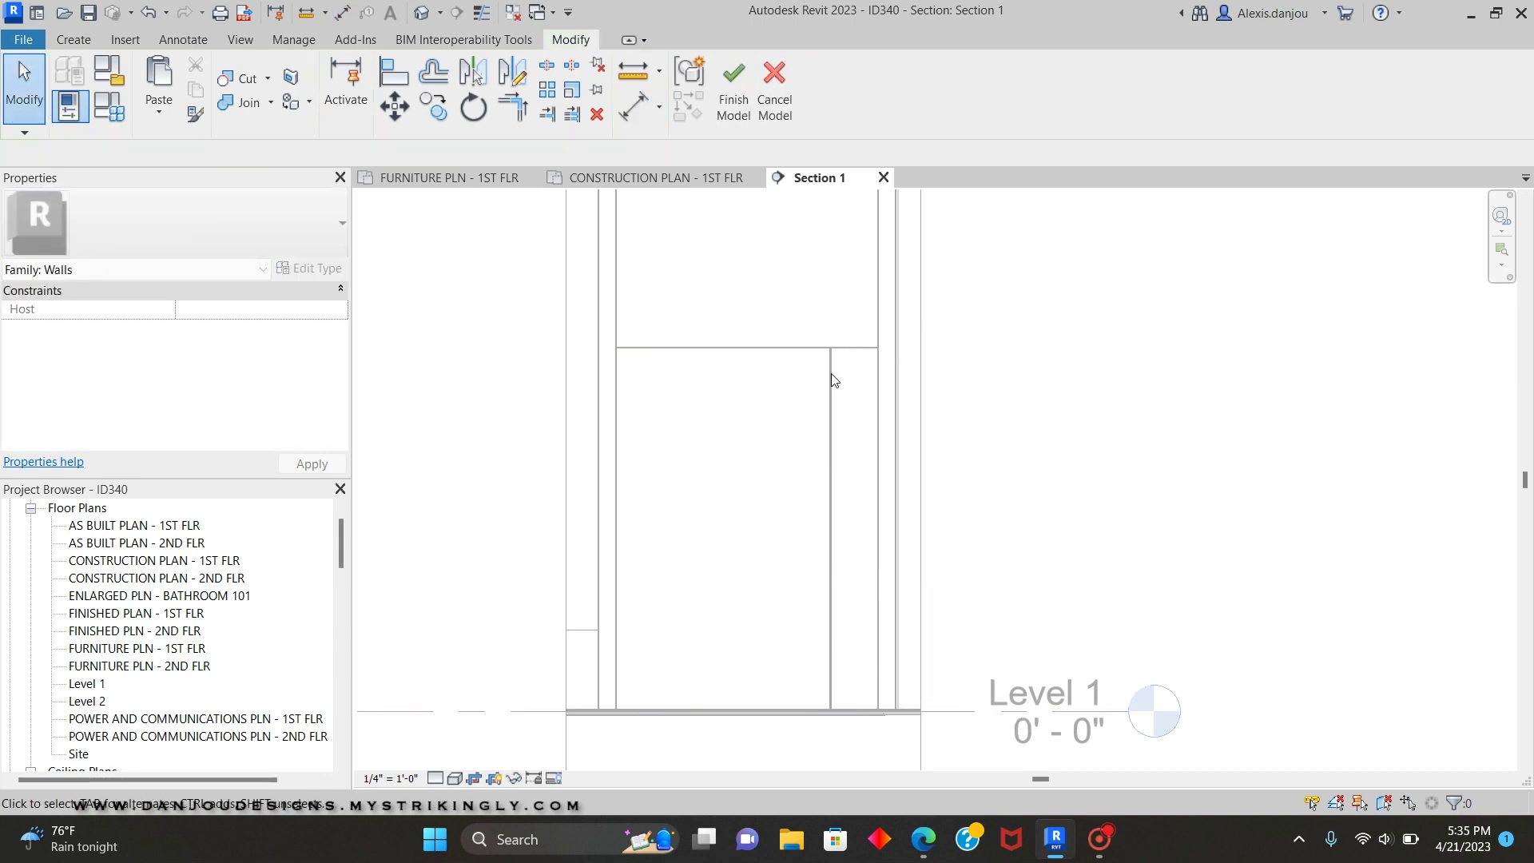
Finish the in-place model edit of the niche void
scroll(830, 372, up, 4)
click(733, 88)
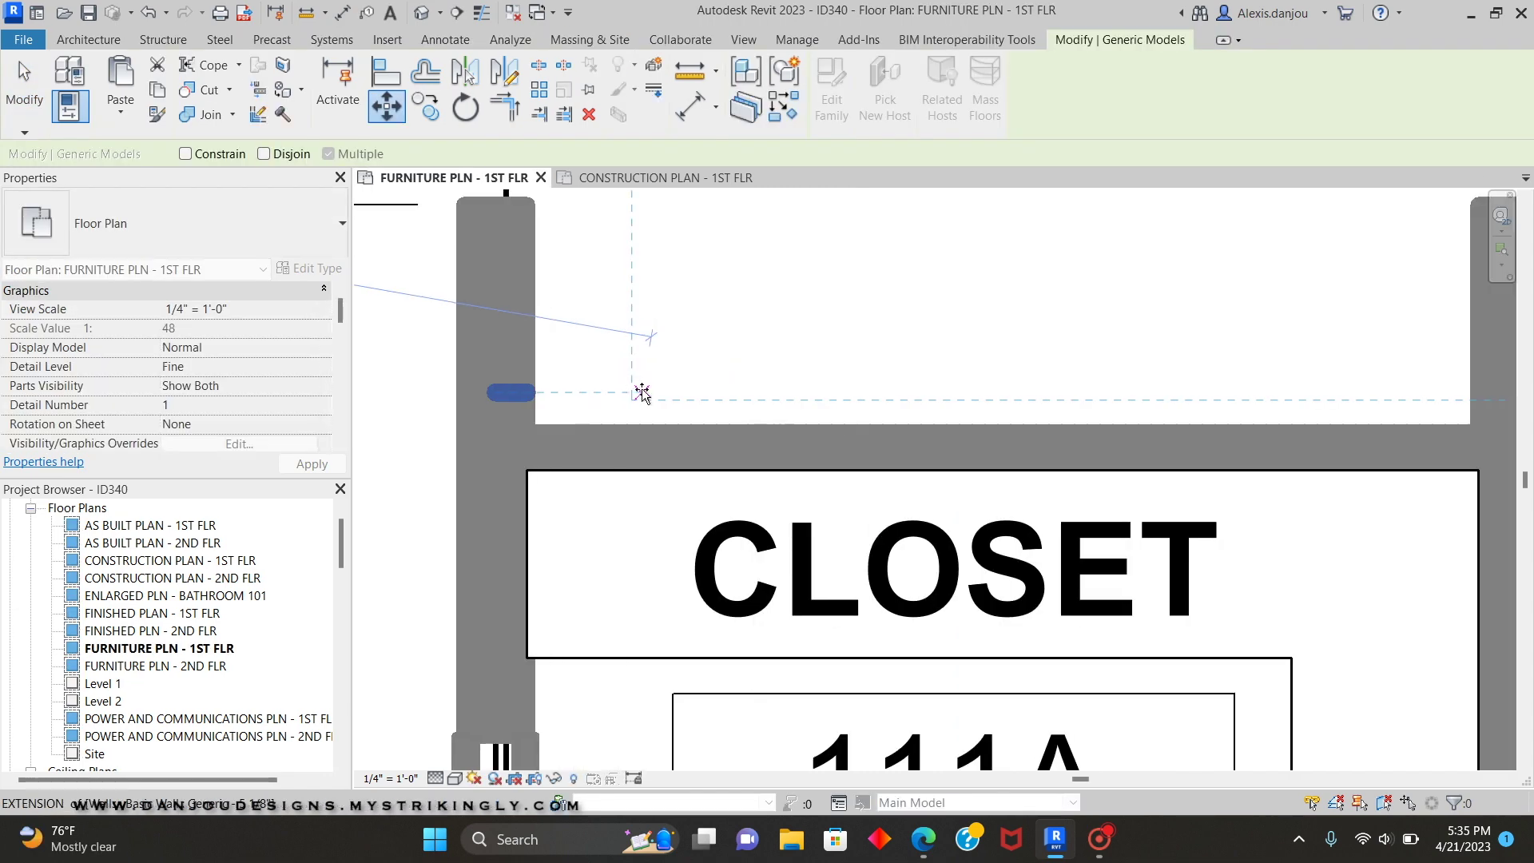
In the FURNITURE PLN - 1ST FLR view, move the kitchen hutch into the niche with its back corner at the niche's inner corner
click(520, 441)
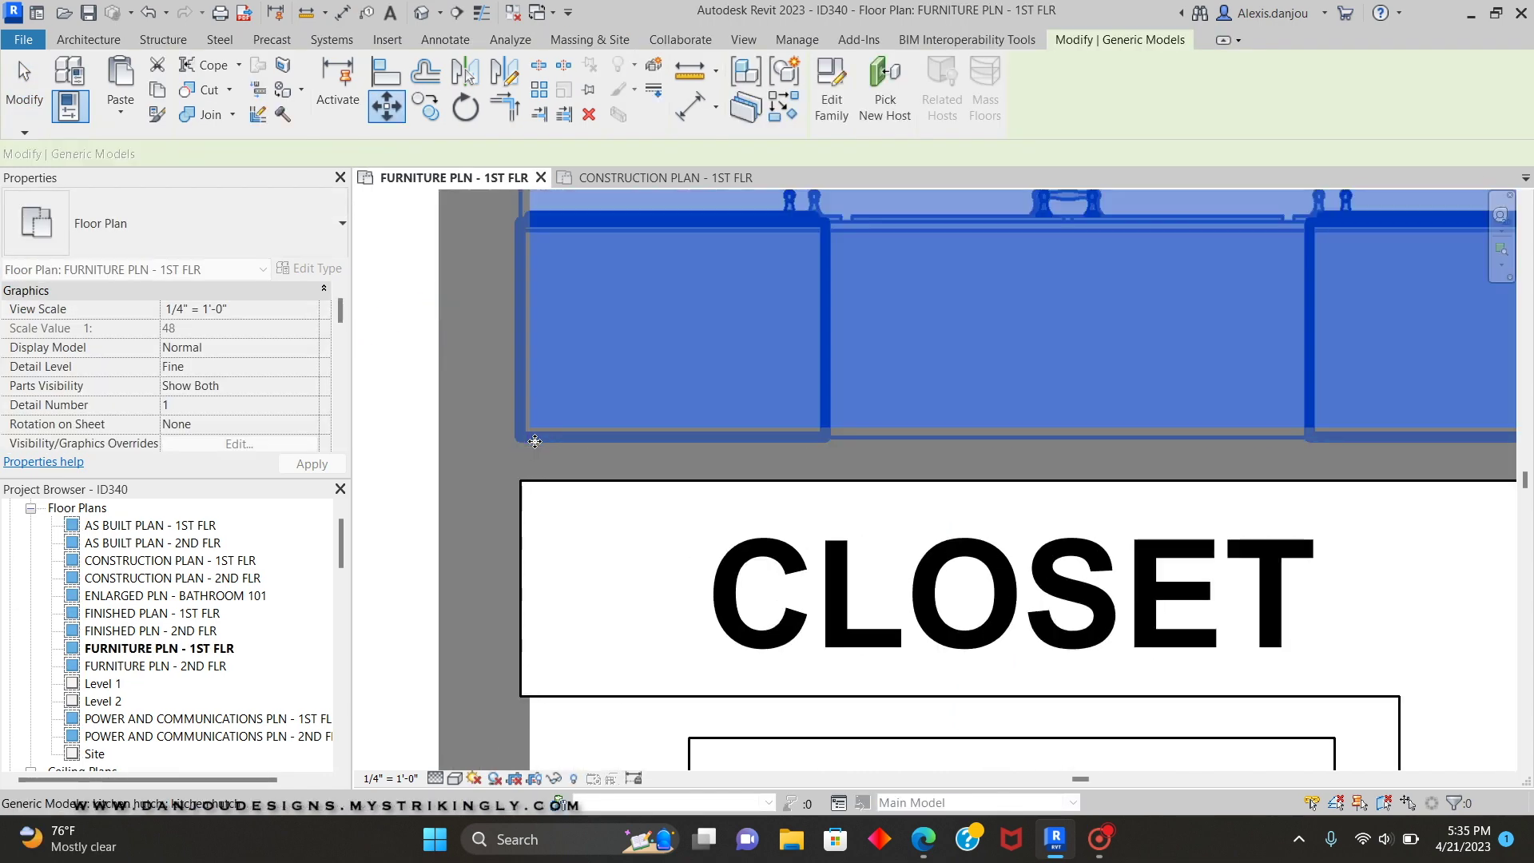
scroll(763, 326, down, 3)
key(Escape)
scroll(618, 365, down, 4)
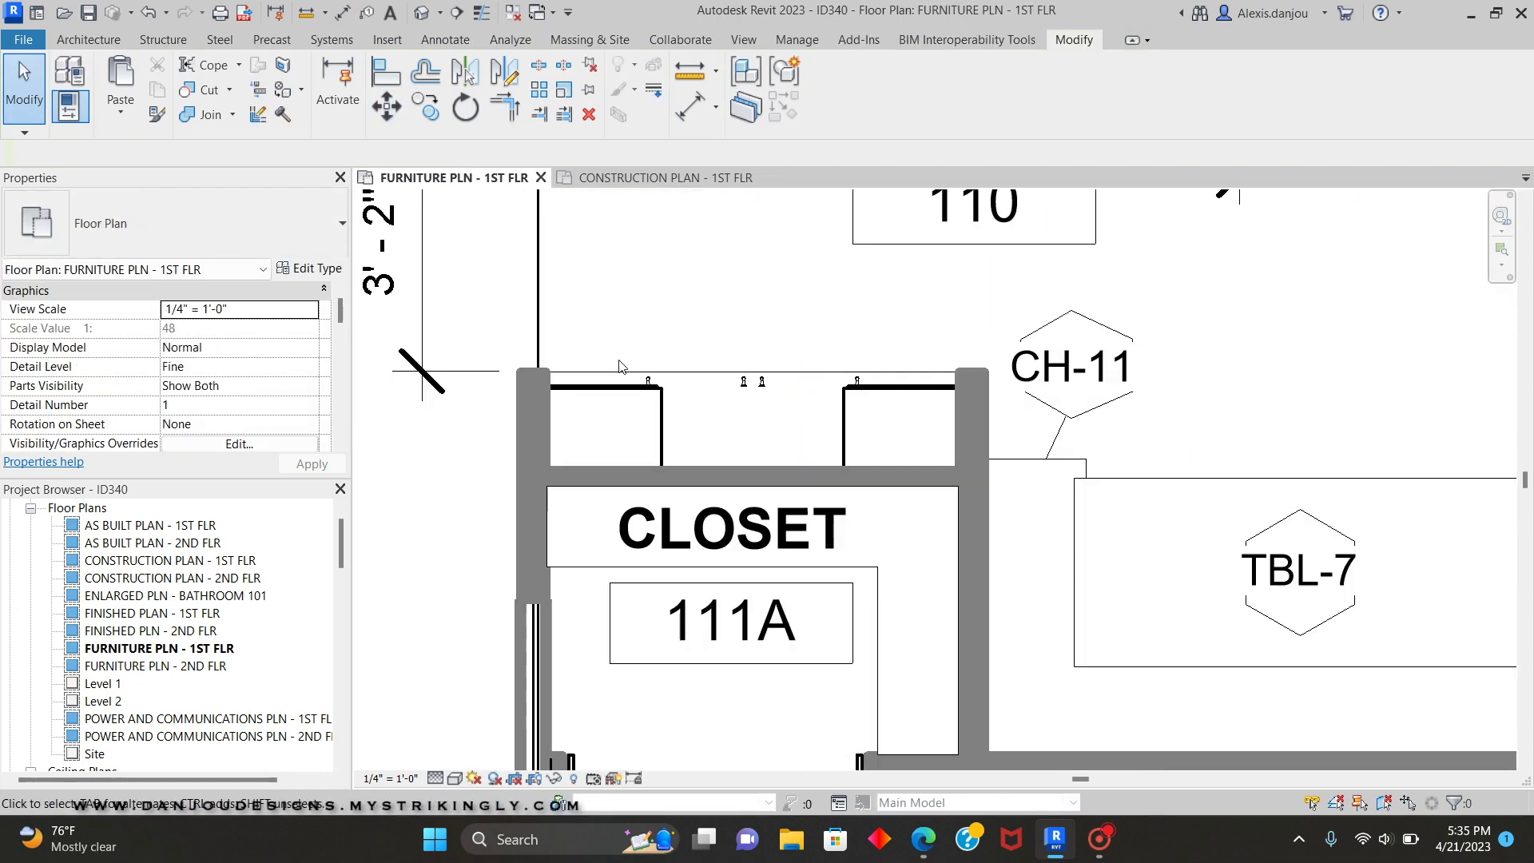
In the CONSTRUCTION PLAN - 1ST FLR view, delete the building section above the closet together with its Section 1 view
middle_drag(1285, 416, 1238, 571)
scroll(1238, 572, up, 1)
scroll(1093, 469, down, 1)
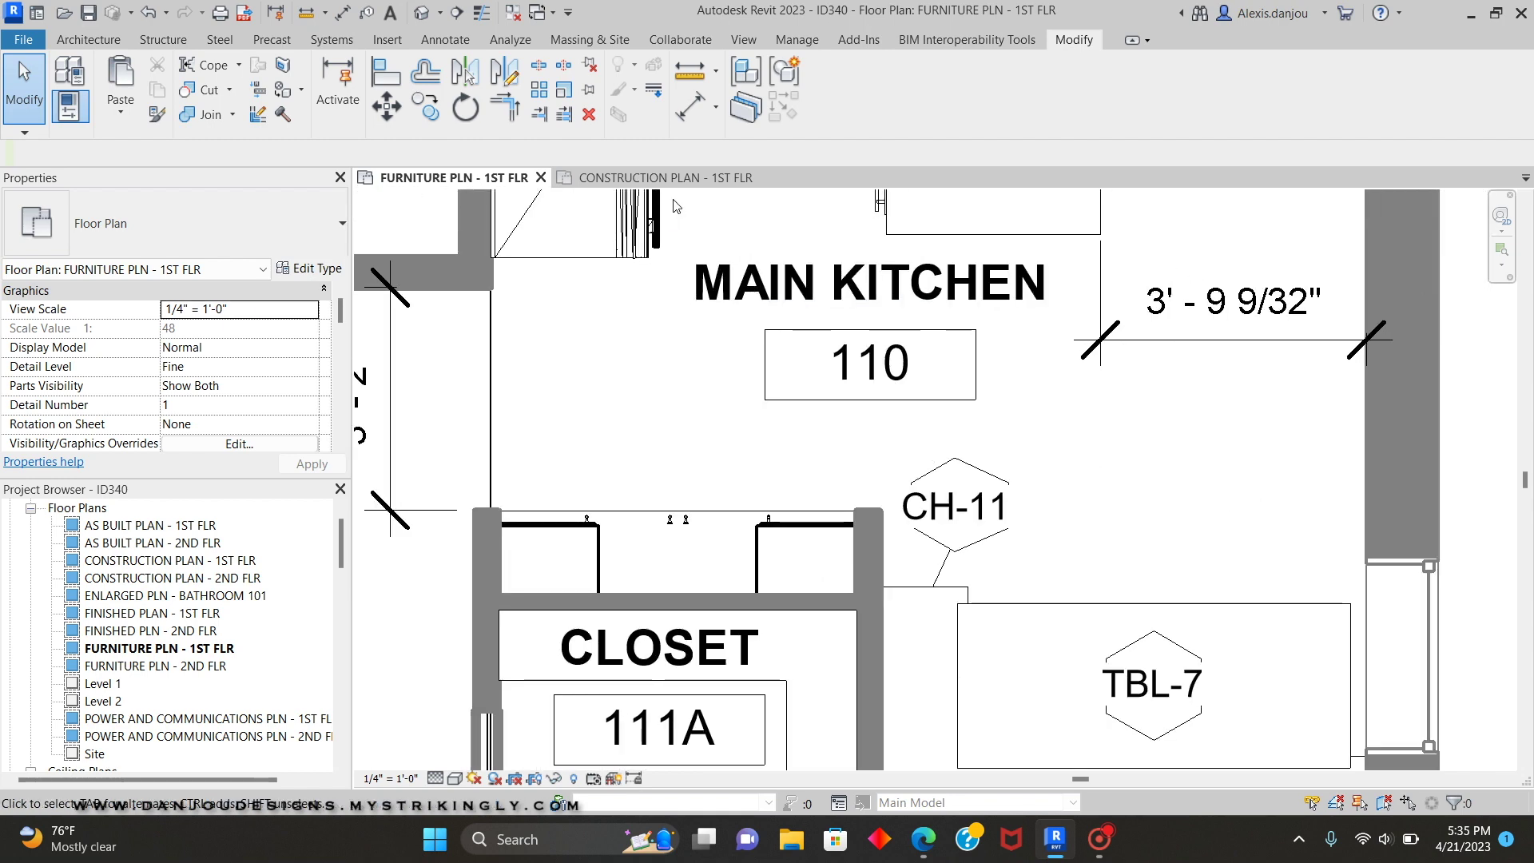
click(673, 179)
right_click(732, 387)
click(736, 387)
click(736, 385)
right_click(722, 385)
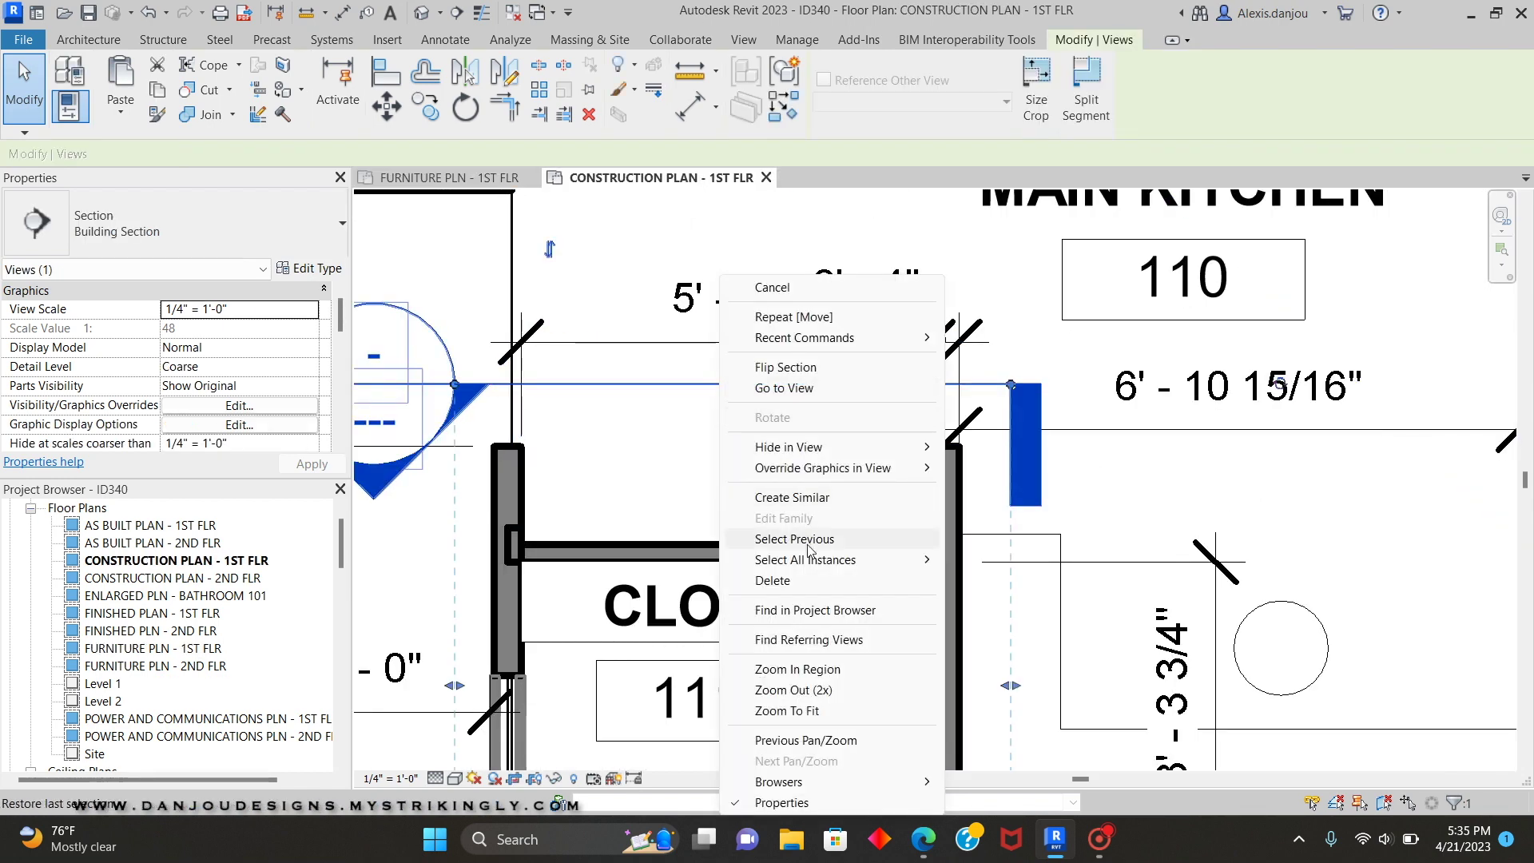
click(771, 581)
click(831, 481)
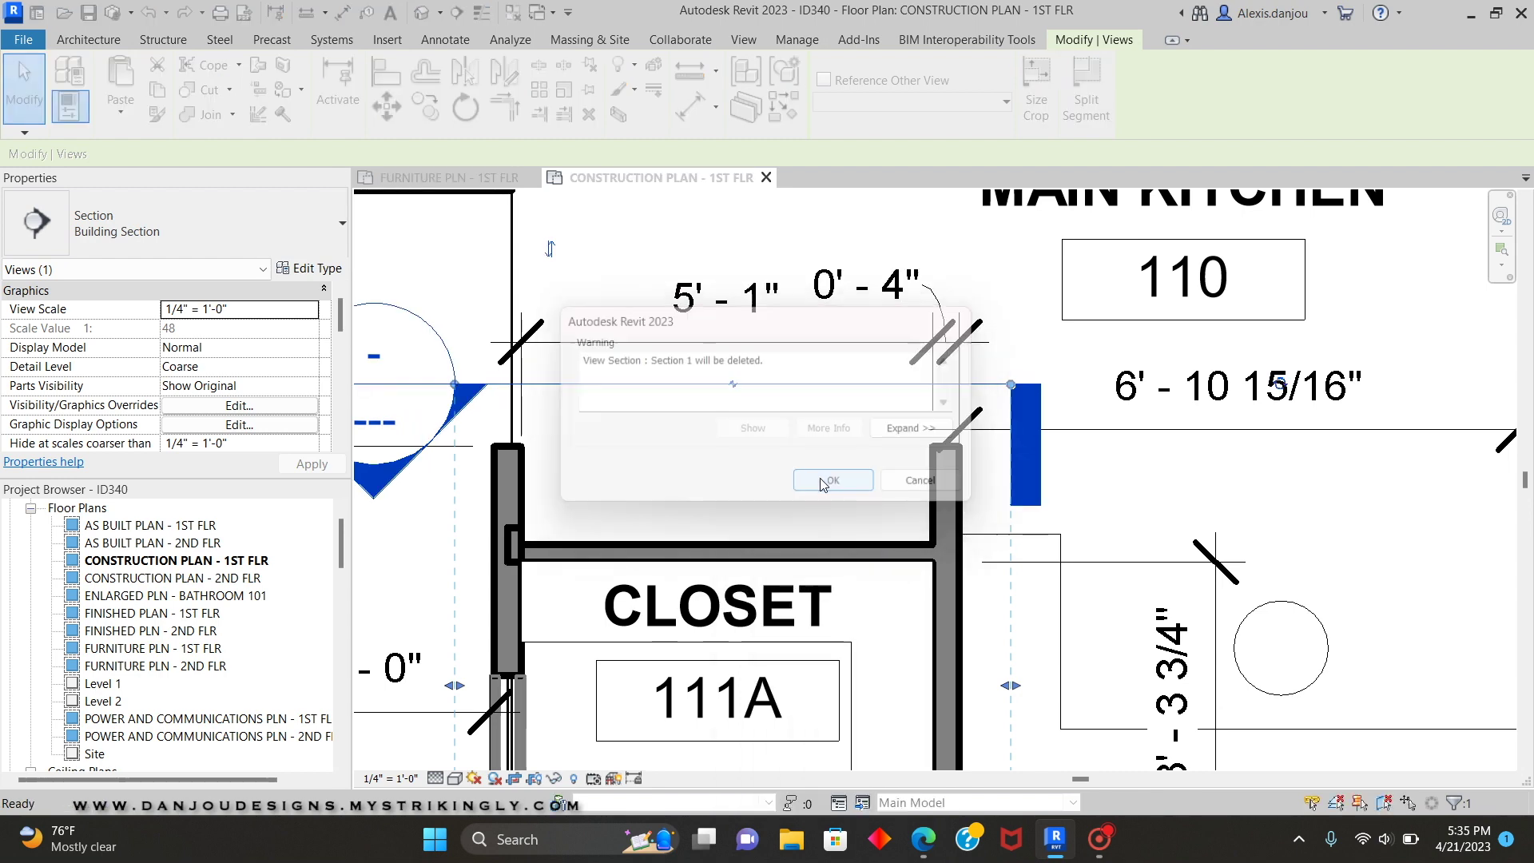
In the FURNITURE PLN - 1ST FLR view, place a camera in the main kitchen aimed at the hutch above the closet
click(476, 178)
scroll(587, 328, down, 3)
middle_drag(586, 328, 585, 470)
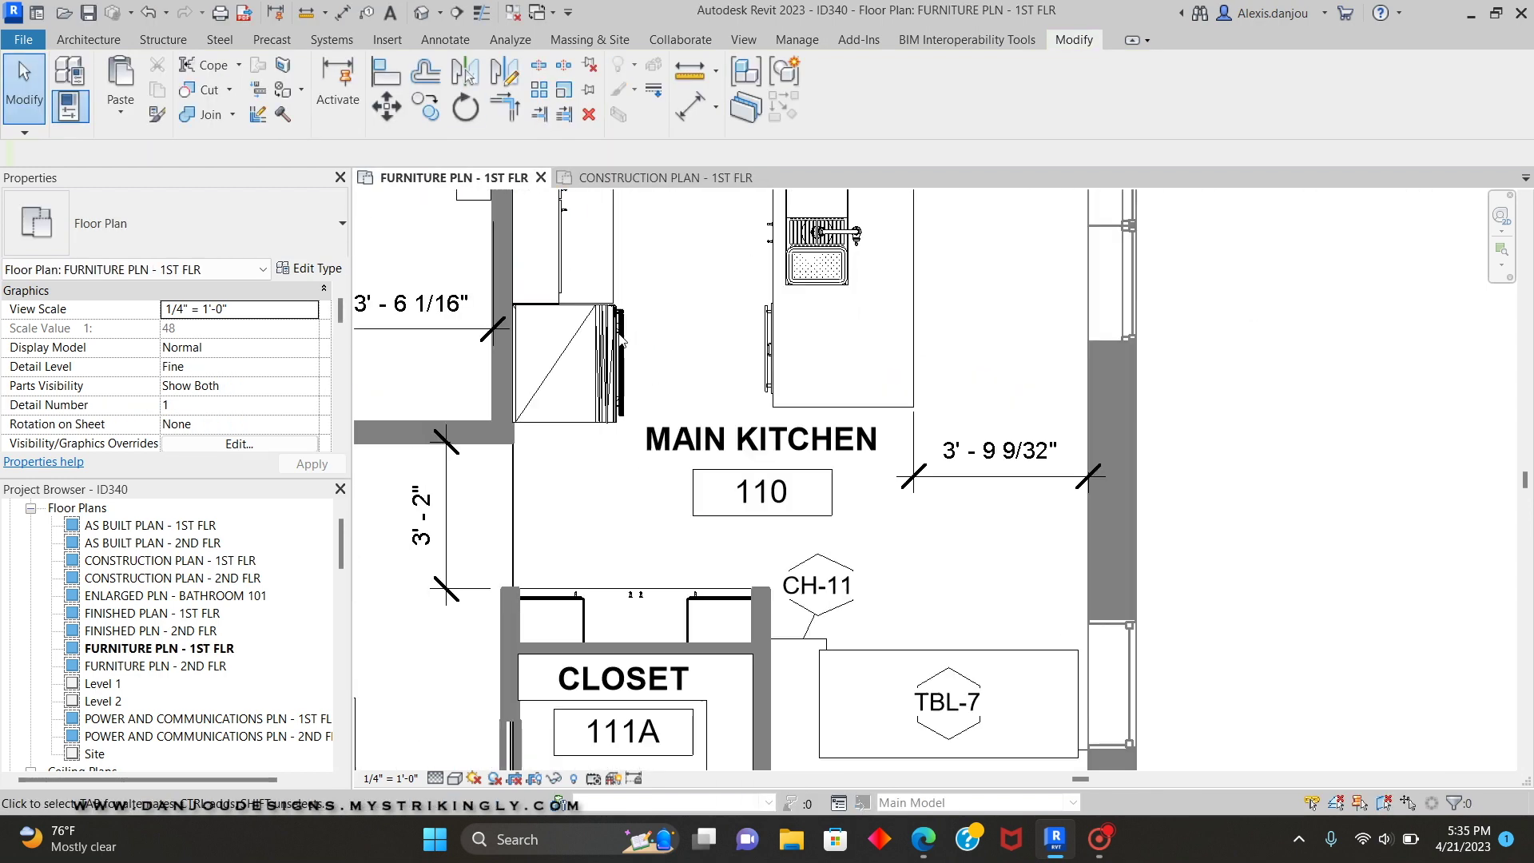
click(440, 13)
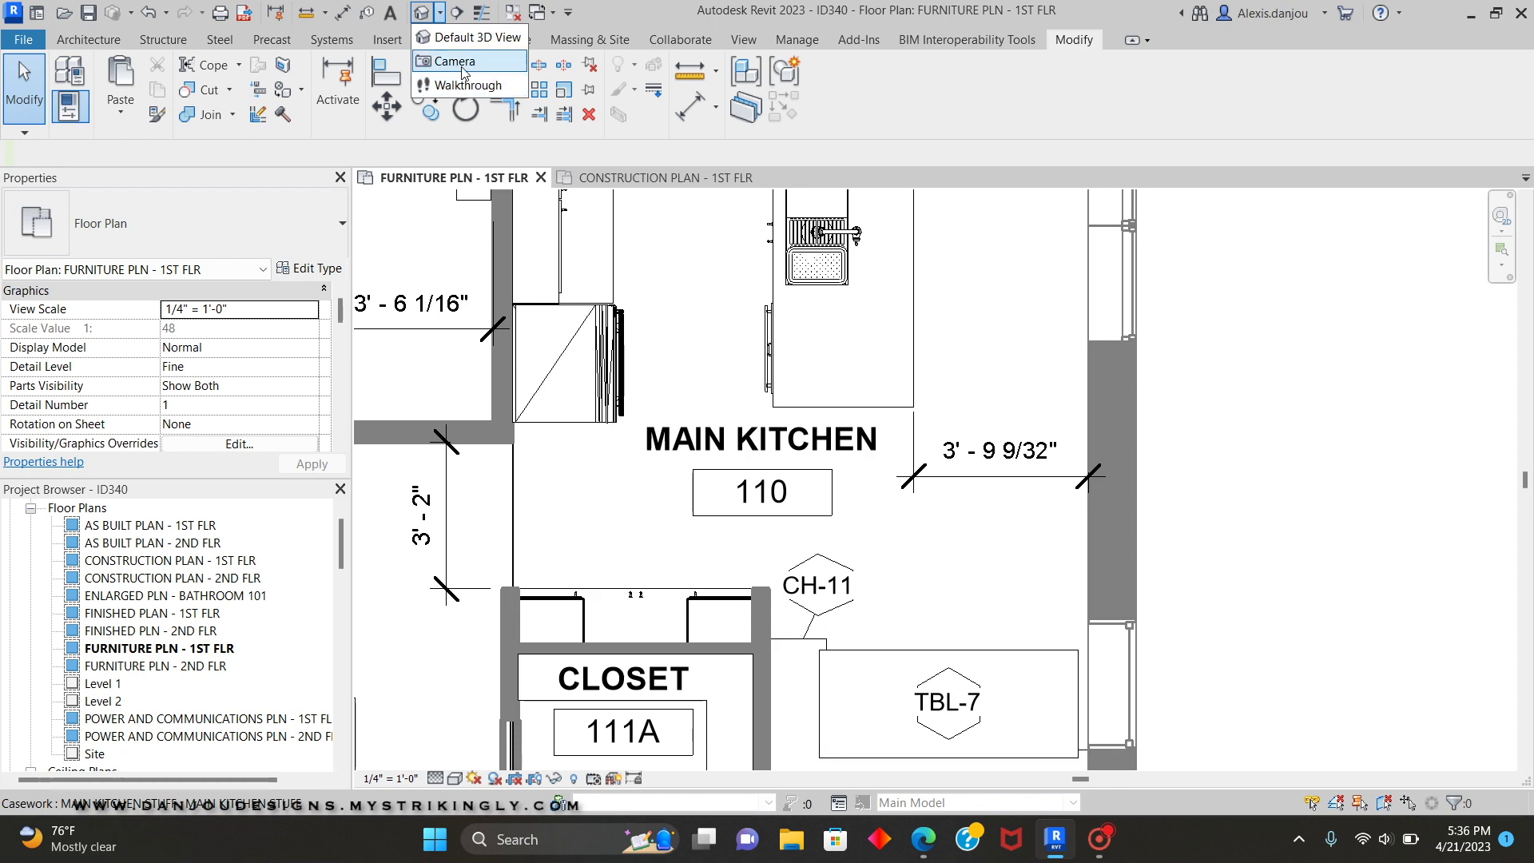
click(457, 61)
click(721, 221)
click(680, 605)
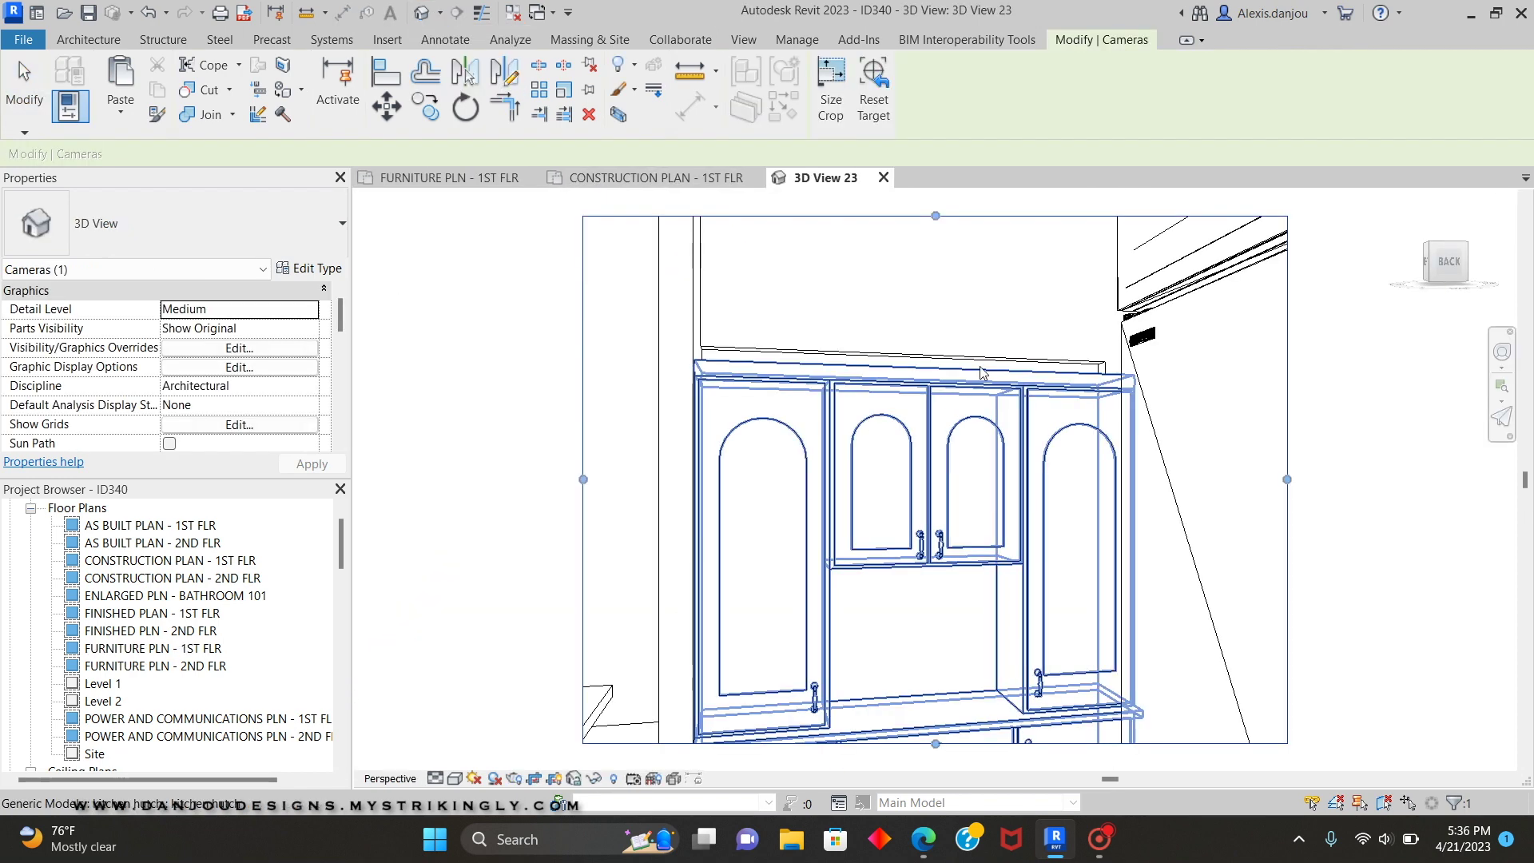
Extend the camera view's crop downward to include the hutch's base, check the hutch against the niche, and close the view
scroll(1086, 496, down, 2)
middle_drag(1091, 503, 745, 273)
drag(652, 401, 641, 690)
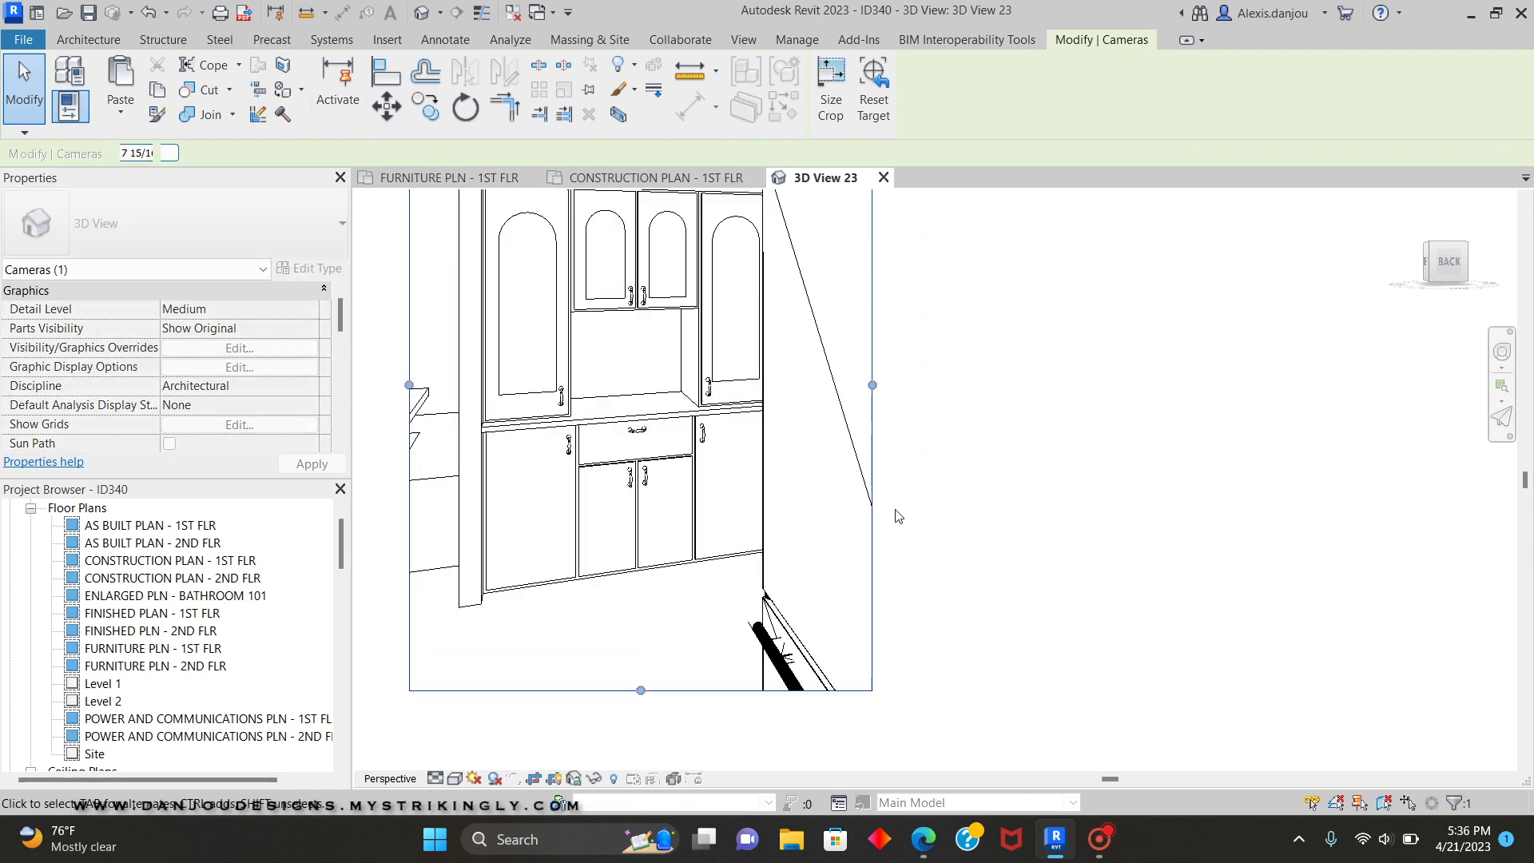
scroll(894, 502, down, 2)
scroll(791, 400, up, 4)
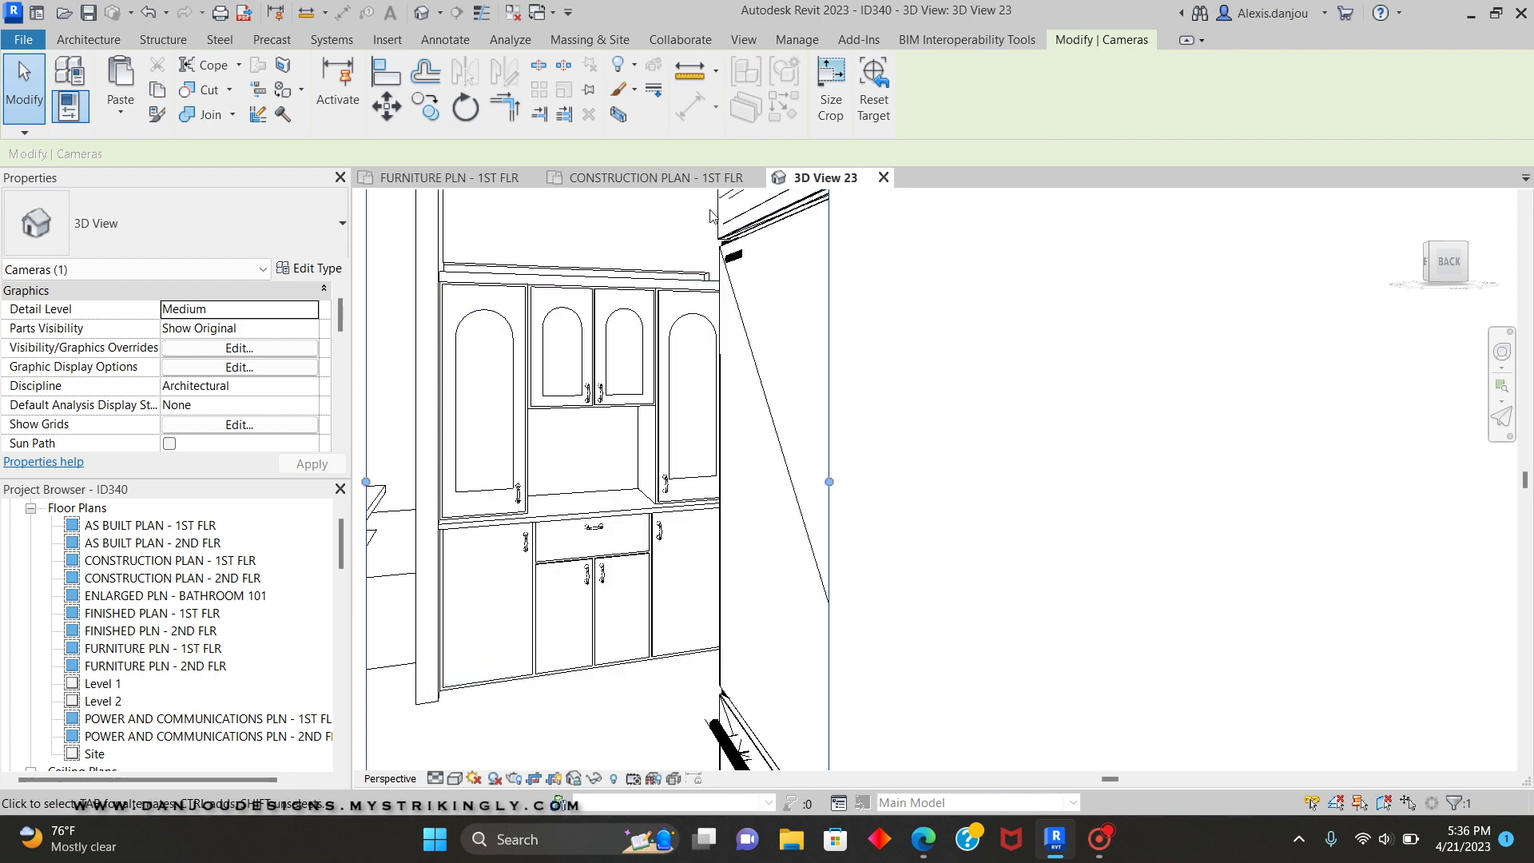
click(884, 177)
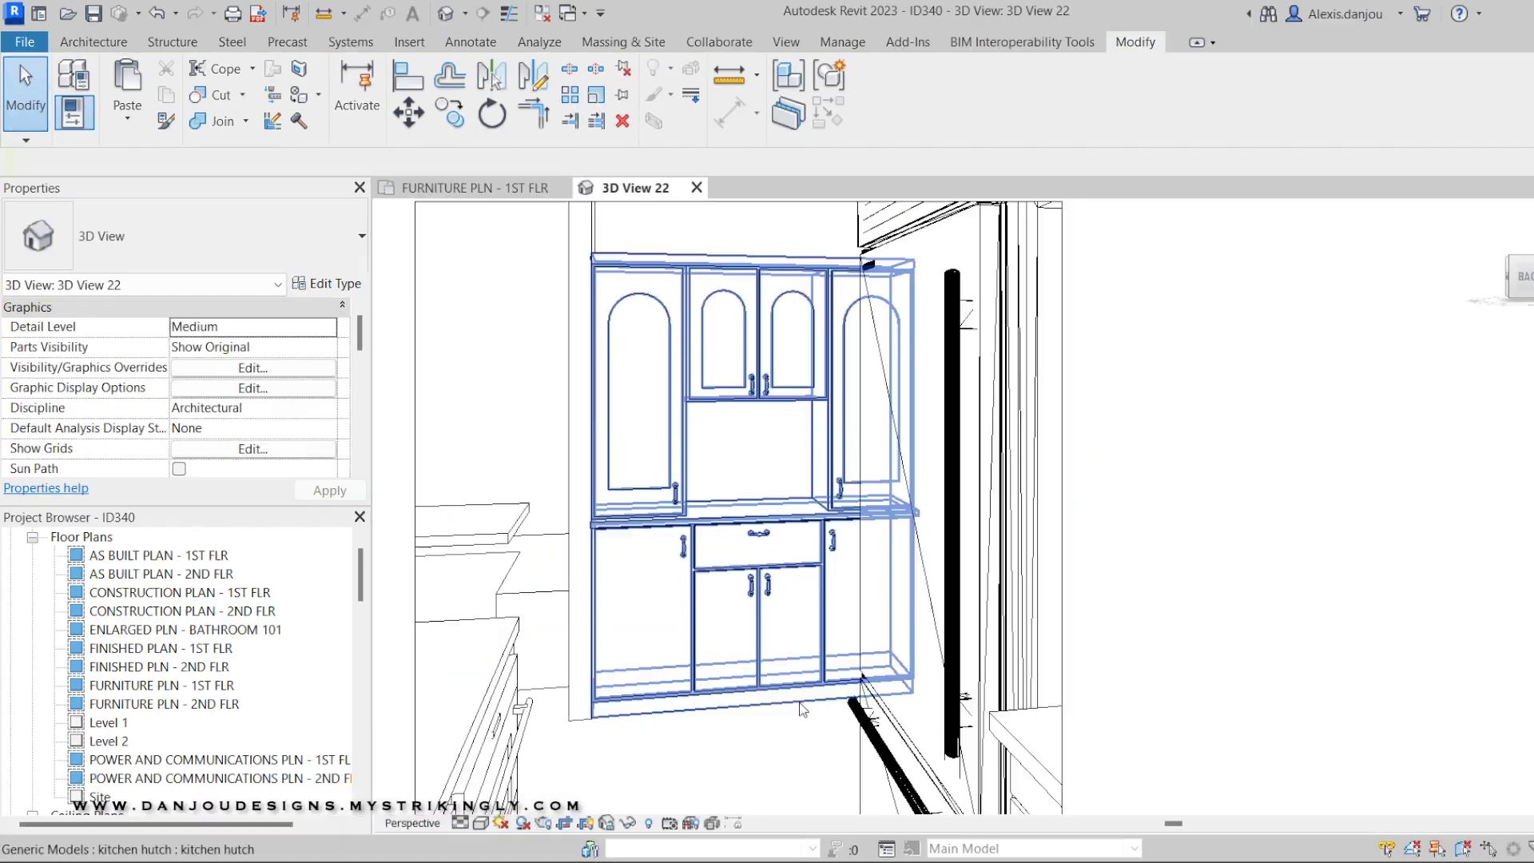
Inspect the fit of the kitchen hutch within the niche in 3D View 22
key(Escape)
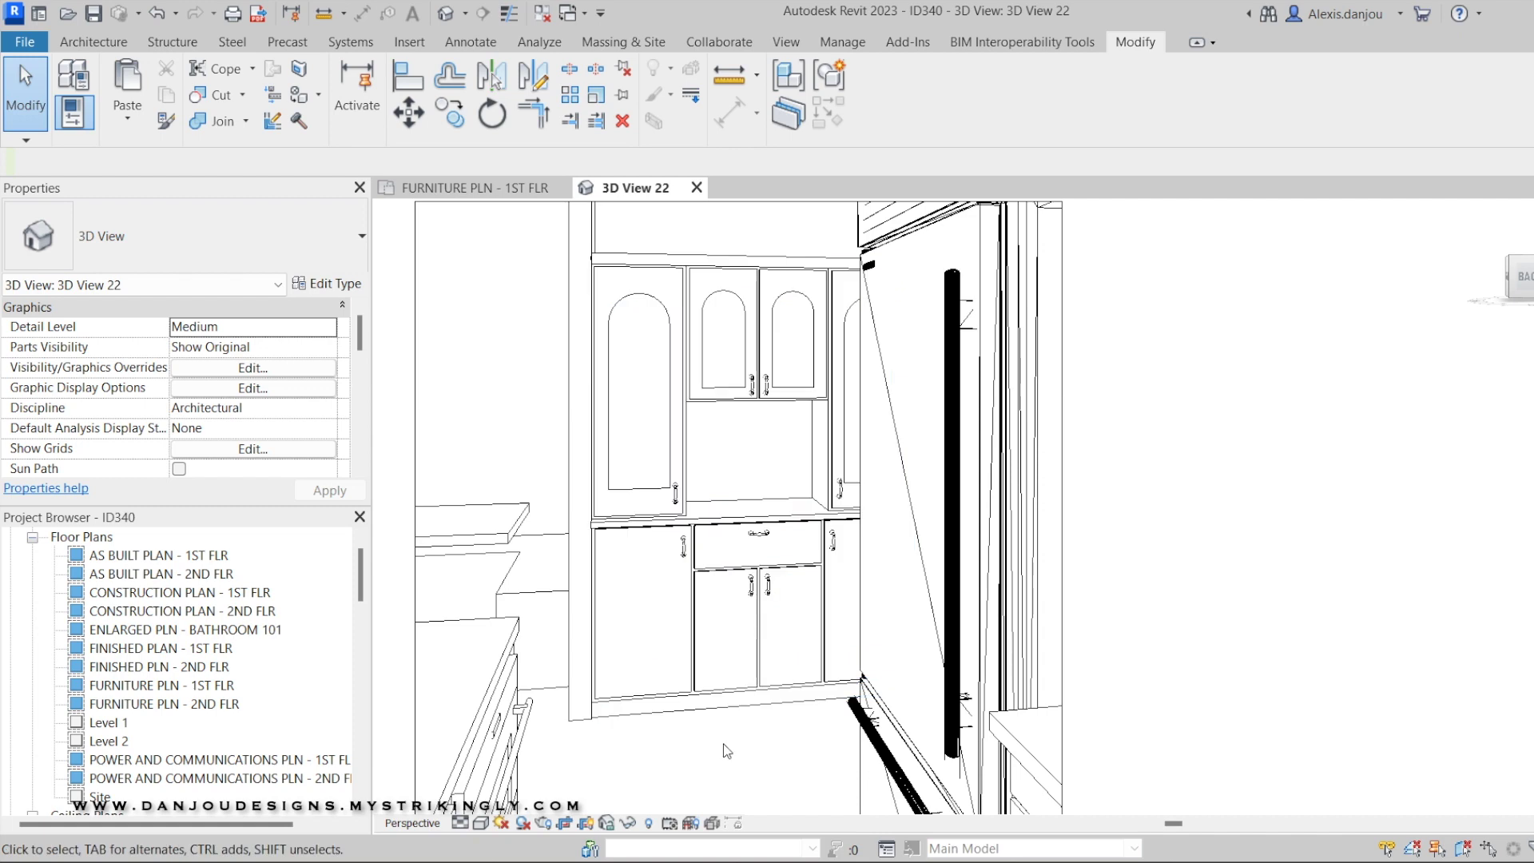
scroll(750, 759, down, 1)
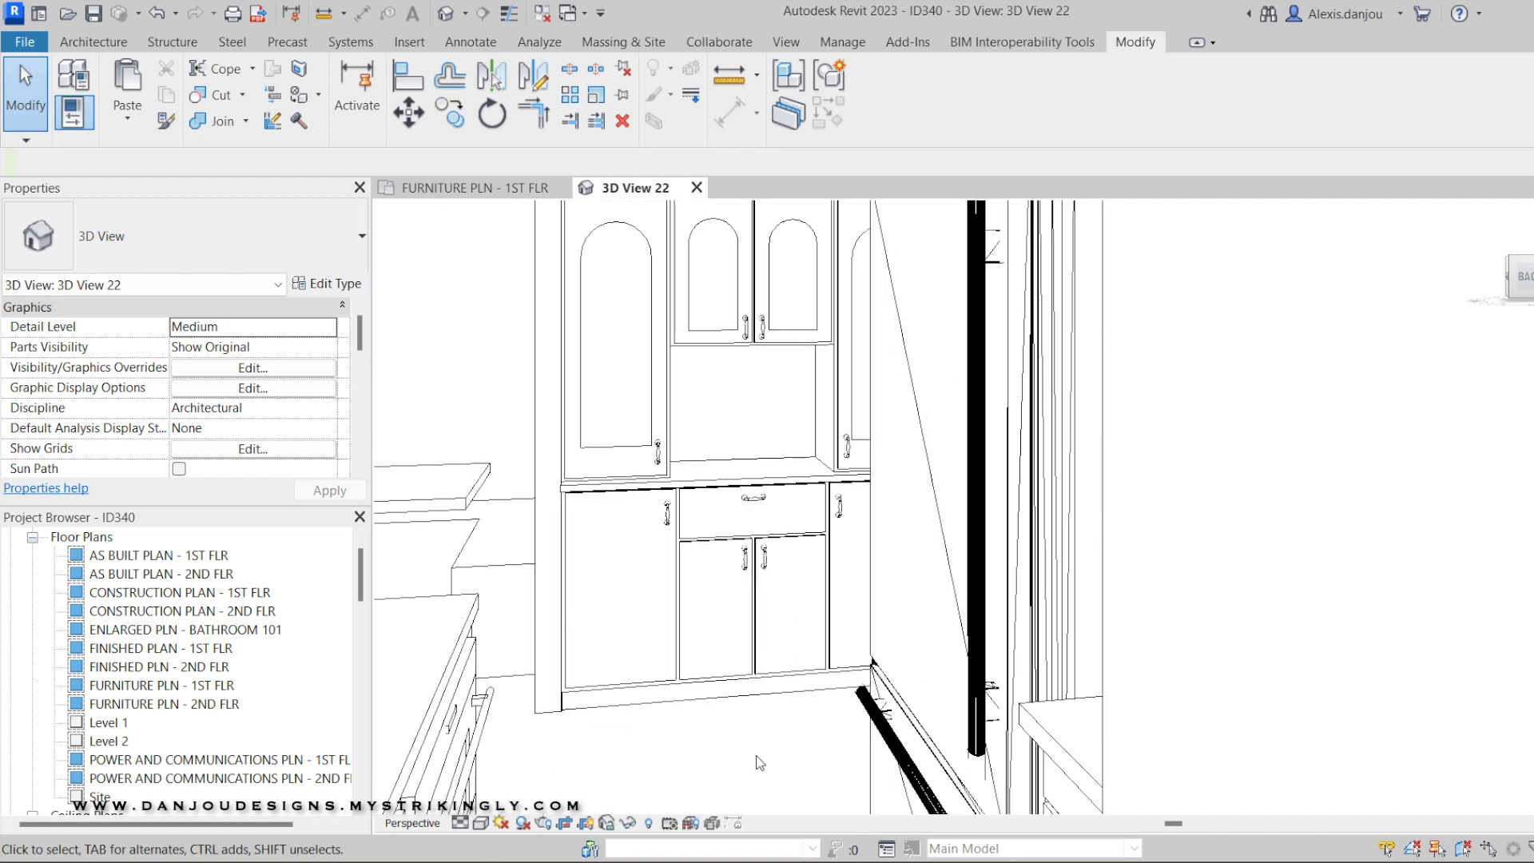
scroll(1148, 719, up, 1)
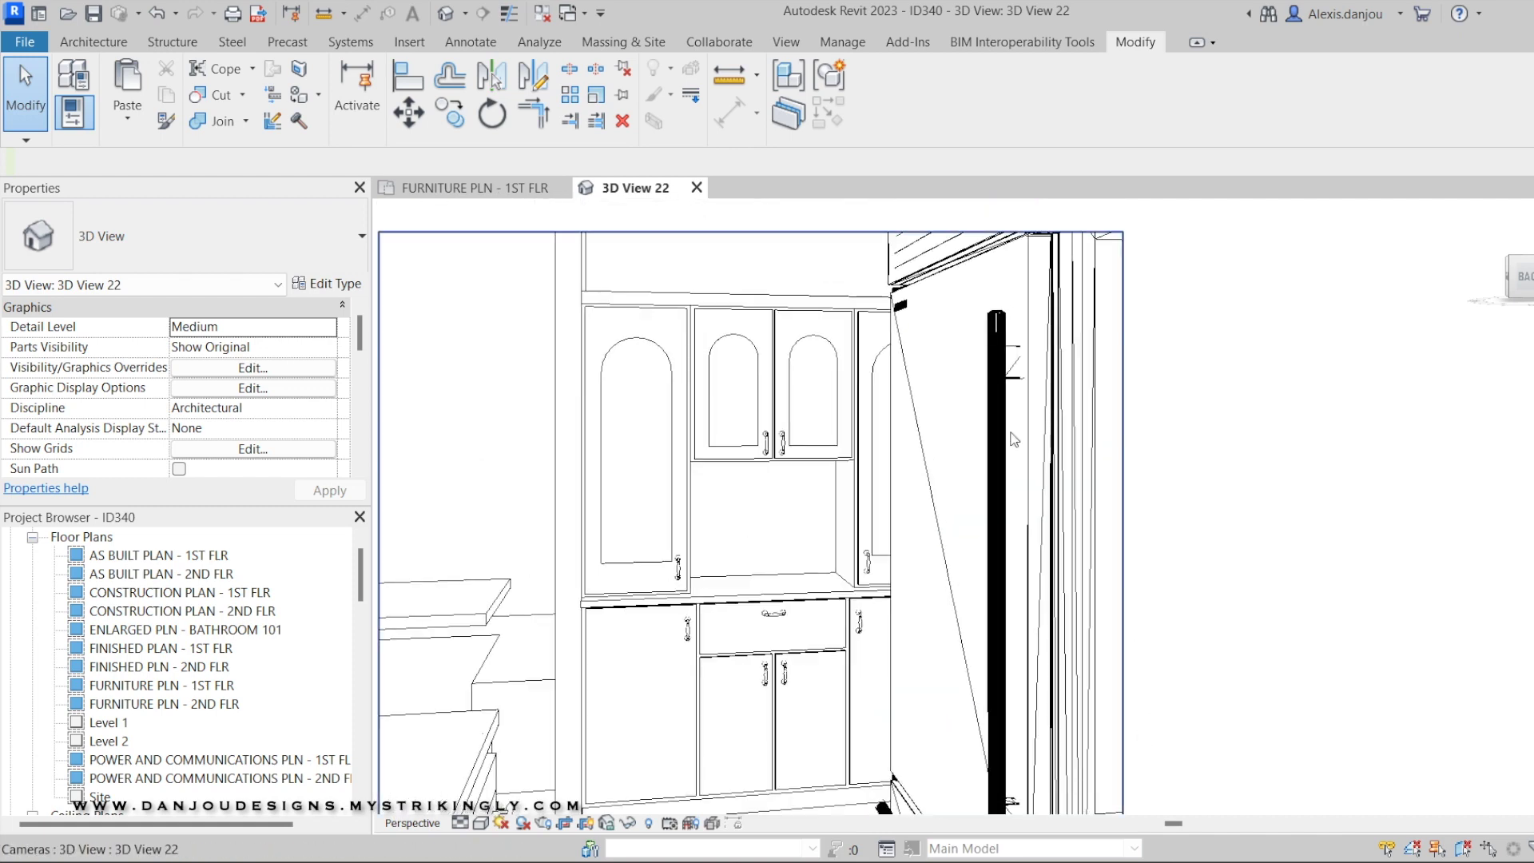
middle_drag(1230, 559, 966, 247)
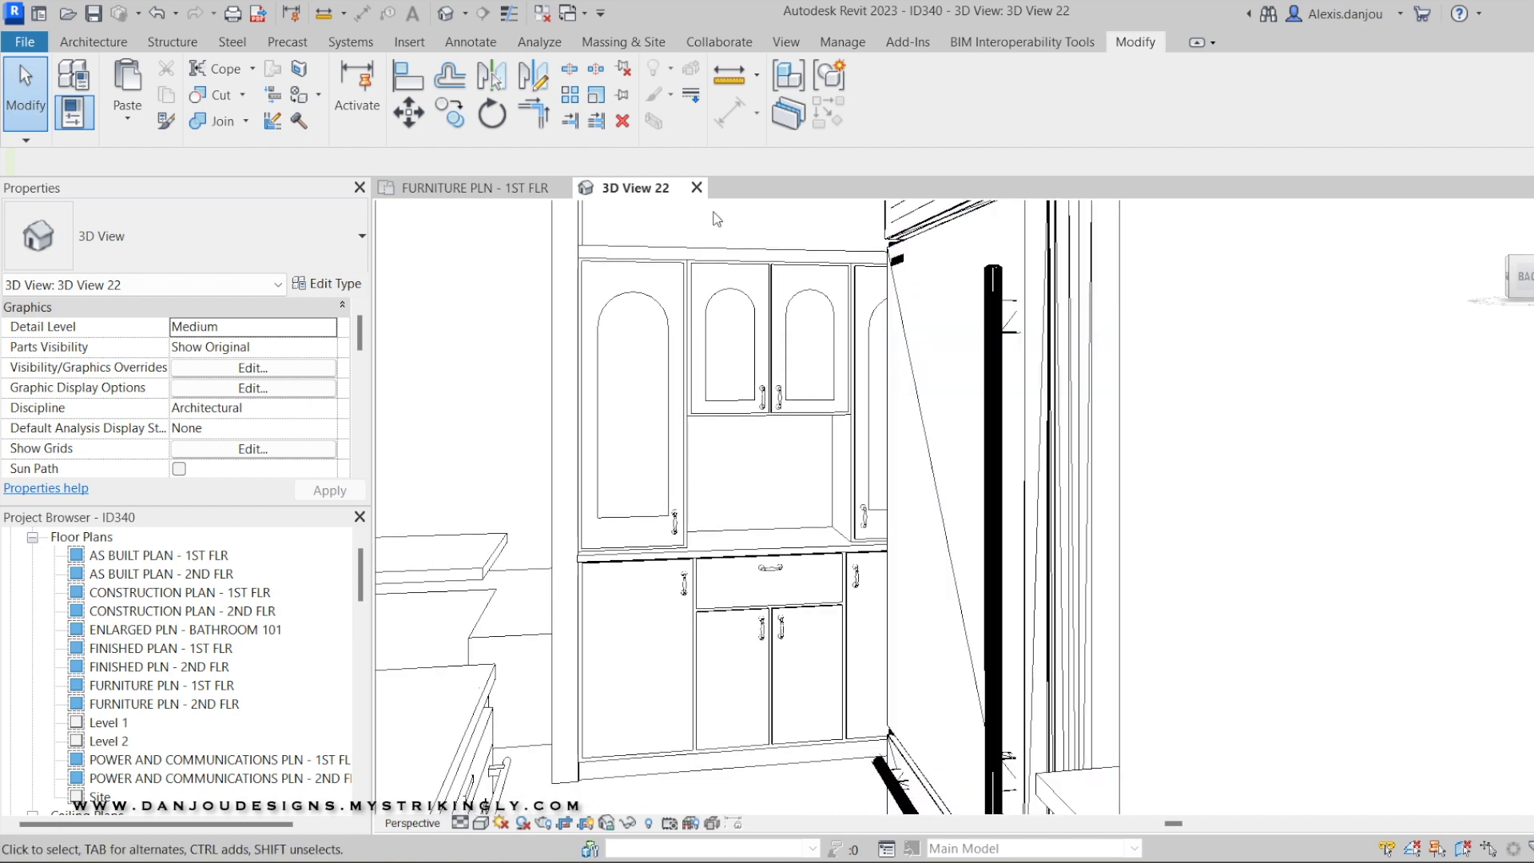